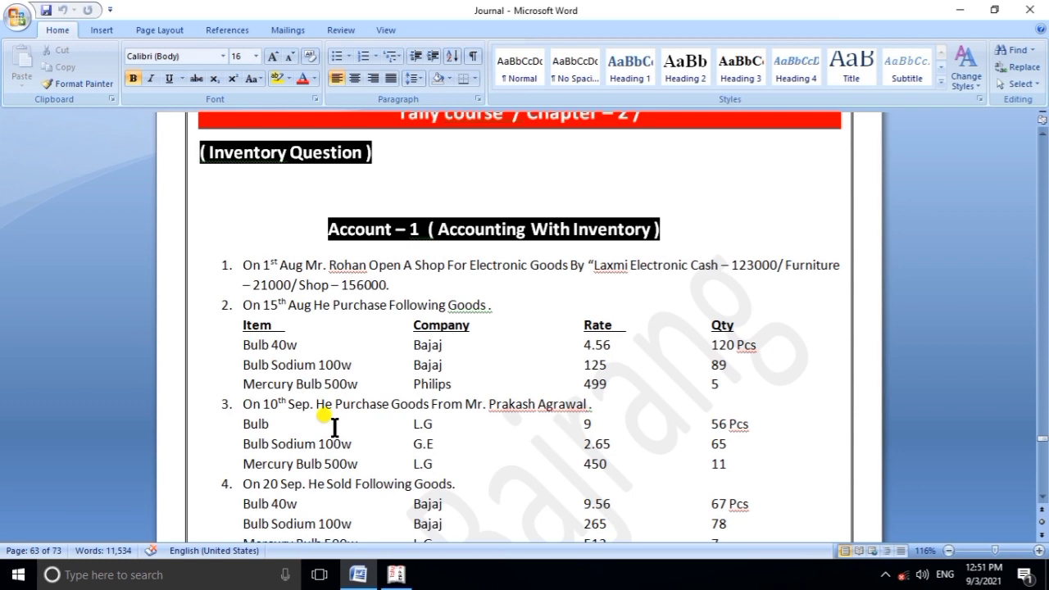
Read through the Account – 1 (Accounting With Inventory) exercise, from its opening transactions to the listed answers.
{"action": "scroll", "coordinate": [334, 426], "scroll_direction": "up", "scroll_amount": 1}
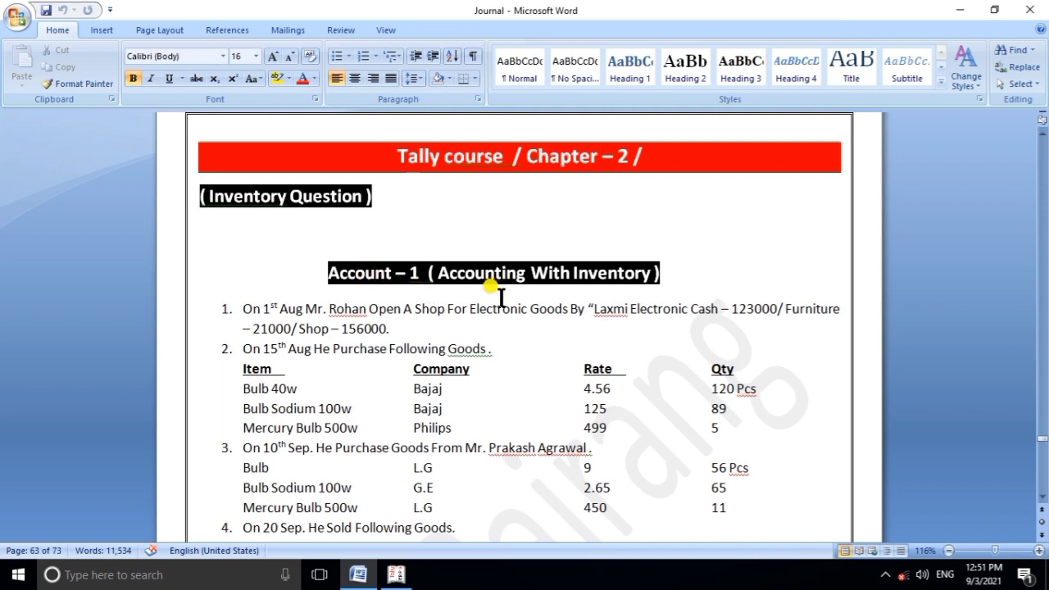
{"action": "scroll", "coordinate": [643, 283], "scroll_direction": "down", "scroll_amount": 1}
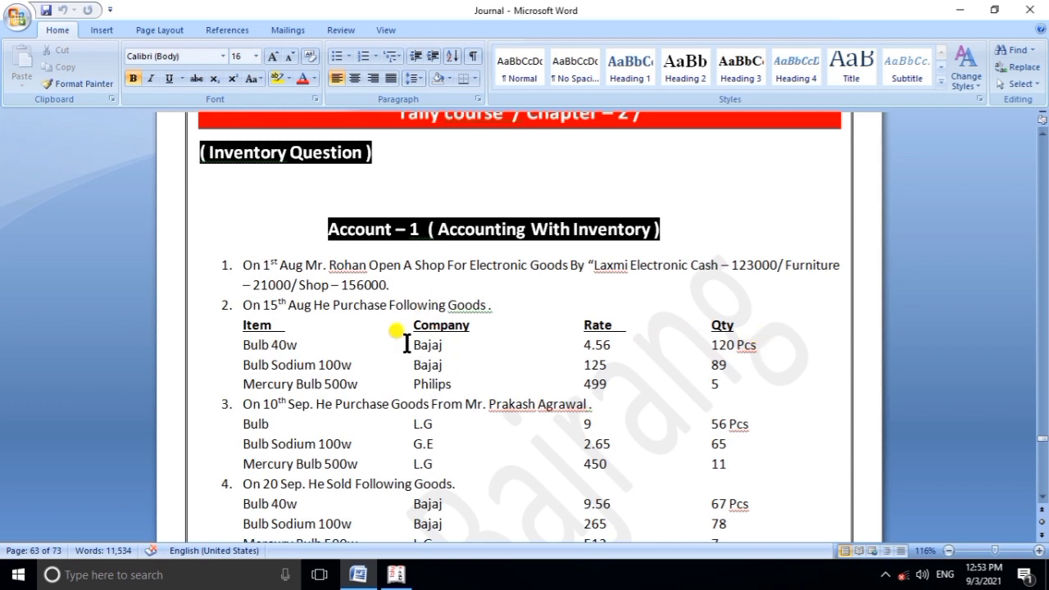
{"action": "scroll", "coordinate": [307, 377], "scroll_direction": "down", "scroll_amount": 2}
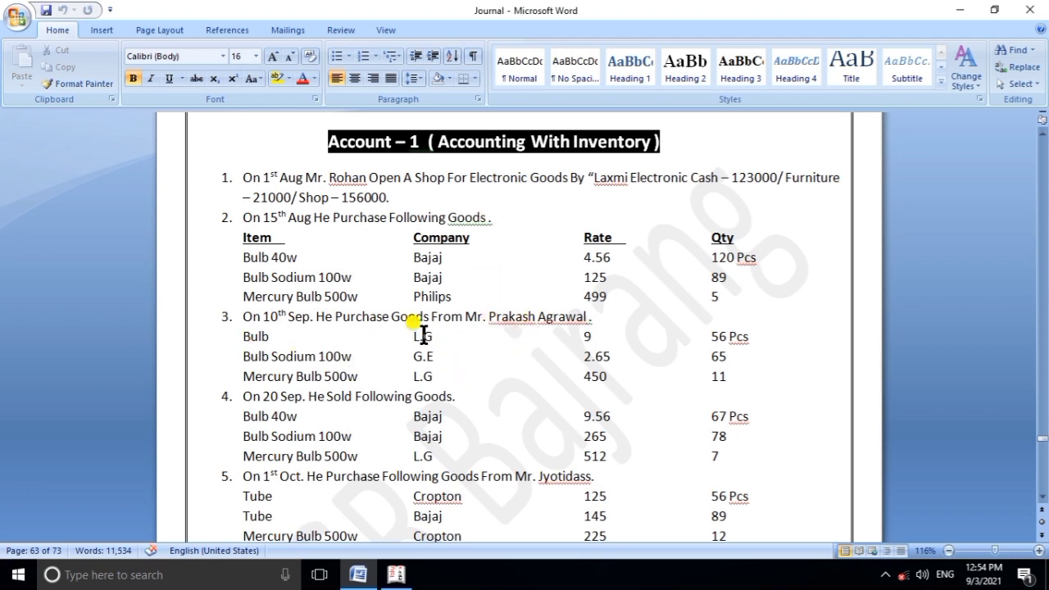
{"action": "scroll", "coordinate": [409, 344], "scroll_direction": "down", "scroll_amount": 2}
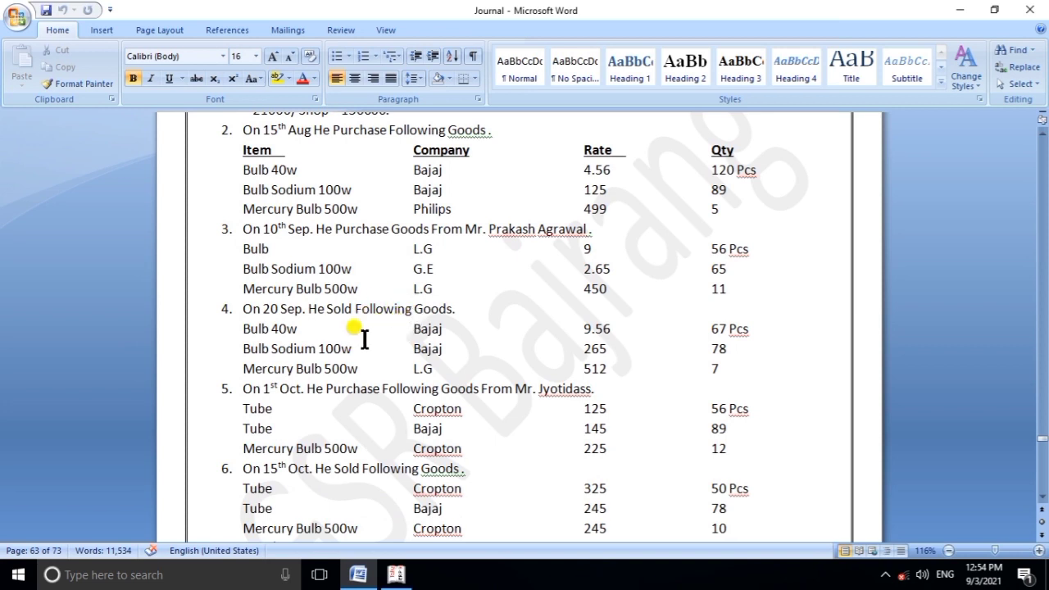
{"action": "scroll", "coordinate": [361, 321], "scroll_direction": "down", "scroll_amount": 2}
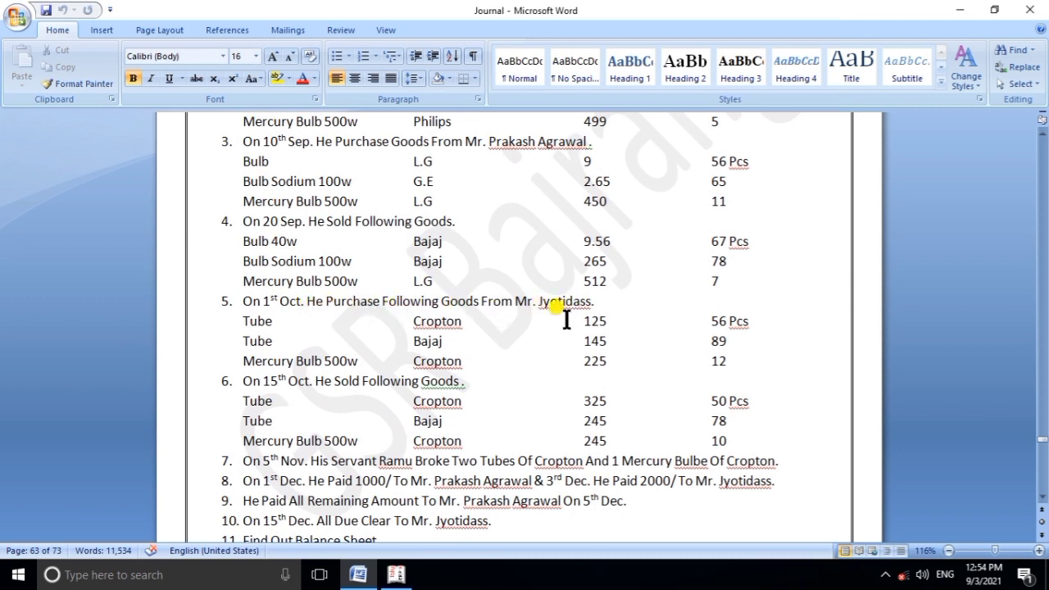
{"action": "scroll", "coordinate": [562, 316], "scroll_direction": "down", "scroll_amount": 2}
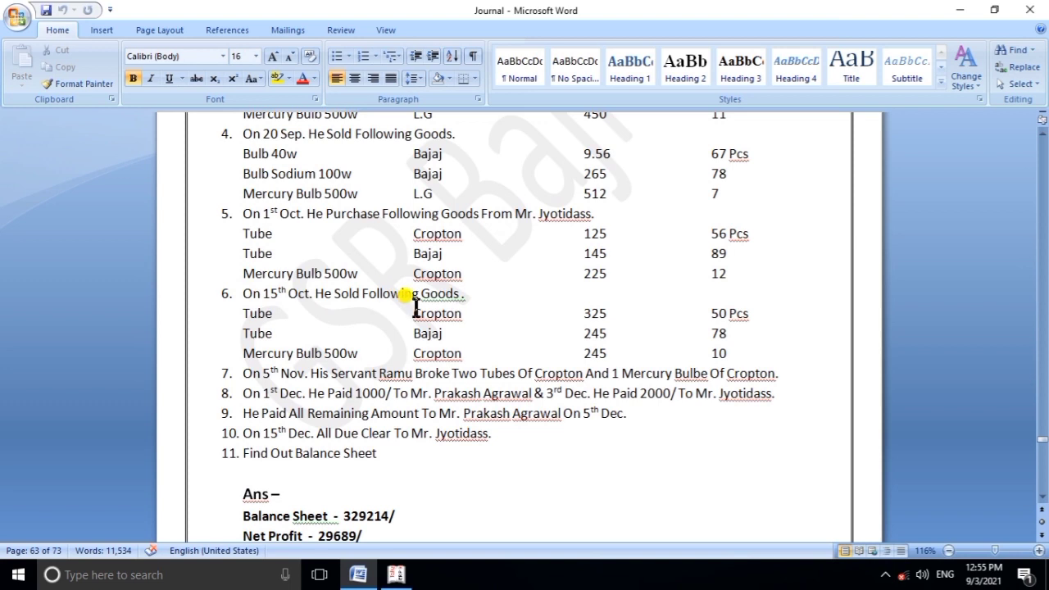
{"action": "scroll", "coordinate": [415, 307], "scroll_direction": "down", "scroll_amount": 1}
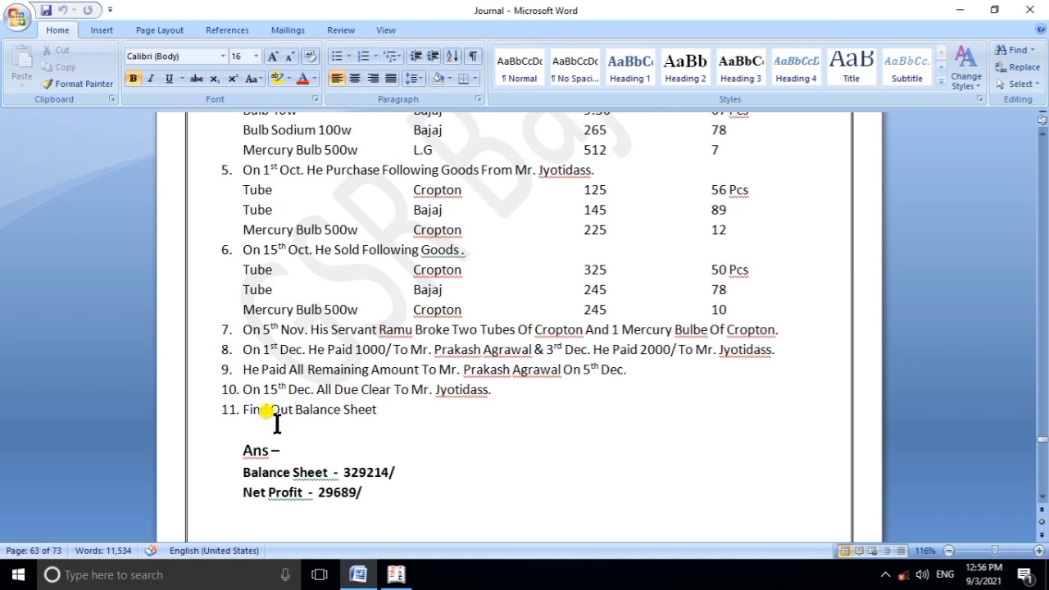
{"action": "scroll", "coordinate": [374, 407], "scroll_direction": "down", "scroll_amount": 1}
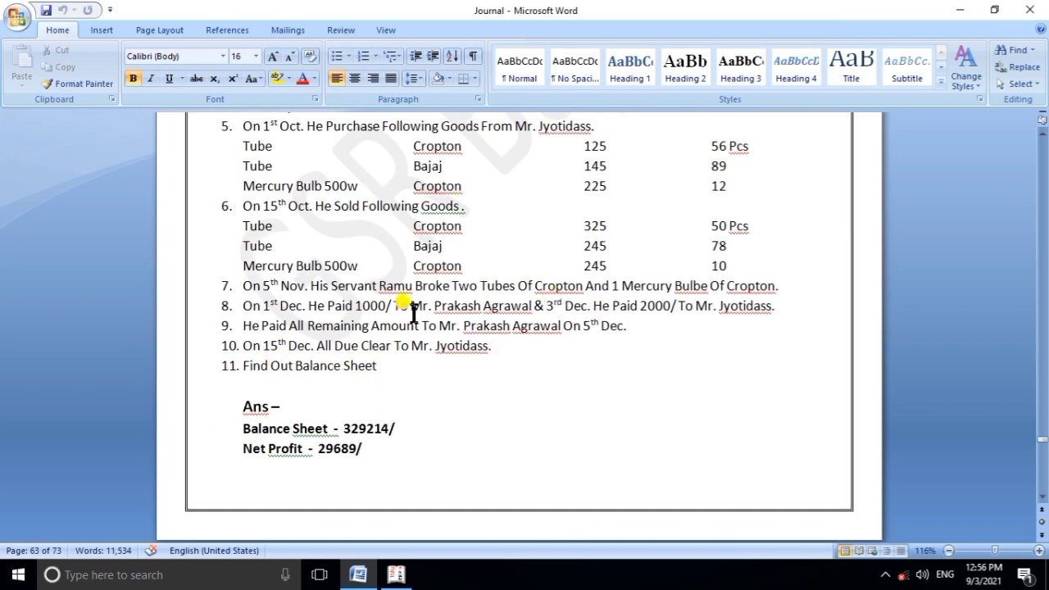
{"action": "scroll", "coordinate": [355, 398], "scroll_direction": "down", "scroll_amount": 1}
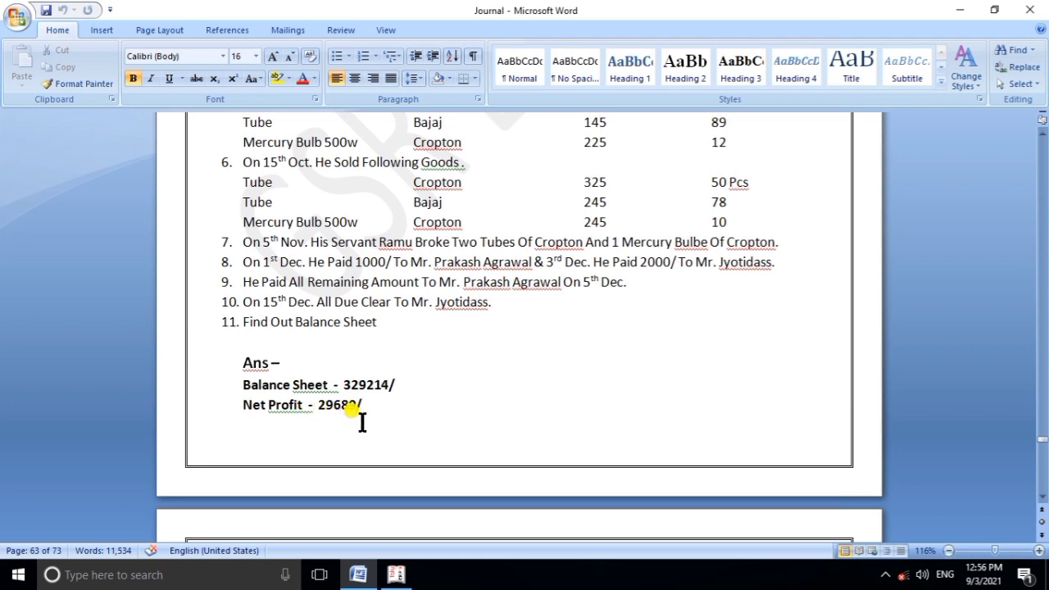
{"action": "scroll", "coordinate": [361, 422], "scroll_direction": "up", "scroll_amount": 3}
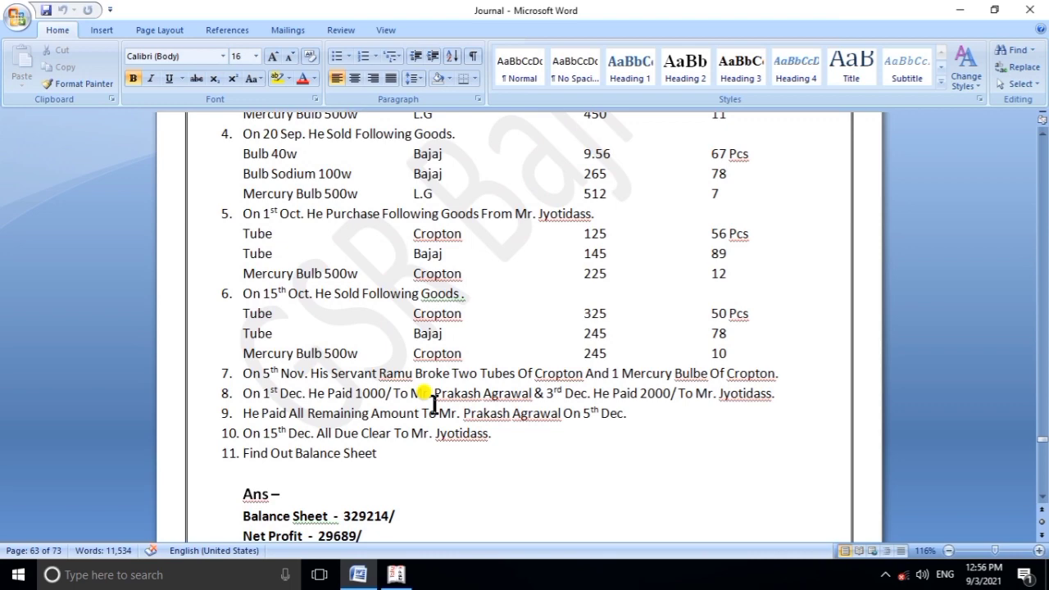
{"action": "scroll", "coordinate": [432, 403], "scroll_direction": "up", "scroll_amount": 6}
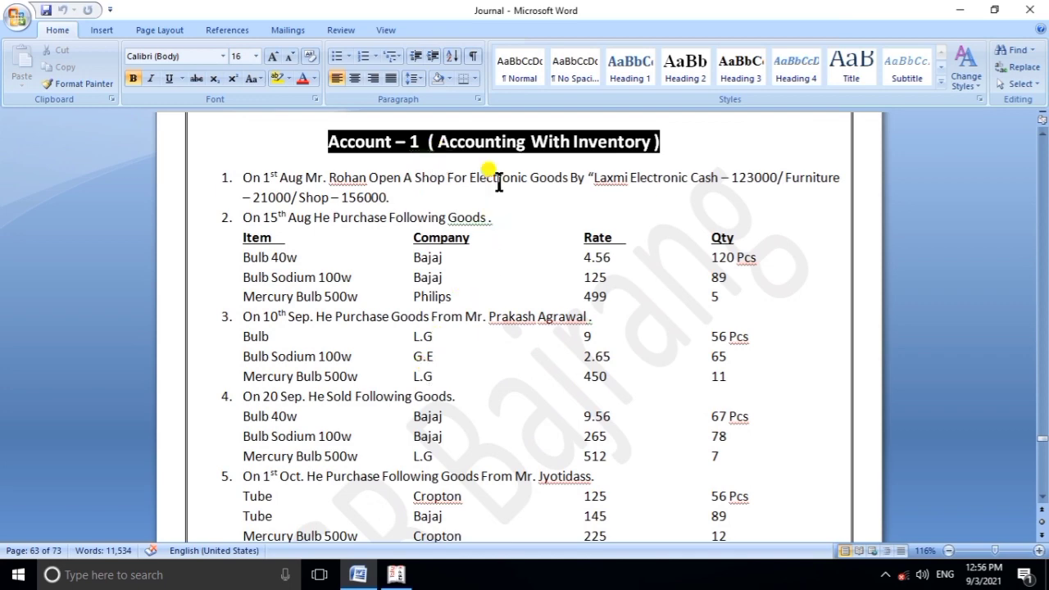
Skim the Account – 2 bike showroom exercise and continue to the Account – 3 opening stock exercise.
{"action": "scroll", "coordinate": [515, 218], "scroll_direction": "down", "scroll_amount": 6}
{"action": "scroll", "coordinate": [517, 223], "scroll_direction": "down", "scroll_amount": 7}
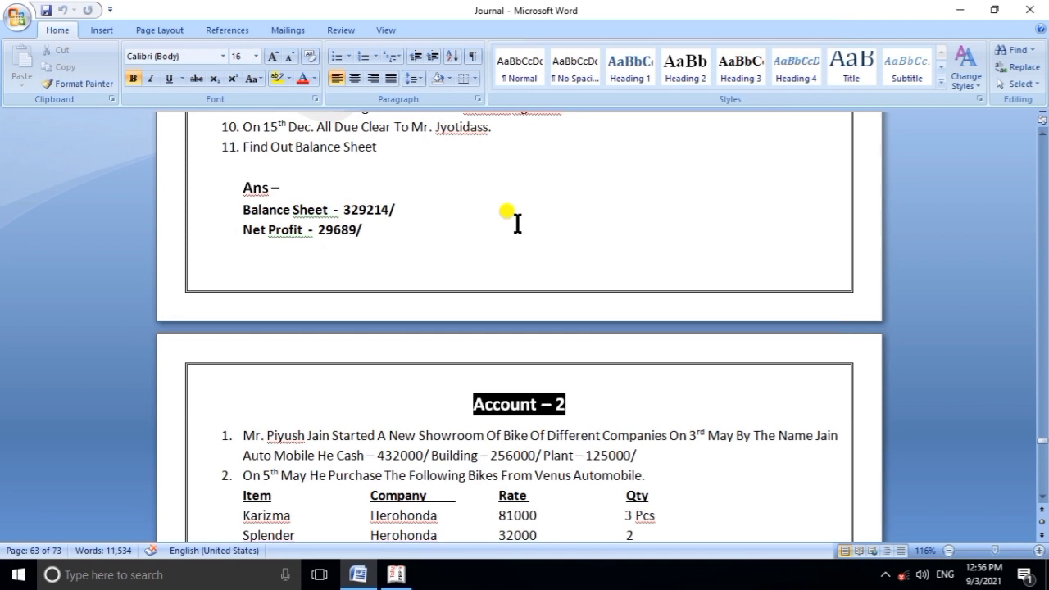
{"action": "scroll", "coordinate": [517, 223], "scroll_direction": "down", "scroll_amount": 2}
{"action": "scroll", "coordinate": [514, 270], "scroll_direction": "down", "scroll_amount": 2}
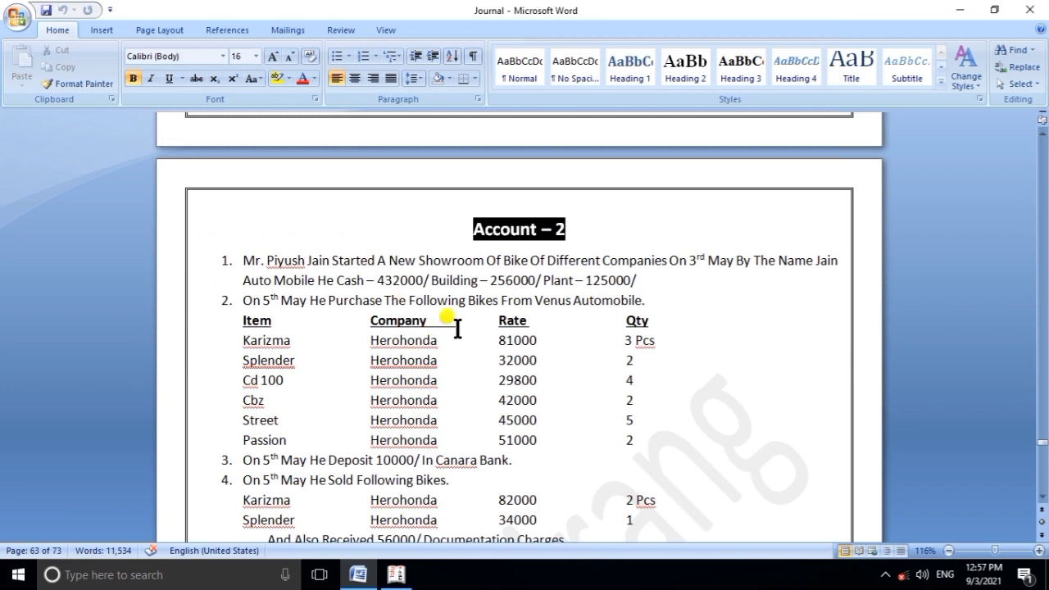
{"action": "scroll", "coordinate": [451, 377], "scroll_direction": "down", "scroll_amount": 2}
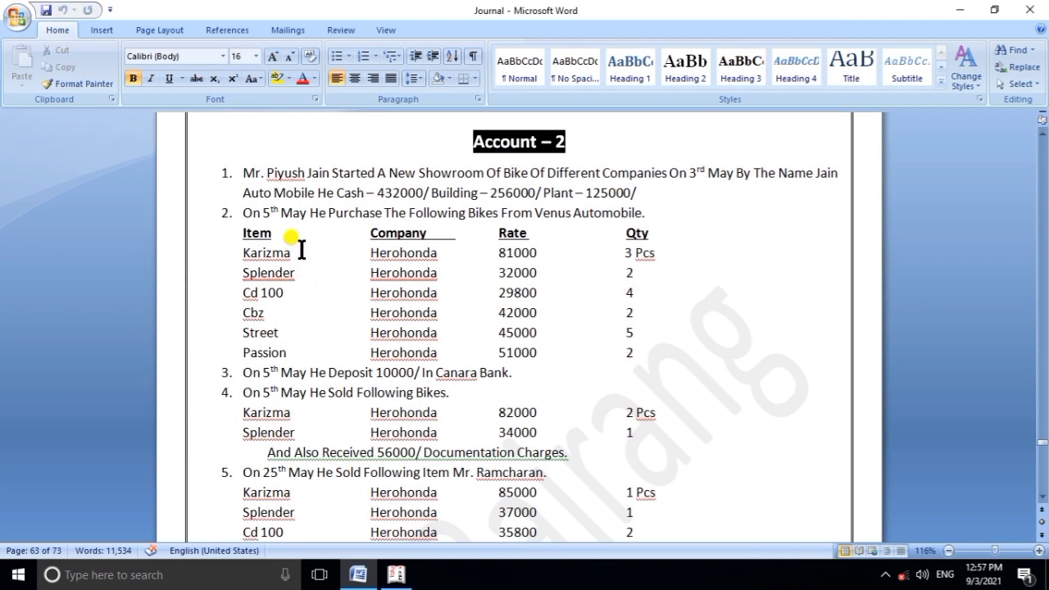
{"action": "scroll", "coordinate": [434, 270], "scroll_direction": "down", "scroll_amount": 2}
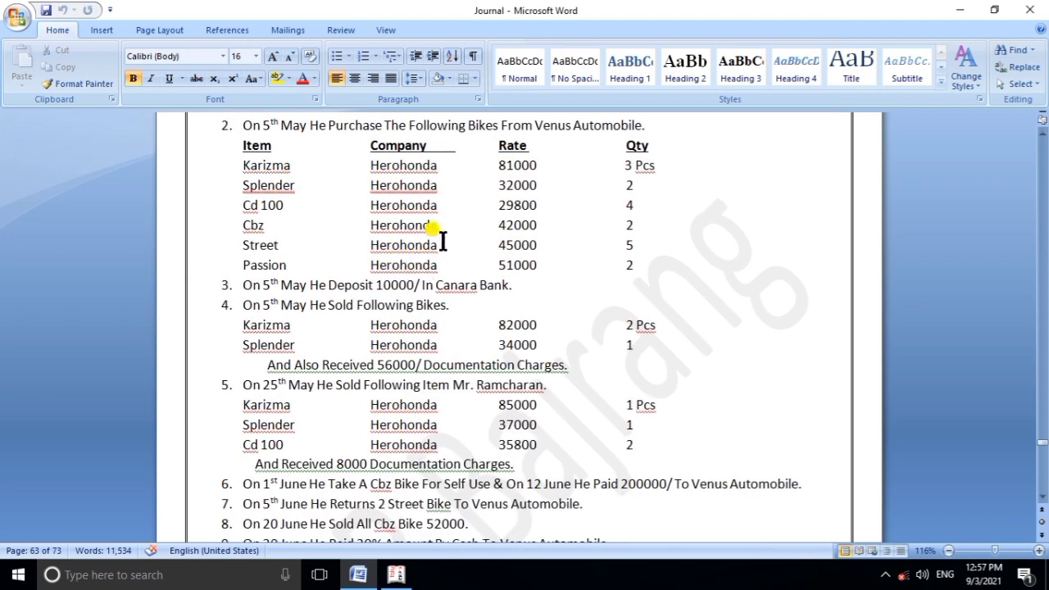
{"action": "scroll", "coordinate": [459, 282], "scroll_direction": "down", "scroll_amount": 9}
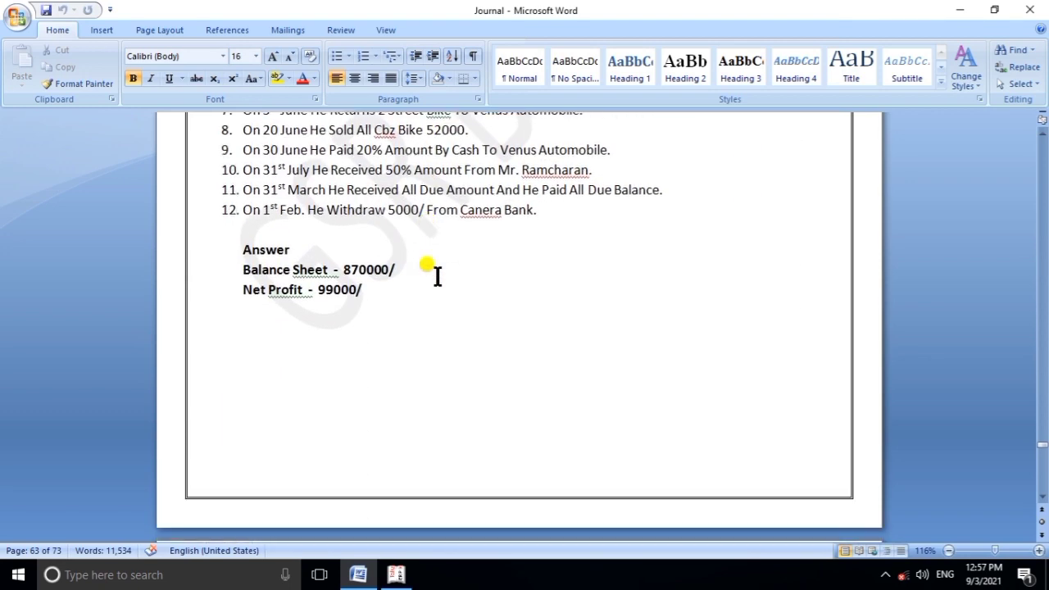
{"action": "scroll", "coordinate": [437, 276], "scroll_direction": "down", "scroll_amount": 10}
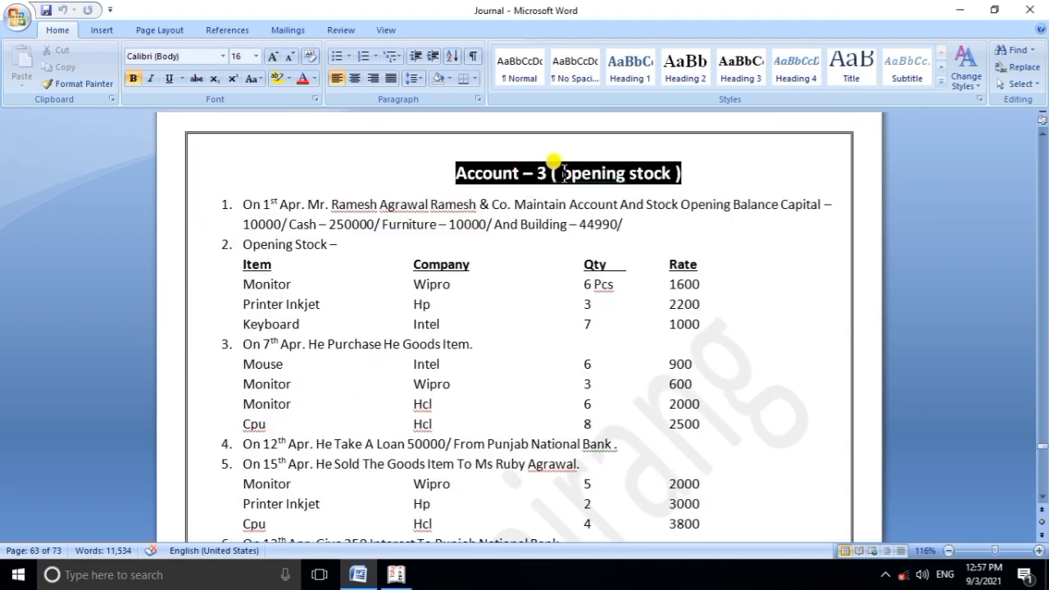
{"action": "left_click", "coordinate": [563, 174]}
{"action": "key", "text": "Delete"}
{"action": "type", "text": "o"}
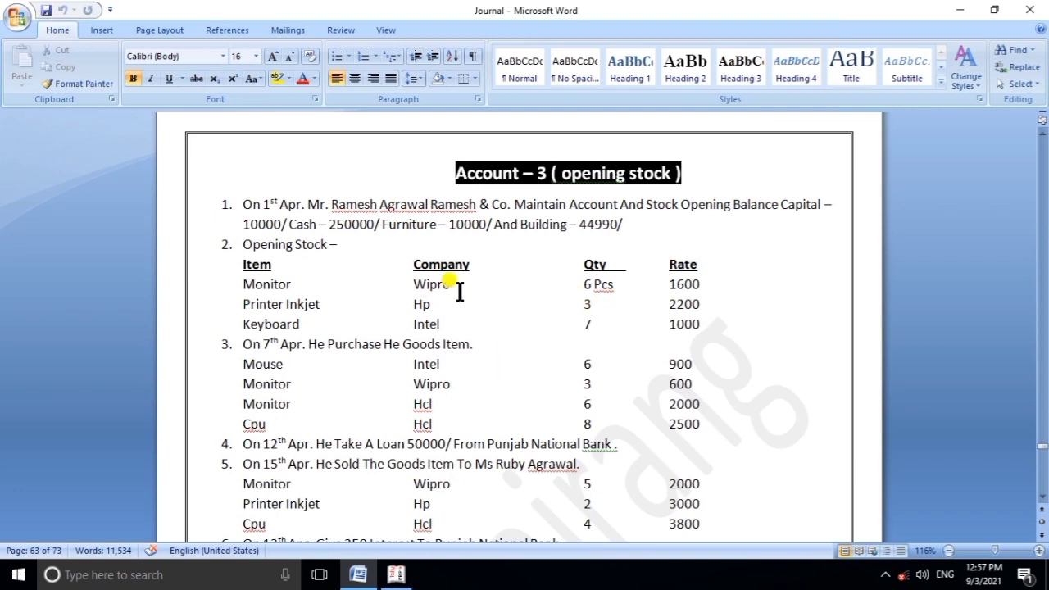
Look over the Account – 4 (Bill wise Details) exercise and the questions after it, and return to the Account – 1 exercise.
{"action": "scroll", "coordinate": [460, 291], "scroll_direction": "down", "scroll_amount": 20}
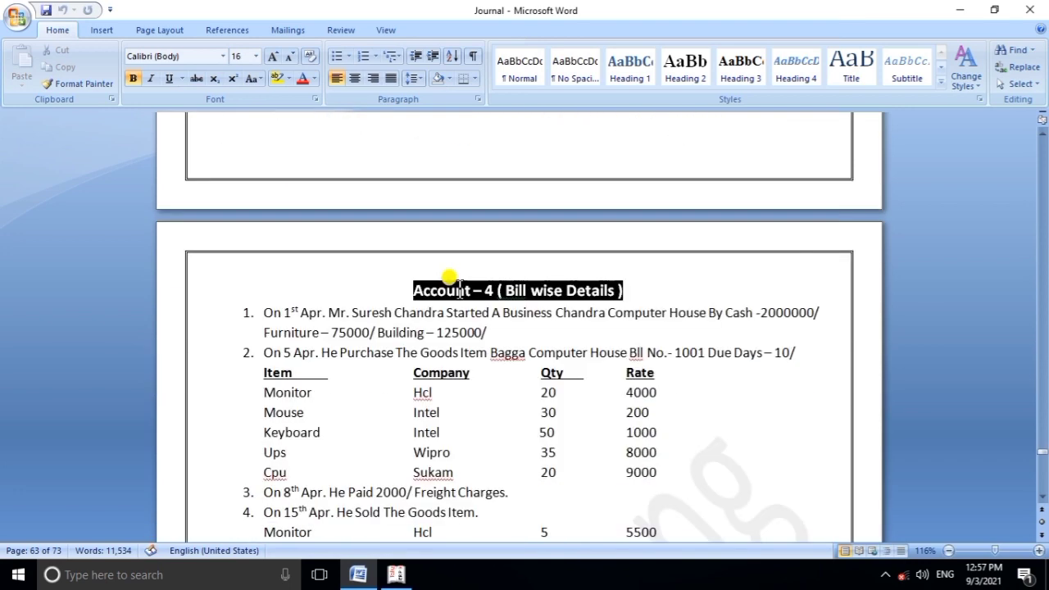
{"action": "scroll", "coordinate": [459, 290], "scroll_direction": "down", "scroll_amount": 2}
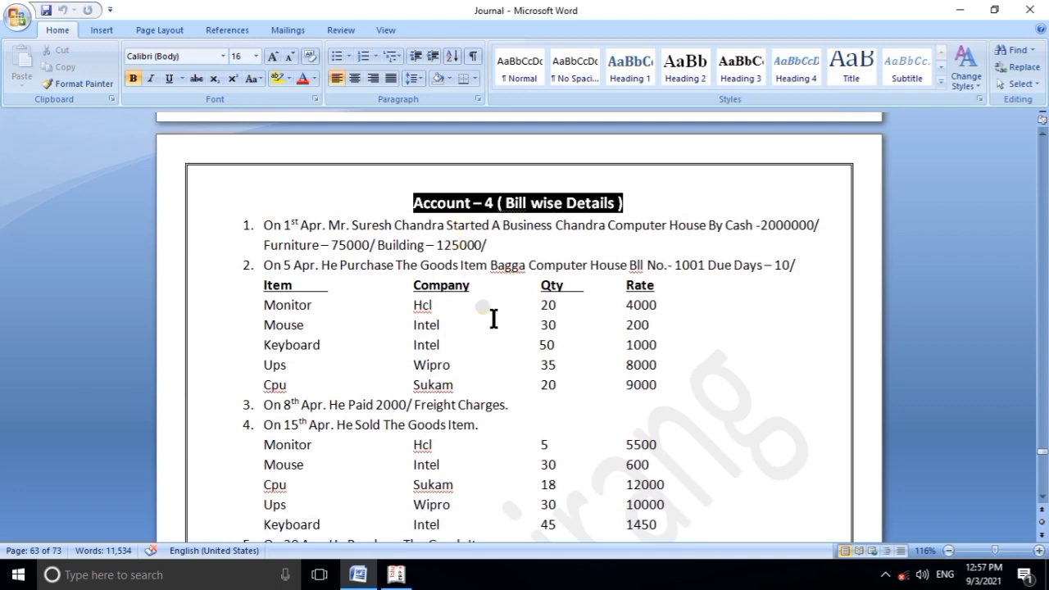
{"action": "scroll", "coordinate": [473, 311], "scroll_direction": "down", "scroll_amount": 3}
{"action": "scroll", "coordinate": [475, 303], "scroll_direction": "down", "scroll_amount": 20}
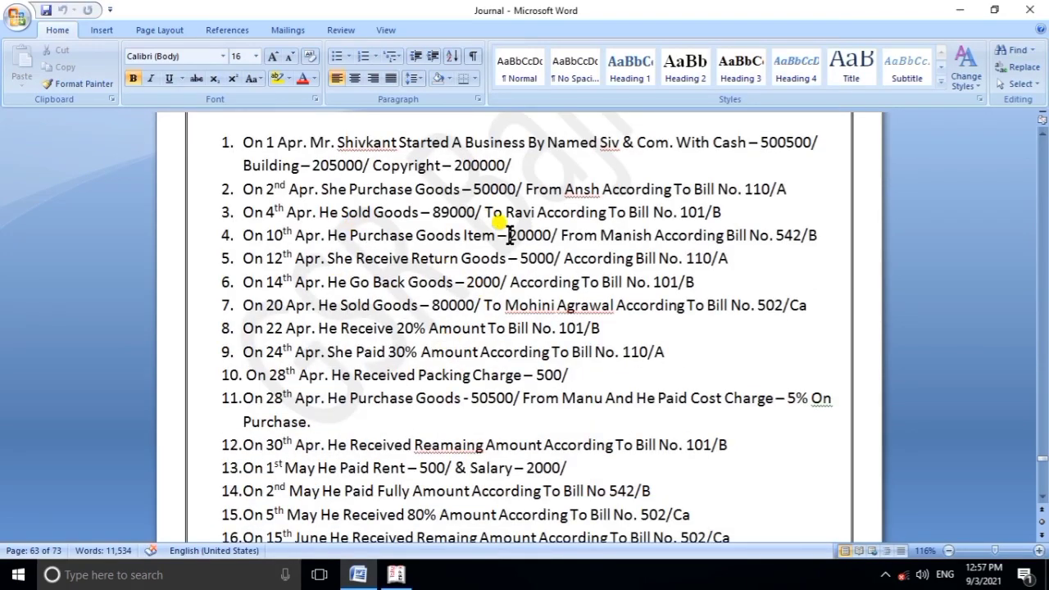
{"action": "scroll", "coordinate": [401, 315], "scroll_direction": "up", "scroll_amount": 12}
{"action": "scroll", "coordinate": [455, 295], "scroll_direction": "up", "scroll_amount": 20}
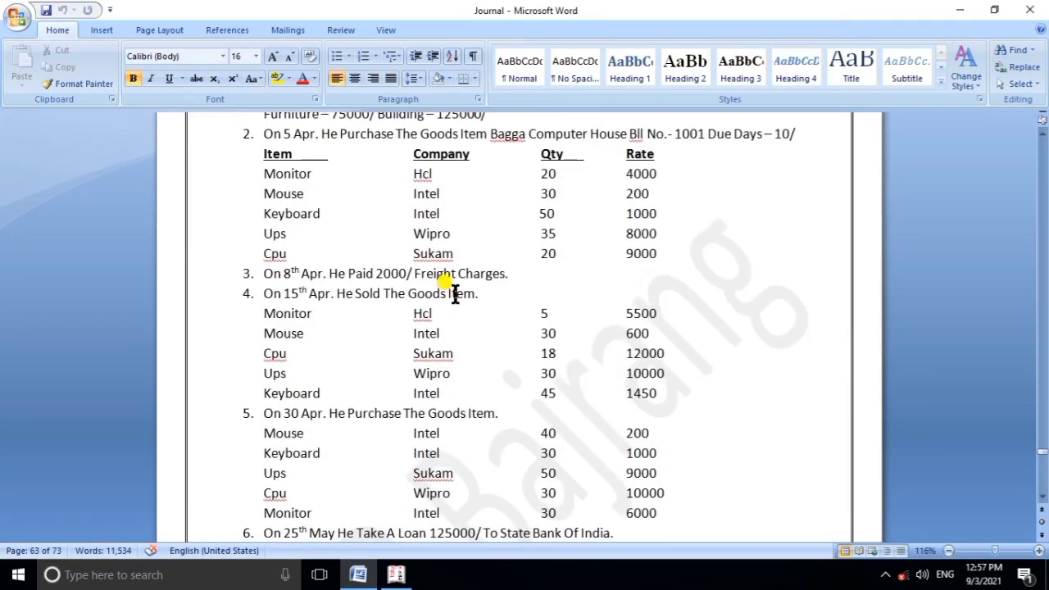
{"action": "scroll", "coordinate": [454, 295], "scroll_direction": "up", "scroll_amount": 20}
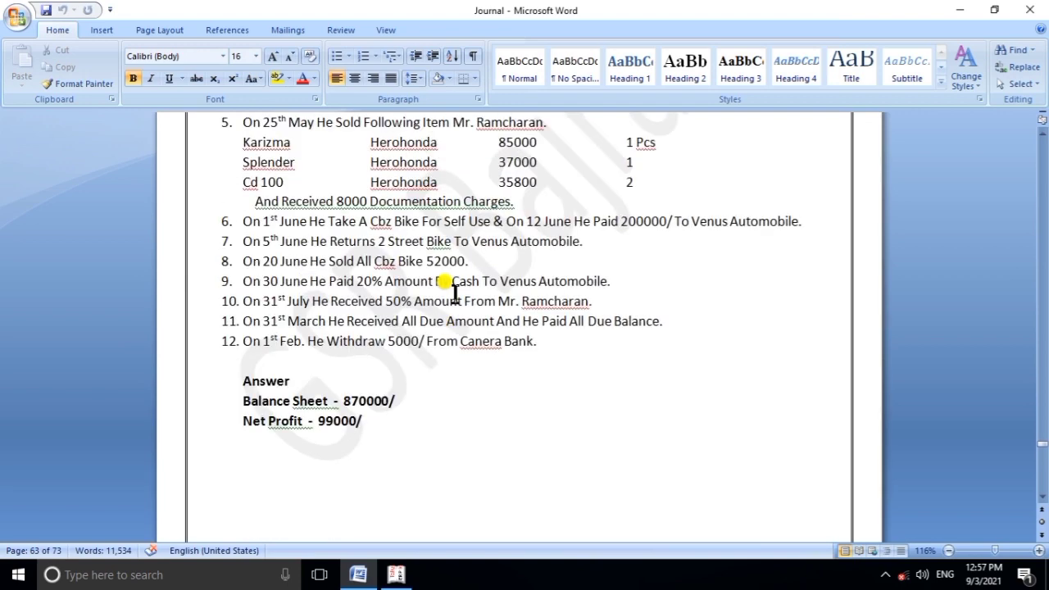
{"action": "scroll", "coordinate": [455, 295], "scroll_direction": "up", "scroll_amount": 20}
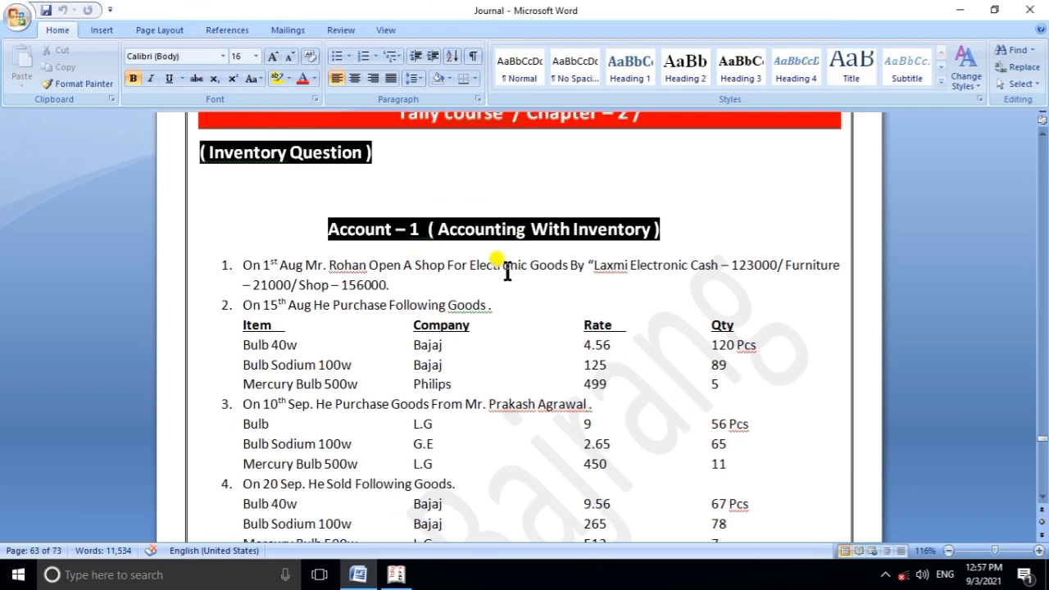
Switch to Tally.ERP 9 and mute the computer's speakers.
{"action": "left_click", "coordinate": [398, 495]}
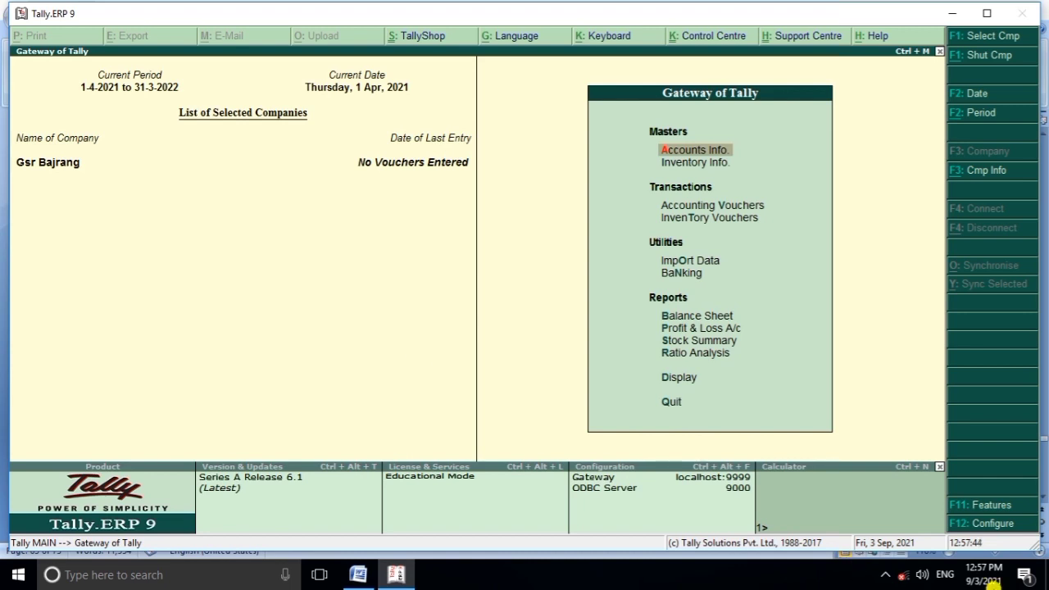
{"action": "left_click", "coordinate": [923, 572]}
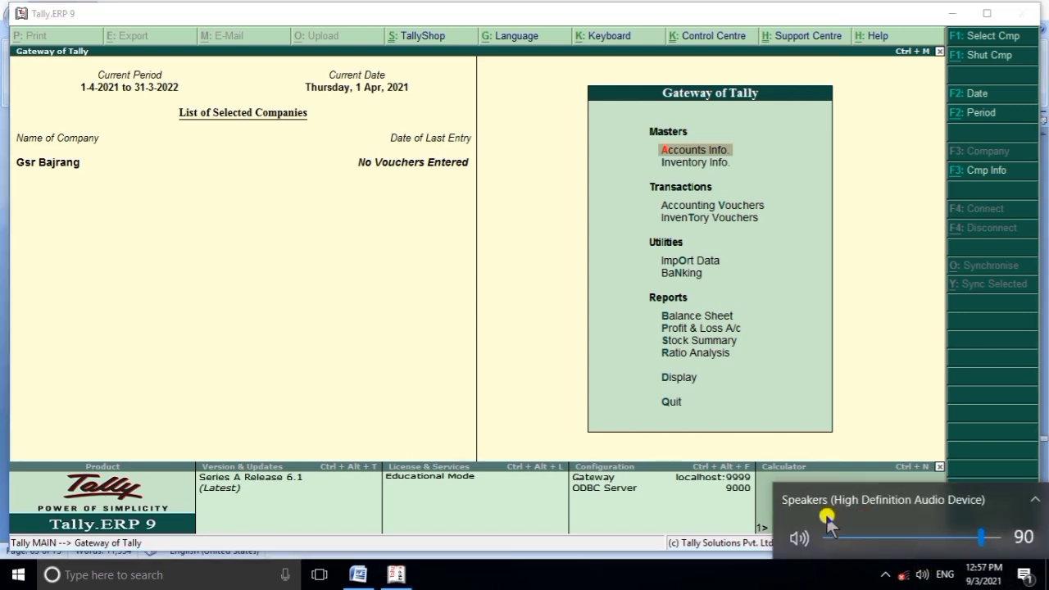
{"action": "left_click", "coordinate": [795, 536]}
{"action": "left_click", "coordinate": [407, 333]}
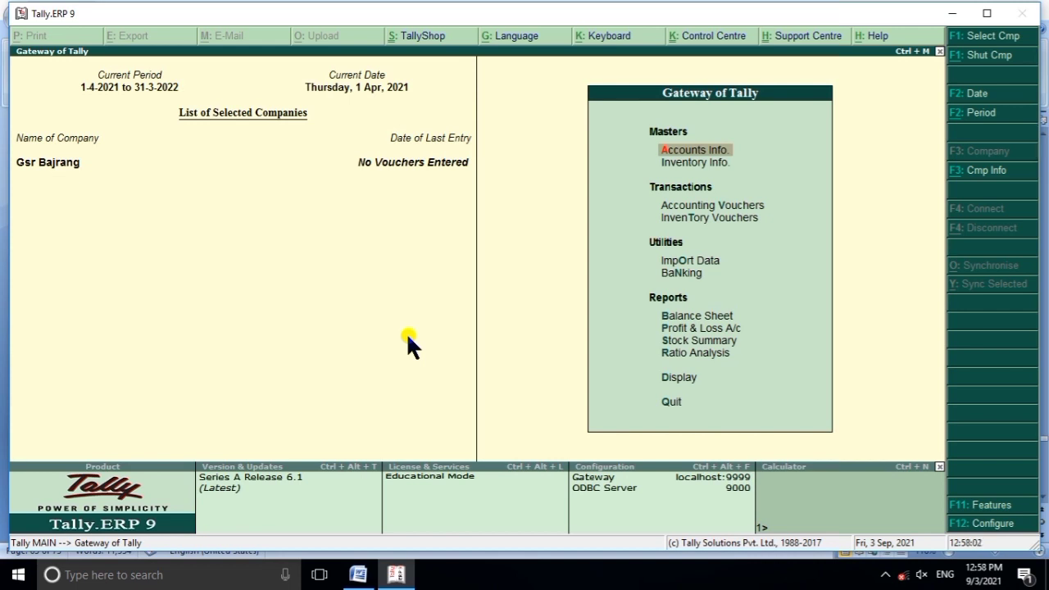
Open the company creation form from the company information options.
{"action": "key", "text": "alt+F3"}
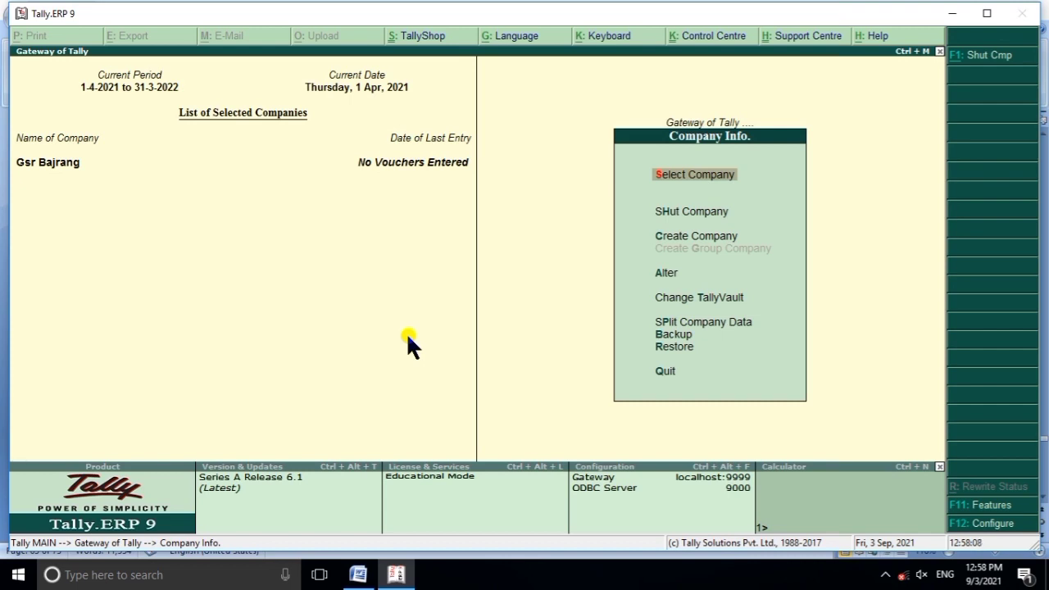
{"action": "key", "text": "Down"}
{"action": "key", "text": "Down"}
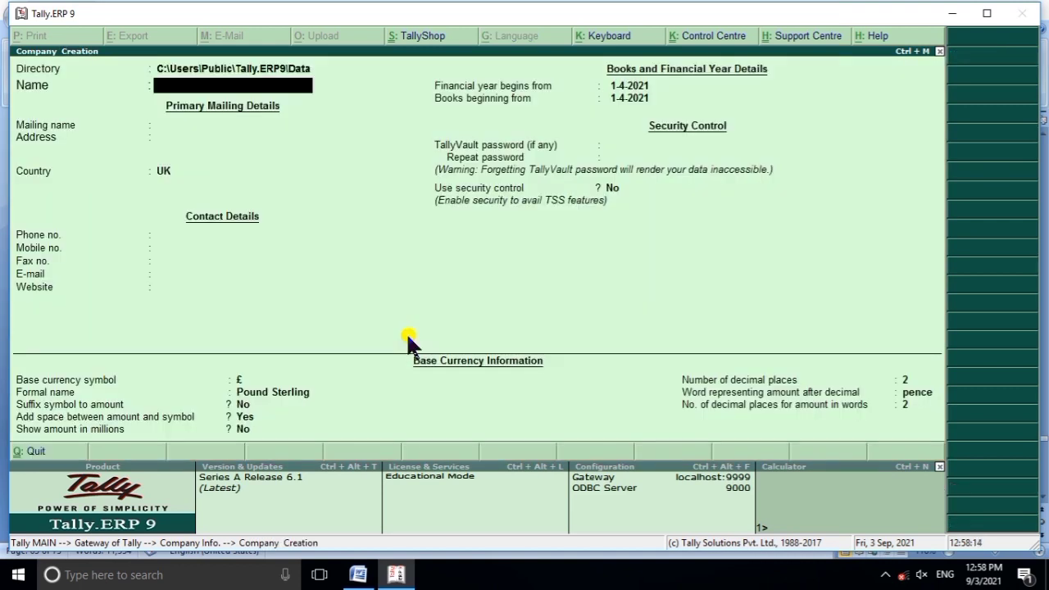
Check the shop name in the Word exercise and enter Laxmi Electronic as the new company's name in Tally.ERP 9.
{"action": "left_click", "coordinate": [358, 574]}
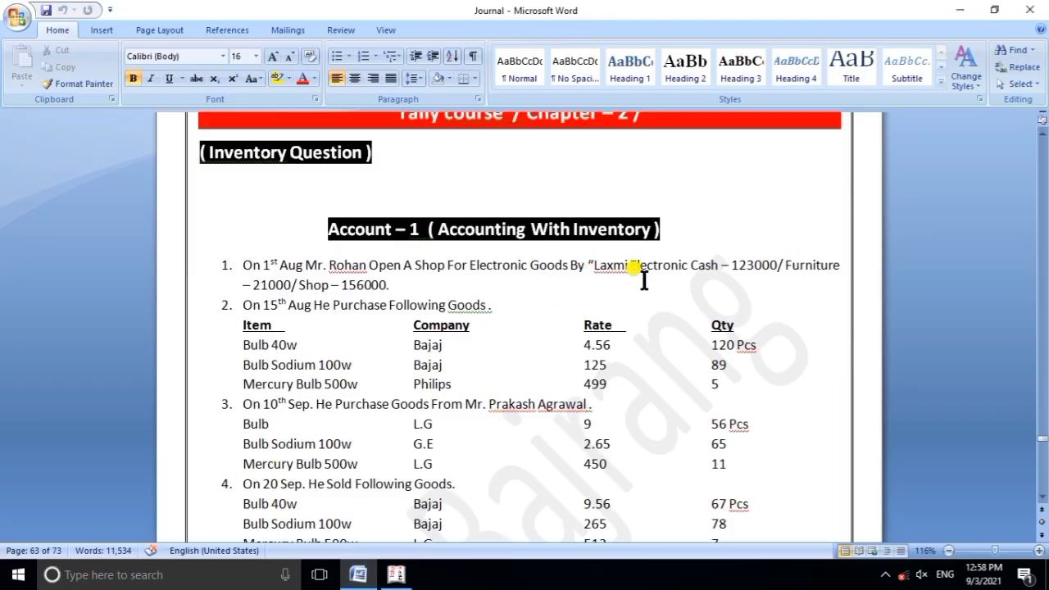
{"action": "left_click", "coordinate": [396, 574]}
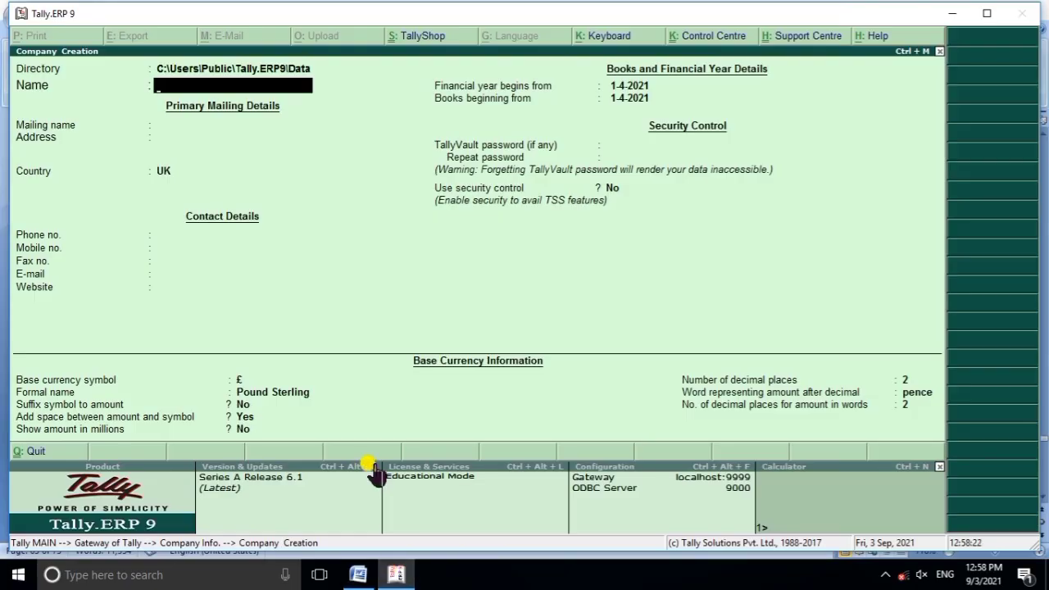
{"action": "type", "text": "Laxmi e"}
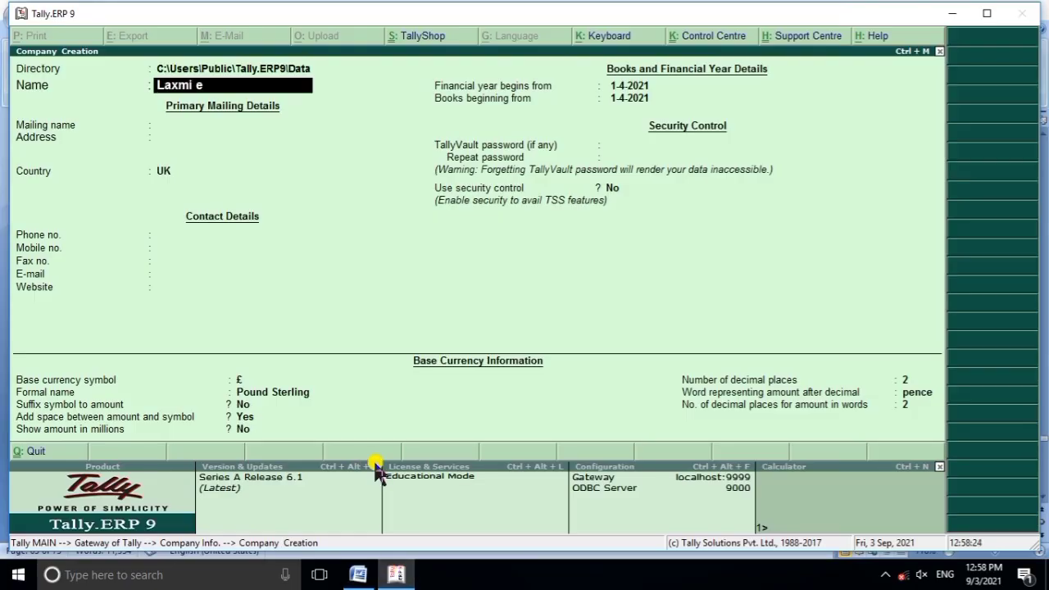
{"action": "type", "text": "lectronic"}
{"action": "key", "text": "Return"}
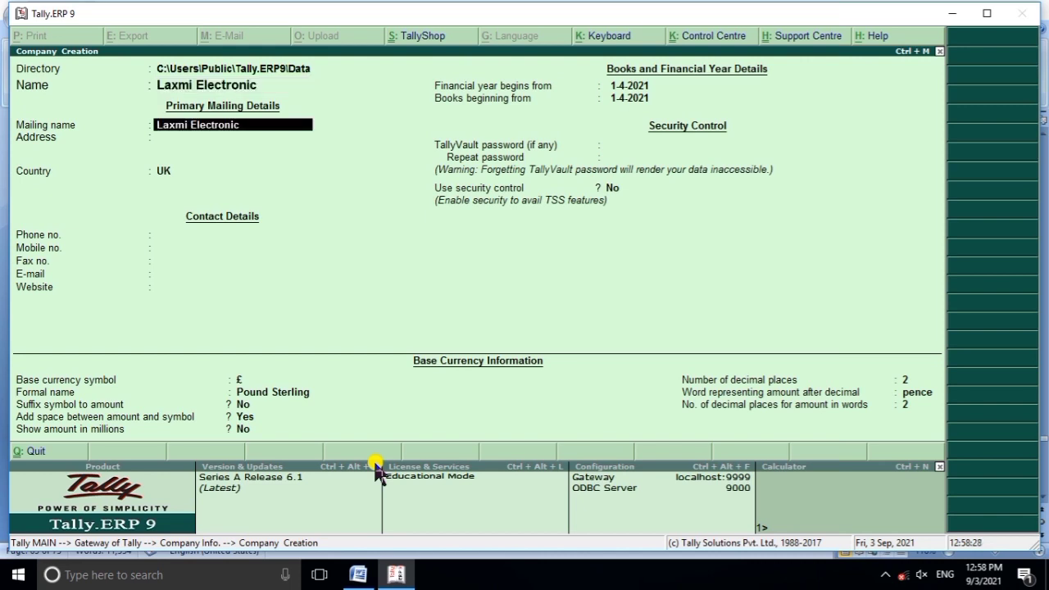
Keep the mailing name, leave the address blank, and set the country to India and the state to Uttar Pradesh.
{"action": "key", "text": "Return"}
{"action": "key", "text": "Return"}
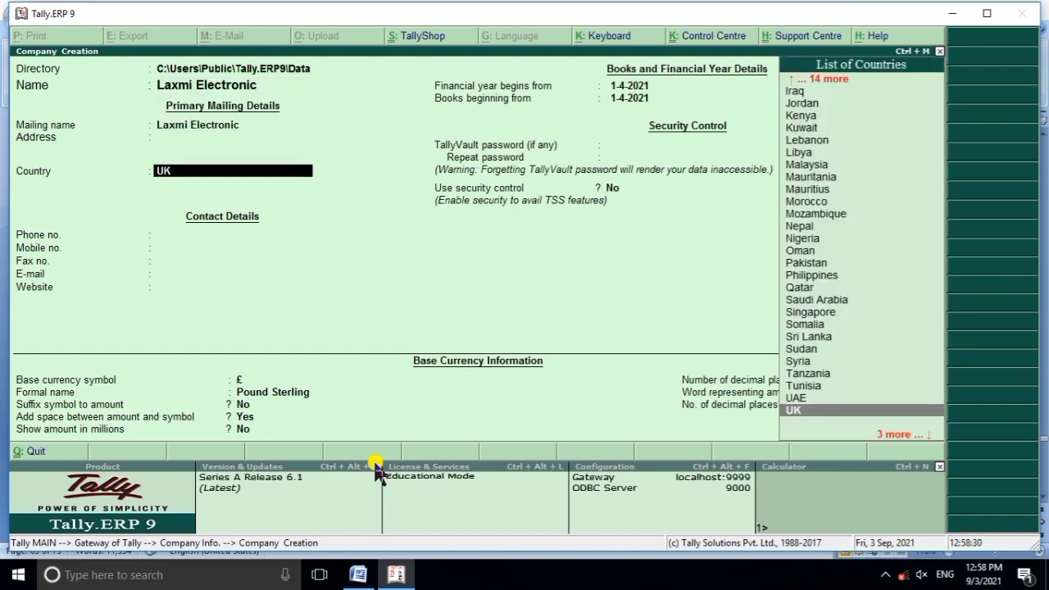
{"action": "type", "text": "I"}
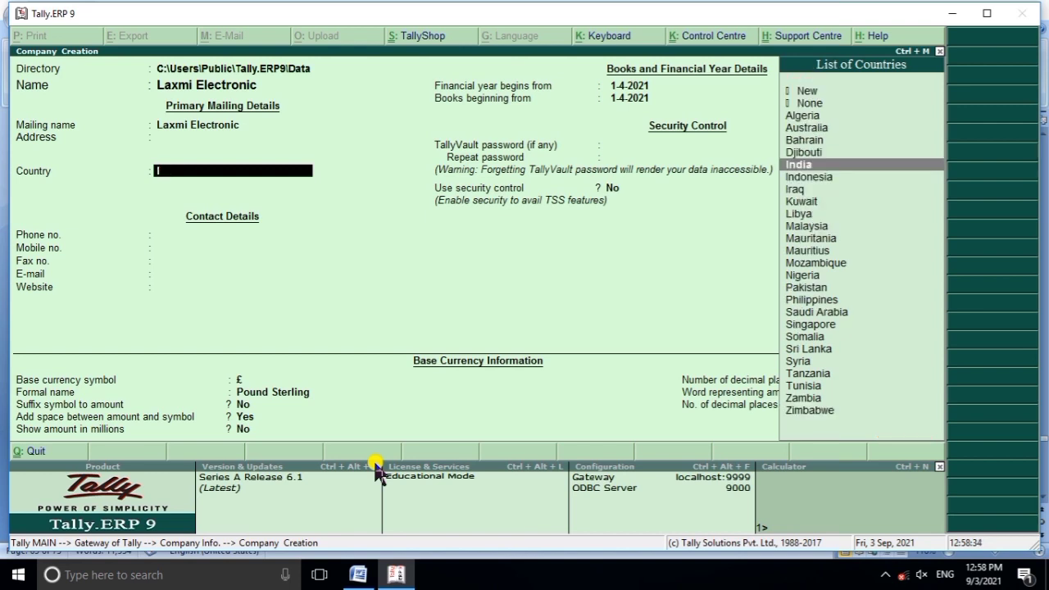
{"action": "key", "text": "Return"}
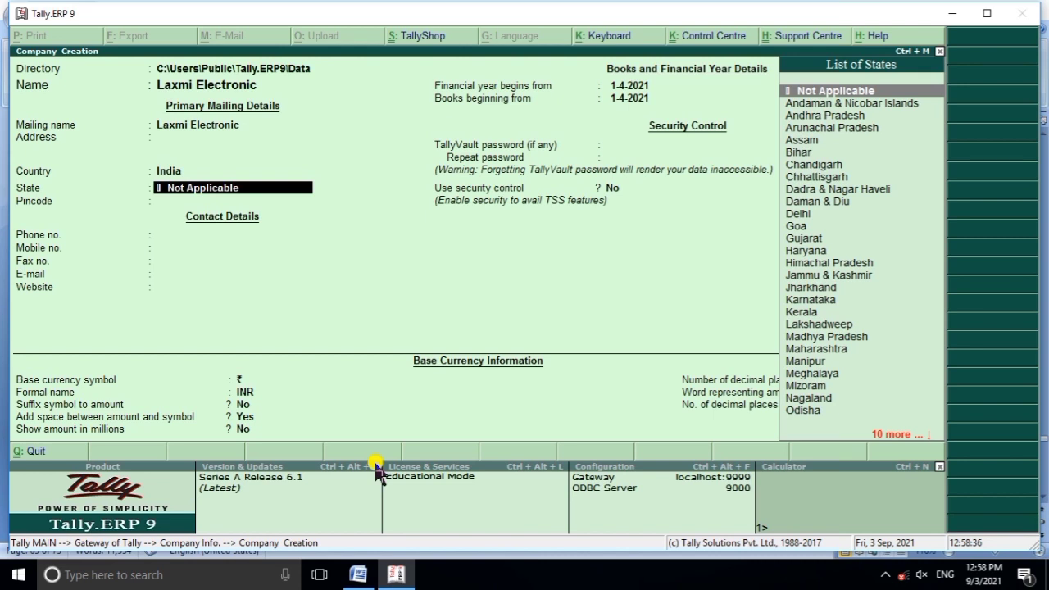
{"action": "type", "text": "U"}
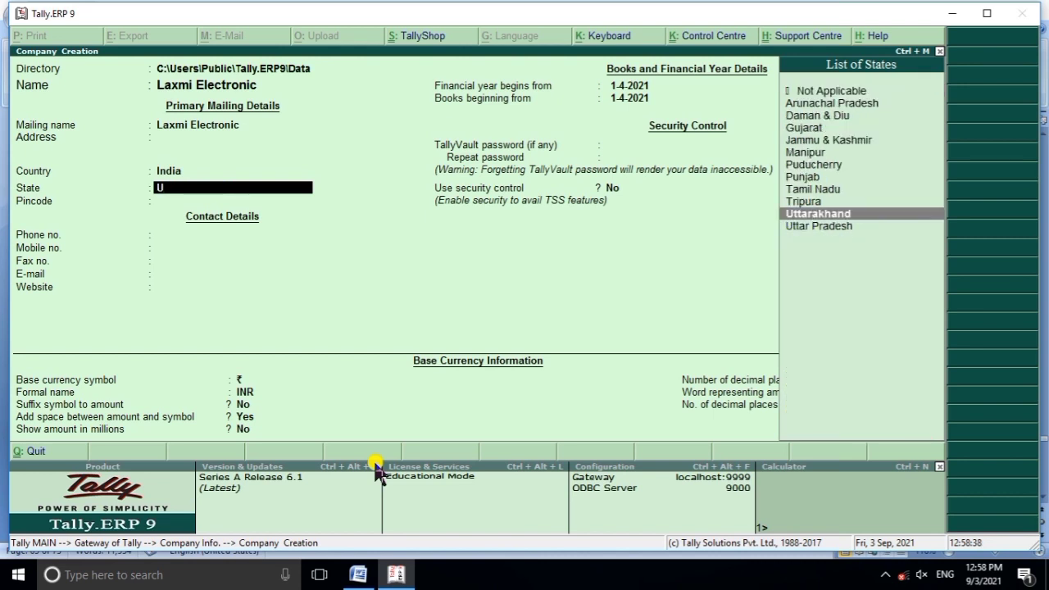
{"action": "key", "text": "Down"}
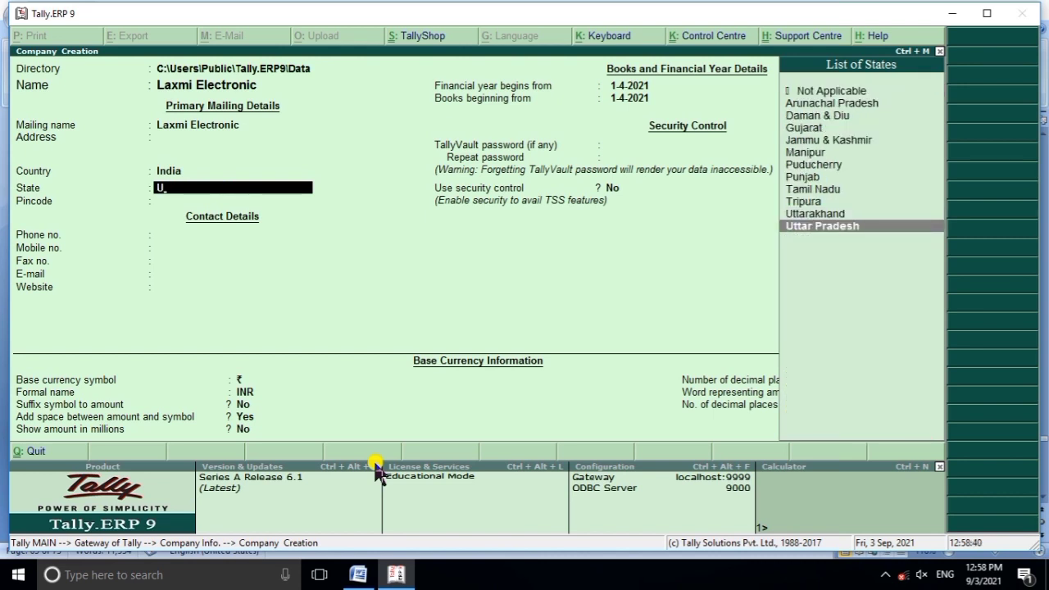
{"action": "key", "text": "Return"}
Leave the pincode and contact details blank, keep the default financial year, security and currency settings, and accept the new company.
{"action": "key", "text": "Return"}
{"action": "key", "text": "Return"}
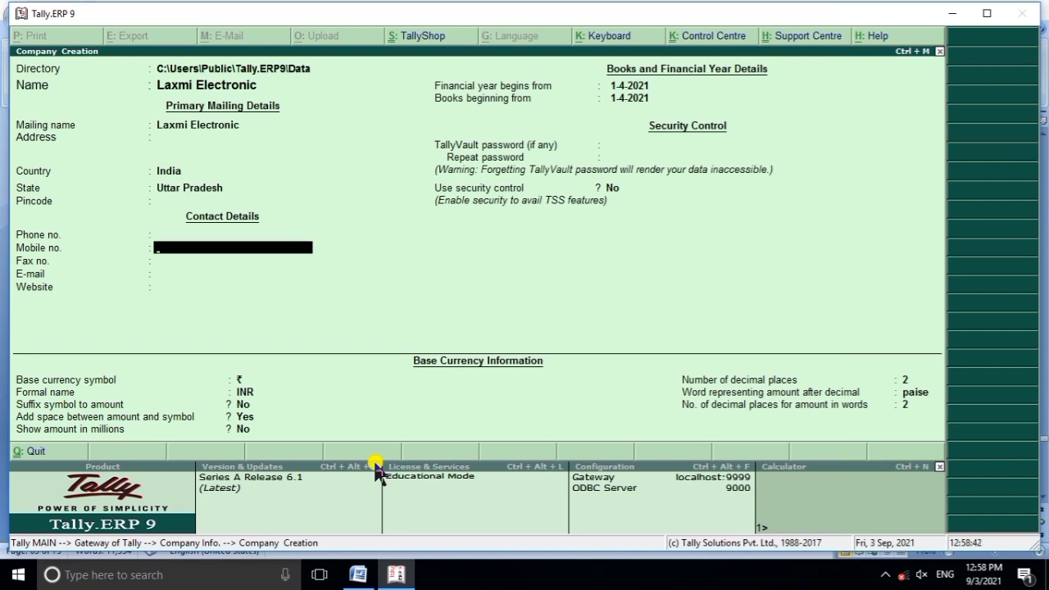
{"action": "key", "text": "Return"}
{"action": "key", "text": "Return"}
{"action": "key", "text": "Return"}
{"action": "key", "text": "Return"}
{"action": "key", "text": "Return"}
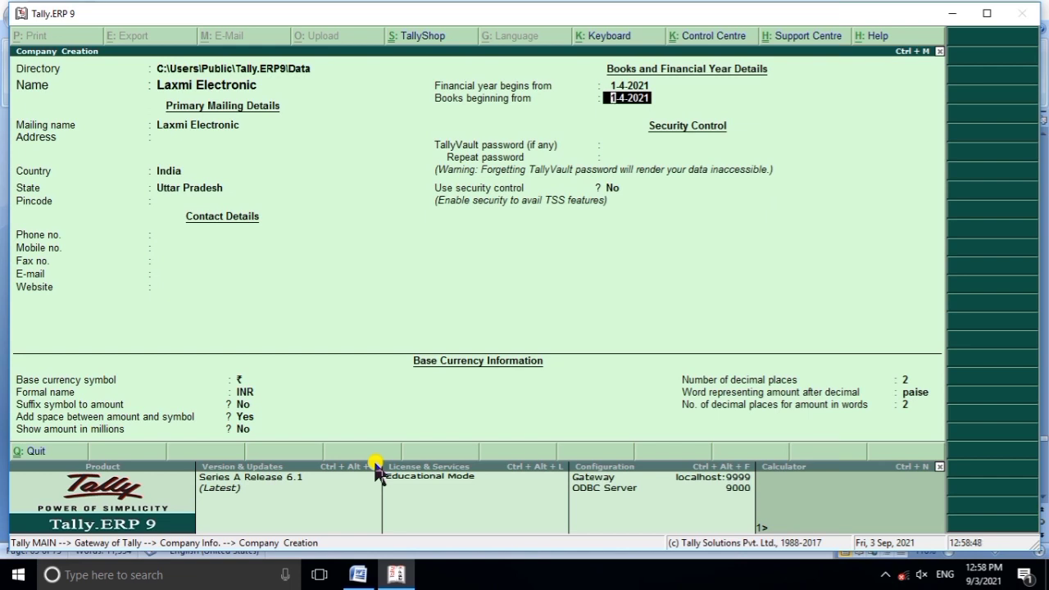
{"action": "key", "text": "Return"}
{"action": "key", "text": "Return"}
{"action": "key", "text": "Return"}
{"action": "key", "text": "Return"}
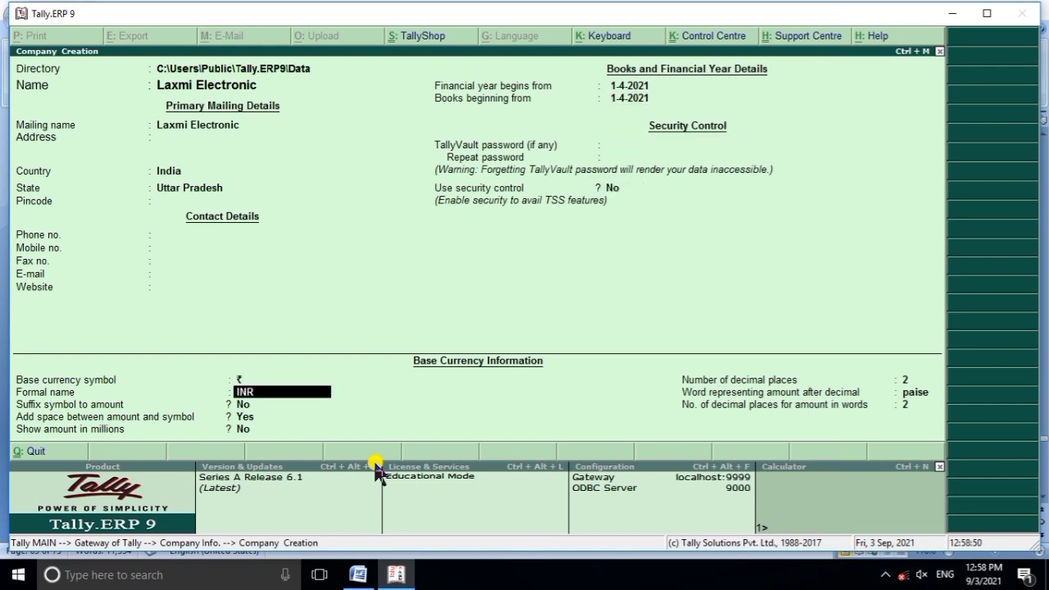
{"action": "key", "text": "Return"}
{"action": "key", "text": "Return"}
{"action": "key", "text": "Return"}
{"action": "key", "text": "Return"}
{"action": "key", "text": "Return"}
{"action": "key", "text": "Return"}
{"action": "key", "text": "Return"}
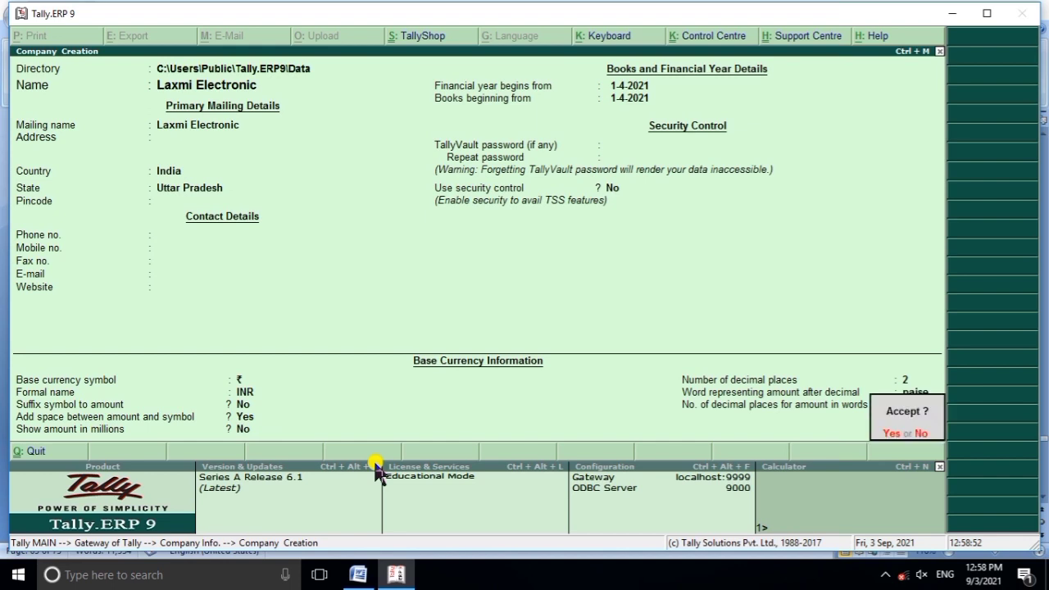
{"action": "key", "text": "Return"}
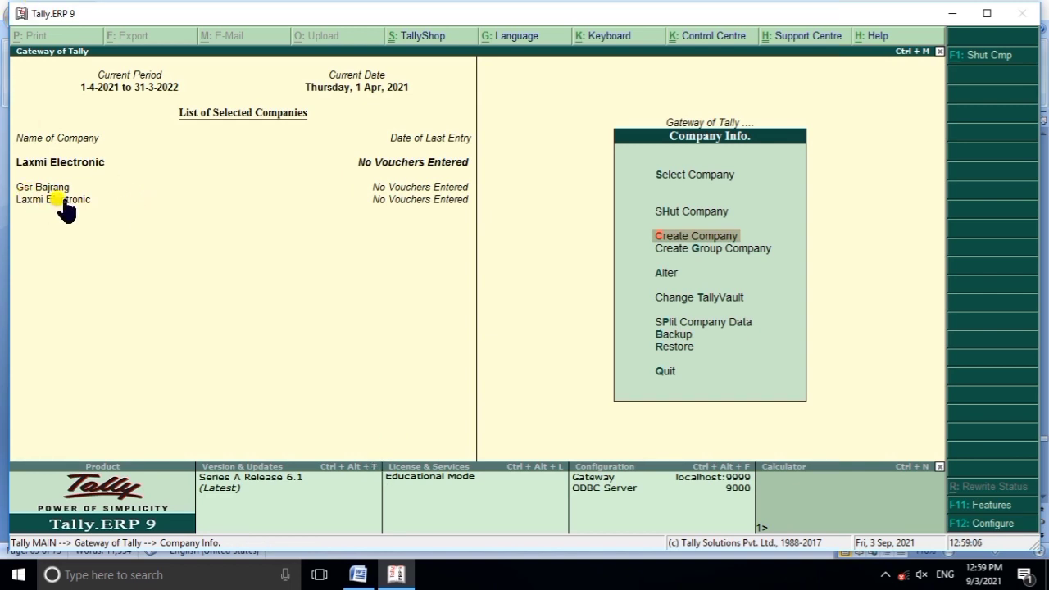
Shut the company Gsr Bajrang, keeping Laxmi Electronic open, and return to the Gateway of Tally.
{"action": "key", "text": "Up"}
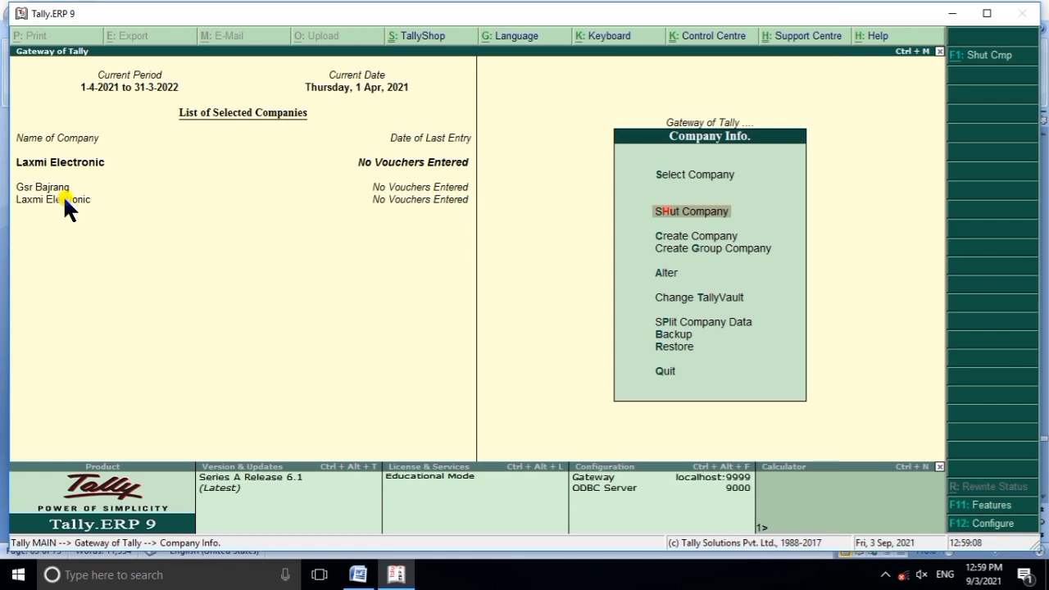
{"action": "key", "text": "Return"}
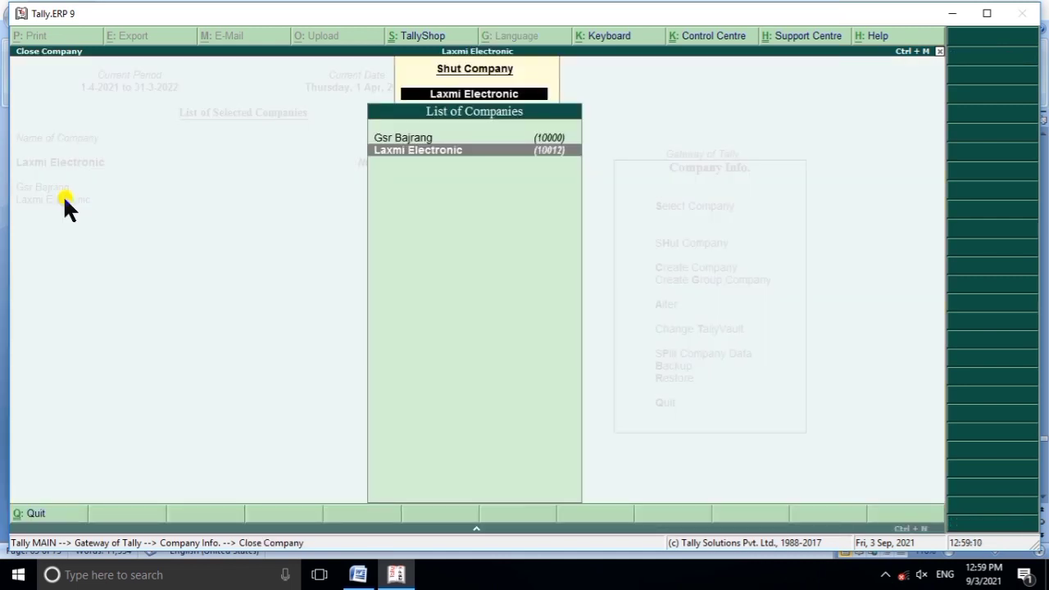
{"action": "key", "text": "Up"}
{"action": "key", "text": "Return"}
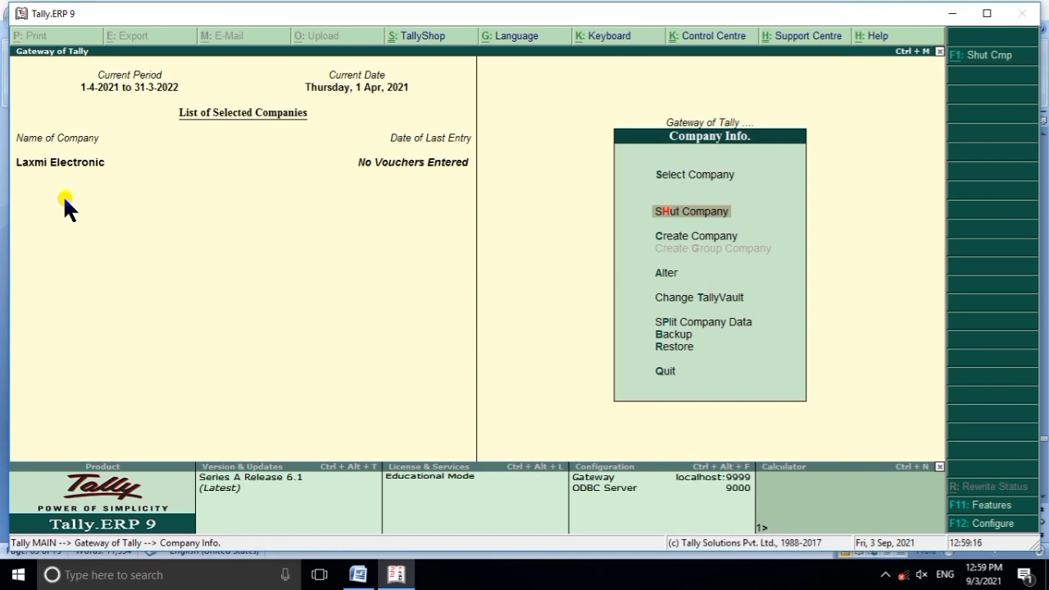
{"action": "key", "text": "Escape"}
{"action": "key", "text": "Escape"}
{"action": "key", "text": "n"}
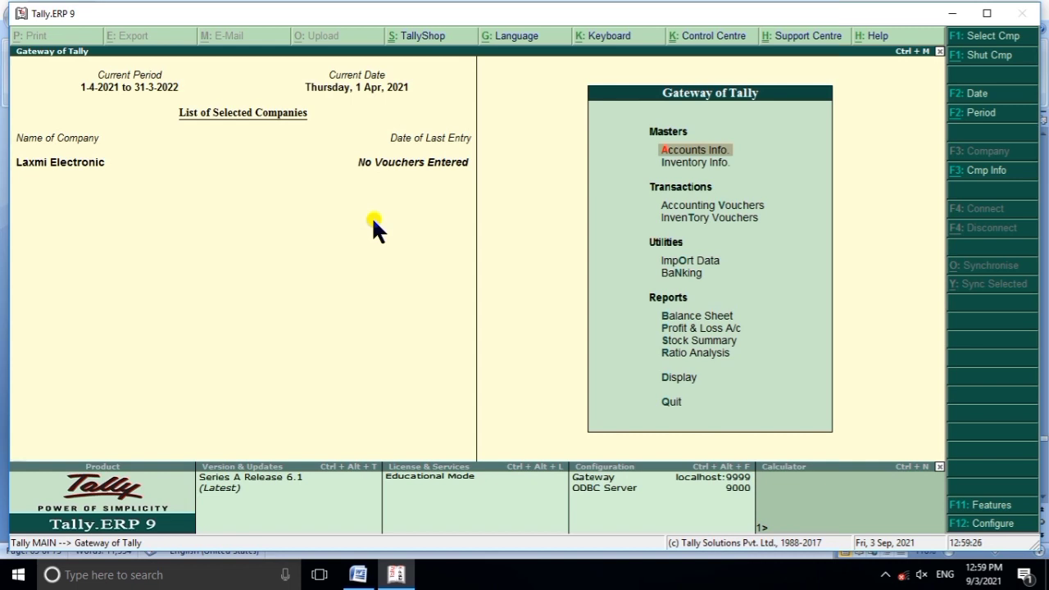
Examine the inventory features of Laxmi Electronic, including the integration of accounts and inventory, and leave them without changes.
{"action": "key", "text": "F11"}
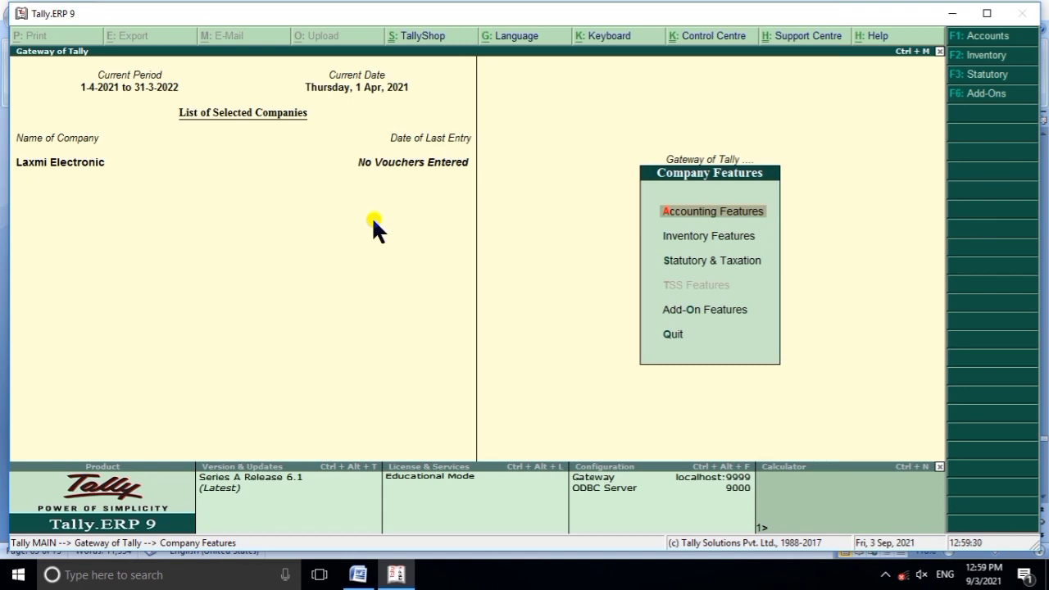
{"action": "key", "text": "Down"}
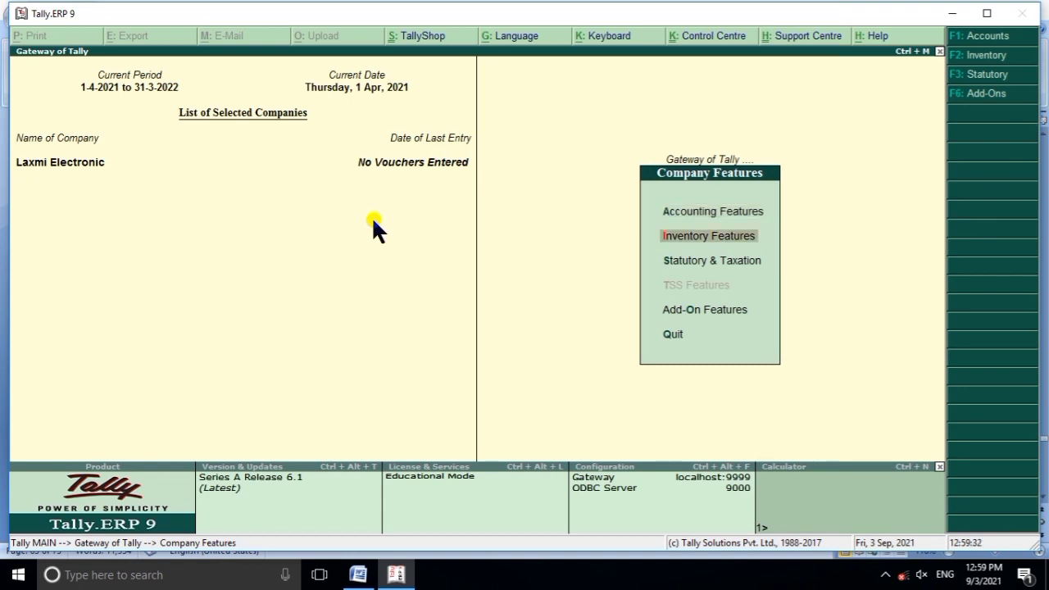
{"action": "key", "text": "Return"}
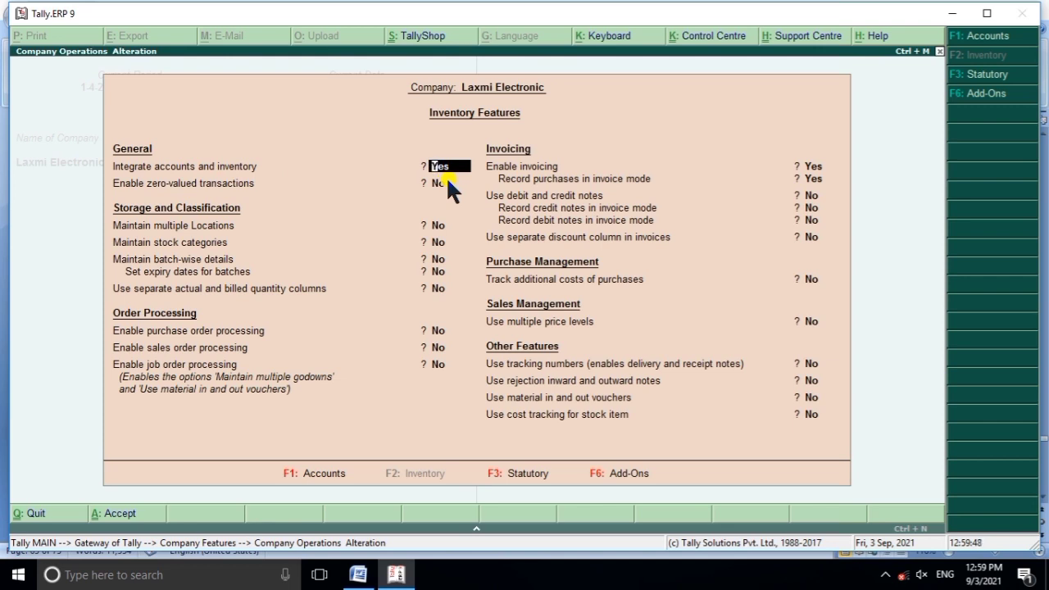
{"action": "key", "text": "Escape"}
{"action": "key", "text": "y"}
{"action": "key", "text": "Escape"}
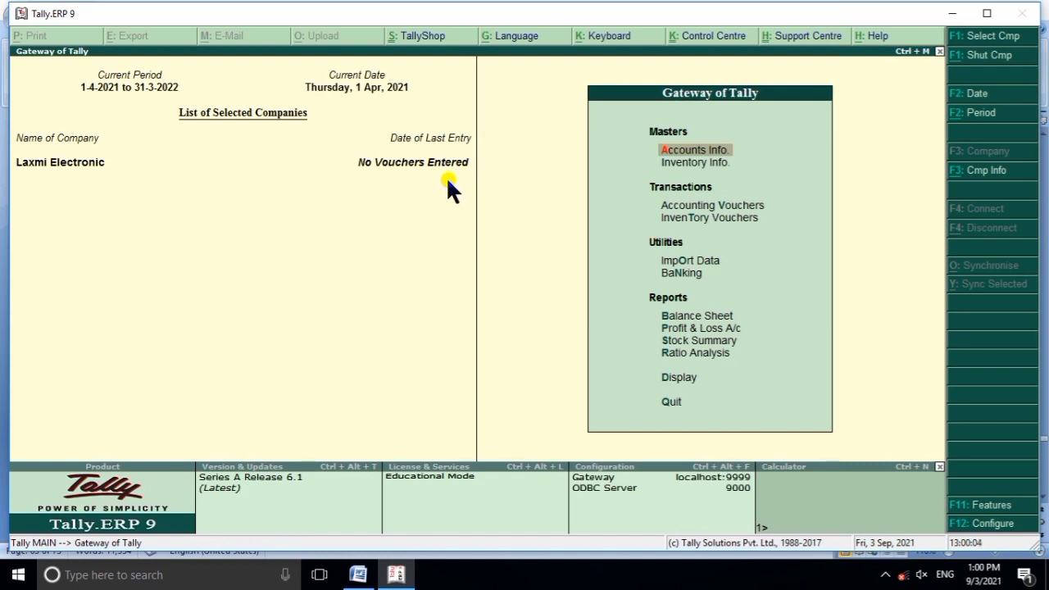
Maximize the Tally window and open multiple ledger creation with All Items as the group.
{"action": "key", "text": "Down"}
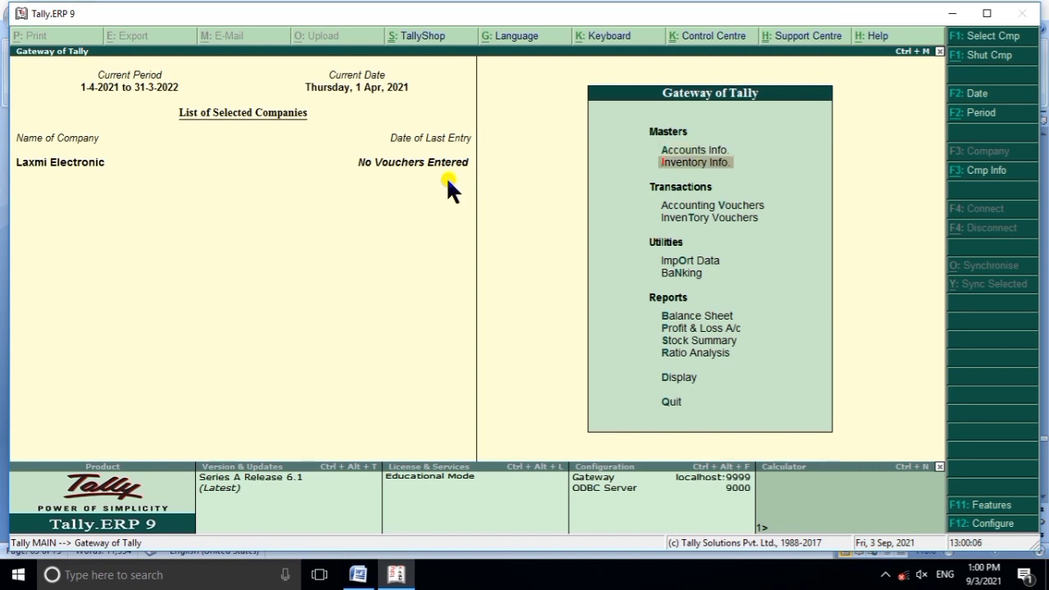
{"action": "key", "text": "Up"}
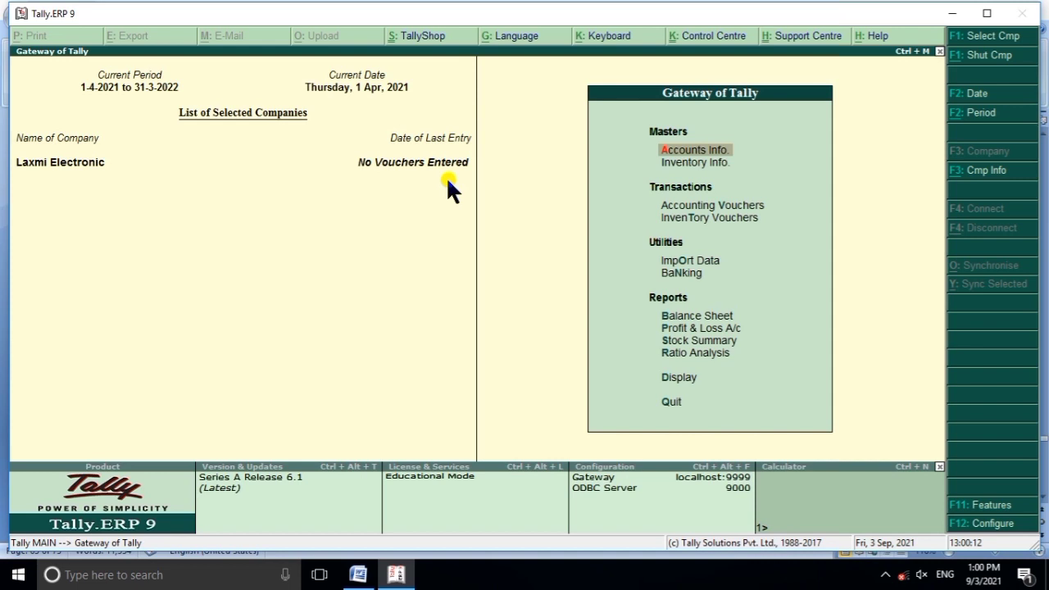
{"action": "left_click", "coordinate": [986, 13]}
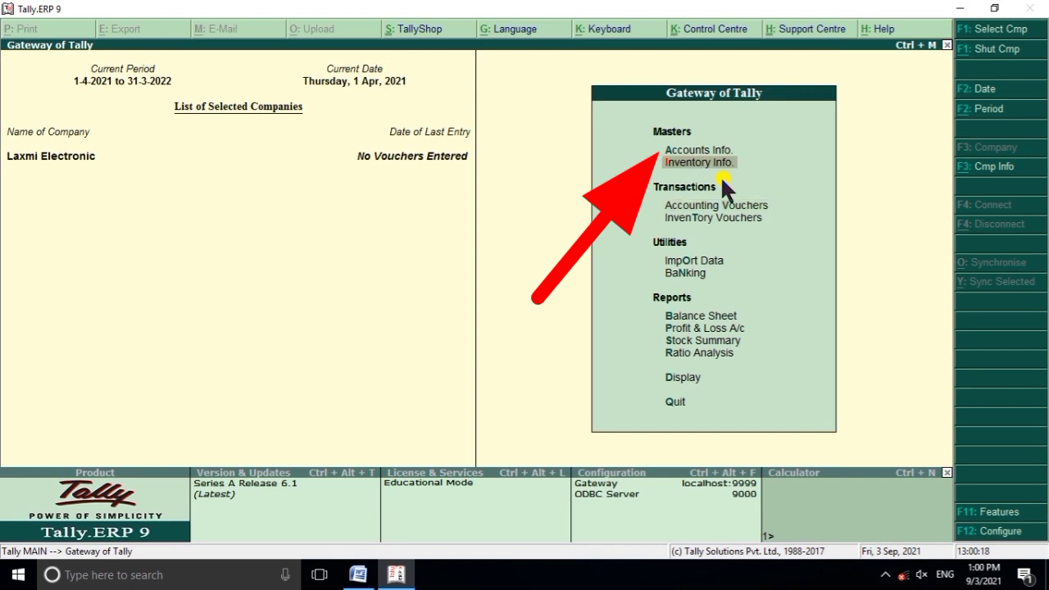
{"action": "key", "text": "Return"}
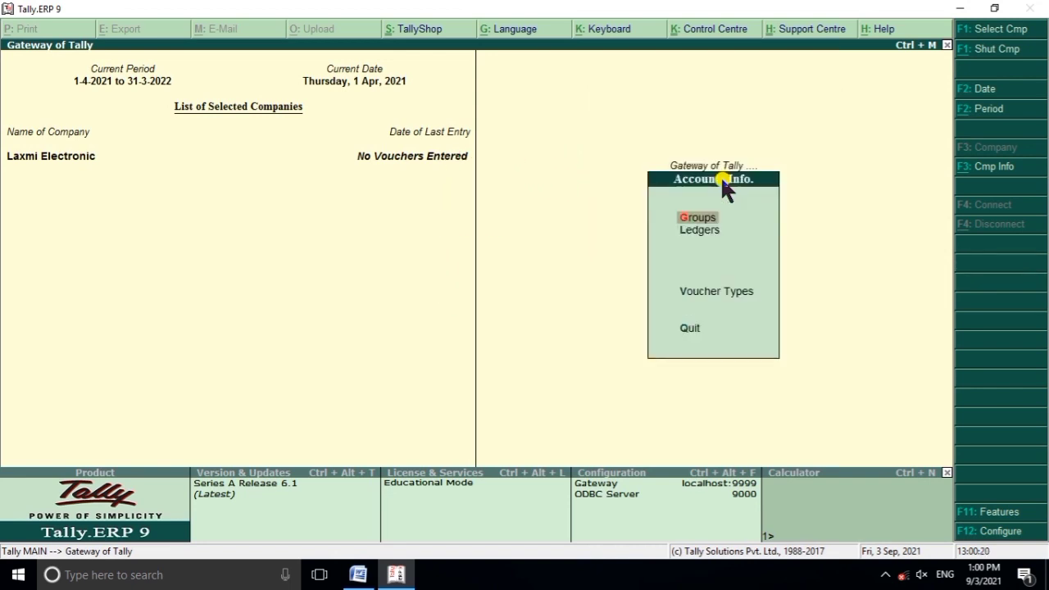
{"action": "key", "text": "Down"}
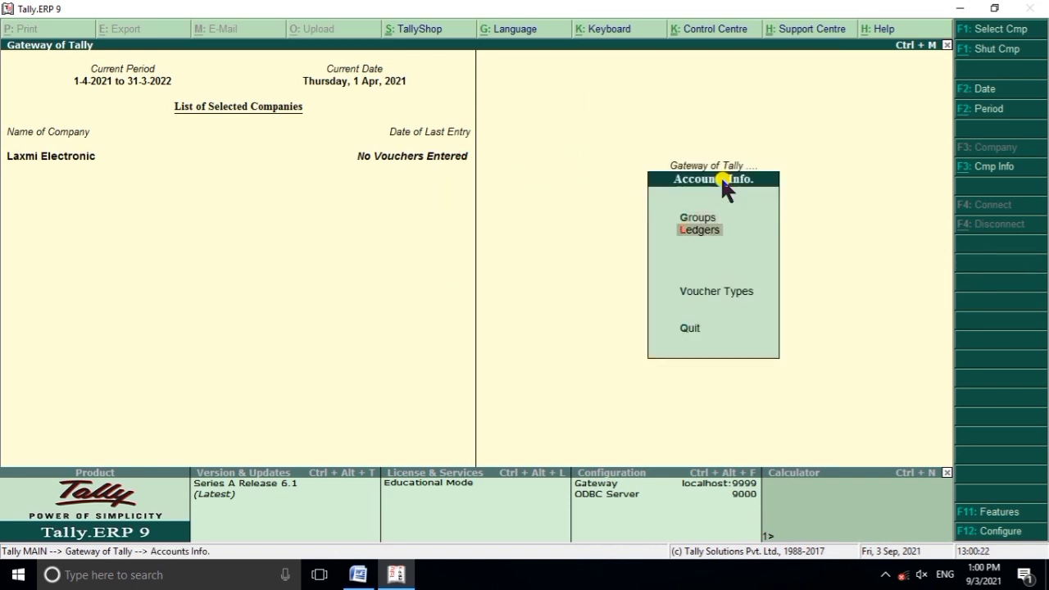
{"action": "key", "text": "Return"}
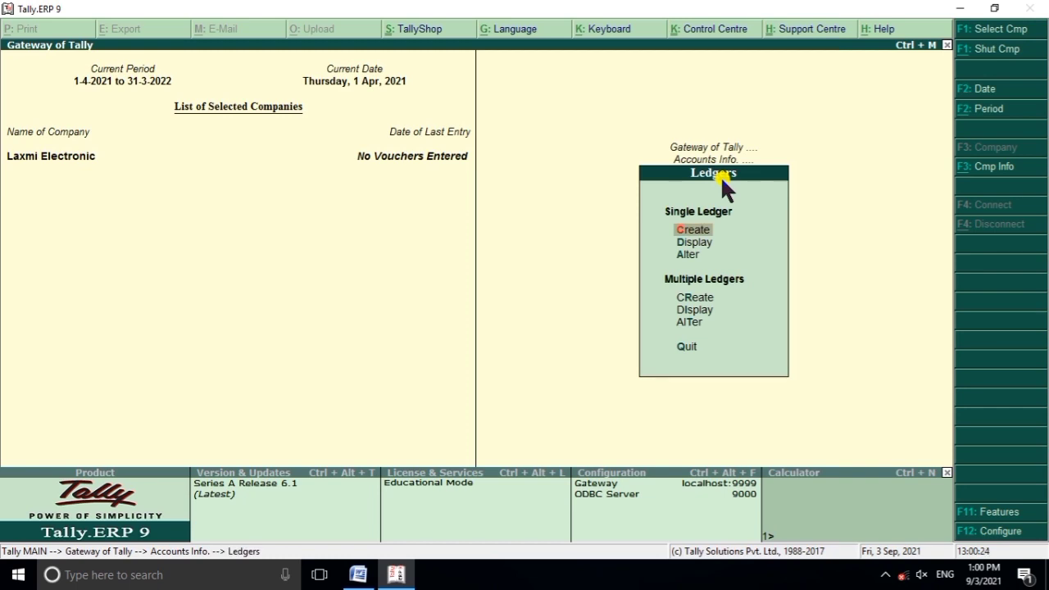
{"action": "key", "text": "Down"}
{"action": "key", "text": "Down"}
{"action": "key", "text": "Down"}
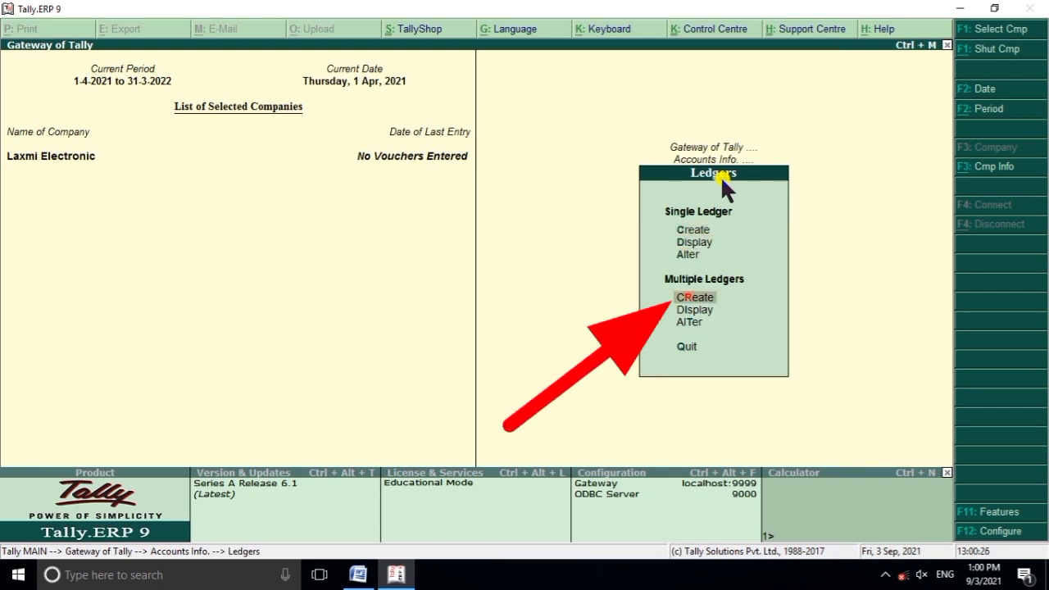
{"action": "key", "text": "Return"}
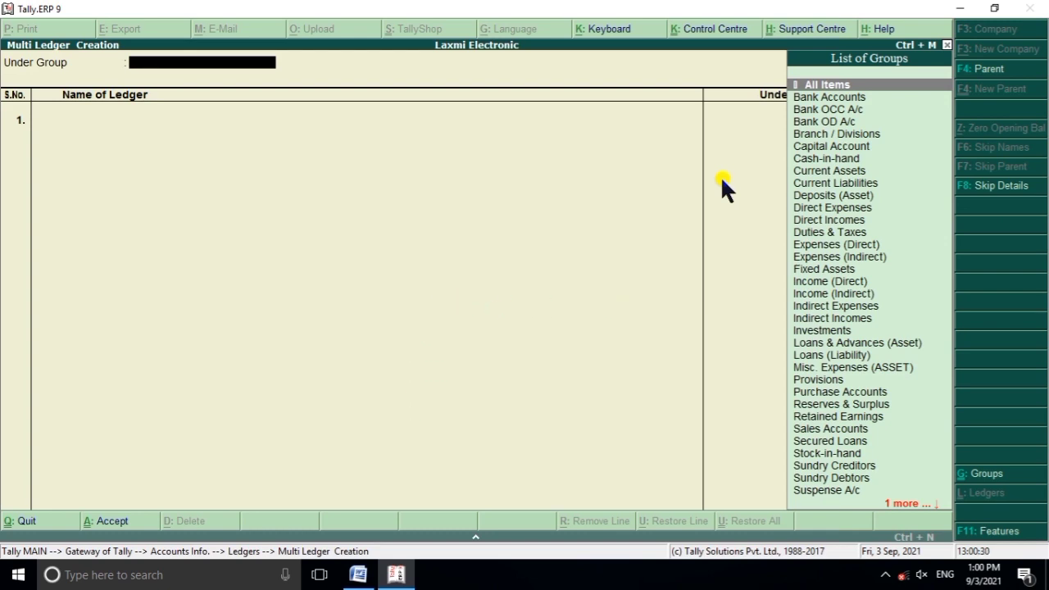
{"action": "key", "text": "Return"}
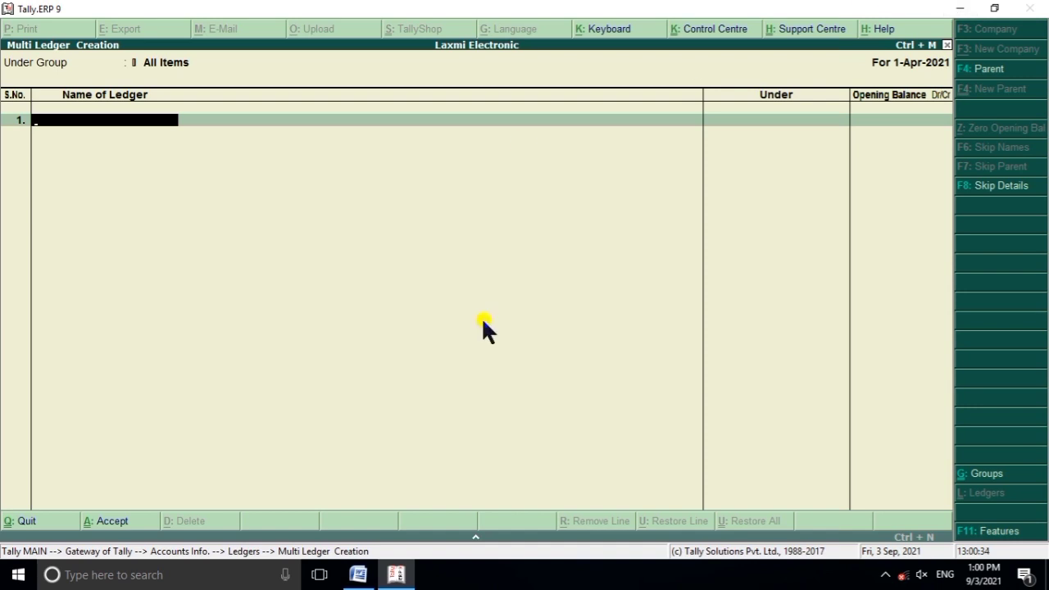
Check the opening transaction in the Word exercise and add a Furniture ledger under Fixed Assets in Tally.ERP 9, without an opening balance.
{"action": "left_click", "coordinate": [358, 575]}
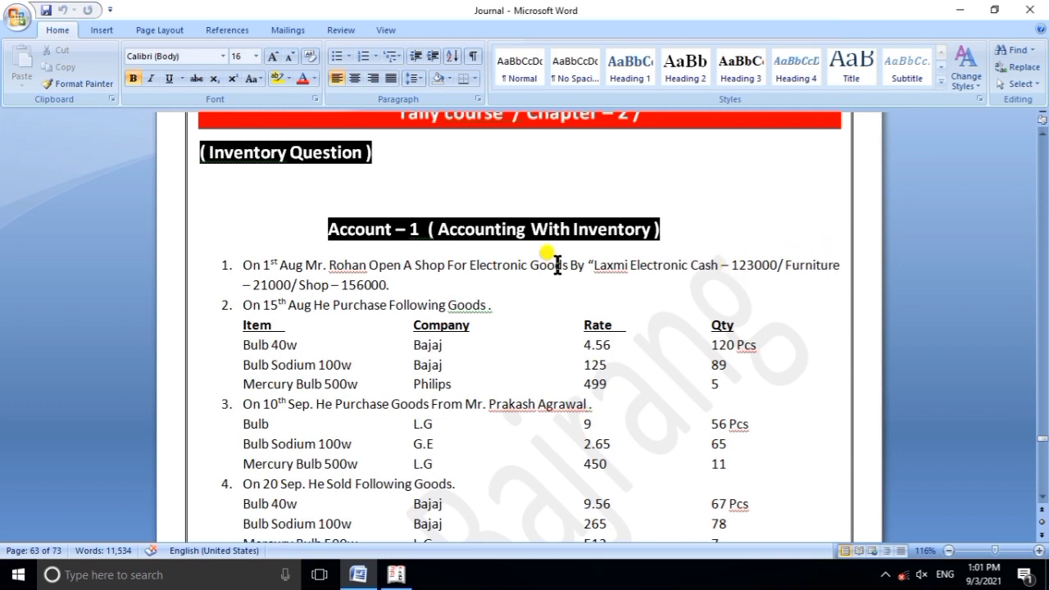
{"action": "left_click", "coordinate": [400, 574]}
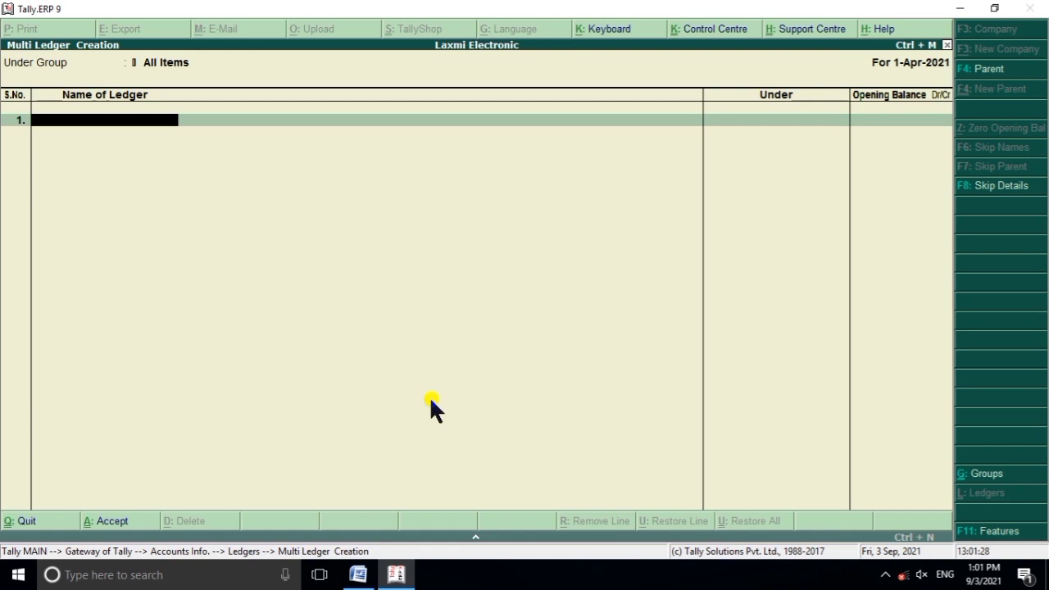
{"action": "type", "text": "Furniture"}
{"action": "key", "text": "Return"}
{"action": "type", "text": "fix"}
{"action": "key", "text": "Return"}
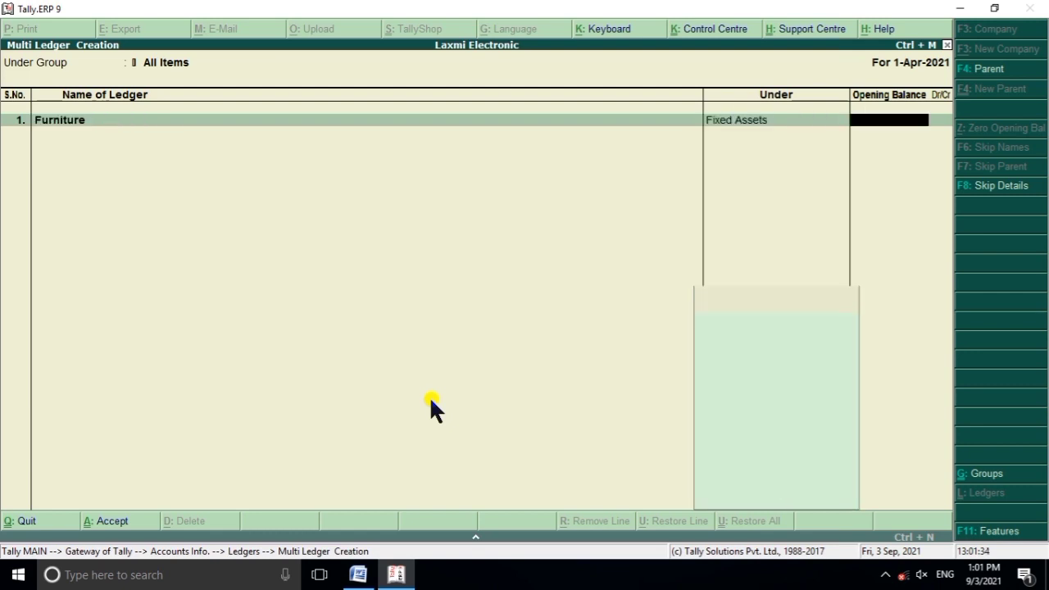
{"action": "key", "text": "Return"}
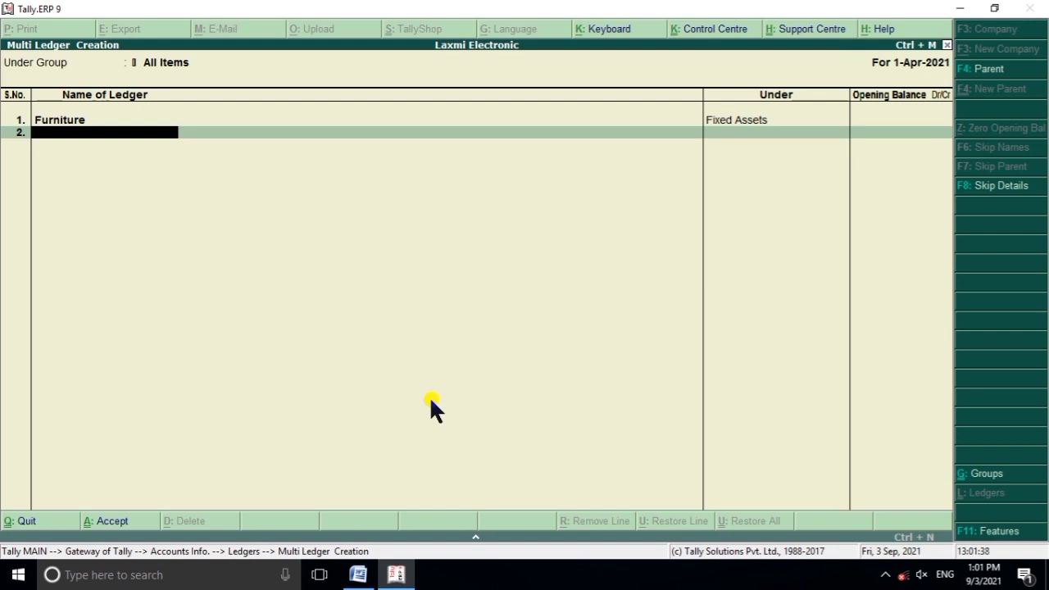
Add a Shop ledger under Fixed Assets without an opening balance.
{"action": "type", "text": "Shop"}
{"action": "key", "text": "Return"}
{"action": "type", "text": "f"}
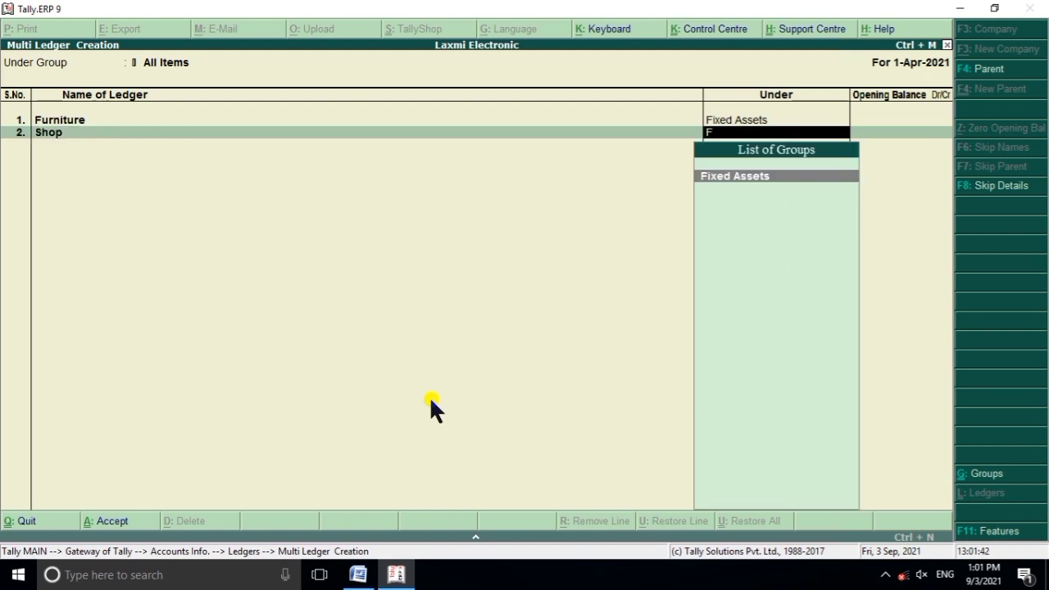
{"action": "key", "text": "Return"}
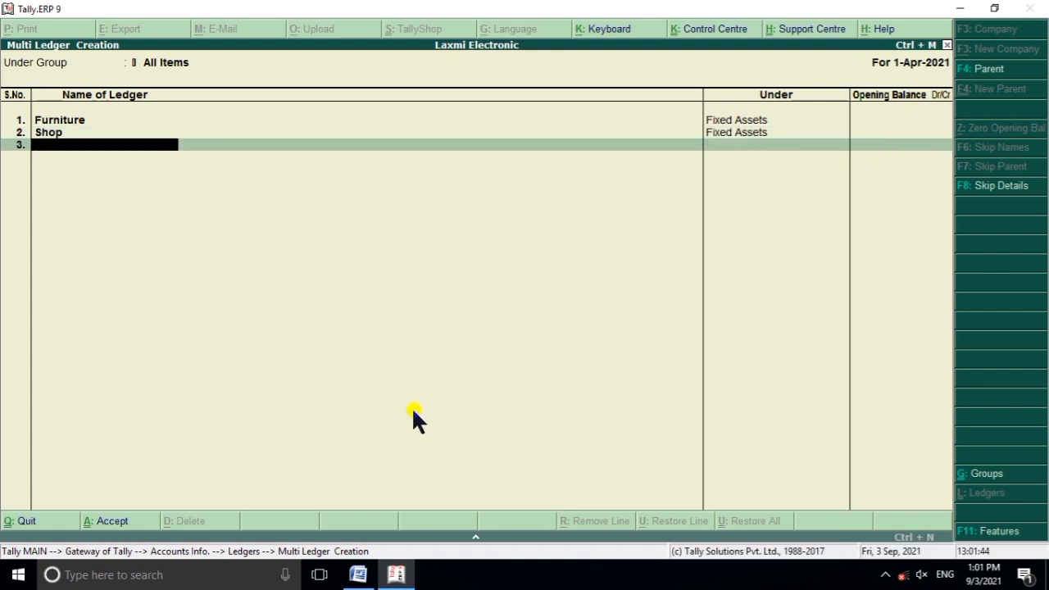
Check the 15 August transaction in the Word exercise and add a Purchase ledger under Purchase Accounts in Tally.ERP 9, without an opening balance.
{"action": "left_click", "coordinate": [397, 574]}
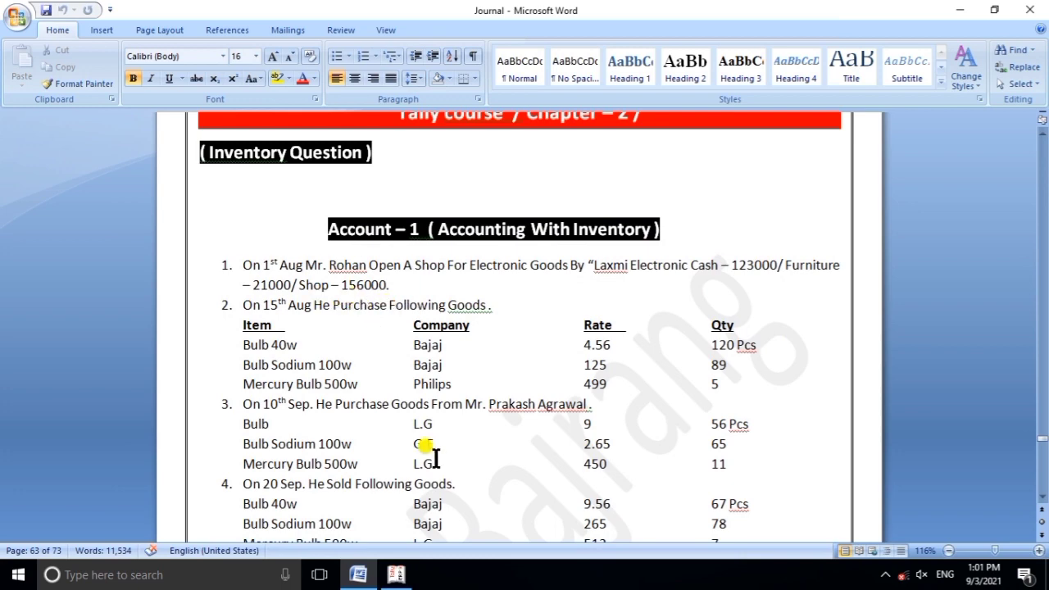
{"action": "left_click", "coordinate": [395, 574]}
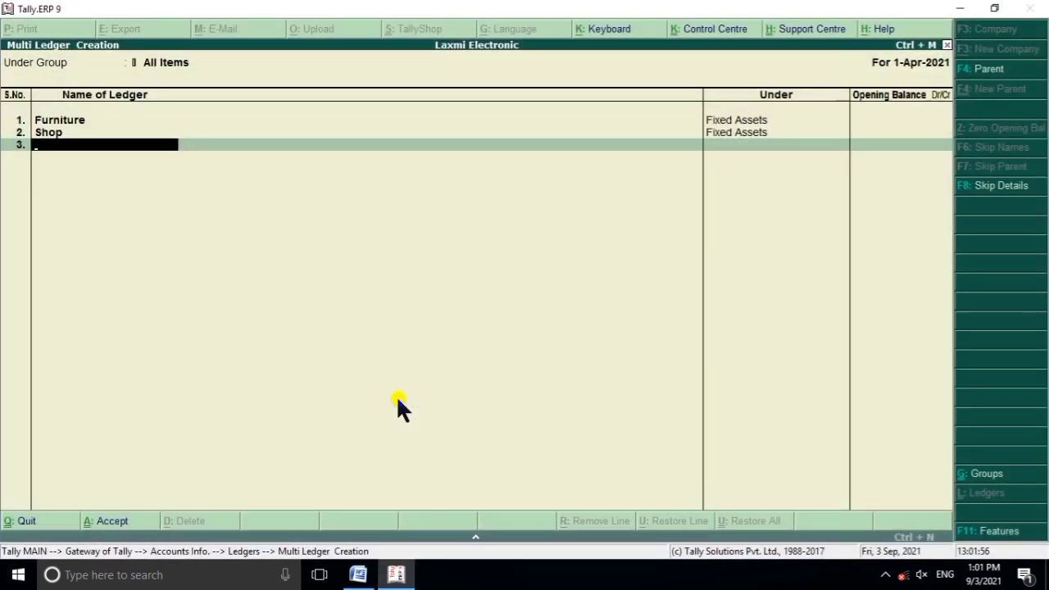
{"action": "type", "text": "Purchase"}
{"action": "key", "text": "Return"}
{"action": "type", "text": "P"}
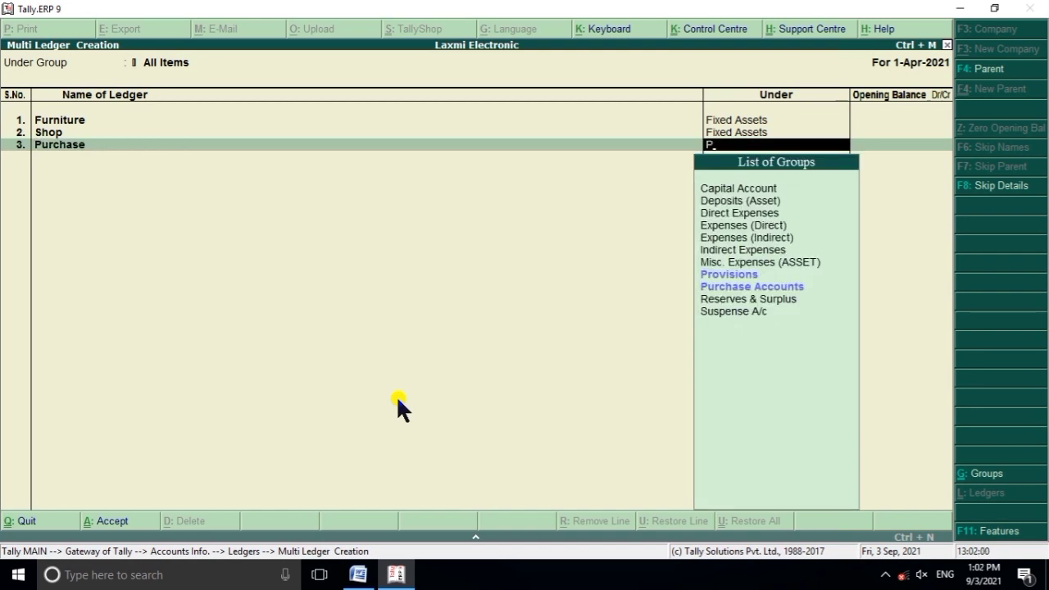
{"action": "key", "text": "Down"}
{"action": "key", "text": "Return"}
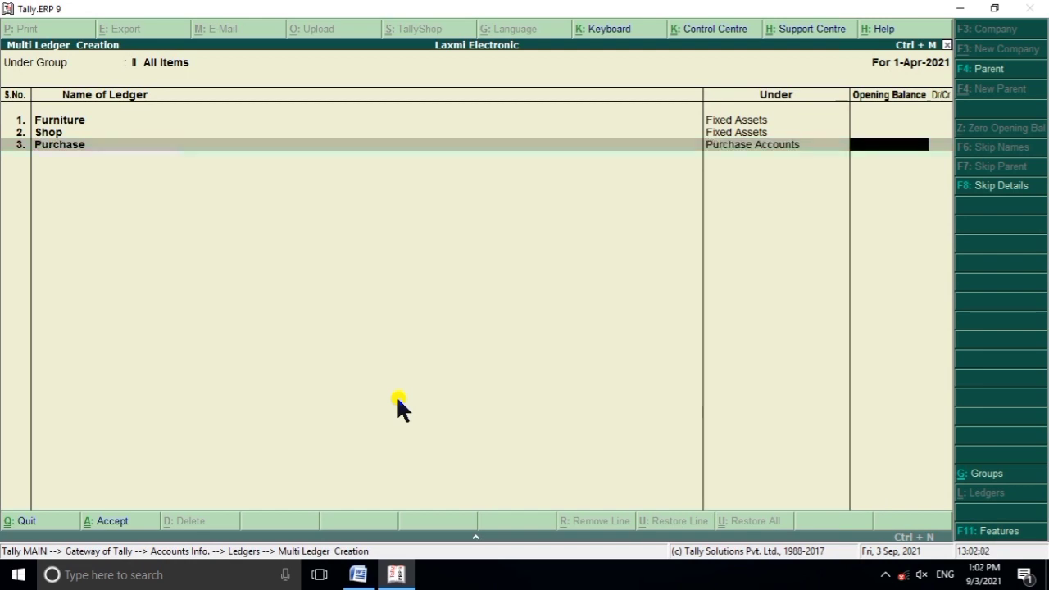
{"action": "key", "text": "Return"}
Check the 10 September purchase in the Word exercise and add the supplier's ledger under Sundry Creditors in Tally.ERP 9, without an opening balance.
{"action": "left_click", "coordinate": [395, 574]}
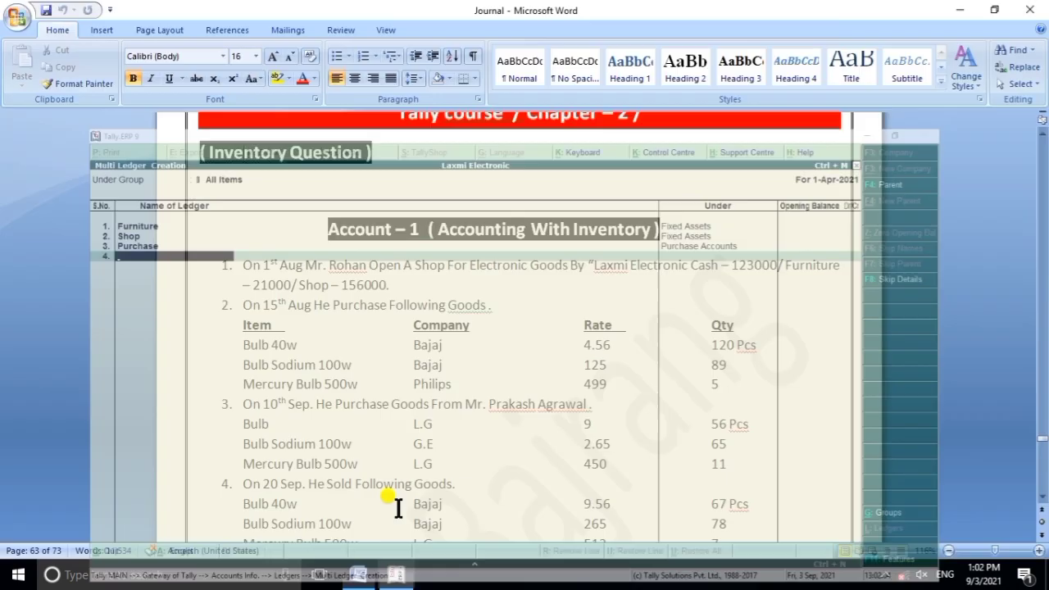
{"action": "scroll", "coordinate": [351, 293], "scroll_direction": "down", "scroll_amount": 1}
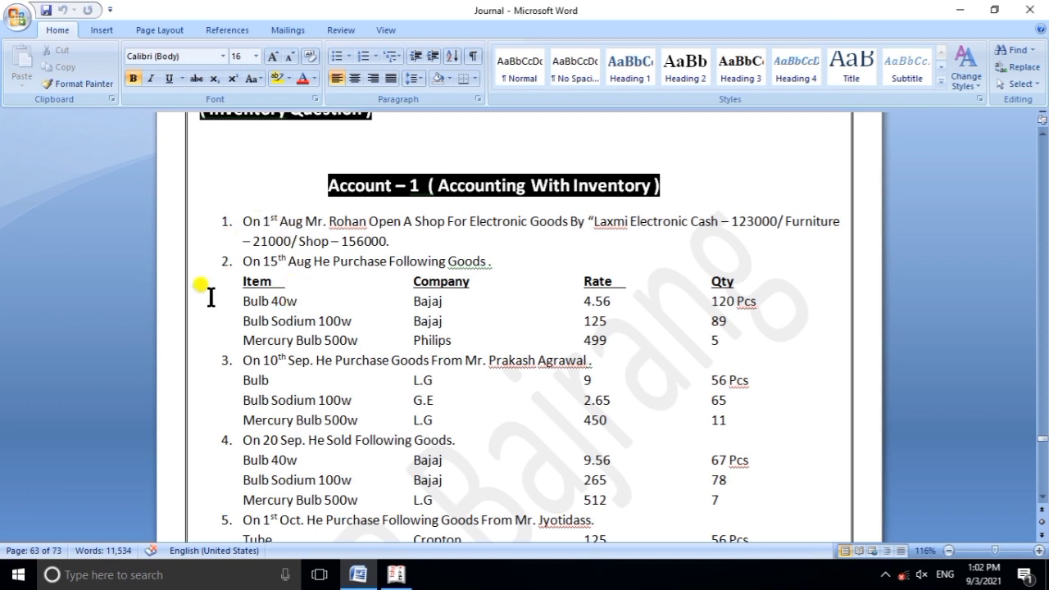
{"action": "left_click", "coordinate": [236, 363]}
{"action": "key", "text": "BackSpace"}
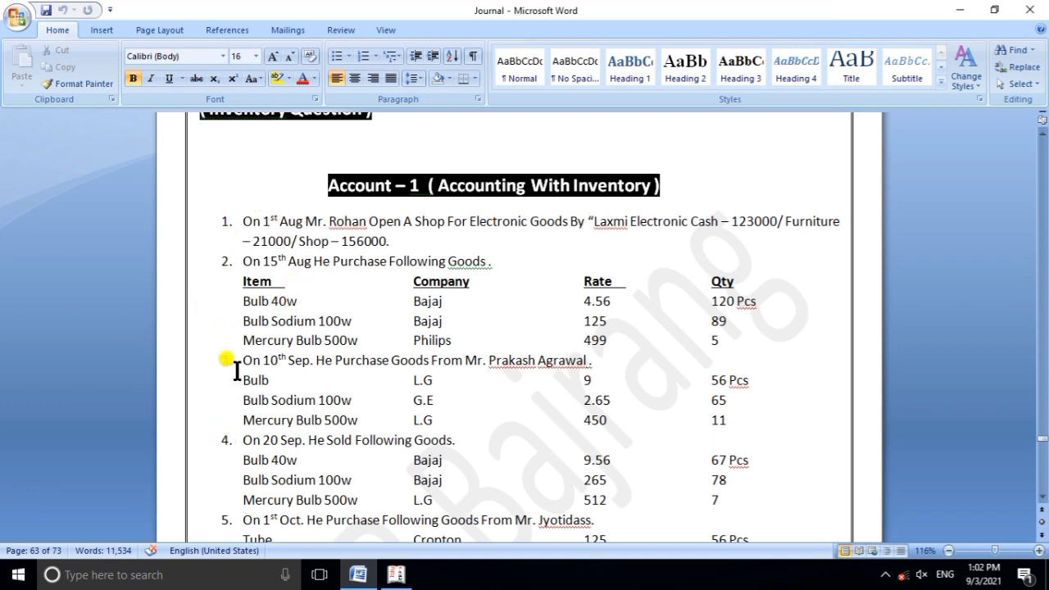
{"action": "key", "text": "ctrl+z"}
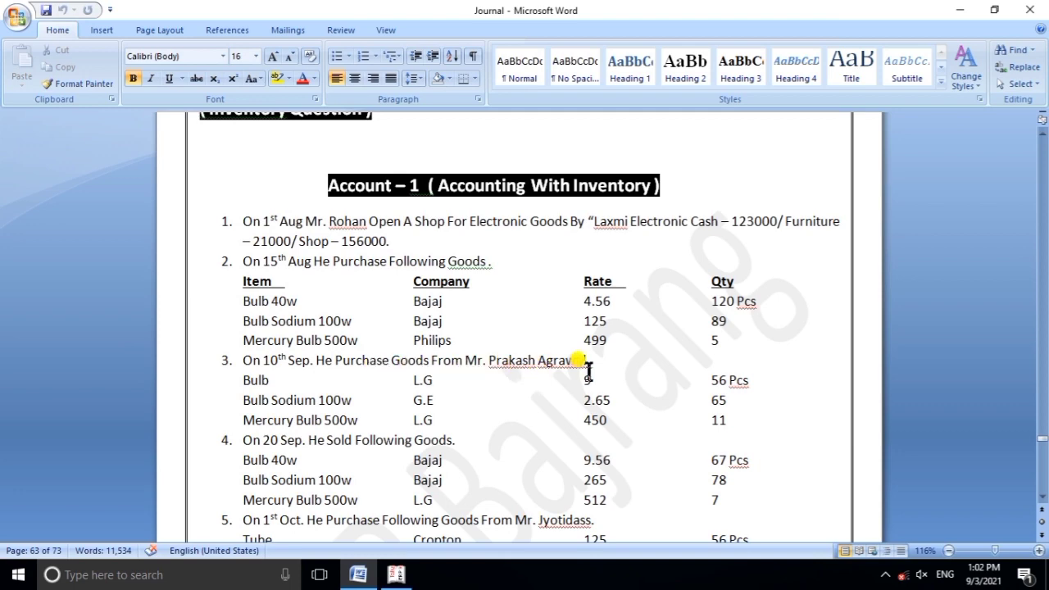
{"action": "left_click", "coordinate": [396, 574]}
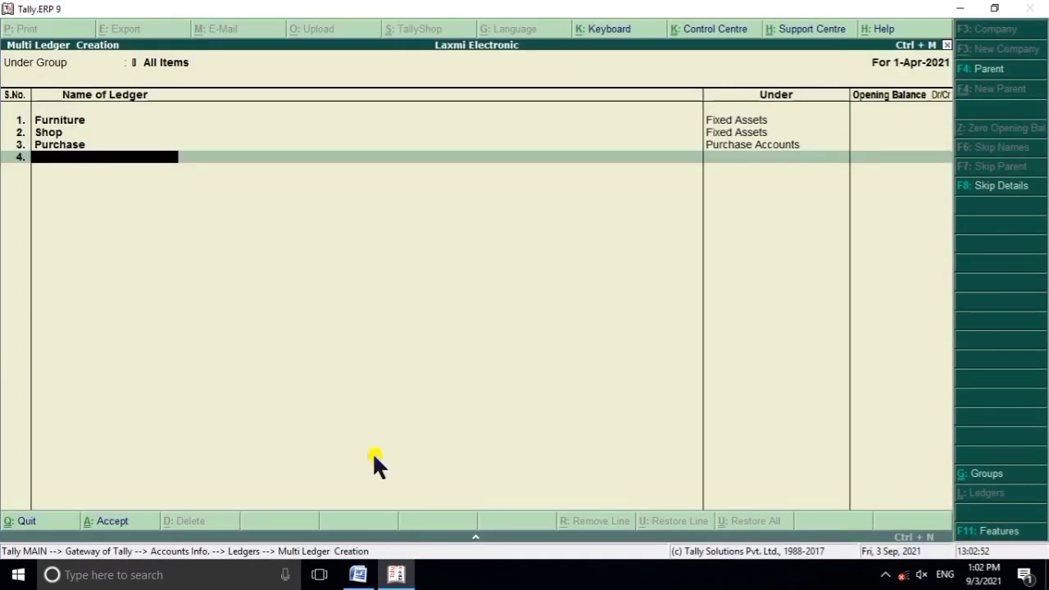
{"action": "type", "text": "Mr. Prakash agrawal"}
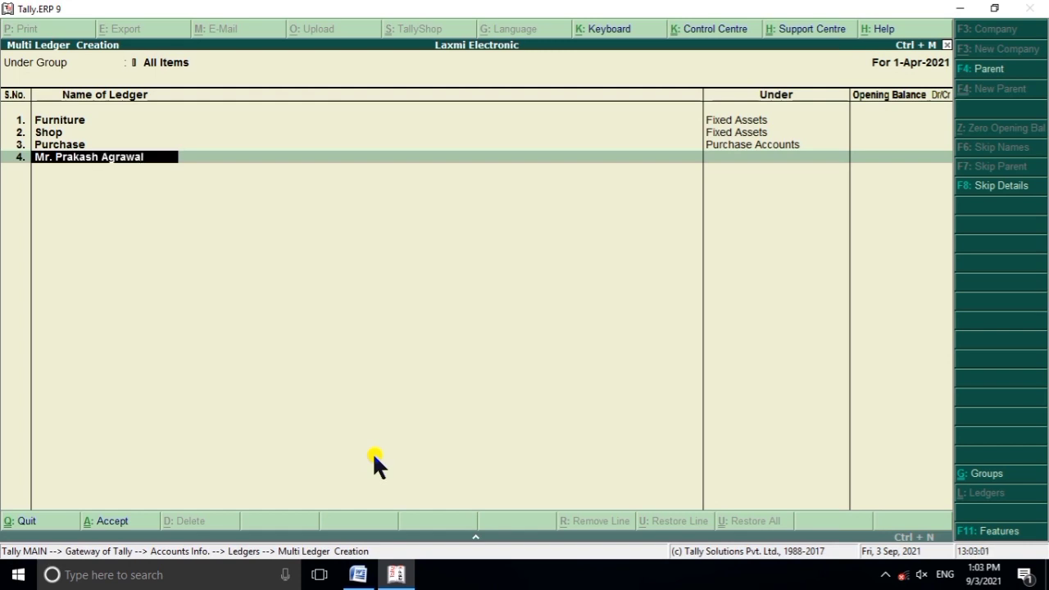
{"action": "key", "text": "Return"}
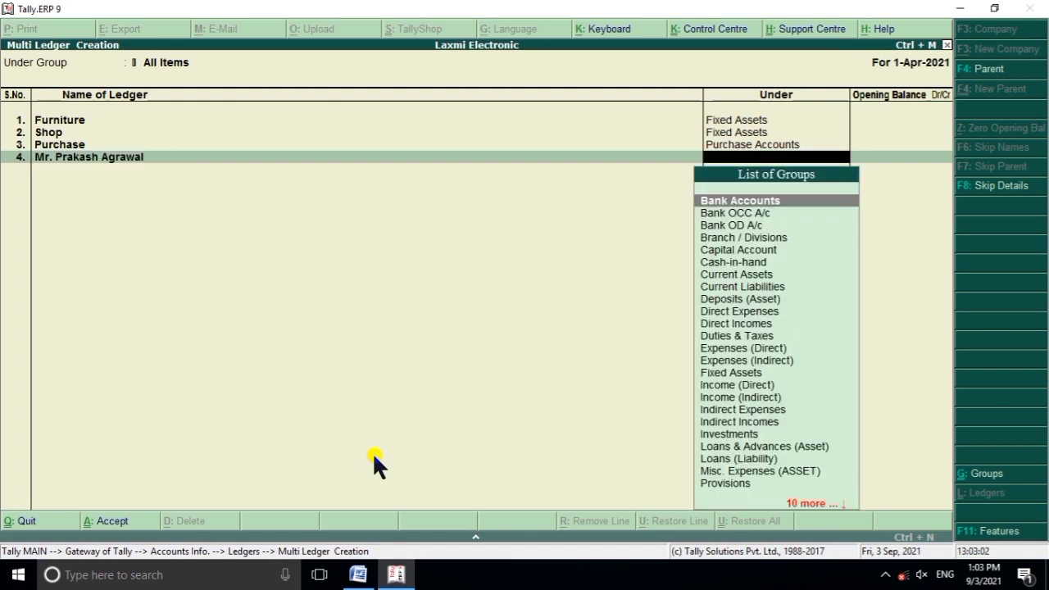
{"action": "type", "text": "S"}
{"action": "key", "text": "Down"}
{"action": "key", "text": "Down"}
{"action": "key", "text": "Down"}
{"action": "key", "text": "Down"}
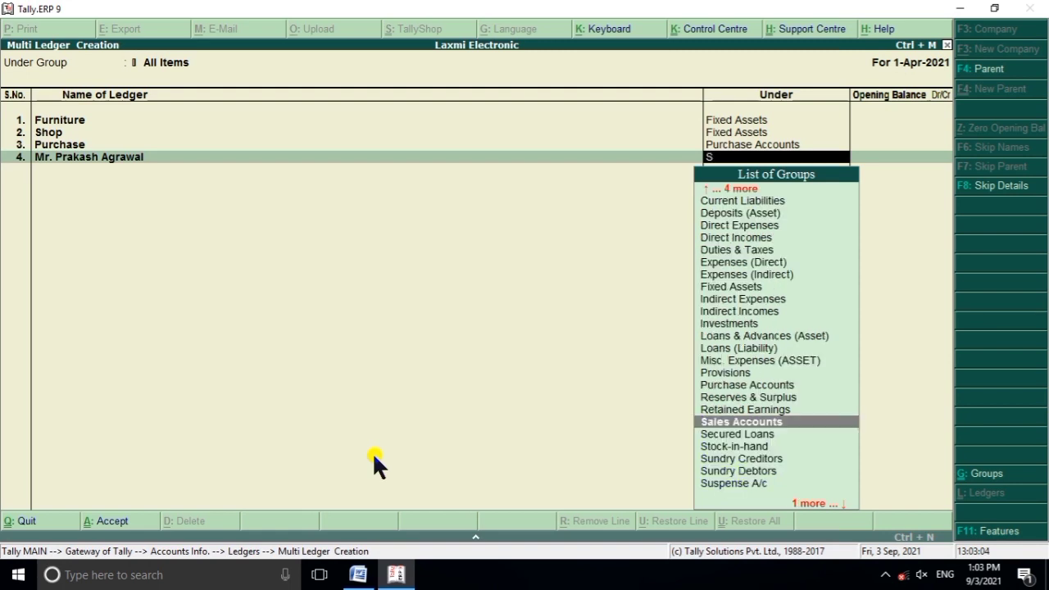
{"action": "key", "text": "Return"}
{"action": "key", "text": "Return"}
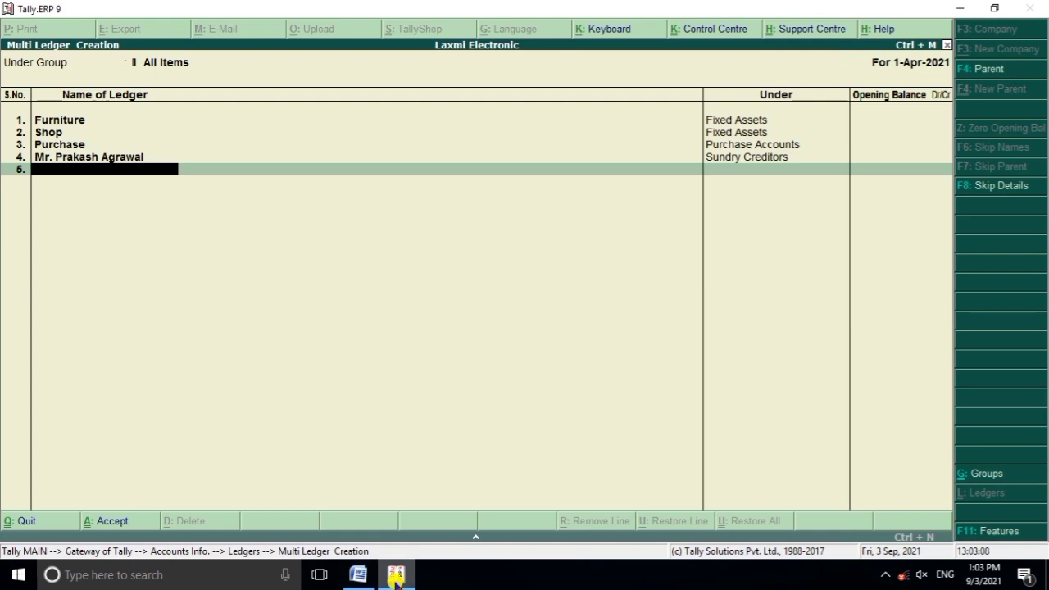
Check the 20 September transaction in the Word exercise and add a Sales ledger under Sales Accounts in Tally.ERP 9, without an opening balance.
{"action": "left_click", "coordinate": [359, 575]}
{"action": "scroll", "coordinate": [336, 361], "scroll_direction": "down", "scroll_amount": 1}
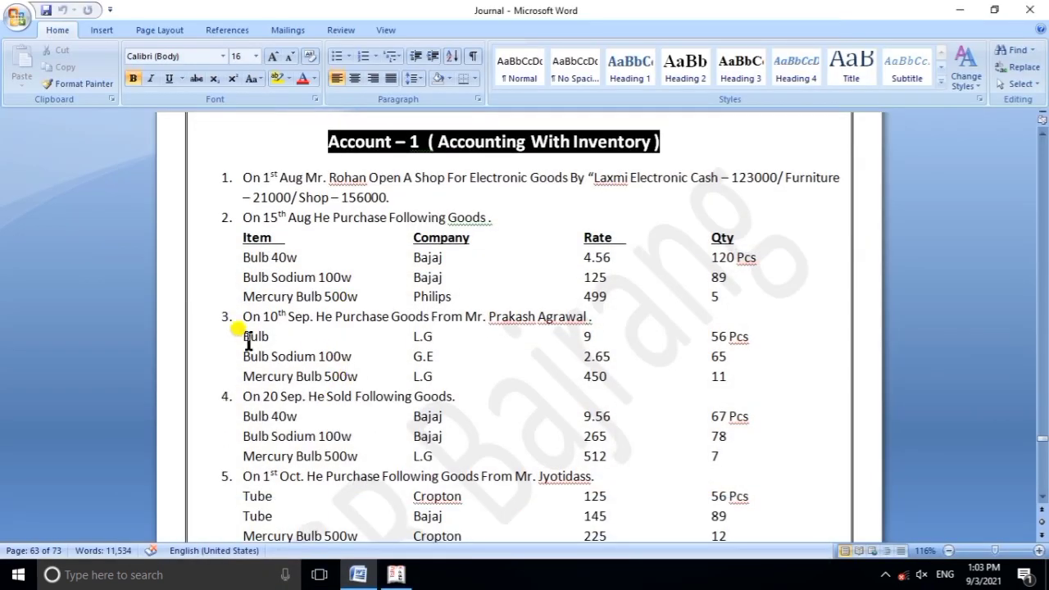
{"action": "scroll", "coordinate": [297, 385], "scroll_direction": "down", "scroll_amount": 1}
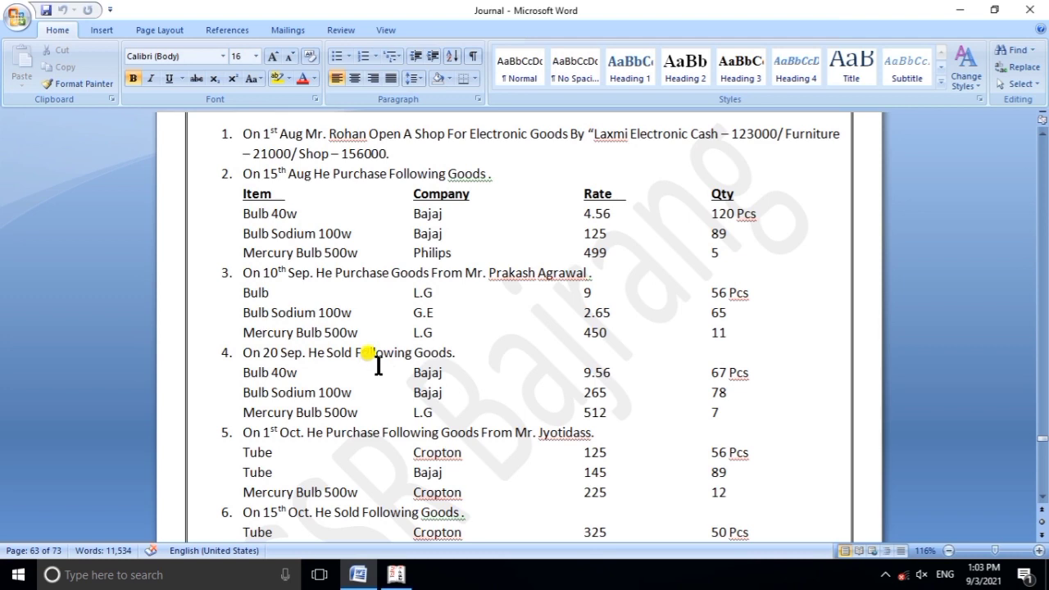
{"action": "left_click", "coordinate": [396, 574]}
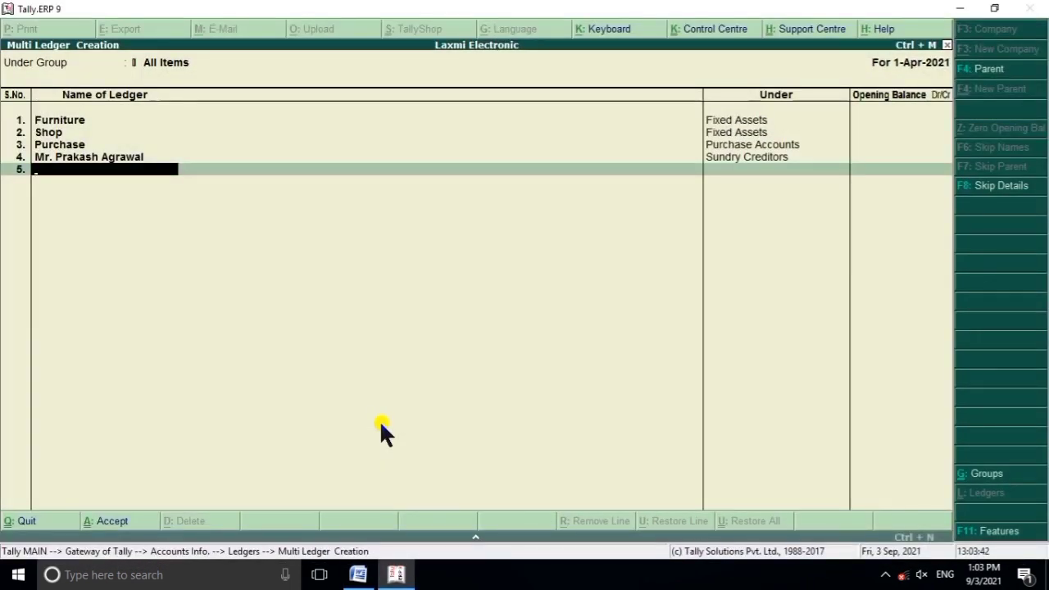
{"action": "type", "text": "Sales"}
{"action": "key", "text": "Return"}
{"action": "type", "text": "S"}
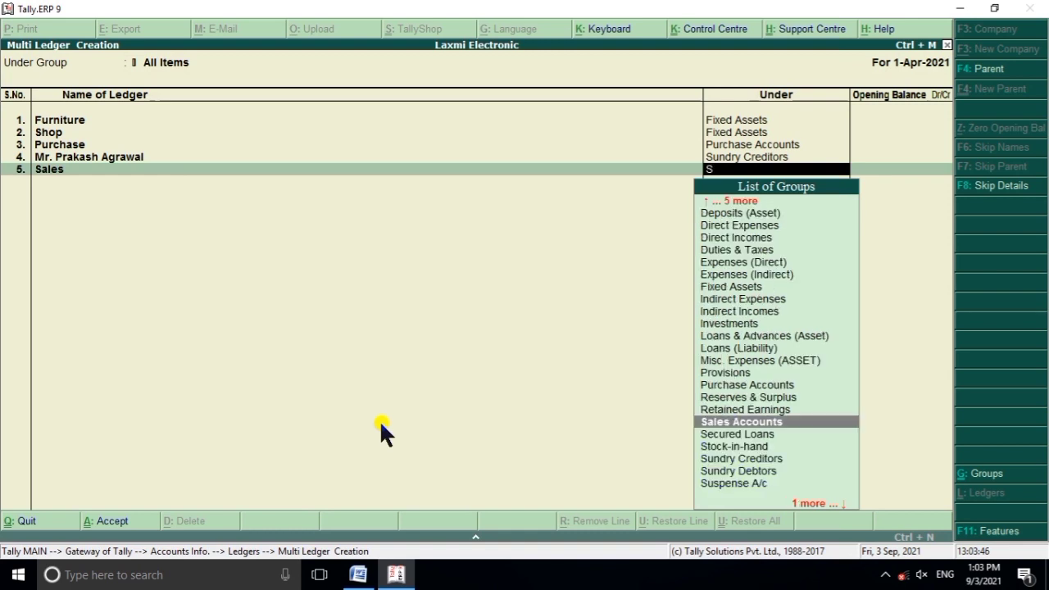
{"action": "key", "text": "Return"}
{"action": "key", "text": "Return"}
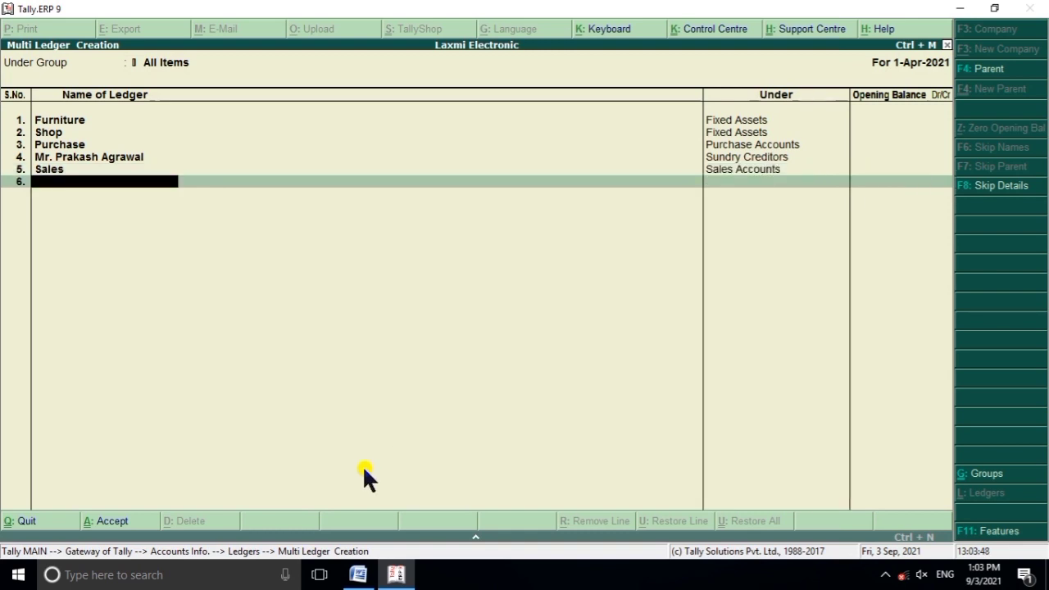
Check the 1 October purchase in the Word exercise and add that supplier's ledger under Sundry Creditors in Tally.ERP 9, without an opening balance.
{"action": "left_click", "coordinate": [394, 577]}
{"action": "scroll", "coordinate": [372, 310], "scroll_direction": "down", "scroll_amount": 2}
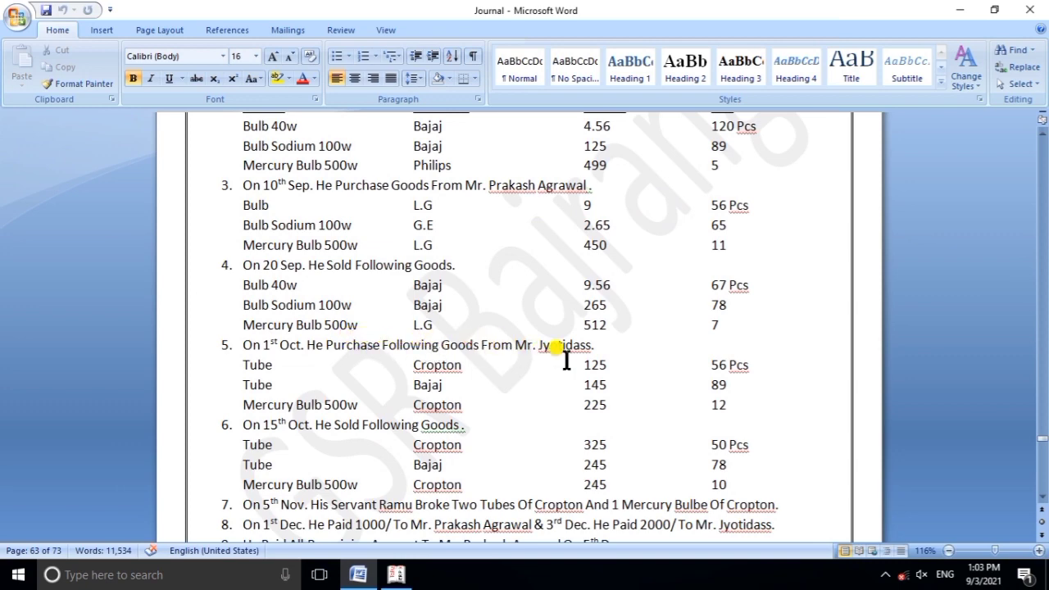
{"action": "left_click", "coordinate": [396, 575]}
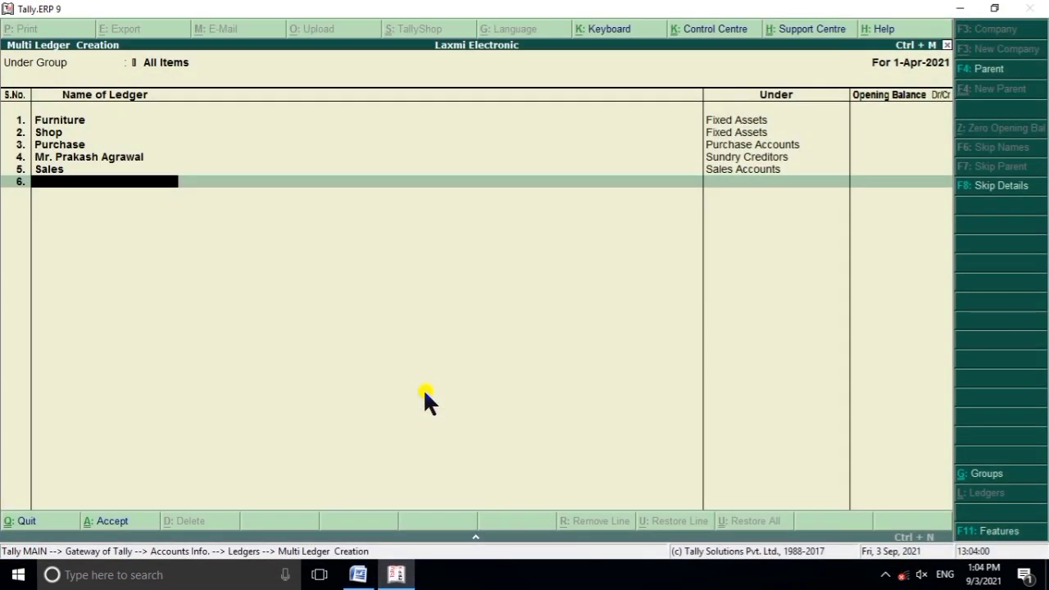
{"action": "type", "text": "Mr"}
{"action": "key", "text": "BackSpace"}
{"action": "type", "text": "s. Ju"}
{"action": "type", "text": "otidass"}
{"action": "key", "text": "Return"}
{"action": "type", "text": "S"}
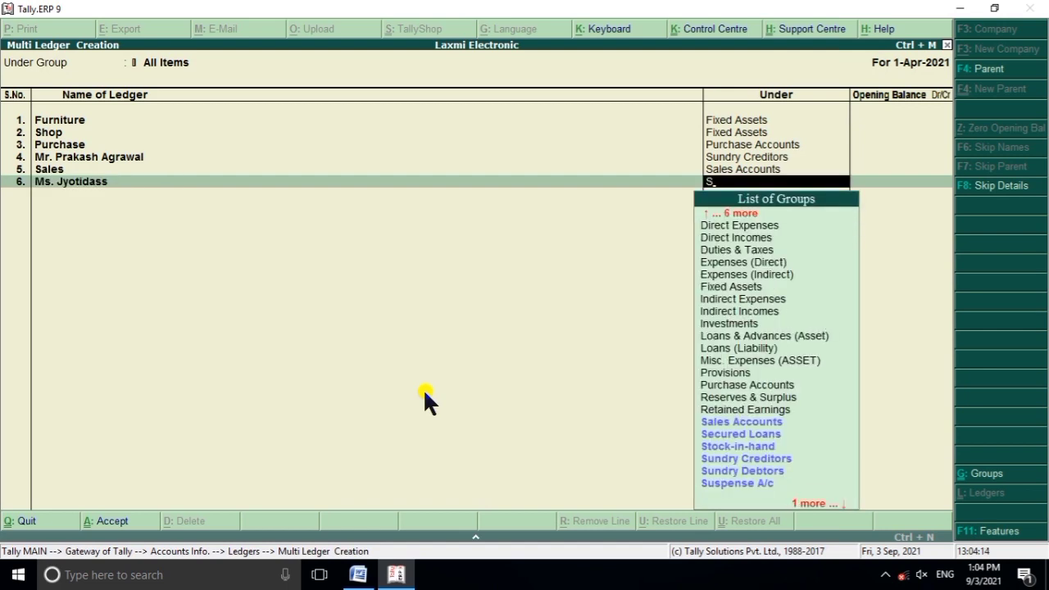
{"action": "key", "text": "Down"}
{"action": "key", "text": "Down"}
{"action": "key", "text": "Down"}
{"action": "key", "text": "Down"}
{"action": "key", "text": "Return"}
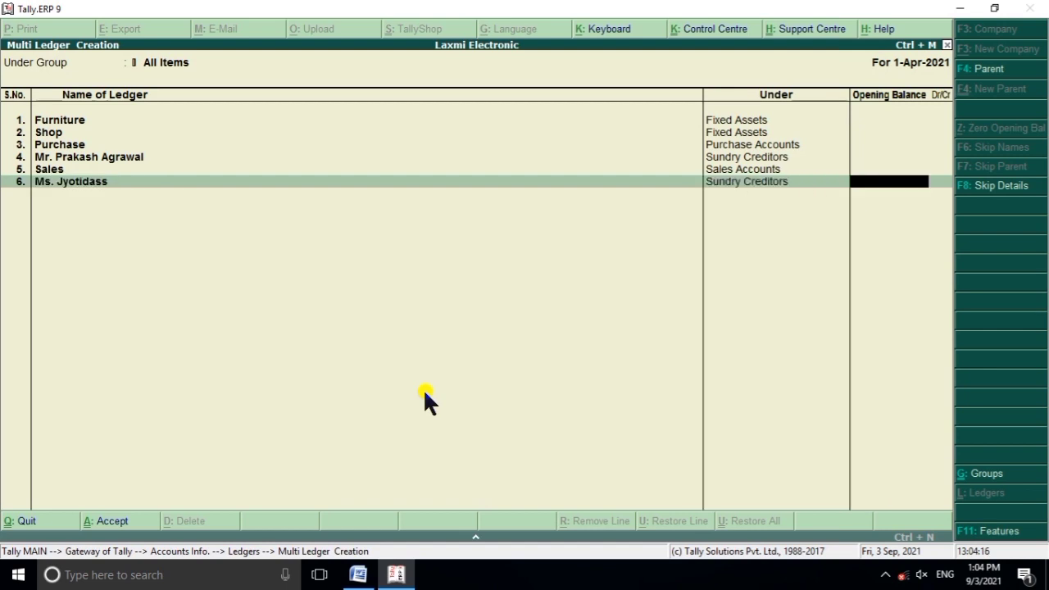
{"action": "key", "text": "Return"}
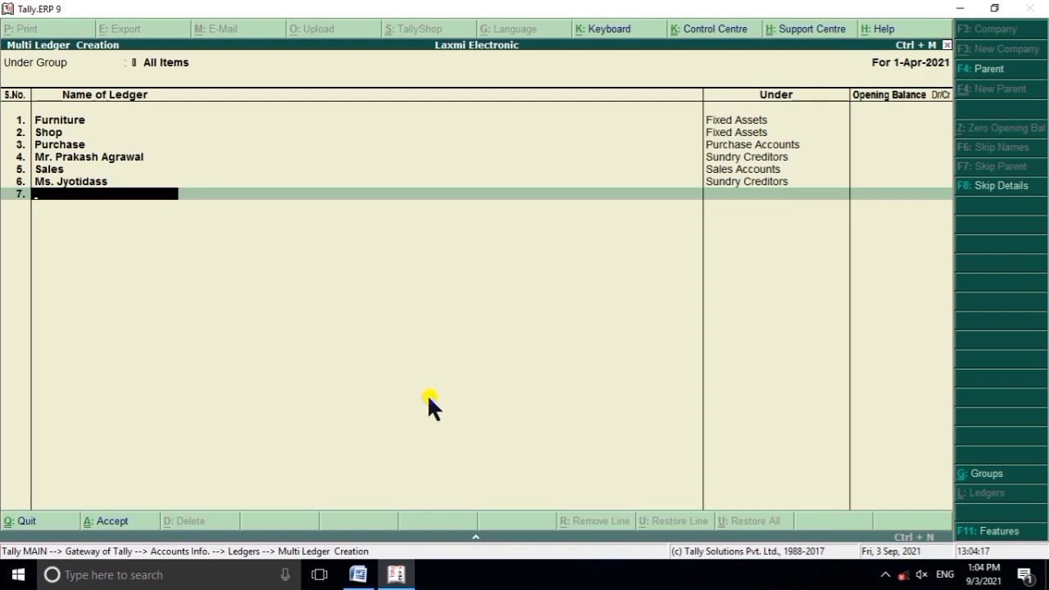
Review the remaining transactions of the Word exercise for further ledgers and save the multiple ledger list in Tally.ERP 9.
{"action": "left_click", "coordinate": [358, 575]}
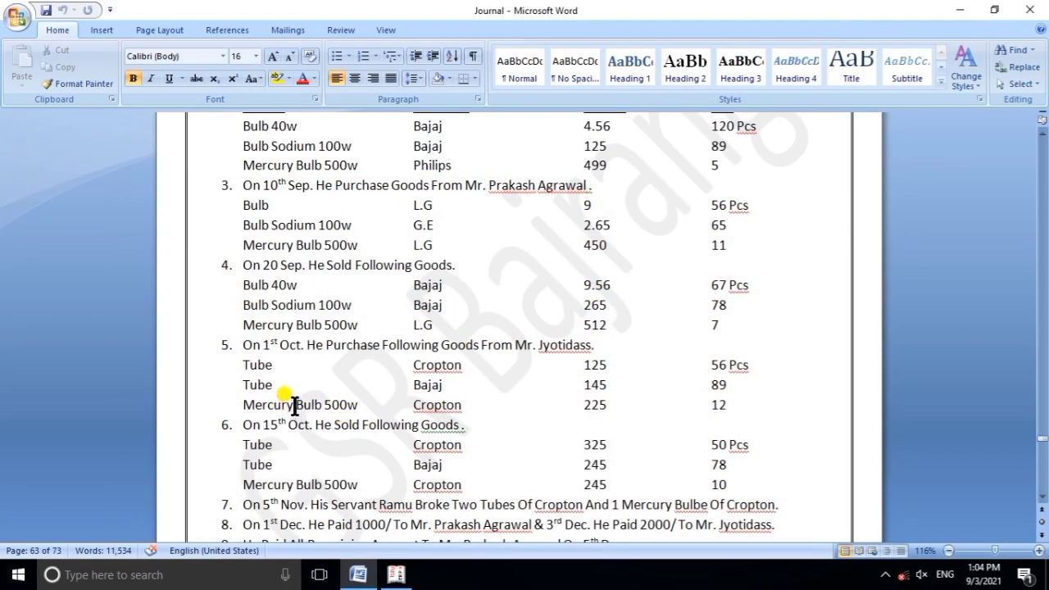
{"action": "scroll", "coordinate": [384, 418], "scroll_direction": "down", "scroll_amount": 2}
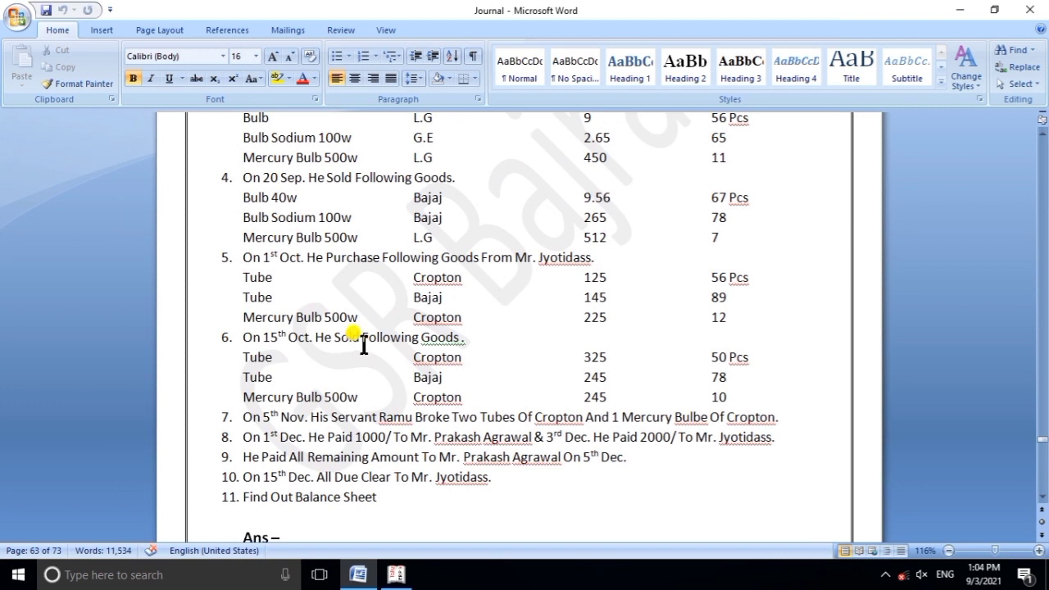
{"action": "scroll", "coordinate": [363, 344], "scroll_direction": "down", "scroll_amount": 2}
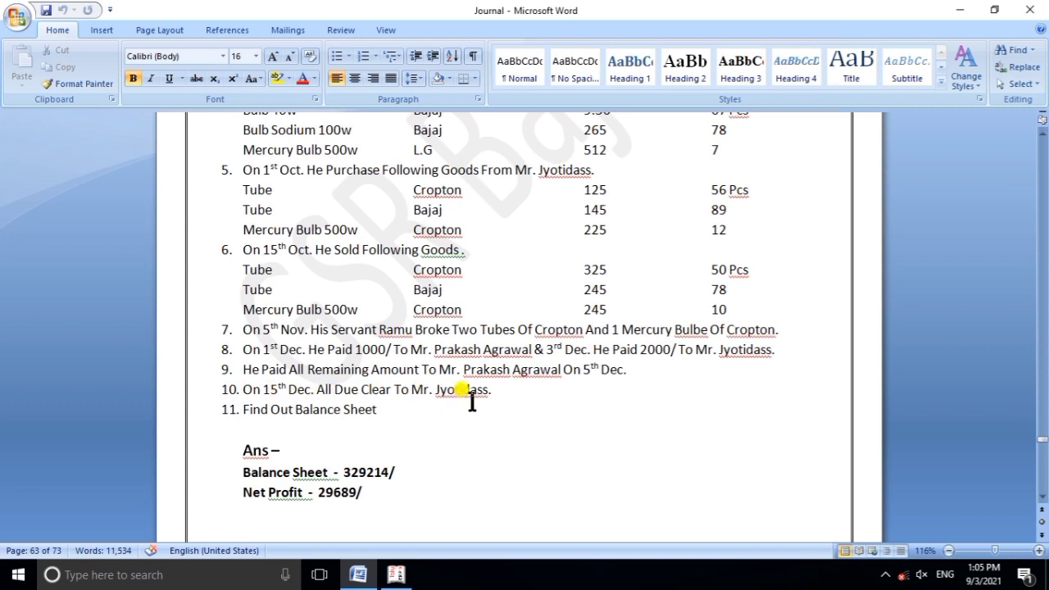
{"action": "scroll", "coordinate": [471, 402], "scroll_direction": "up", "scroll_amount": 6}
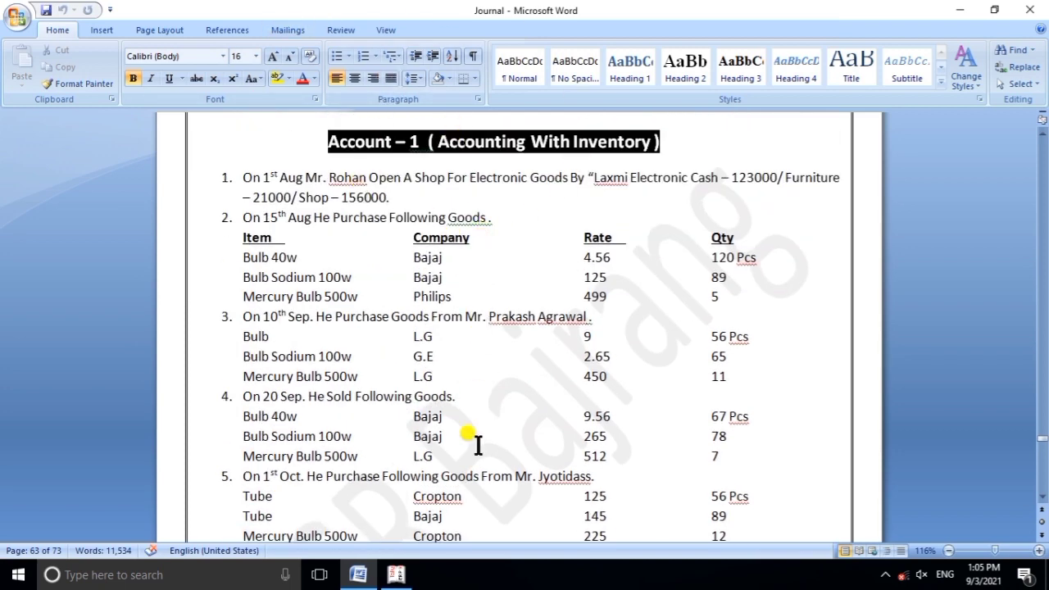
{"action": "left_click", "coordinate": [393, 576]}
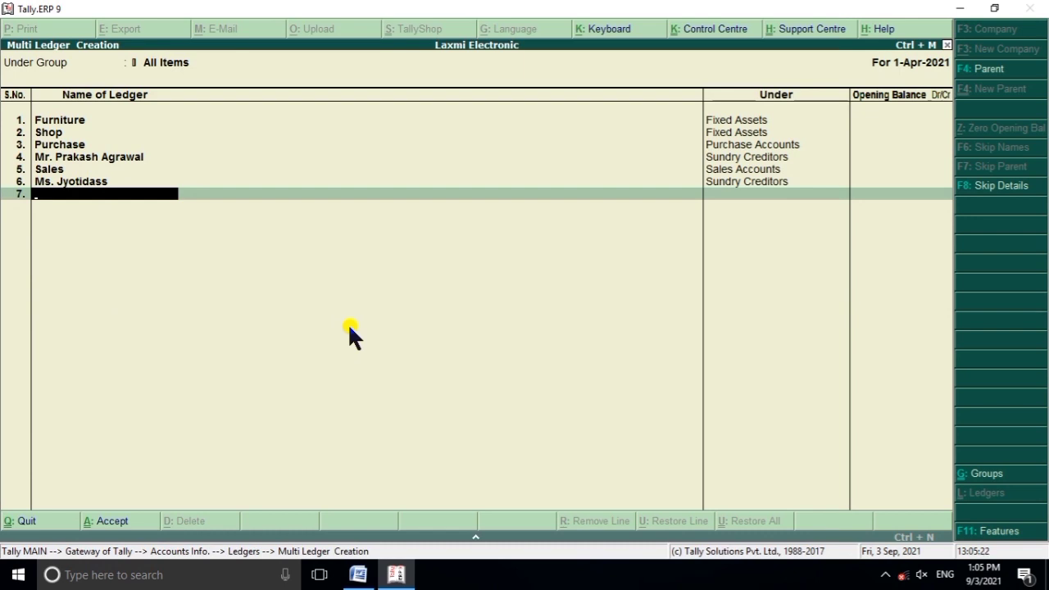
{"action": "key", "text": "Return"}
{"action": "key", "text": "y"}
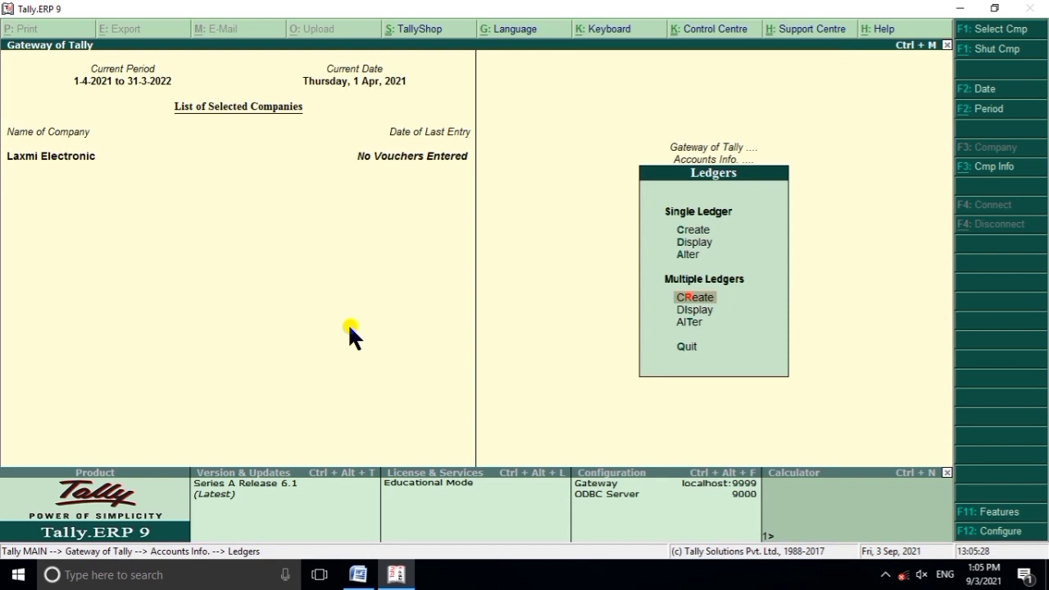
Leave the ledger masters and open the inventory masters of Laxmi Electronic from the Gateway of Tally.
{"action": "key", "text": "Escape"}
{"action": "key", "text": "Escape"}
{"action": "key", "text": "Escape"}
{"action": "key", "text": "Escape"}
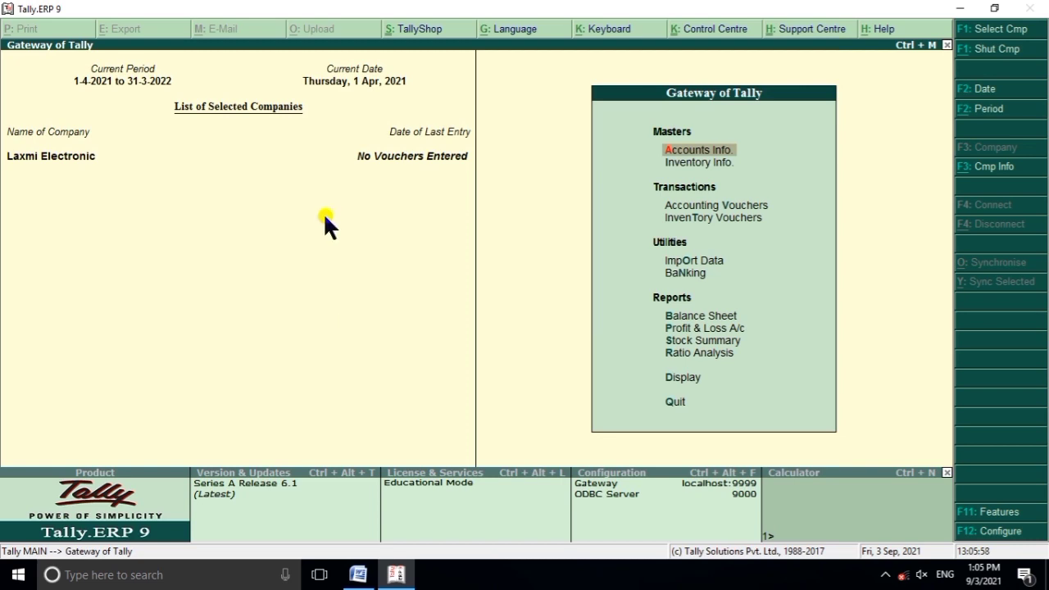
{"action": "key", "text": "Down"}
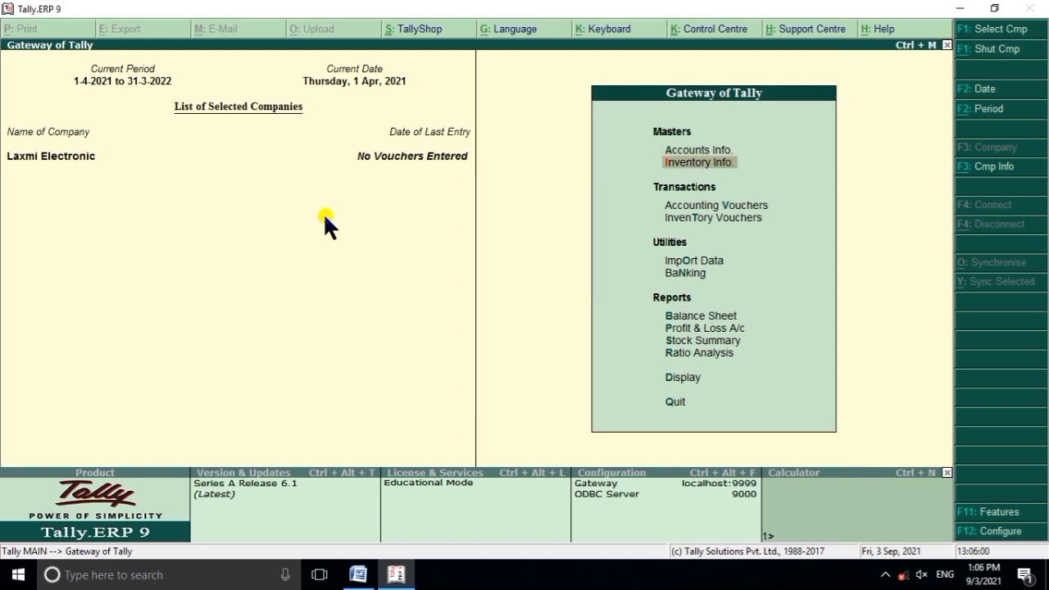
{"action": "key", "text": "Return"}
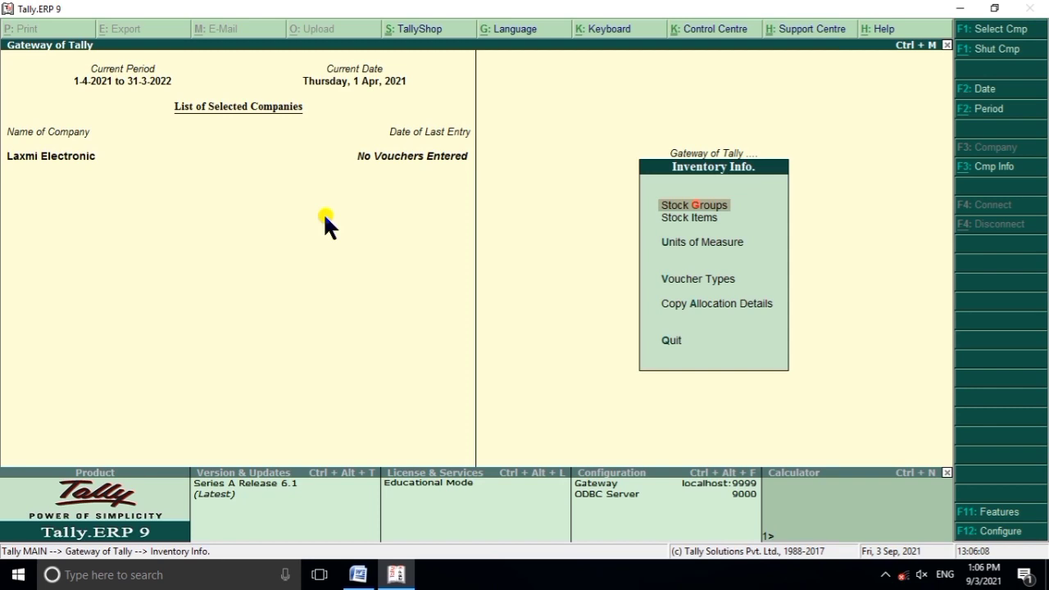
Check the quantities in the Word exercise and start a simple unit of measure with the symbol pcs in Tally.ERP 9.
{"action": "key", "text": "Down"}
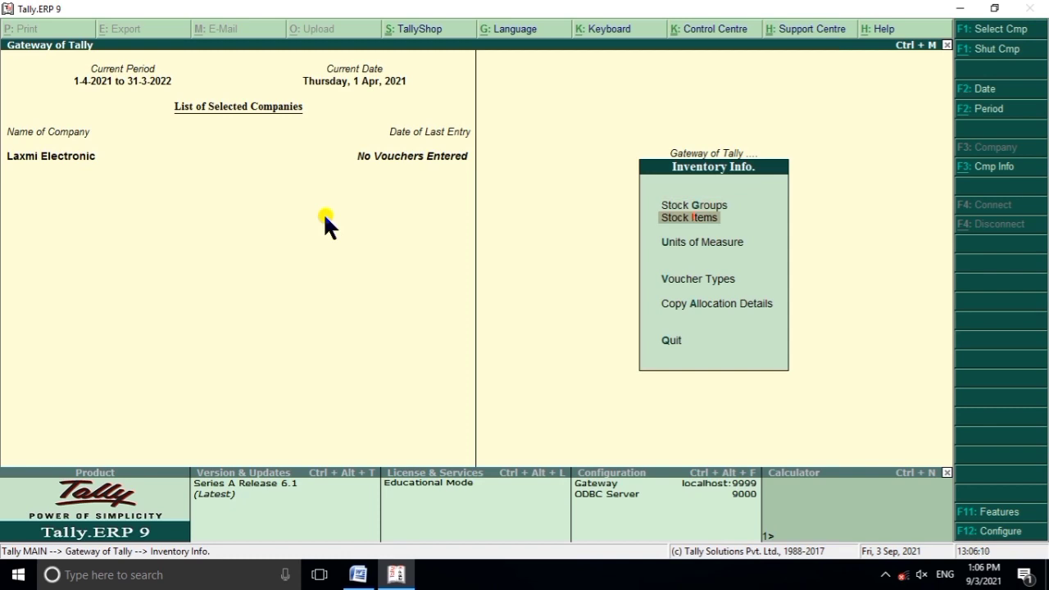
{"action": "key", "text": "Down"}
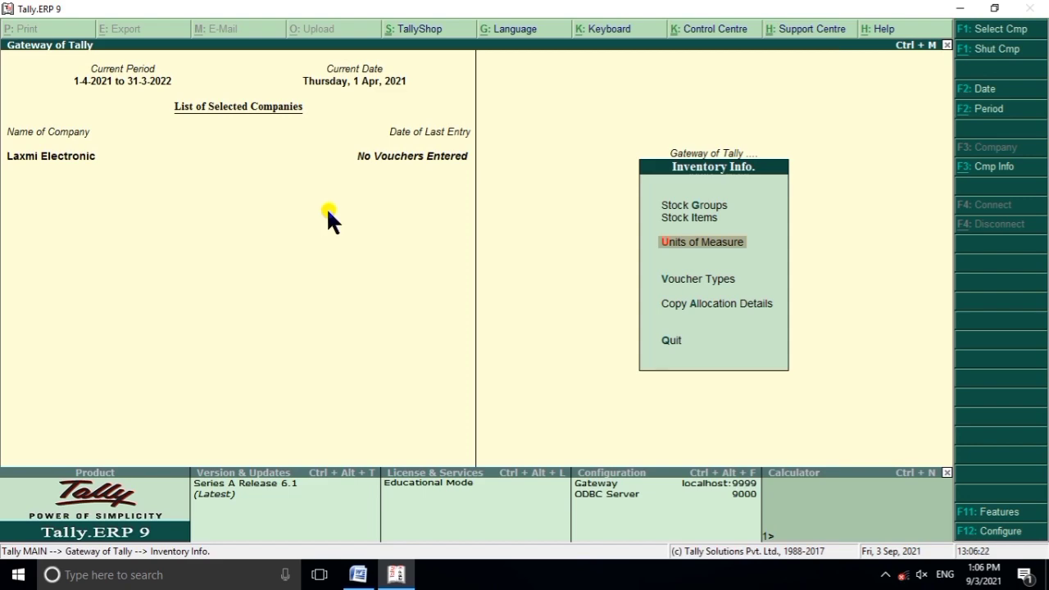
{"action": "left_click", "coordinate": [356, 576]}
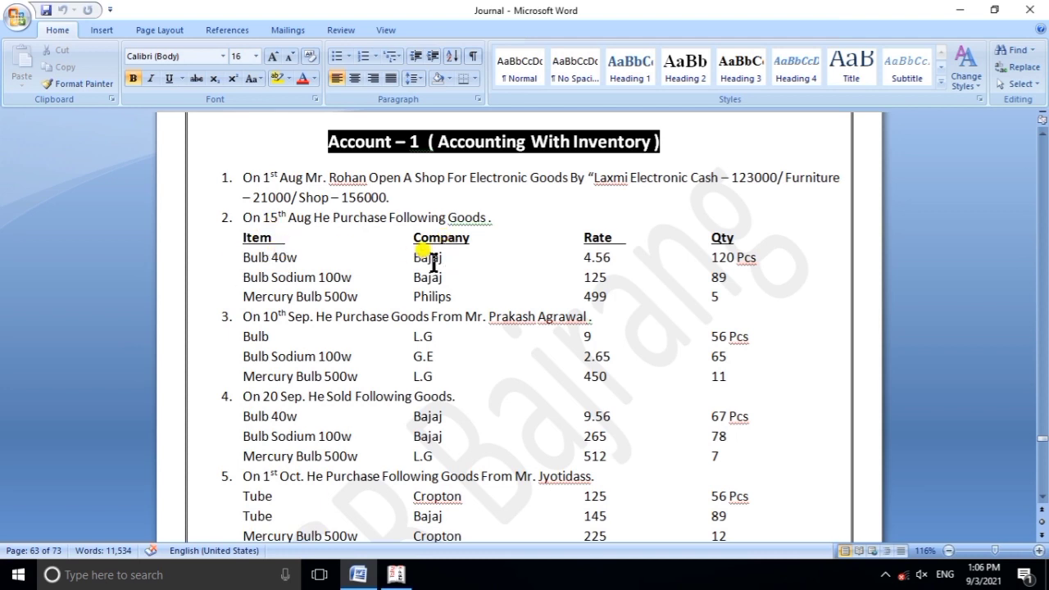
{"action": "left_click", "coordinate": [398, 575]}
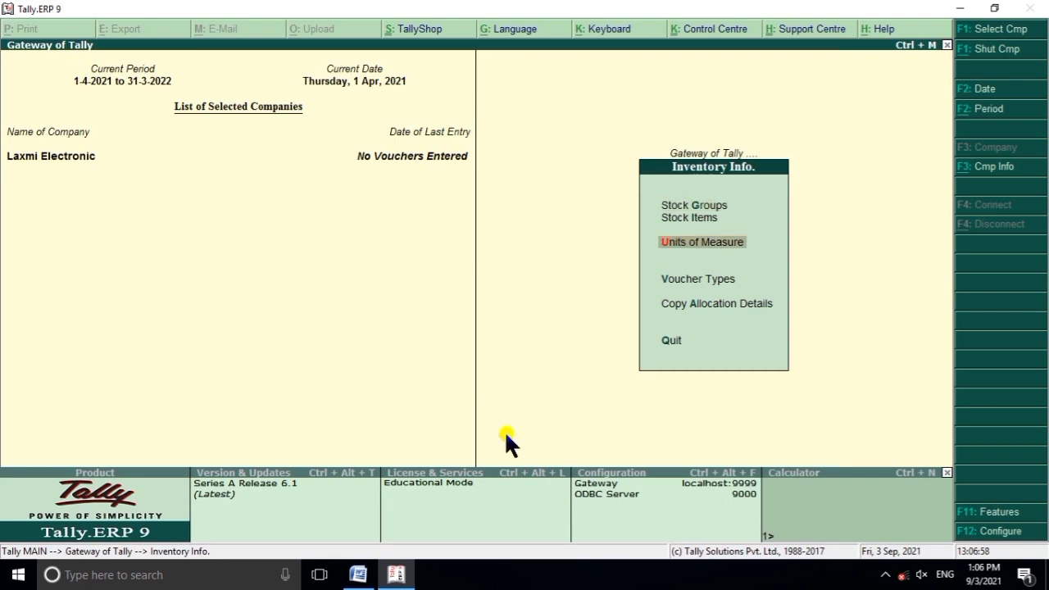
{"action": "left_click", "coordinate": [361, 575]}
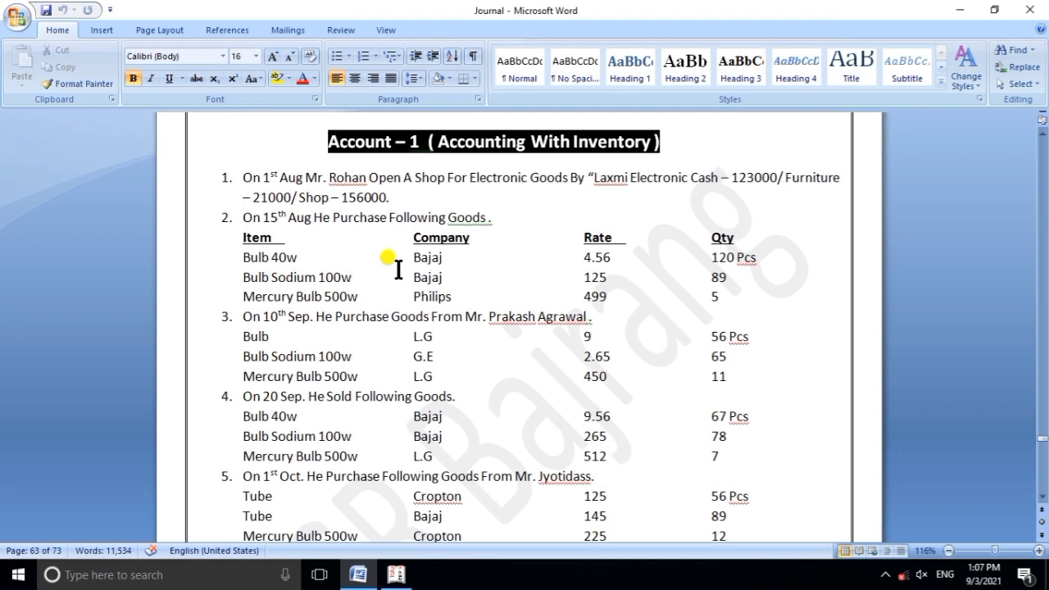
{"action": "left_click", "coordinate": [396, 575]}
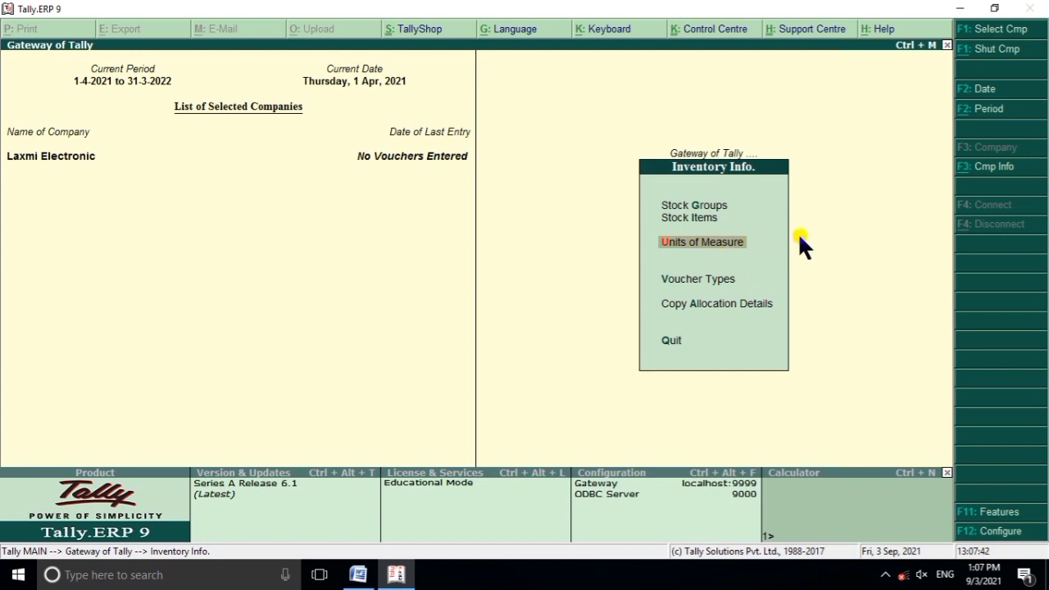
{"action": "key", "text": "Up"}
{"action": "key", "text": "Down"}
{"action": "key", "text": "Return"}
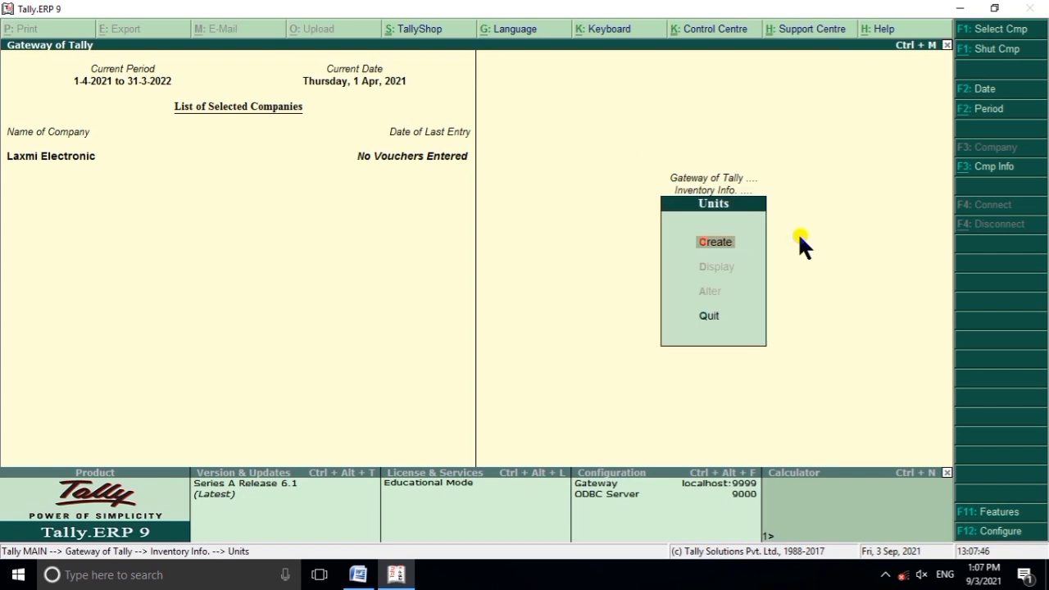
{"action": "key", "text": "Return"}
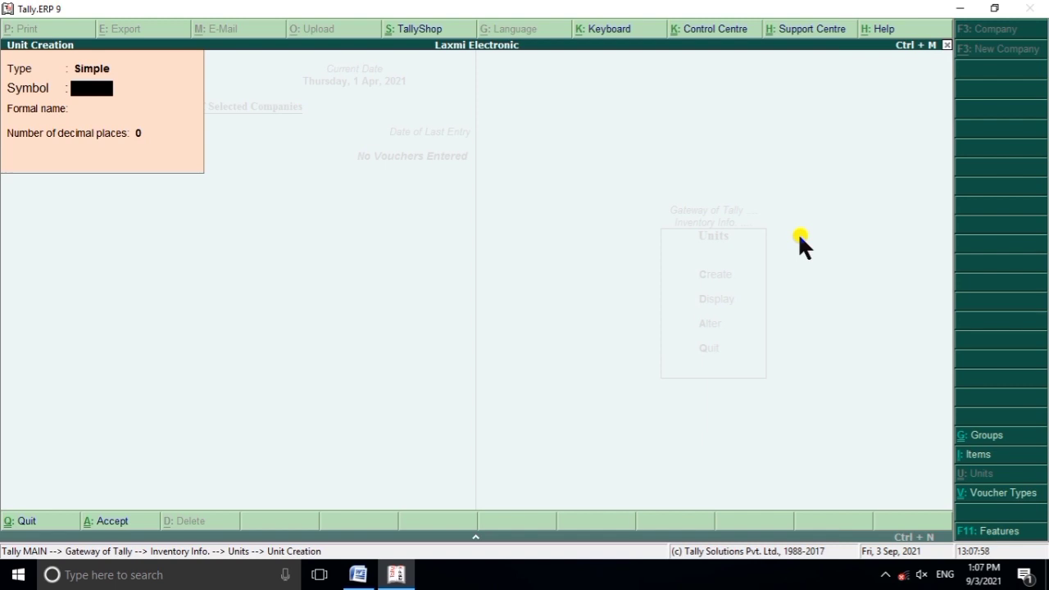
{"action": "type", "text": "pcs"}
{"action": "key", "text": "Return"}
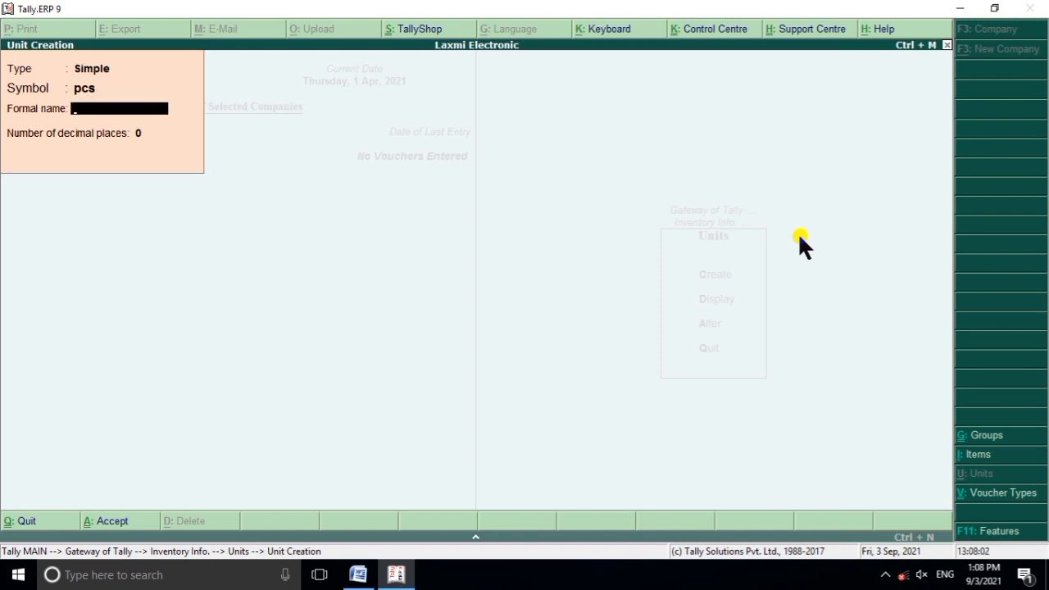
Recheck the Qty column in Word, give the unit the formal name Pices with 0 decimal places in Tally.ERP 9 and save it.
{"action": "left_click", "coordinate": [401, 571]}
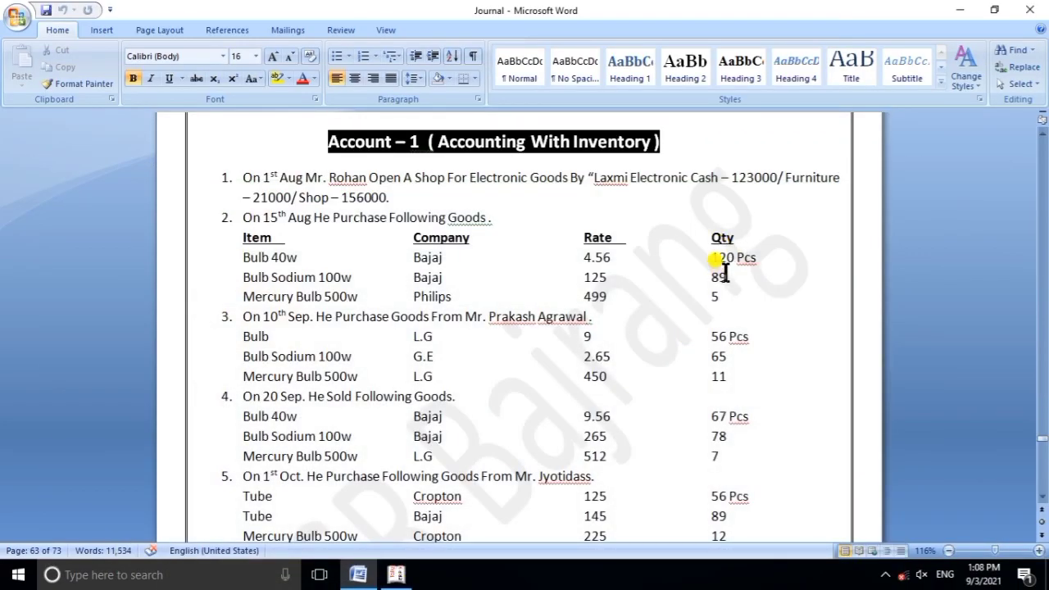
{"action": "left_click", "coordinate": [398, 575]}
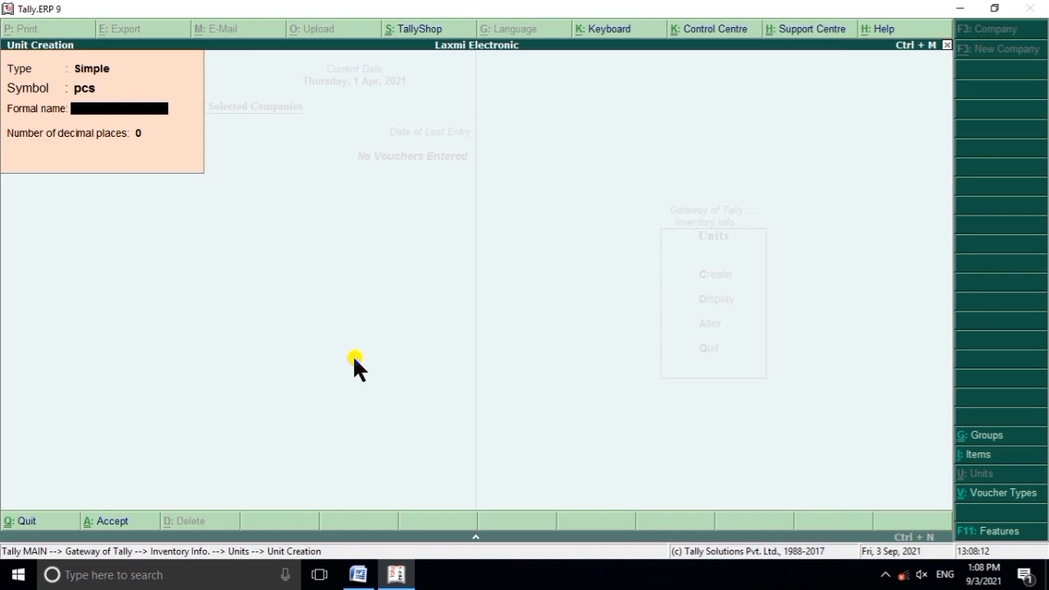
{"action": "type", "text": "Pices"}
{"action": "key", "text": "Return"}
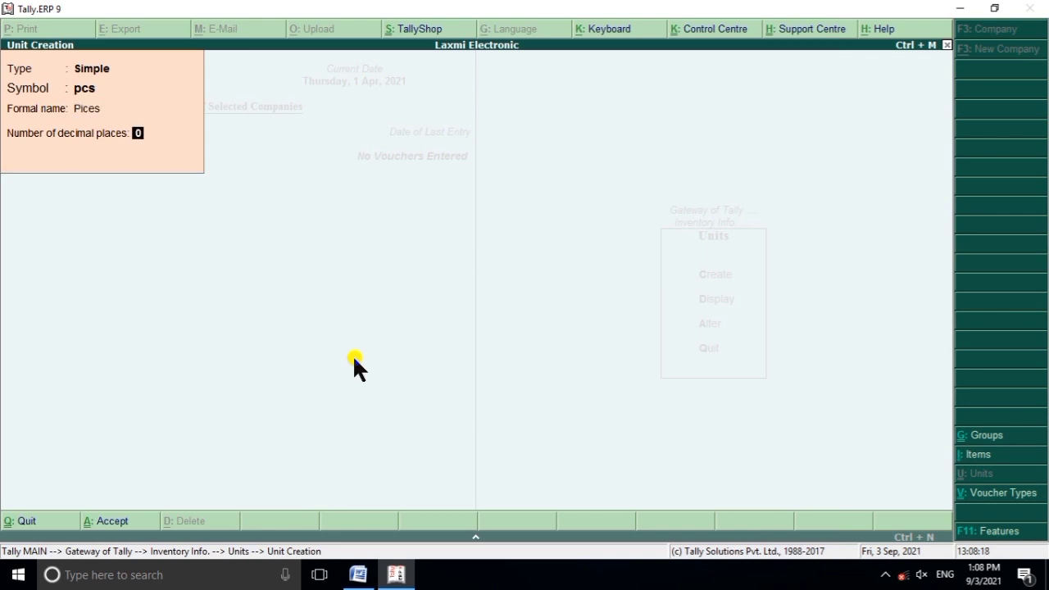
{"action": "key", "text": "Return"}
{"action": "key", "text": "Return"}
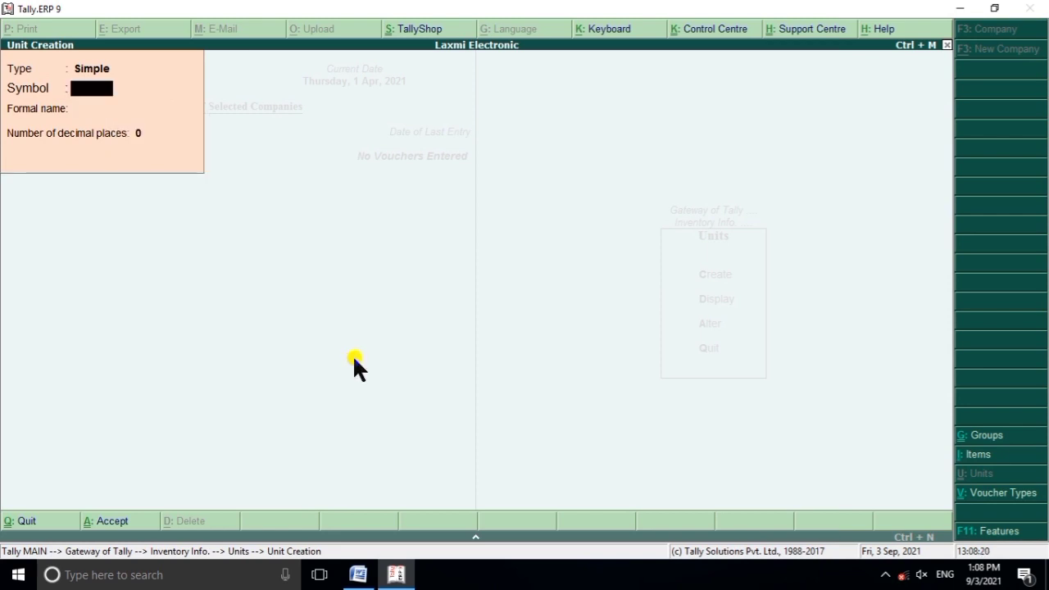
{"action": "key", "text": "Escape"}
{"action": "key", "text": "y"}
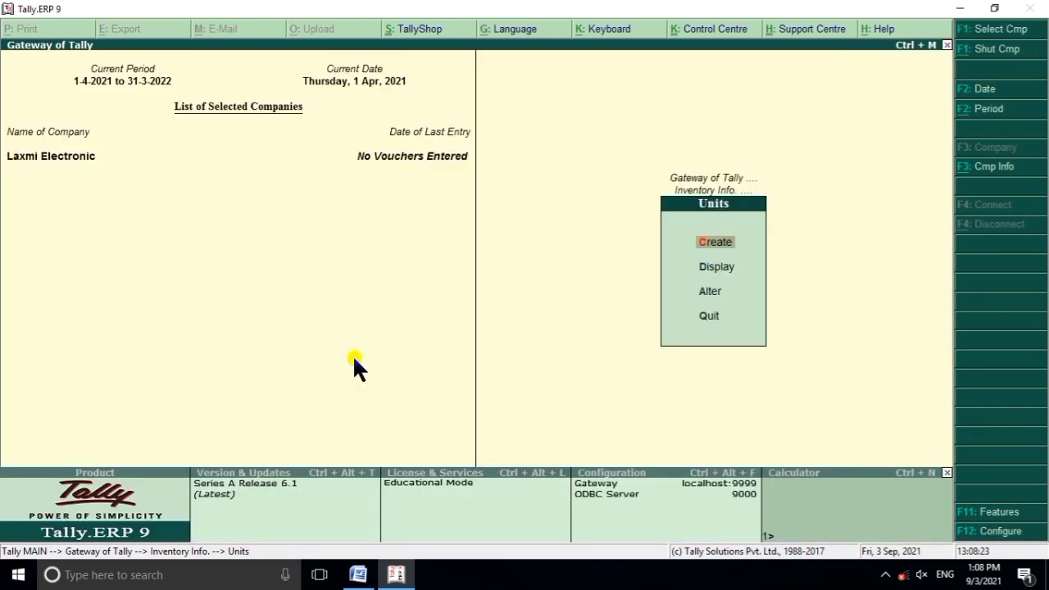
{"action": "key", "text": "Escape"}
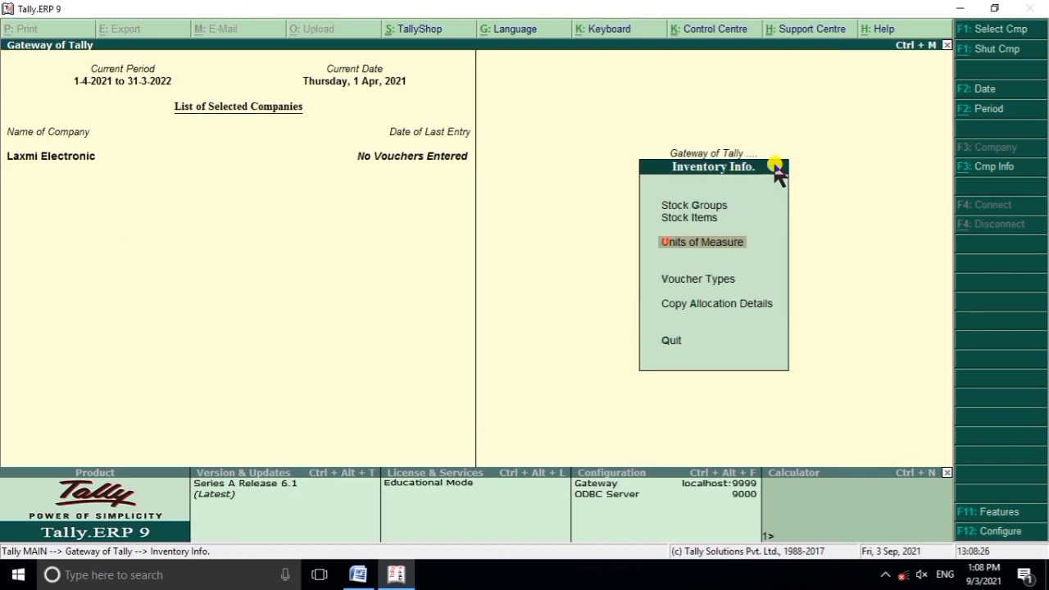
Review the Qty and Company columns of the Word exercise for further units and the stock groups needed in Tally.ERP 9.
{"action": "left_click", "coordinate": [358, 575]}
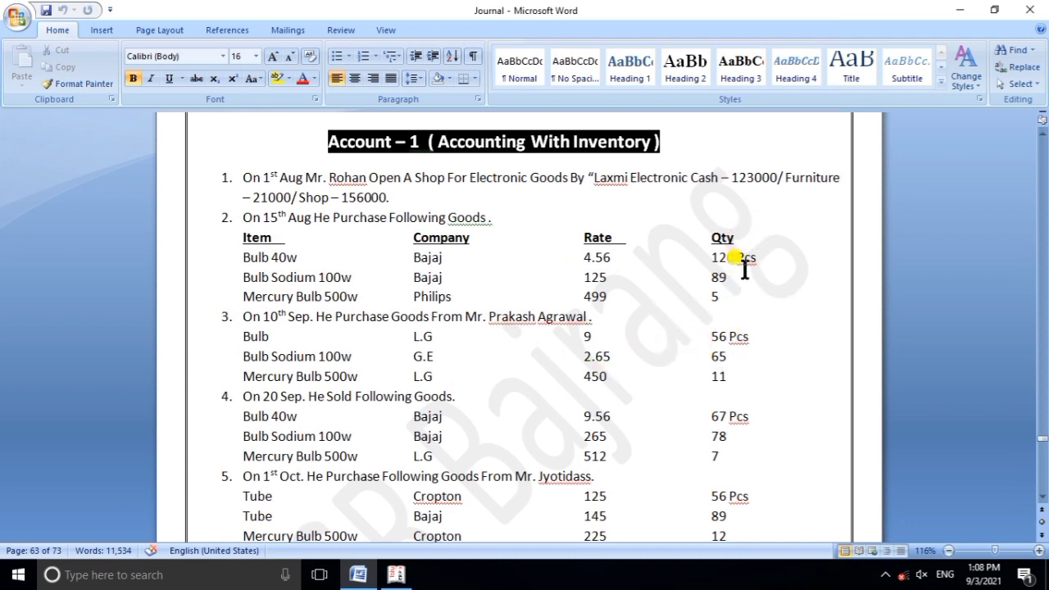
{"action": "scroll", "coordinate": [751, 424], "scroll_direction": "down", "scroll_amount": 2}
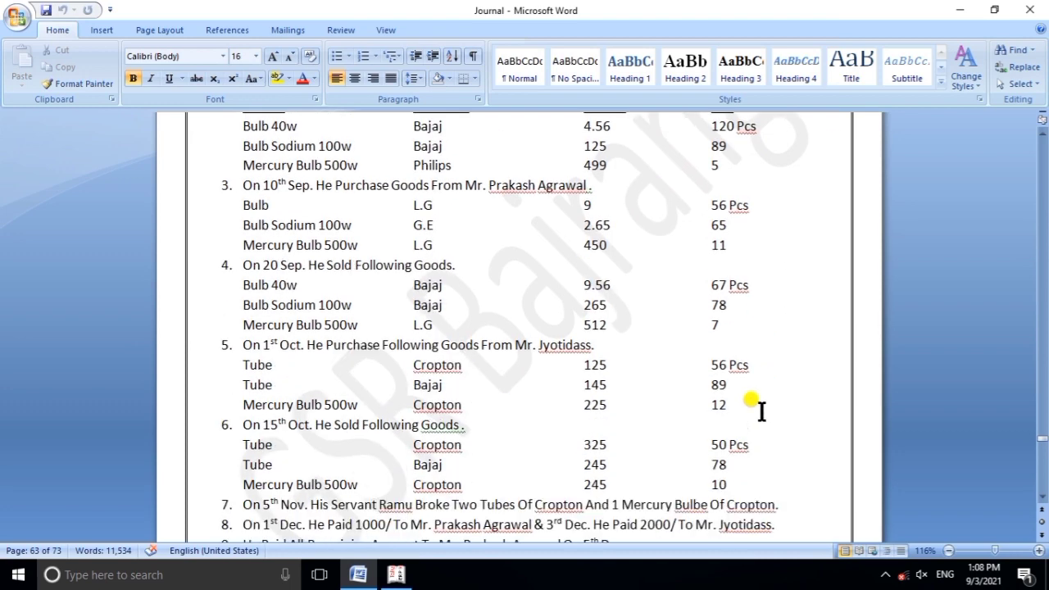
{"action": "left_click", "coordinate": [397, 573]}
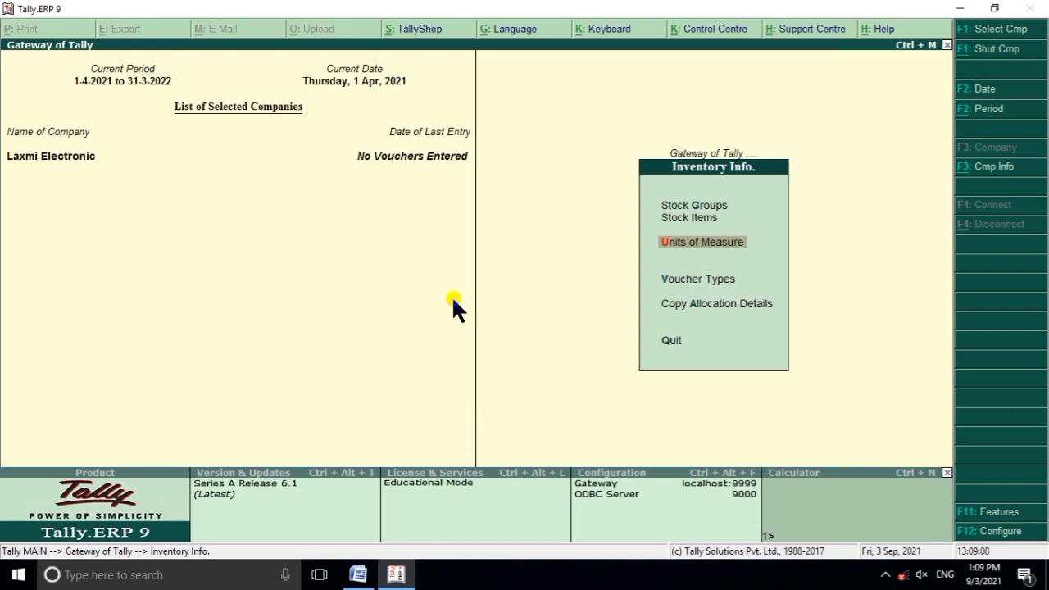
{"action": "key", "text": "Up"}
{"action": "key", "text": "Up"}
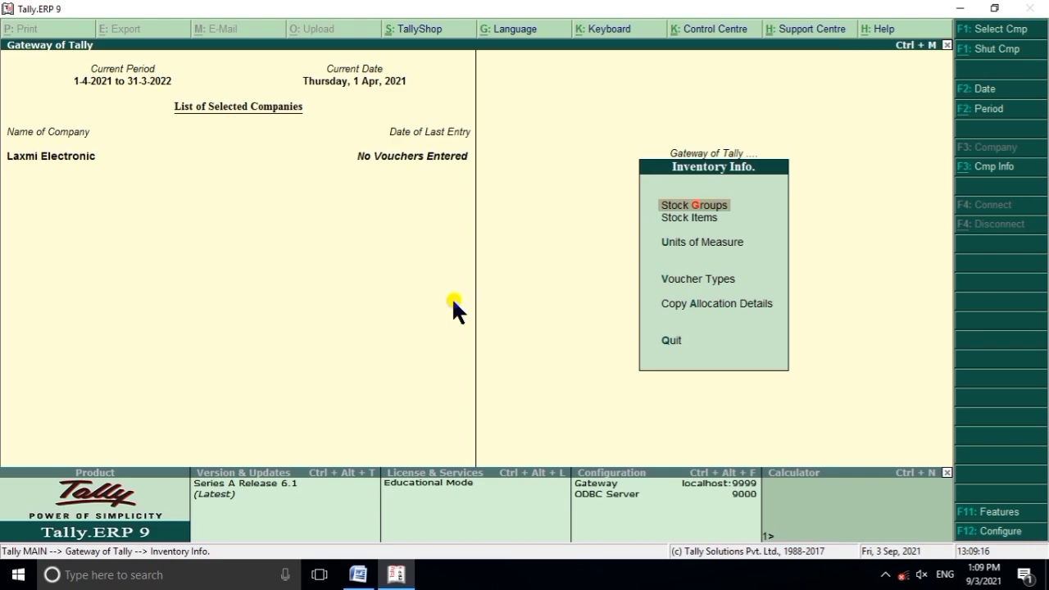
{"action": "left_click", "coordinate": [358, 574]}
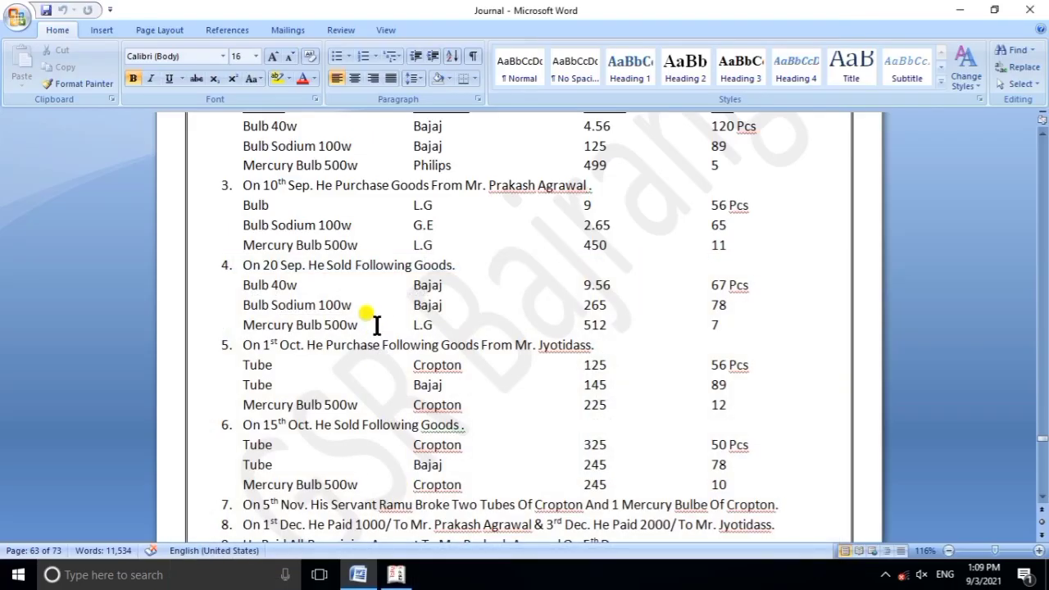
{"action": "scroll", "coordinate": [304, 234], "scroll_direction": "up", "scroll_amount": 2}
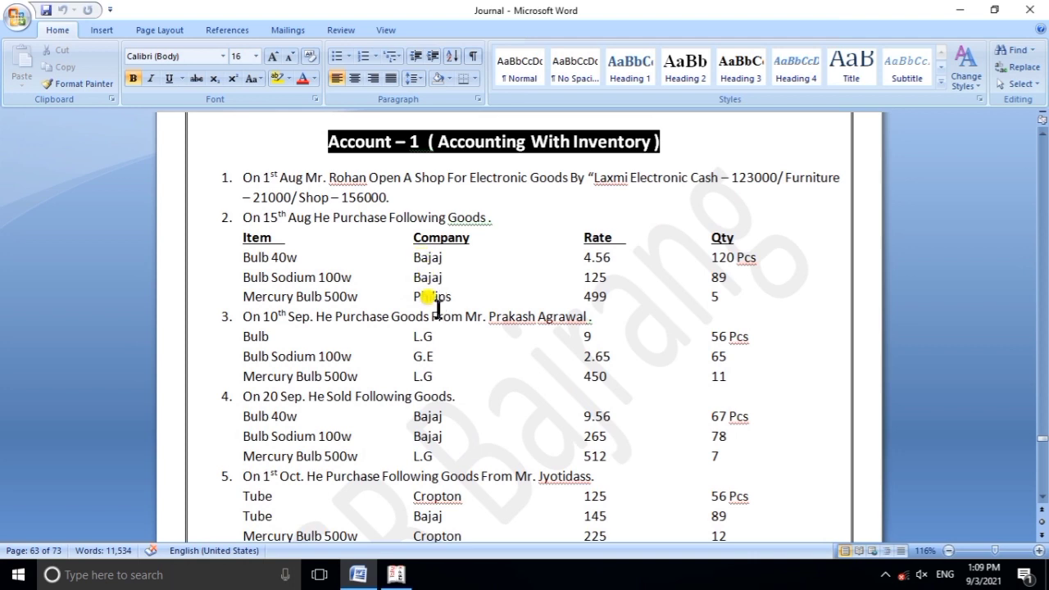
{"action": "left_click", "coordinate": [396, 574]}
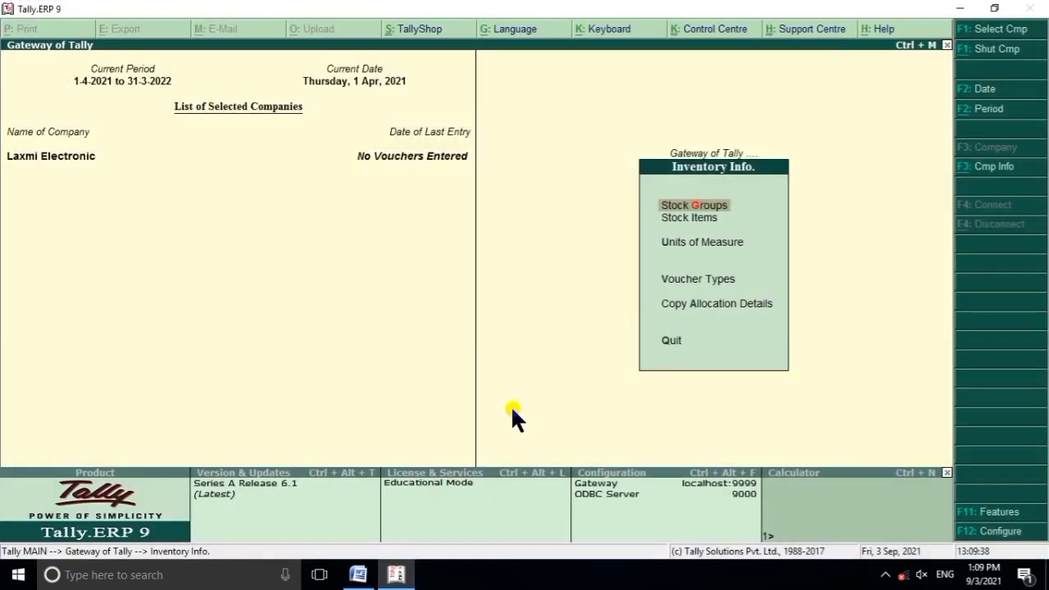
Start multiple stock group creation under All Items and add the first company from the Word exercise, Bajaj, under Primary without adding item quantities.
{"action": "key", "text": "Return"}
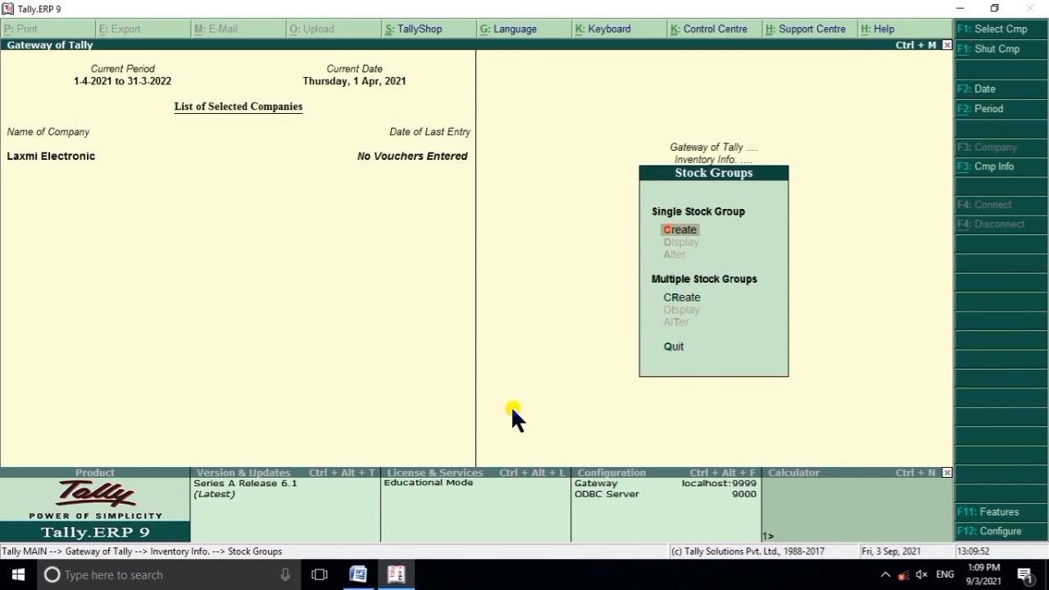
{"action": "key", "text": "Down"}
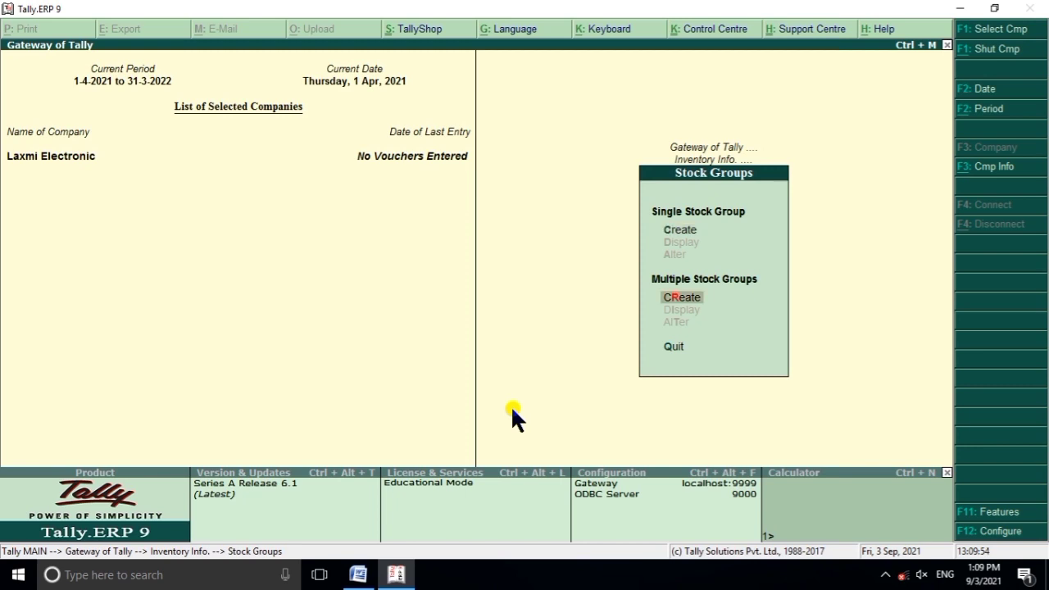
{"action": "key", "text": "Return"}
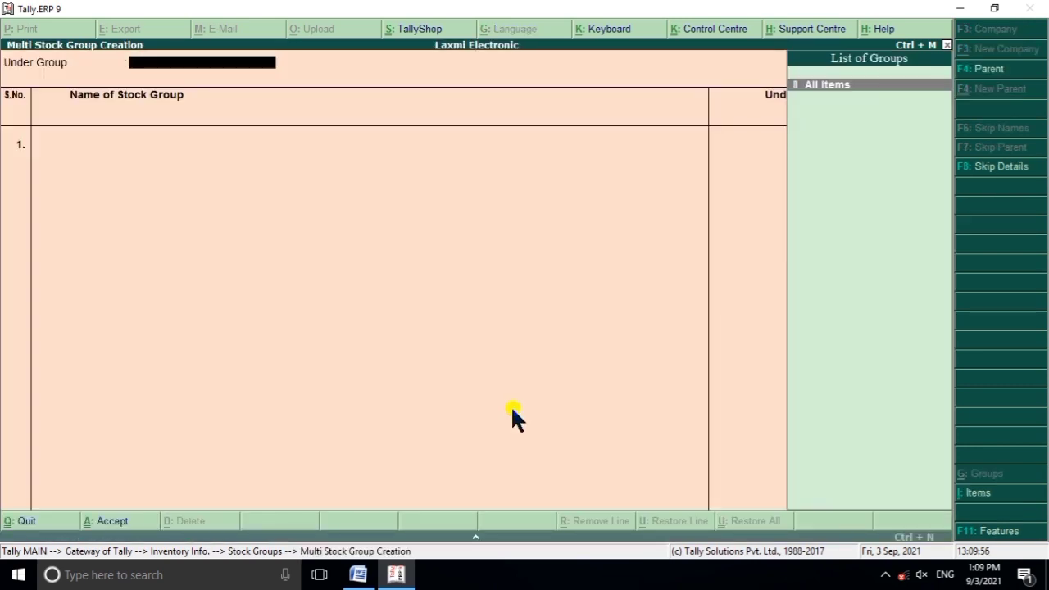
{"action": "key", "text": "Return"}
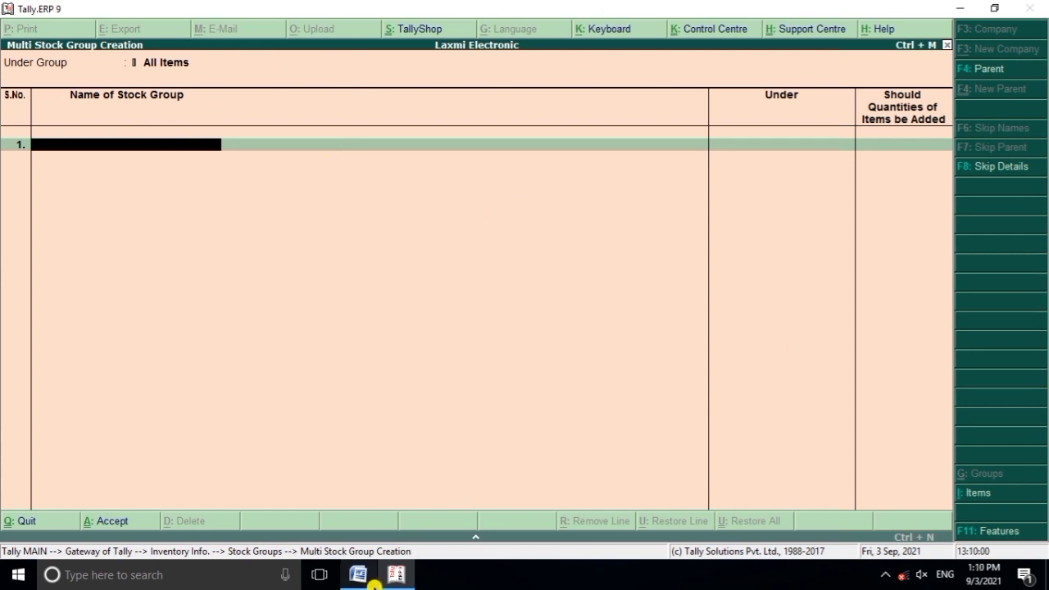
{"action": "left_click", "coordinate": [358, 574]}
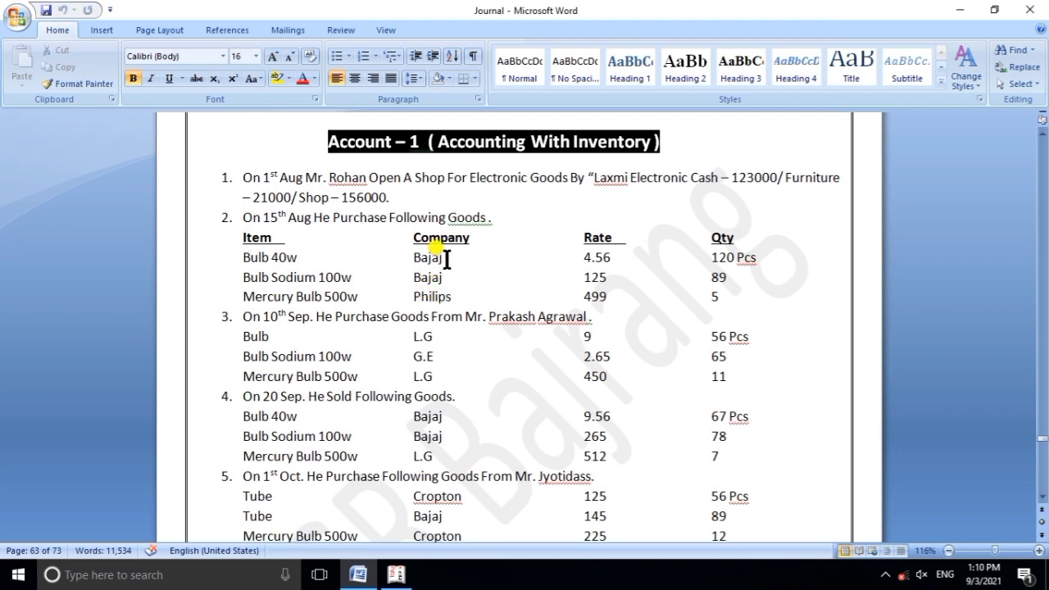
{"action": "left_click", "coordinate": [396, 575]}
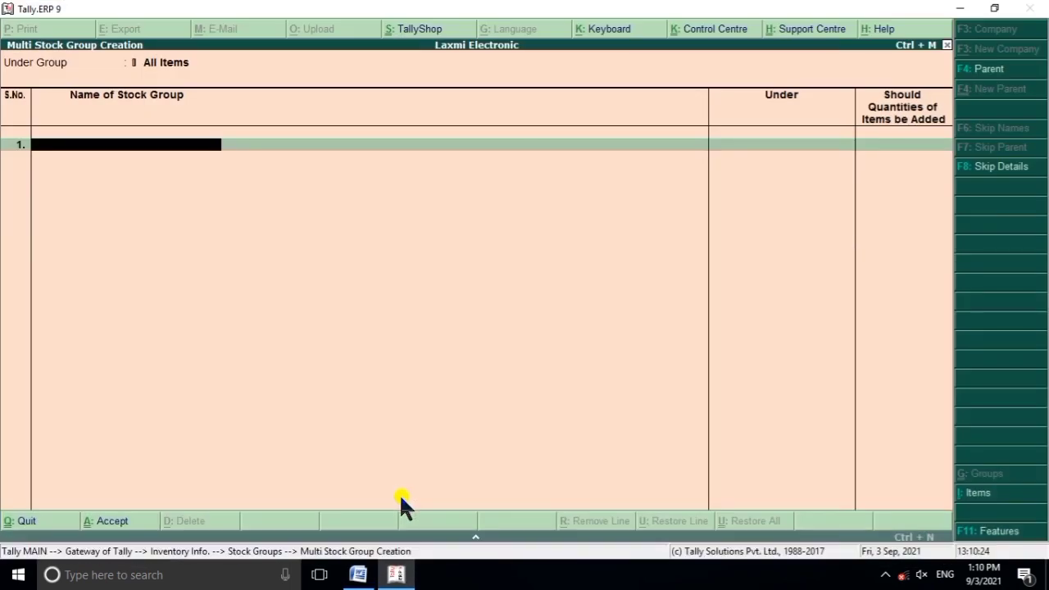
{"action": "type", "text": "Bajaj"}
{"action": "key", "text": "Return"}
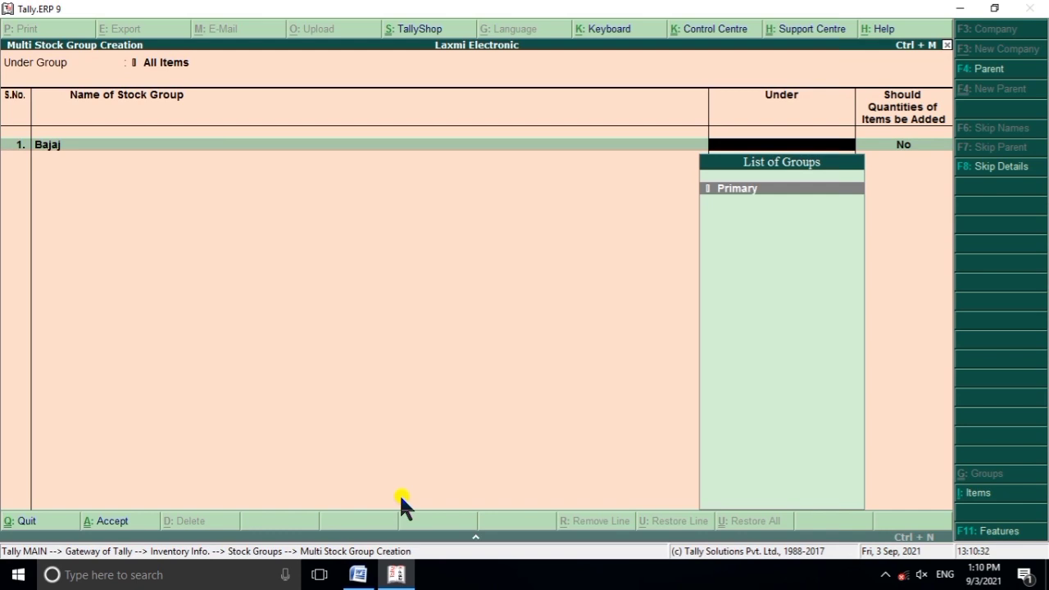
{"action": "key", "text": "Return"}
{"action": "key", "text": "Return"}
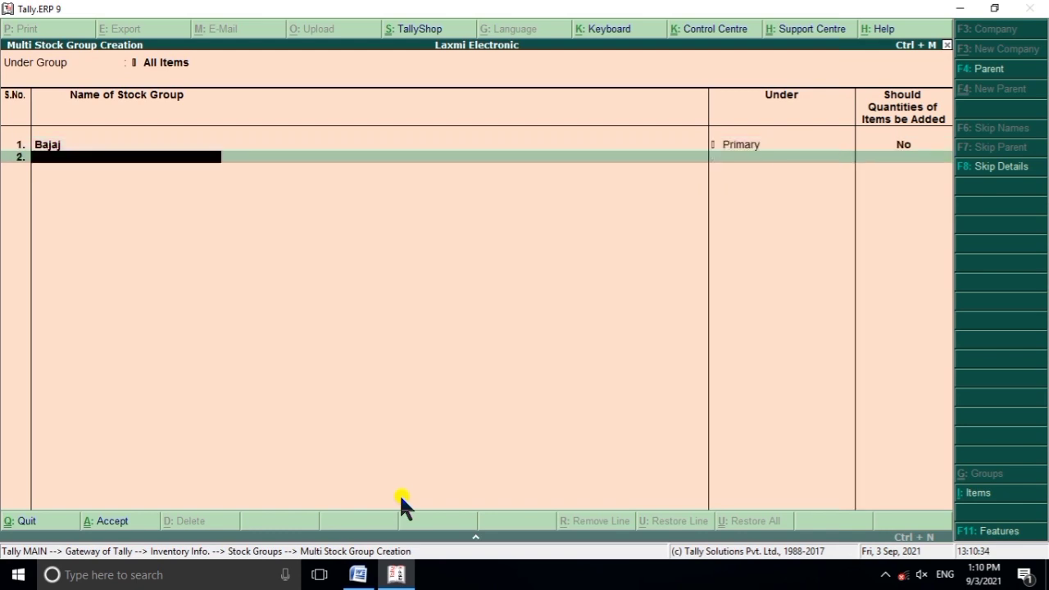
Add the stock group Philips under Primary without adding item quantities.
{"action": "type", "text": "Philips"}
{"action": "key", "text": "Return"}
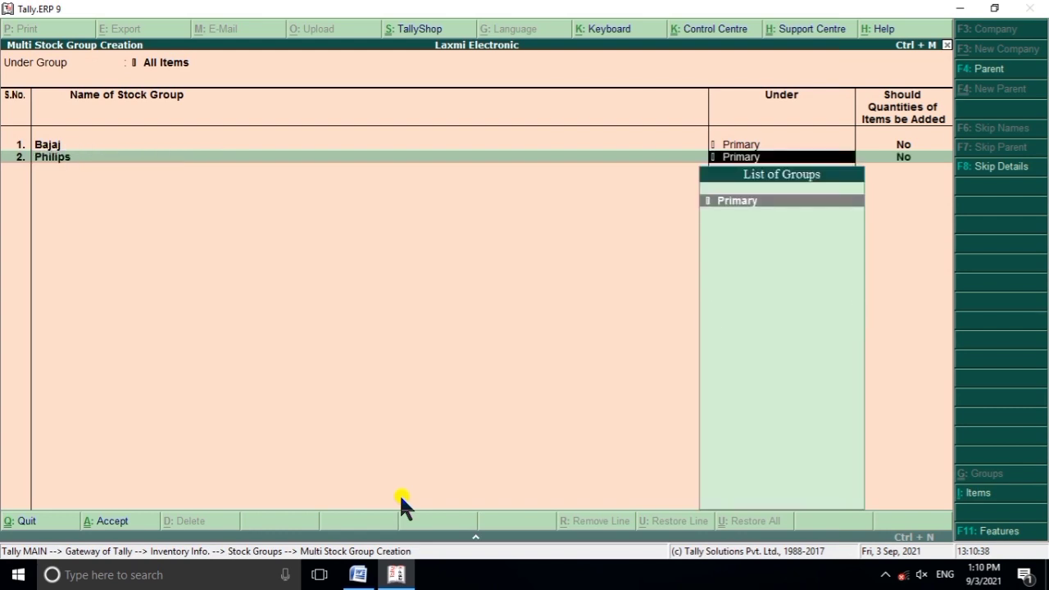
{"action": "key", "text": "Return"}
{"action": "key", "text": "Return"}
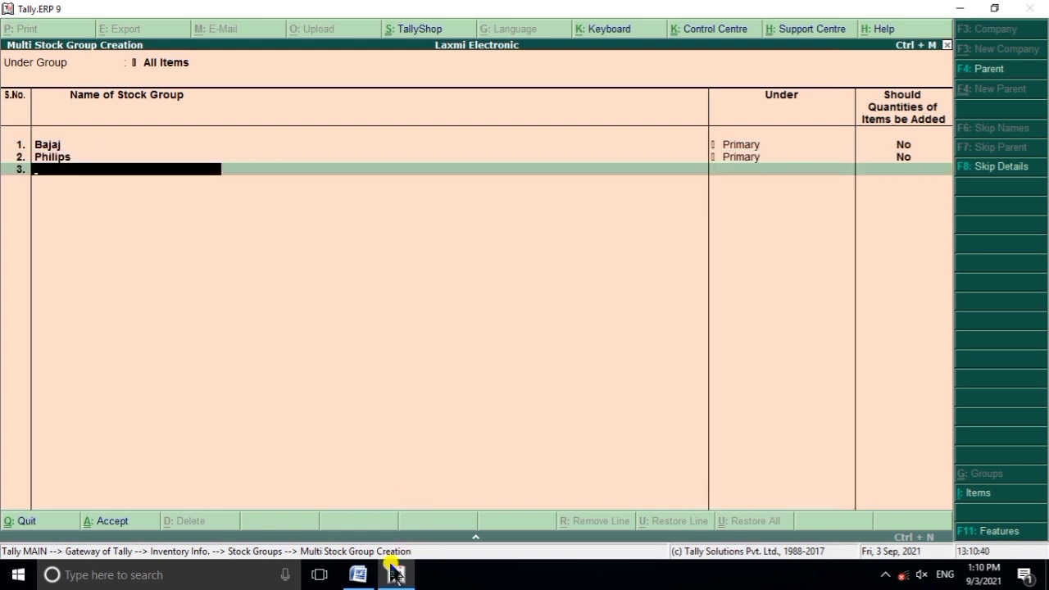
Check the next company in the Word exercise and add the stock group Lg under Primary without adding item quantities in Tally.ERP 9.
{"action": "left_click", "coordinate": [358, 575]}
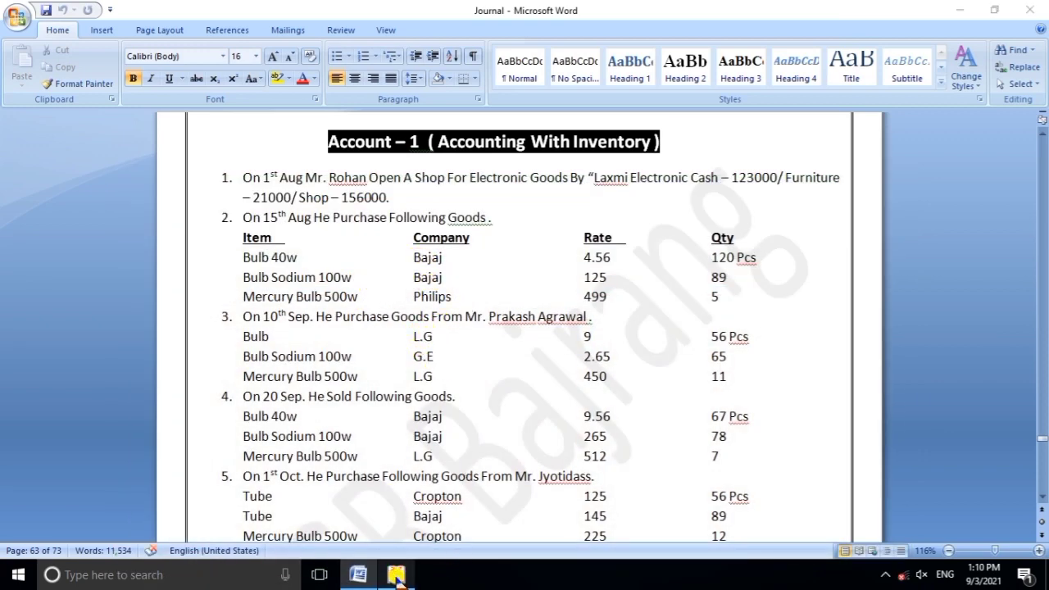
{"action": "left_click", "coordinate": [396, 575]}
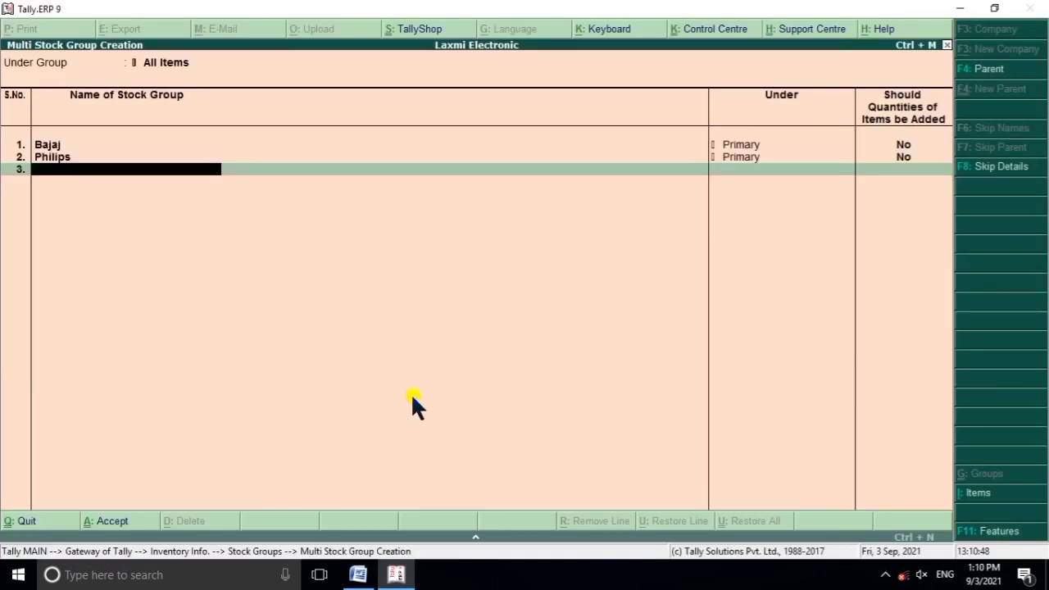
{"action": "type", "text": "Lg"}
{"action": "key", "text": "Return"}
{"action": "key", "text": "Return"}
{"action": "key", "text": "Return"}
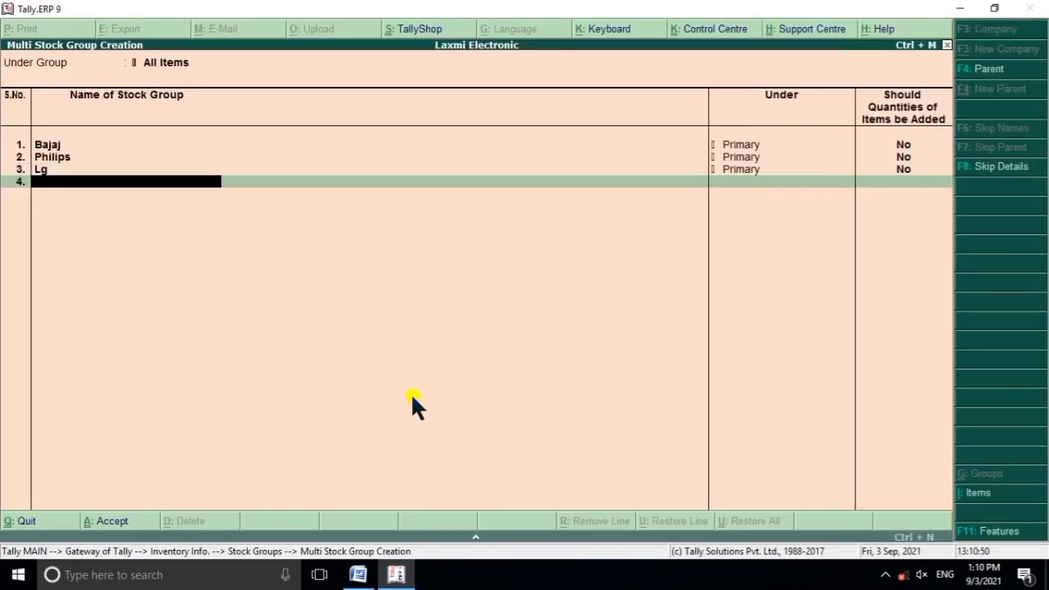
Add the stock group Ge under Primary without adding item quantities.
{"action": "type", "text": "Ge"}
{"action": "key", "text": "Return"}
{"action": "key", "text": "Return"}
{"action": "key", "text": "Return"}
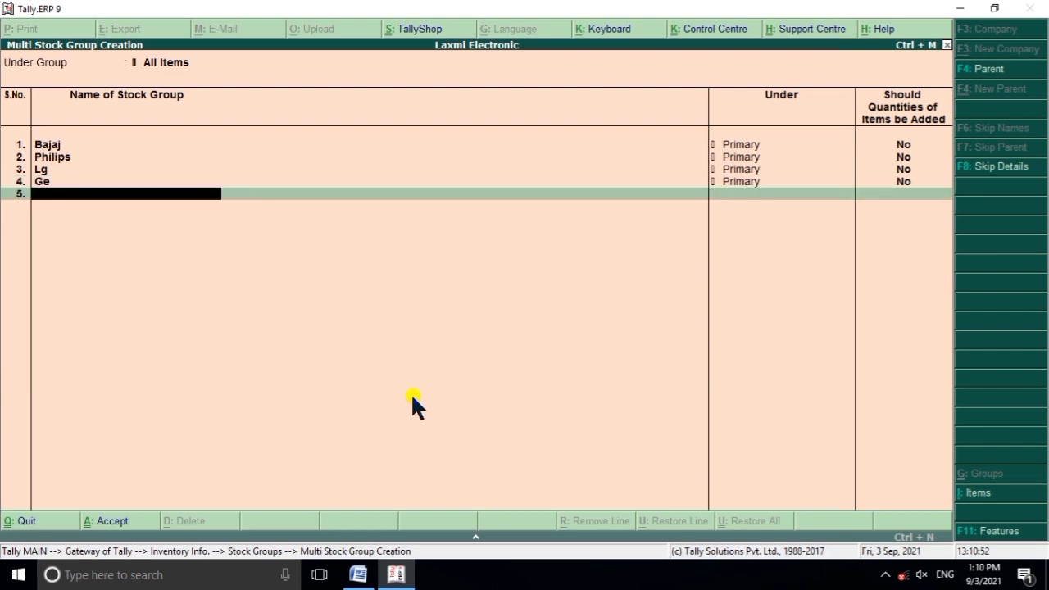
Find the next new company in the Word exercise and add the stock group Cropton under Primary without adding item quantities in Tally.ERP 9.
{"action": "left_click", "coordinate": [358, 575]}
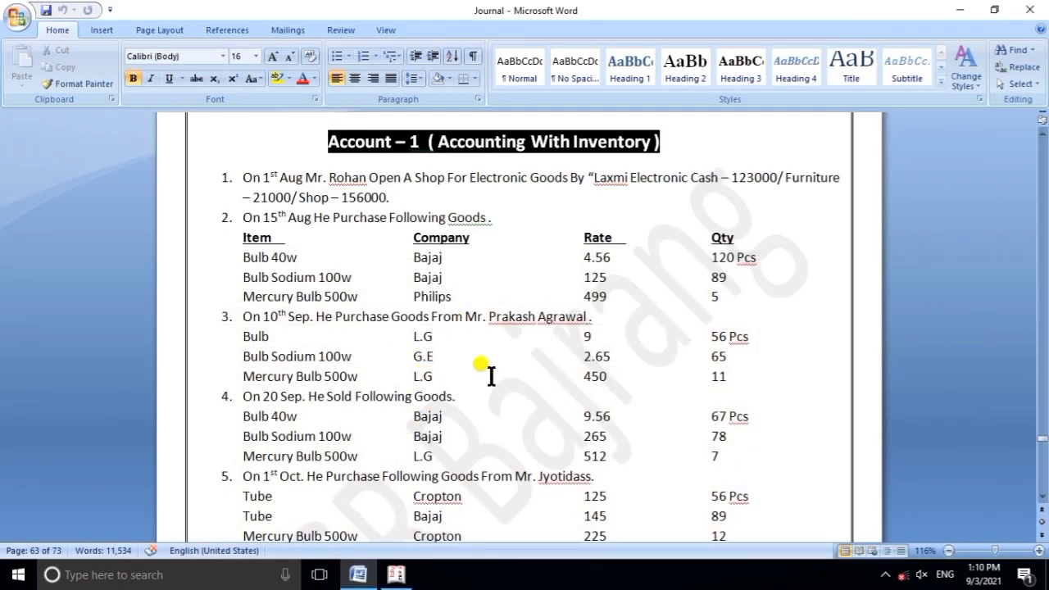
{"action": "scroll", "coordinate": [492, 373], "scroll_direction": "down", "scroll_amount": 1}
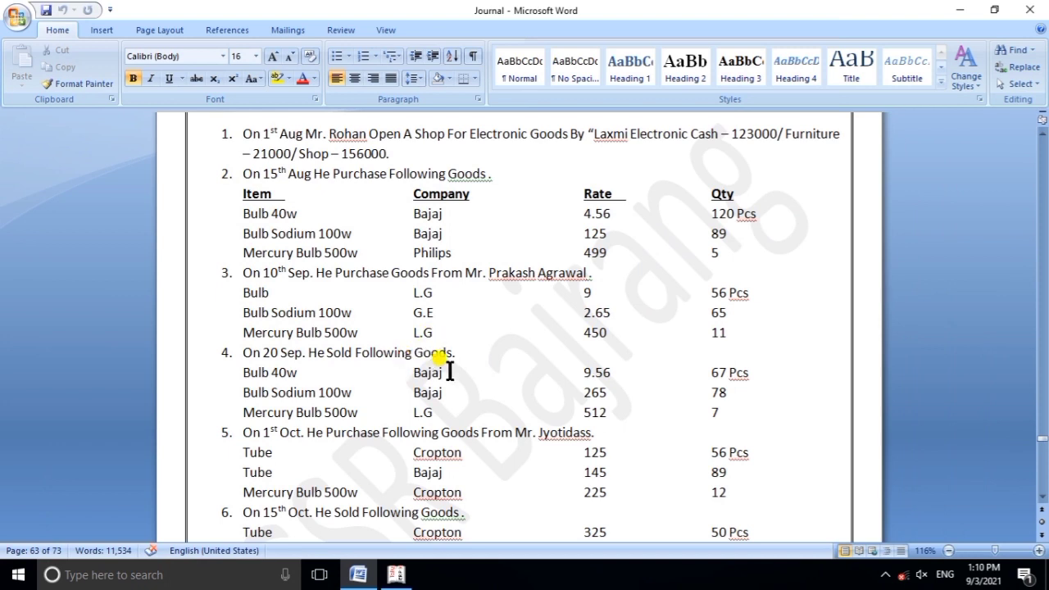
{"action": "scroll", "coordinate": [465, 400], "scroll_direction": "down", "scroll_amount": 2}
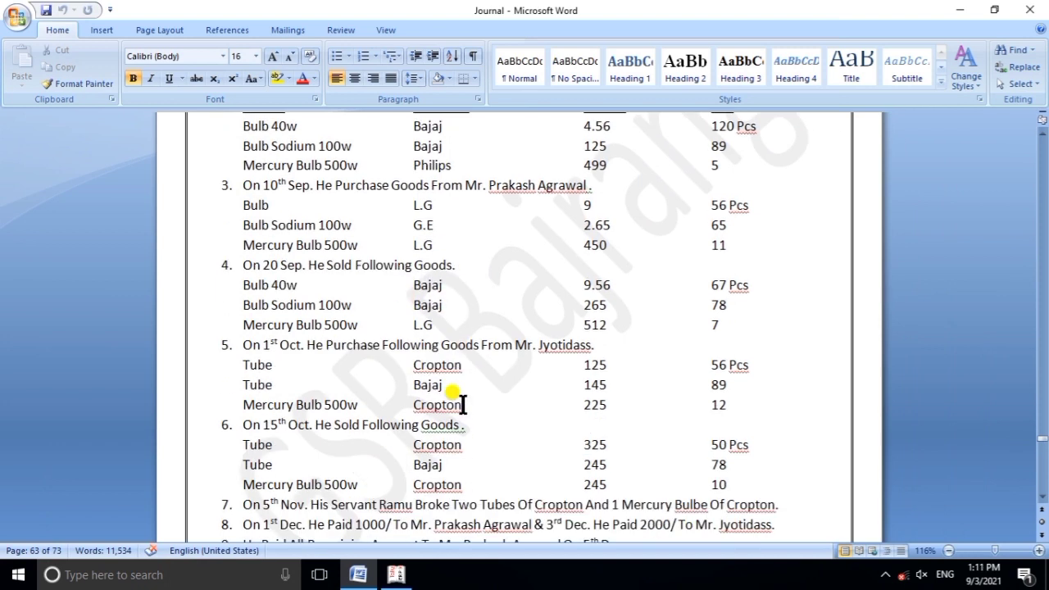
{"action": "left_click", "coordinate": [395, 574]}
{"action": "type", "text": "Cr"}
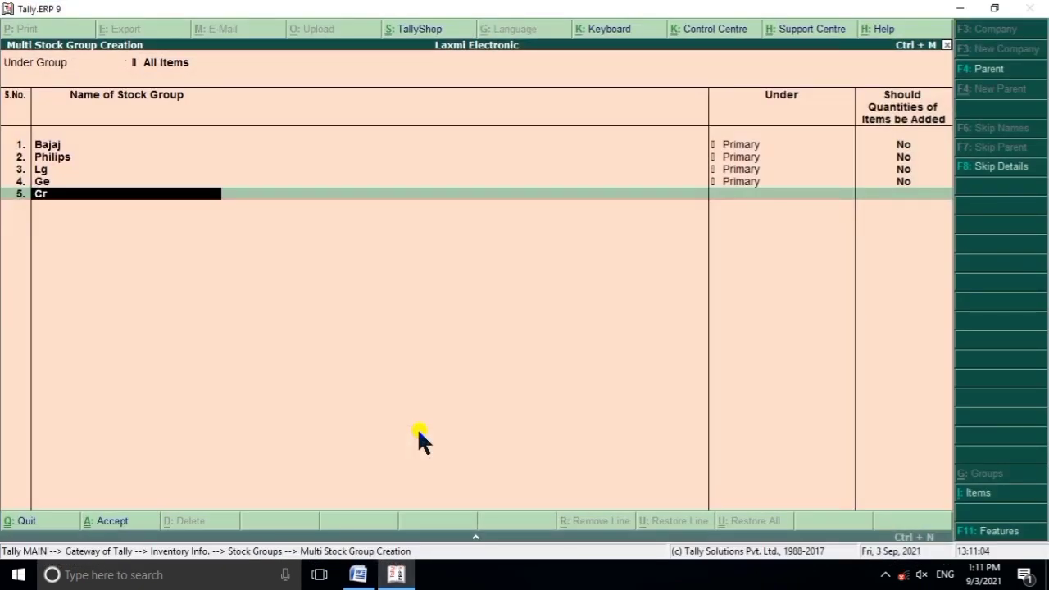
{"action": "type", "text": "opton"}
{"action": "key", "text": "Return"}
{"action": "key", "text": "Return"}
{"action": "key", "text": "Return"}
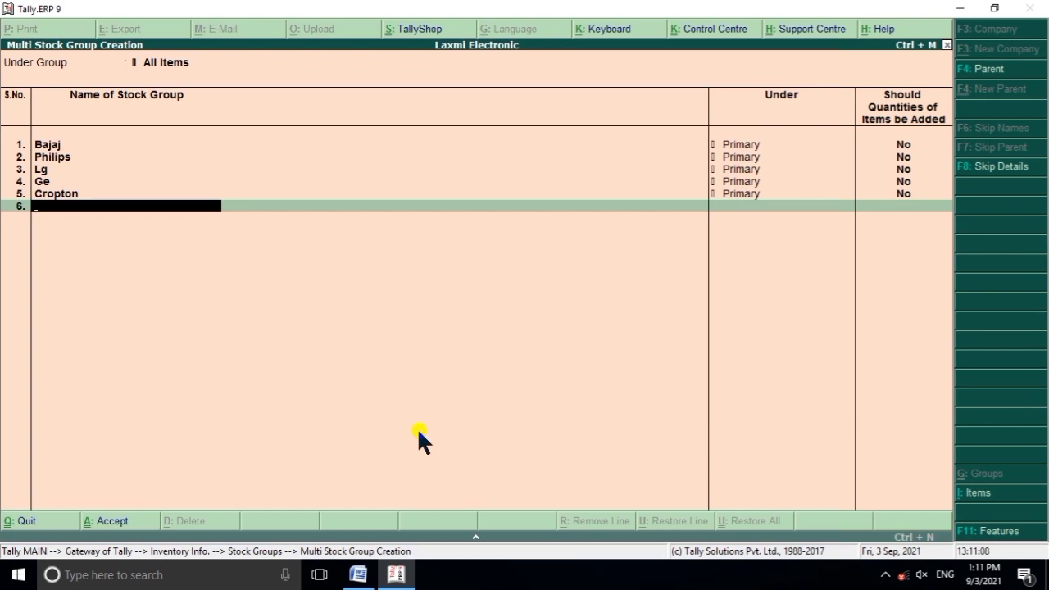
Check the rest of the Company column in Word for missing companies, then save the list of stock groups in Tally.ERP 9.
{"action": "left_click", "coordinate": [402, 575]}
{"action": "scroll", "coordinate": [384, 314], "scroll_direction": "down", "scroll_amount": 2}
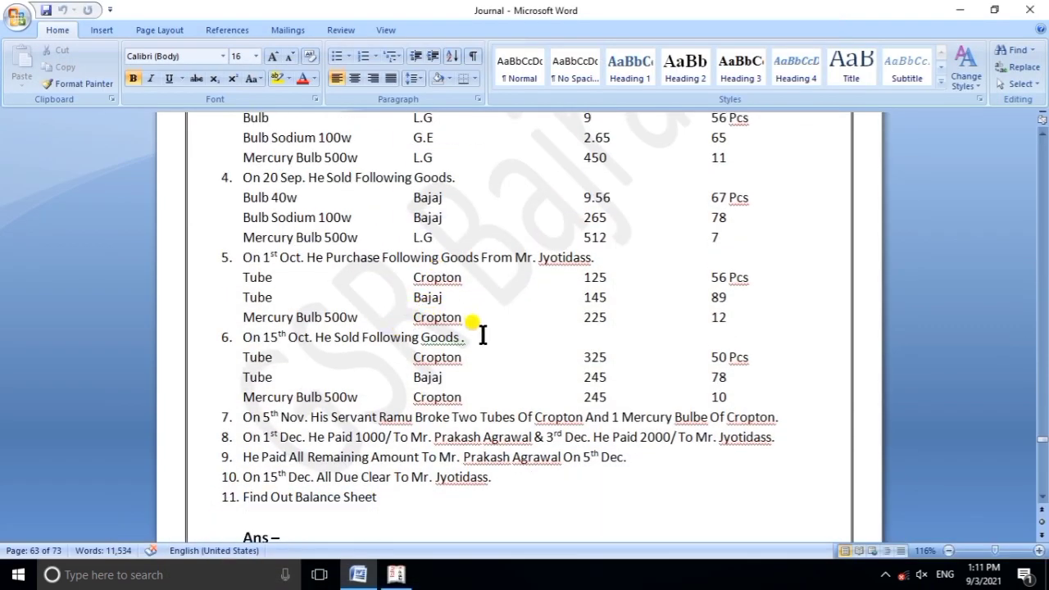
{"action": "scroll", "coordinate": [434, 352], "scroll_direction": "down", "scroll_amount": 1}
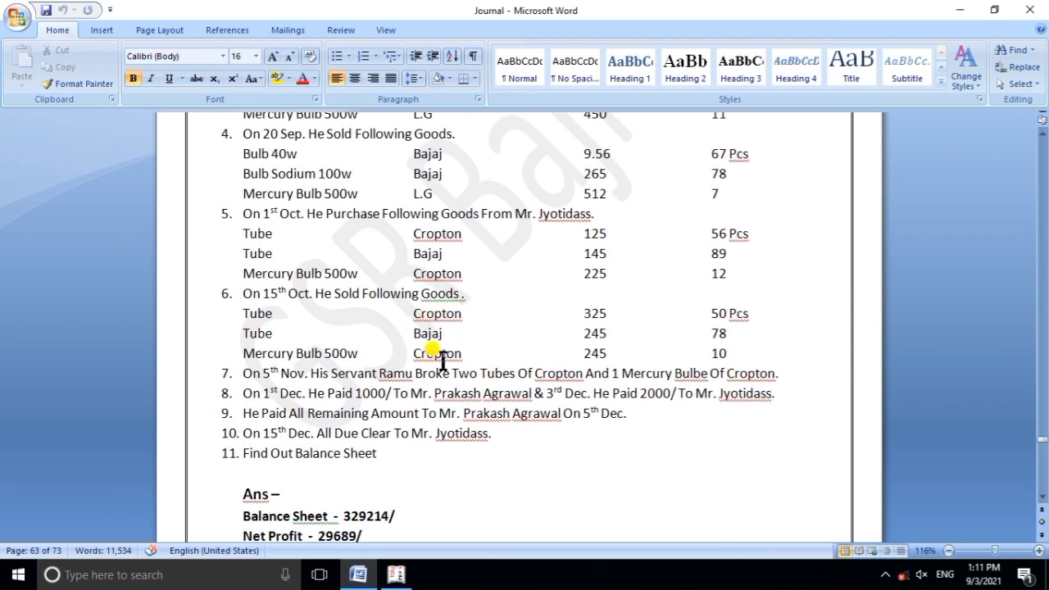
{"action": "scroll", "coordinate": [440, 358], "scroll_direction": "up", "scroll_amount": 5}
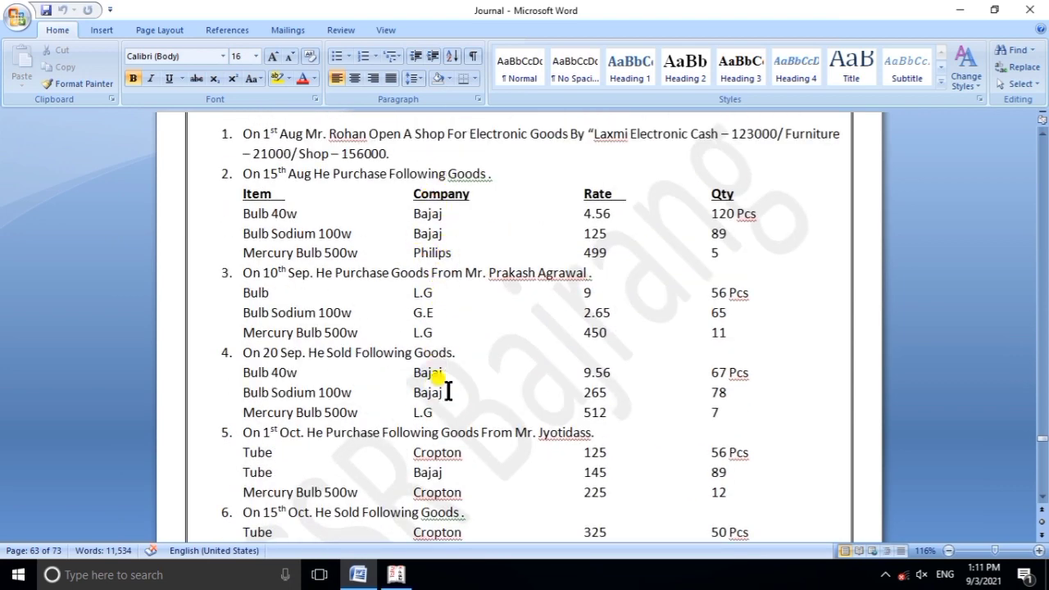
{"action": "scroll", "coordinate": [440, 394], "scroll_direction": "down", "scroll_amount": 2}
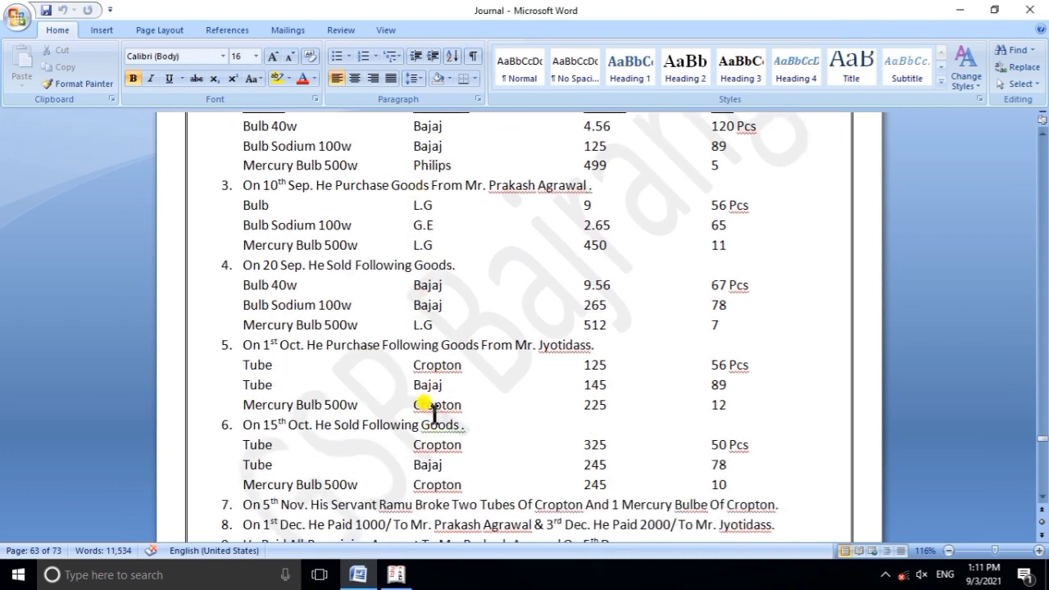
{"action": "left_click", "coordinate": [396, 574]}
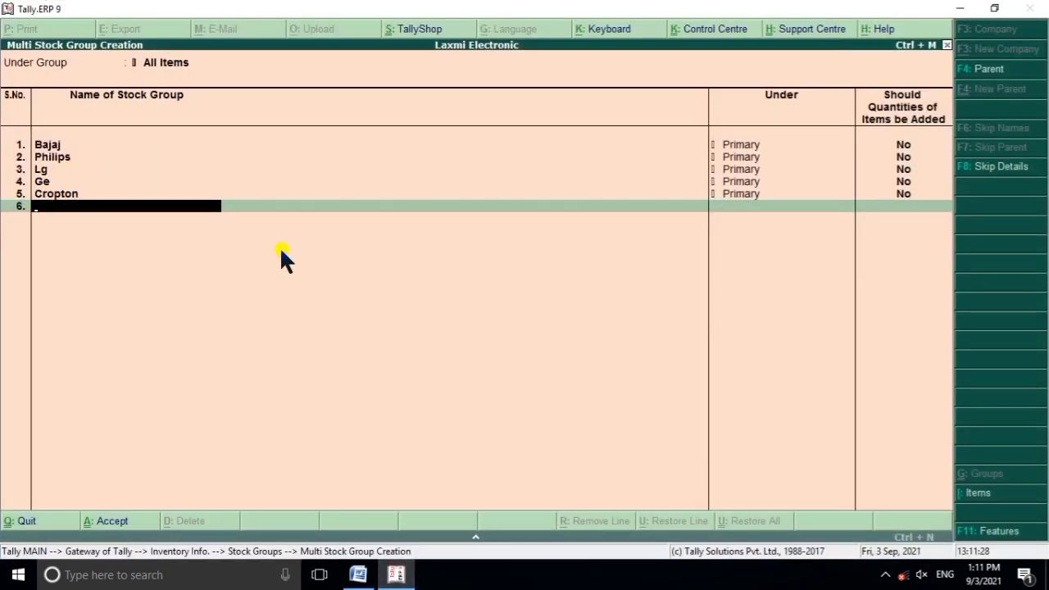
{"action": "key", "text": "Return"}
{"action": "key", "text": "Return"}
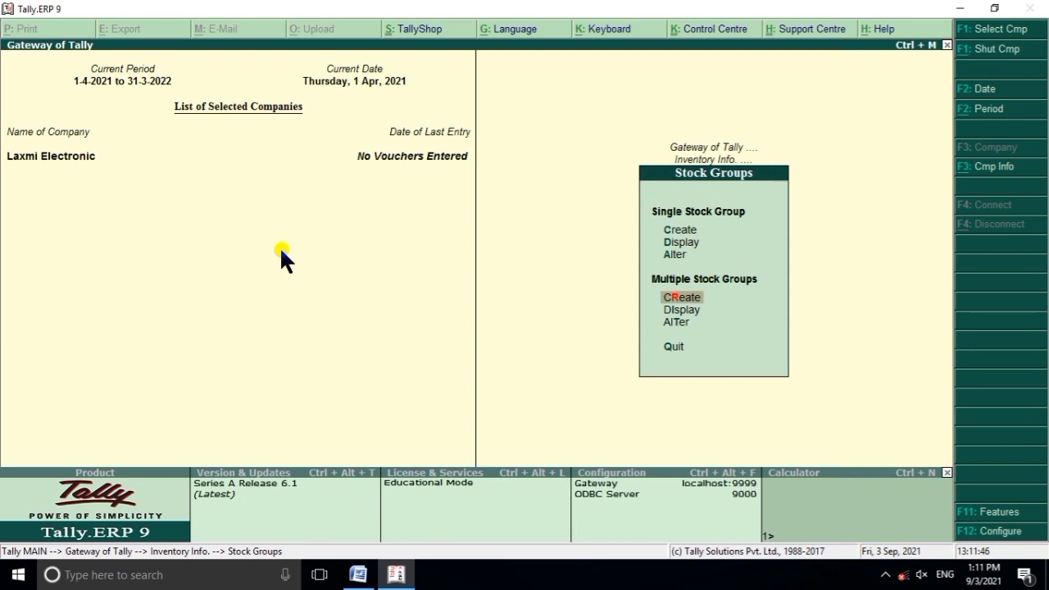
Leave the stock group options for Stock Items and review the Item column of the Word exercise.
{"action": "key", "text": "Escape"}
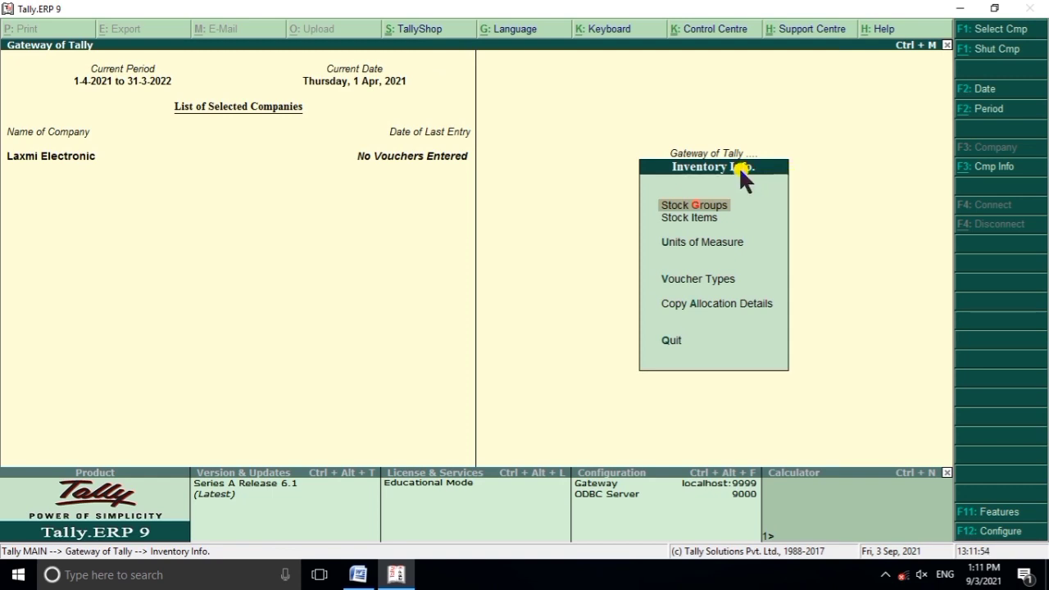
{"action": "key", "text": "Down"}
{"action": "key", "text": "Down"}
{"action": "key", "text": "Up"}
{"action": "key", "text": "Down"}
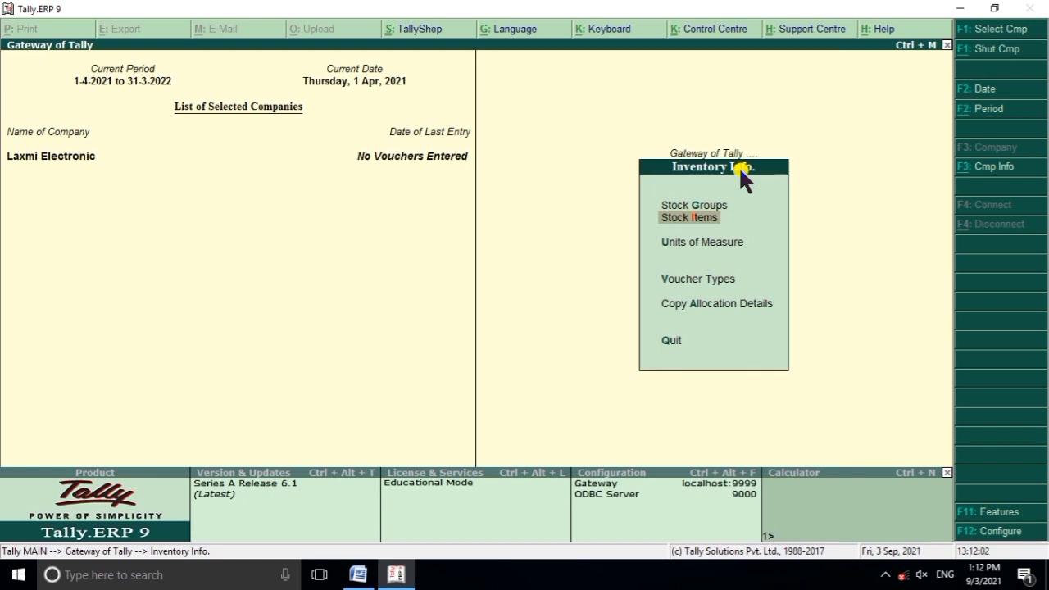
{"action": "left_click", "coordinate": [385, 574]}
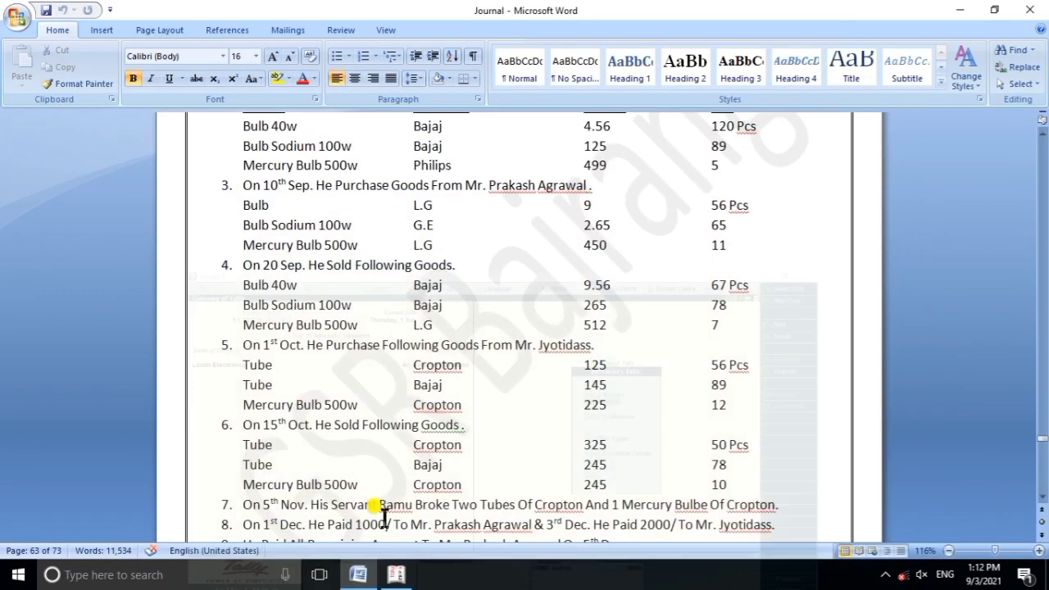
{"action": "scroll", "coordinate": [381, 500], "scroll_direction": "up", "scroll_amount": 3}
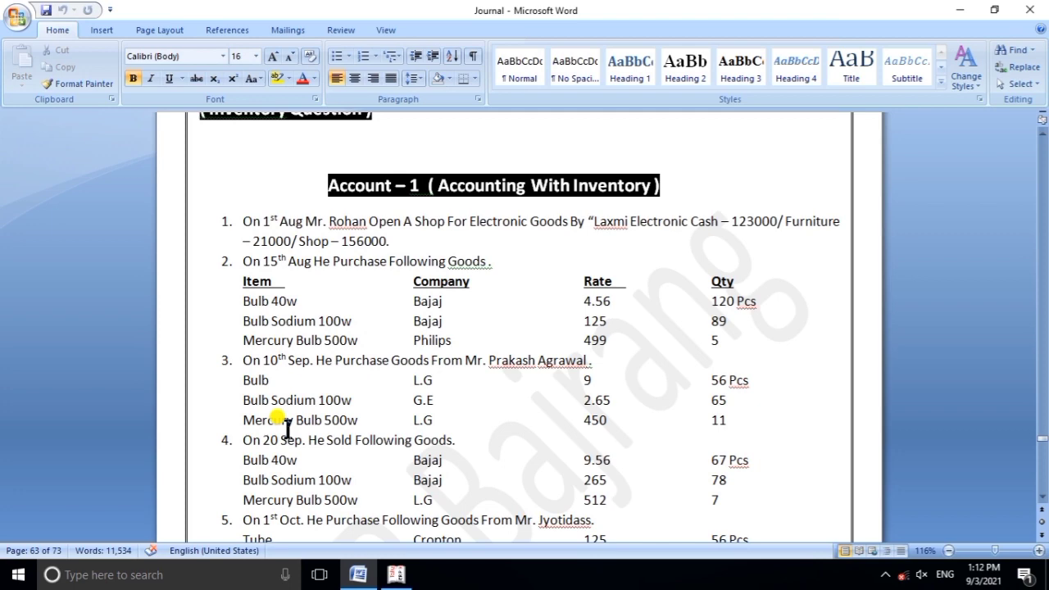
Start multiple stock item creation under the group All Items in Tally.ERP 9.
{"action": "left_click", "coordinate": [395, 574]}
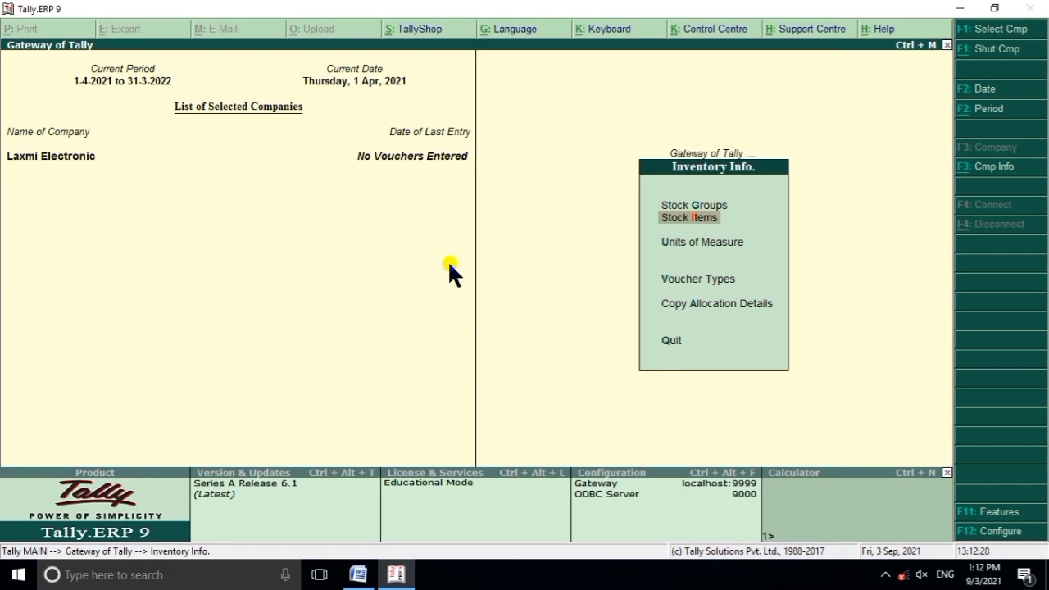
{"action": "key", "text": "Return"}
{"action": "key", "text": "Down"}
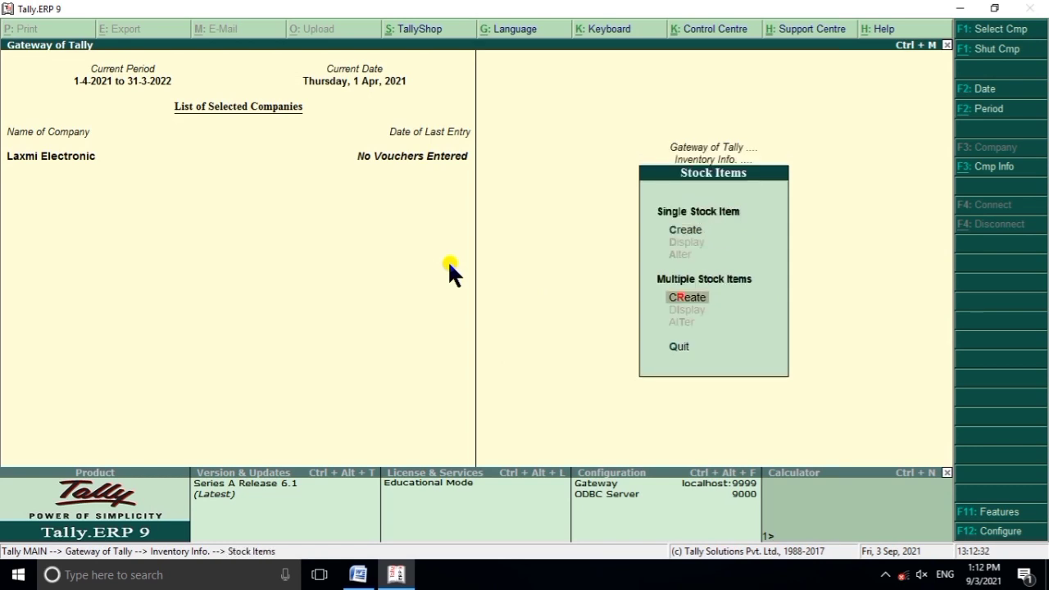
{"action": "key", "text": "Return"}
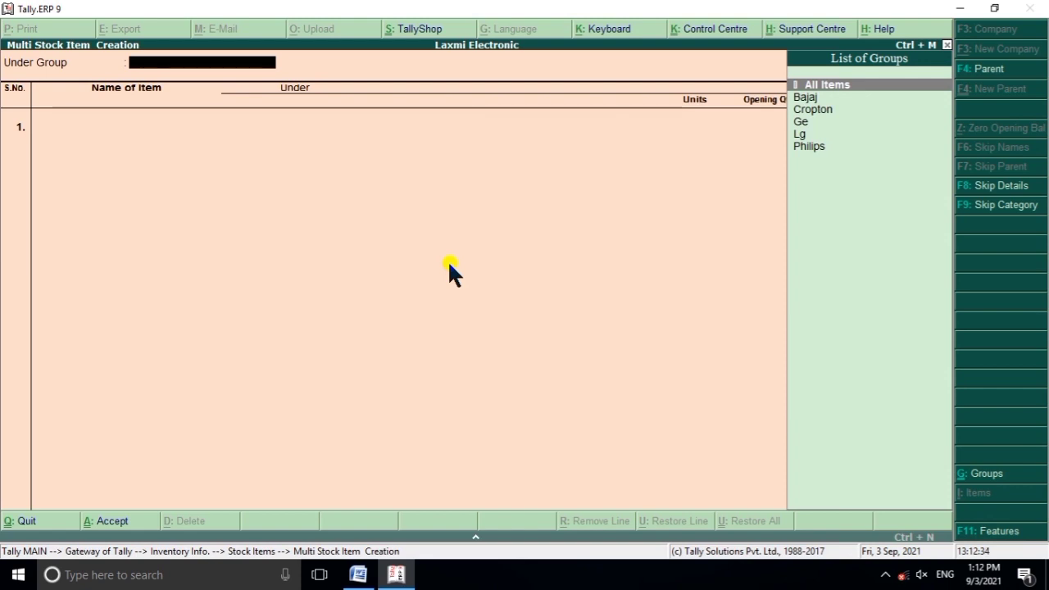
{"action": "key", "text": "Return"}
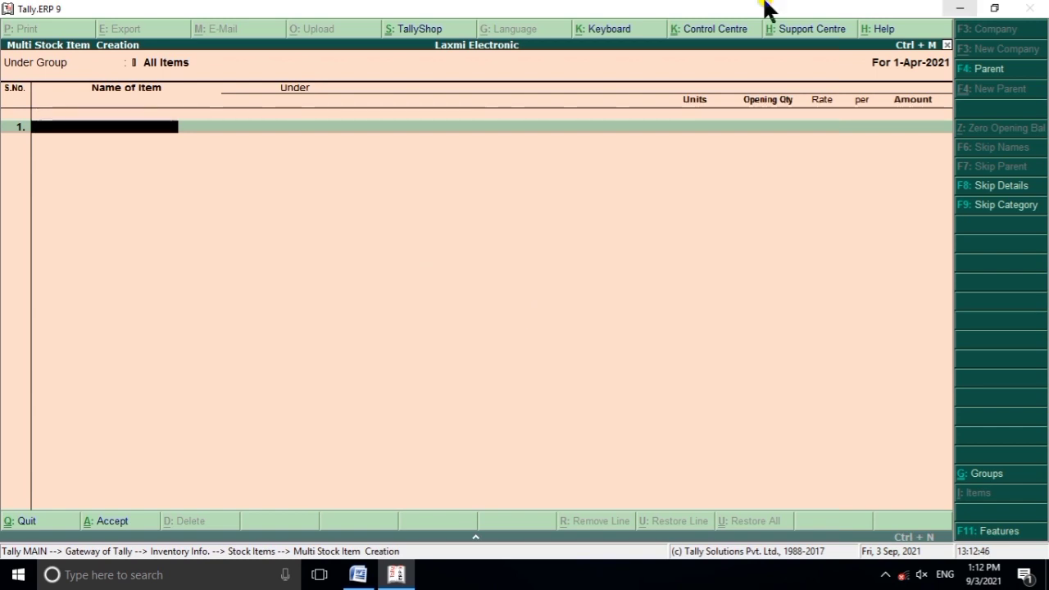
Check the first purchased item in Word and name the first stock item Bajaj Bulb 40w in Tally.ERP 9.
{"action": "left_click", "coordinate": [393, 576]}
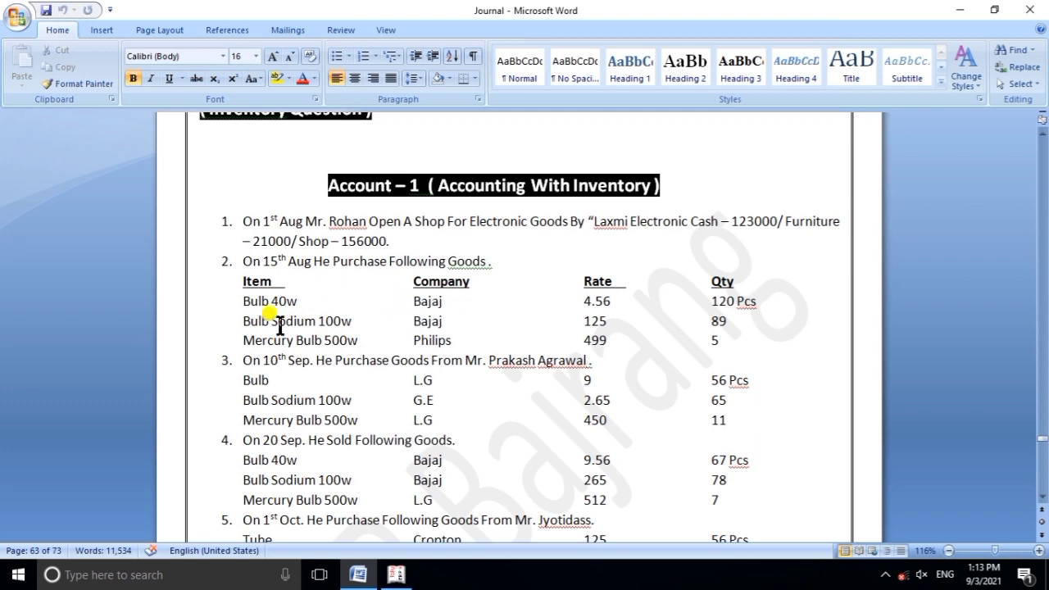
{"action": "left_click", "coordinate": [396, 574]}
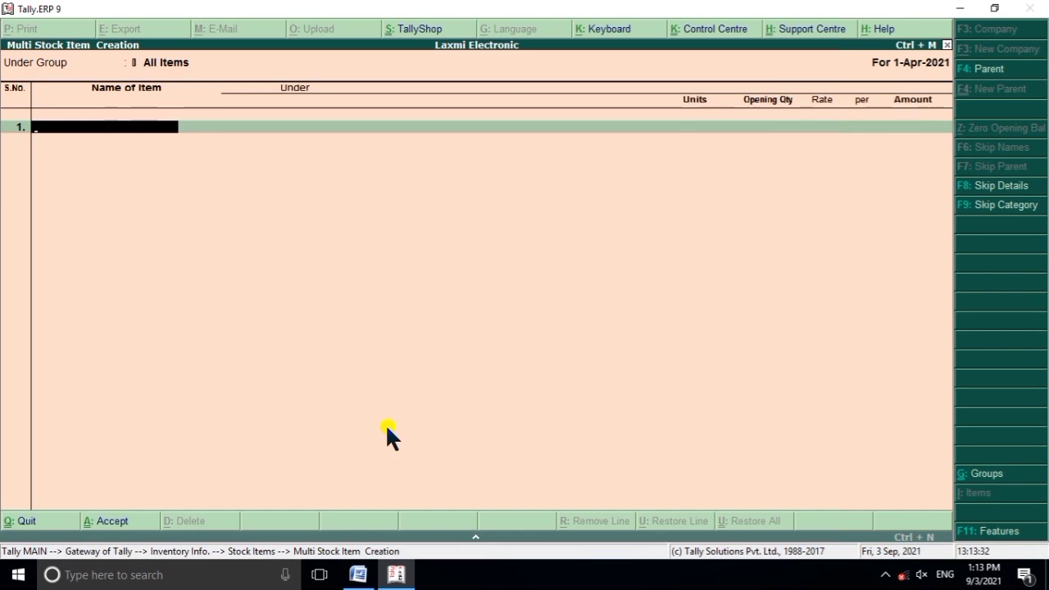
{"action": "type", "text": "Bajaj Bulg"}
{"action": "key", "text": "BackSpace"}
{"action": "type", "text": "b"}
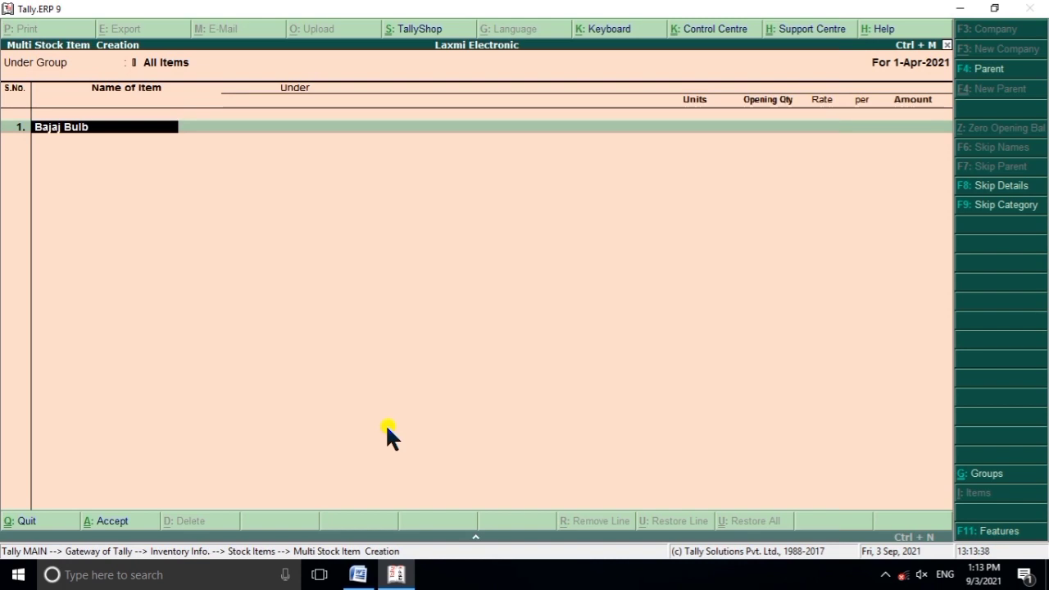
{"action": "type", "text": " 40w"}
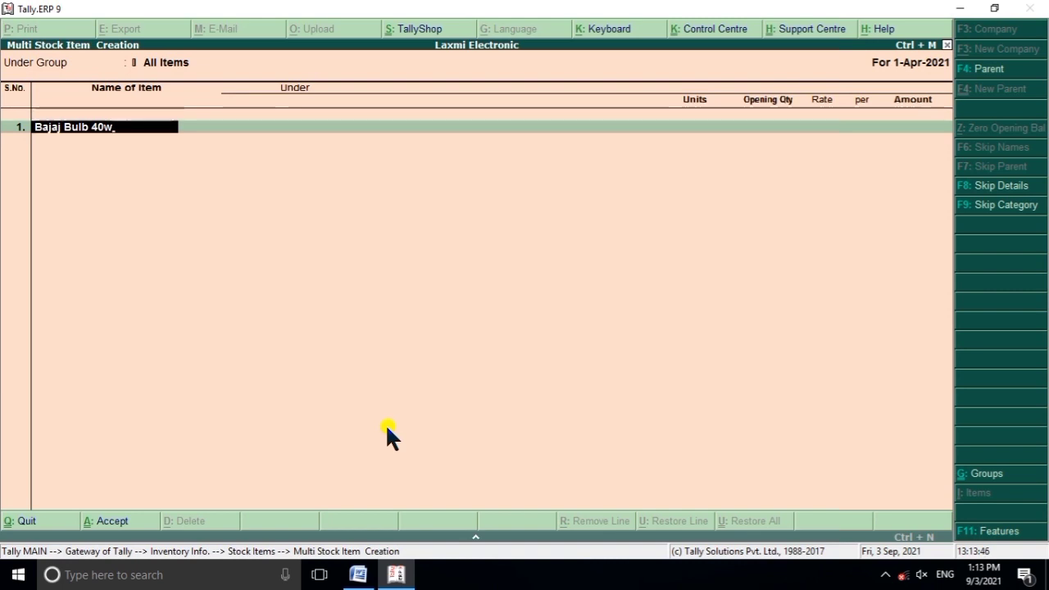
{"action": "key", "text": "Return"}
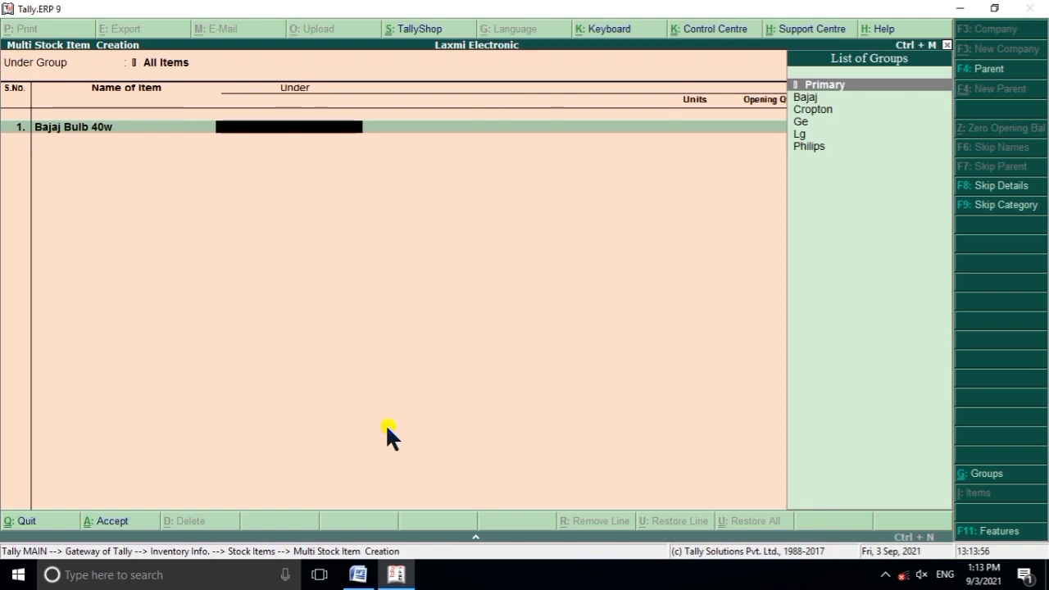
Place the Bajaj Bulb 40w item under the Bajaj group with the unit pcs, leaving the opening quantity empty.
{"action": "key", "text": "Down"}
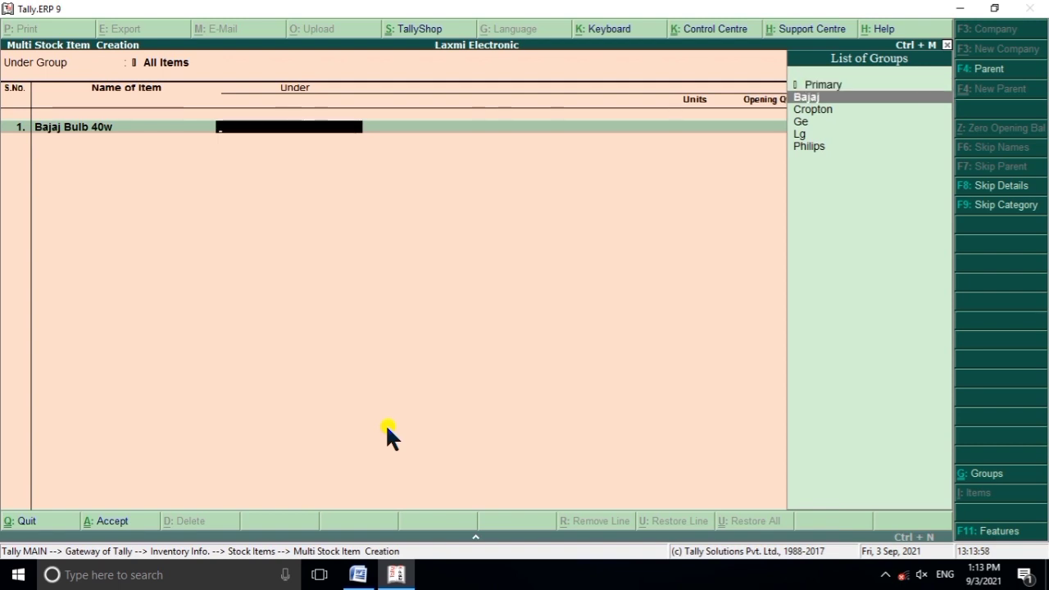
{"action": "key", "text": "Return"}
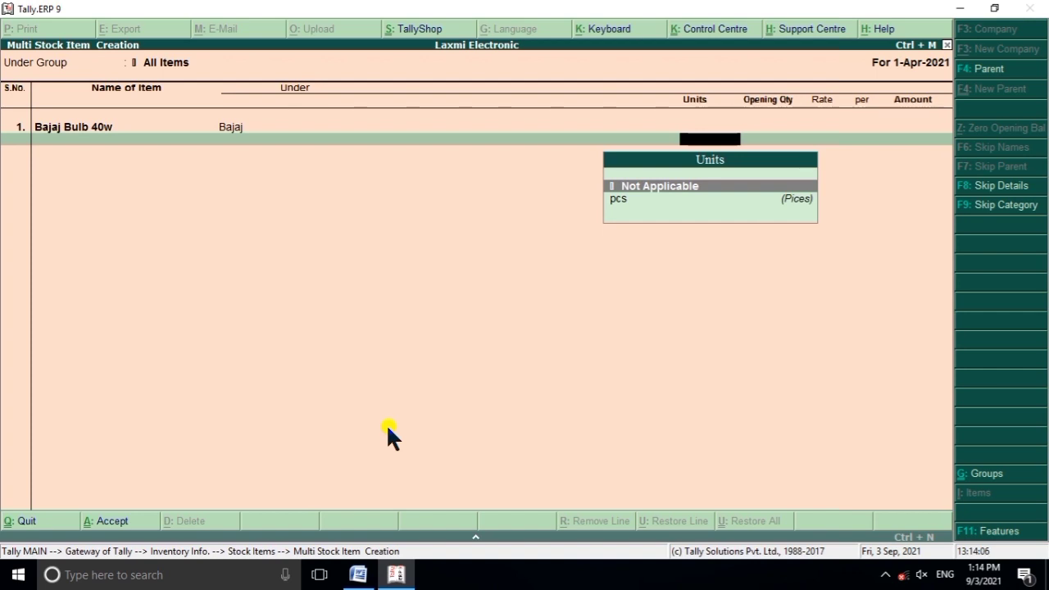
{"action": "key", "text": "Down"}
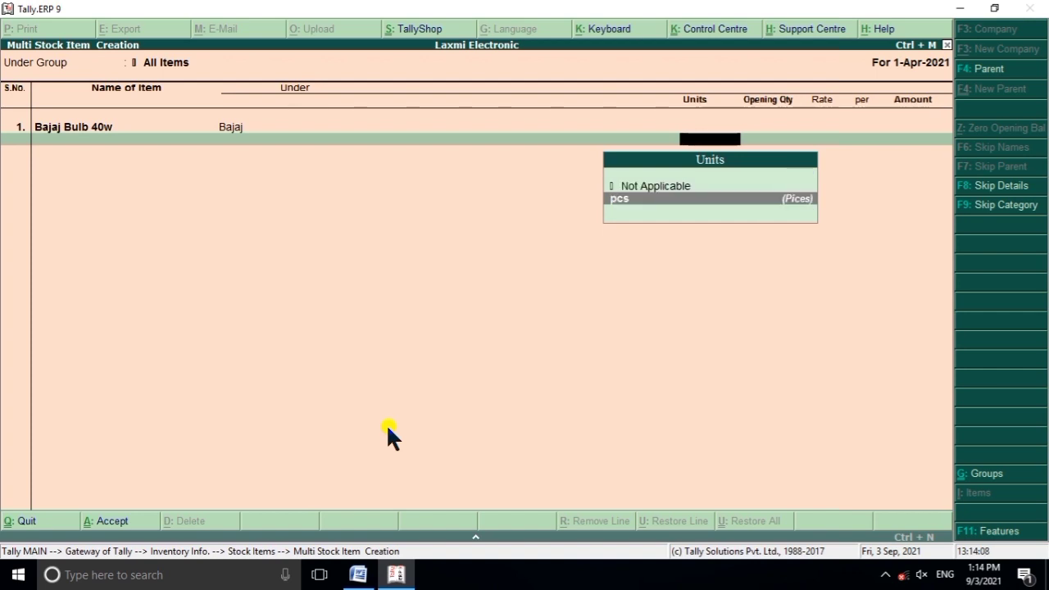
{"action": "key", "text": "Return"}
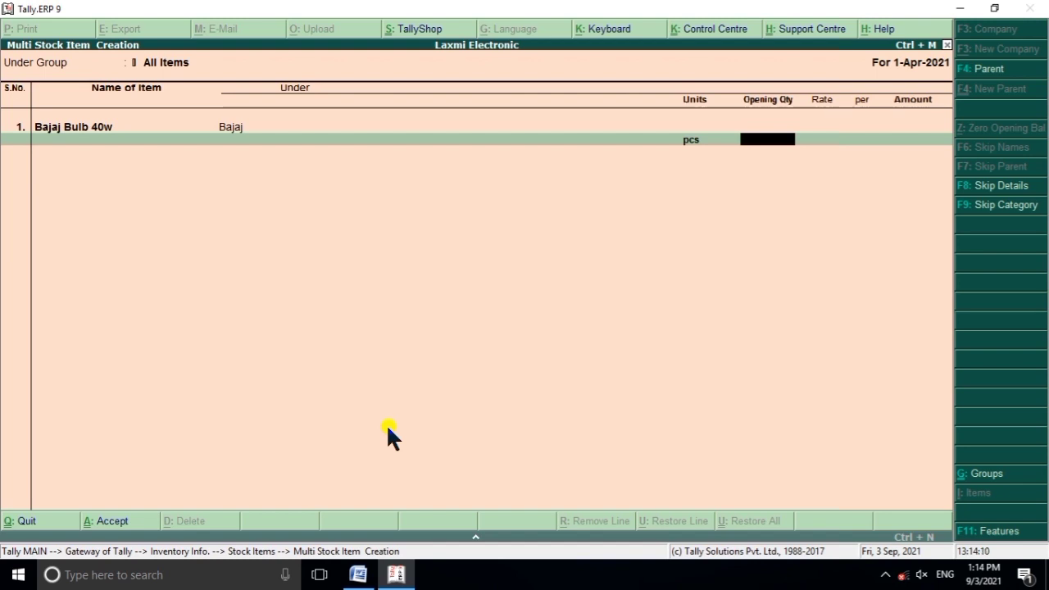
{"action": "key", "text": "Return"}
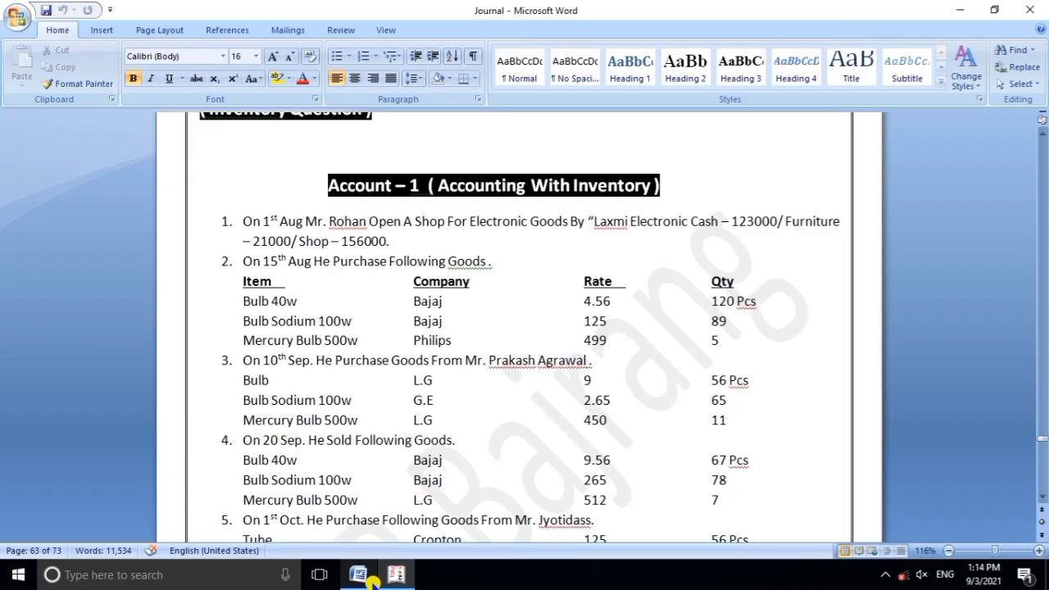
Check the second purchased item in Word and name the second stock item Bajaj Bulb Sodium 100 in Tally.ERP 9.
{"action": "left_click", "coordinate": [358, 574]}
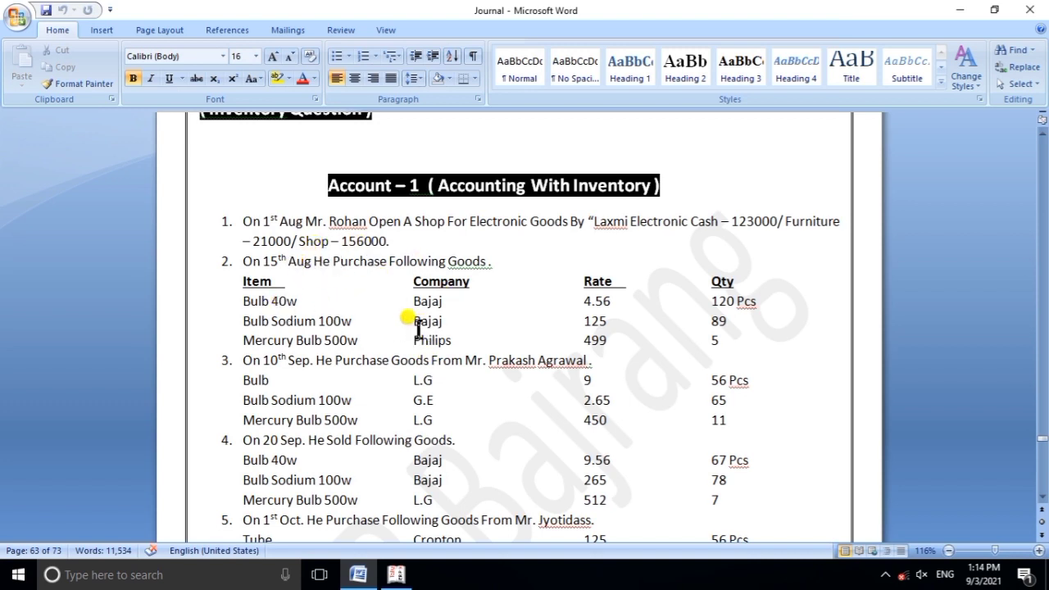
{"action": "left_click", "coordinate": [396, 574]}
{"action": "type", "text": "Bak"}
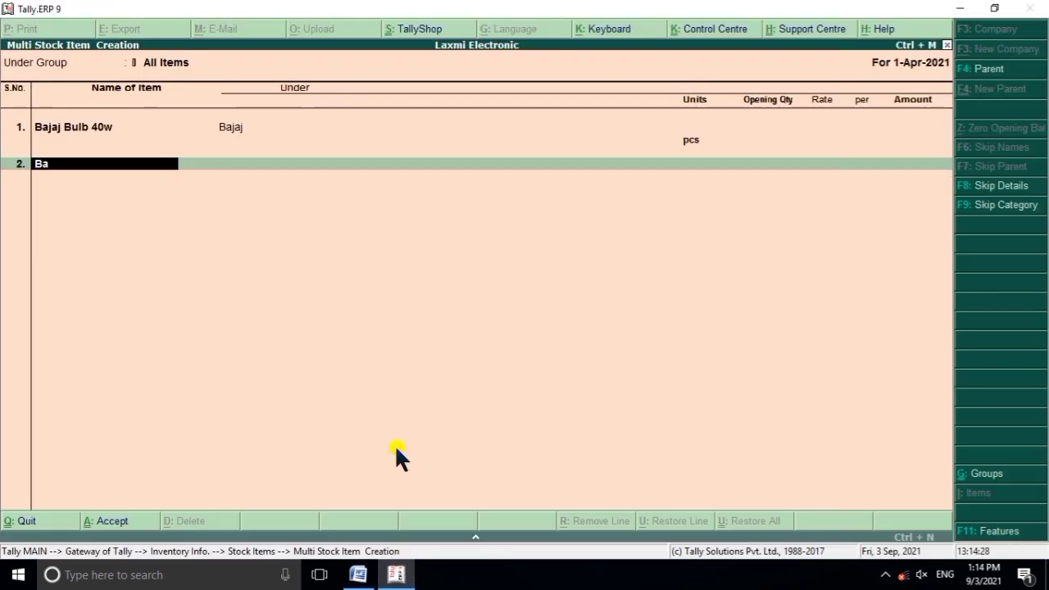
{"action": "key", "text": "BackSpace"}
{"action": "type", "text": "jaj Bulg S"}
{"action": "key", "text": "BackSpace"}
{"action": "key", "text": "BackSpace"}
{"action": "key", "text": "BackSpace"}
{"action": "type", "text": "b Sodi"}
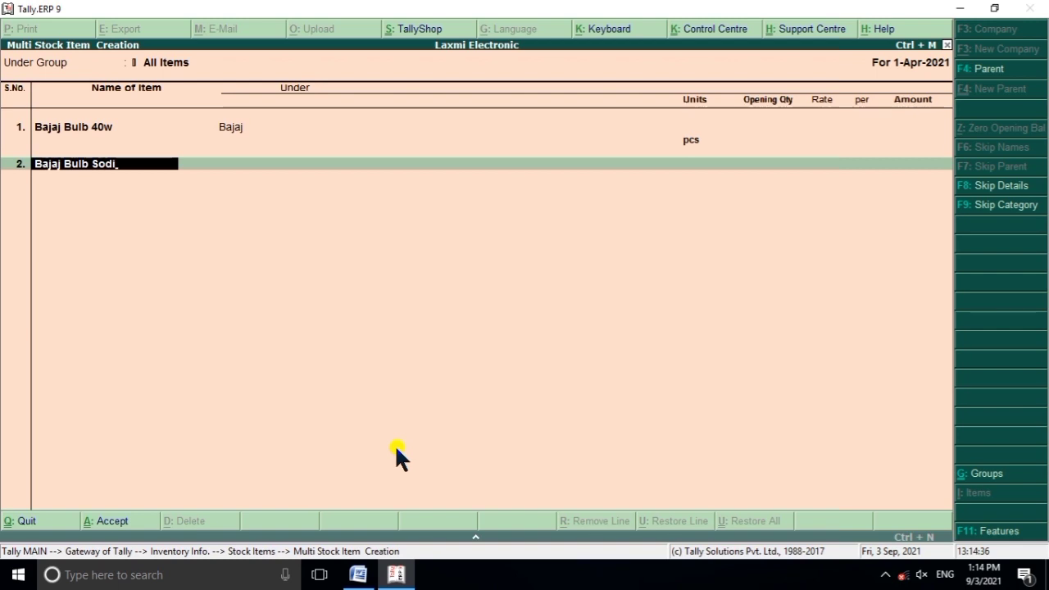
{"action": "type", "text": "um 100"}
{"action": "key", "text": "Return"}
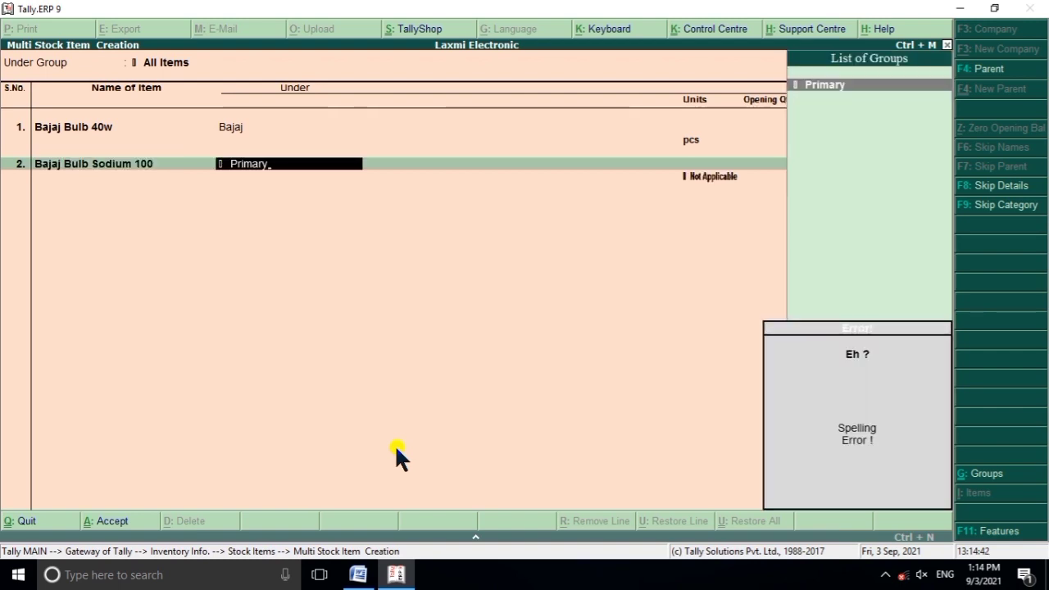
Go back to the second stock item's name and complete it as Bajaj Bulb Sodium 100 W.
{"action": "key", "text": "BackSpace"}
{"action": "key", "text": "BackSpace"}
{"action": "key", "text": "BackSpace"}
{"action": "key", "text": "BackSpace"}
{"action": "key", "text": "BackSpace"}
{"action": "key", "text": "BackSpace"}
{"action": "key", "text": "BackSpace"}
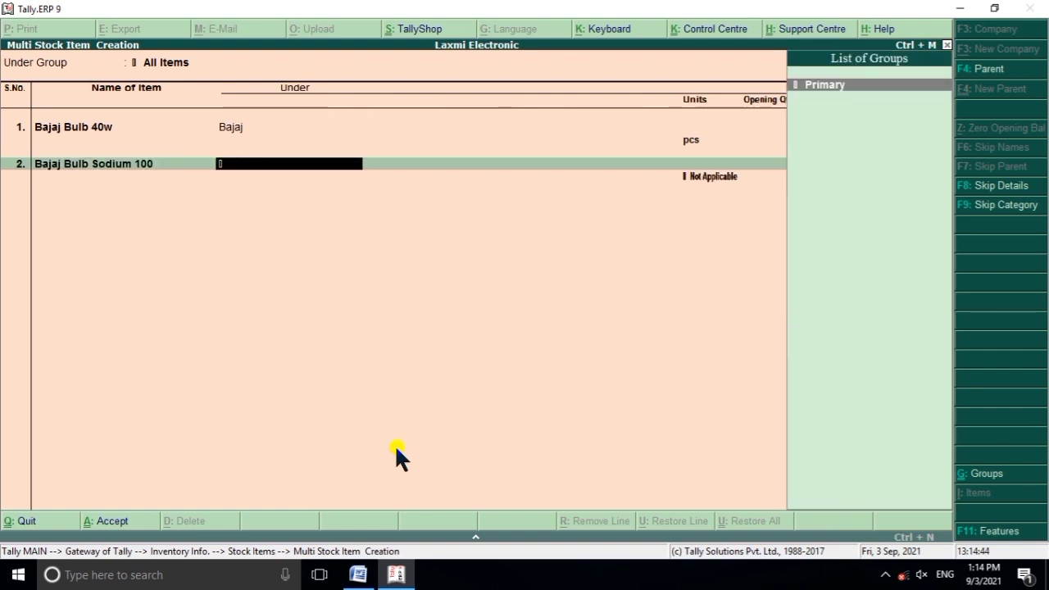
{"action": "key", "text": "BackSpace"}
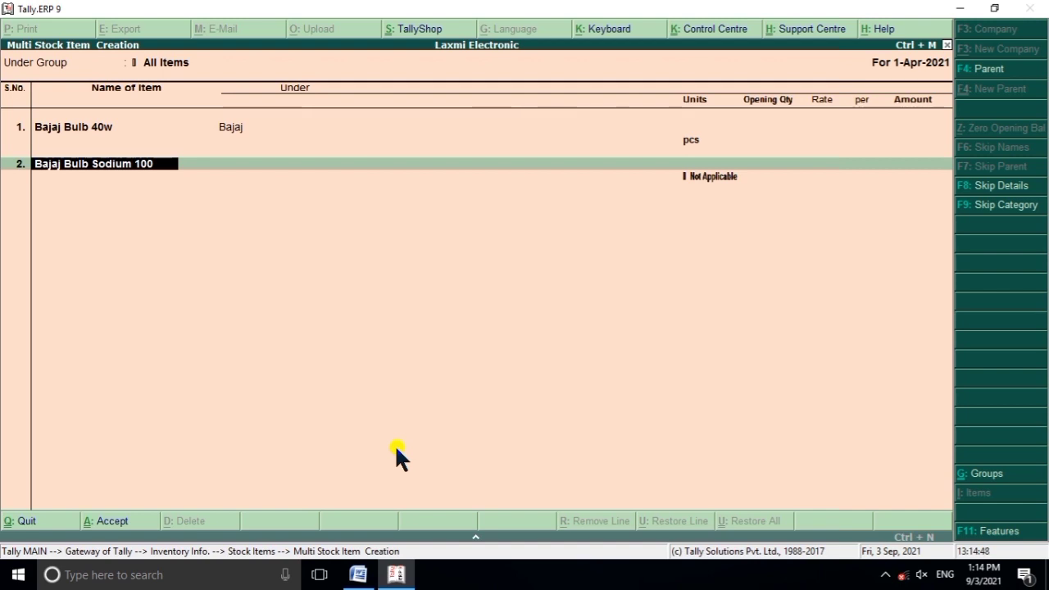
{"action": "type", "text": "w"}
{"action": "key", "text": "Return"}
Place the Bajaj Bulb Sodium 100 W item under the Bajaj group with the unit pcs, leaving the opening quantity empty.
{"action": "key", "text": "Down"}
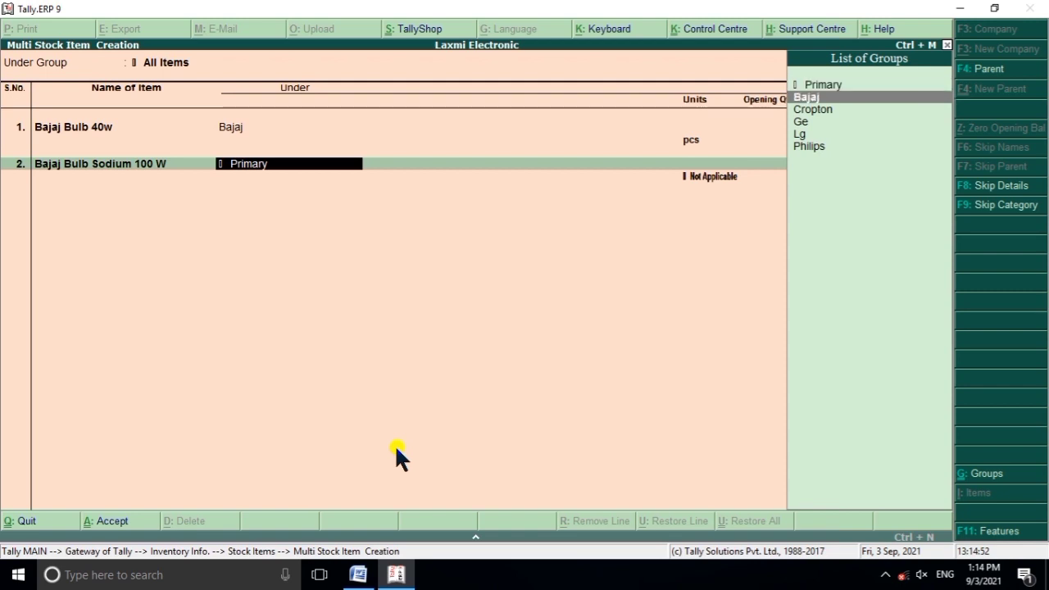
{"action": "key", "text": "Return"}
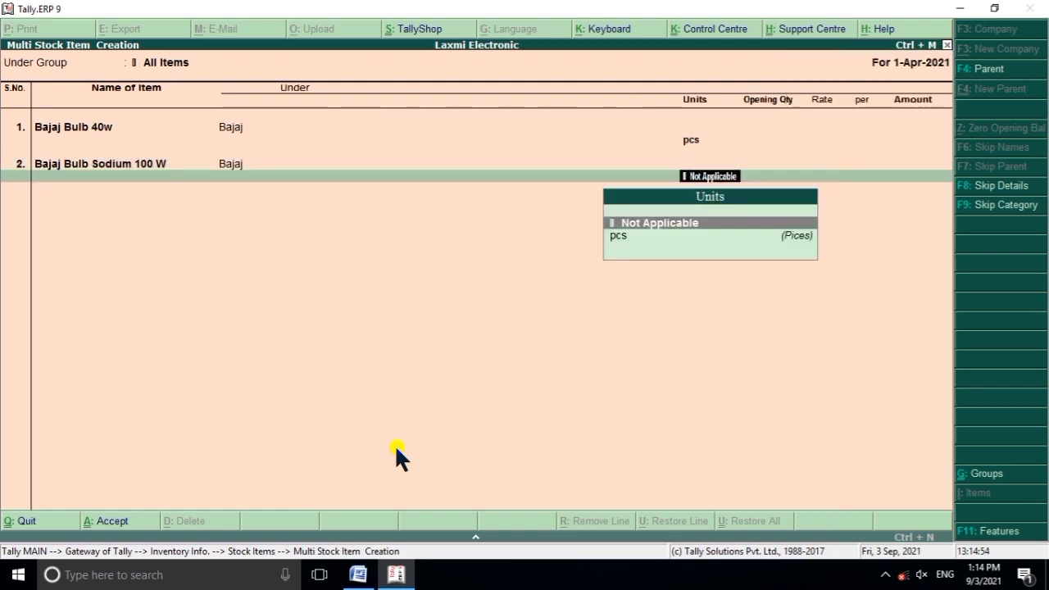
{"action": "key", "text": "Down"}
{"action": "key", "text": "Return"}
{"action": "key", "text": "Return"}
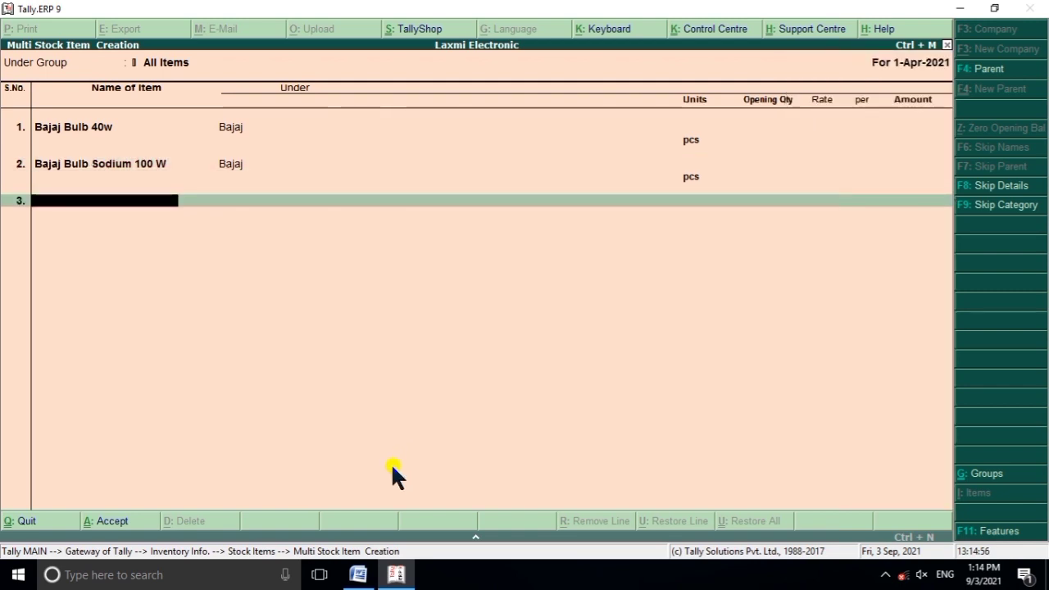
Check the third purchased item in Word and name the third stock item Philips Mecury Bulb 500w in Tally.ERP 9.
{"action": "left_click", "coordinate": [395, 574]}
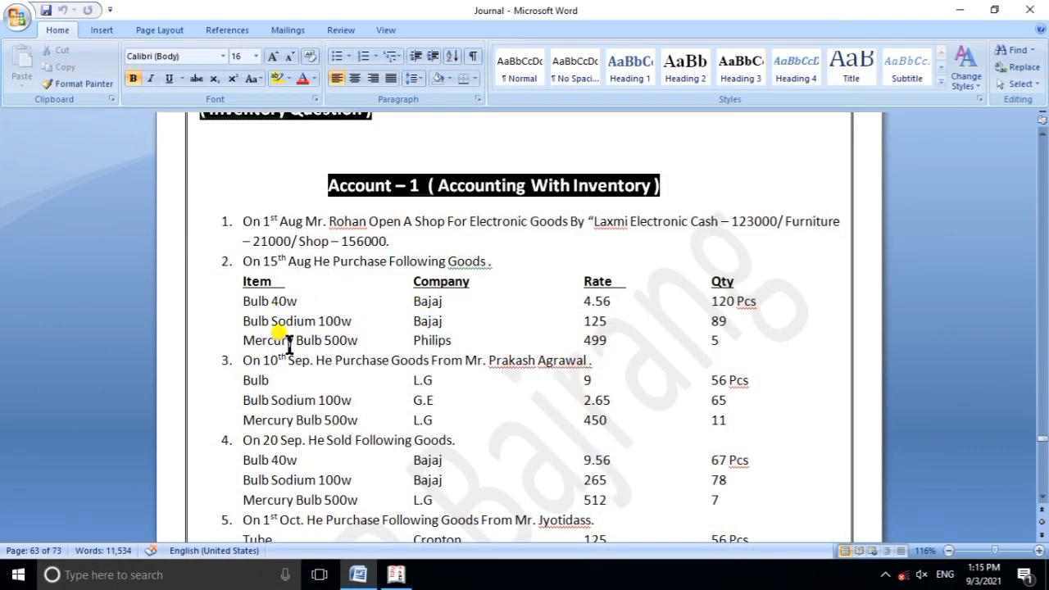
{"action": "left_click", "coordinate": [395, 575]}
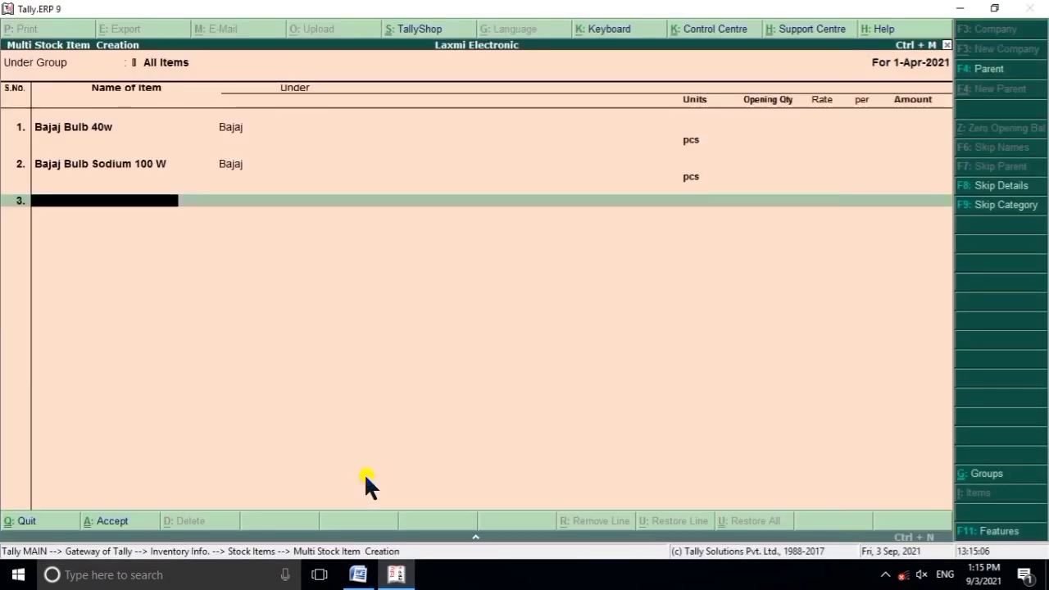
{"action": "type", "text": "Phili"}
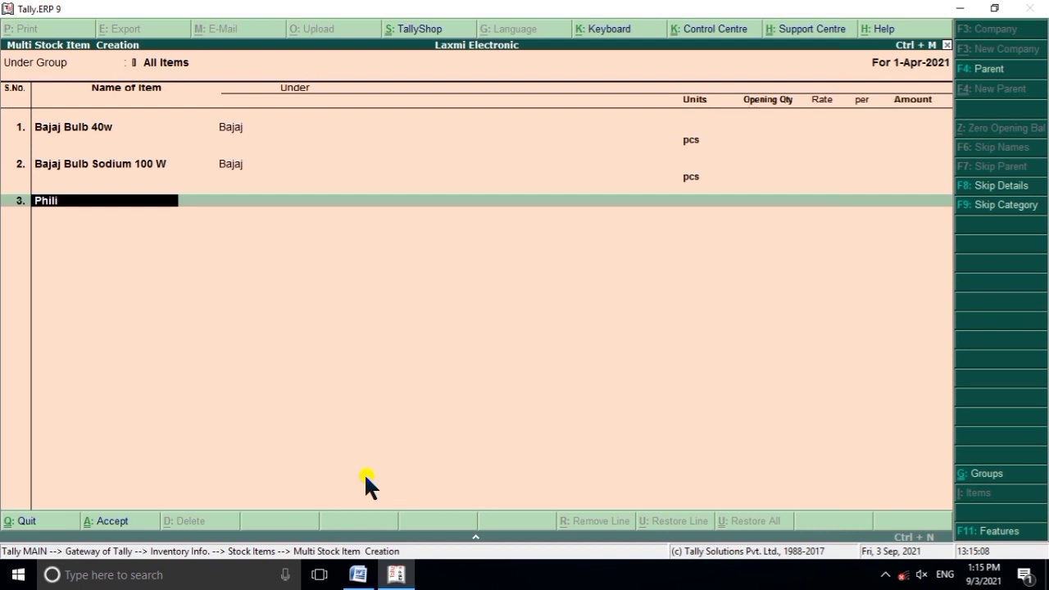
{"action": "type", "text": "ps Mecury Bulb"}
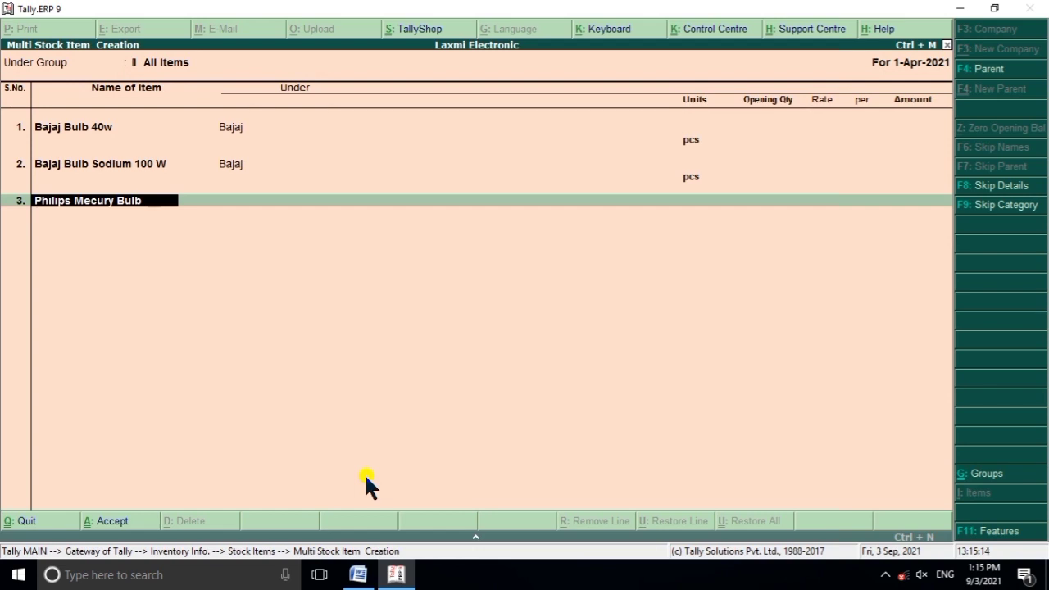
{"action": "type", "text": " 500w"}
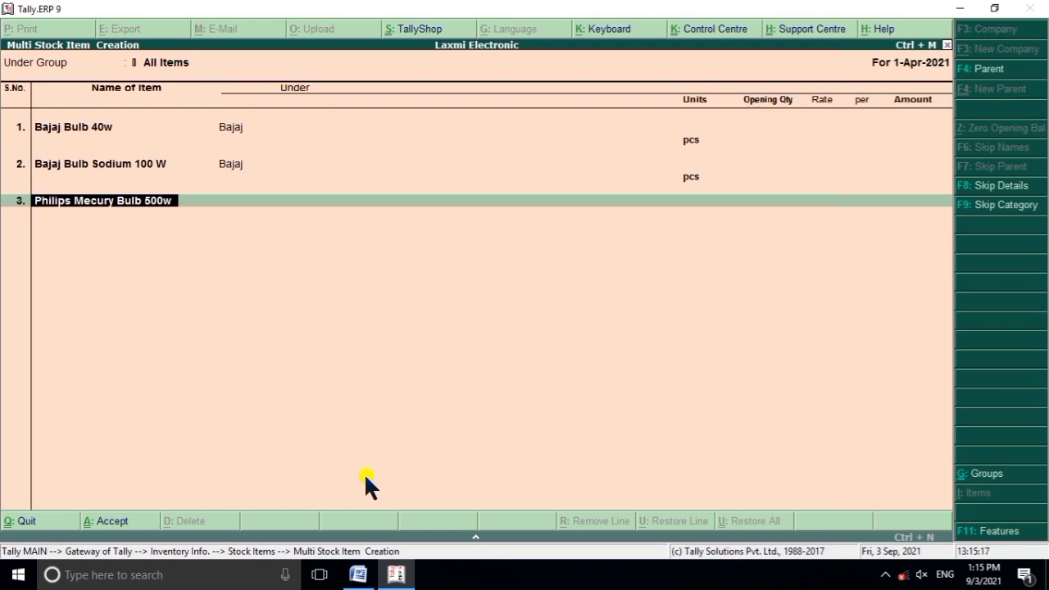
{"action": "key", "text": "Return"}
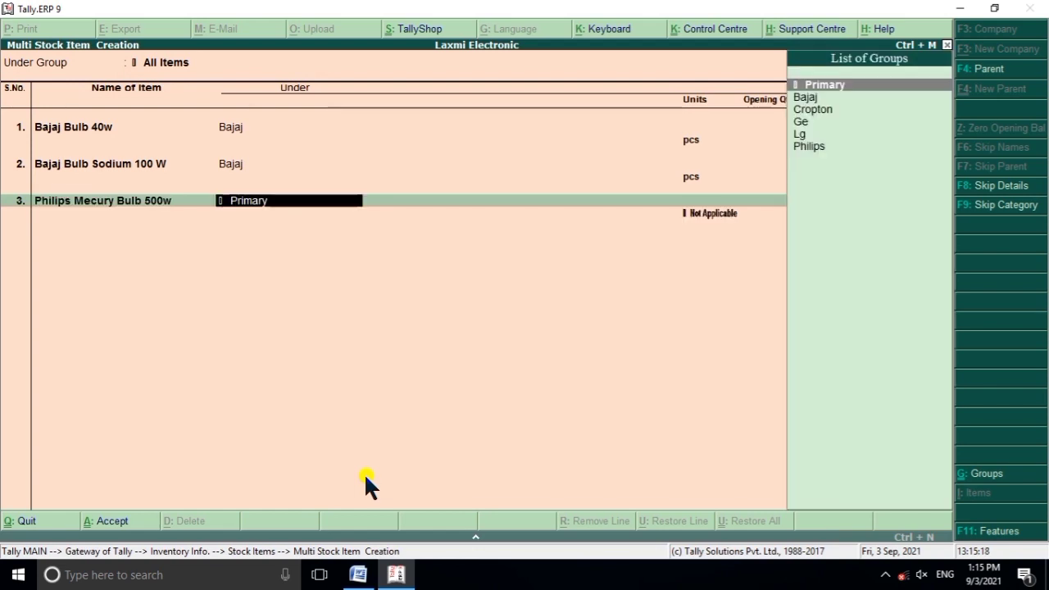
Place the Philips Mecury Bulb 500w item under the Philips group with the unit pcs, leaving the opening quantity empty.
{"action": "key", "text": "Down"}
{"action": "key", "text": "Down"}
{"action": "key", "text": "Down"}
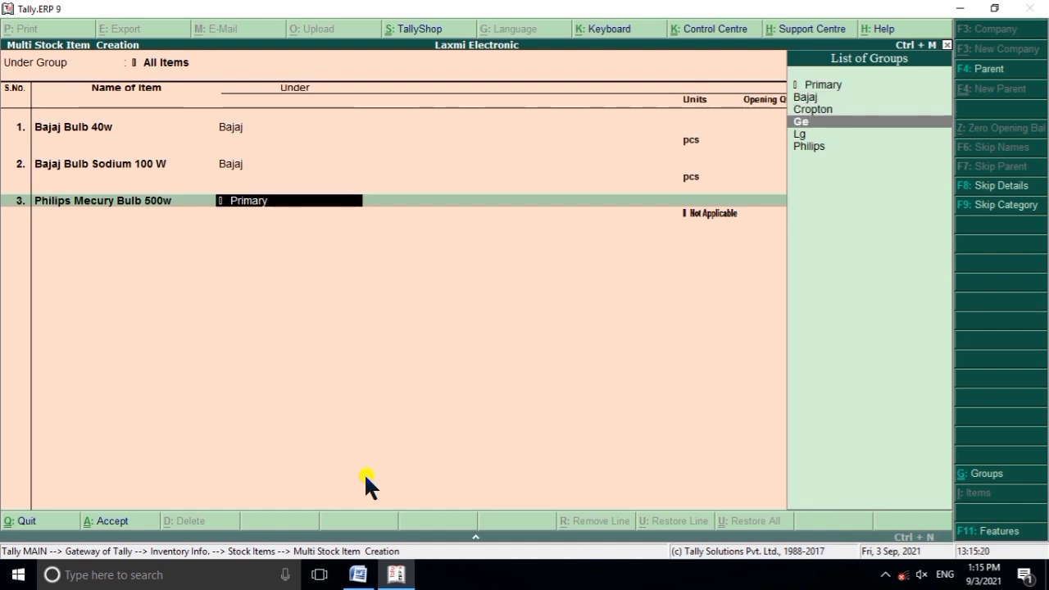
{"action": "key", "text": "Down"}
{"action": "key", "text": "Down"}
{"action": "key", "text": "Return"}
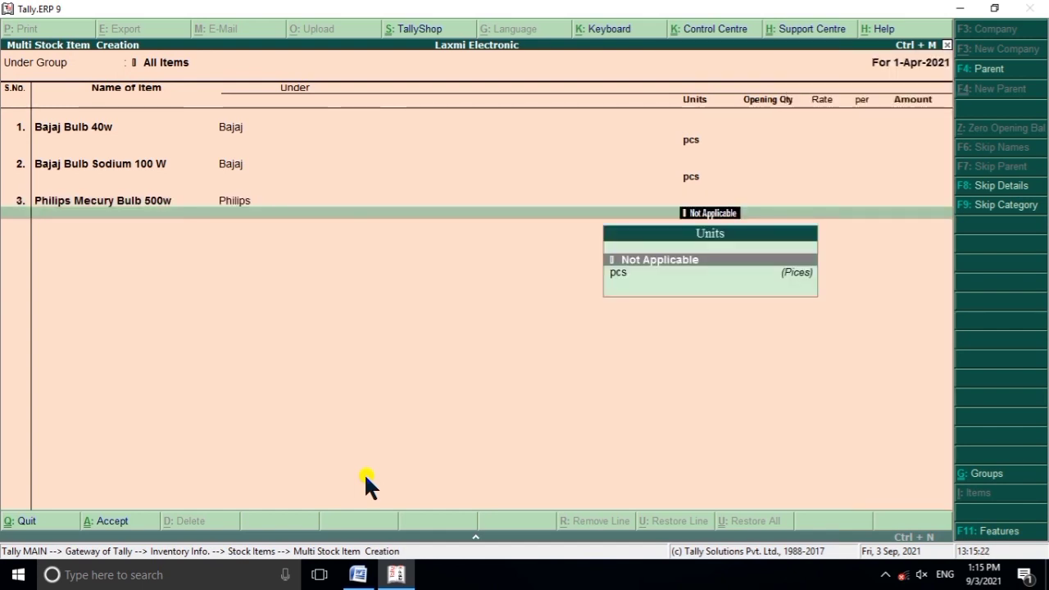
{"action": "key", "text": "Down"}
{"action": "key", "text": "Return"}
{"action": "key", "text": "Return"}
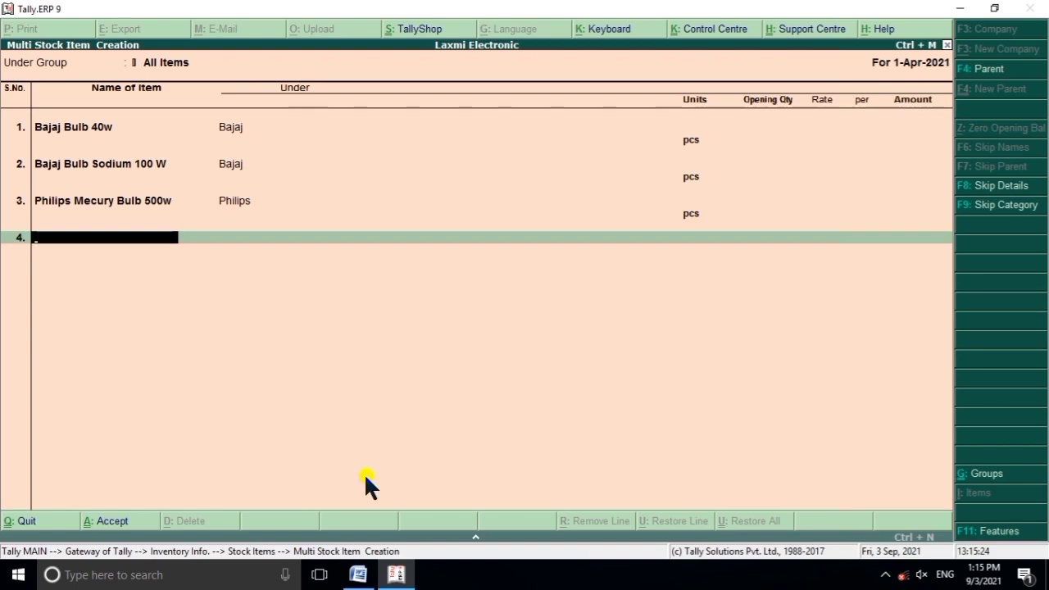
In Word, complete the L.G item of the 10th Sep purchase as Bulb 40 w and realign its row with the columns.
{"action": "left_click", "coordinate": [358, 574]}
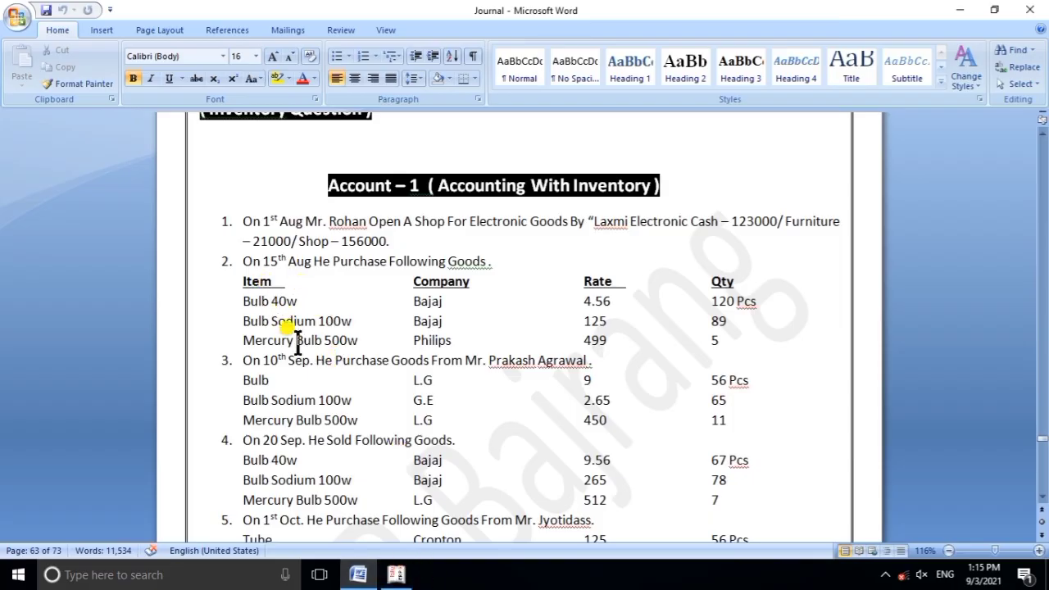
{"action": "scroll", "coordinate": [369, 320], "scroll_direction": "down", "scroll_amount": 1}
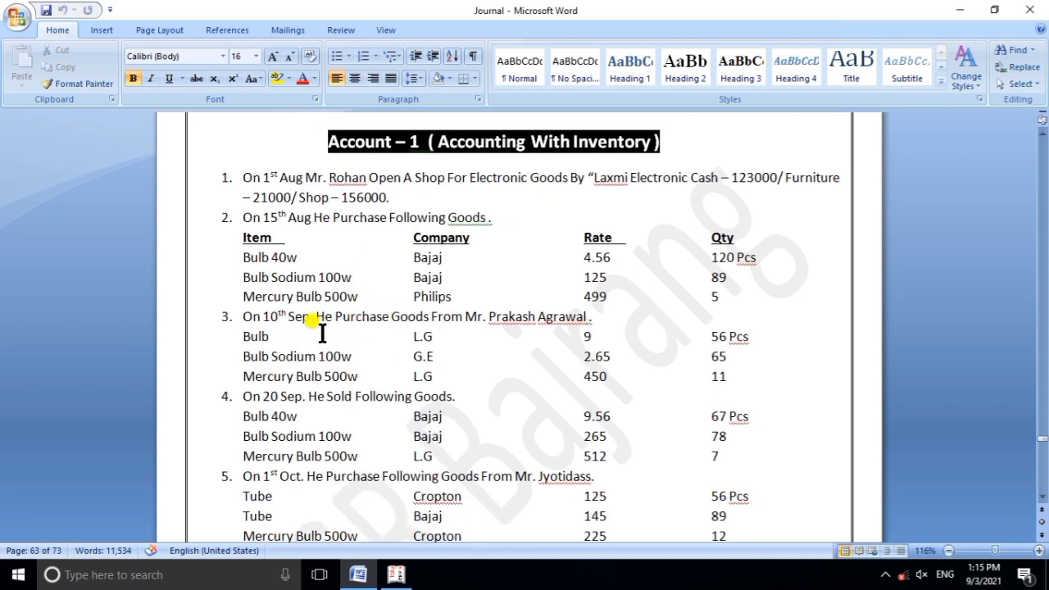
{"action": "left_click", "coordinate": [274, 336]}
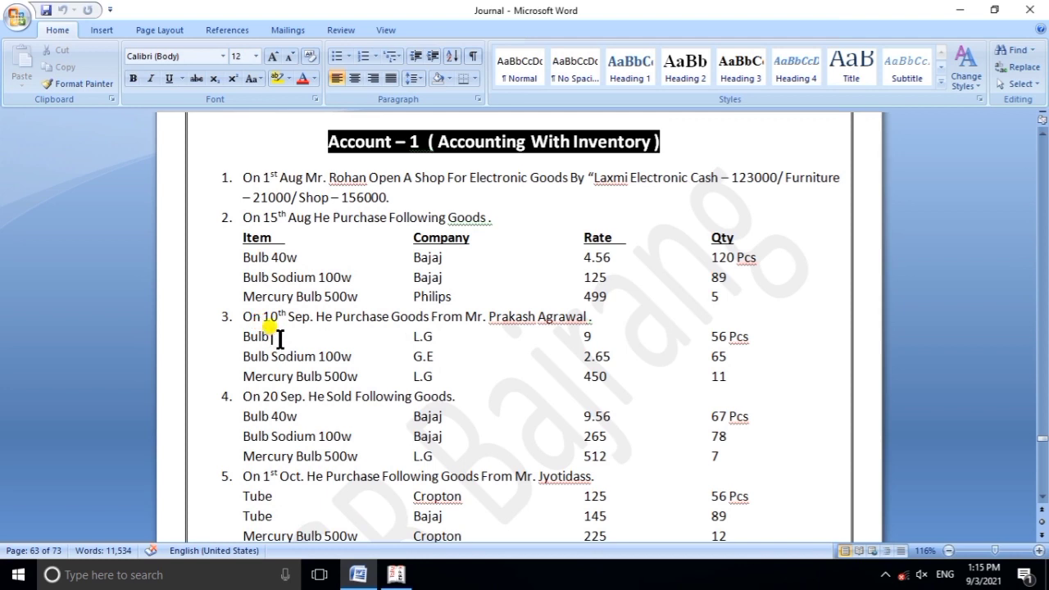
{"action": "type", "text": "4"}
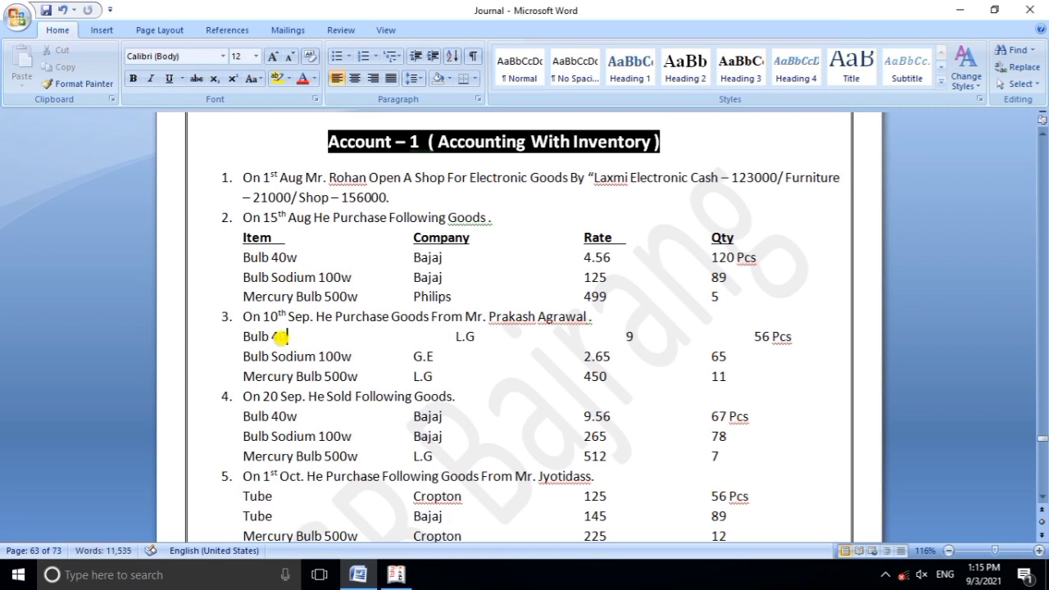
{"action": "type", "text": "0w"}
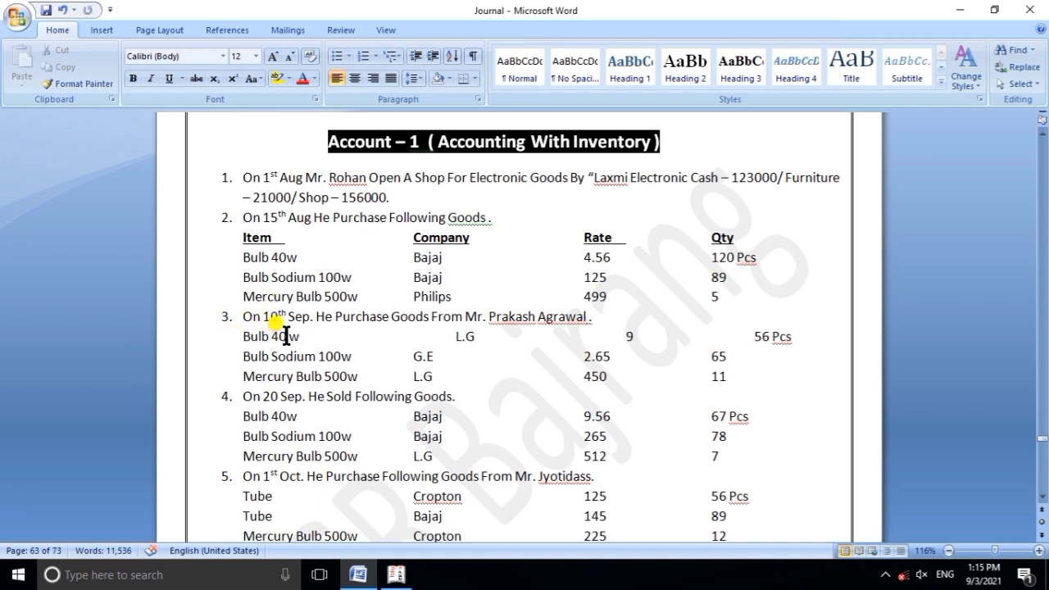
{"action": "left_click", "coordinate": [456, 336]}
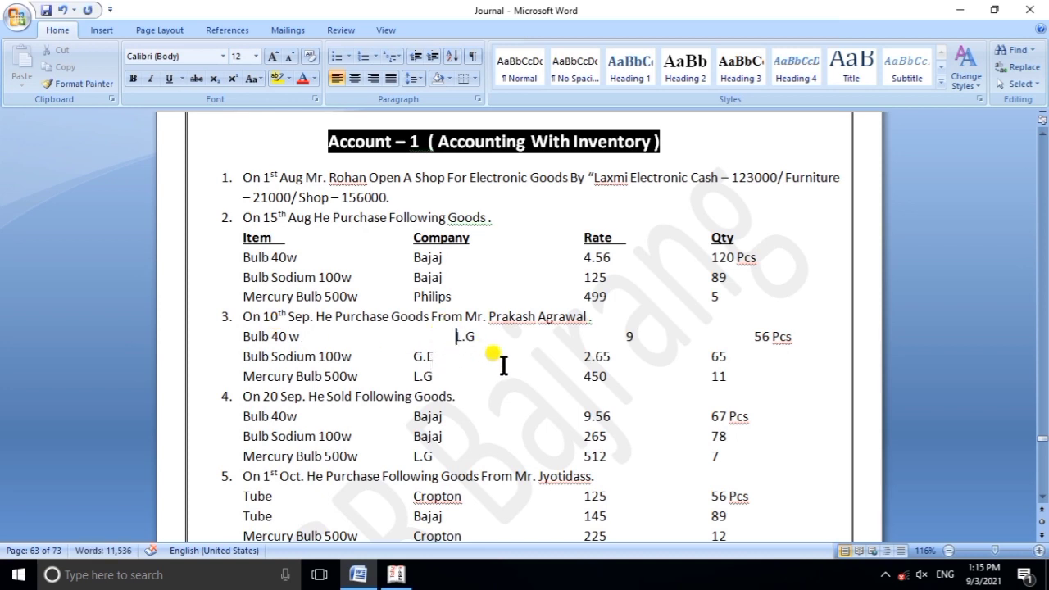
{"action": "key", "text": "BackSpace"}
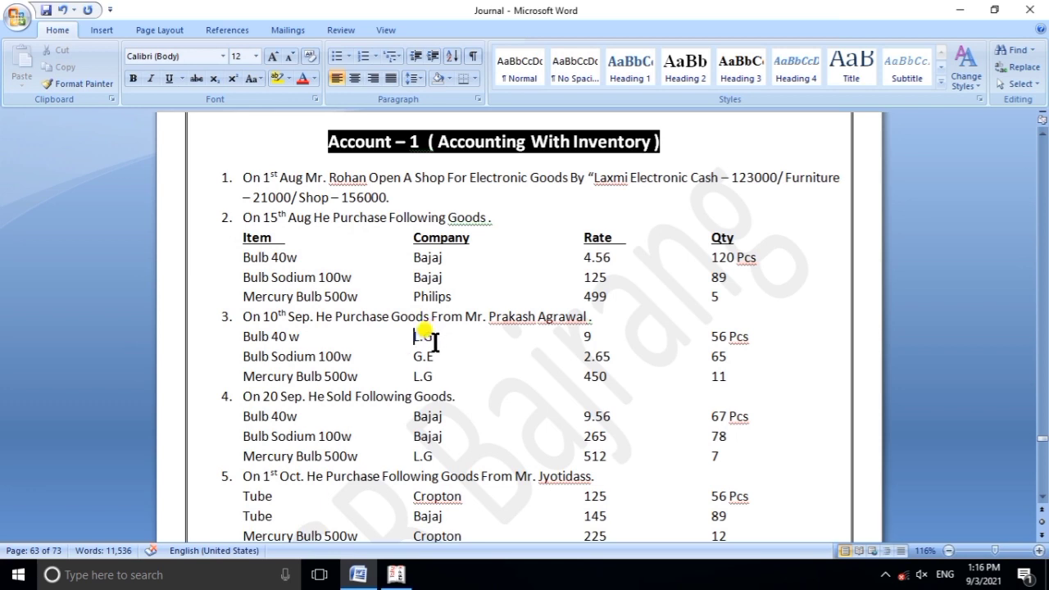
Switch to Tally.ERP 9 and name the fourth stock item Lg Bulb 40w.
{"action": "left_click", "coordinate": [396, 574]}
{"action": "type", "text": "Lg Bulb"}
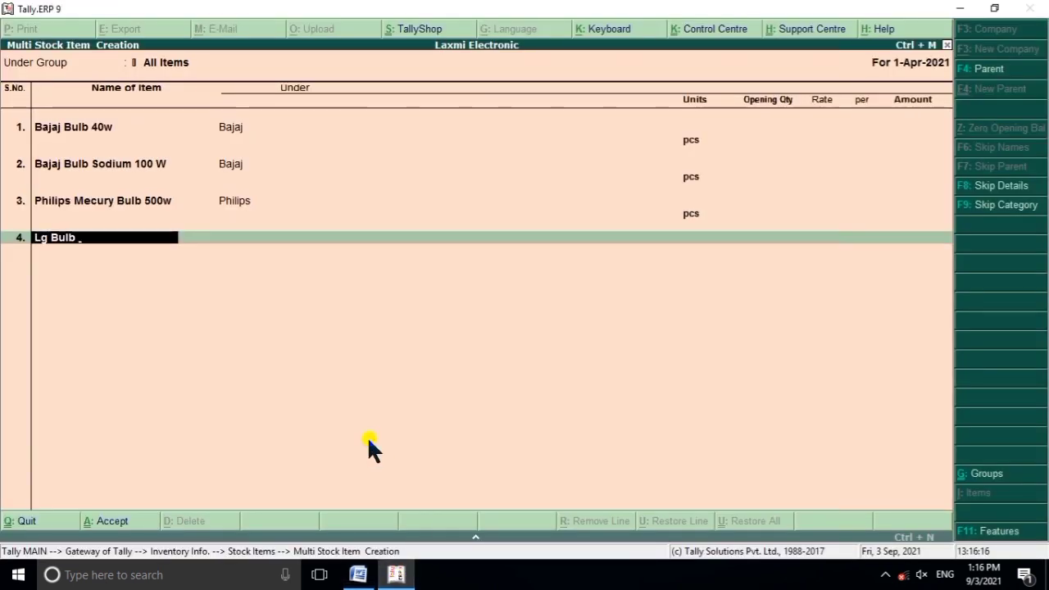
{"action": "type", "text": " 40"}
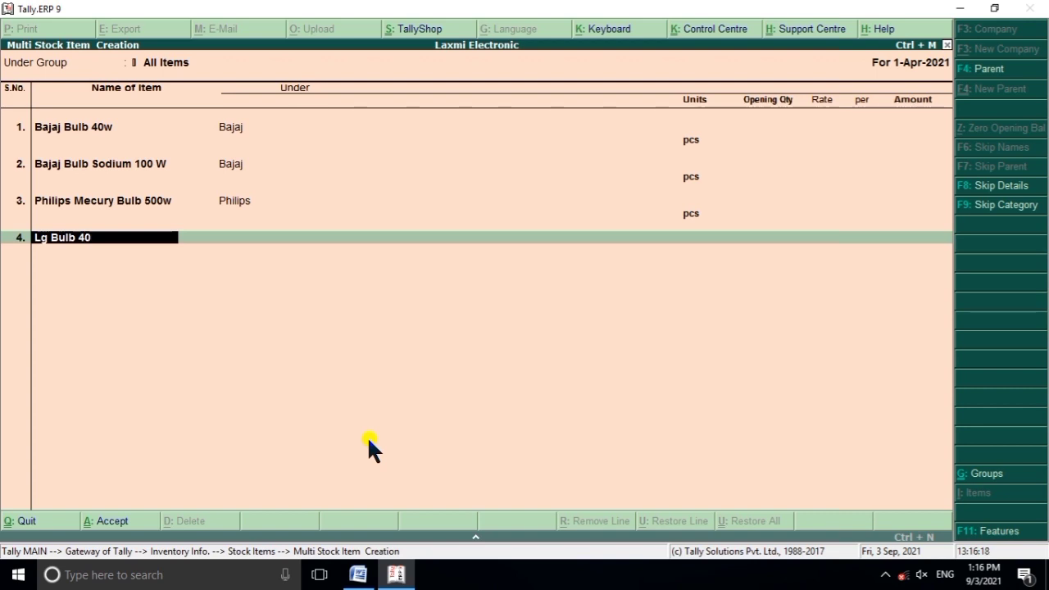
{"action": "type", "text": "w"}
{"action": "key", "text": "Return"}
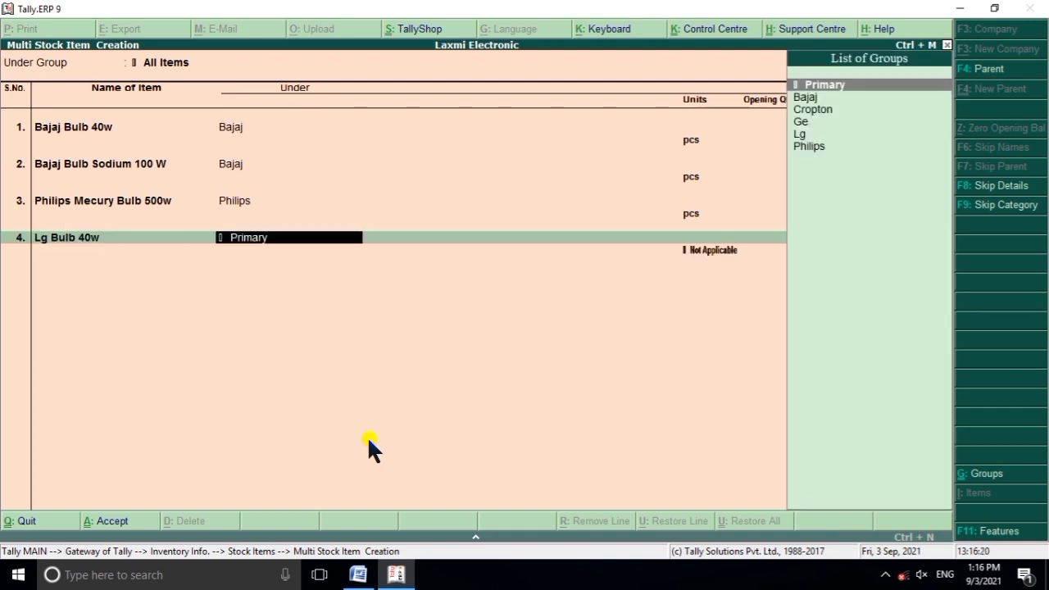
Place the Lg Bulb 40w item under the Lg group with the unit pcs, leaving the opening quantity empty.
{"action": "key", "text": "Down"}
{"action": "key", "text": "Down"}
{"action": "key", "text": "Down"}
{"action": "key", "text": "Down"}
{"action": "key", "text": "Return"}
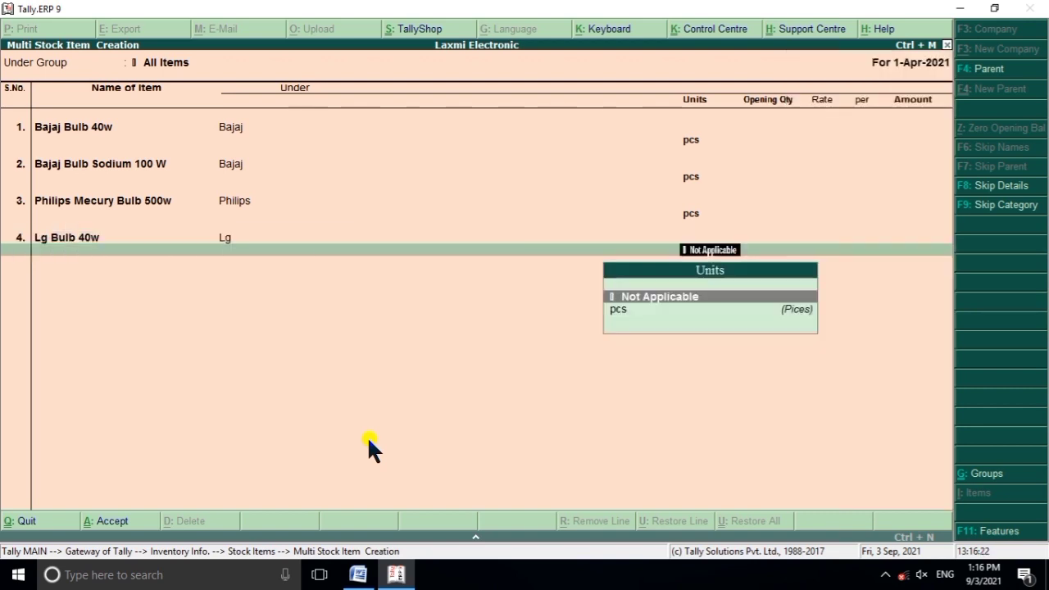
{"action": "key", "text": "Down"}
{"action": "key", "text": "Return"}
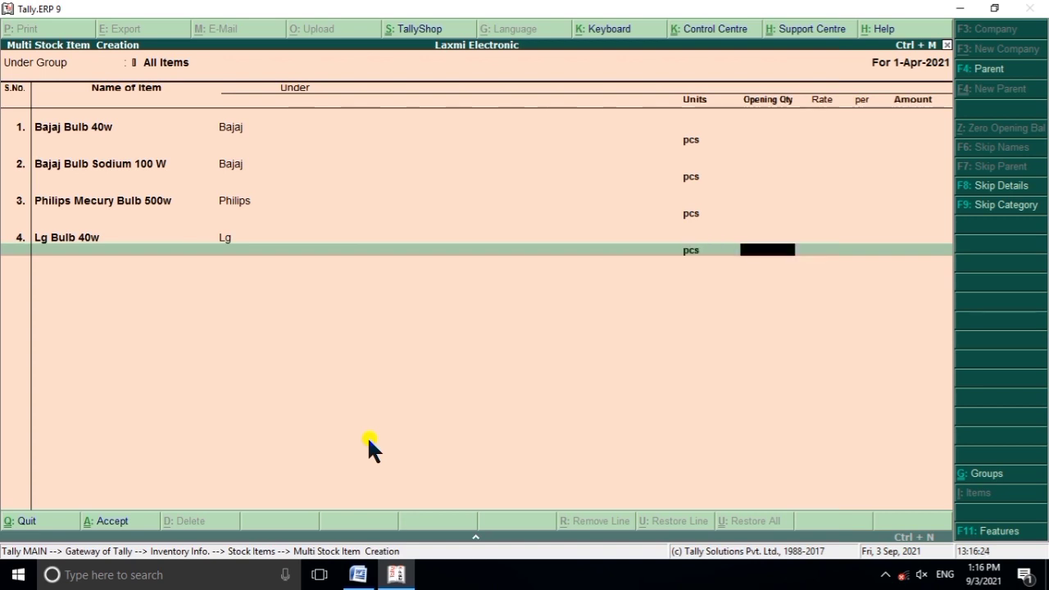
{"action": "key", "text": "Return"}
Check the G.E item of the 10th Sep purchase in Word and name the fifth stock item Ge Bulb Sodium 100w in Tally.ERP 9.
{"action": "left_click", "coordinate": [394, 575]}
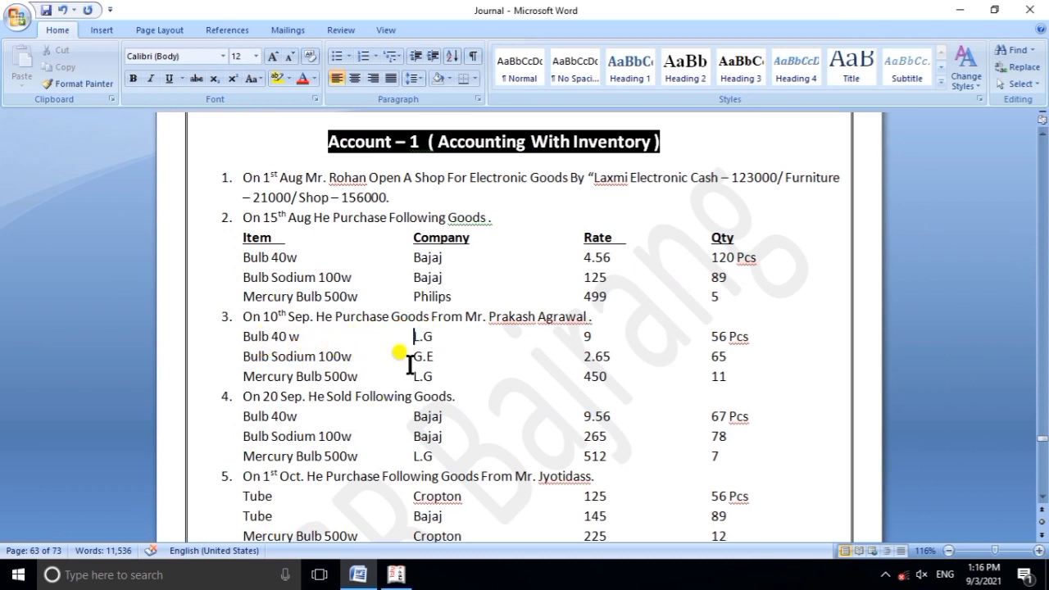
{"action": "left_click", "coordinate": [396, 576]}
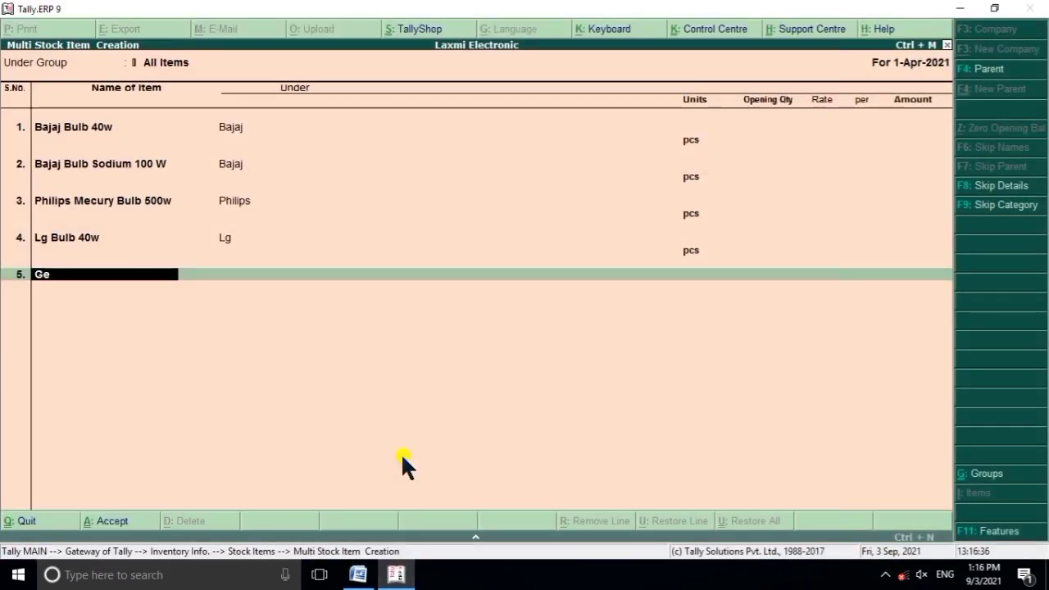
{"action": "type", "text": "Ge Bulb Sodium 100w"}
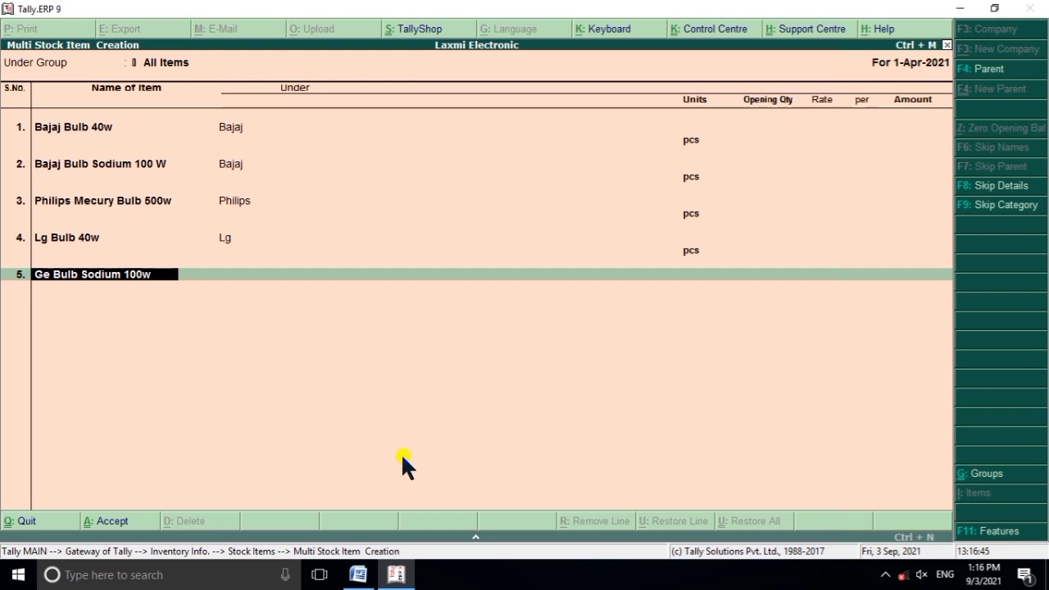
{"action": "key", "text": "Return"}
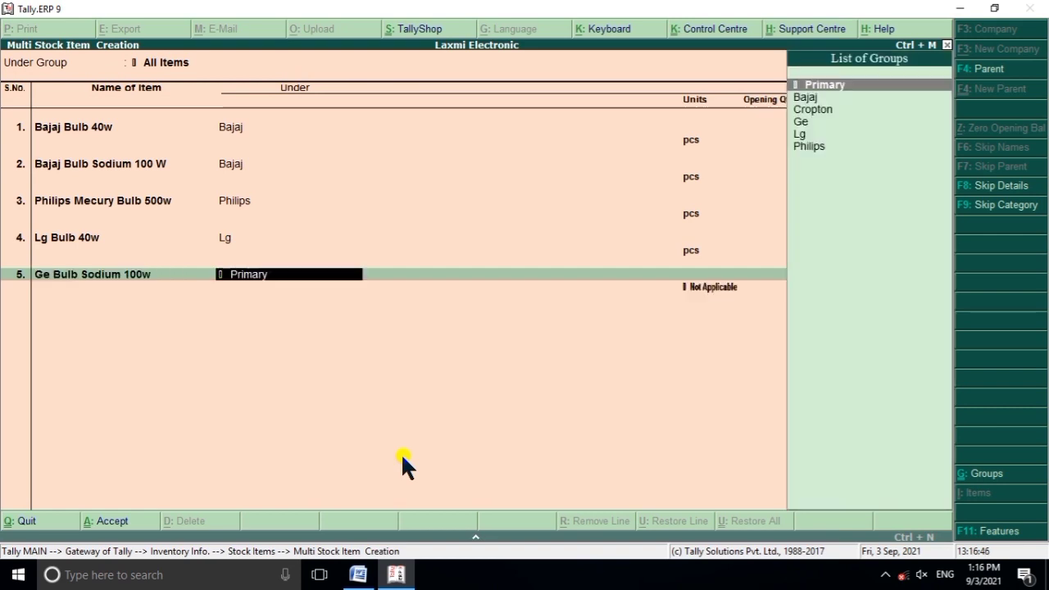
Place the Ge Bulb Sodium 100w item under the Ge group with the unit pcs, leaving the opening quantity empty.
{"action": "key", "text": "Down"}
{"action": "key", "text": "Down"}
{"action": "key", "text": "Down"}
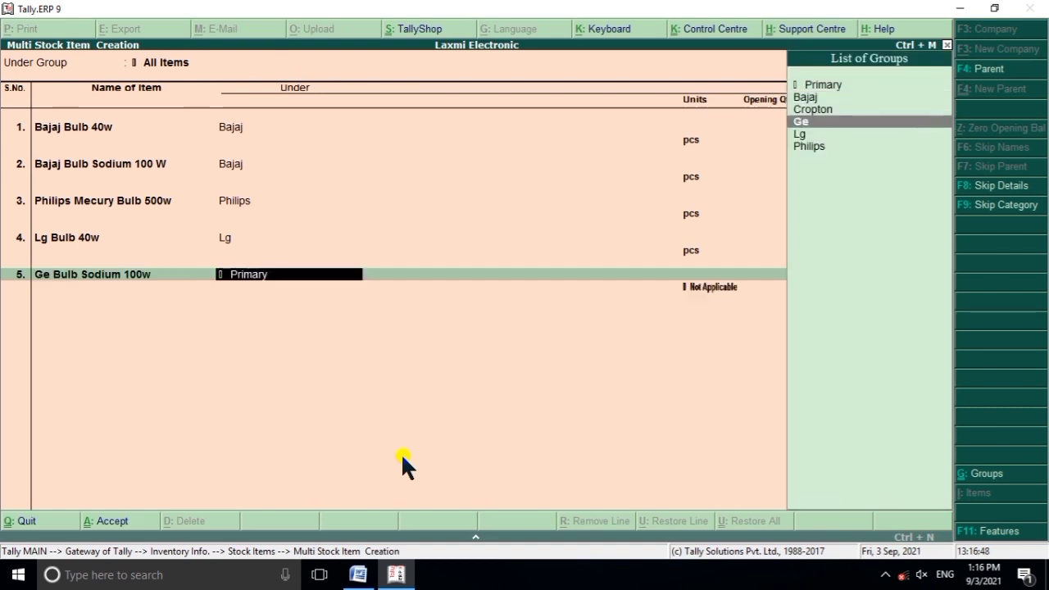
{"action": "key", "text": "Return"}
{"action": "key", "text": "Down"}
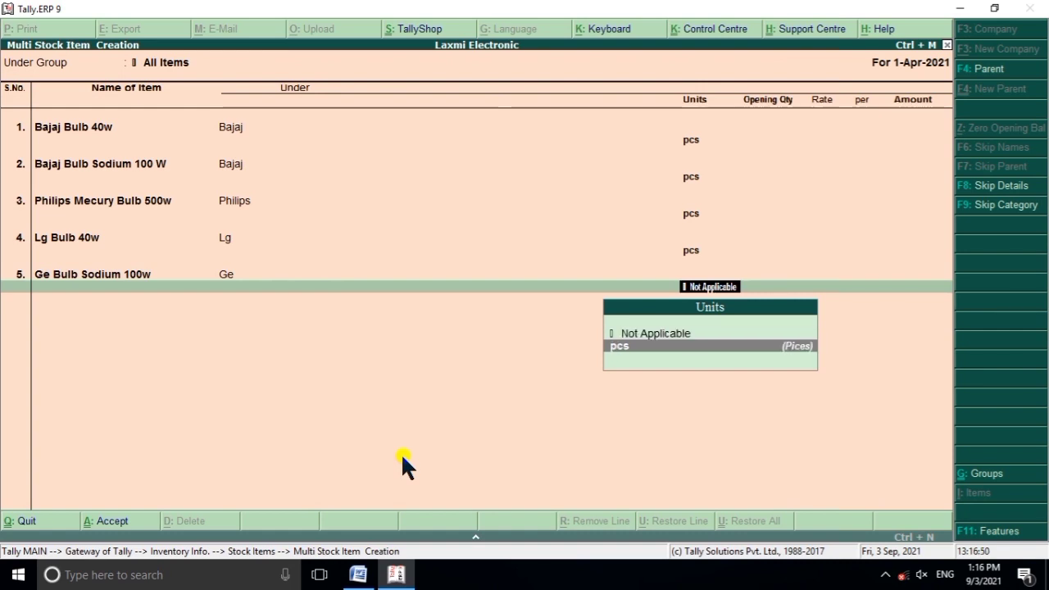
{"action": "key", "text": "Return"}
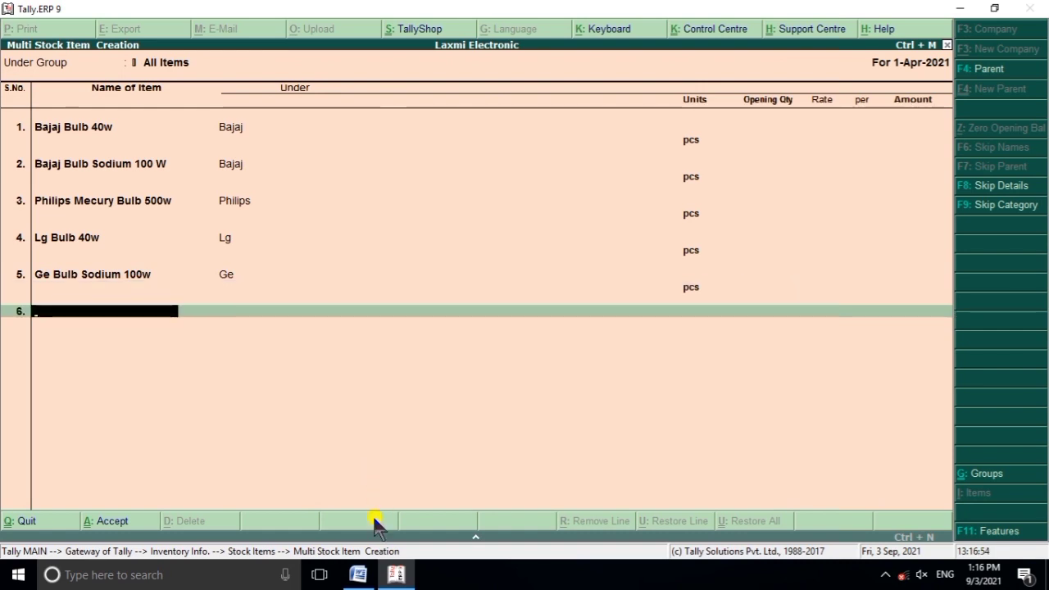
Check the last item of the 10th Sep purchase in Word and name the sixth stock item Lg Mercury Bulb 500w in Tally.ERP 9.
{"action": "left_click", "coordinate": [358, 574]}
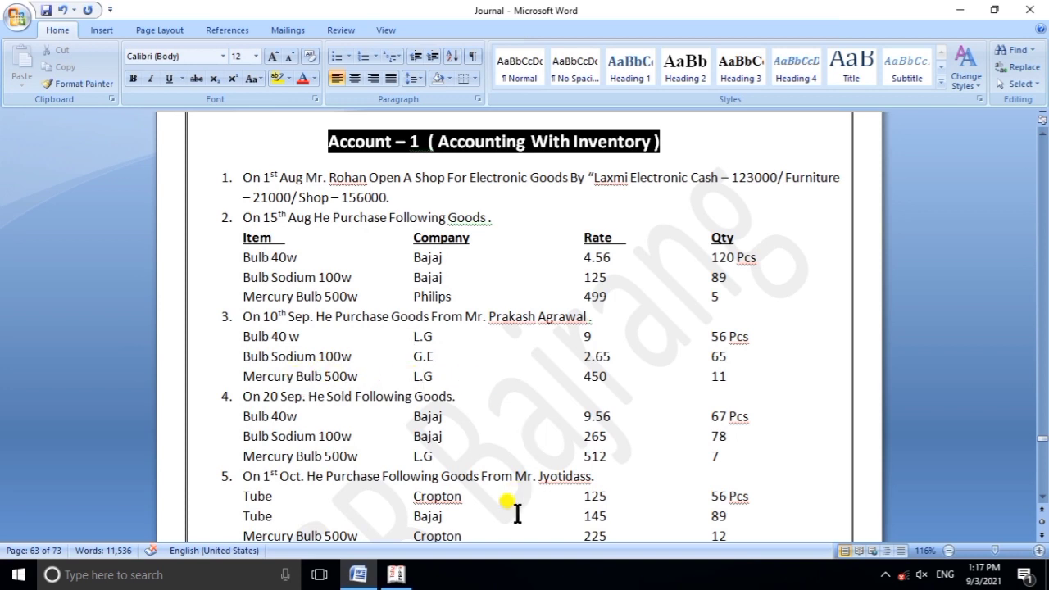
{"action": "left_click", "coordinate": [394, 575]}
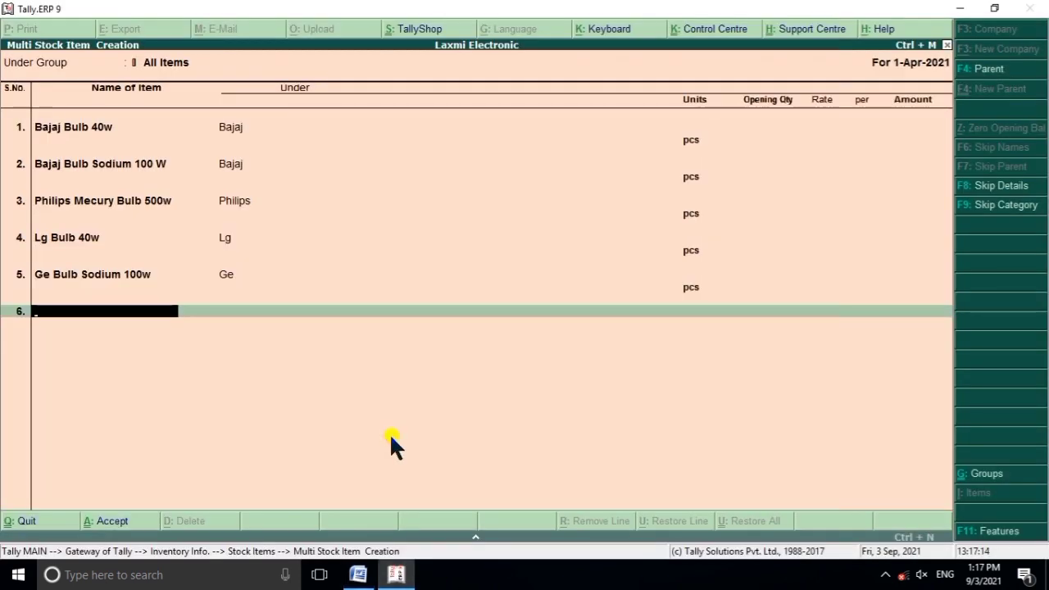
{"action": "type", "text": "Lg Mercury Bulb"}
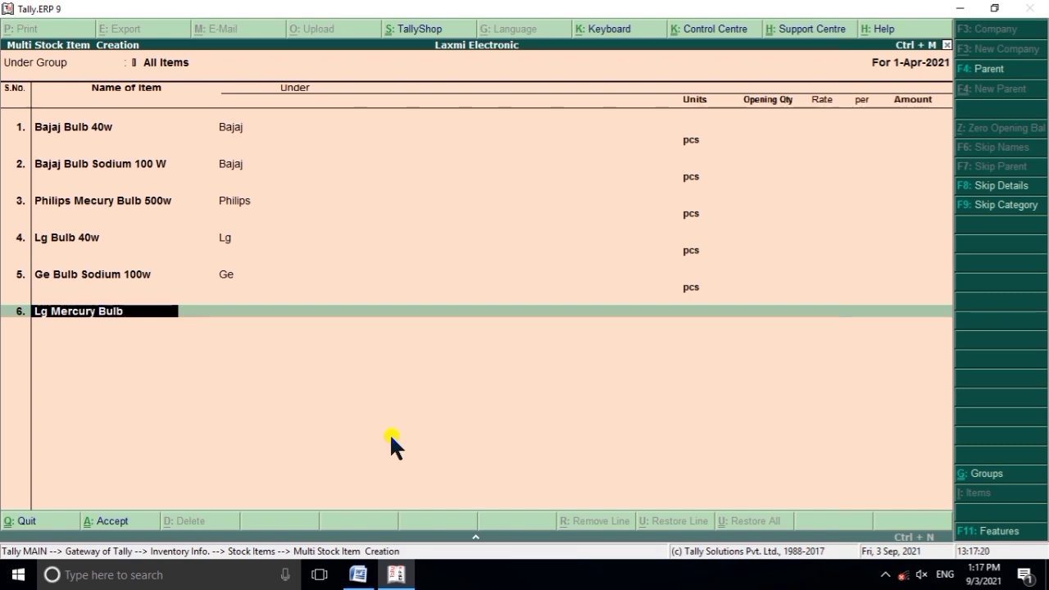
{"action": "type", "text": " 500w"}
{"action": "key", "text": "Return"}
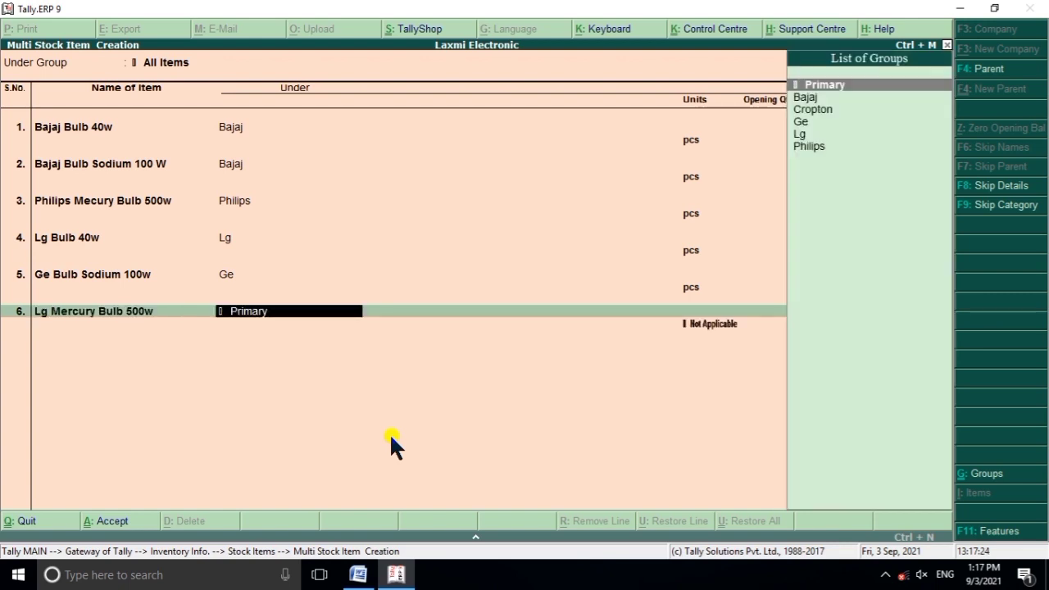
Place the Lg Mercury Bulb 500w item under the Lg group with the unit pcs, leaving the opening quantity empty.
{"action": "key", "text": "Down"}
{"action": "key", "text": "Down"}
{"action": "key", "text": "Down"}
{"action": "key", "text": "Down"}
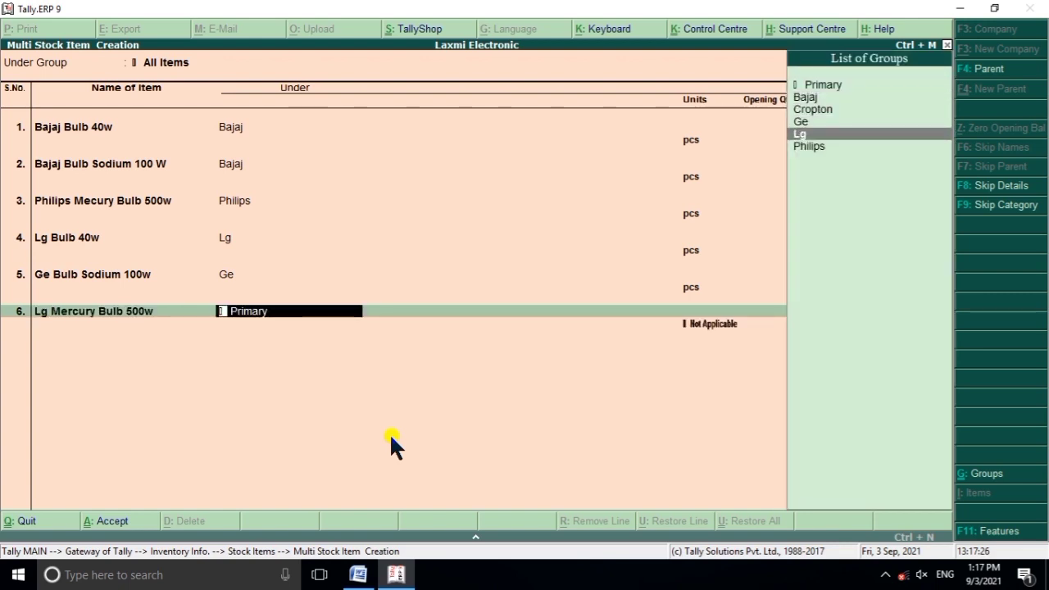
{"action": "key", "text": "Return"}
{"action": "key", "text": "Down"}
{"action": "key", "text": "Return"}
{"action": "key", "text": "Return"}
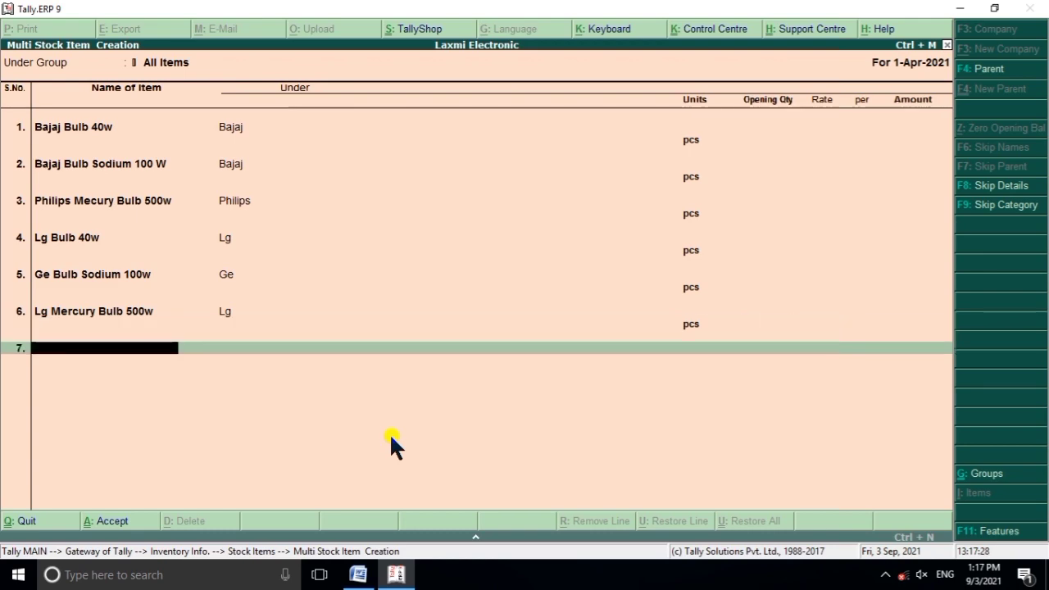
Check the 1st Oct purchase in Word and name the seventh stock item Cropton Tube in Tally.ERP 9.
{"action": "left_click", "coordinate": [394, 576]}
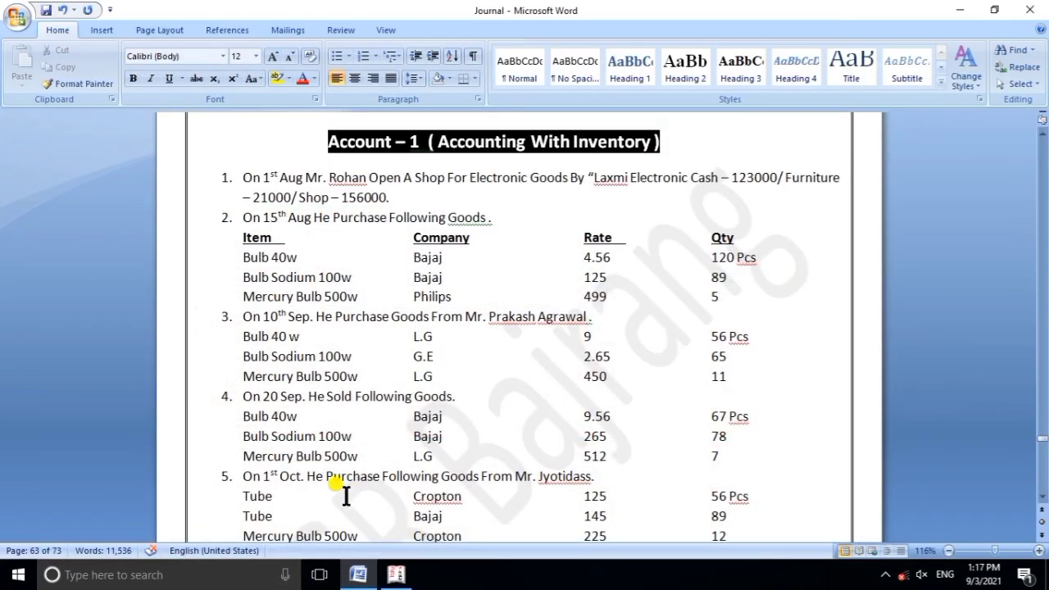
{"action": "scroll", "coordinate": [344, 497], "scroll_direction": "down", "scroll_amount": 2}
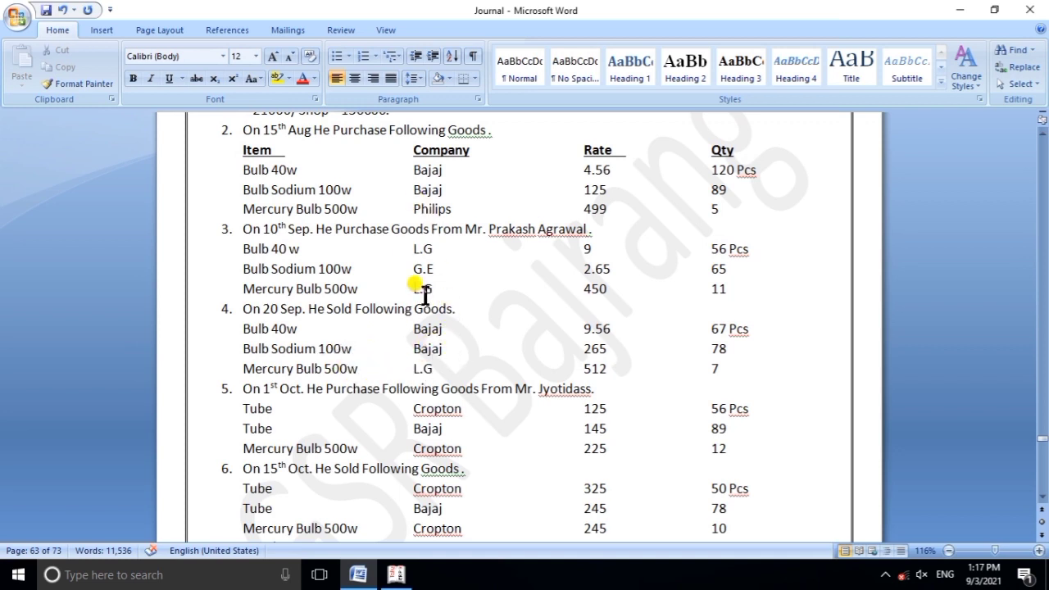
{"action": "scroll", "coordinate": [424, 295], "scroll_direction": "down", "scroll_amount": 2}
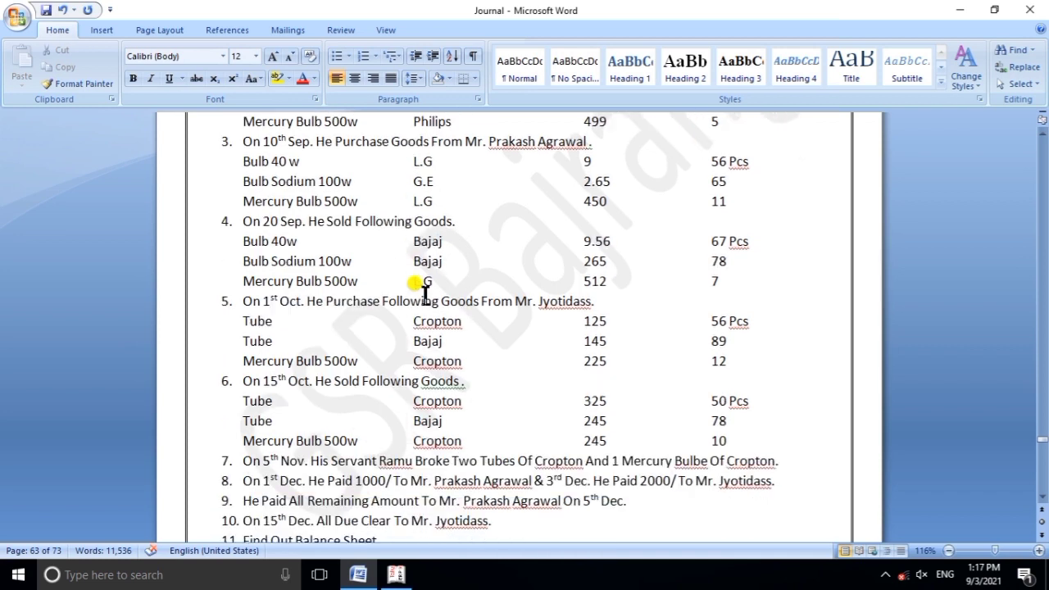
{"action": "scroll", "coordinate": [425, 295], "scroll_direction": "down", "scroll_amount": 1}
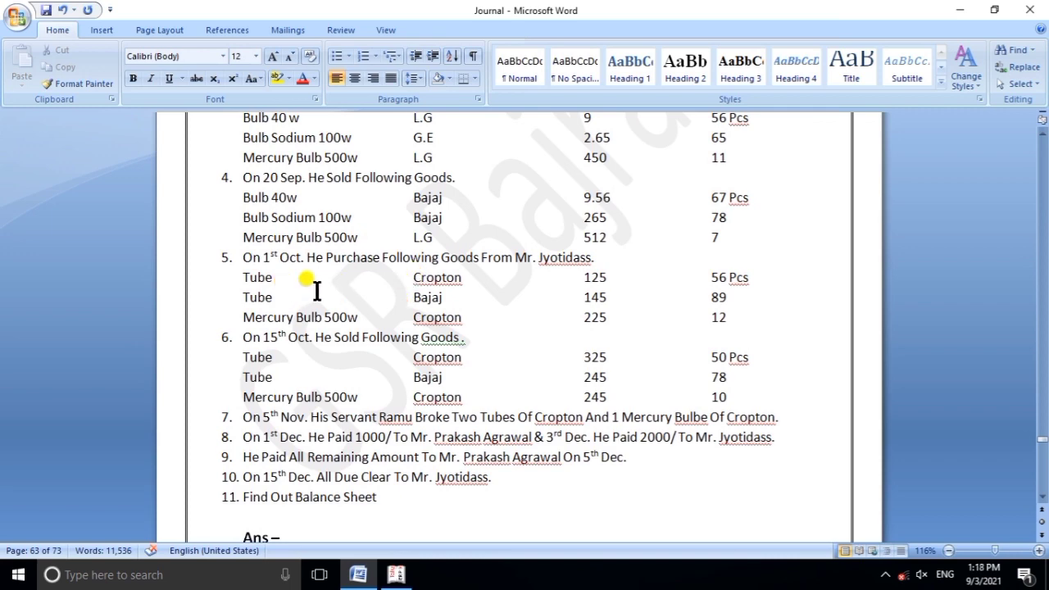
{"action": "left_click", "coordinate": [396, 574]}
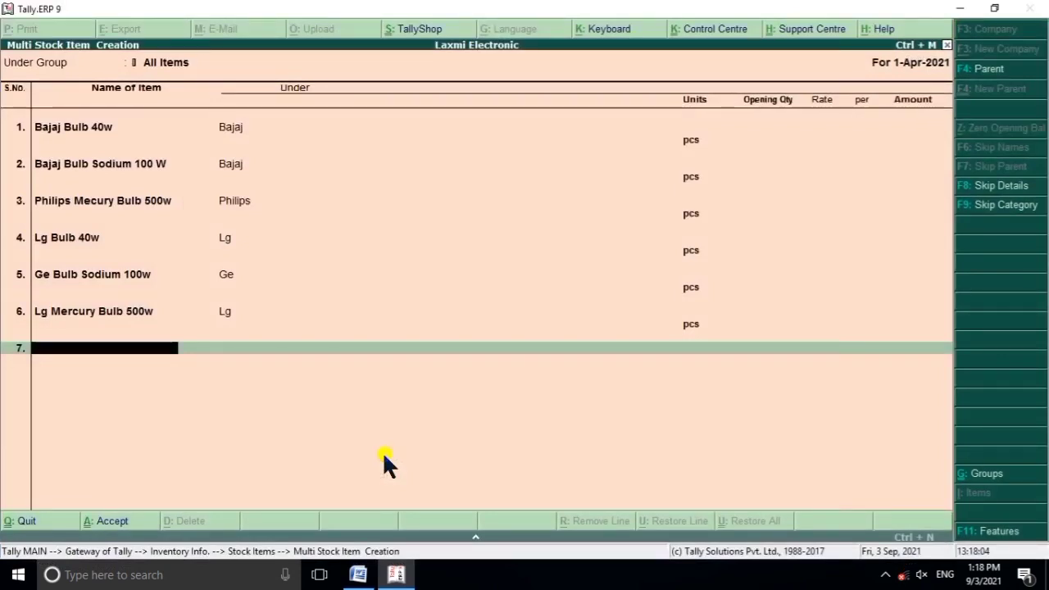
{"action": "type", "text": "Cro"}
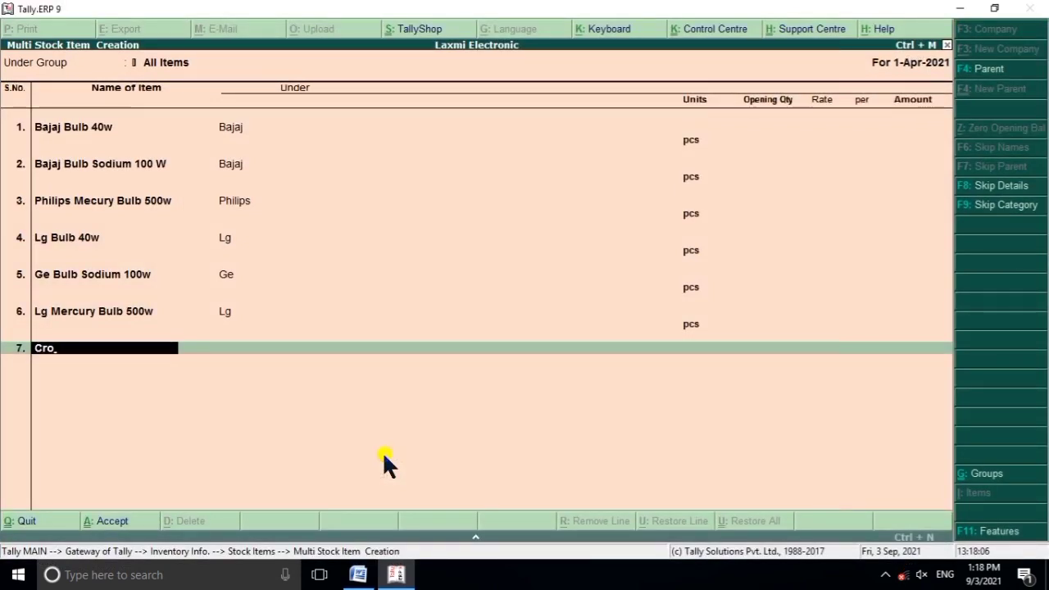
{"action": "type", "text": "pton Tu"}
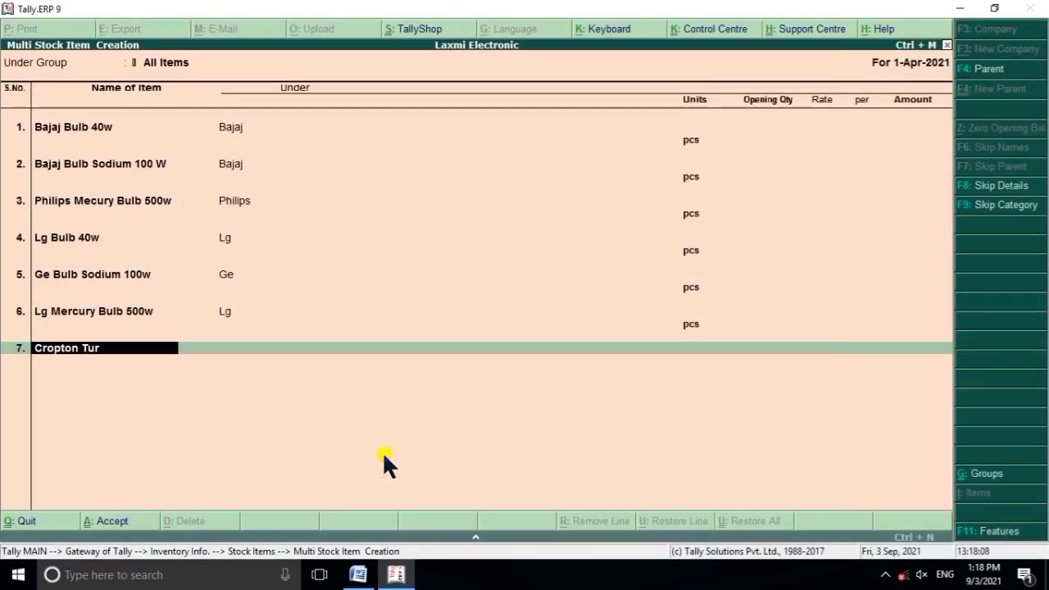
{"action": "type", "text": "be"}
{"action": "key", "text": "Return"}
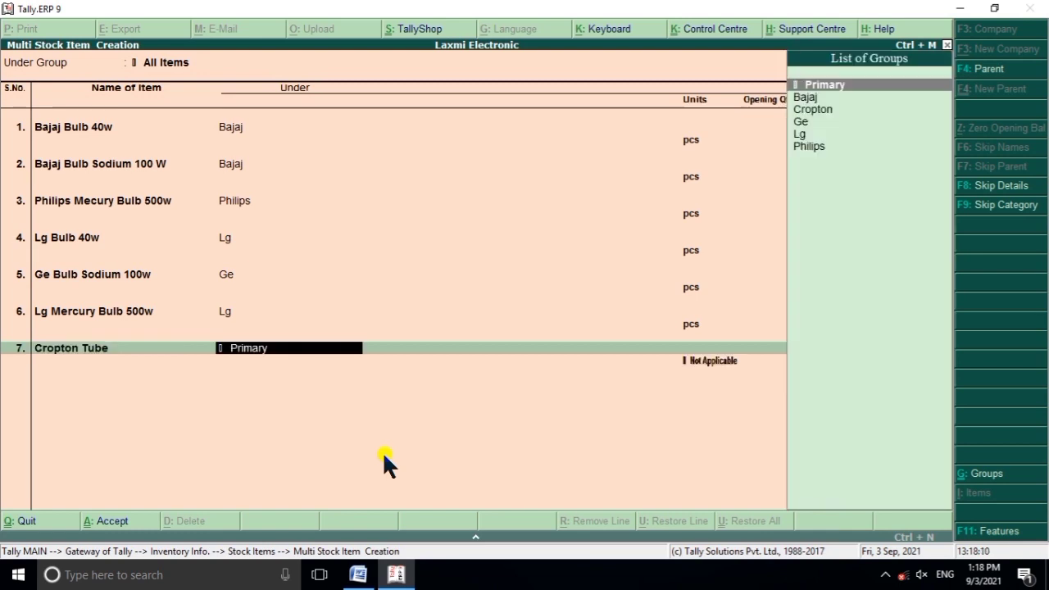
Place the Cropton Tube item under the Cropton group with the unit pcs, leaving the opening quantity empty.
{"action": "key", "text": "Down"}
{"action": "key", "text": "Down"}
{"action": "key", "text": "Down"}
{"action": "key", "text": "Up"}
{"action": "key", "text": "Return"}
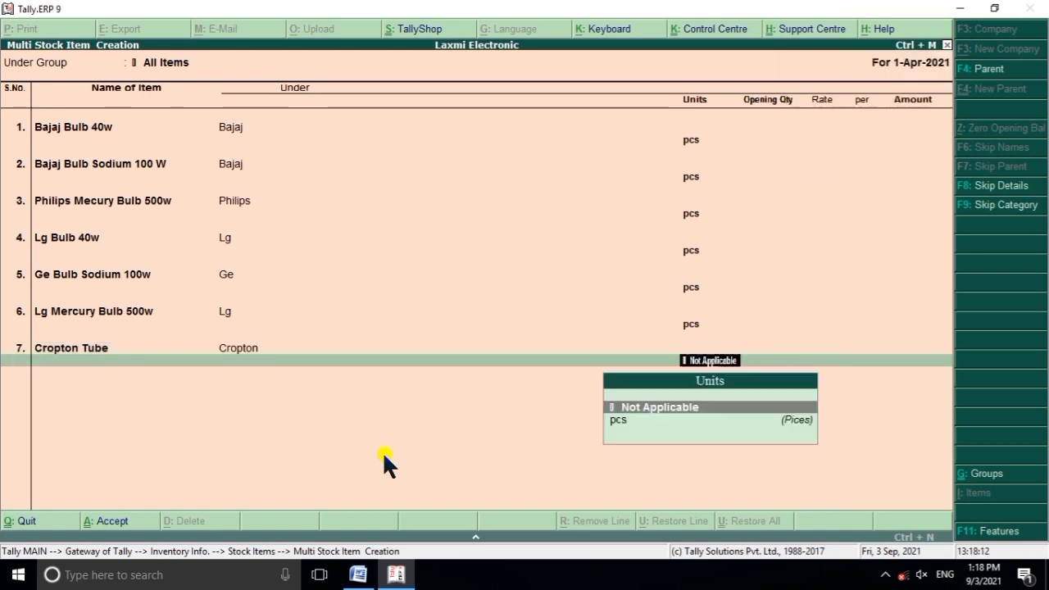
{"action": "key", "text": "Down"}
{"action": "key", "text": "Return"}
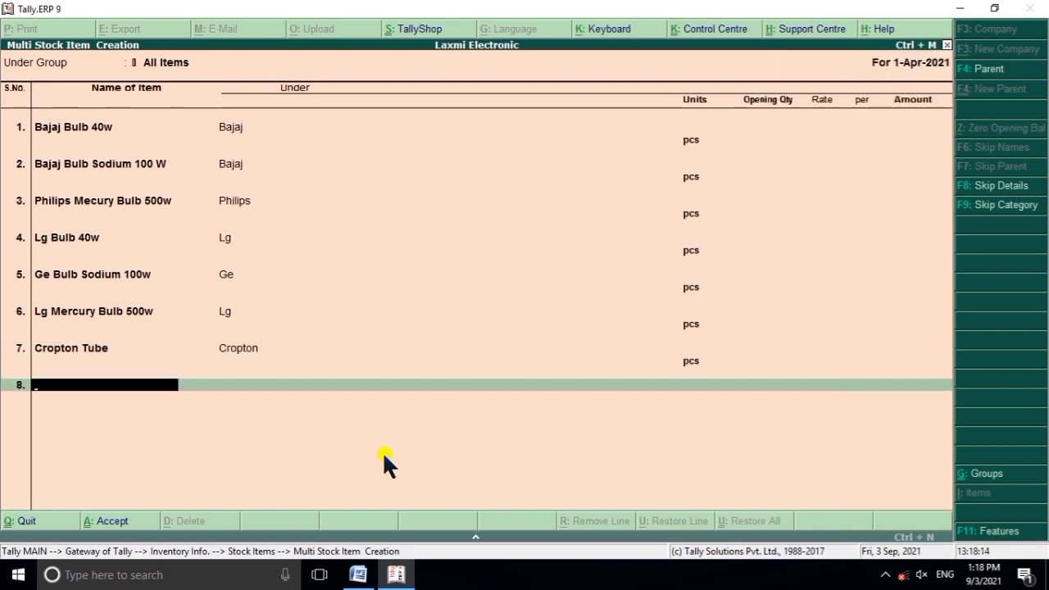
Check the second item of the 1st Oct purchase in Word and name the eighth stock item Bajaj Tube in Tally.ERP 9.
{"action": "left_click", "coordinate": [396, 574]}
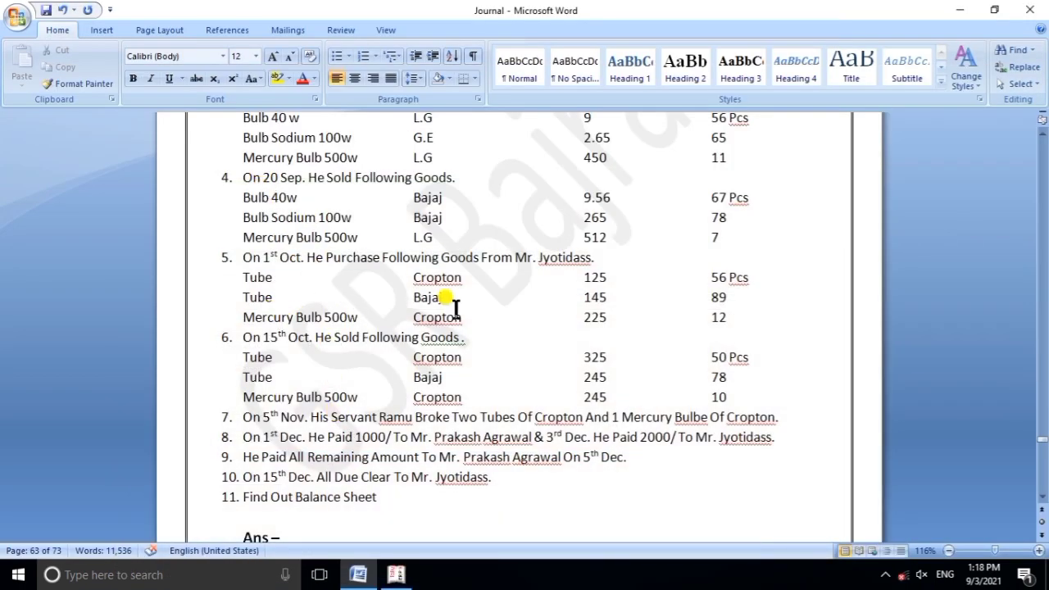
{"action": "left_click", "coordinate": [399, 576]}
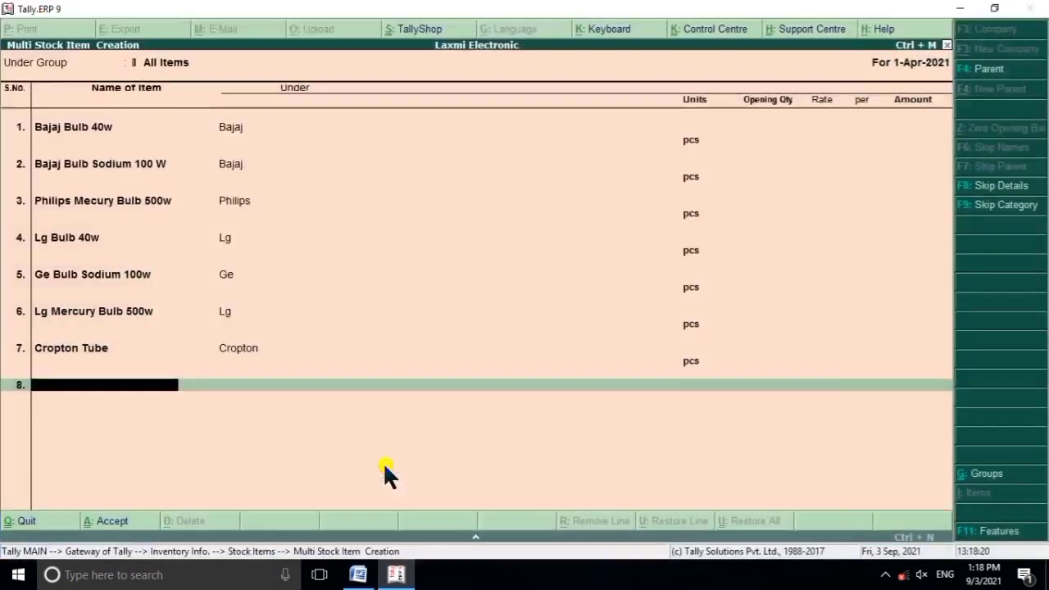
{"action": "type", "text": "Bajaj"}
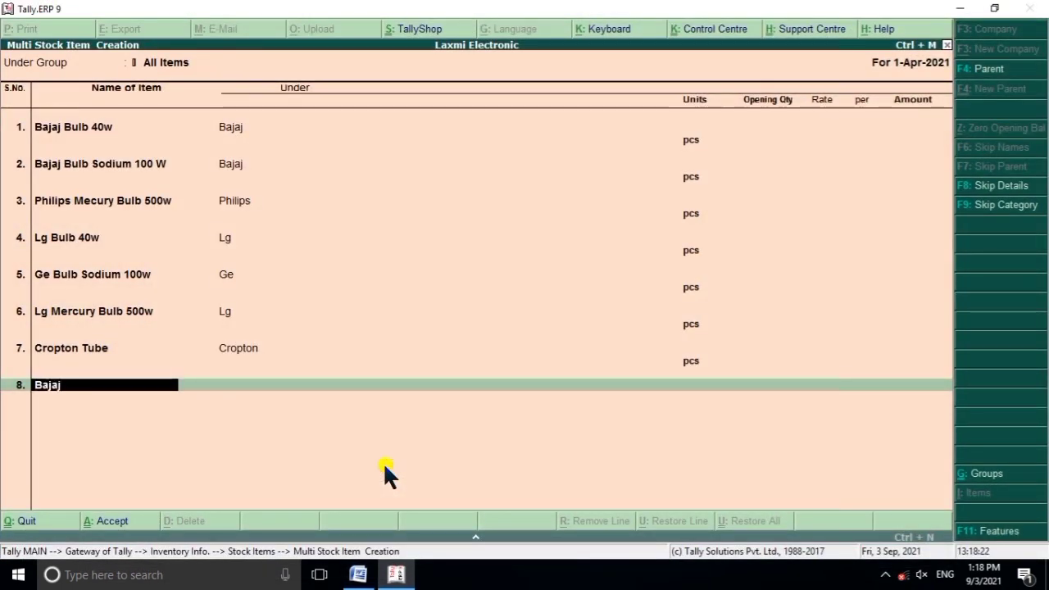
{"action": "type", "text": " Tube"}
{"action": "key", "text": "Return"}
Place the Bajaj Tube item under the Bajaj group with the unit pcs, leaving the opening quantity empty.
{"action": "key", "text": "Down"}
{"action": "key", "text": "Down"}
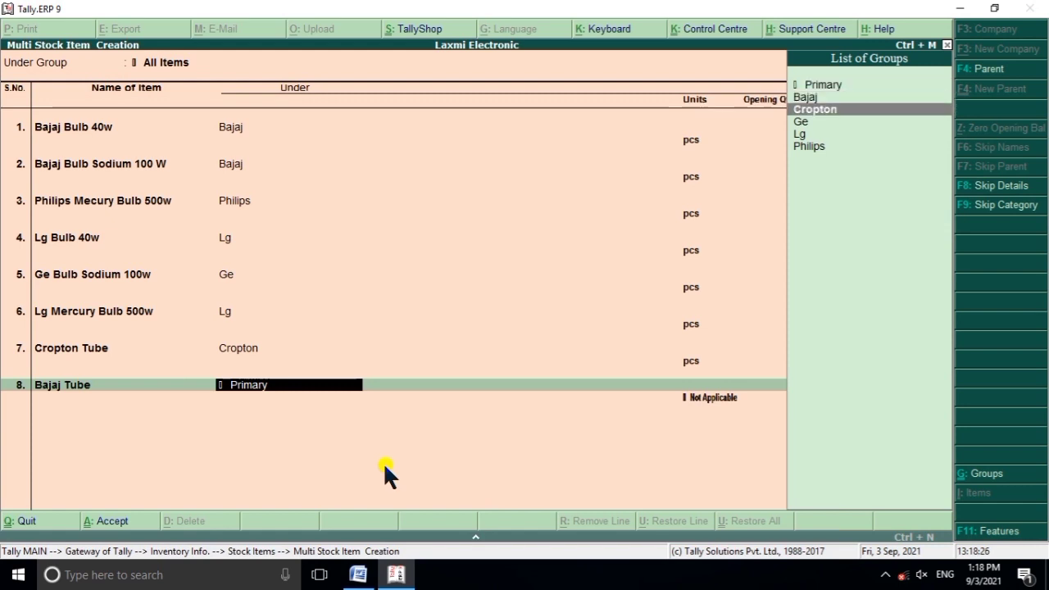
{"action": "key", "text": "Up"}
{"action": "key", "text": "Return"}
{"action": "key", "text": "Down"}
{"action": "key", "text": "Return"}
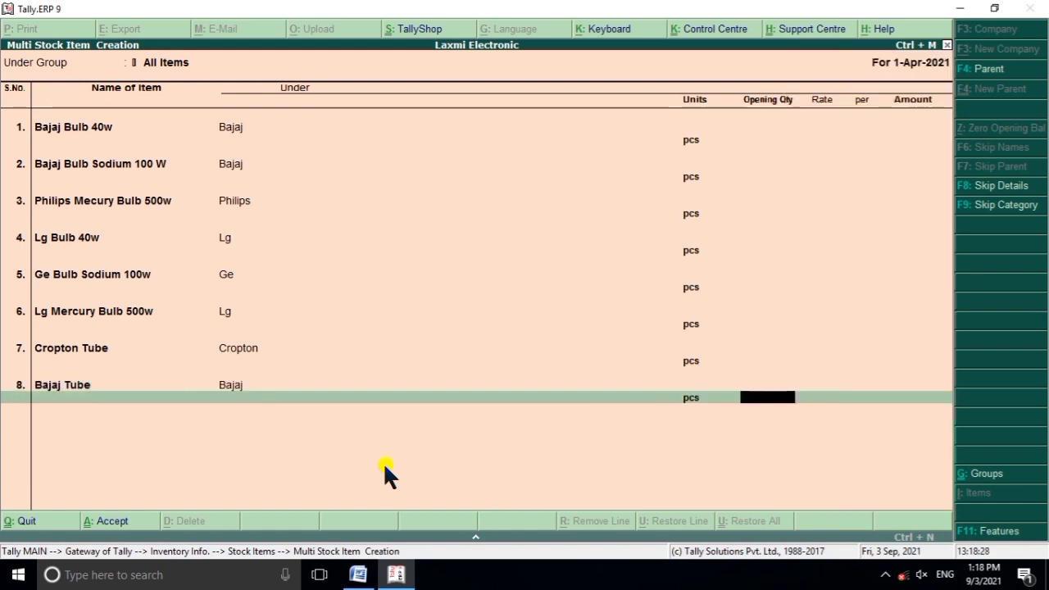
{"action": "key", "text": "Return"}
Check the third item of the 1st Oct purchase in Word and name the ninth stock item Cropton Mercury Bulb 500w in Tally.ERP 9.
{"action": "left_click", "coordinate": [358, 574]}
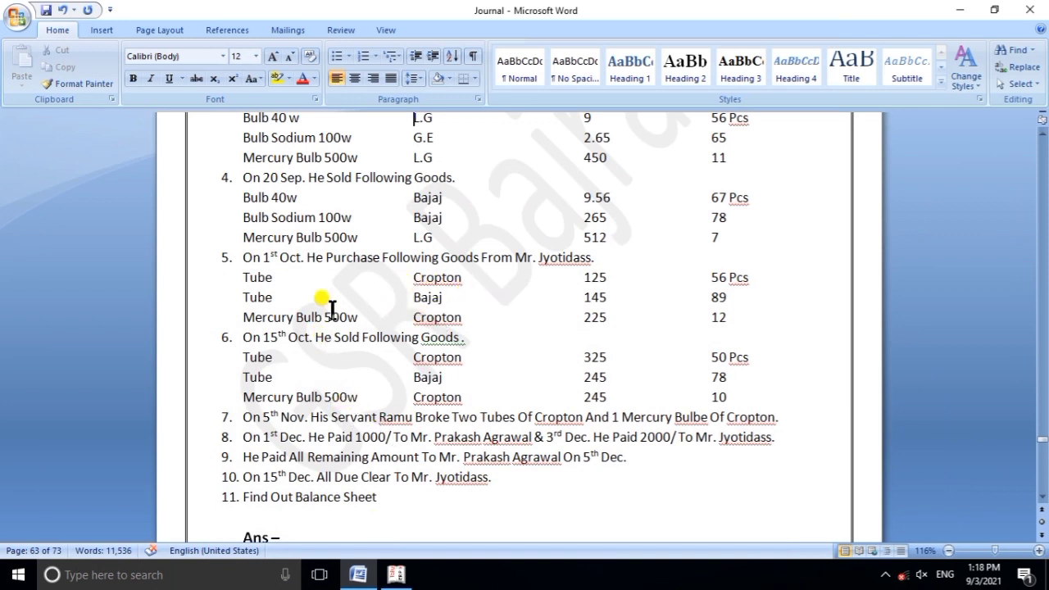
{"action": "left_click", "coordinate": [395, 575]}
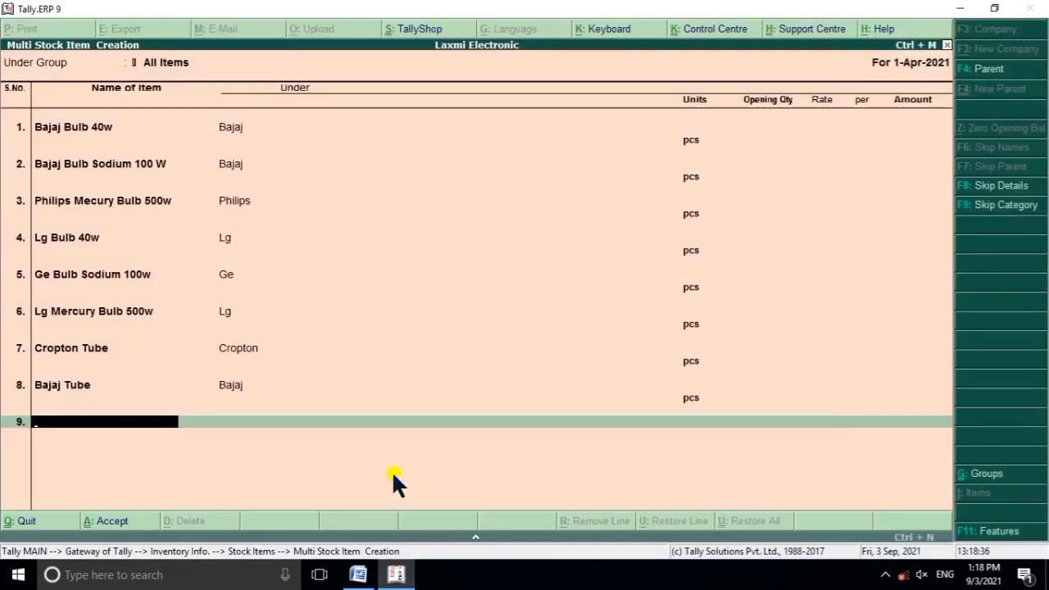
{"action": "type", "text": "Cropto"}
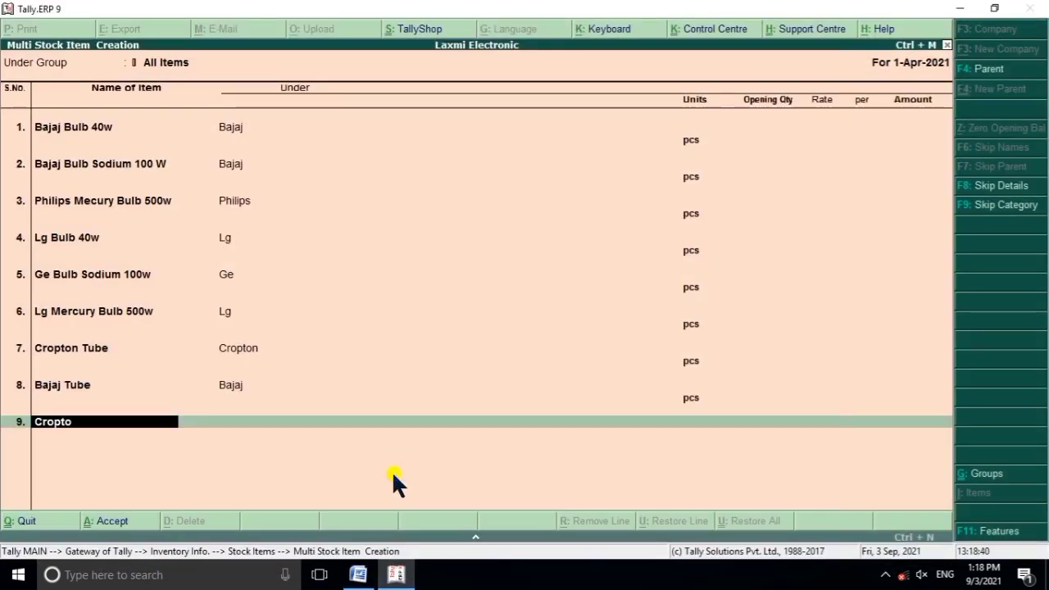
{"action": "type", "text": "n Mercur"}
{"action": "key", "text": "BackSpace"}
{"action": "key", "text": "BackSpace"}
{"action": "type", "text": "cury Bulb"}
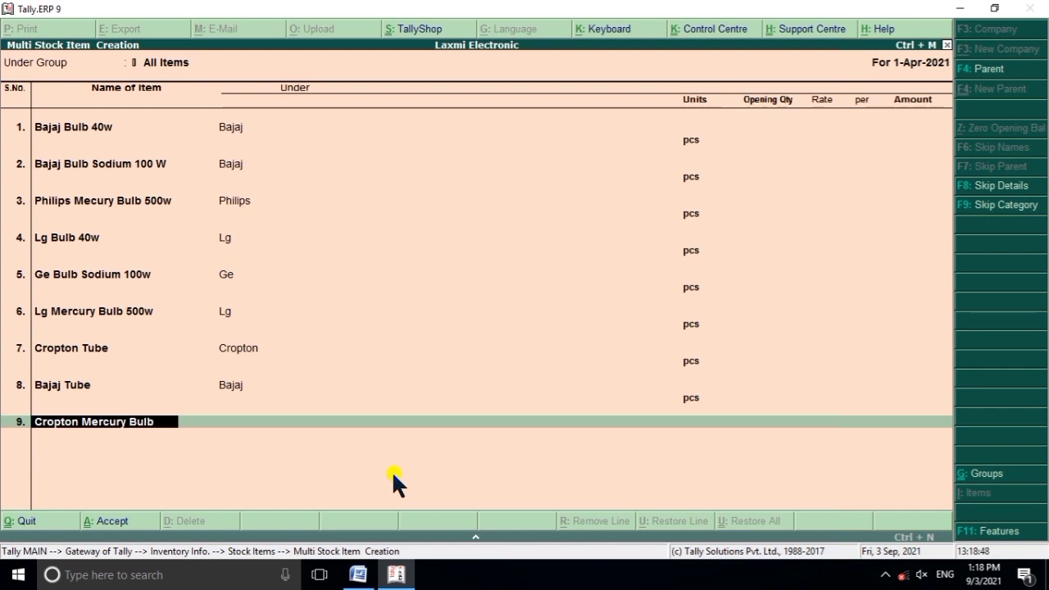
{"action": "type", "text": " 500w"}
{"action": "key", "text": "Return"}
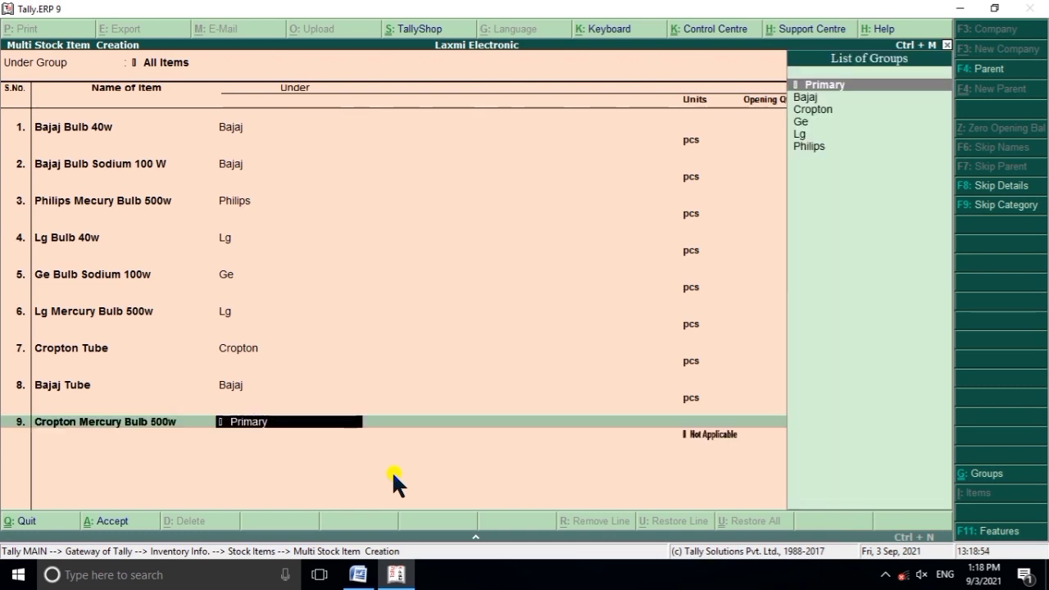
Place the Cropton Mercury Bulb 500w item under the Cropton group with the unit pcs, leaving the opening quantity empty.
{"action": "key", "text": "Down"}
{"action": "key", "text": "Down"}
{"action": "key", "text": "Return"}
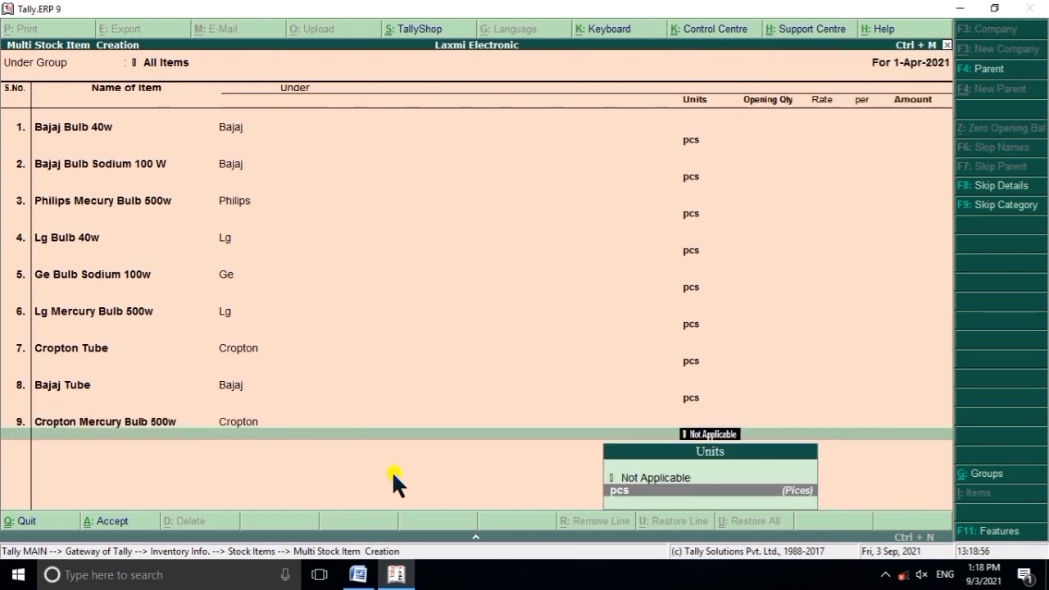
{"action": "key", "text": "Return"}
{"action": "key", "text": "Return"}
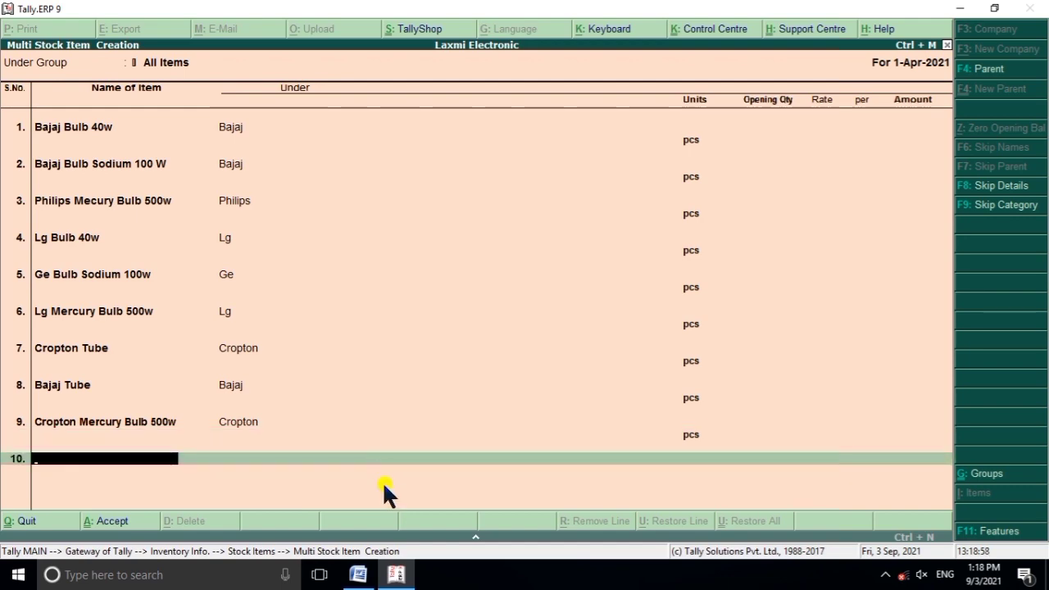
Switch to Word and review the purchased and sold goods of the Account – 1 exercise for any missing stock items.
{"action": "key", "text": "alt+Tab"}
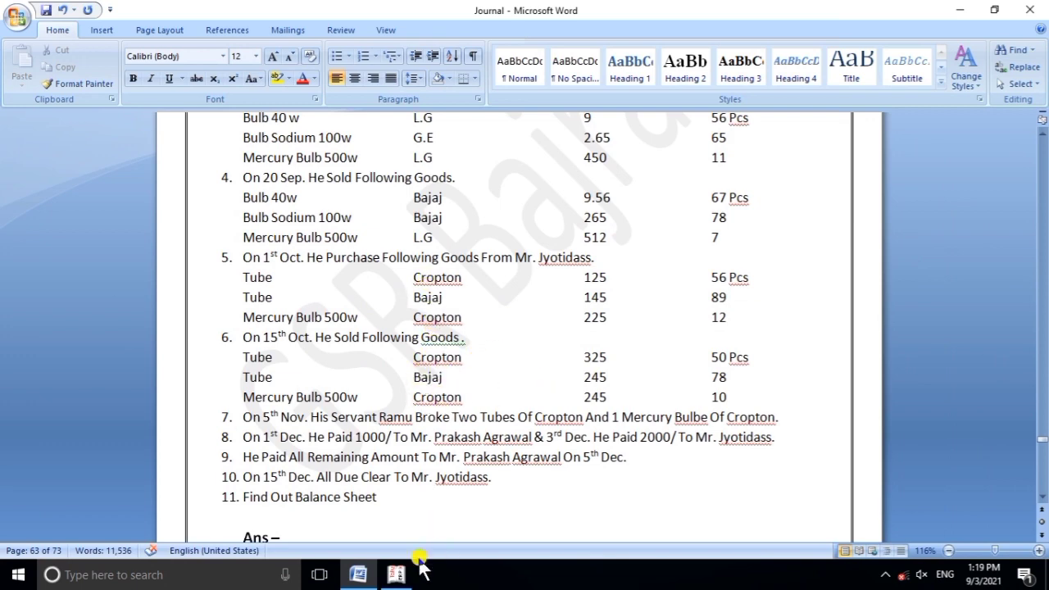
{"action": "scroll", "coordinate": [490, 362], "scroll_direction": "up", "scroll_amount": 5}
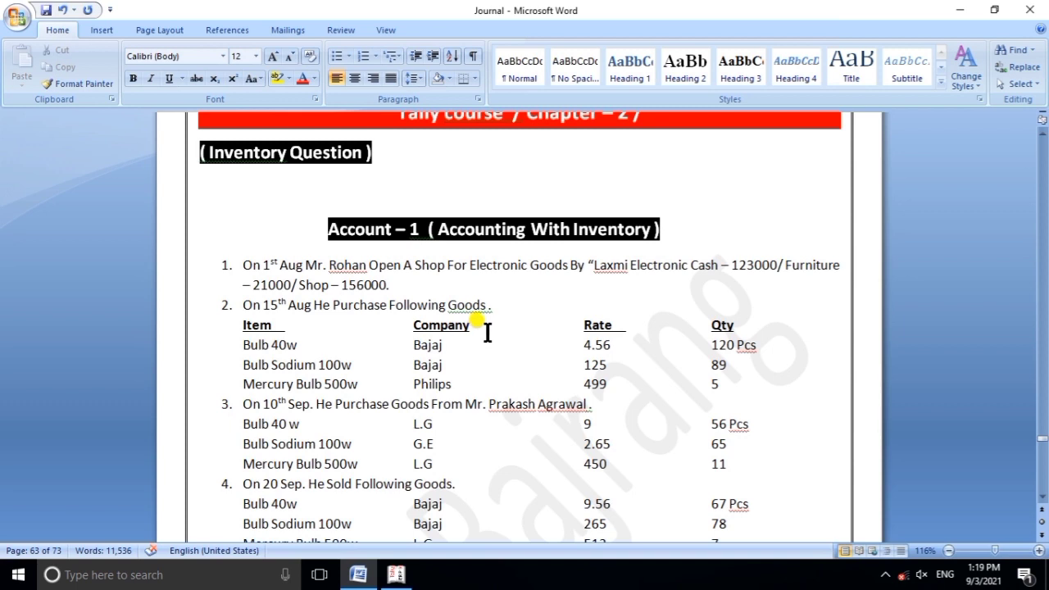
{"action": "scroll", "coordinate": [487, 329], "scroll_direction": "down", "scroll_amount": 2}
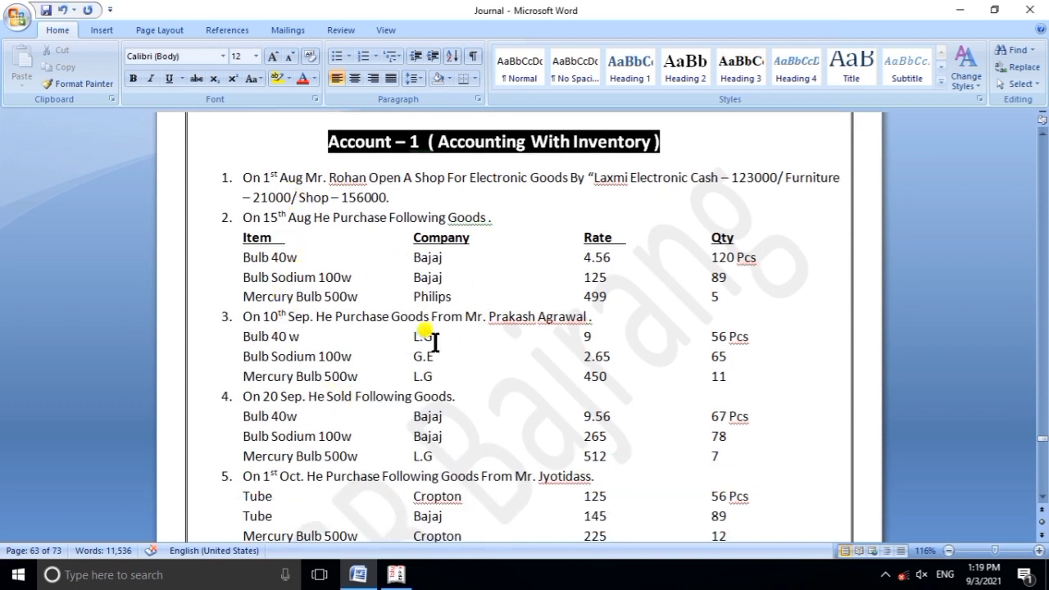
{"action": "scroll", "coordinate": [363, 358], "scroll_direction": "down", "scroll_amount": 3}
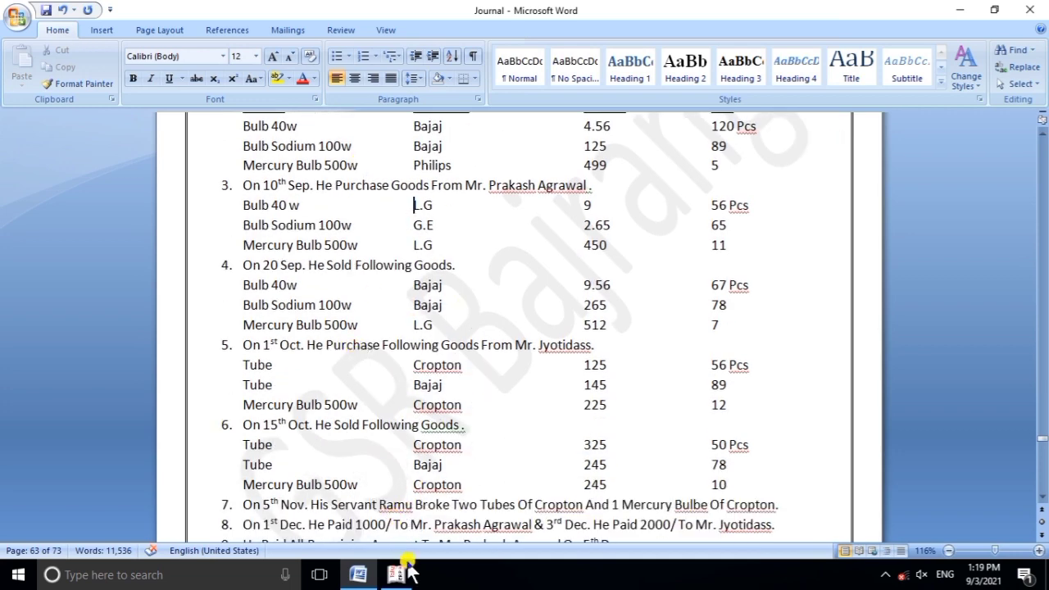
Switch to Tally.ERP 9 and save the list of nine stock items, leaving the tenth row empty.
{"action": "left_click", "coordinate": [406, 565]}
{"action": "left_click", "coordinate": [393, 421]}
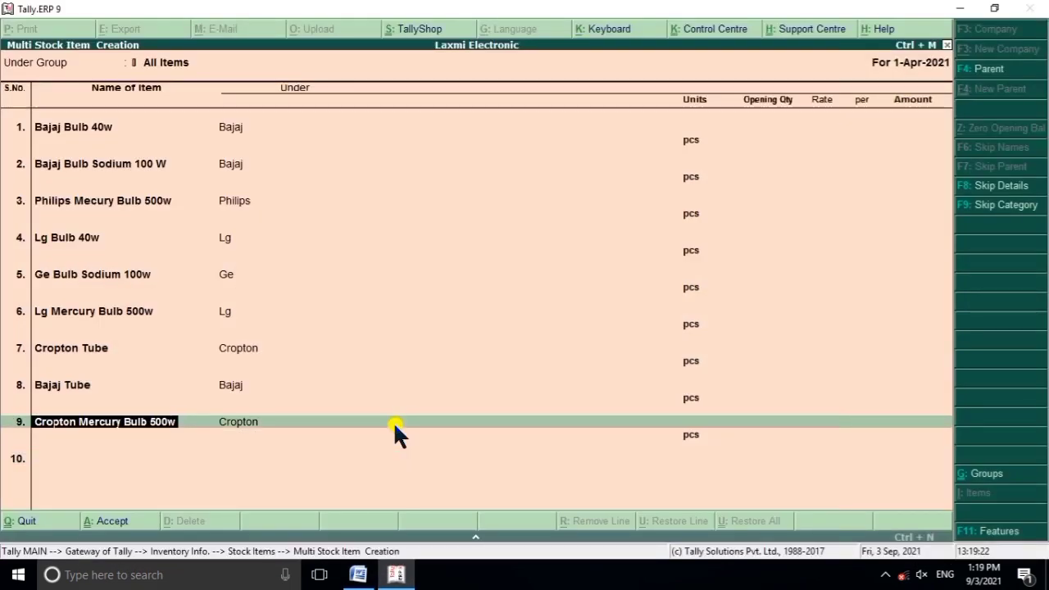
{"action": "key", "text": "Return"}
{"action": "key", "text": "Return"}
{"action": "key", "text": "Return"}
{"action": "key", "text": "Return"}
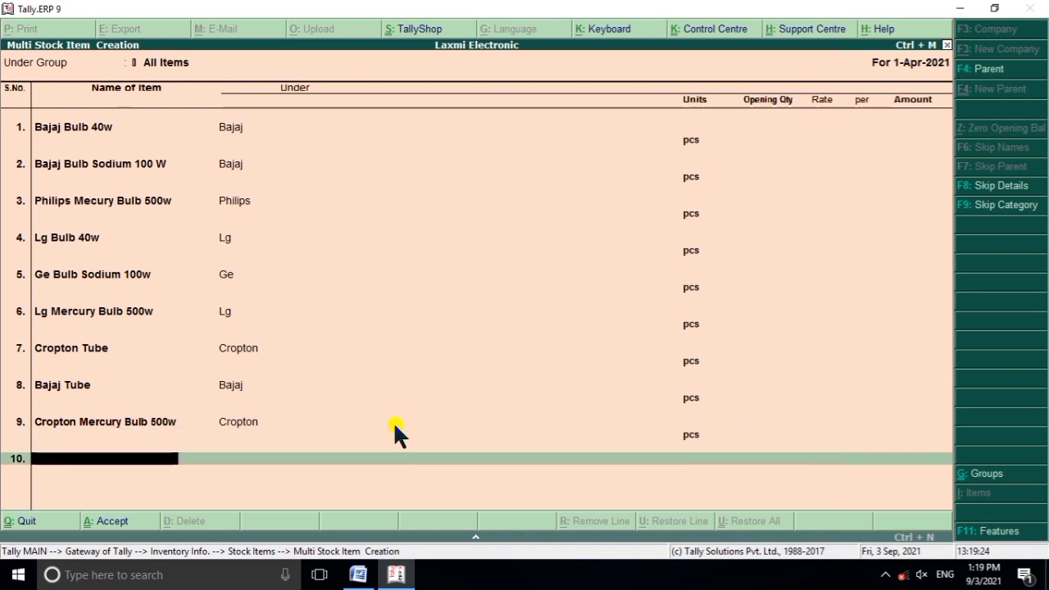
{"action": "key", "text": "Return"}
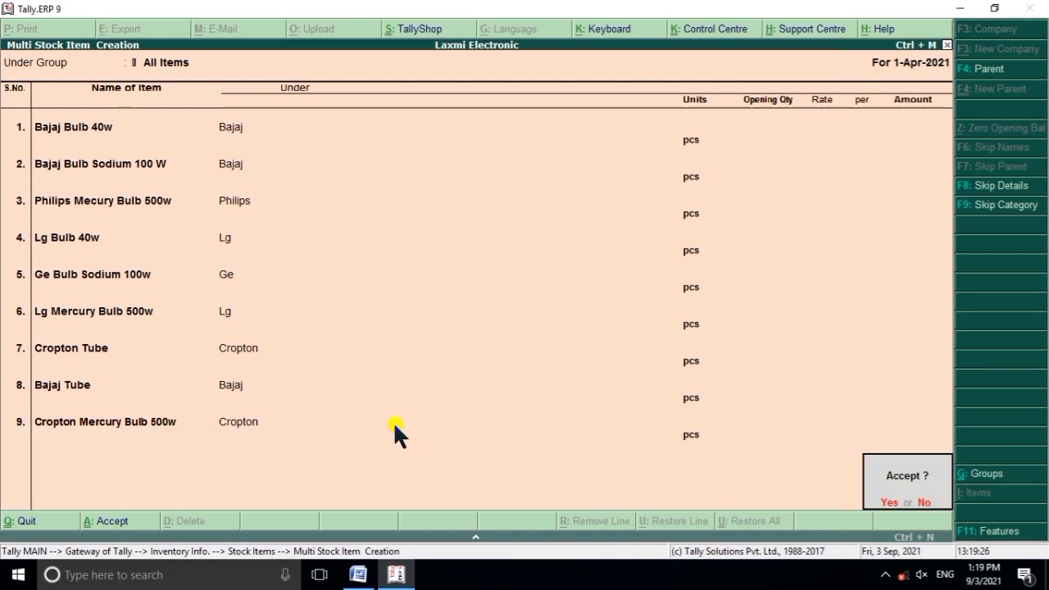
{"action": "key", "text": "Return"}
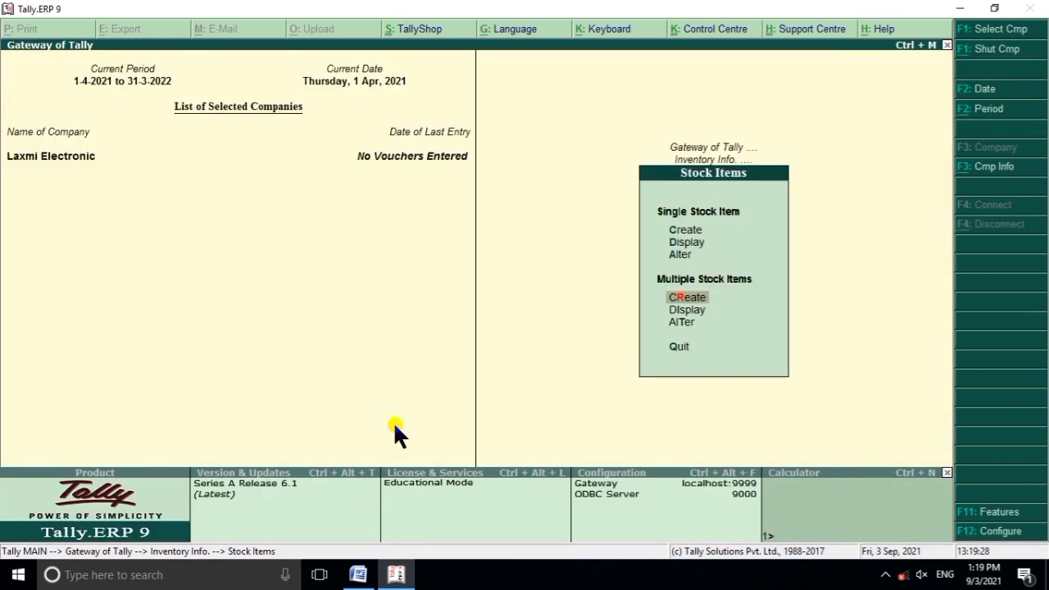
Return from Stock Items to the Gateway of Tally and open Accounting Vouchers.
{"action": "key", "text": "Escape"}
{"action": "key", "text": "Escape"}
{"action": "key", "text": "Escape"}
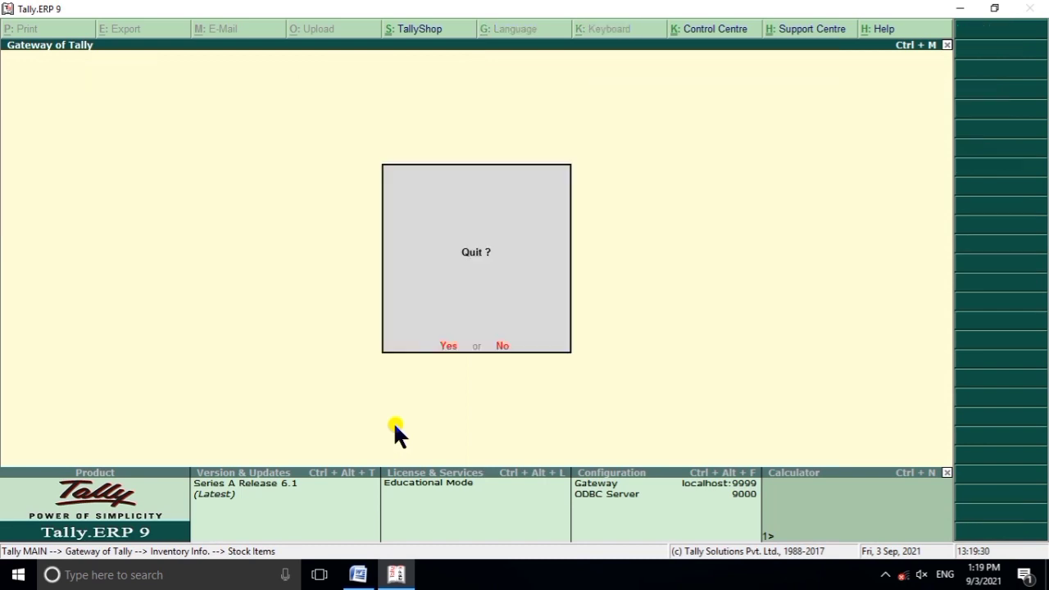
{"action": "key", "text": "Escape"}
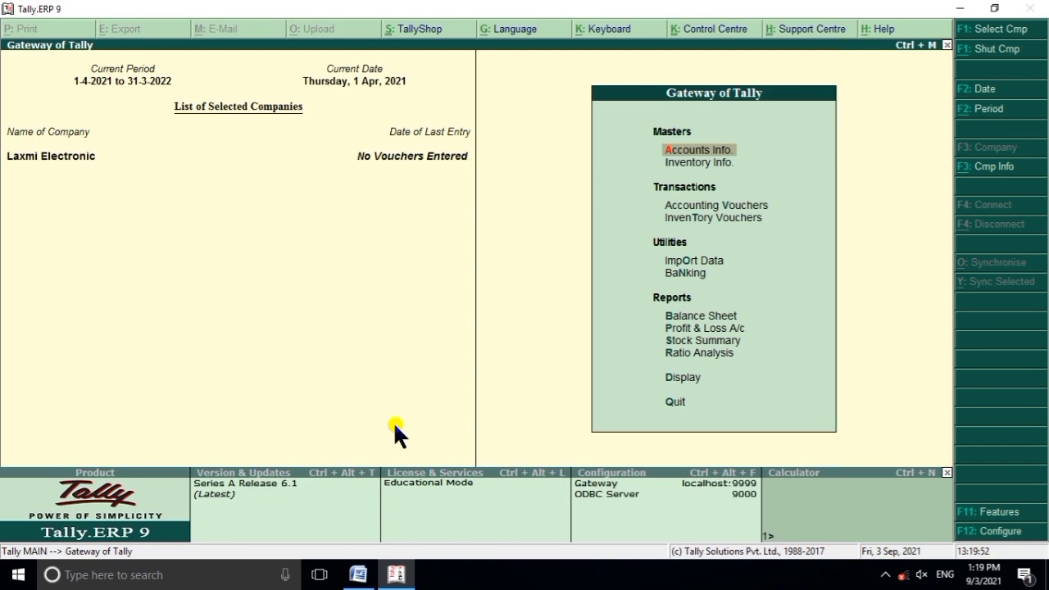
{"action": "key", "text": "Down"}
{"action": "key", "text": "Down"}
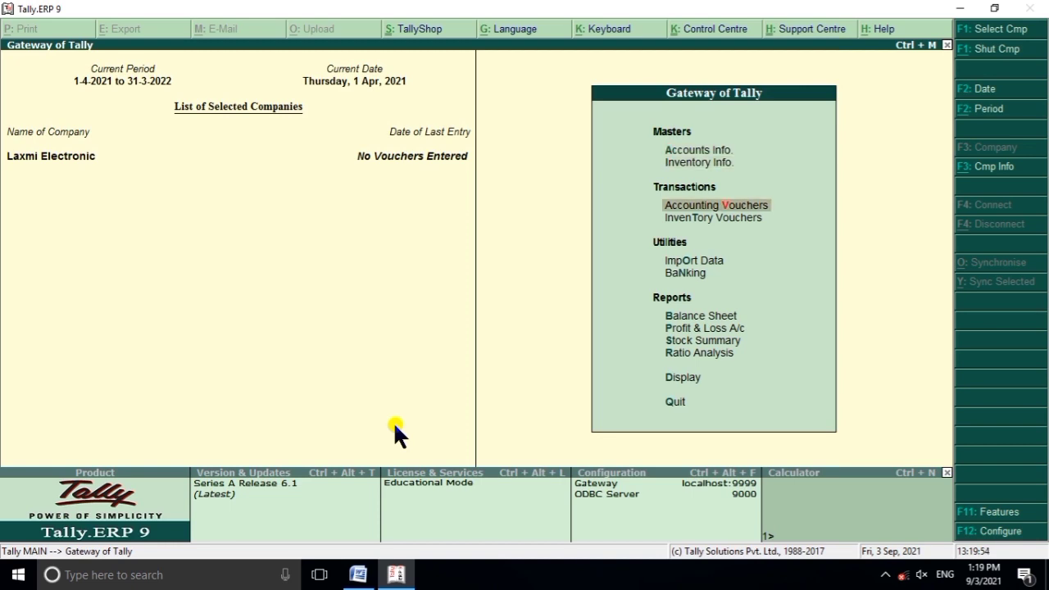
{"action": "key", "text": "Return"}
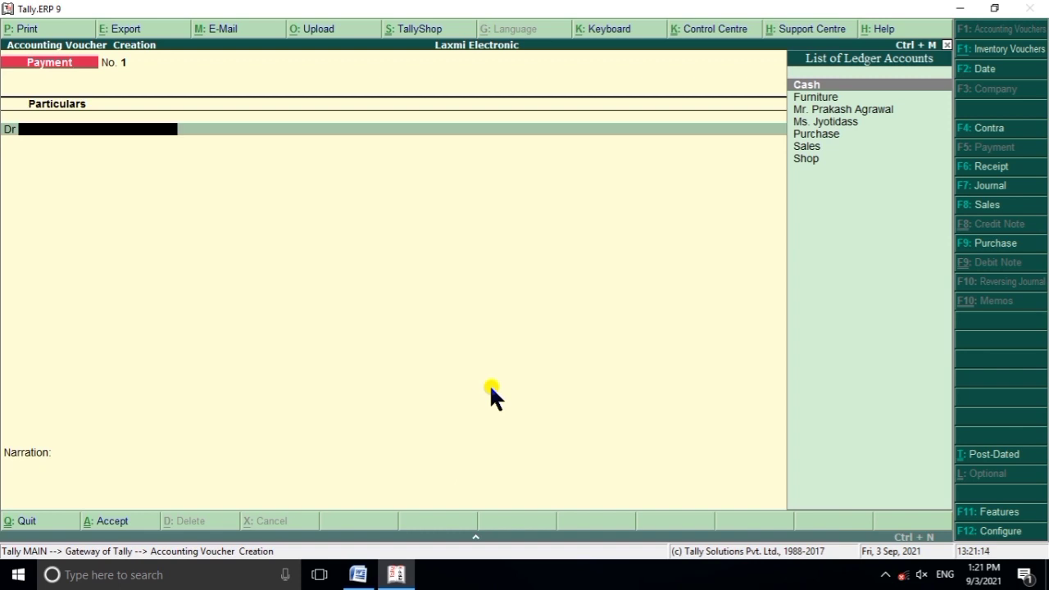
Check the 1st Aug opening transaction in Word and change the voucher type to Receipt in Tally.ERP 9.
{"action": "left_click", "coordinate": [358, 574]}
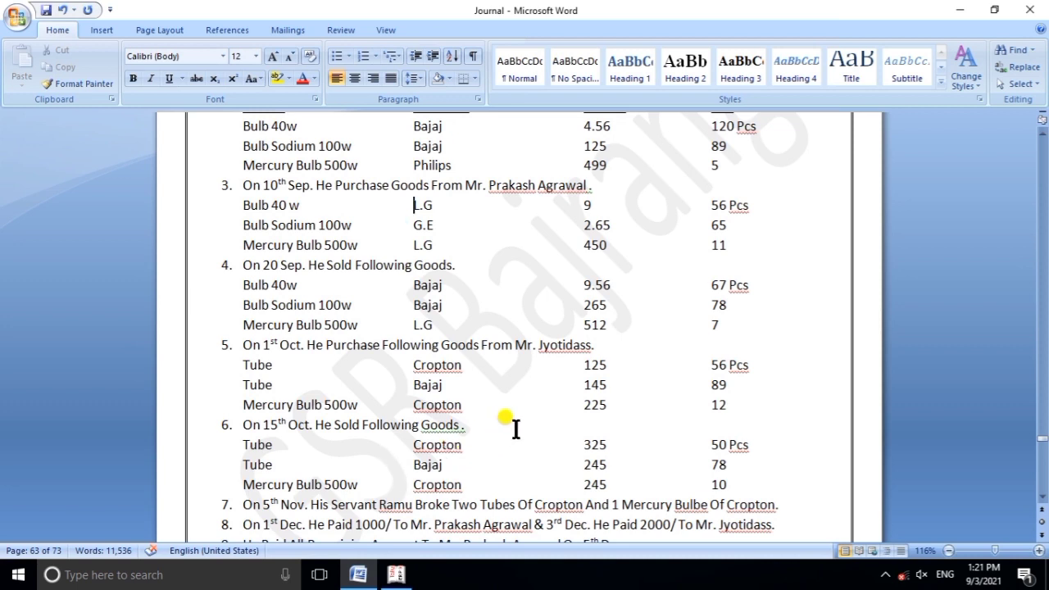
{"action": "scroll", "coordinate": [514, 426], "scroll_direction": "up", "scroll_amount": 4}
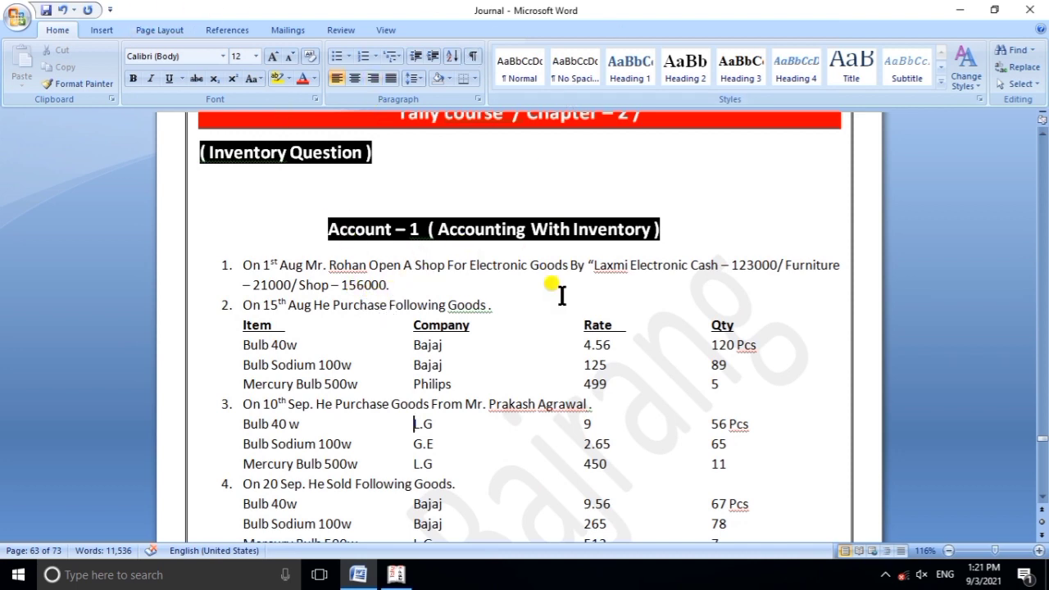
{"action": "left_click", "coordinate": [396, 575]}
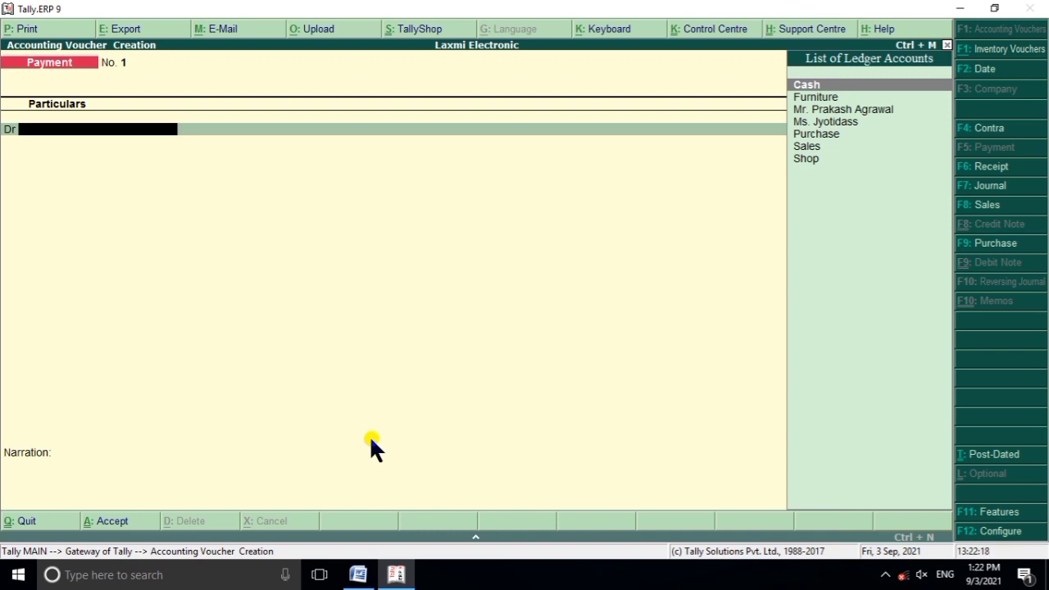
{"action": "key", "text": "F6"}
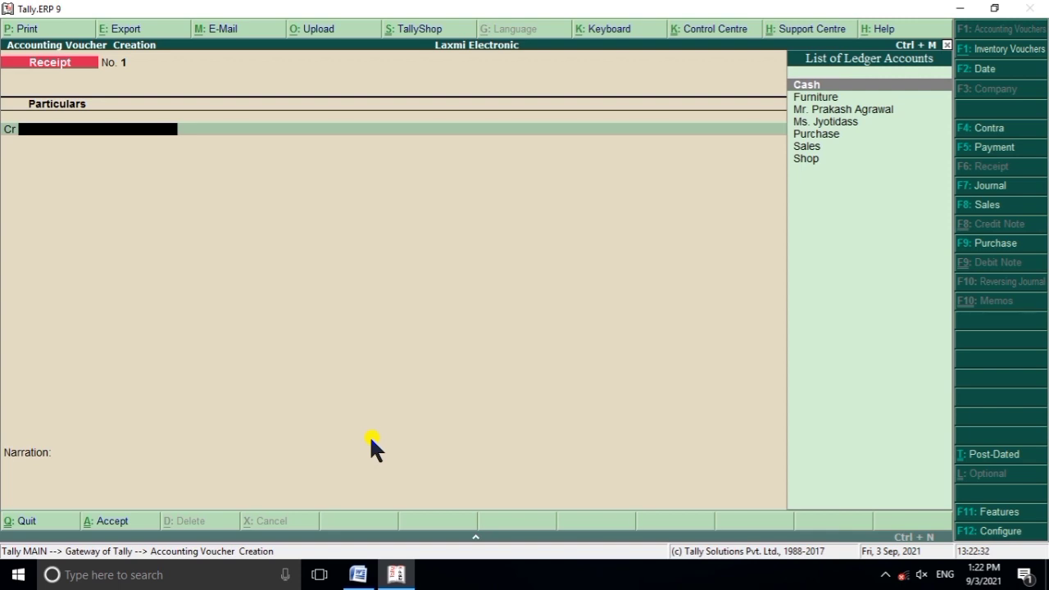
Create the ledger Capital under Capital Account from within the receipt voucher, keeping its default details, and use it on the credit line.
{"action": "key", "text": "alt+c"}
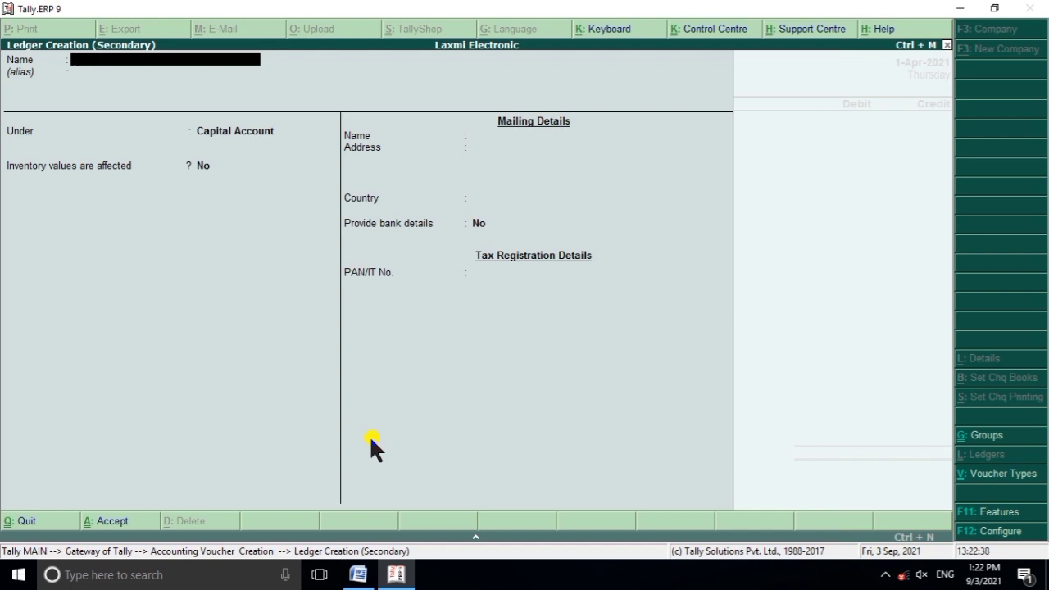
{"action": "type", "text": "Capital"}
{"action": "key", "text": "Return"}
{"action": "key", "text": "Return"}
{"action": "key", "text": "Return"}
{"action": "key", "text": "Return"}
{"action": "key", "text": "Return"}
{"action": "key", "text": "Return"}
{"action": "key", "text": "Return"}
{"action": "key", "text": "Return"}
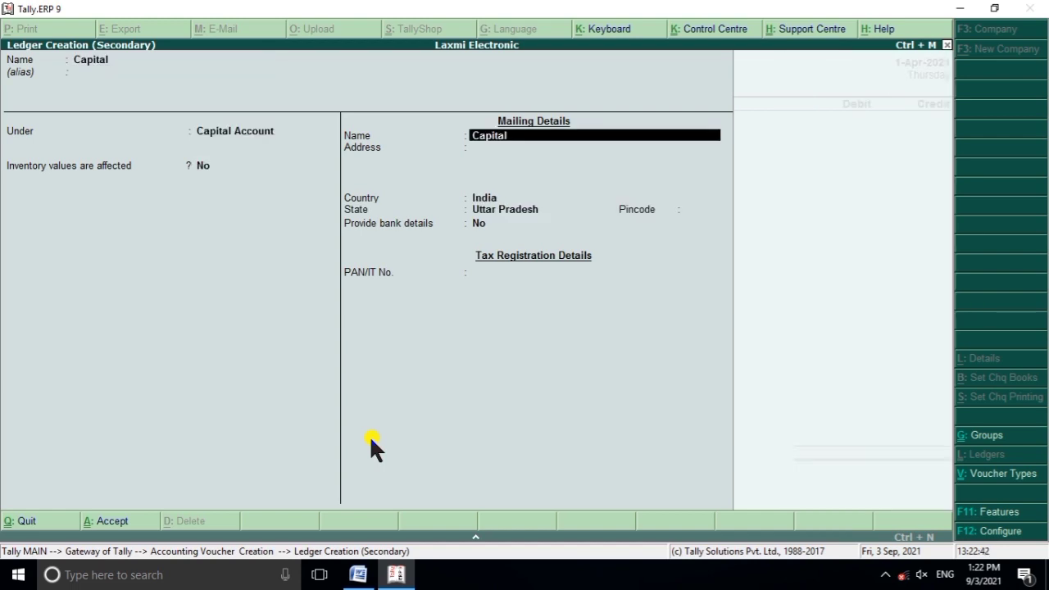
{"action": "key", "text": "Return"}
{"action": "key", "text": "Return"}
{"action": "key", "text": "Return"}
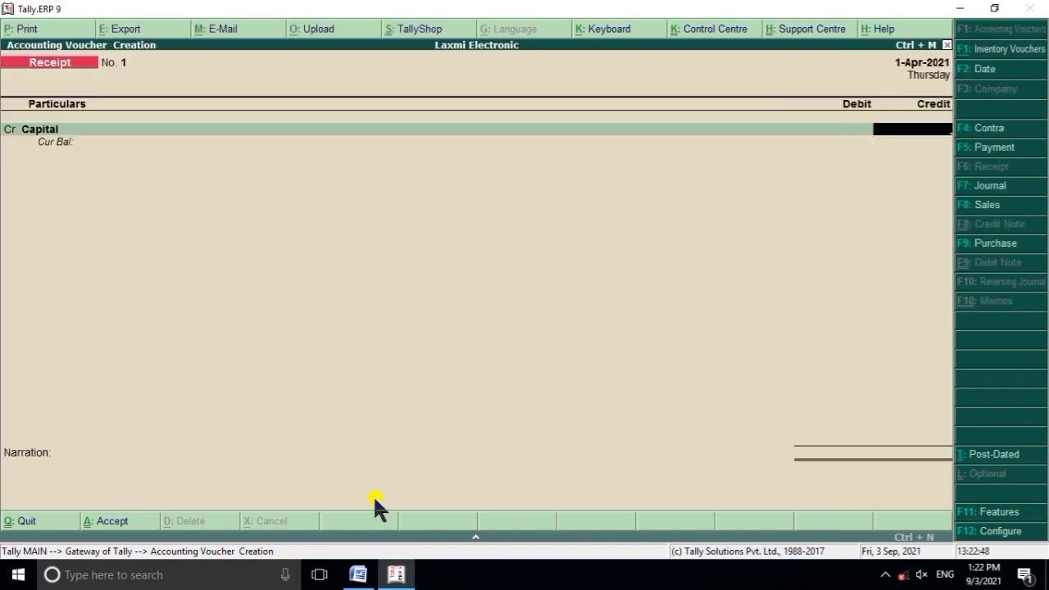
Recheck the 1st Aug opening amounts in Word and credit Capital with a placeholder amount of 1 in Tally.ERP 9.
{"action": "left_click", "coordinate": [393, 576]}
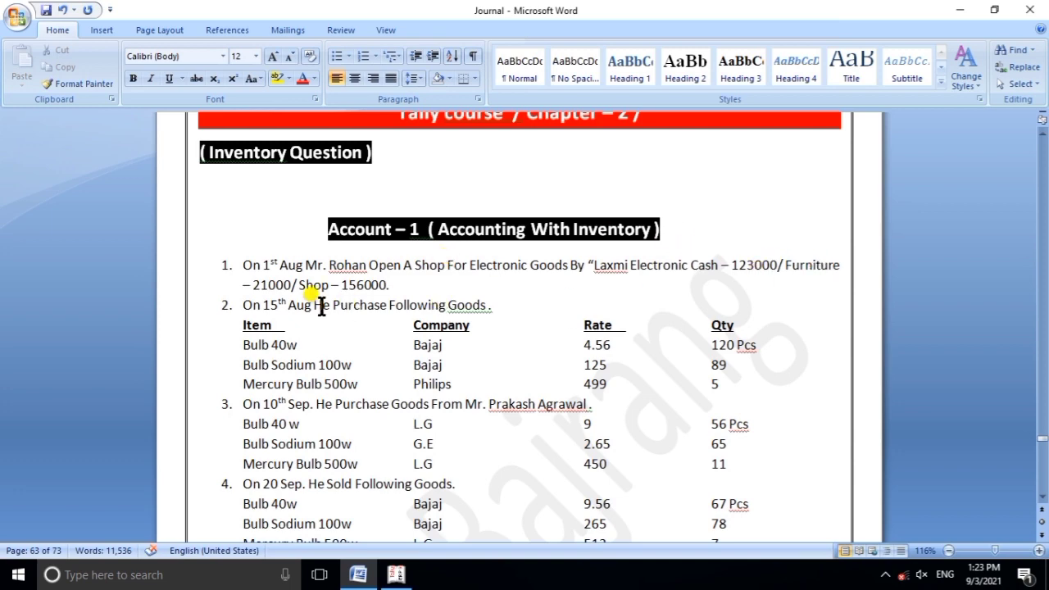
{"action": "left_click", "coordinate": [397, 576]}
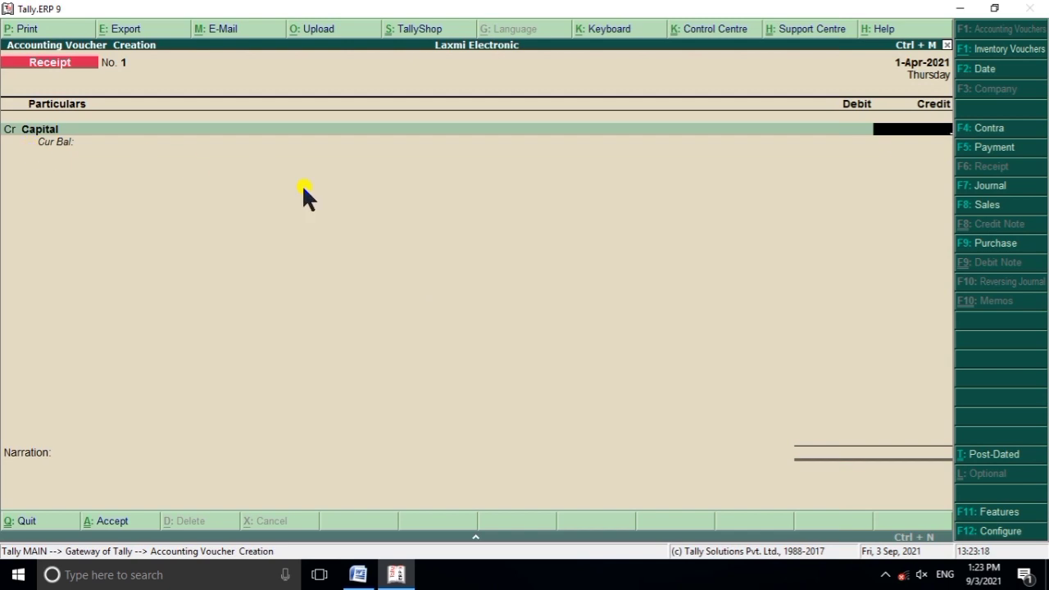
{"action": "type", "text": "1"}
{"action": "key", "text": "Return"}
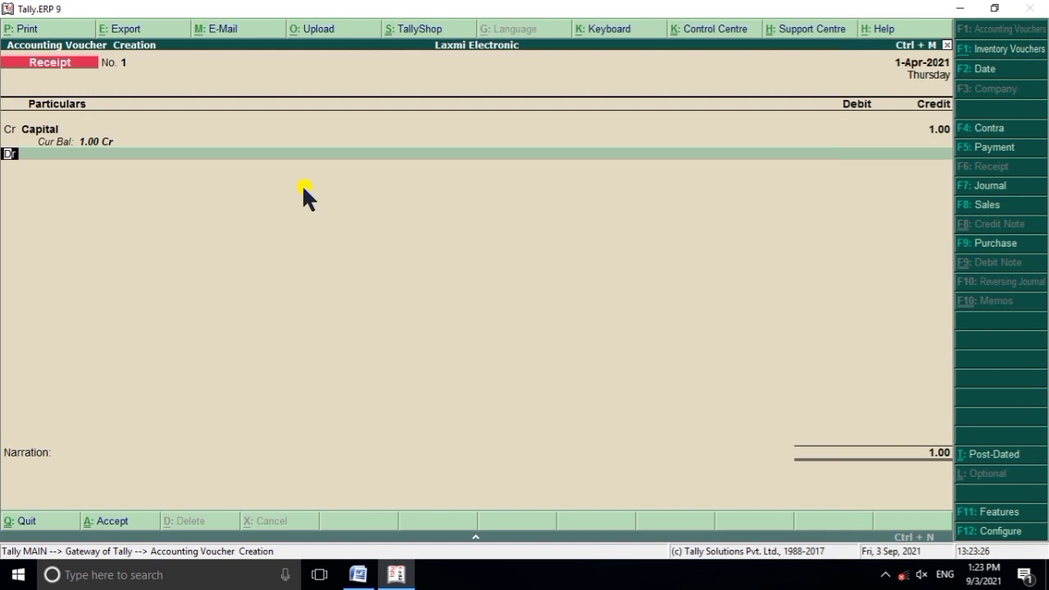
Add a debit line for Cash with the amount 123000, checking the figure in Word.
{"action": "key", "text": "Return"}
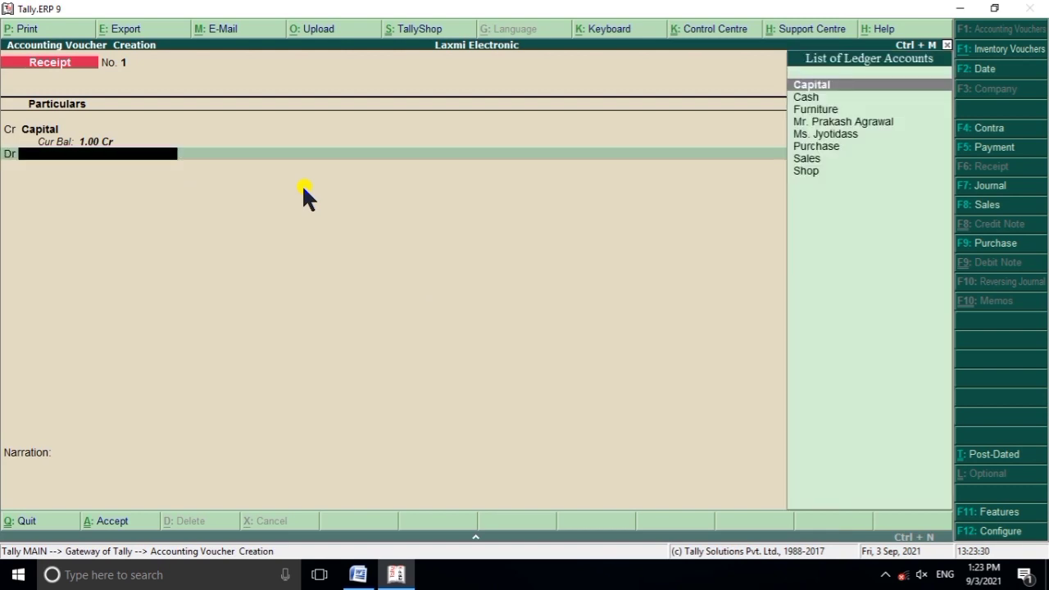
{"action": "key", "text": "Down"}
{"action": "key", "text": "Return"}
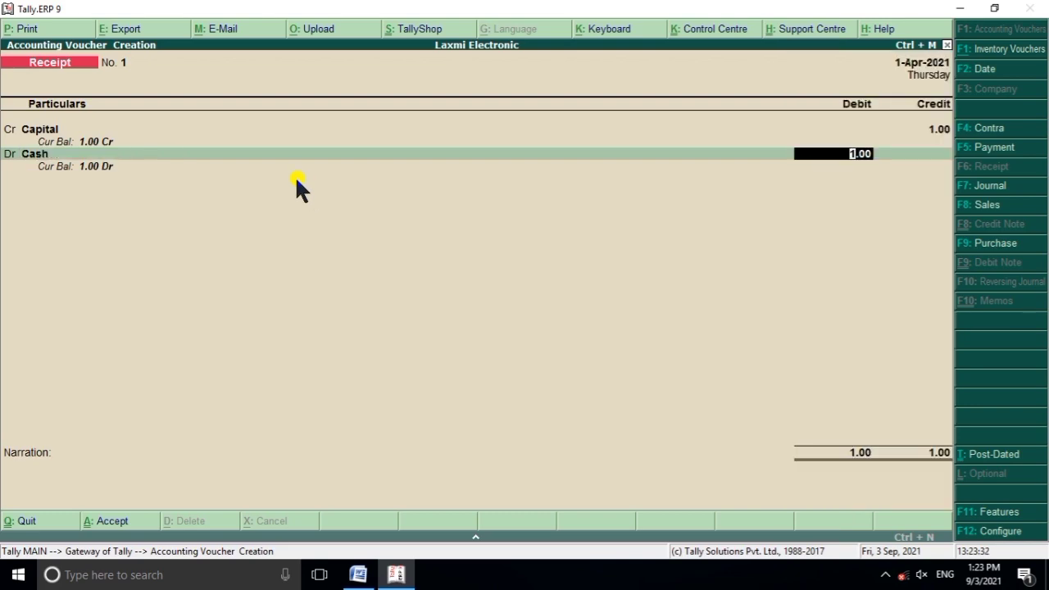
{"action": "left_click", "coordinate": [357, 574]}
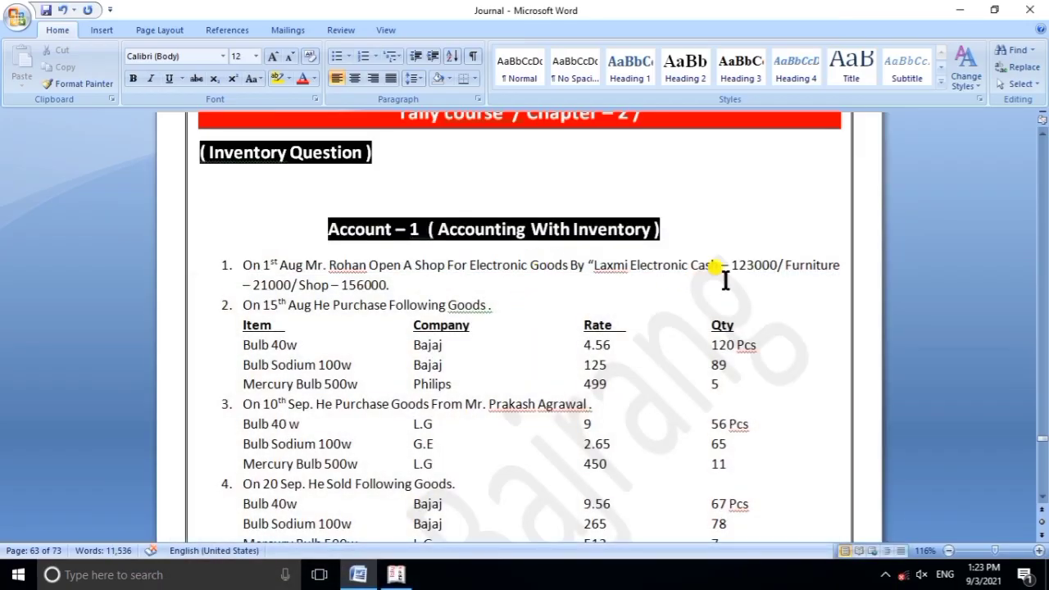
{"action": "left_click", "coordinate": [397, 573]}
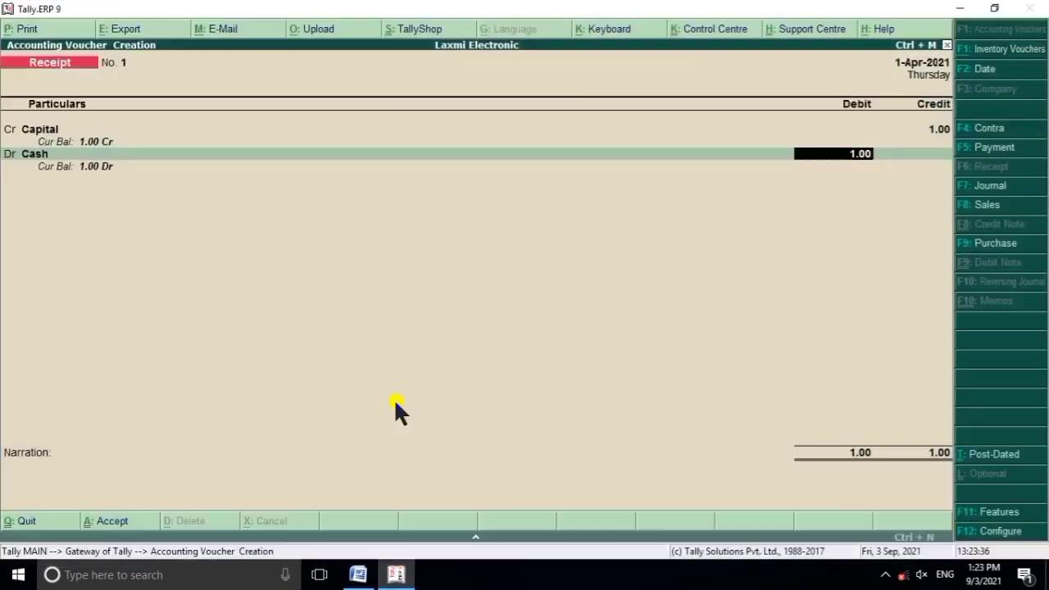
{"action": "type", "text": "1"}
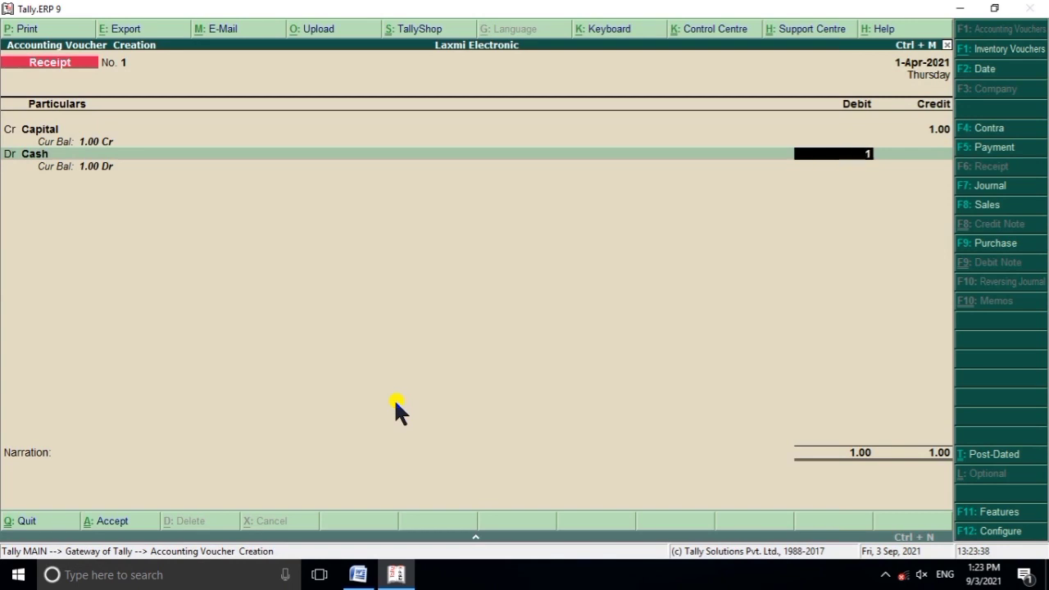
{"action": "type", "text": "23000"}
{"action": "key", "text": "Return"}
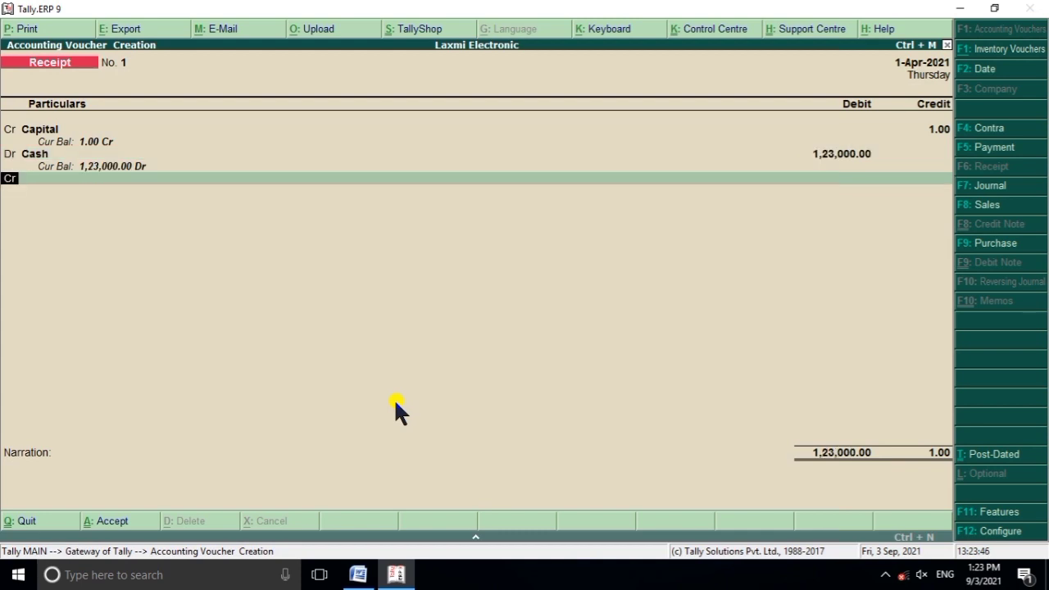
Add a debit line for Furniture with the amount 21000, checking the figure in Word.
{"action": "type", "text": "d"}
{"action": "key", "text": "Return"}
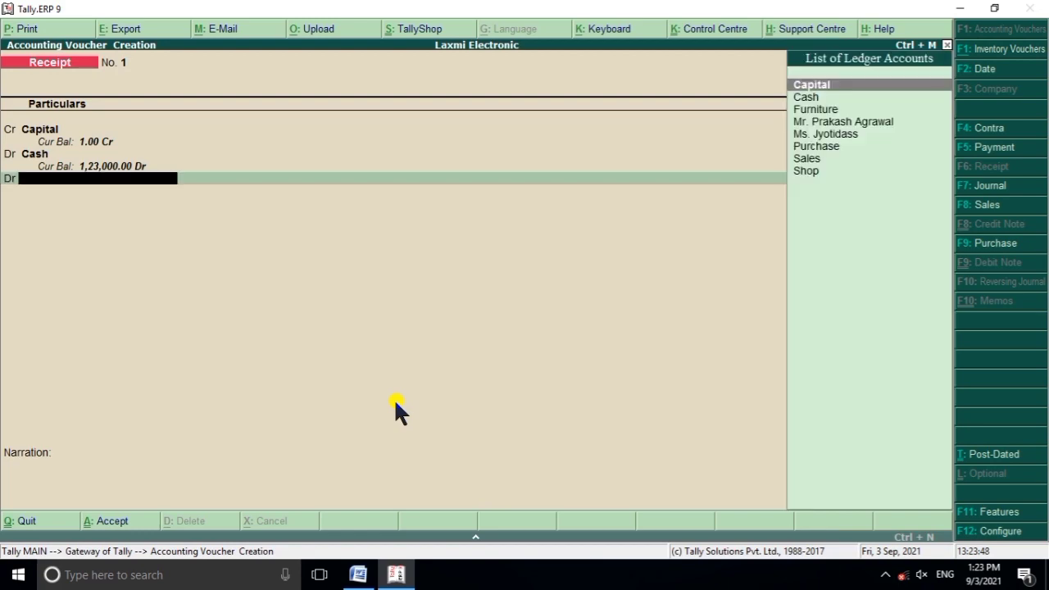
{"action": "left_click", "coordinate": [397, 574]}
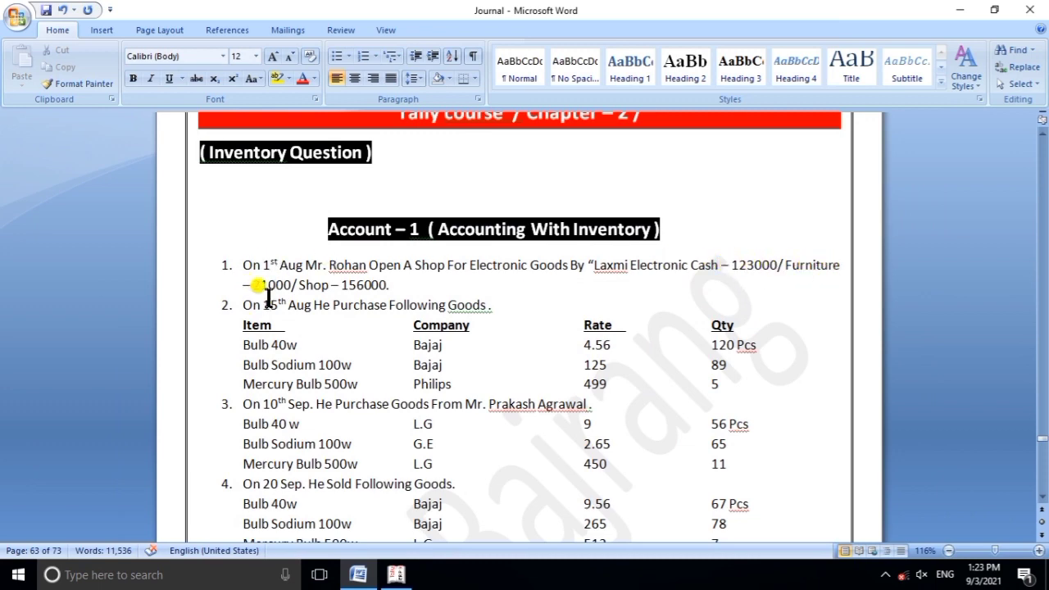
{"action": "left_click", "coordinate": [396, 574]}
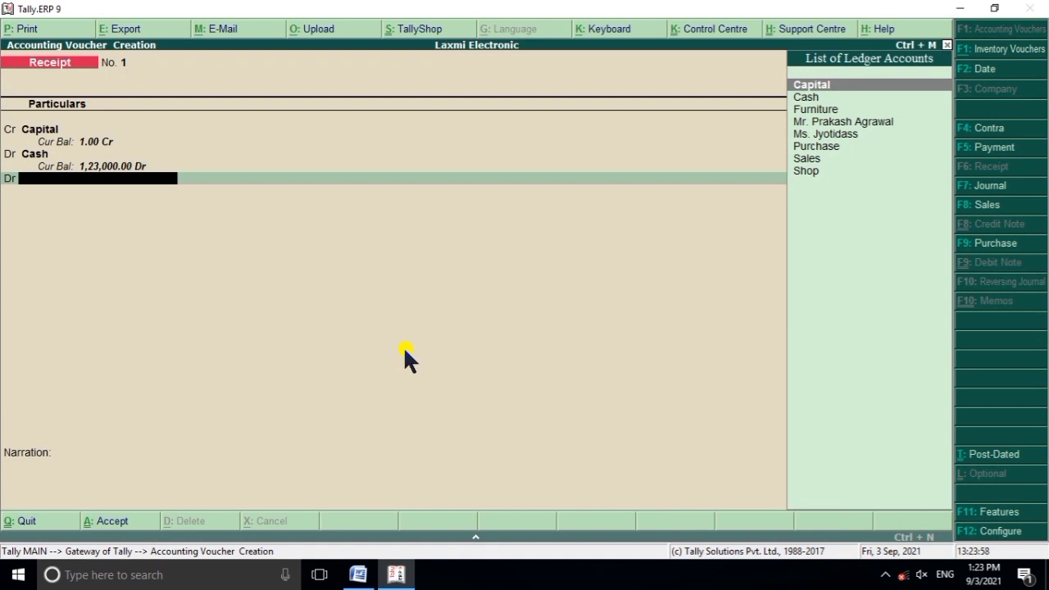
{"action": "type", "text": "F"}
{"action": "key", "text": "Return"}
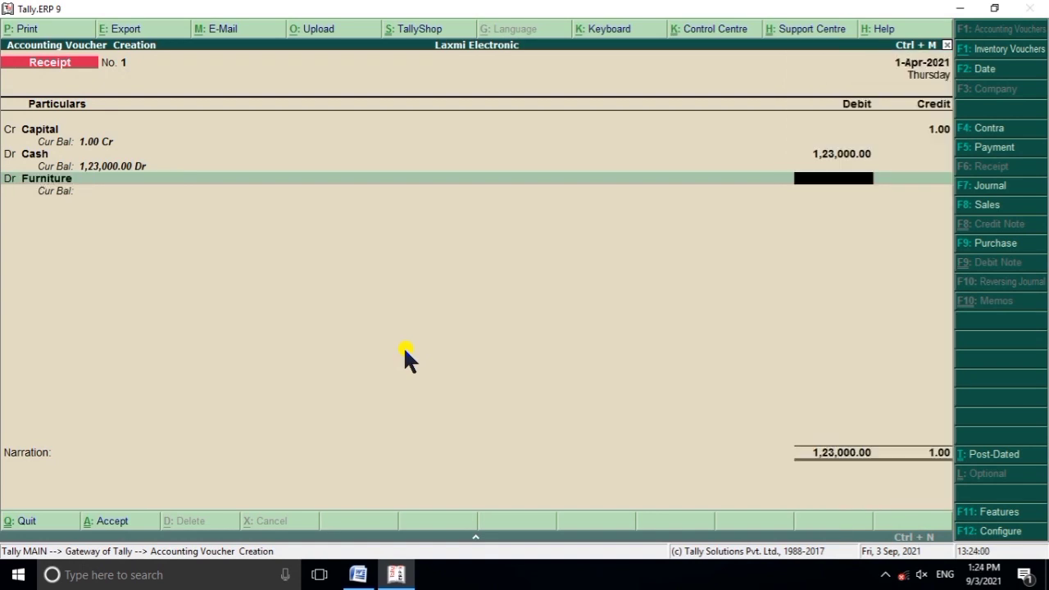
{"action": "type", "text": "21,"}
{"action": "type", "text": "000"}
{"action": "key", "text": "Return"}
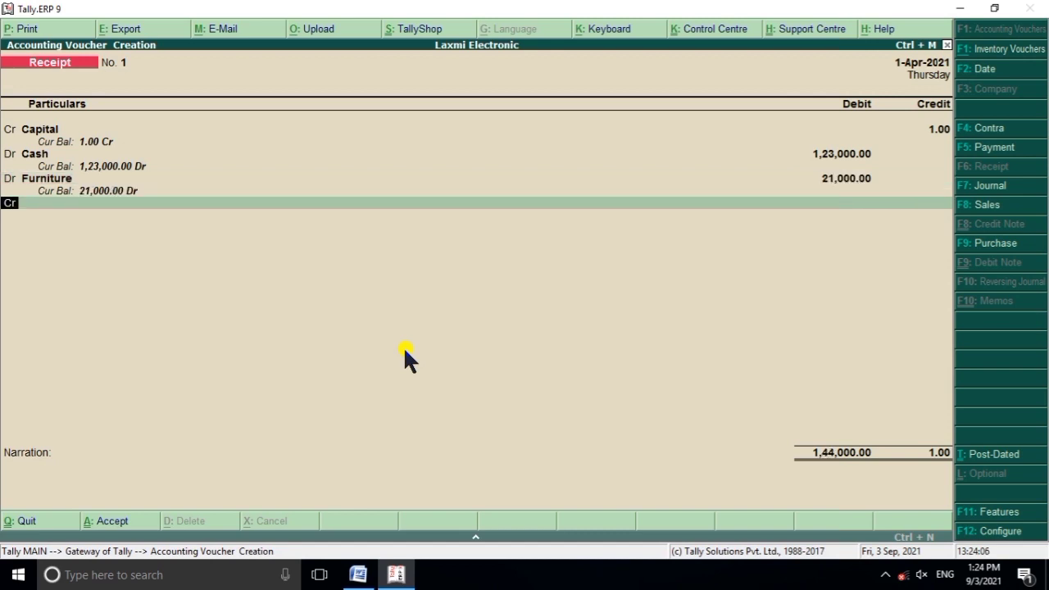
Add a debit line for Shop with the amount 156000, checking the figure in Word.
{"action": "type", "text": "d"}
{"action": "key", "text": "Return"}
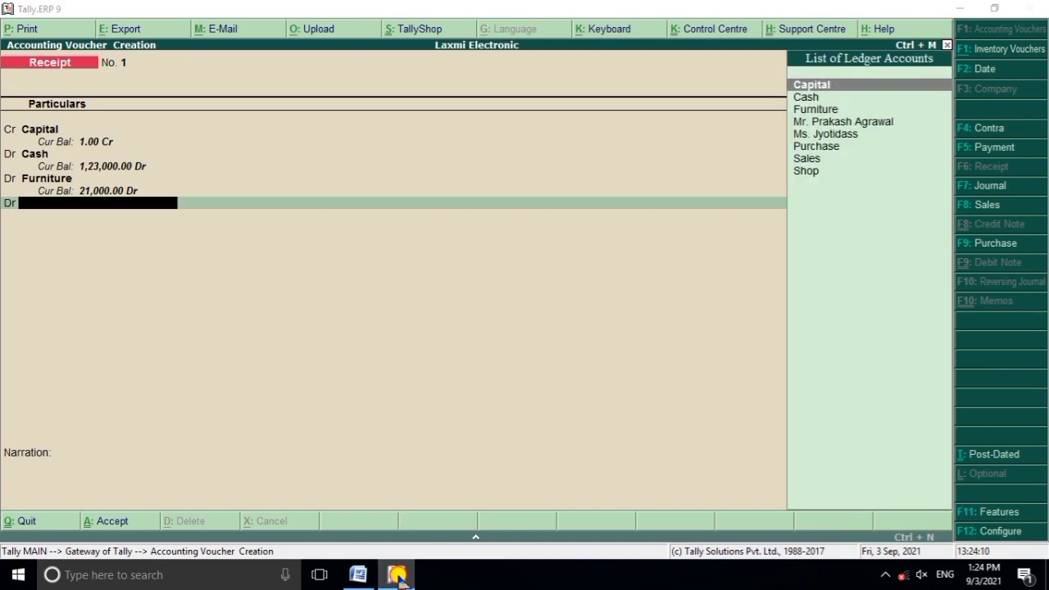
{"action": "left_click", "coordinate": [358, 574]}
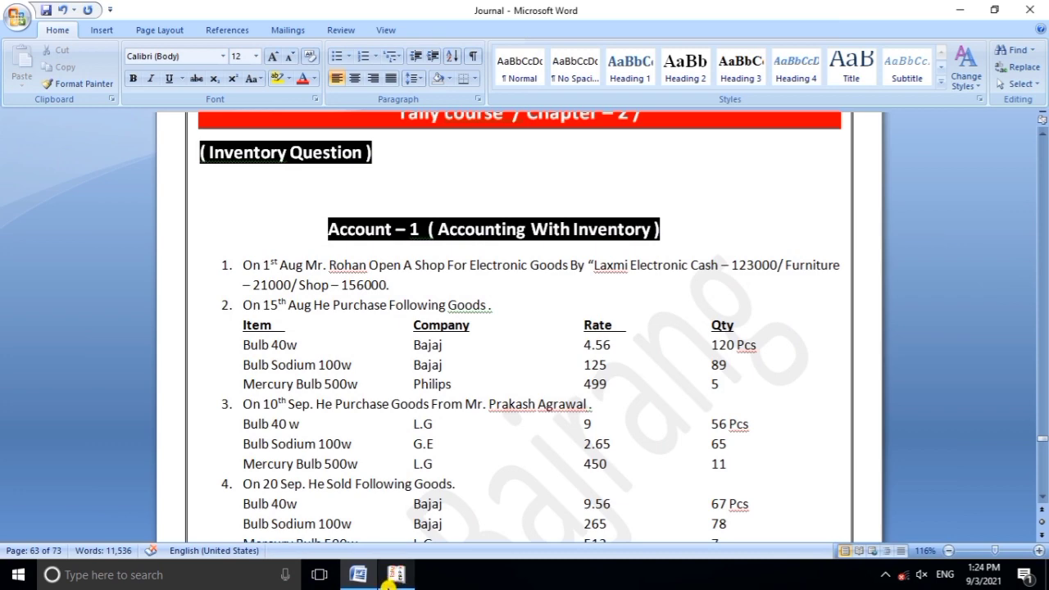
{"action": "left_click", "coordinate": [396, 574]}
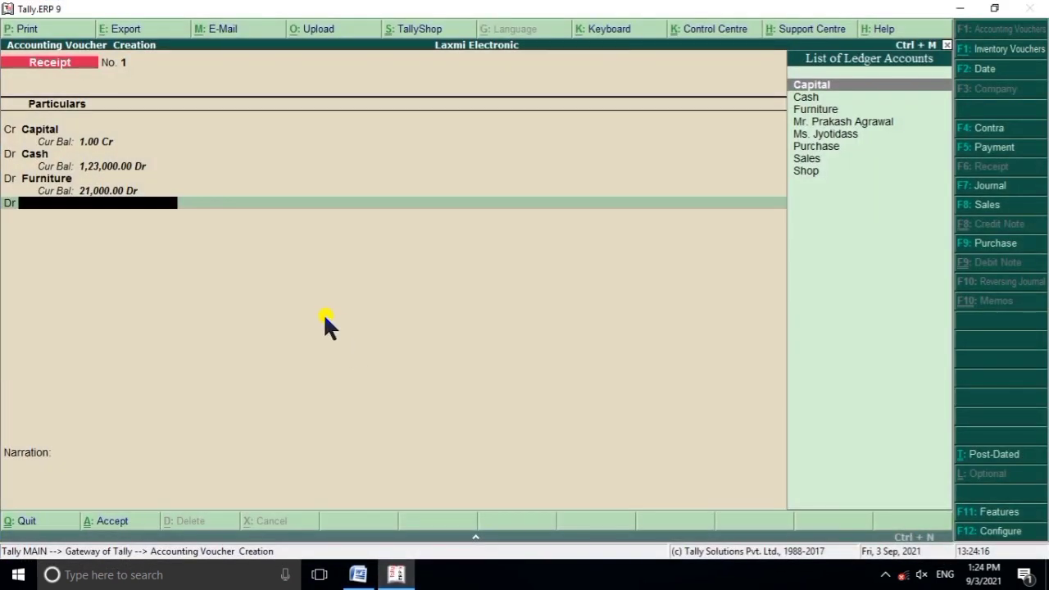
{"action": "type", "text": "S"}
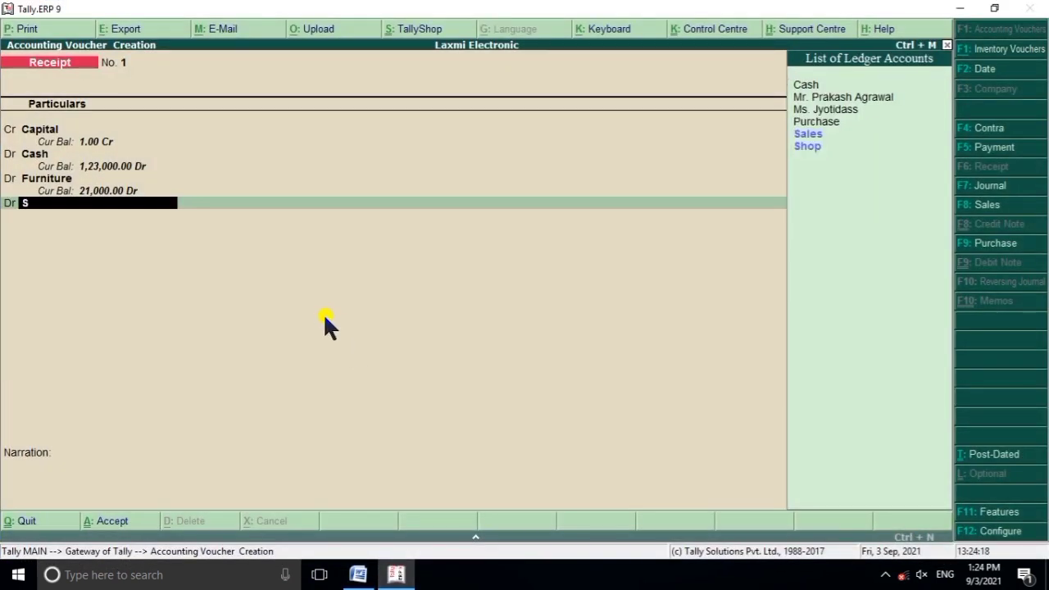
{"action": "key", "text": "Down"}
{"action": "key", "text": "Up"}
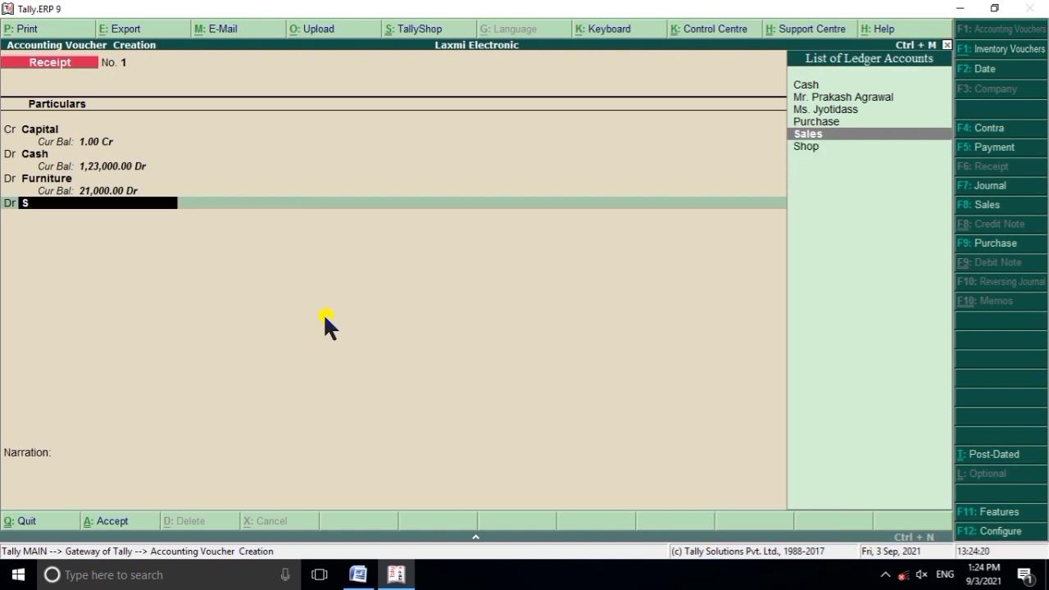
{"action": "key", "text": "Down"}
{"action": "key", "text": "Return"}
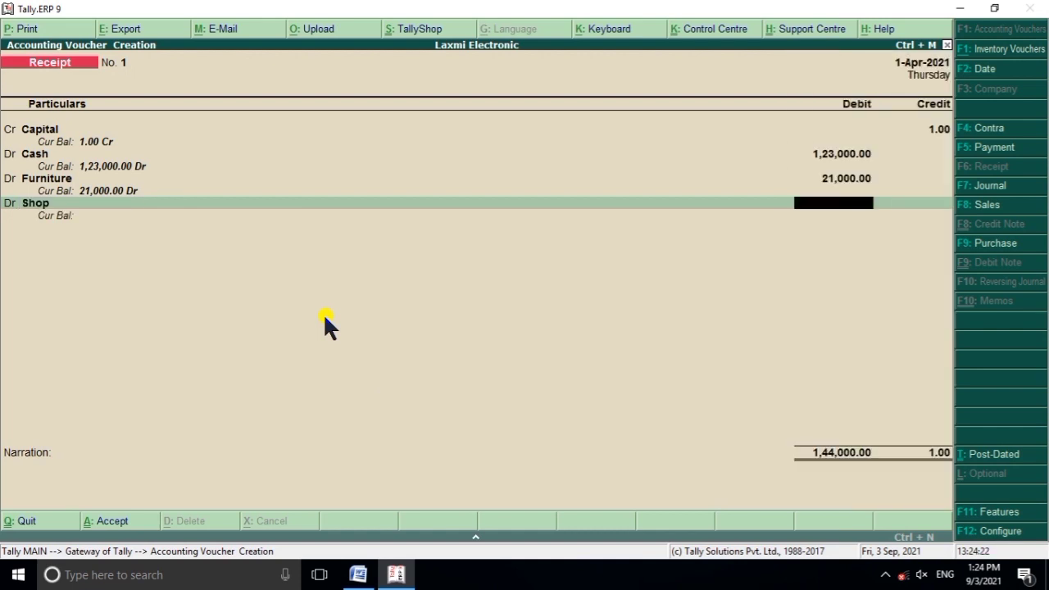
{"action": "type", "text": "156000"}
{"action": "key", "text": "Return"}
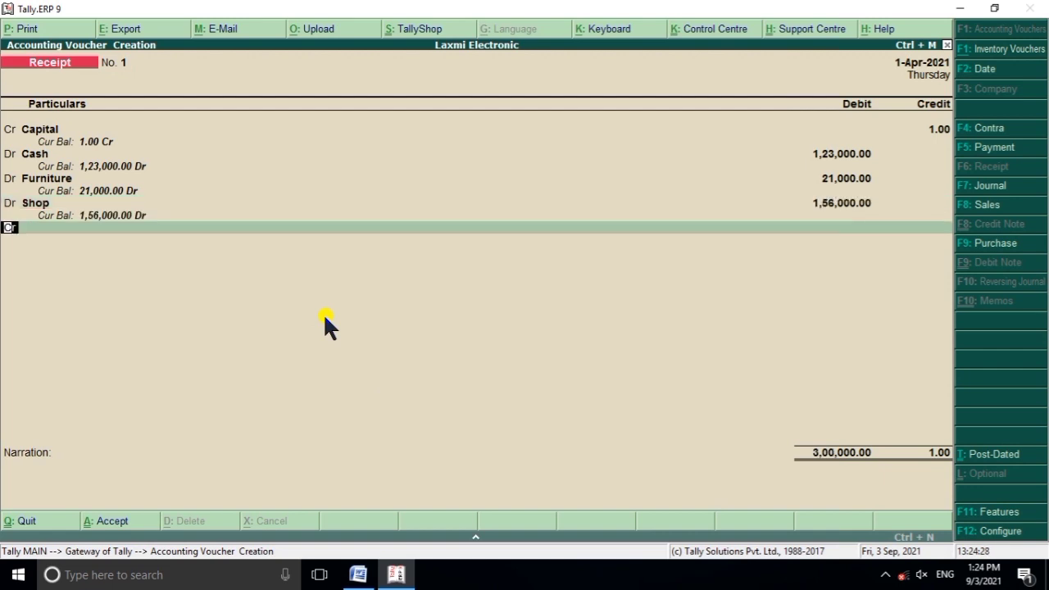
Recheck the 1st Aug opening amounts in Word and set the Capital credit amount to 300000 in Tally.ERP 9.
{"action": "left_click", "coordinate": [358, 575]}
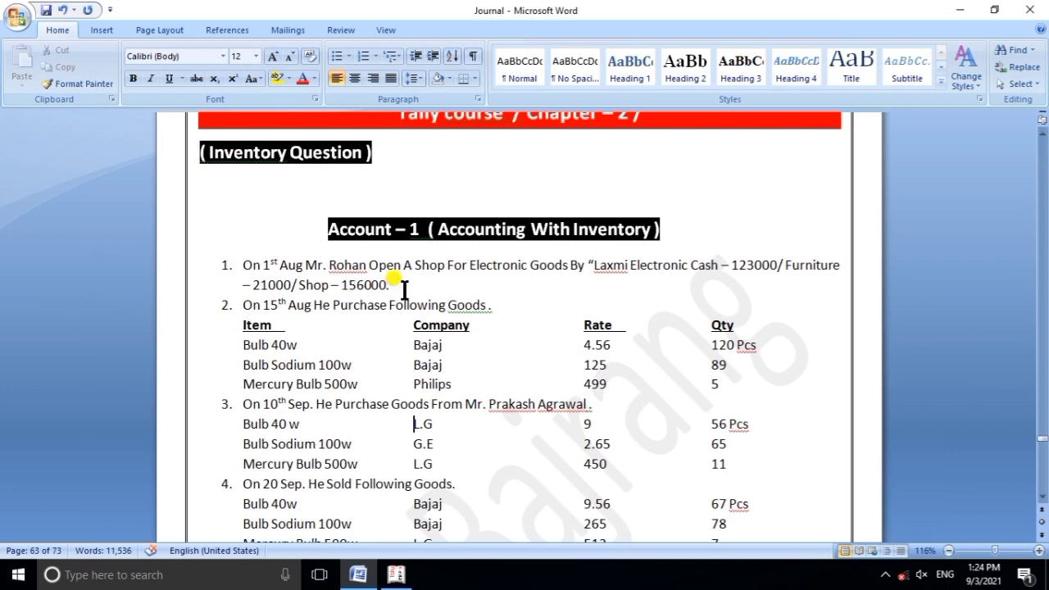
{"action": "left_click", "coordinate": [395, 575]}
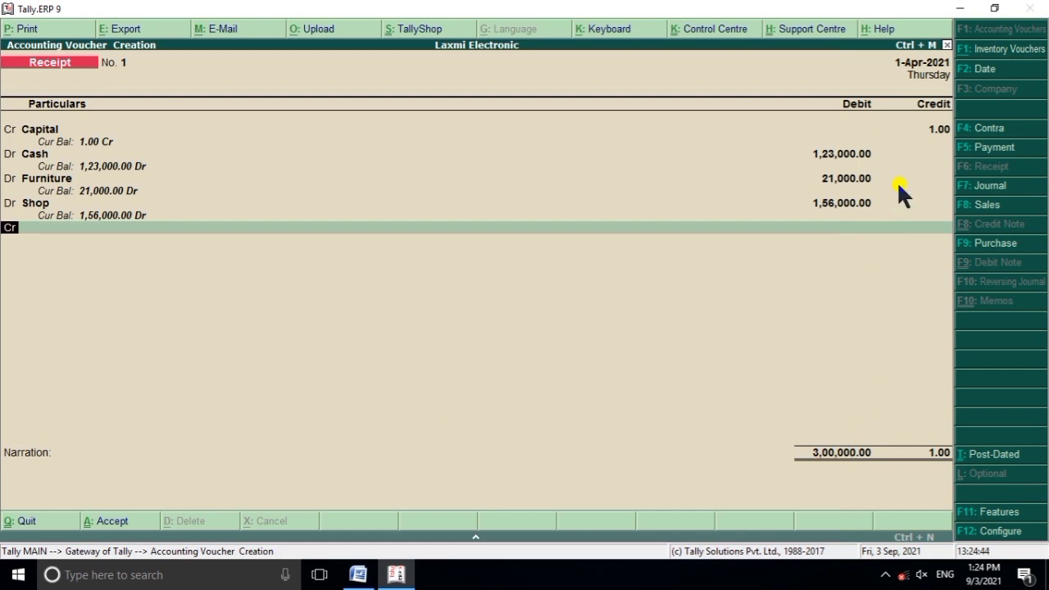
{"action": "key", "text": "Up"}
{"action": "key", "text": "Up"}
{"action": "key", "text": "Up"}
{"action": "key", "text": "Up"}
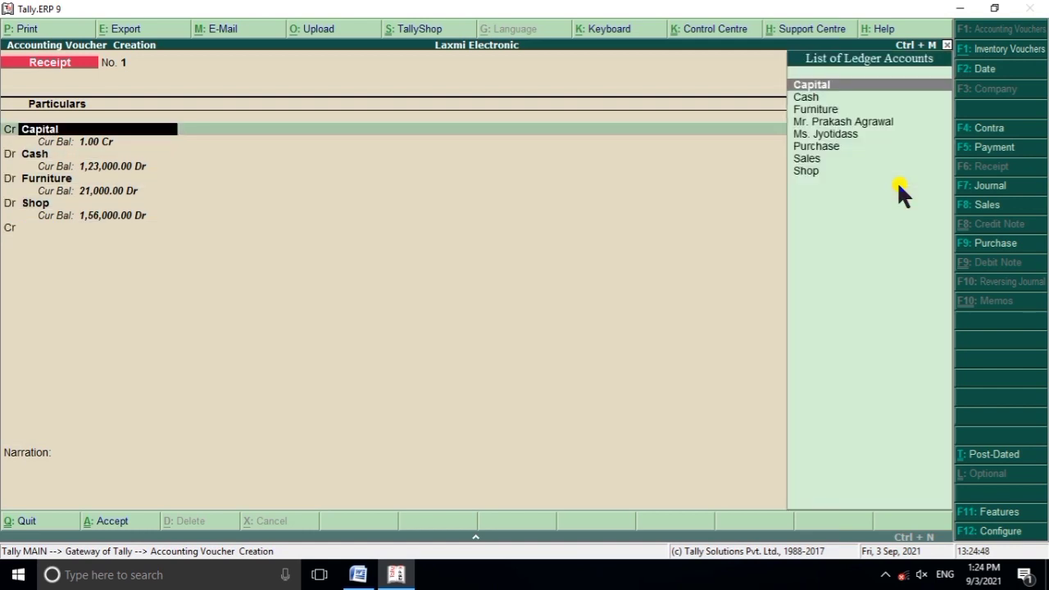
{"action": "key", "text": "Return"}
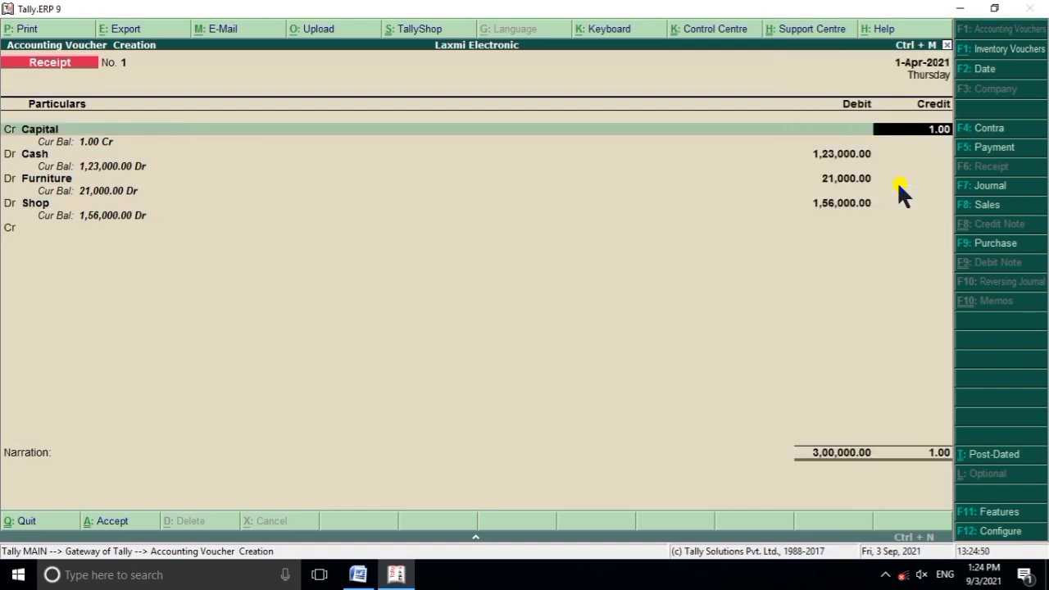
{"action": "type", "text": "300000"}
{"action": "key", "text": "Return"}
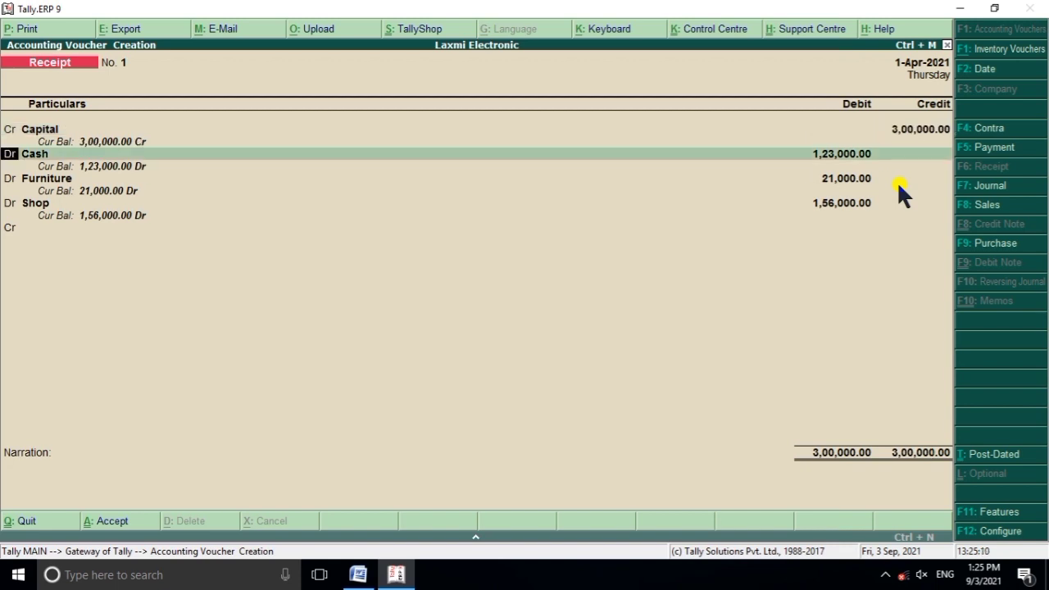
Keep the Cash, Furniture and Shop debit lines, leave the narration blank and save the receipt voucher.
{"action": "key", "text": "Return"}
{"action": "key", "text": "Return"}
{"action": "key", "text": "Return"}
{"action": "key", "text": "Return"}
{"action": "key", "text": "Return"}
{"action": "key", "text": "Return"}
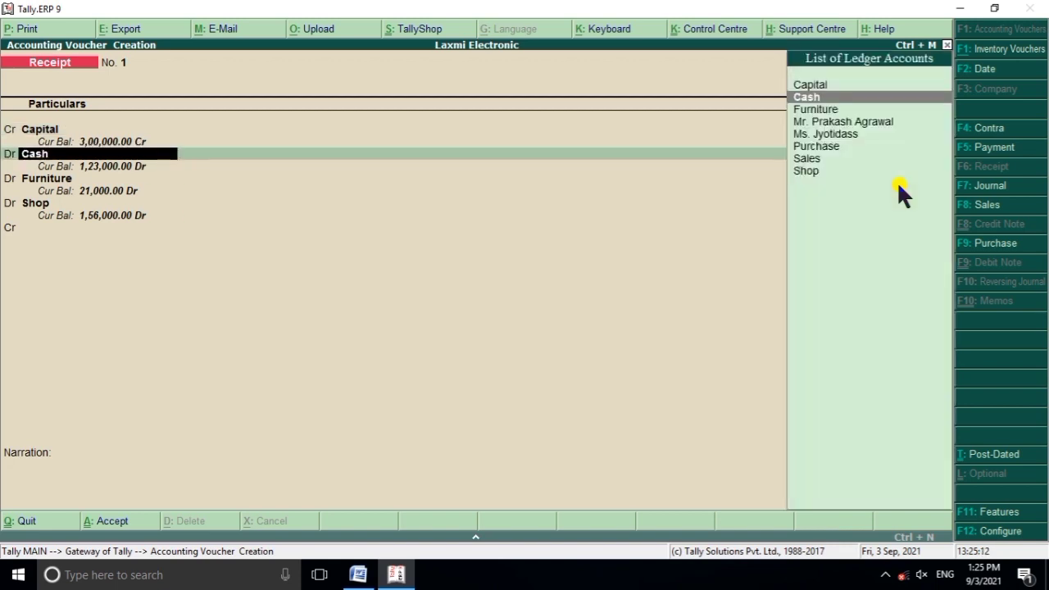
{"action": "key", "text": "Return"}
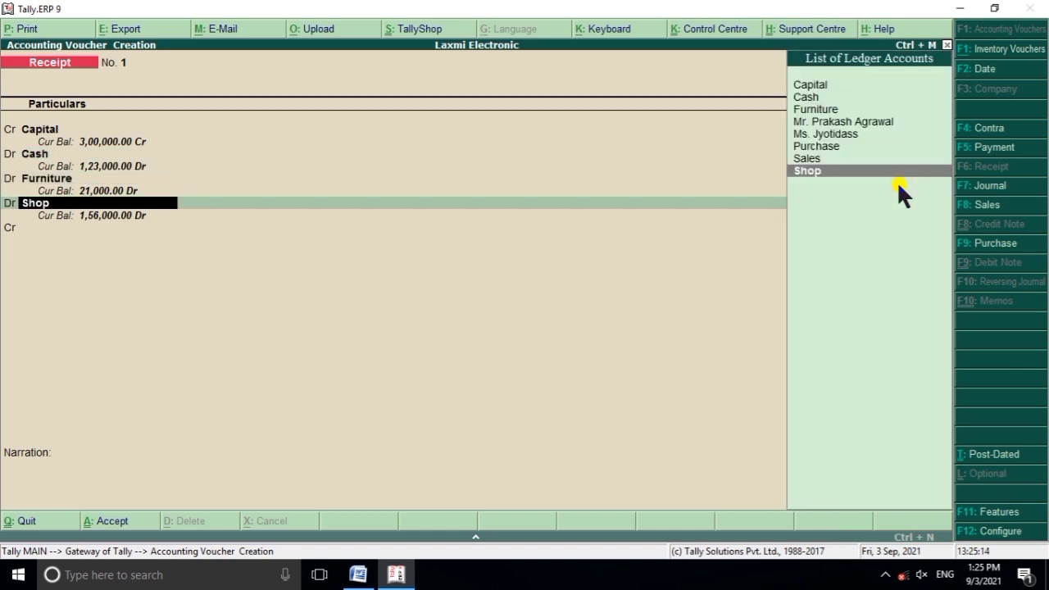
{"action": "key", "text": "Return"}
{"action": "key", "text": "Return"}
{"action": "key", "text": "Return"}
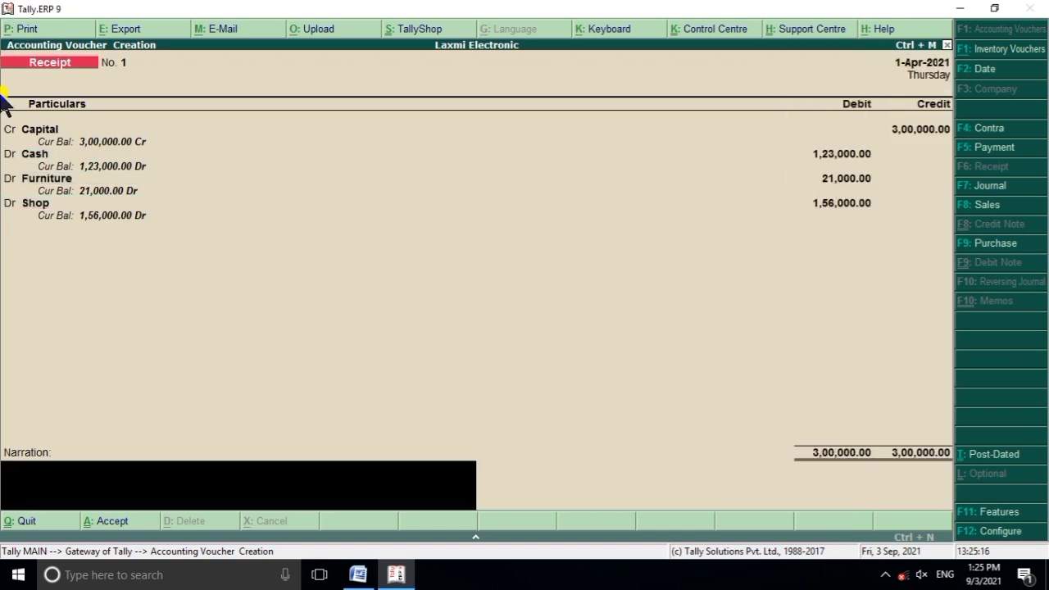
{"action": "left_click", "coordinate": [13, 164]}
{"action": "key", "text": "Return"}
{"action": "key", "text": "Return"}
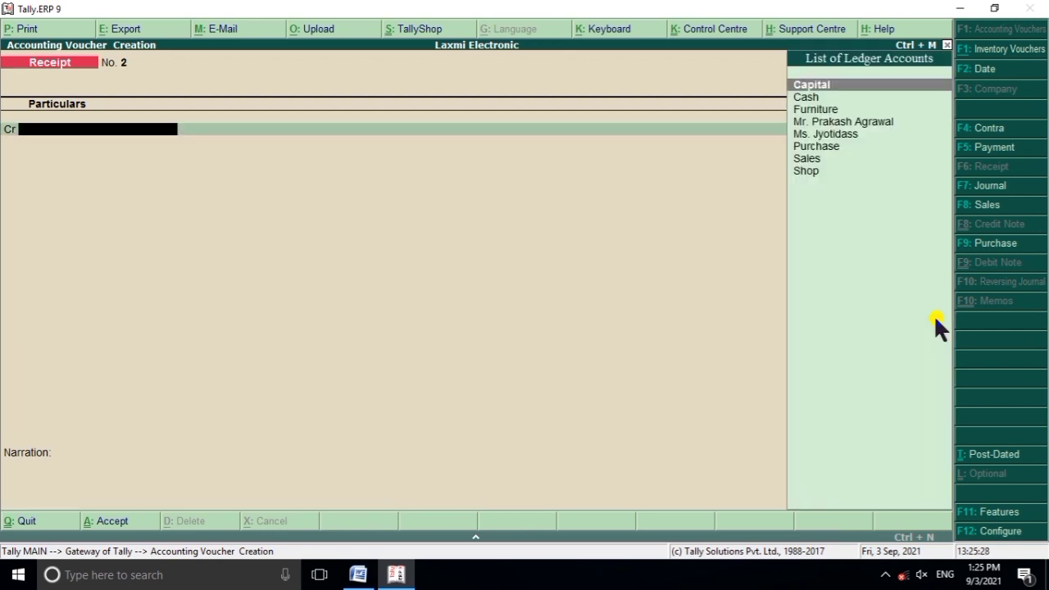
Check the 15th Aug purchase in Word and start a purchase voucher in Tally.ERP 9 with party account Cash and purchase ledger Purchase.
{"action": "left_click", "coordinate": [397, 576]}
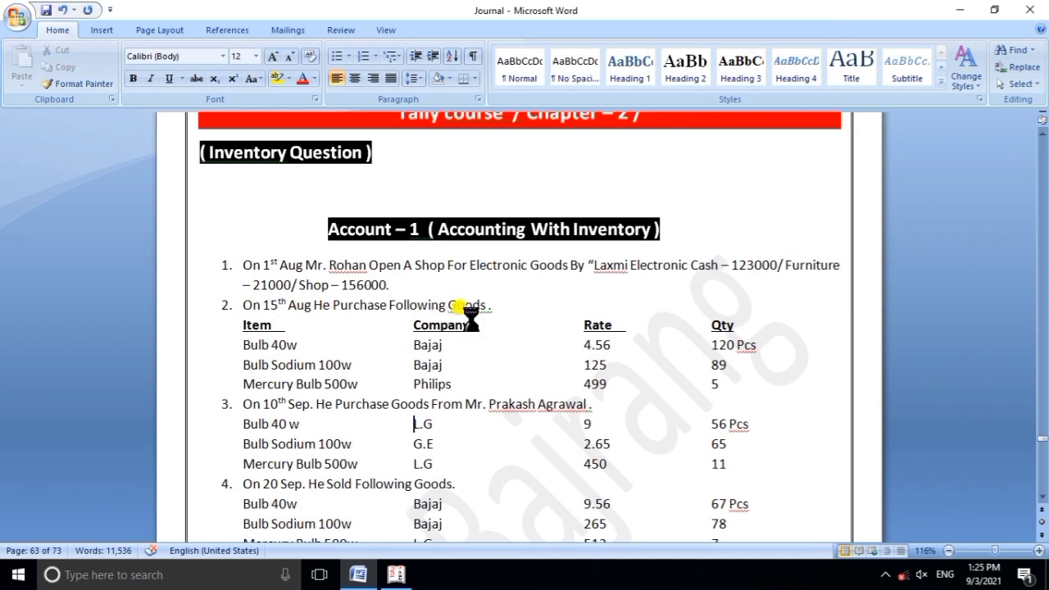
{"action": "left_click", "coordinate": [395, 574]}
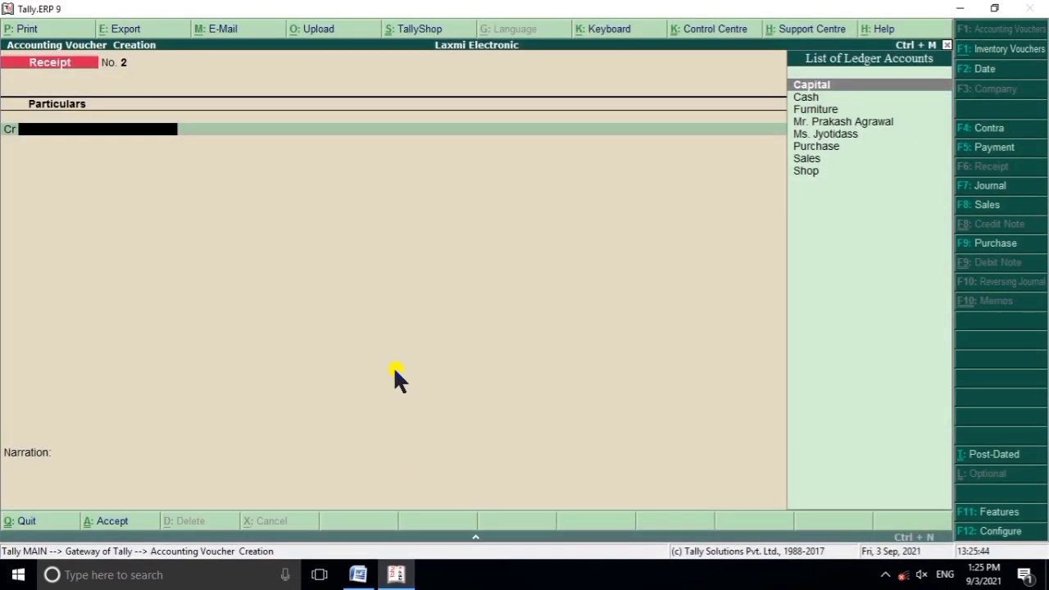
{"action": "key", "text": "F9"}
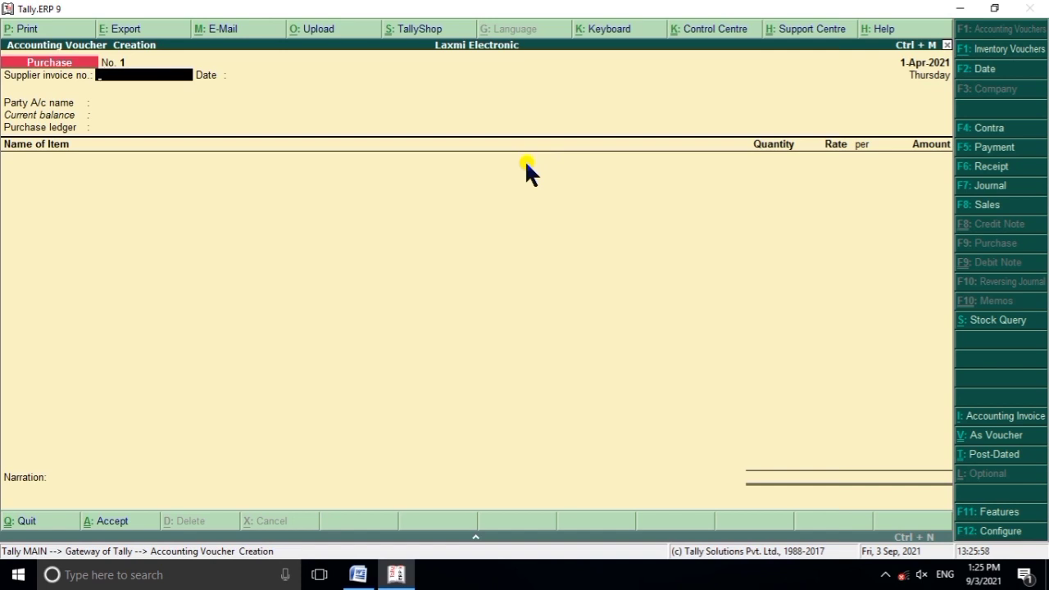
{"action": "key", "text": "Return"}
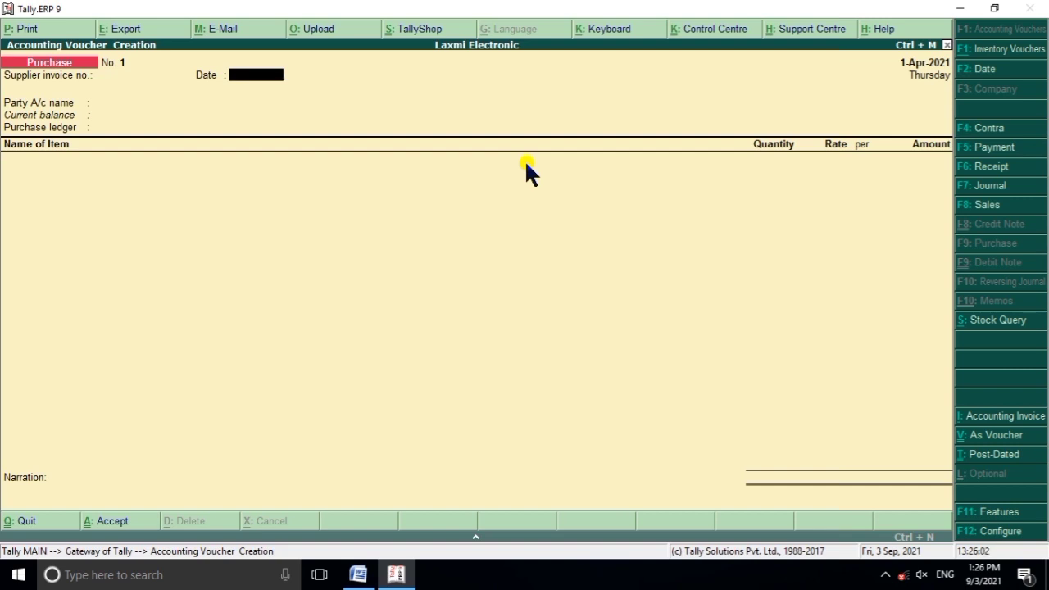
{"action": "left_click", "coordinate": [392, 575]}
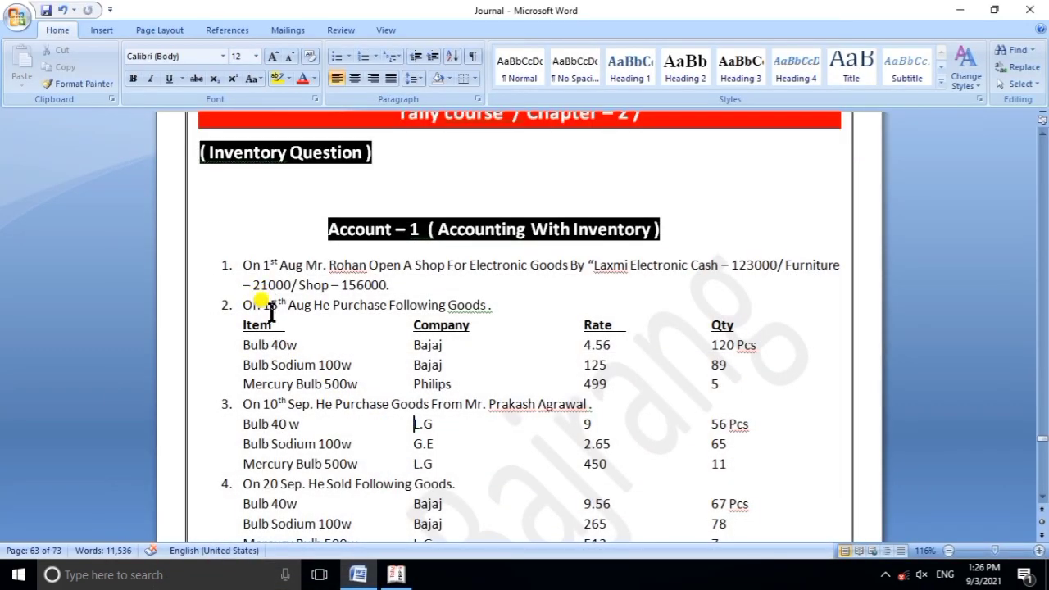
{"action": "left_click", "coordinate": [395, 575]}
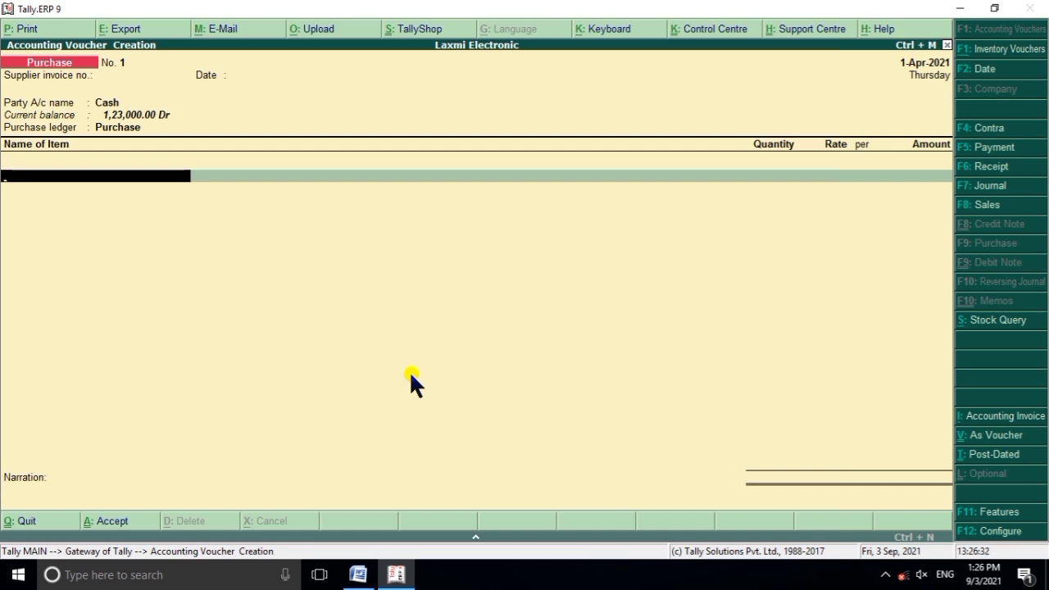
Go back to the party account, recheck the 15th Aug purchase in Word, and keep Cash as party and supplier with other references blank.
{"action": "key", "text": "BackSpace"}
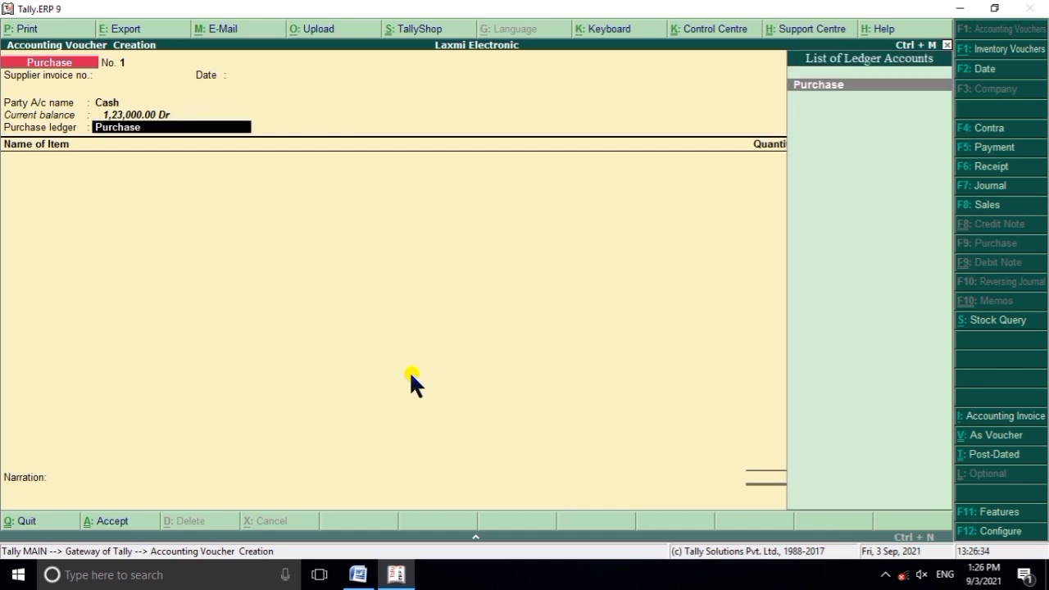
{"action": "key", "text": "BackSpace"}
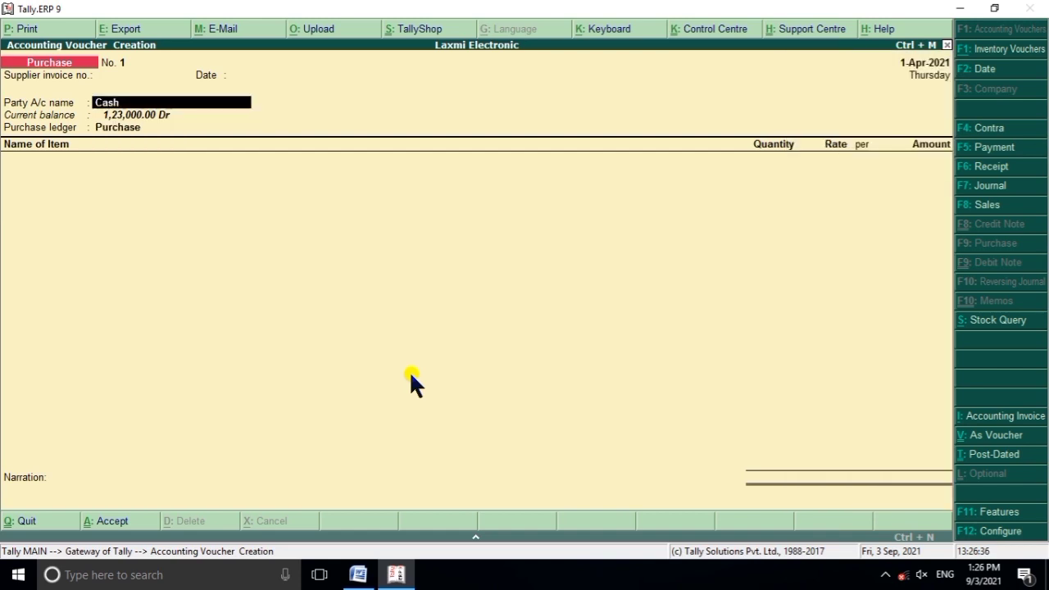
{"action": "key", "text": "BackSpace"}
{"action": "key", "text": "Return"}
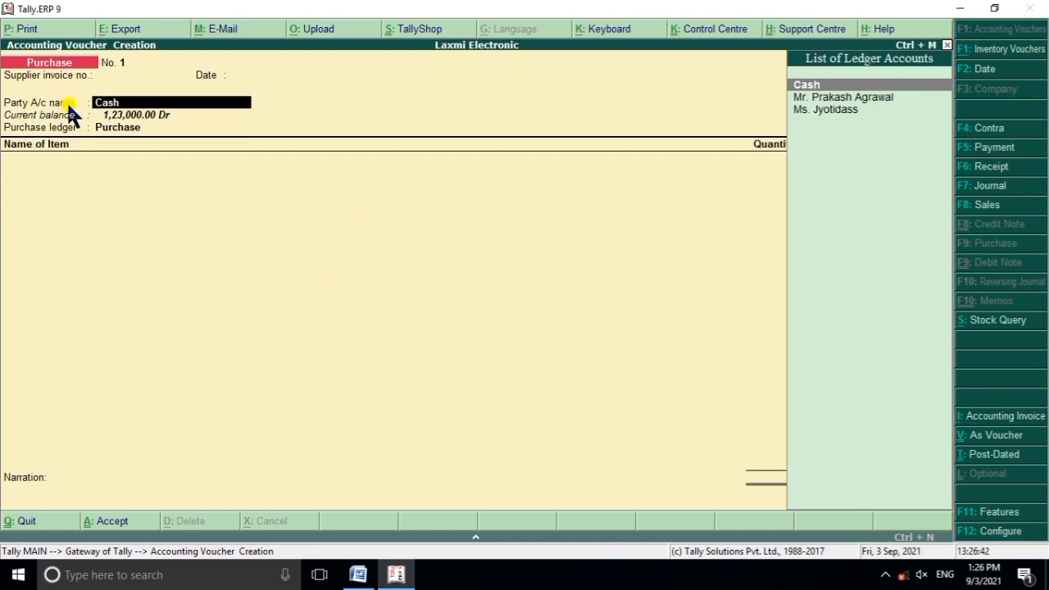
{"action": "left_click", "coordinate": [394, 572]}
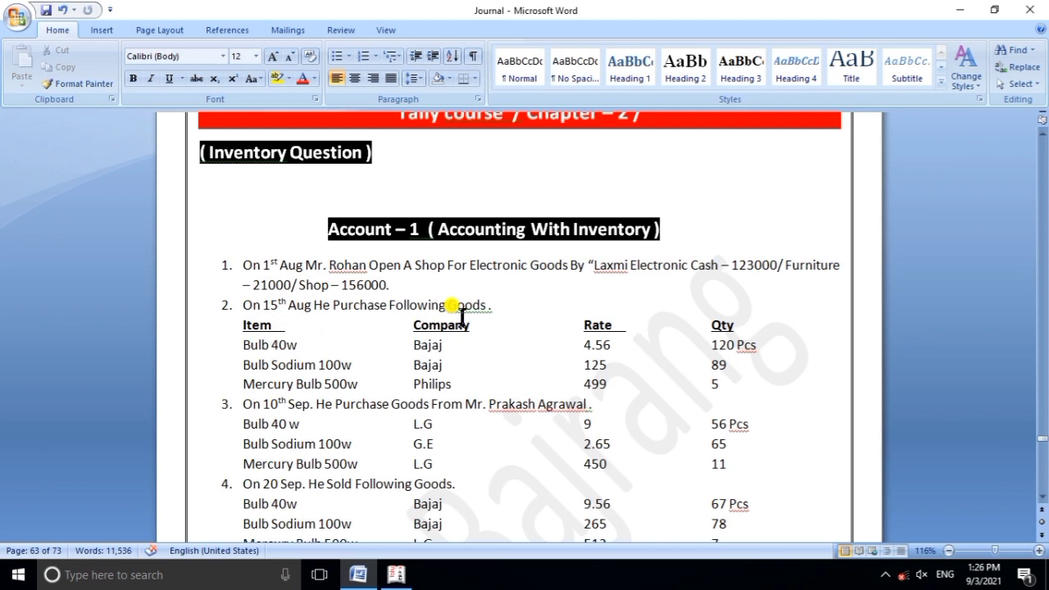
{"action": "left_click", "coordinate": [498, 304]}
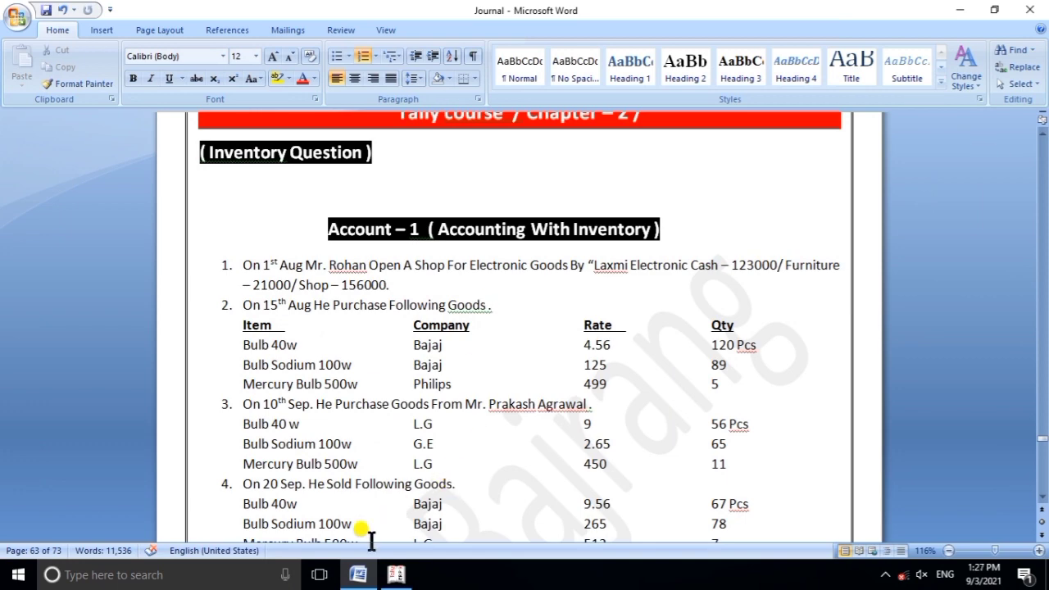
{"action": "left_click", "coordinate": [395, 574]}
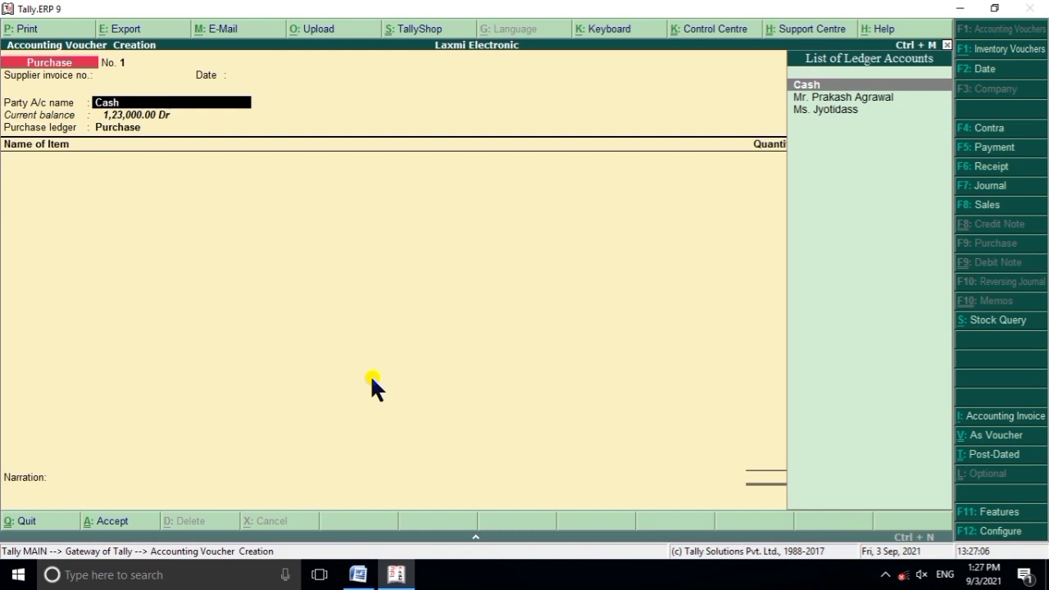
{"action": "key", "text": "Return"}
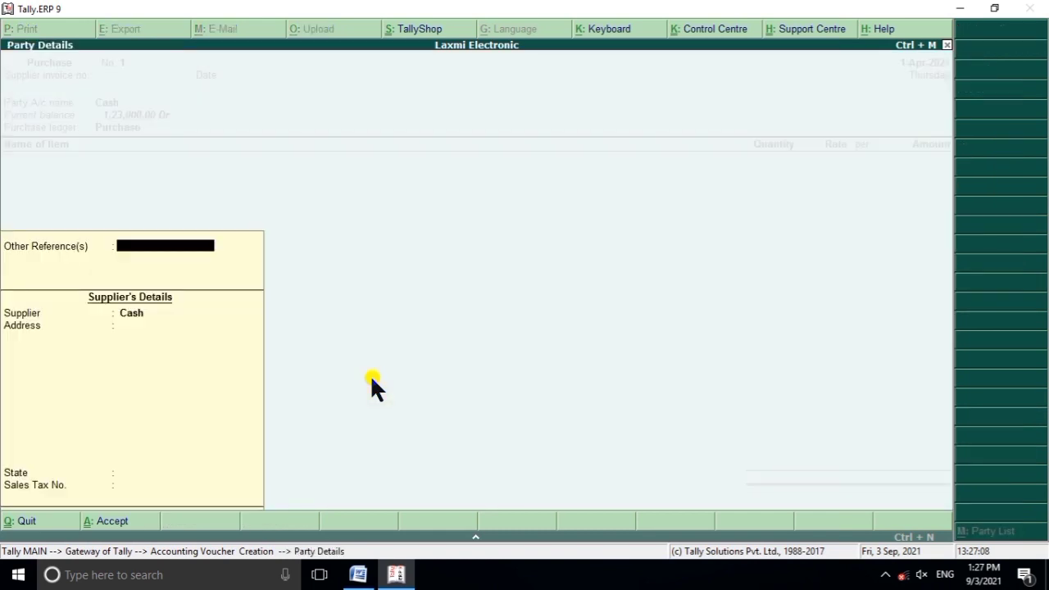
{"action": "key", "text": "Return"}
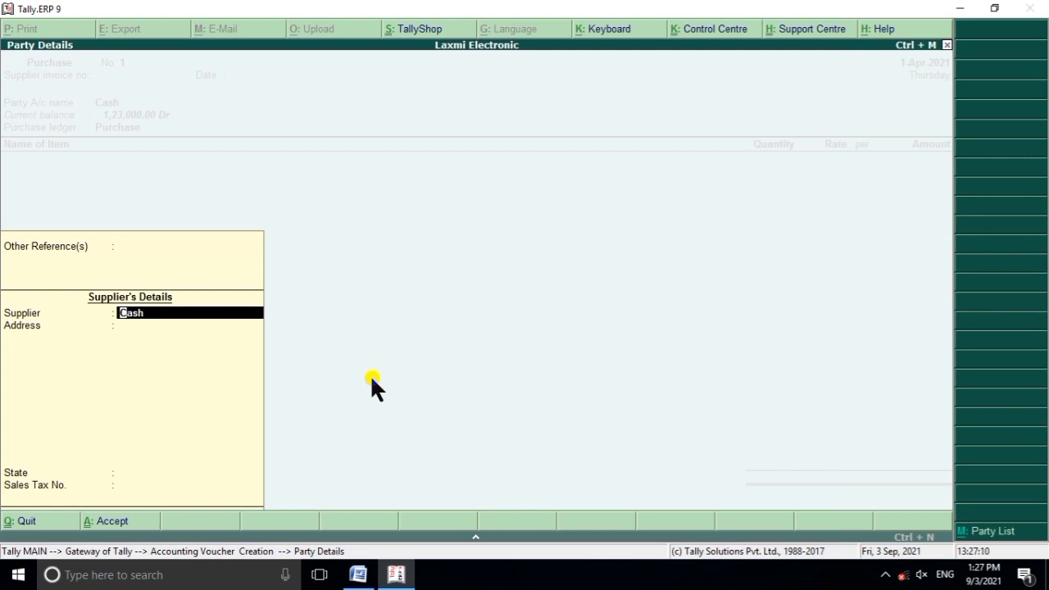
{"action": "key", "text": "Return"}
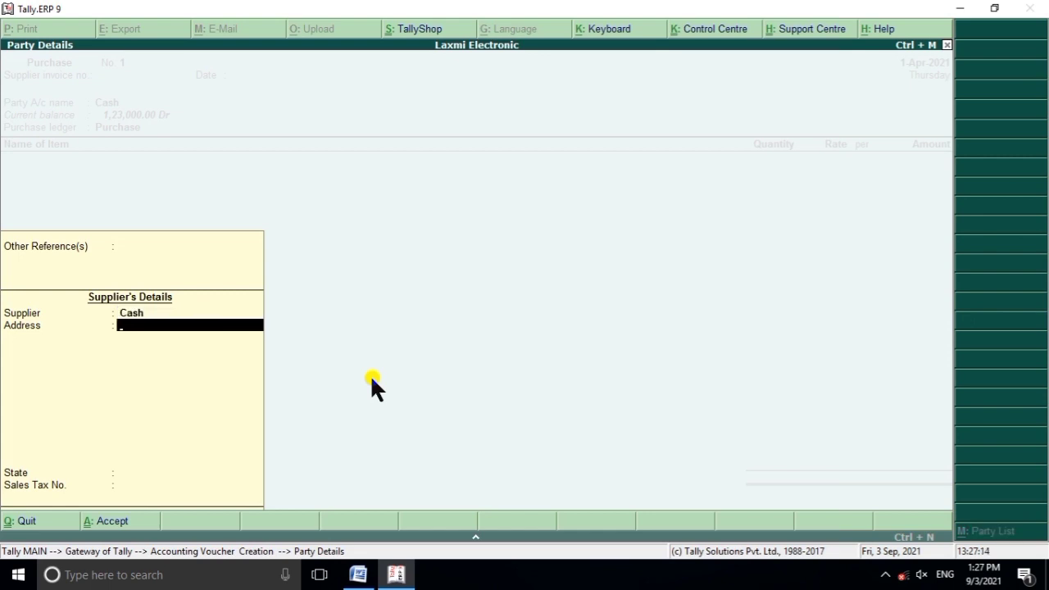
Accept the cash supplier details with the remaining fields blank and use Purchase as the voucher's purchase ledger.
{"action": "key", "text": "Return"}
{"action": "key", "text": "Return"}
{"action": "key", "text": "Return"}
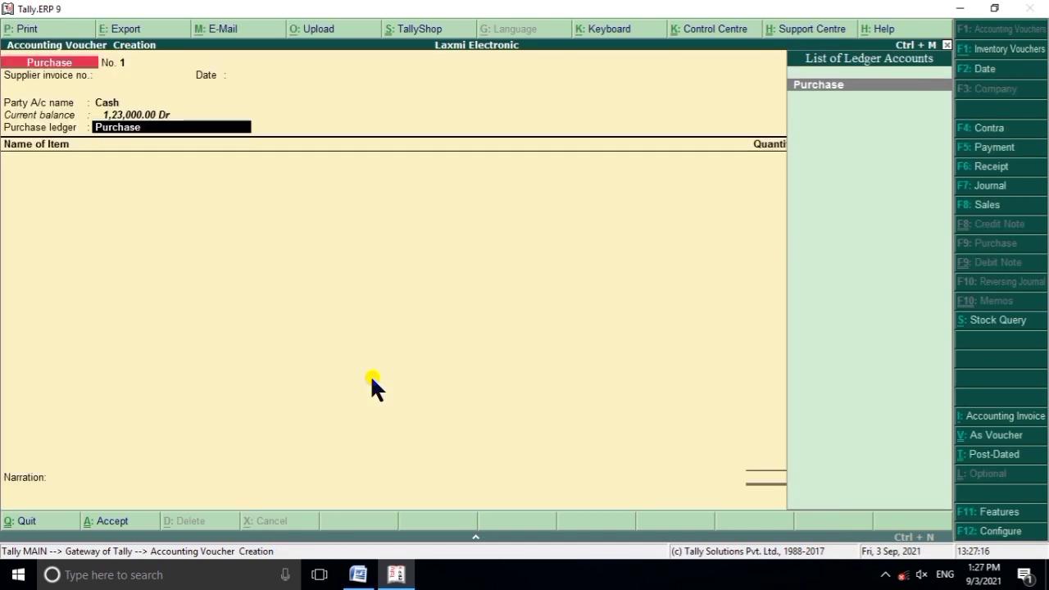
{"action": "key", "text": "Return"}
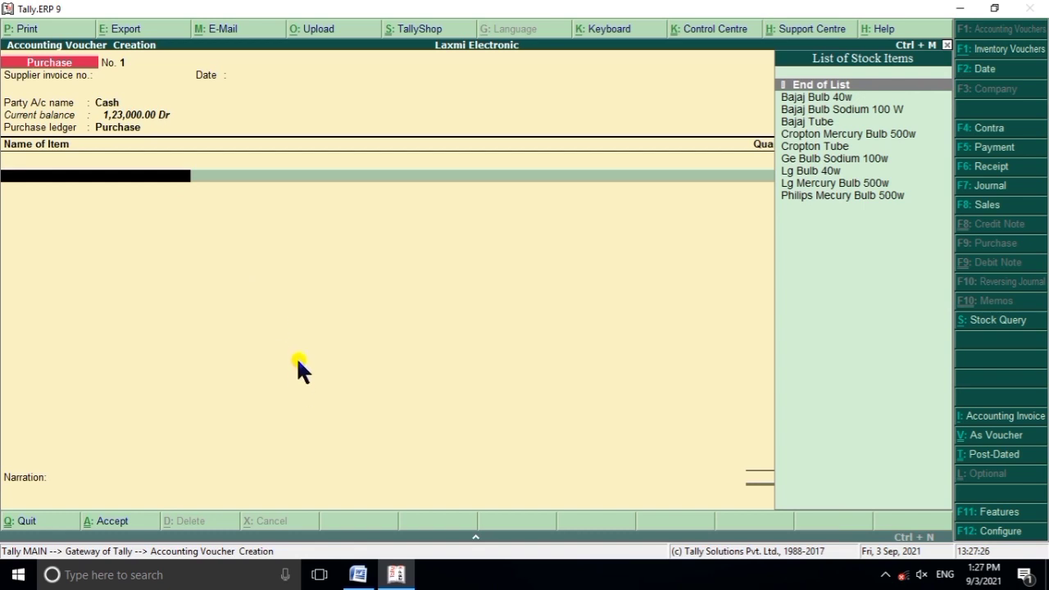
Check the 15 August purchase list in the Word document, and in Tally choose Bajaj Bulb 40w as the first item.
{"action": "left_click", "coordinate": [358, 575]}
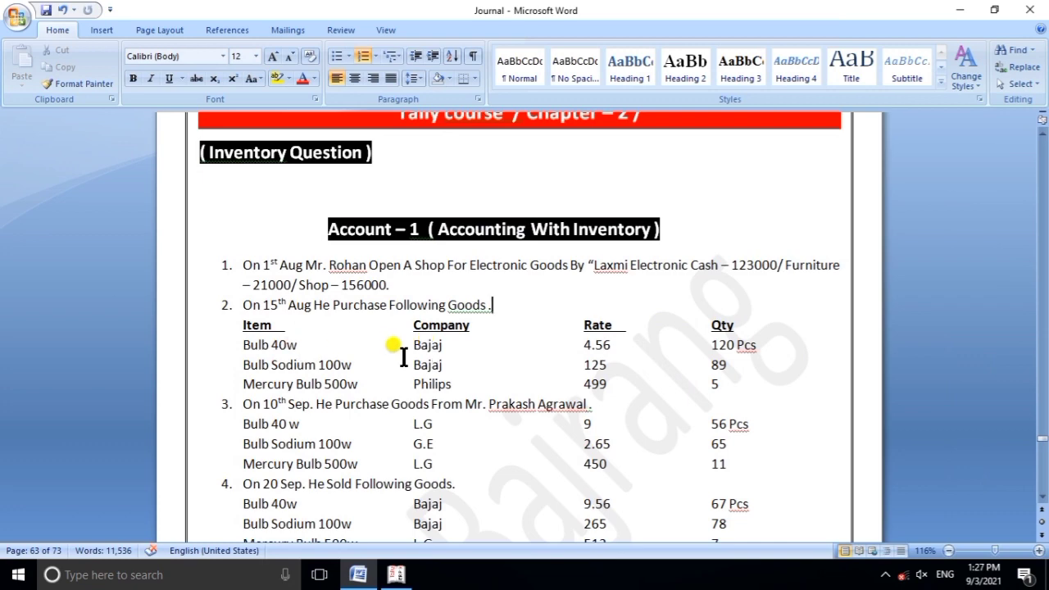
{"action": "left_click", "coordinate": [397, 574]}
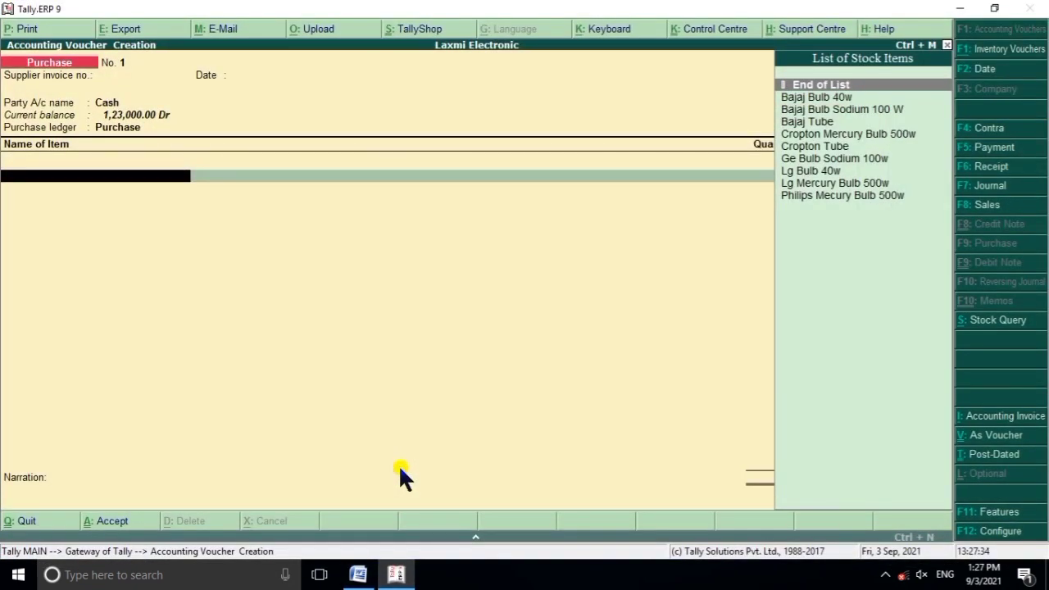
{"action": "type", "text": "B"}
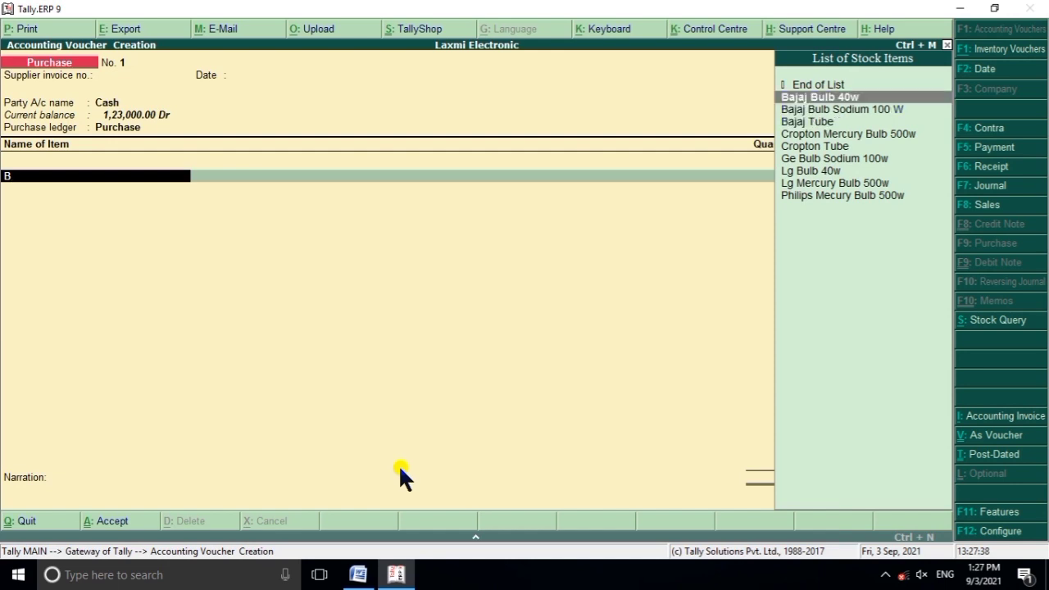
{"action": "key", "text": "Return"}
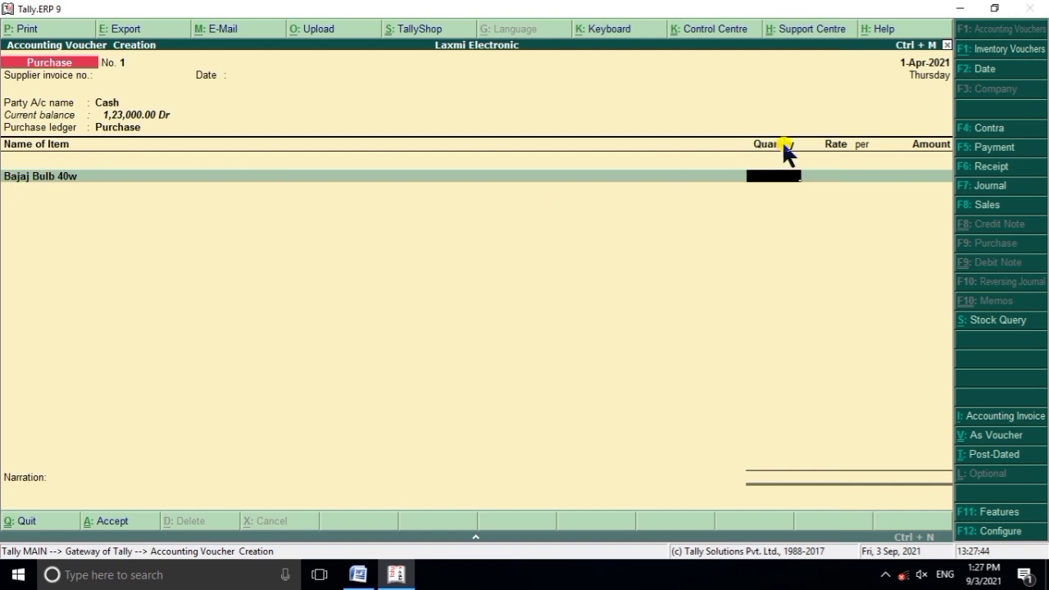
Look up the Bajaj Bulb 40w figures in Word and enter 120 pcs at a rate of 4.56 per pcs in Tally.
{"action": "left_click", "coordinate": [396, 574]}
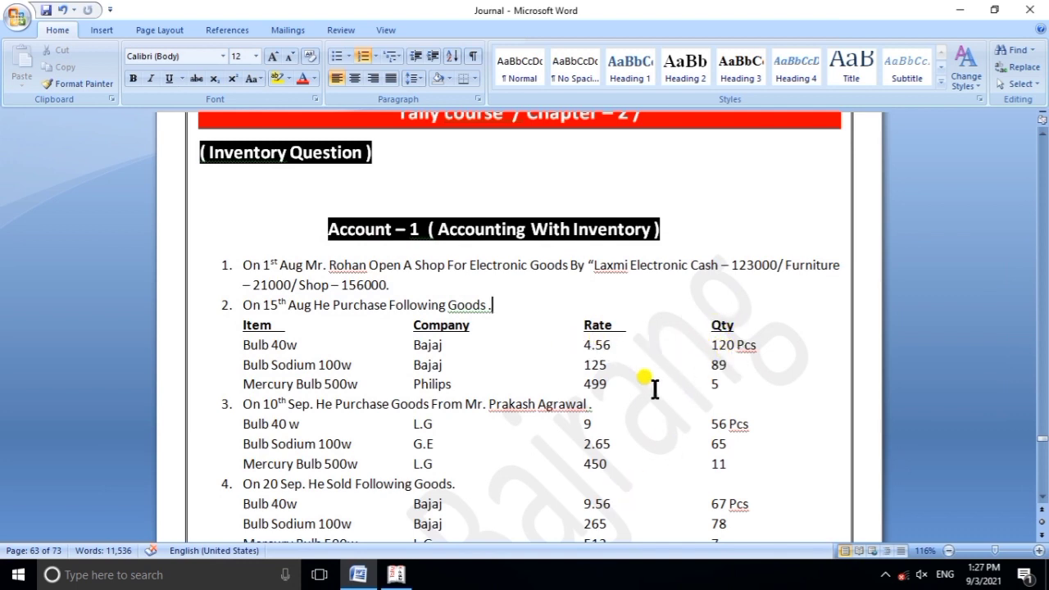
{"action": "left_click", "coordinate": [395, 574]}
{"action": "type", "text": "1"}
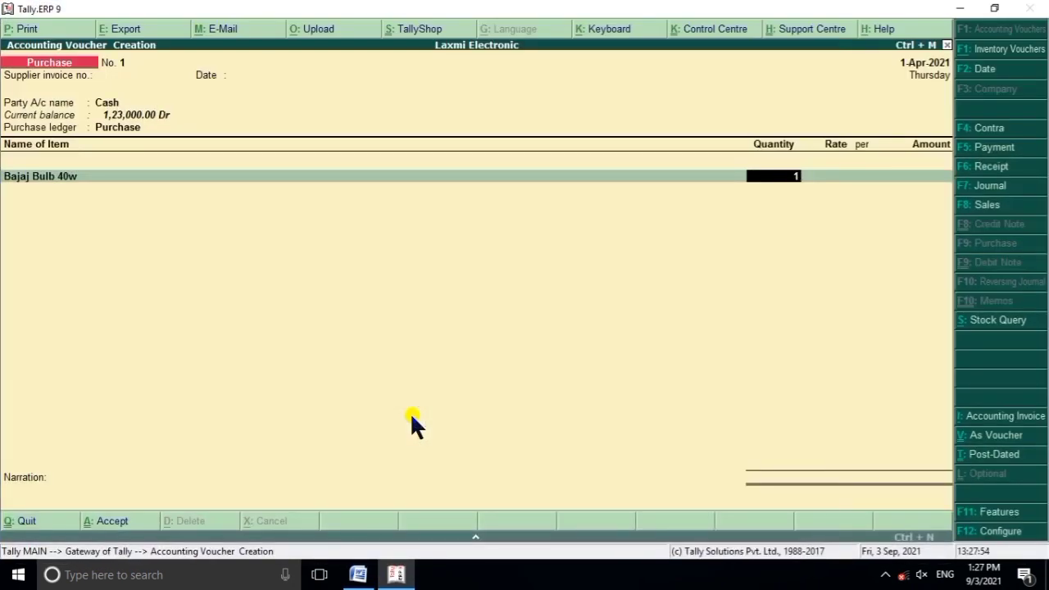
{"action": "type", "text": "20"}
{"action": "key", "text": "Return"}
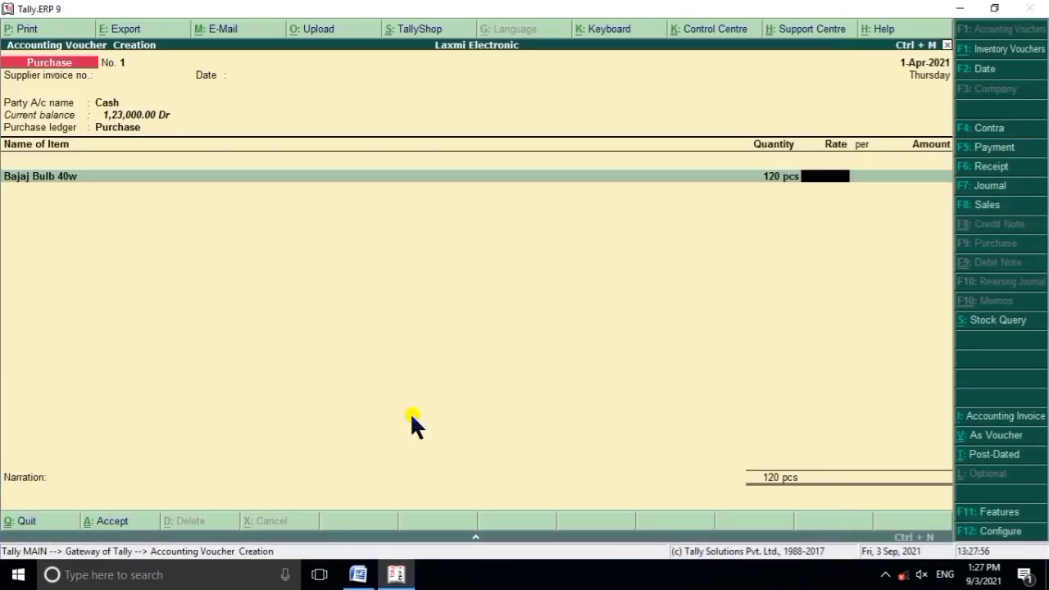
{"action": "type", "text": "4.56"}
{"action": "key", "text": "Return"}
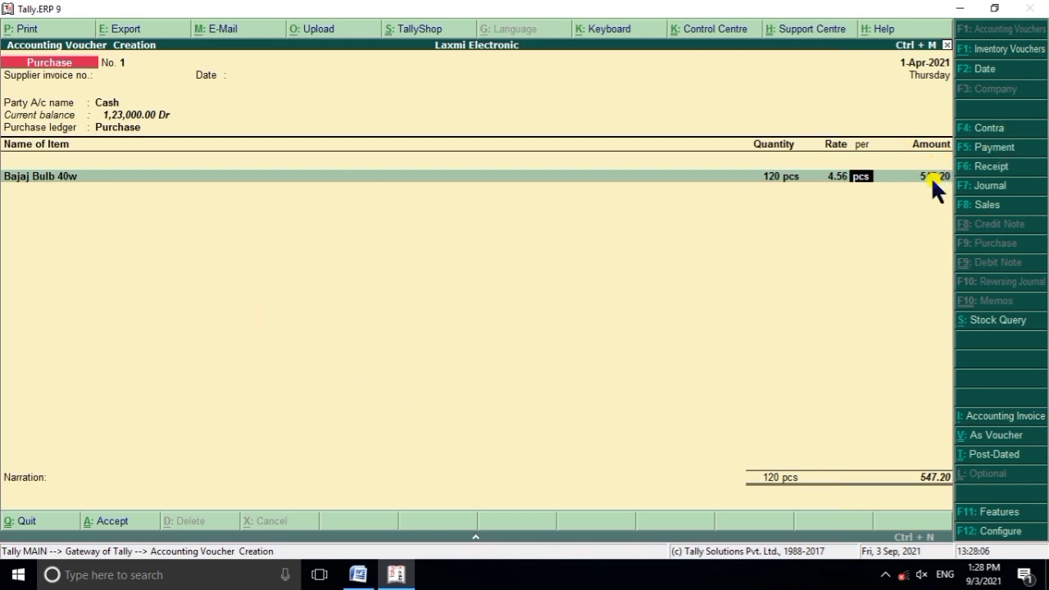
{"action": "key", "text": "Return"}
{"action": "key", "text": "Return"}
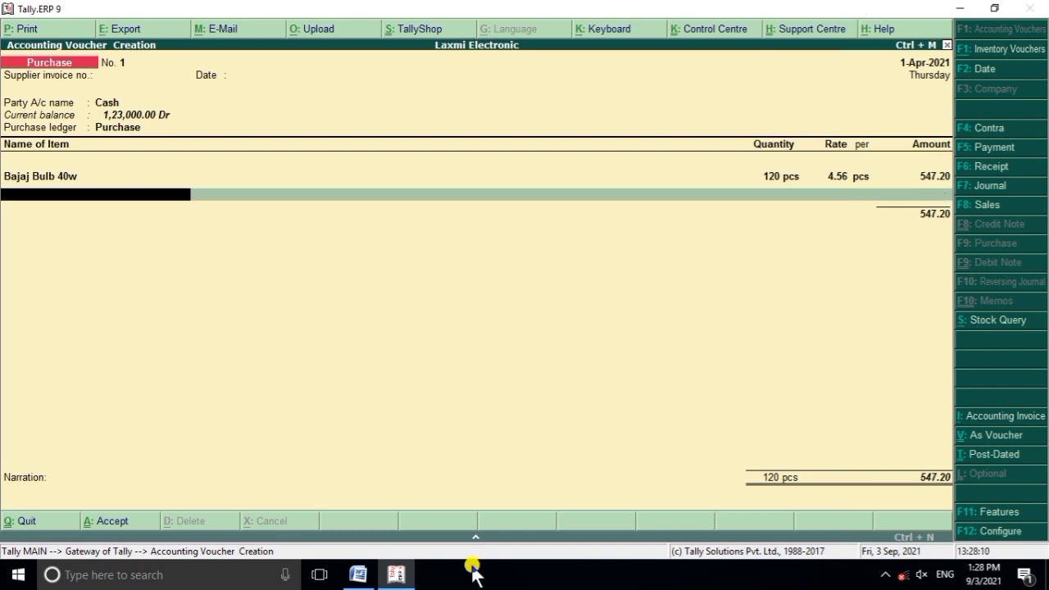
Check the next purchased item in Word and add Bajaj Bulb Sodium 100 W as the second item in Tally.
{"action": "left_click", "coordinate": [390, 576]}
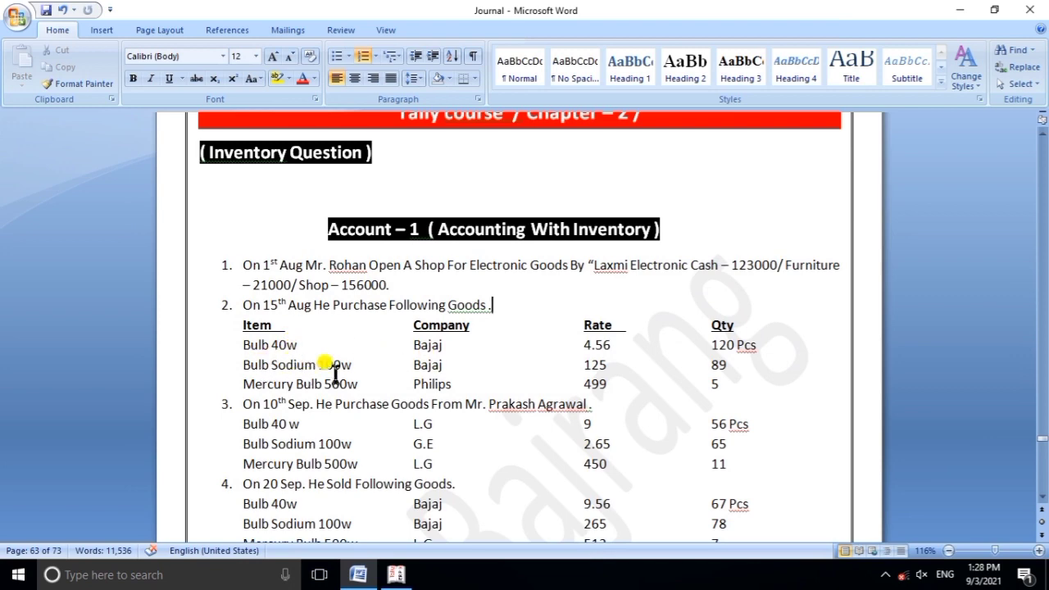
{"action": "left_click", "coordinate": [394, 573]}
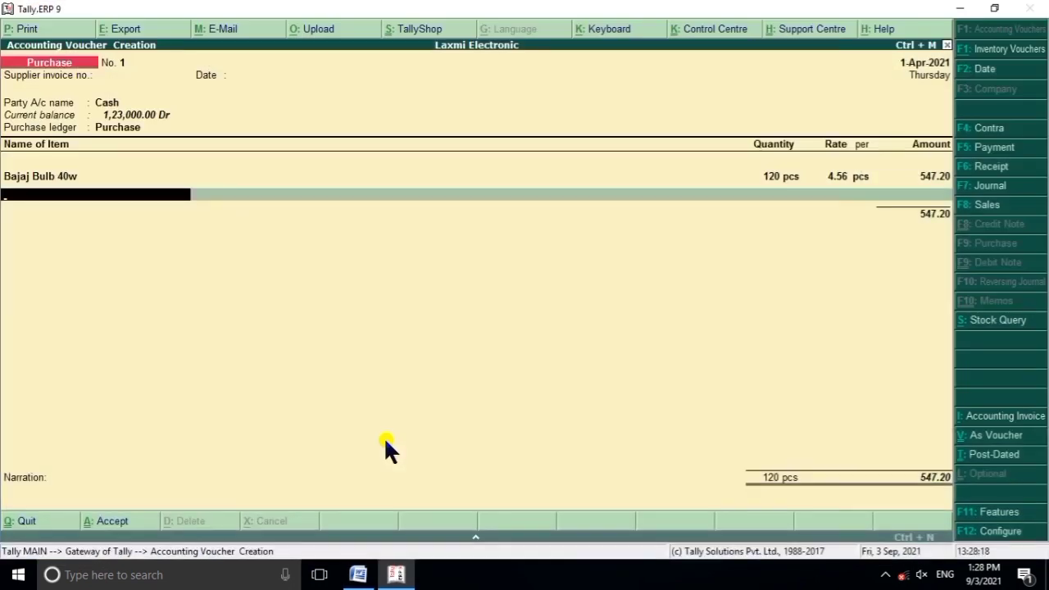
{"action": "type", "text": "B"}
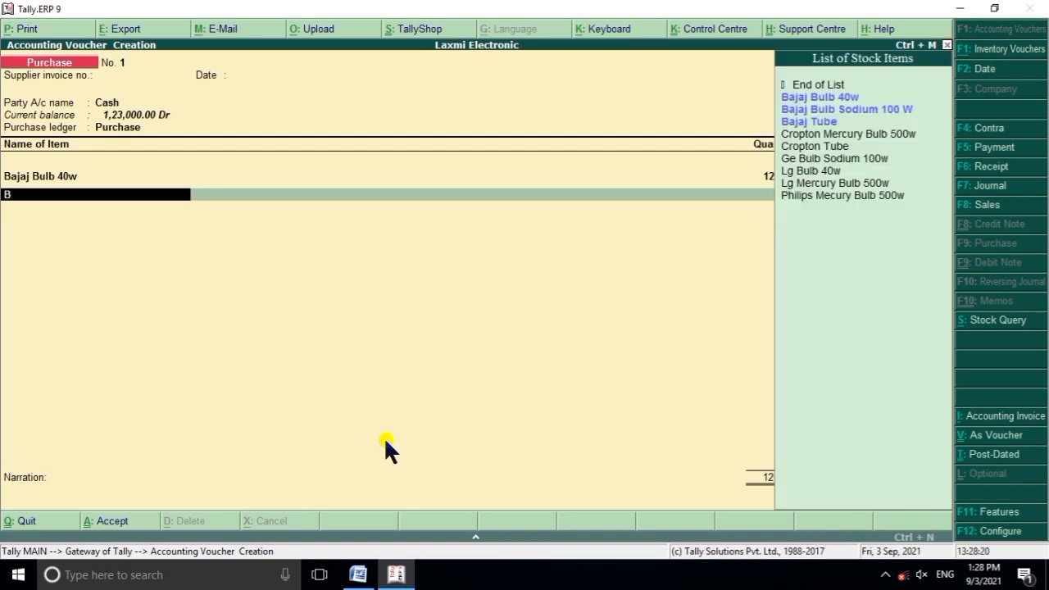
{"action": "key", "text": "Down"}
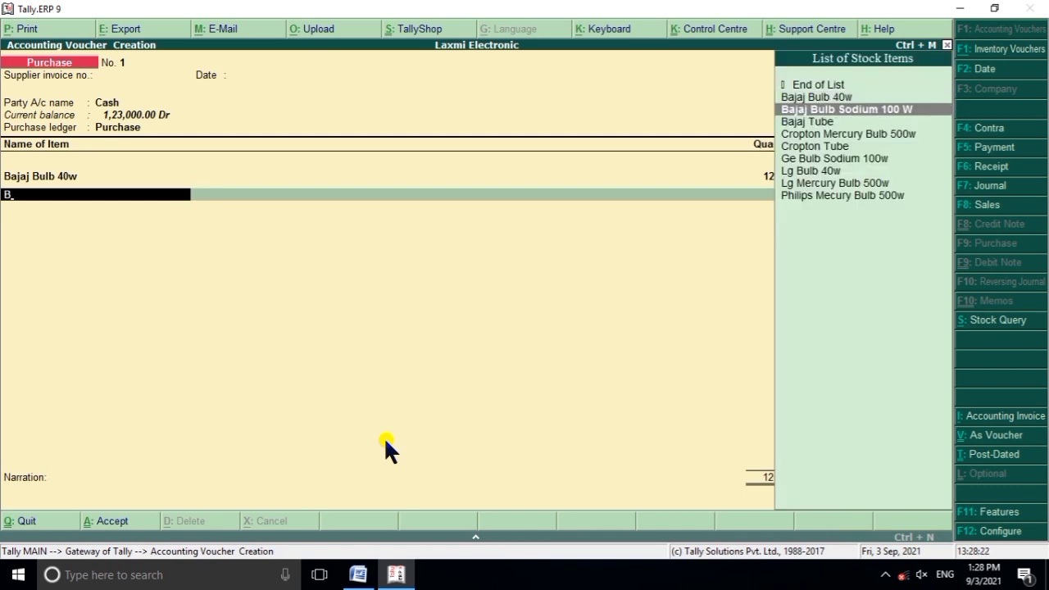
{"action": "key", "text": "Return"}
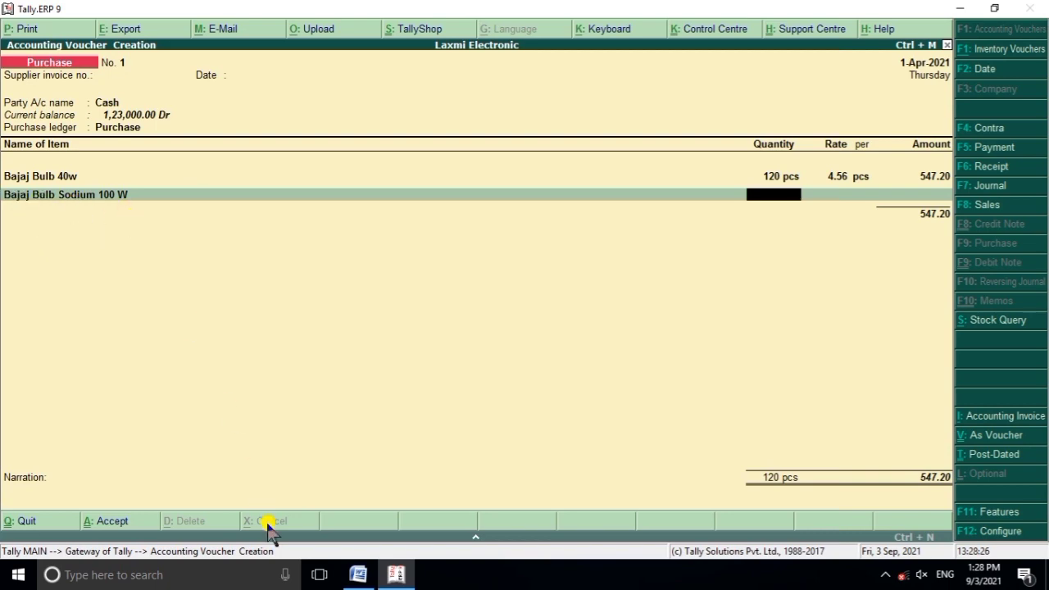
Look up the sodium bulb's figures in Word and enter 89 pcs at a rate of 125 per pcs in Tally.
{"action": "left_click", "coordinate": [358, 575]}
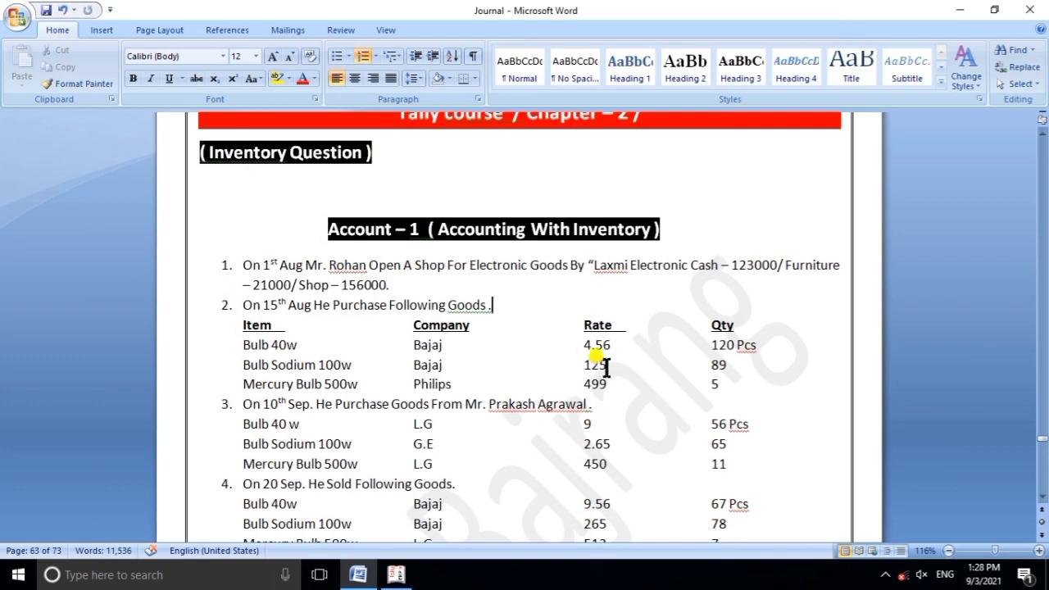
{"action": "left_click", "coordinate": [396, 575]}
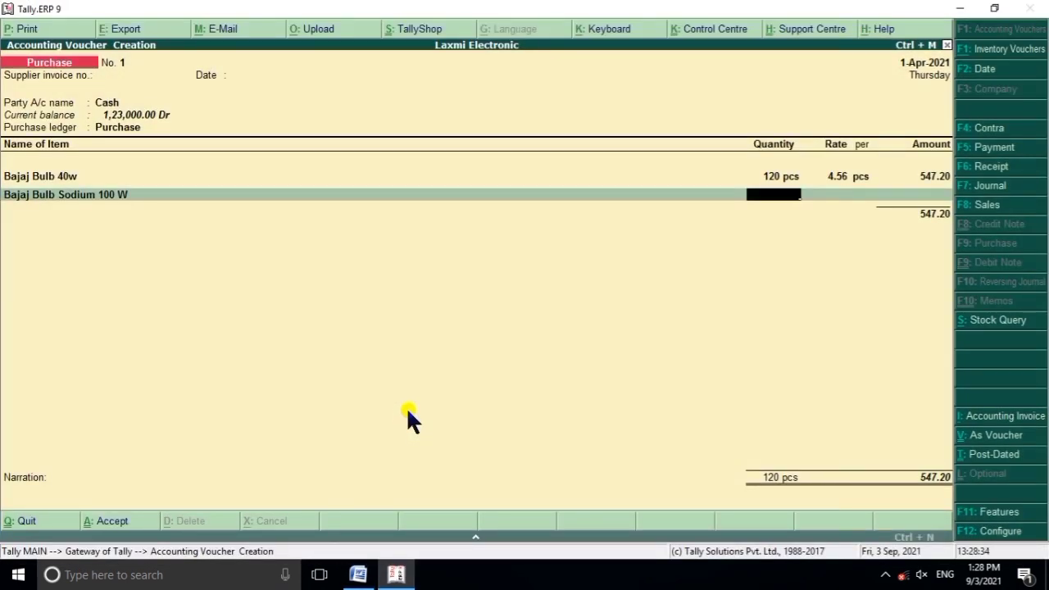
{"action": "type", "text": "89"}
{"action": "key", "text": "Return"}
{"action": "left_click", "coordinate": [358, 574]}
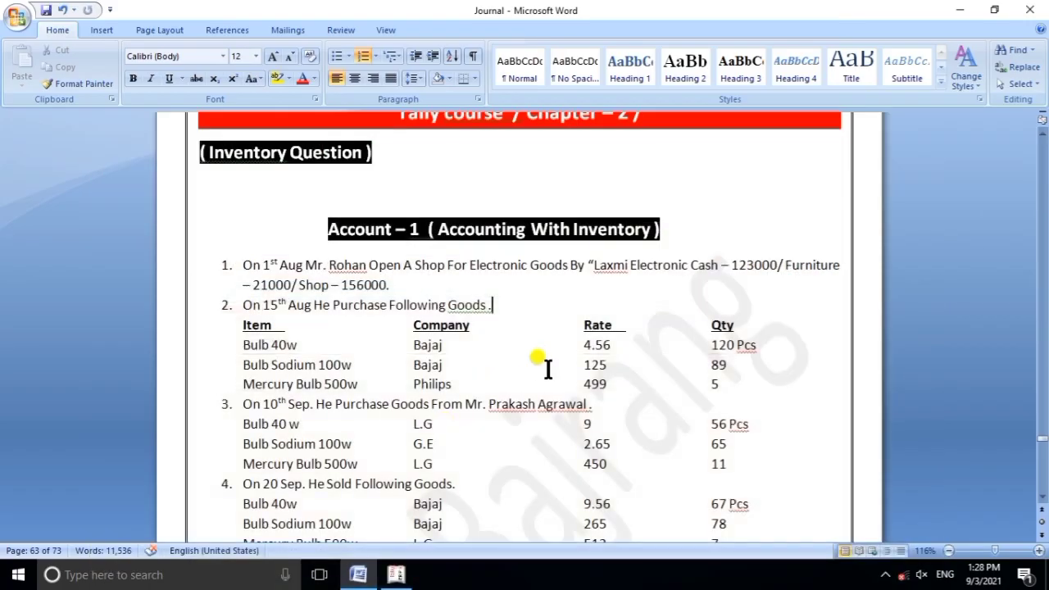
{"action": "left_click", "coordinate": [398, 574]}
{"action": "type", "text": "12"}
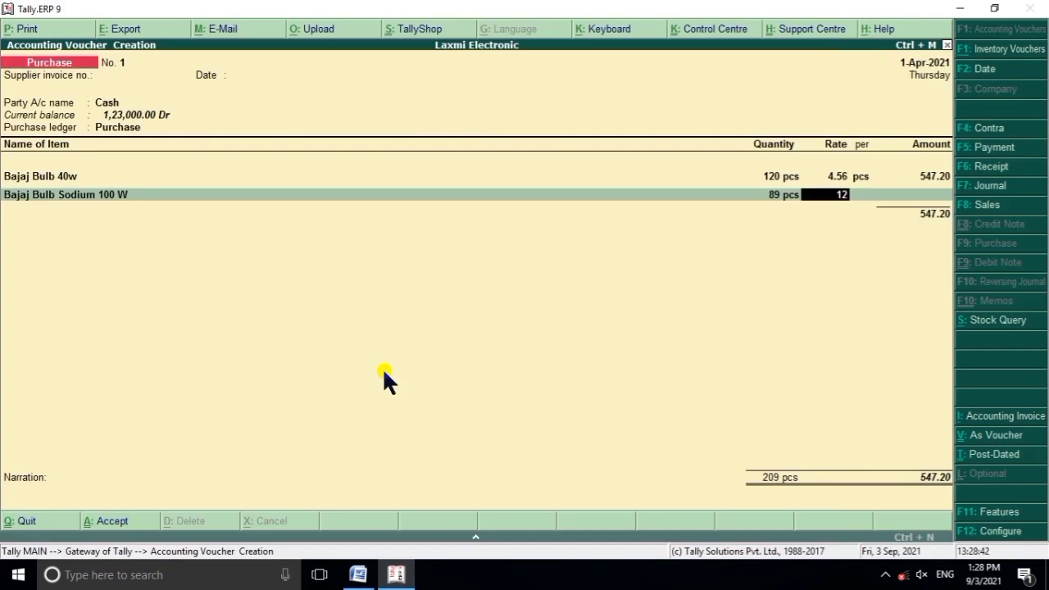
{"action": "type", "text": "5"}
{"action": "key", "text": "Return"}
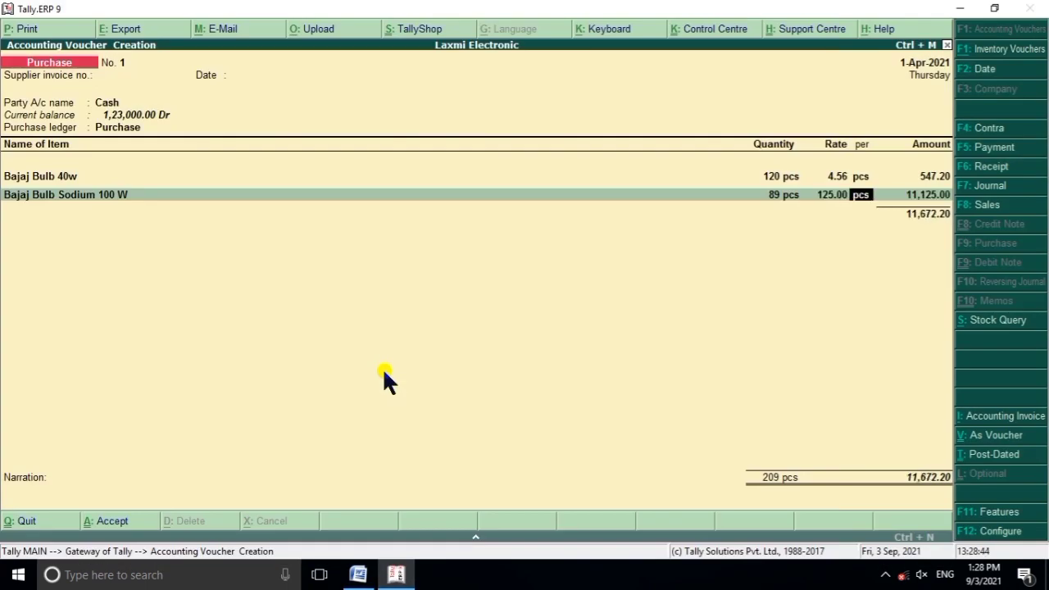
{"action": "key", "text": "Return"}
{"action": "key", "text": "Return"}
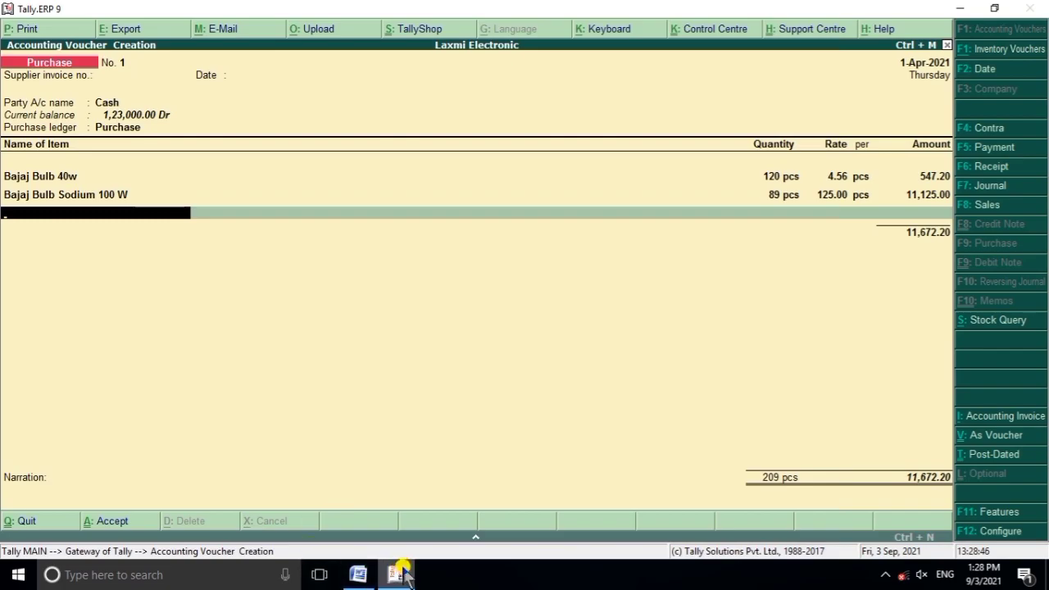
Check the third purchased item in Word, return to the voucher's empty item line in Tally and add Philips Mecury Bulb 500w.
{"action": "left_click", "coordinate": [358, 575]}
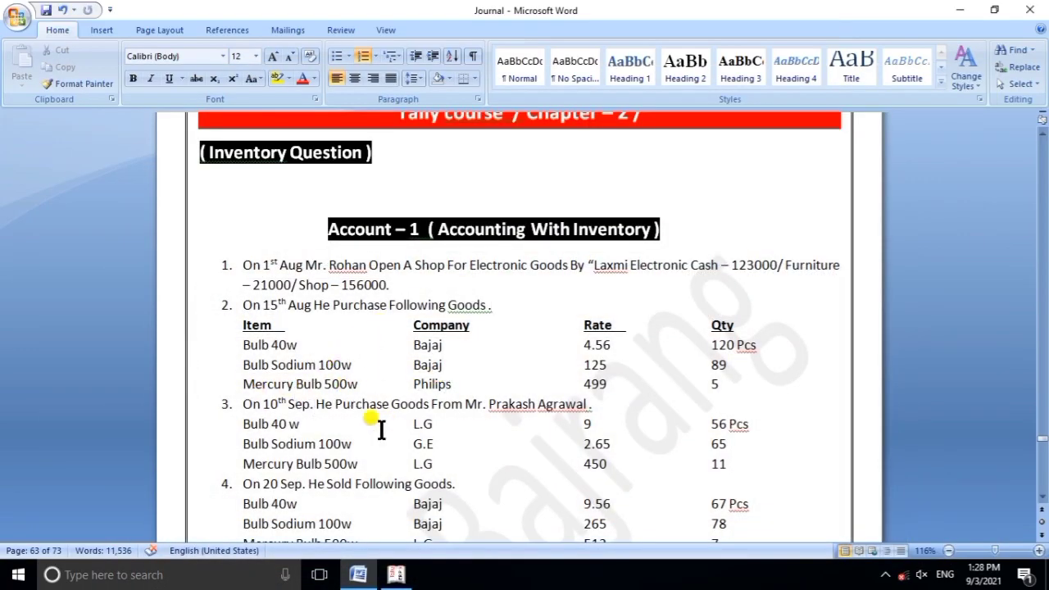
{"action": "left_click", "coordinate": [398, 572]}
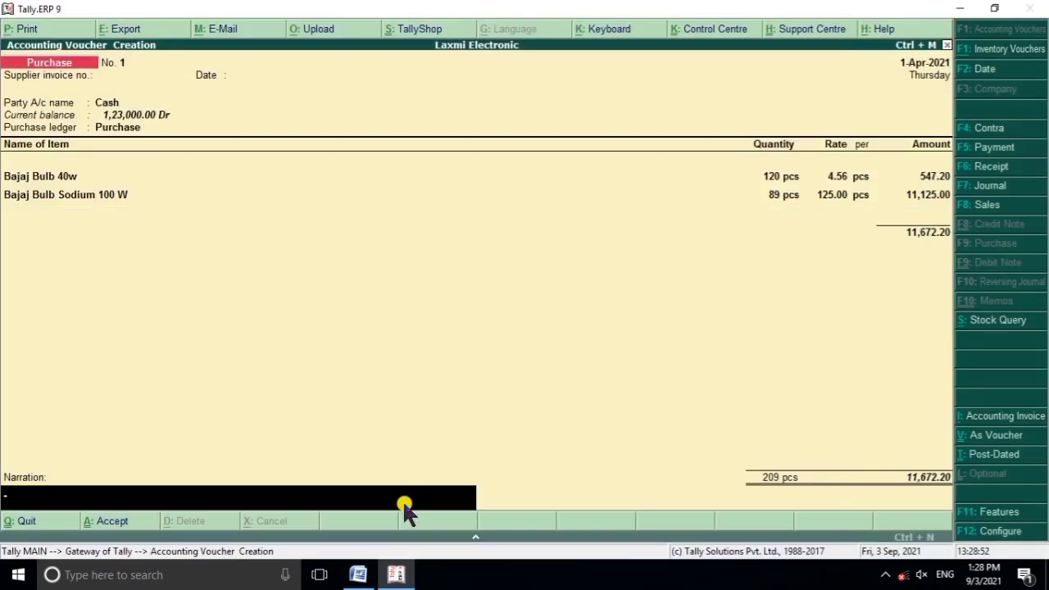
{"action": "type", "text": "P"}
{"action": "key", "text": "BackSpace"}
{"action": "key", "text": "BackSpace"}
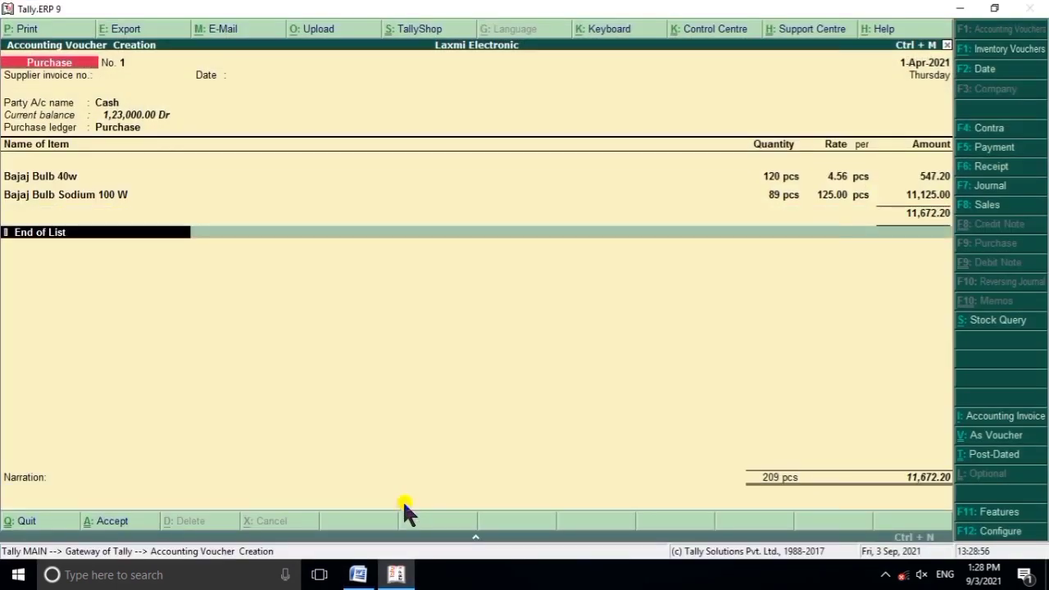
{"action": "key", "text": "Up"}
{"action": "key", "text": "Return"}
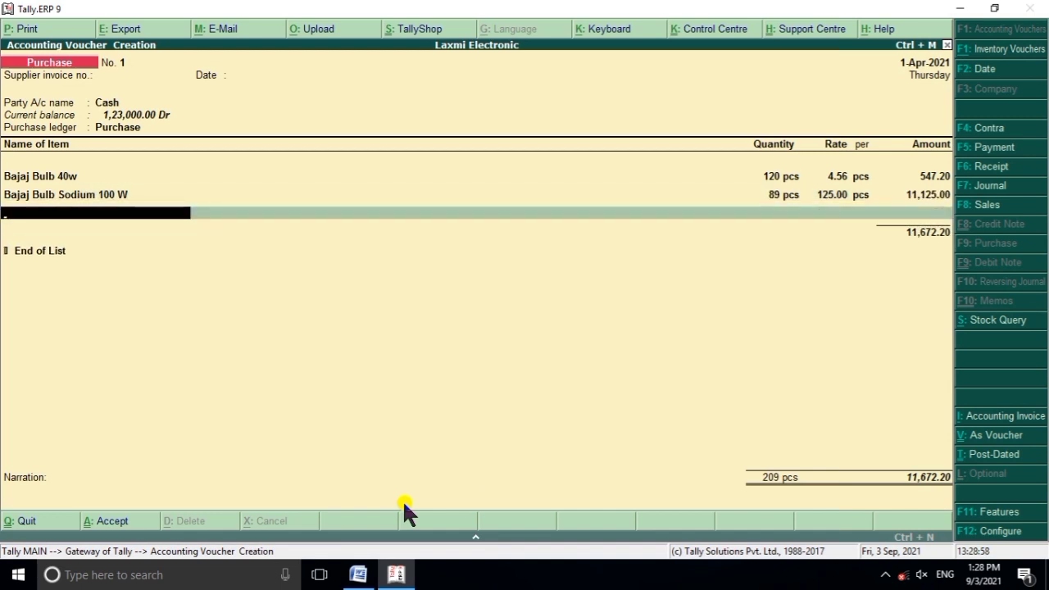
{"action": "type", "text": "P"}
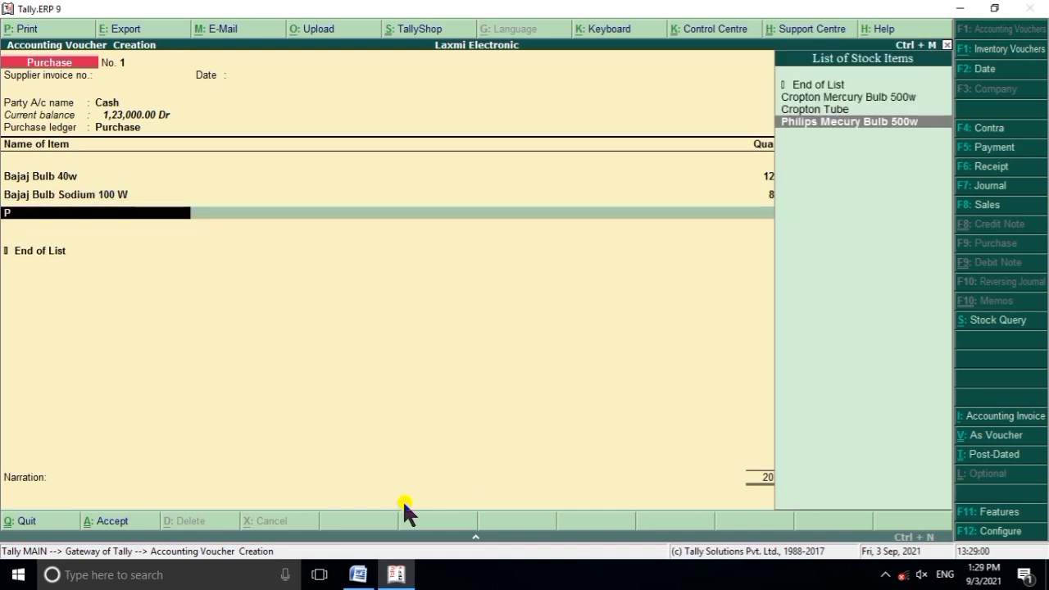
{"action": "key", "text": "Return"}
Look up the Philips bulb's figures in Word and enter 5 pcs at a rate of 499 per pcs in Tally.
{"action": "left_click", "coordinate": [393, 571]}
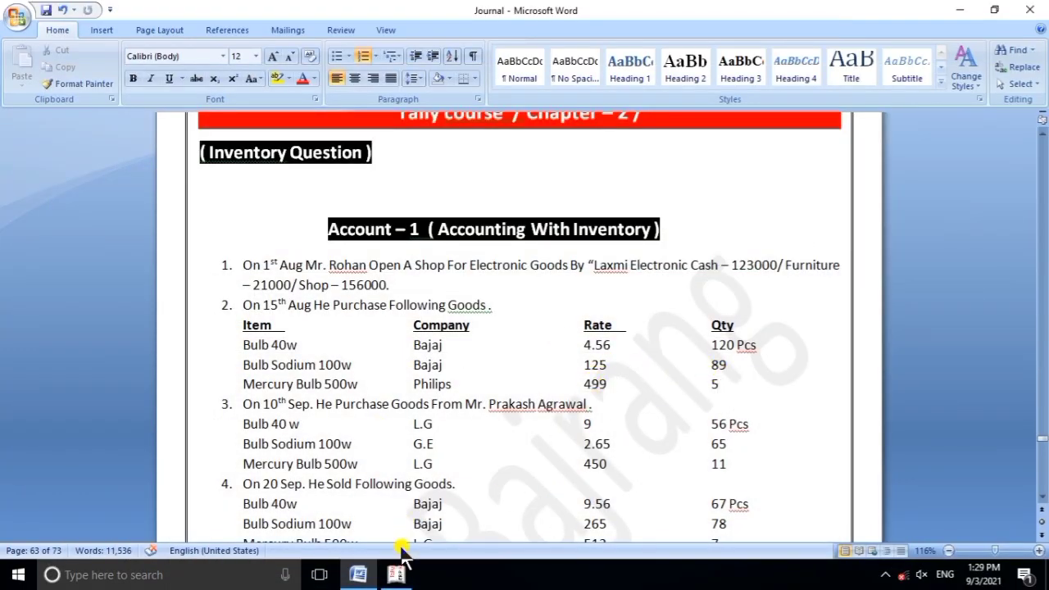
{"action": "left_click", "coordinate": [396, 574]}
{"action": "type", "text": "5"}
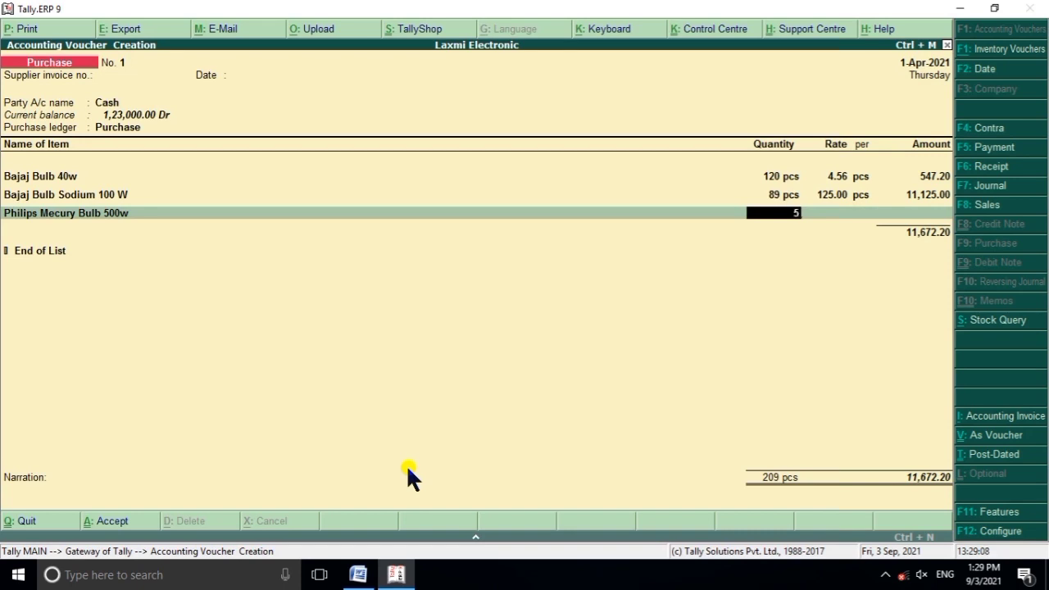
{"action": "key", "text": "Return"}
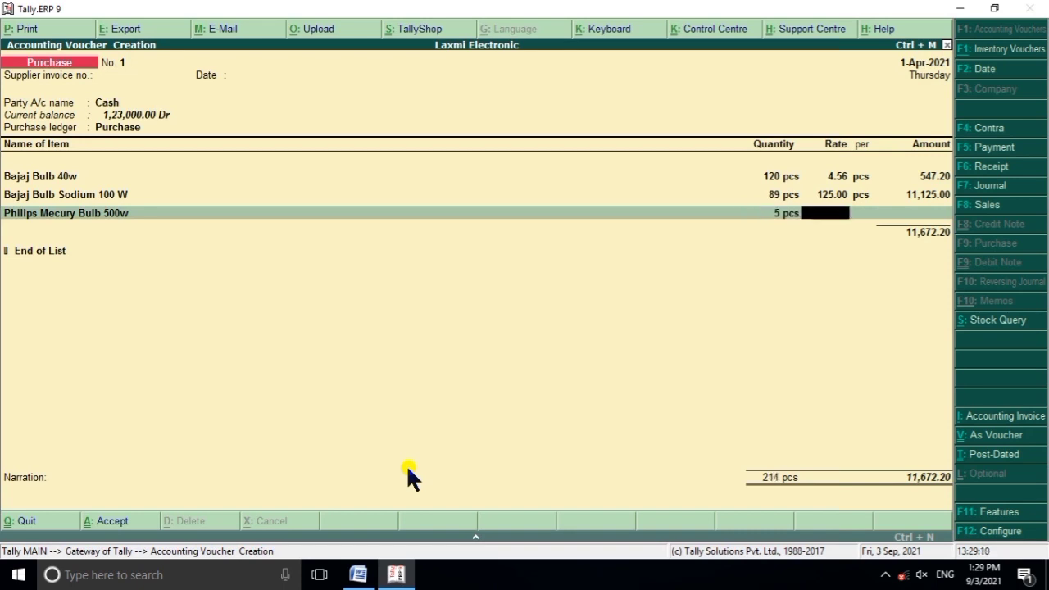
{"action": "type", "text": "499"}
{"action": "key", "text": "Return"}
{"action": "key", "text": "Return"}
{"action": "key", "text": "Return"}
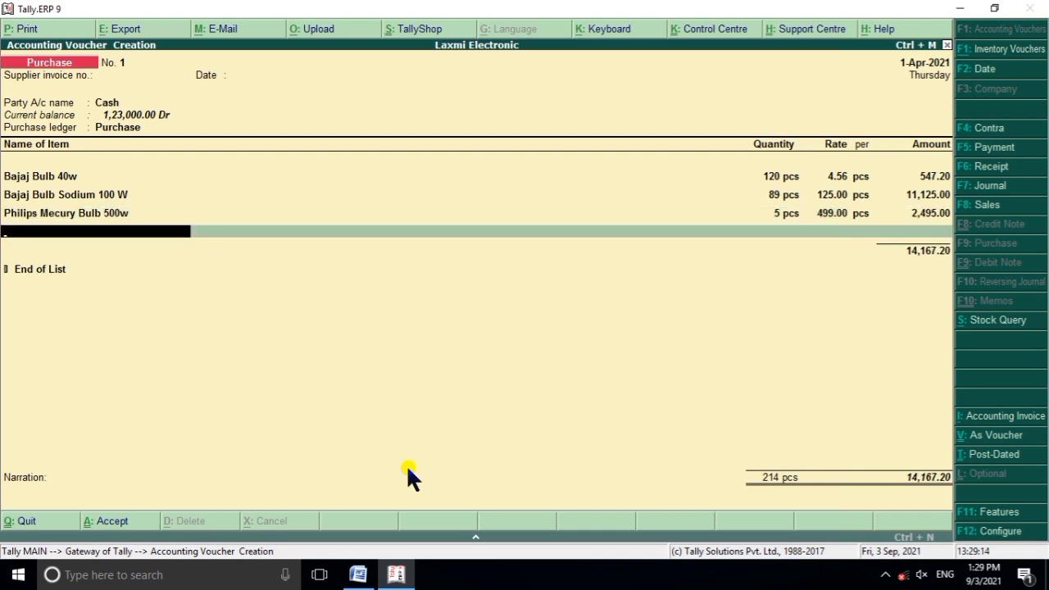
Compare the voucher with the purchase list in Word, and in Tally end the item and additional ledger lists.
{"action": "left_click", "coordinate": [359, 574]}
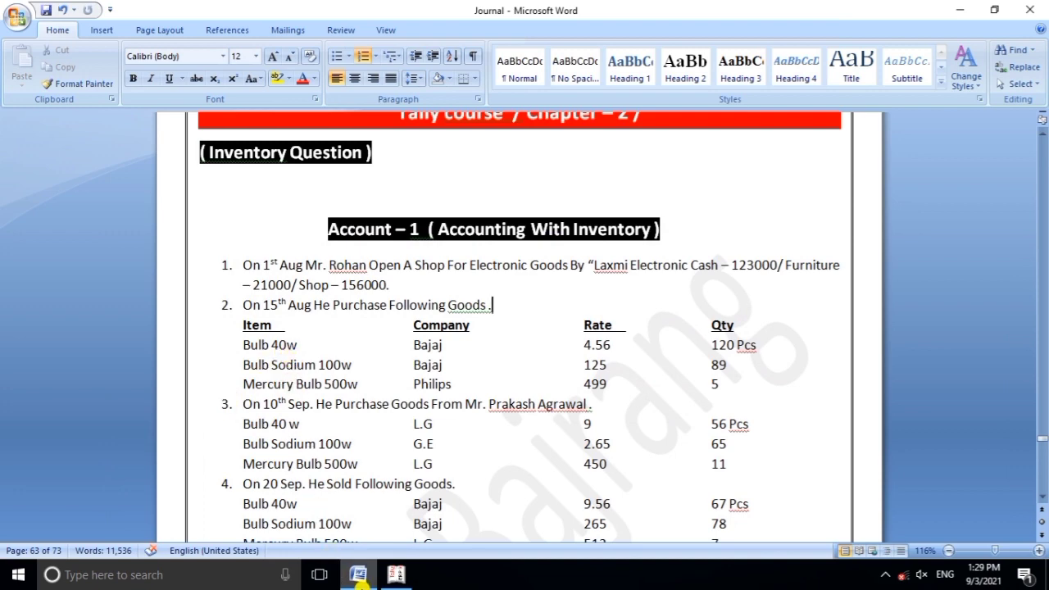
{"action": "left_click", "coordinate": [396, 575]}
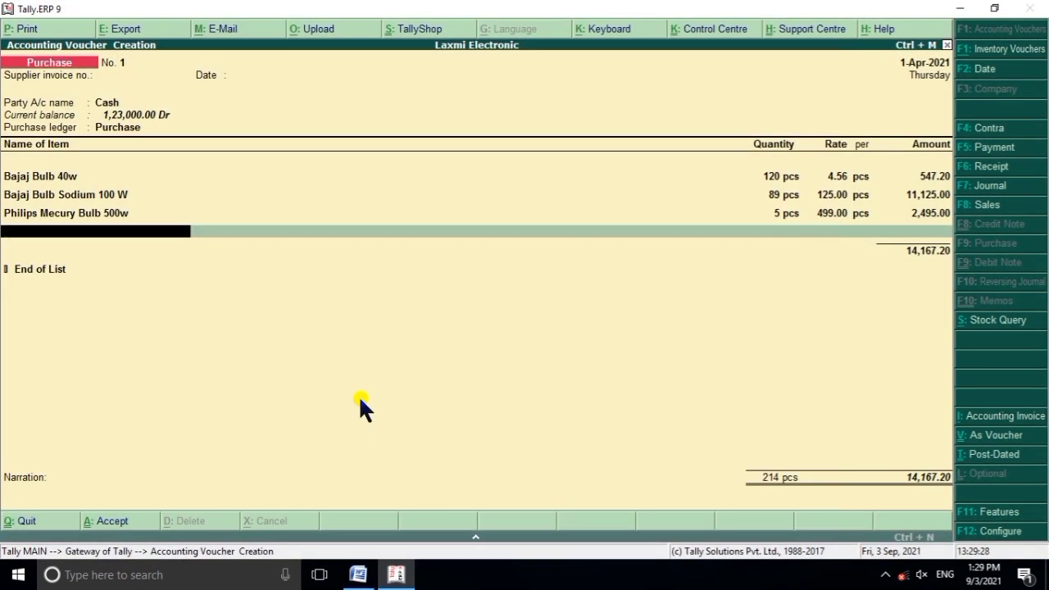
{"action": "key", "text": "Return"}
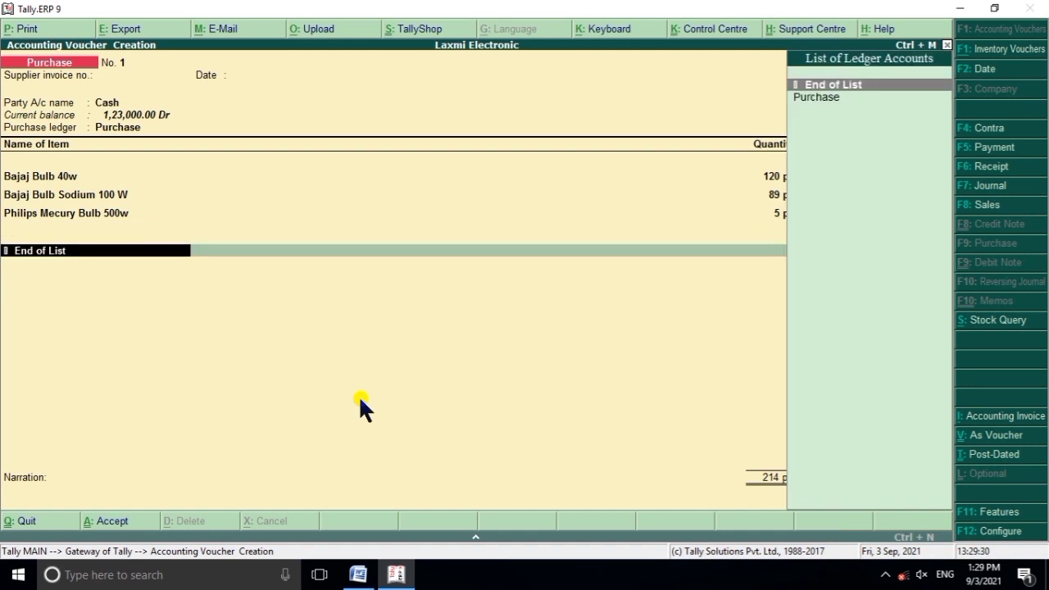
{"action": "key", "text": "Return"}
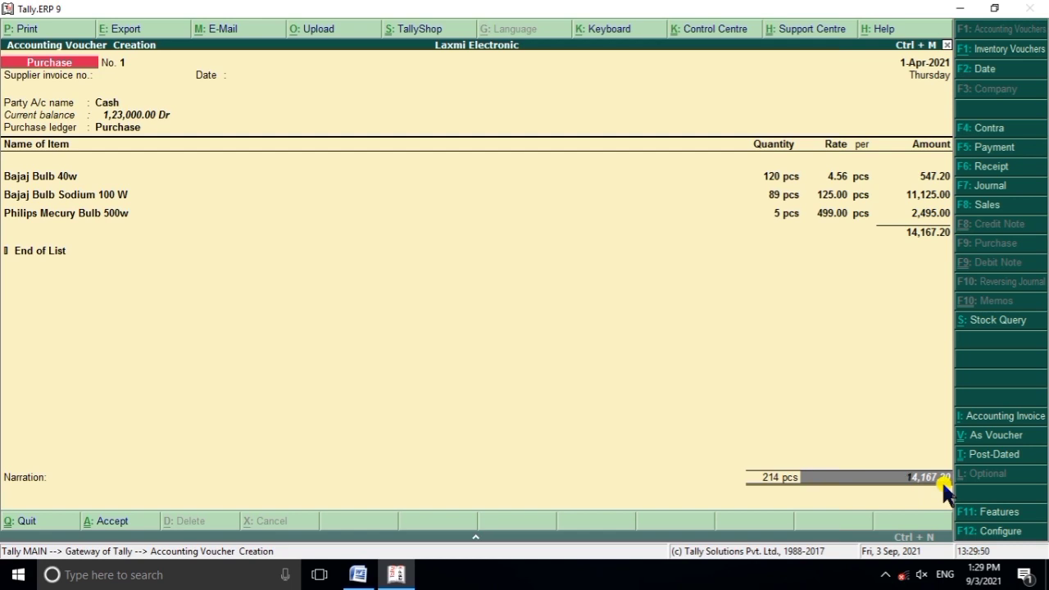
Save the cash purchase voucher with an empty narration and check the 10 September purchase in Word.
{"action": "key", "text": "Return"}
{"action": "key", "text": "Return"}
{"action": "key", "text": "Return"}
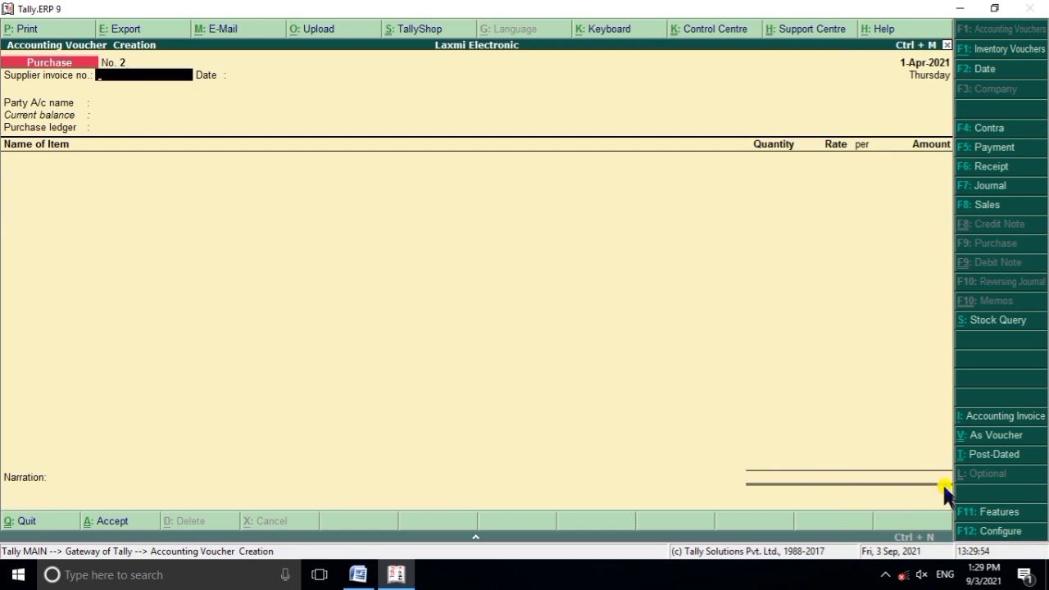
{"action": "left_click", "coordinate": [396, 575]}
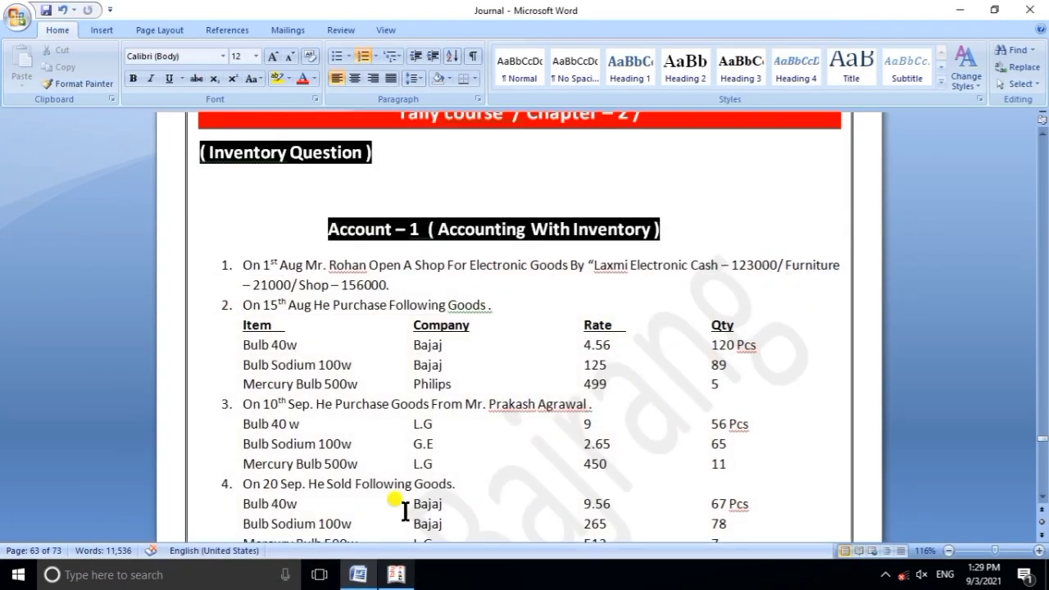
{"action": "scroll", "coordinate": [221, 332], "scroll_direction": "down", "scroll_amount": 2}
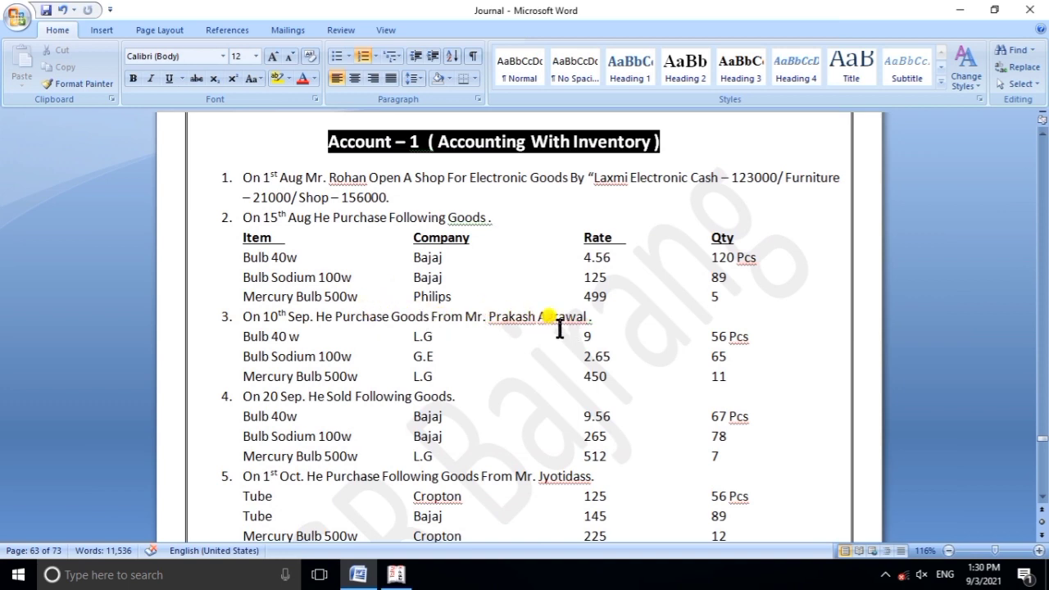
In Tally, replace Cash in the new purchase voucher's party account with the supplier named in the 10 September purchase.
{"action": "left_click", "coordinate": [398, 575]}
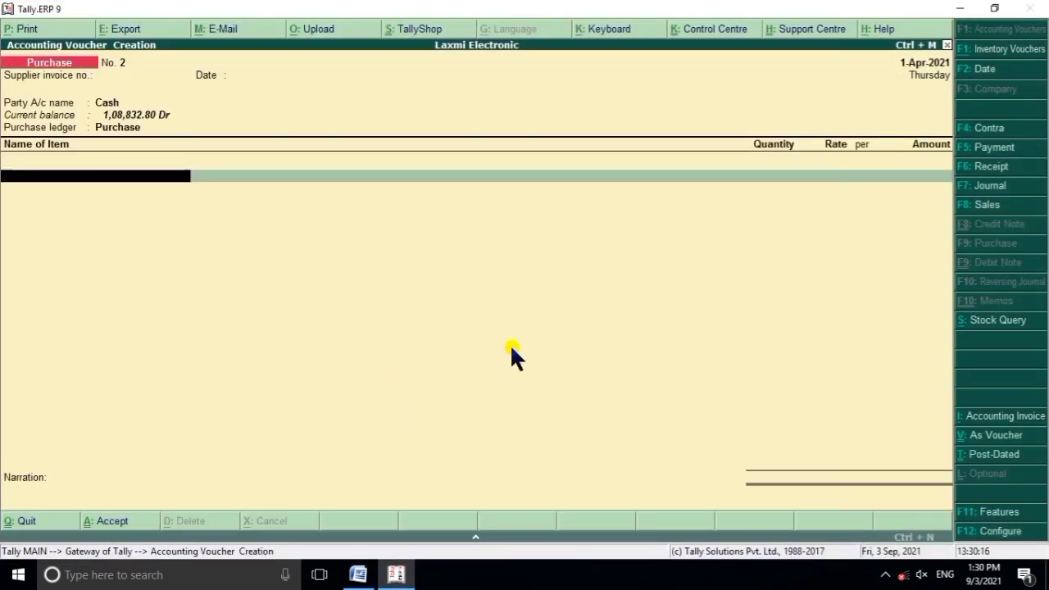
{"action": "key", "text": "BackSpace"}
{"action": "key", "text": "BackSpace"}
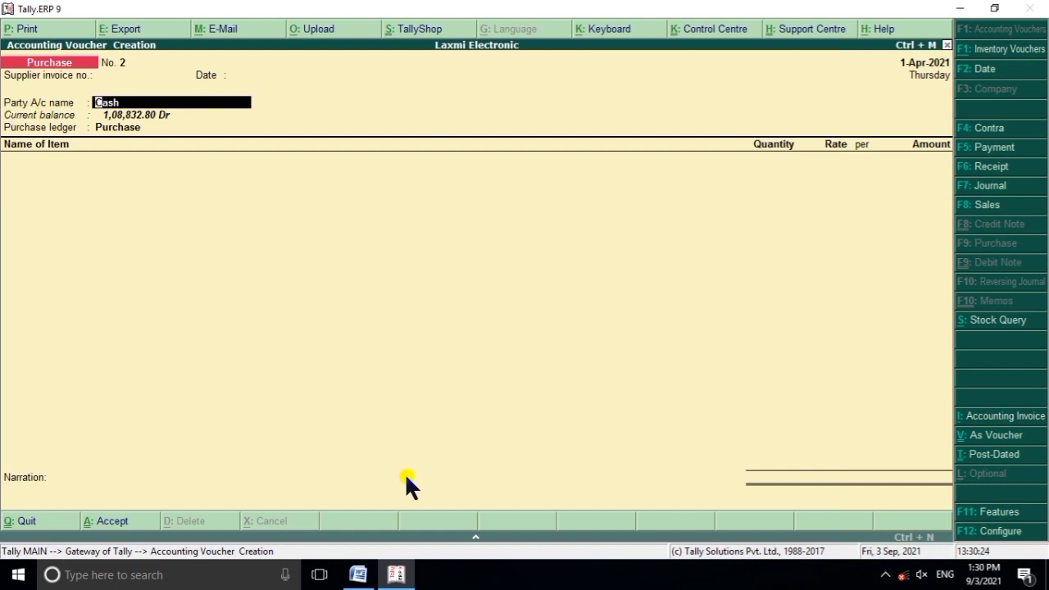
{"action": "left_click", "coordinate": [398, 572]}
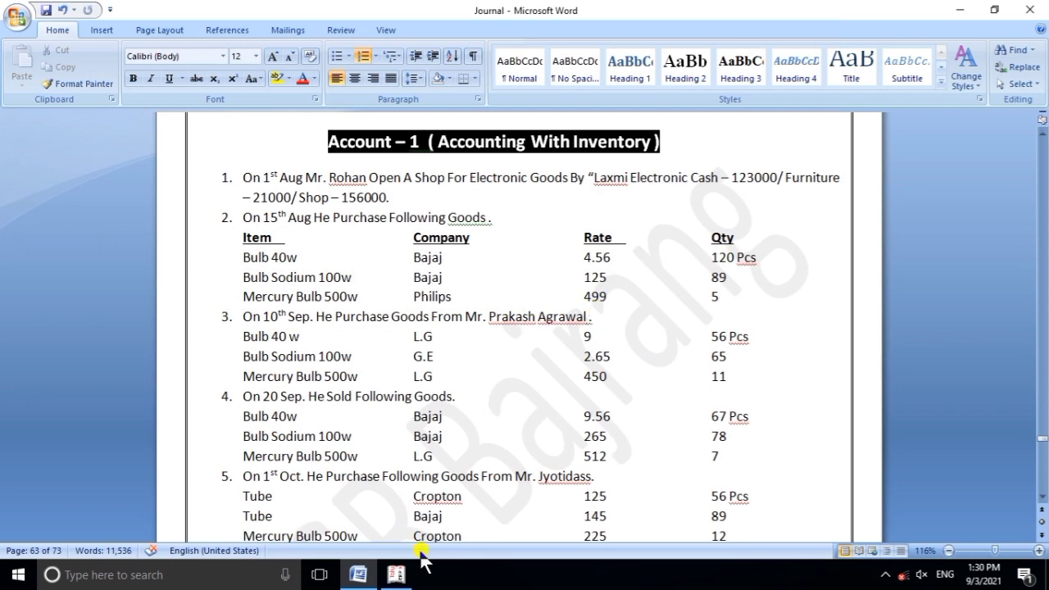
{"action": "left_click", "coordinate": [396, 573]}
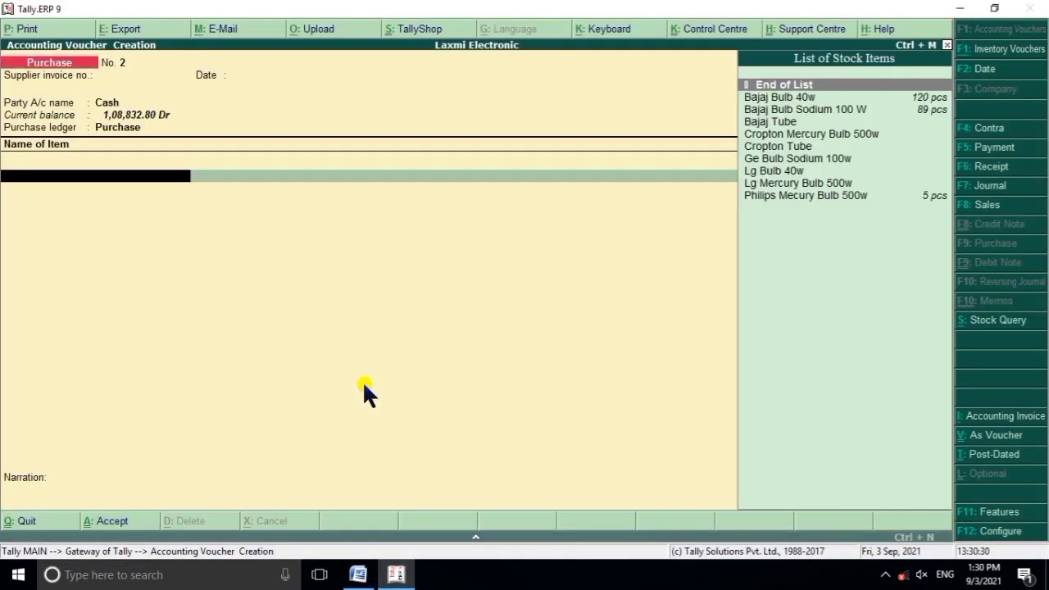
{"action": "key", "text": "BackSpace"}
{"action": "key", "text": "BackSpace"}
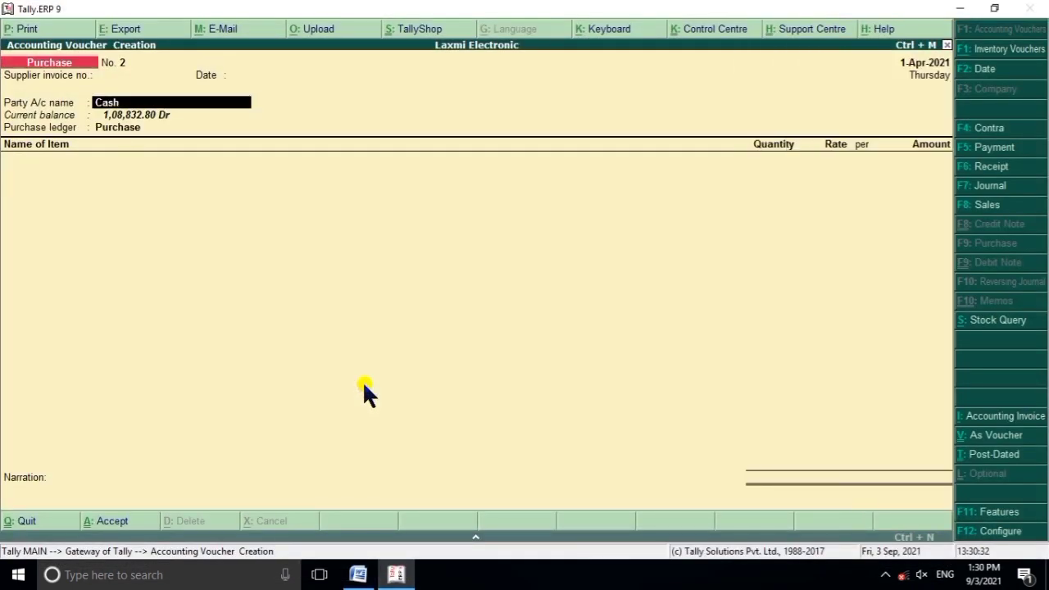
{"action": "type", "text": "M"}
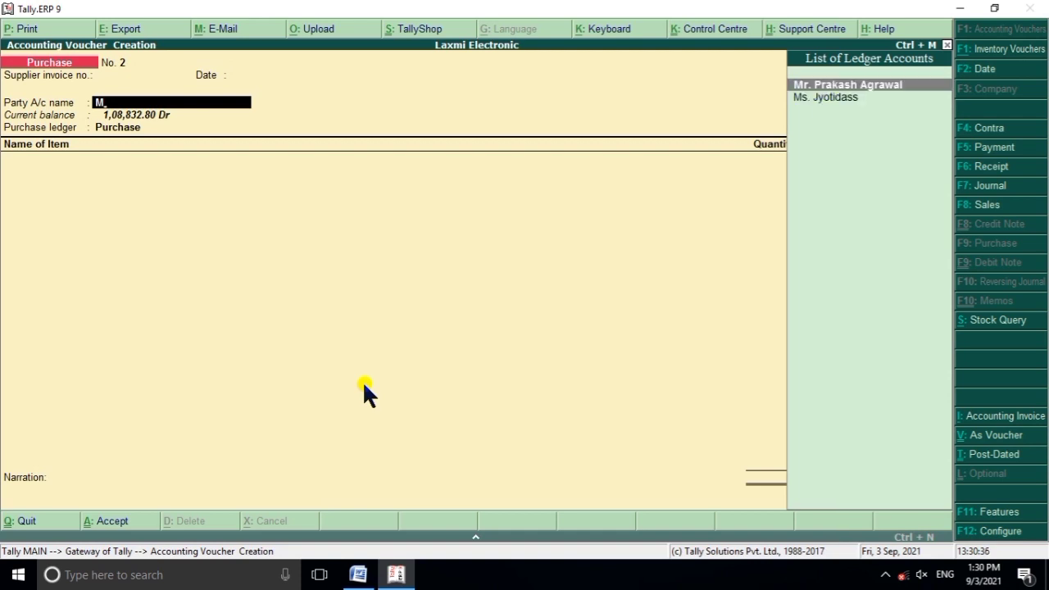
{"action": "key", "text": "Return"}
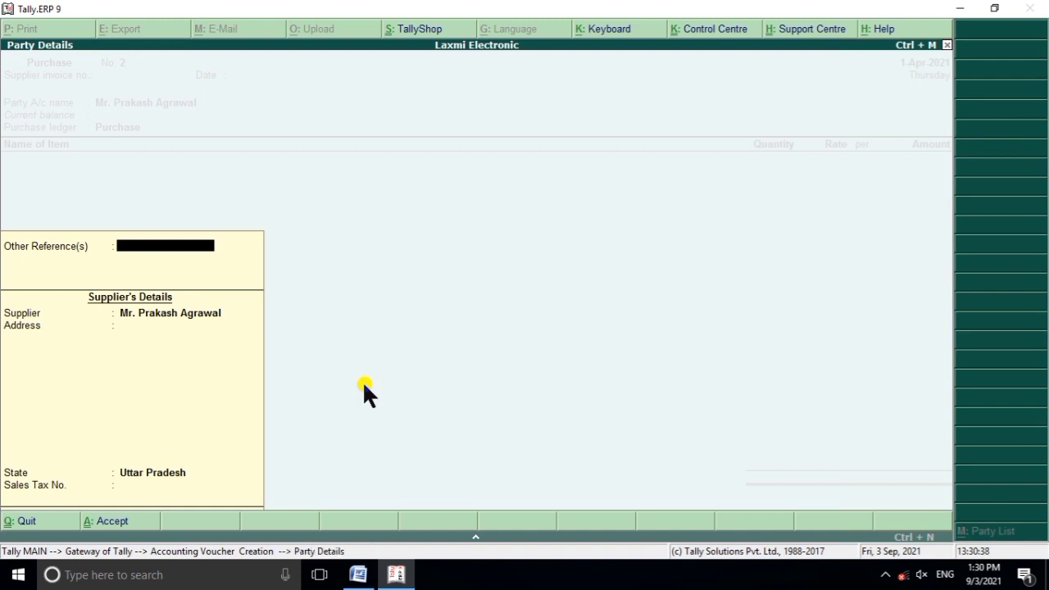
Accept the supplier's party details with reference, address and sales tax number left blank, and keep Purchase as the purchase ledger.
{"action": "key", "text": "Return"}
{"action": "key", "text": "Return"}
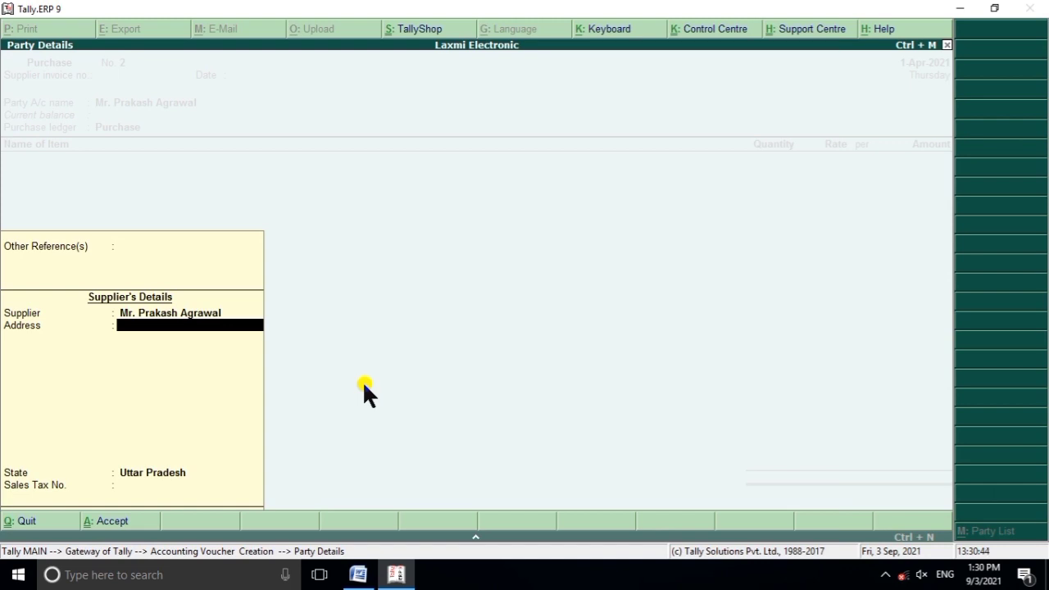
{"action": "key", "text": "Return"}
{"action": "key", "text": "Return"}
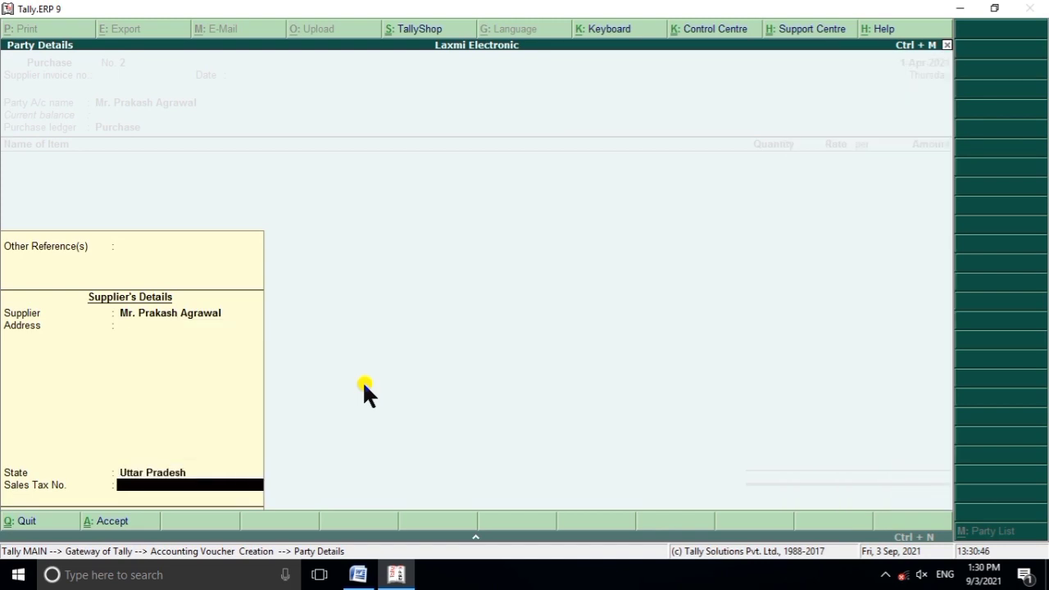
{"action": "key", "text": "Return"}
{"action": "key", "text": "Return"}
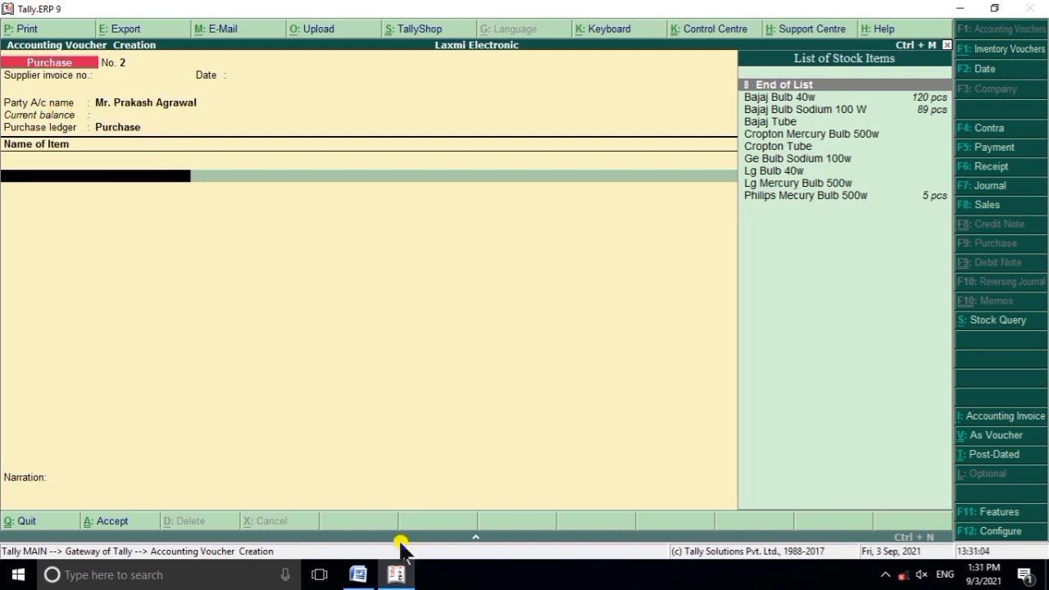
Check the first item of the 10 September purchase in Word and add Lg Bulb 40w as the Tally voucher's first item.
{"action": "left_click", "coordinate": [358, 575]}
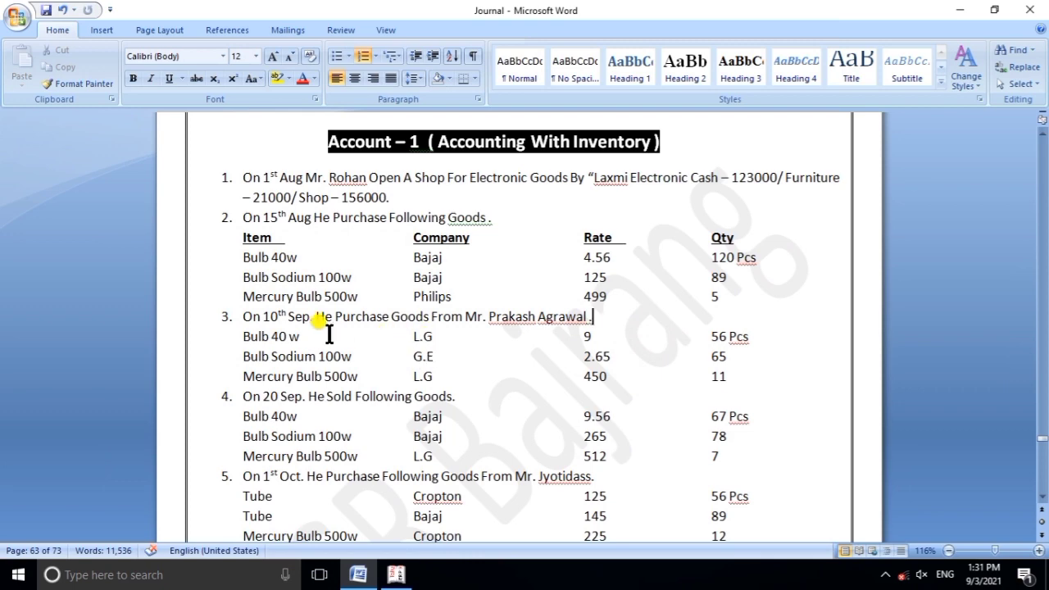
{"action": "left_click", "coordinate": [406, 575]}
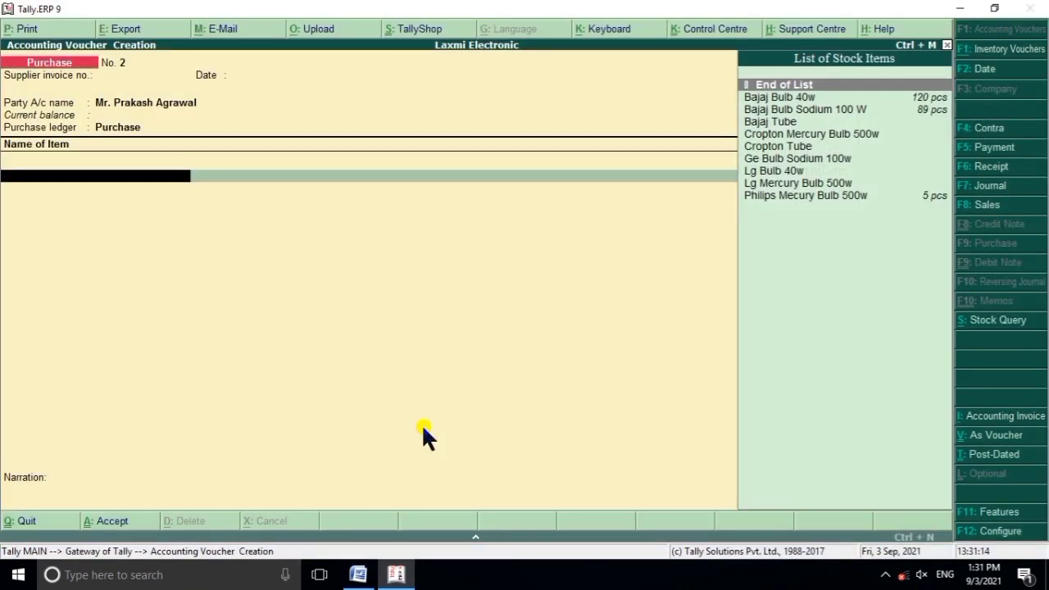
{"action": "type", "text": "G"}
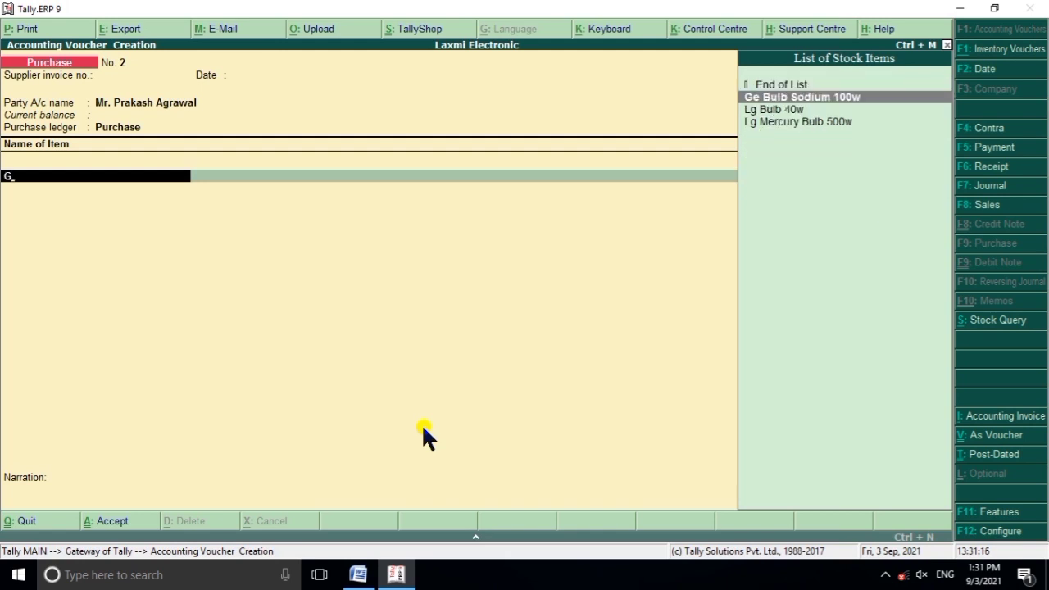
{"action": "key", "text": "Return"}
{"action": "key", "text": "BackSpace"}
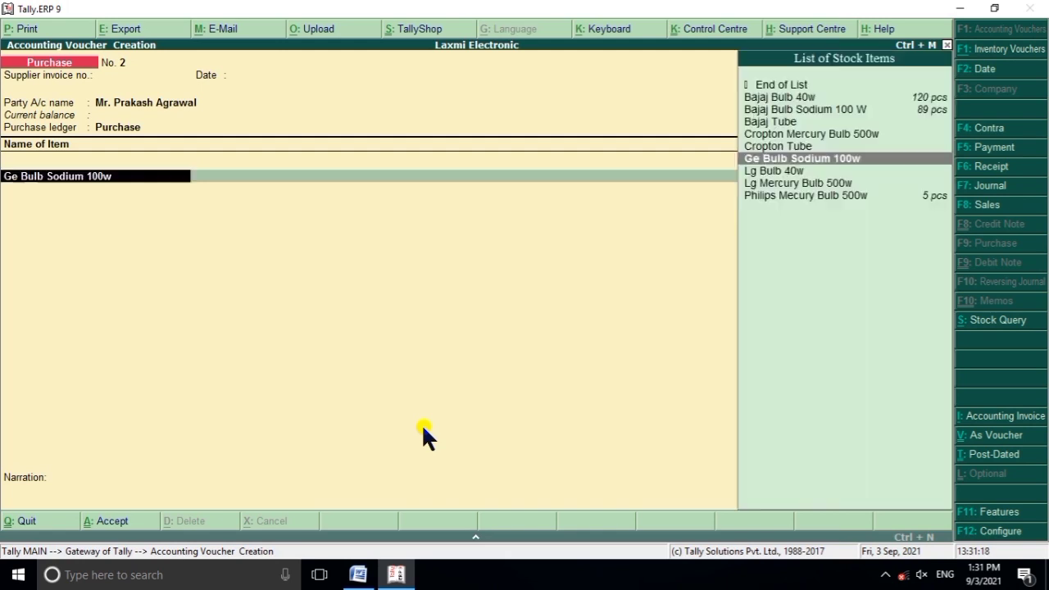
{"action": "key", "text": "Down"}
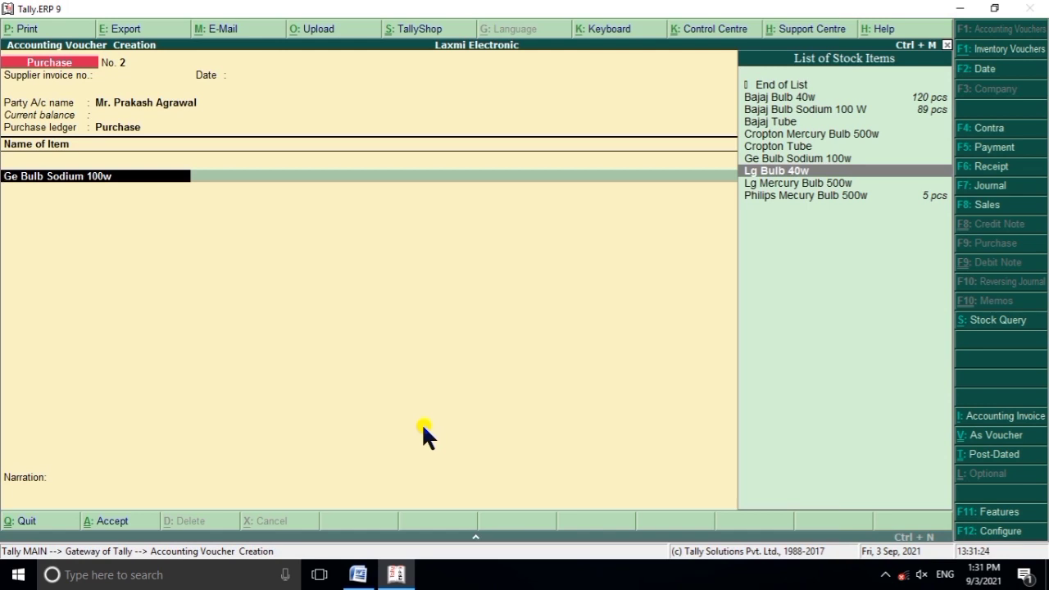
{"action": "left_click", "coordinate": [396, 575]}
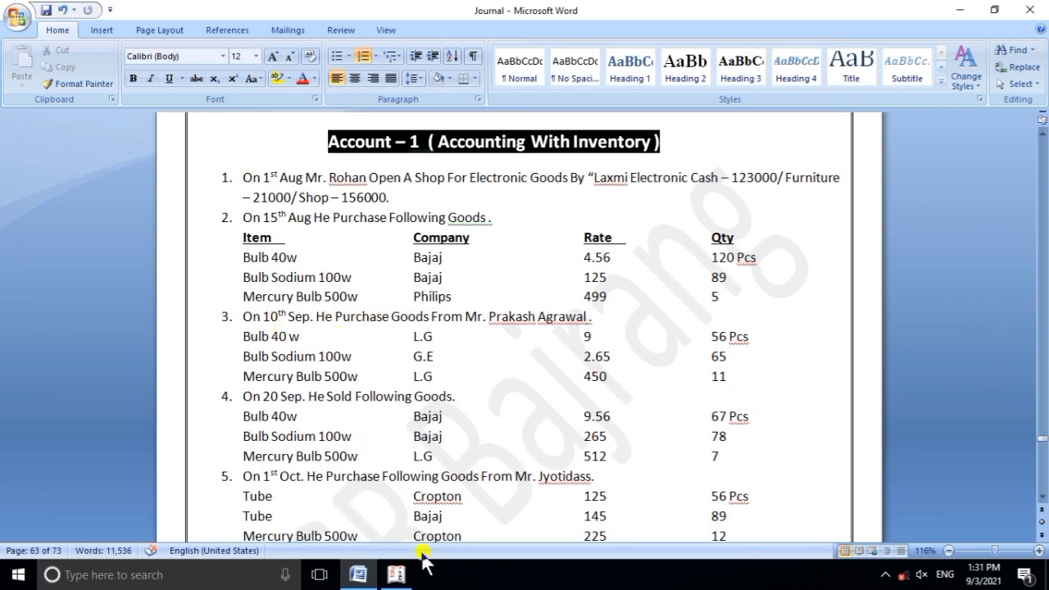
{"action": "left_click", "coordinate": [397, 572]}
{"action": "key", "text": "Return"}
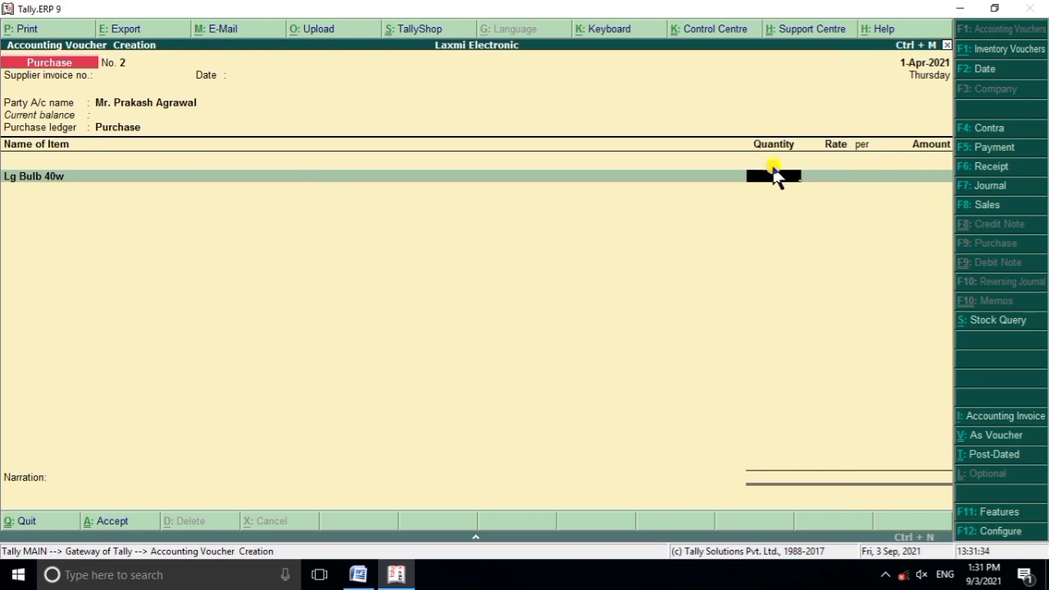
Look up the L.G bulb's figures in Word and enter 56 pcs at a rate of 9 per pcs in Tally.
{"action": "left_click", "coordinate": [358, 575]}
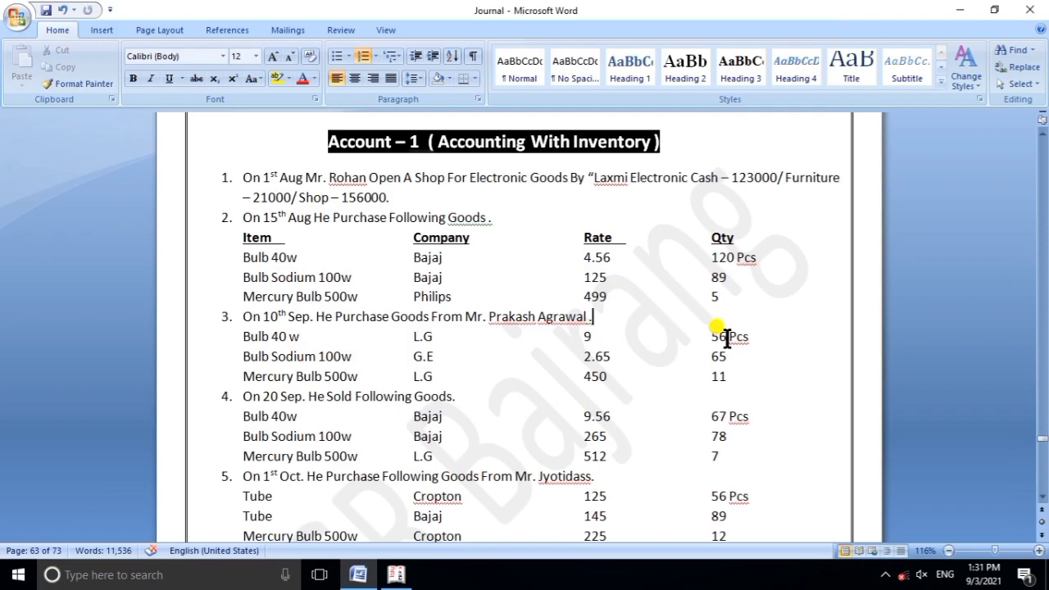
{"action": "left_click", "coordinate": [396, 575]}
{"action": "left_click", "coordinate": [395, 575]}
{"action": "left_click", "coordinate": [396, 574]}
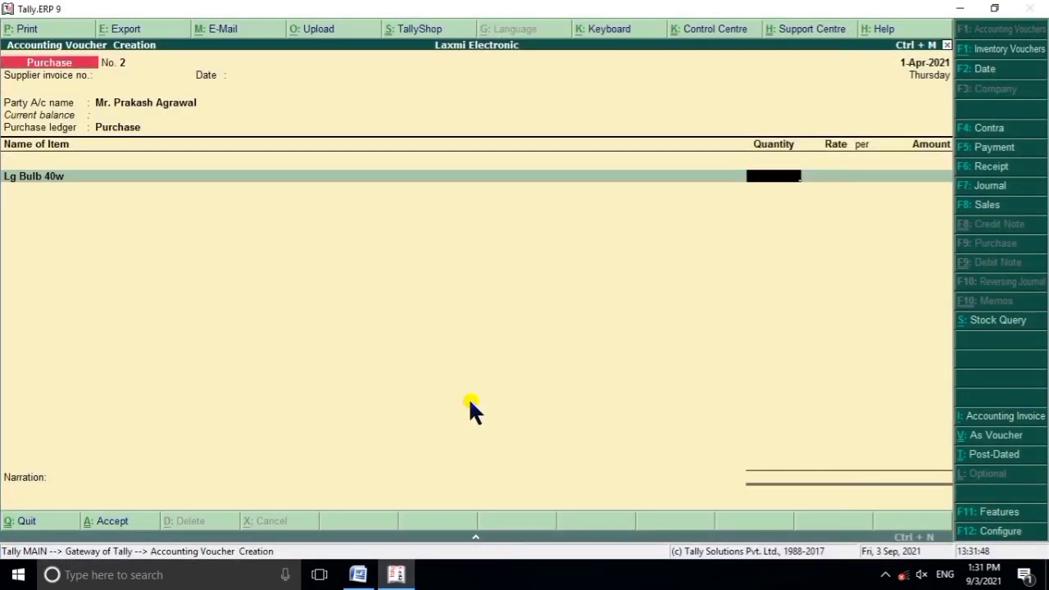
{"action": "type", "text": "56"}
{"action": "key", "text": "Return"}
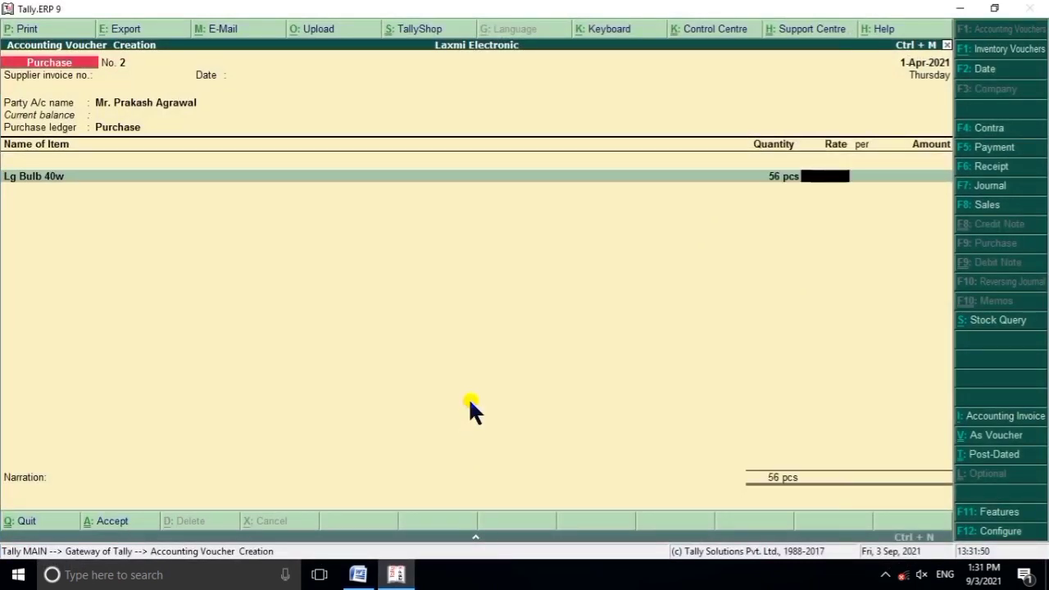
{"action": "type", "text": "9"}
{"action": "key", "text": "Return"}
{"action": "key", "text": "Return"}
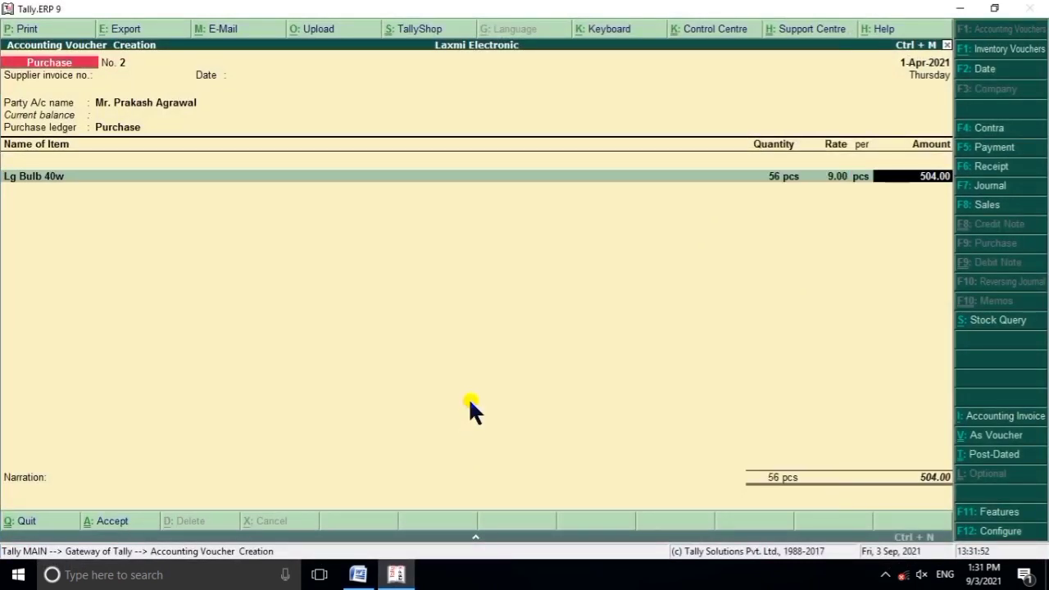
{"action": "key", "text": "Return"}
Check the second item in Word, reopen the Tally voucher's item list after Lg Bulb 40w and add Ge Bulb Sodium 100w.
{"action": "left_click", "coordinate": [396, 574]}
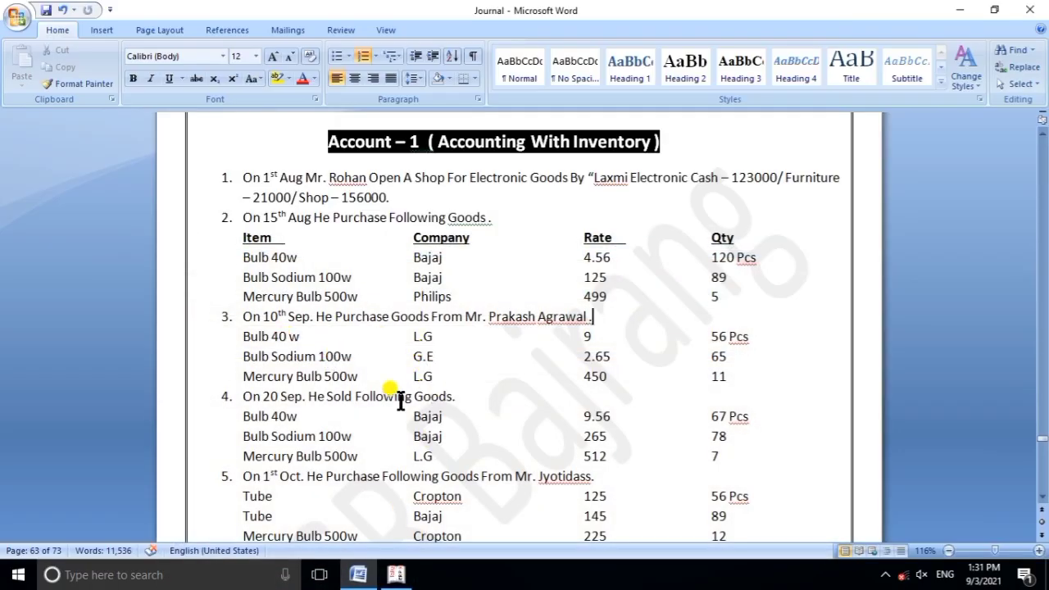
{"action": "left_click", "coordinate": [396, 575]}
{"action": "key", "text": "Return"}
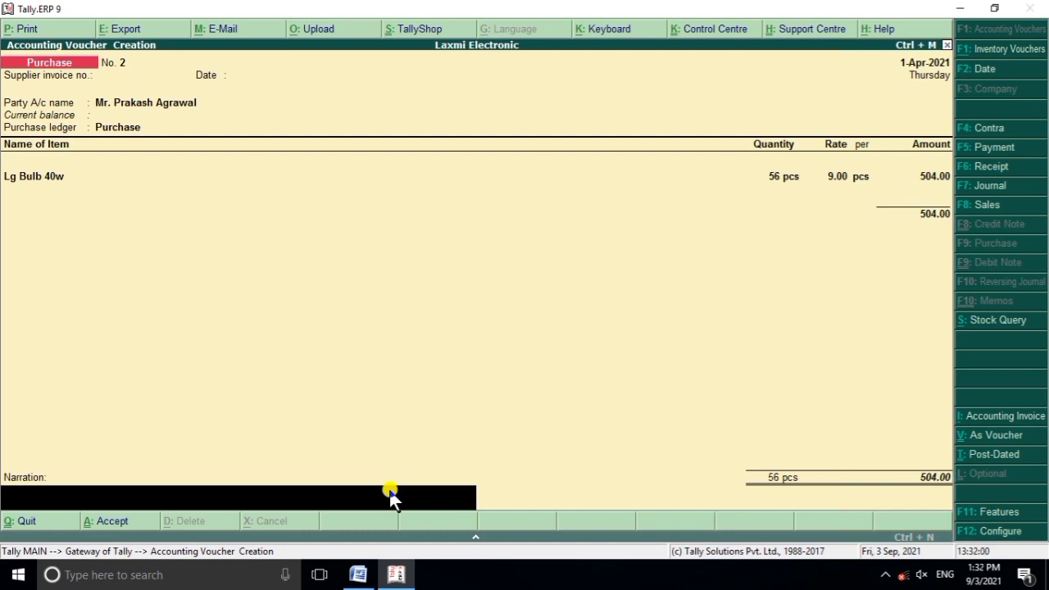
{"action": "key", "text": "BackSpace"}
{"action": "key", "text": "Up"}
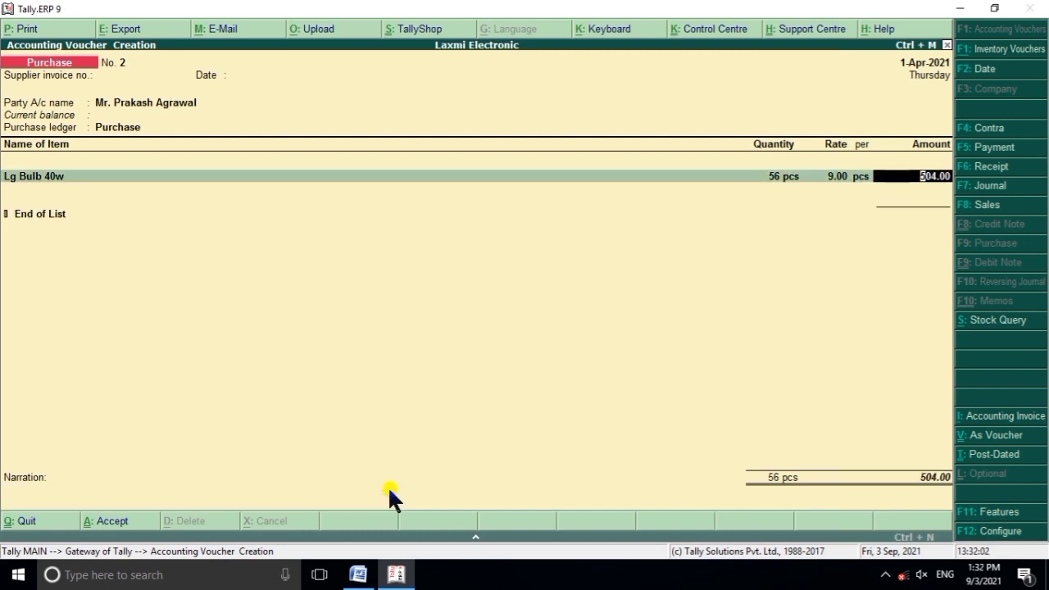
{"action": "key", "text": "Return"}
{"action": "type", "text": "G"}
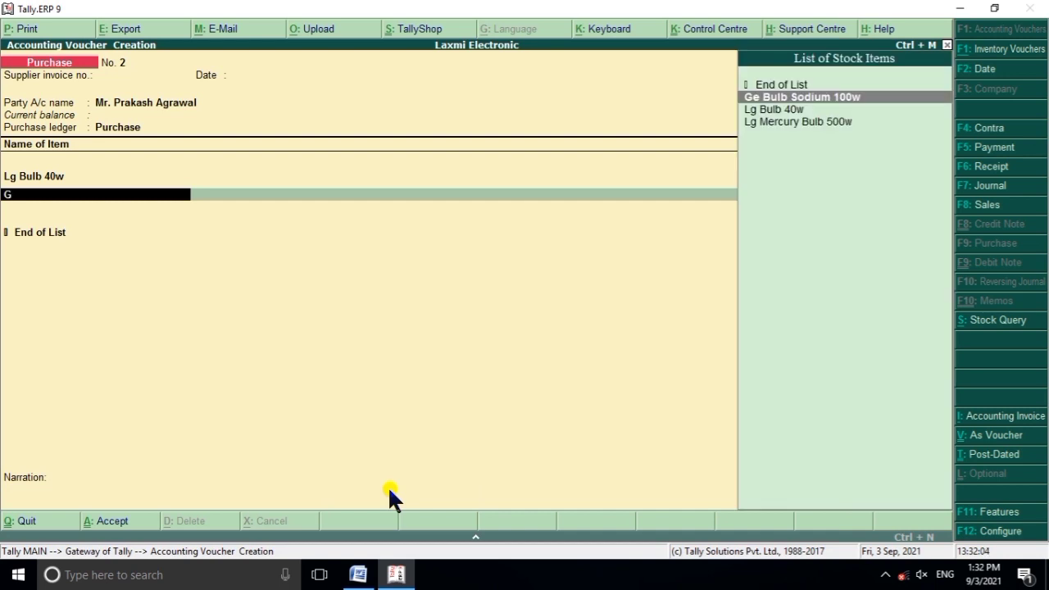
{"action": "key", "text": "Return"}
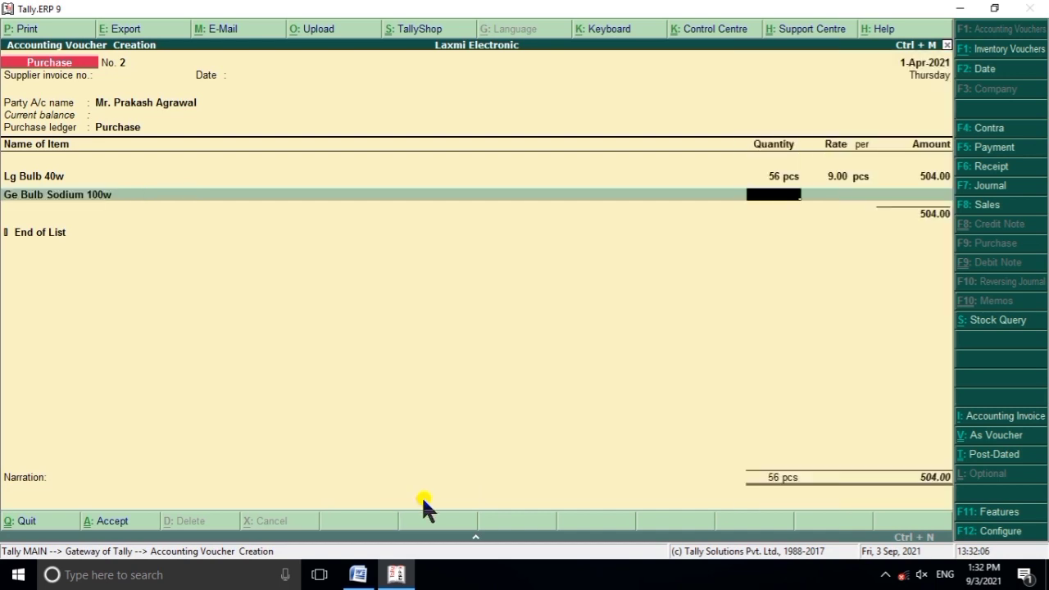
Look up the G.E sodium bulb's figures in Word and enter 65 pcs at a rate of 2.65 per pcs in Tally.
{"action": "left_click", "coordinate": [399, 576]}
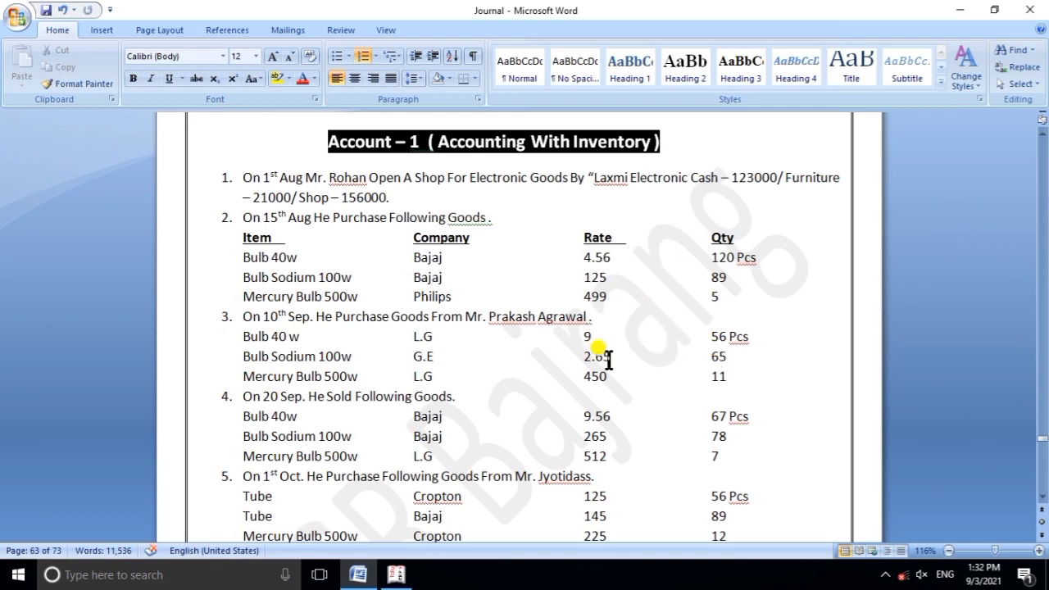
{"action": "left_click", "coordinate": [395, 575]}
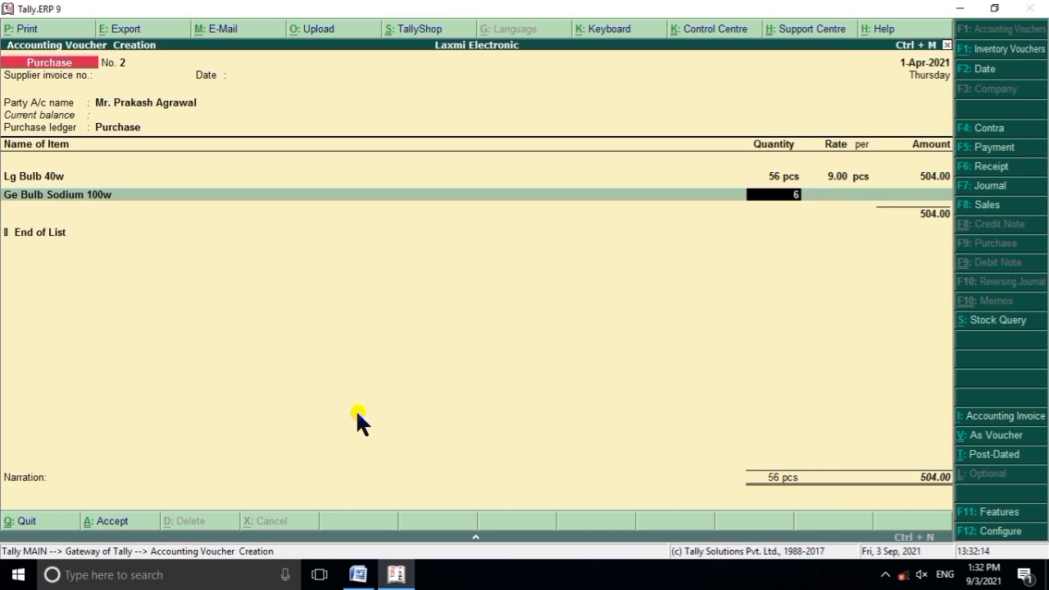
{"action": "type", "text": "5"}
{"action": "key", "text": "Return"}
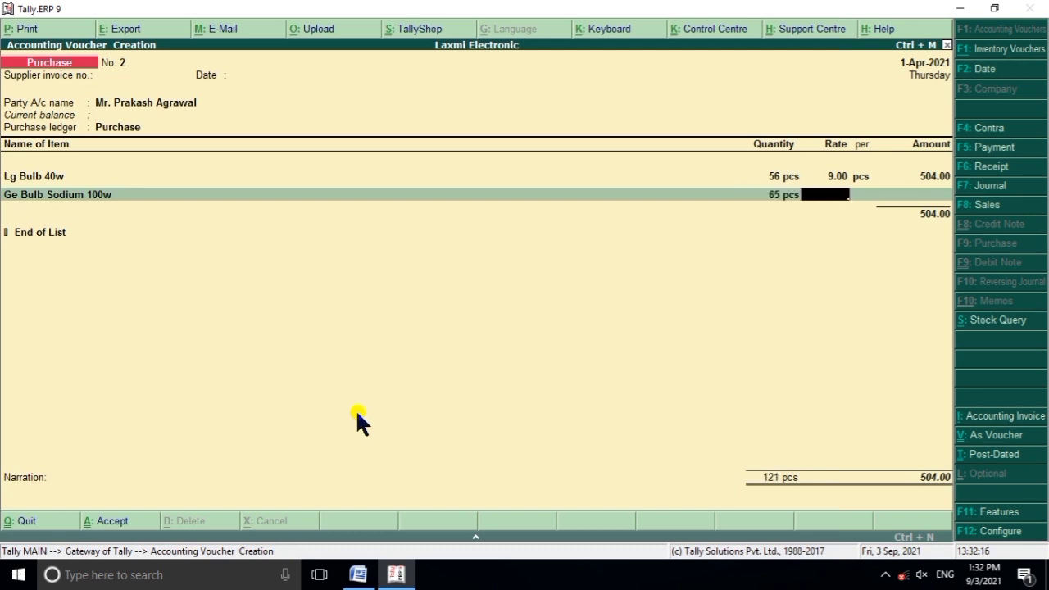
{"action": "type", "text": "12"}
{"action": "type", "text": "2"}
{"action": "type", "text": "."}
{"action": "type", "text": "65"}
{"action": "key", "text": "Return"}
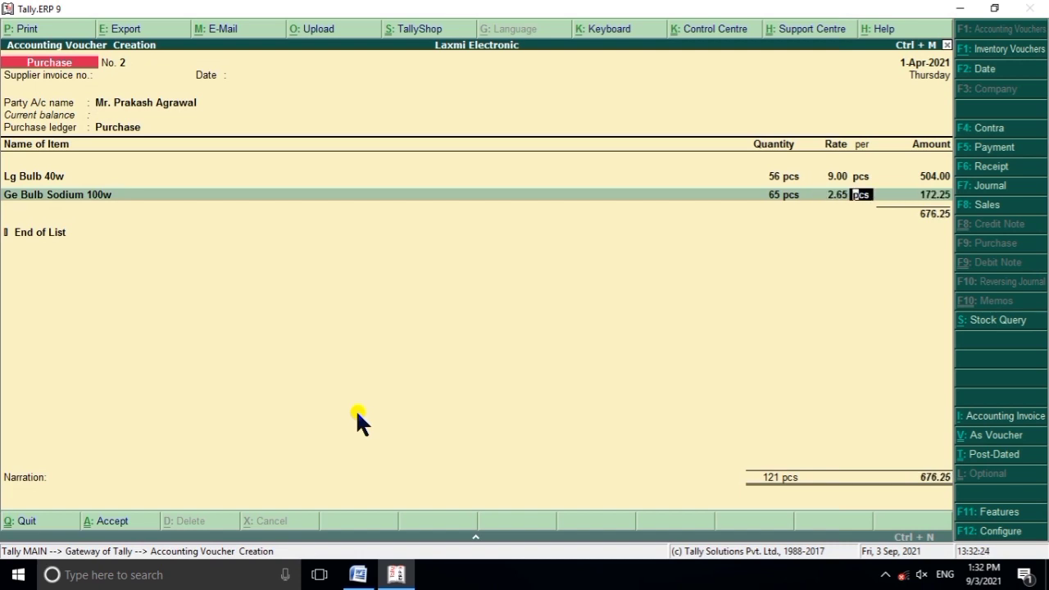
{"action": "key", "text": "Return"}
{"action": "key", "text": "Return"}
Check the third item of the 10 September purchase in Word and add Lg Mercury Bulb 500w to the Tally voucher.
{"action": "left_click", "coordinate": [396, 574]}
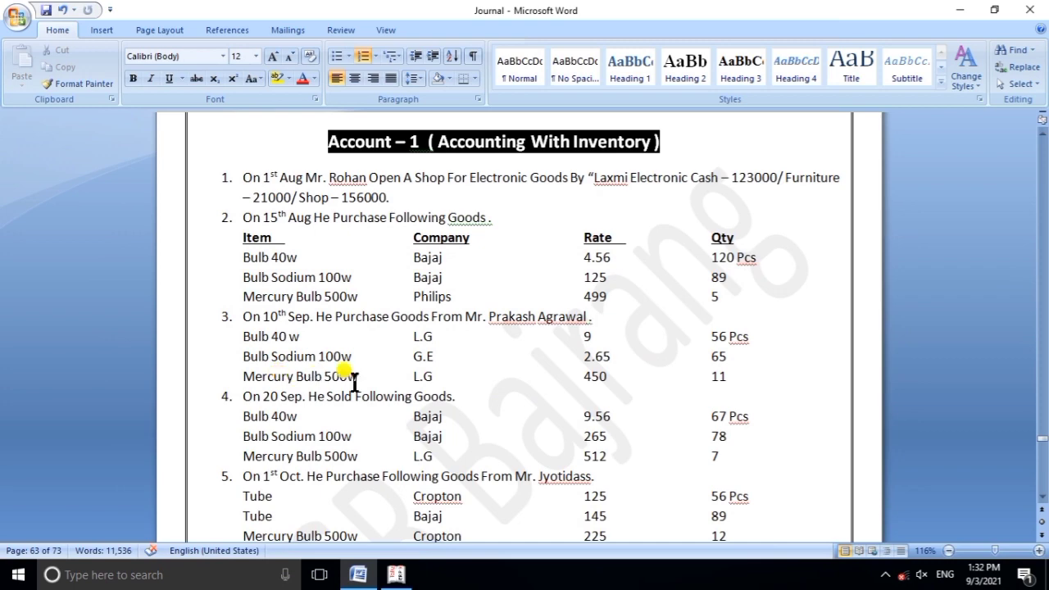
{"action": "left_click", "coordinate": [397, 574]}
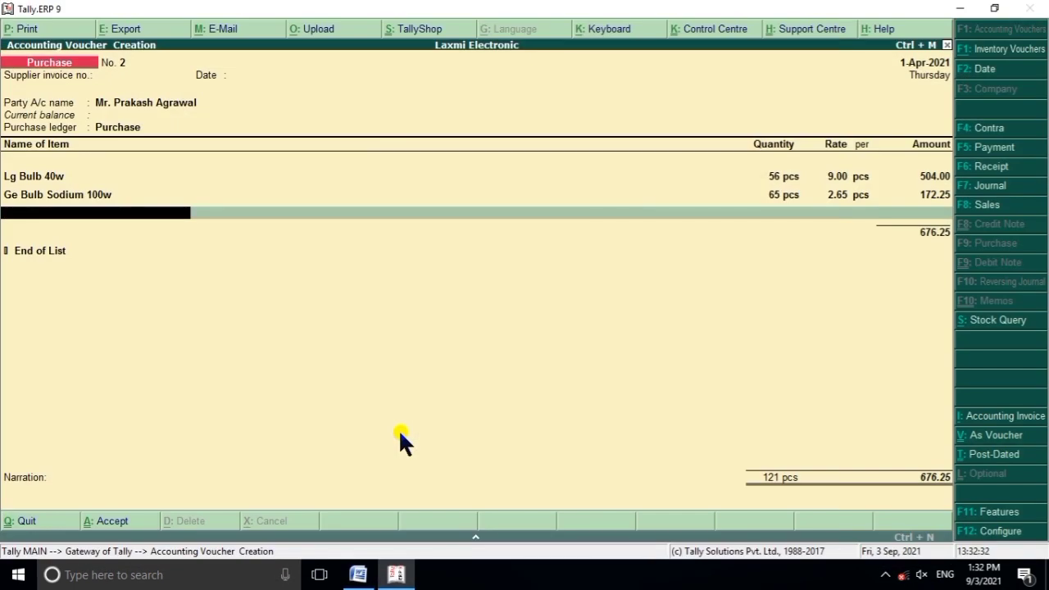
{"action": "type", "text": "L"}
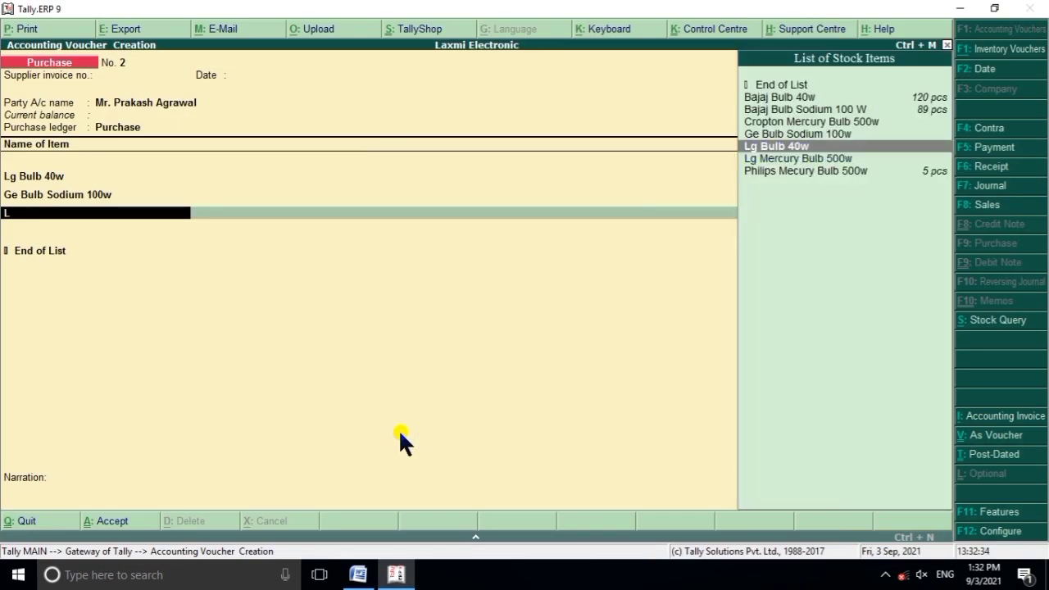
{"action": "key", "text": "Down"}
{"action": "key", "text": "Return"}
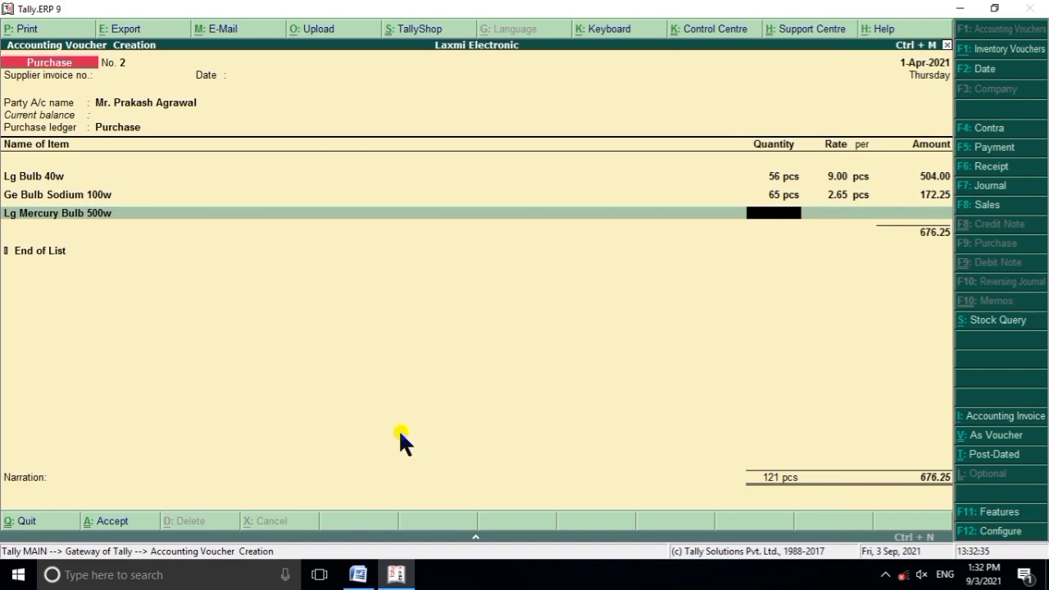
Look up the L.G mercury bulb's figures in Word and enter 11 pcs at a rate of 450 per pcs in Tally.
{"action": "left_click", "coordinate": [358, 574]}
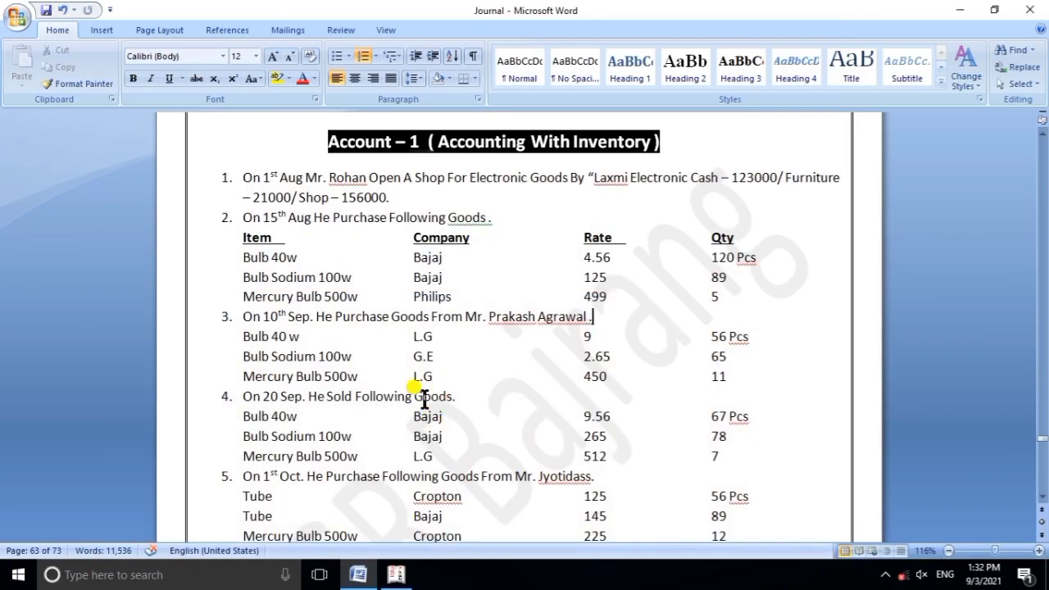
{"action": "left_click", "coordinate": [718, 375]}
{"action": "type", "text": "11"}
{"action": "left_click", "coordinate": [396, 574]}
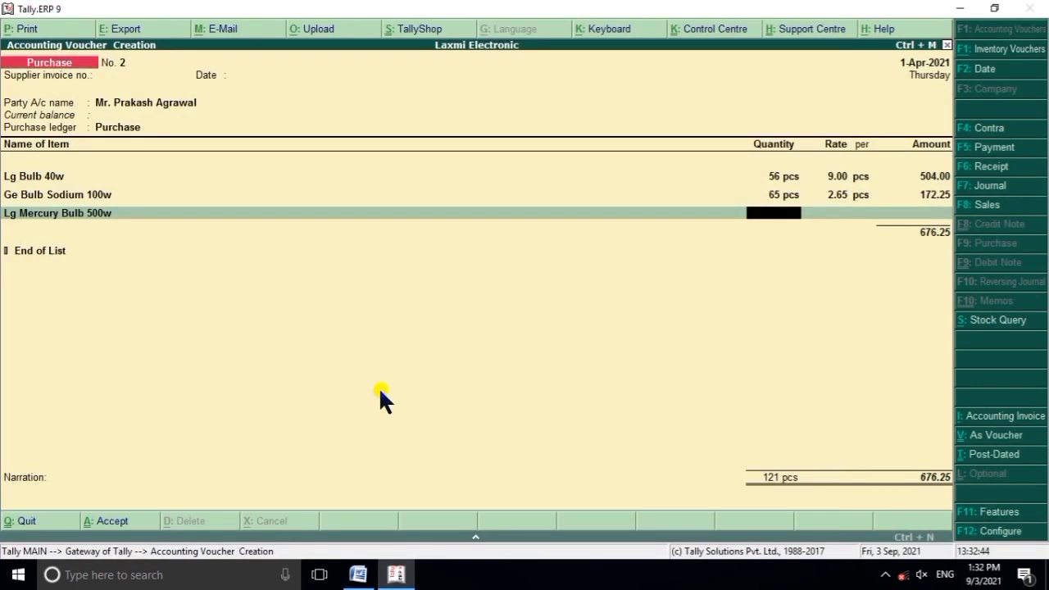
{"action": "key", "text": "Return"}
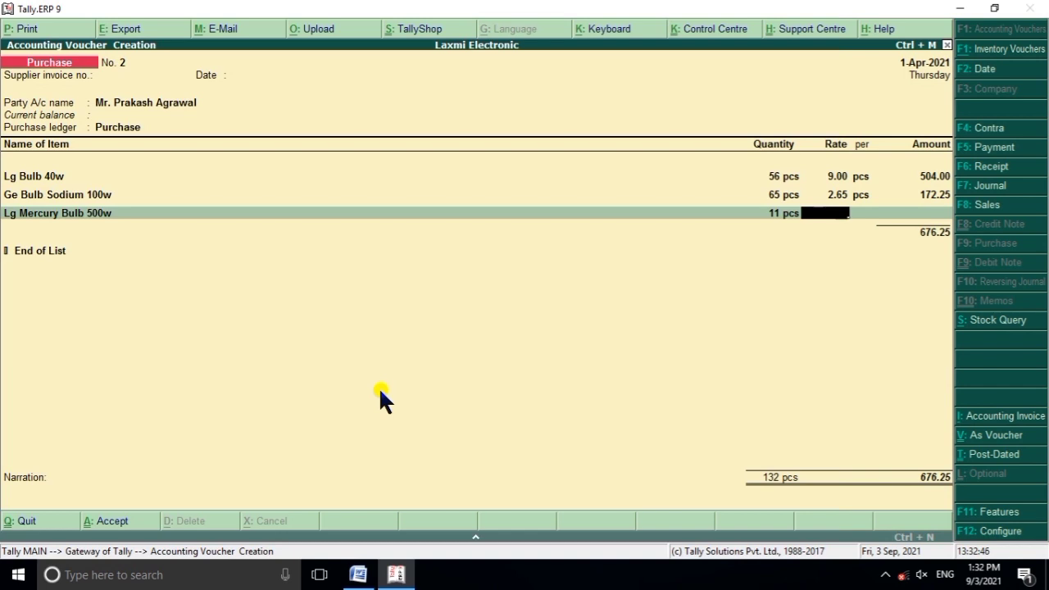
{"action": "type", "text": "450"}
{"action": "key", "text": "Return"}
{"action": "key", "text": "Return"}
{"action": "key", "text": "Return"}
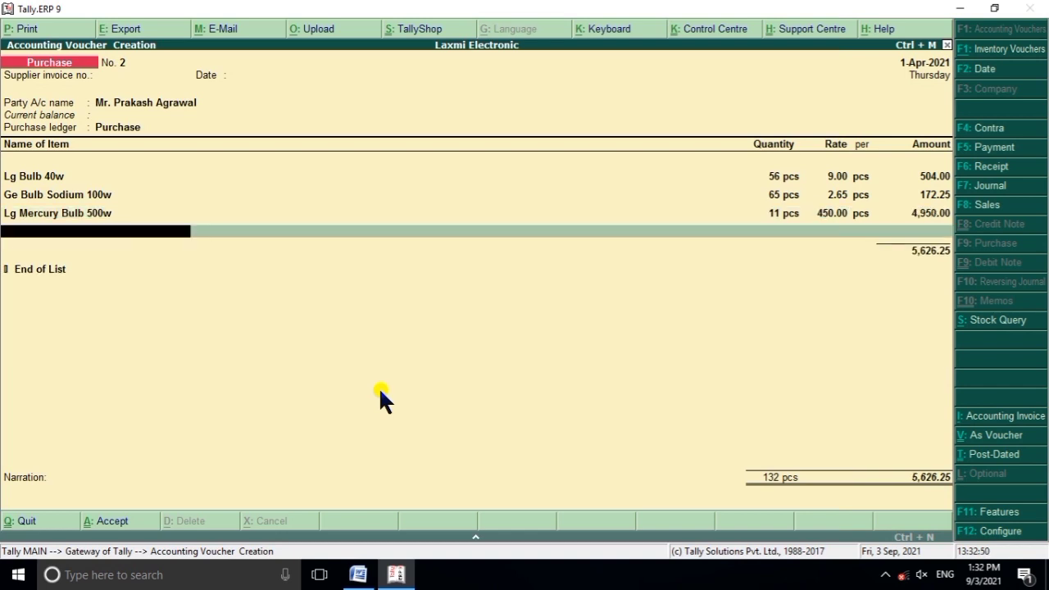
Check the 10 September items against Word once more and save the Tally purchase voucher without a narration.
{"action": "left_click", "coordinate": [399, 572]}
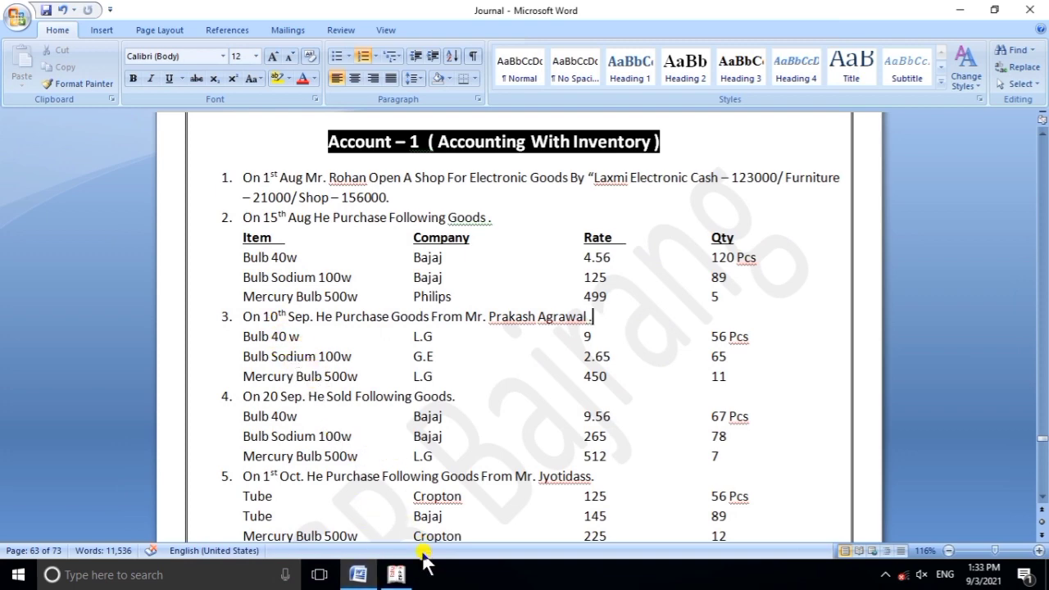
{"action": "left_click", "coordinate": [396, 573]}
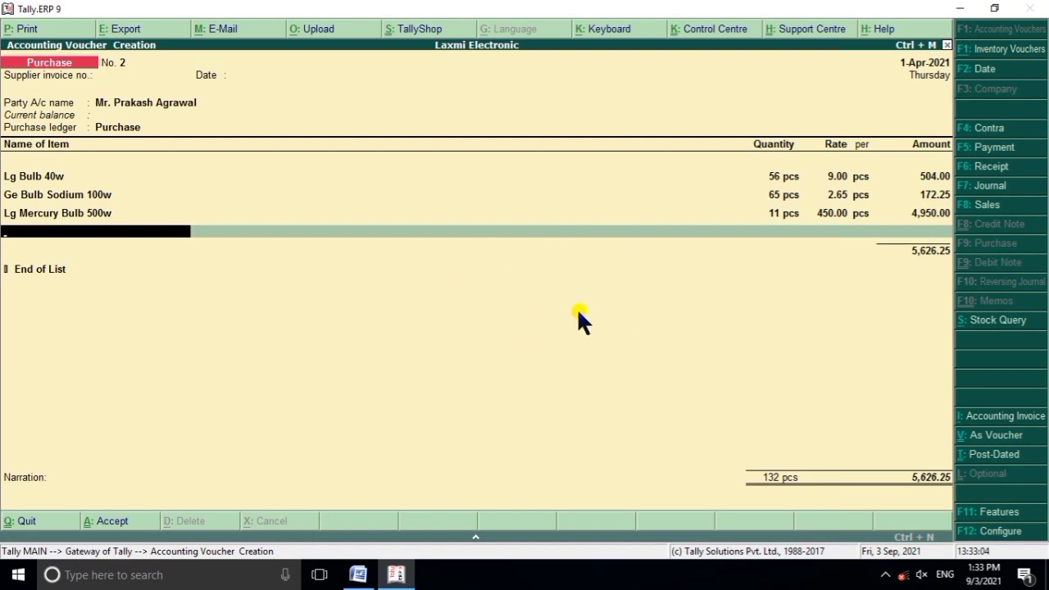
{"action": "key", "text": "Return"}
{"action": "key", "text": "Return"}
{"action": "key", "text": "Return"}
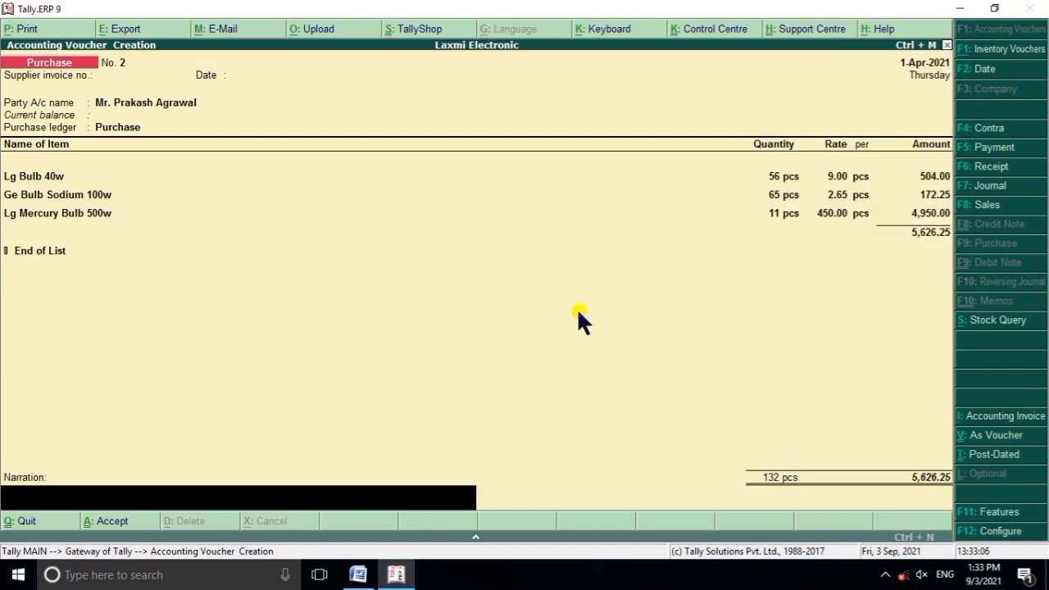
{"action": "key", "text": "Return"}
{"action": "key", "text": "Return"}
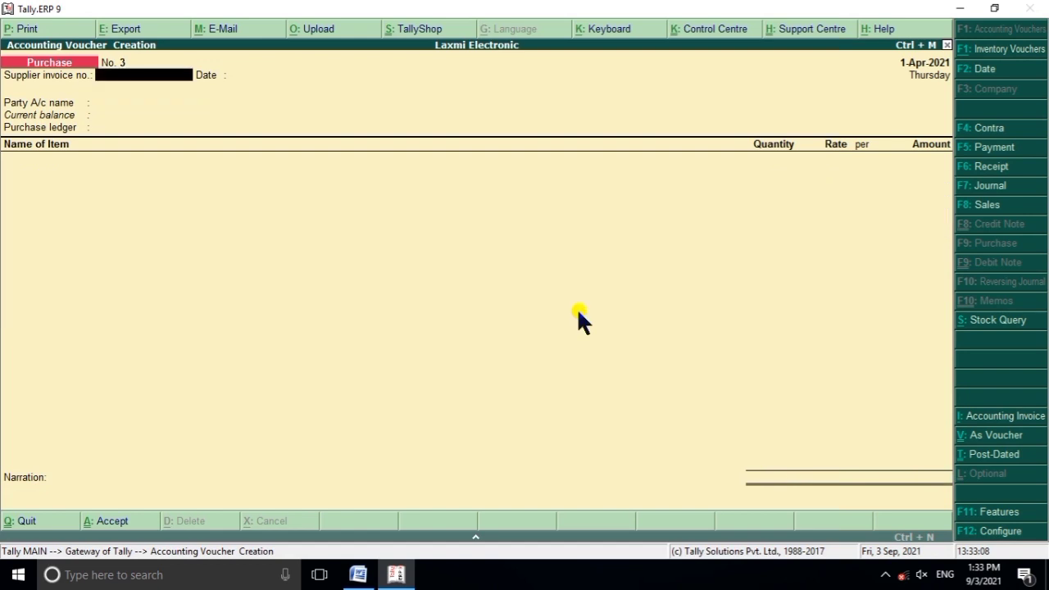
Read the 20 September transaction in the Word exercise and return to Tally.
{"action": "left_click", "coordinate": [378, 572]}
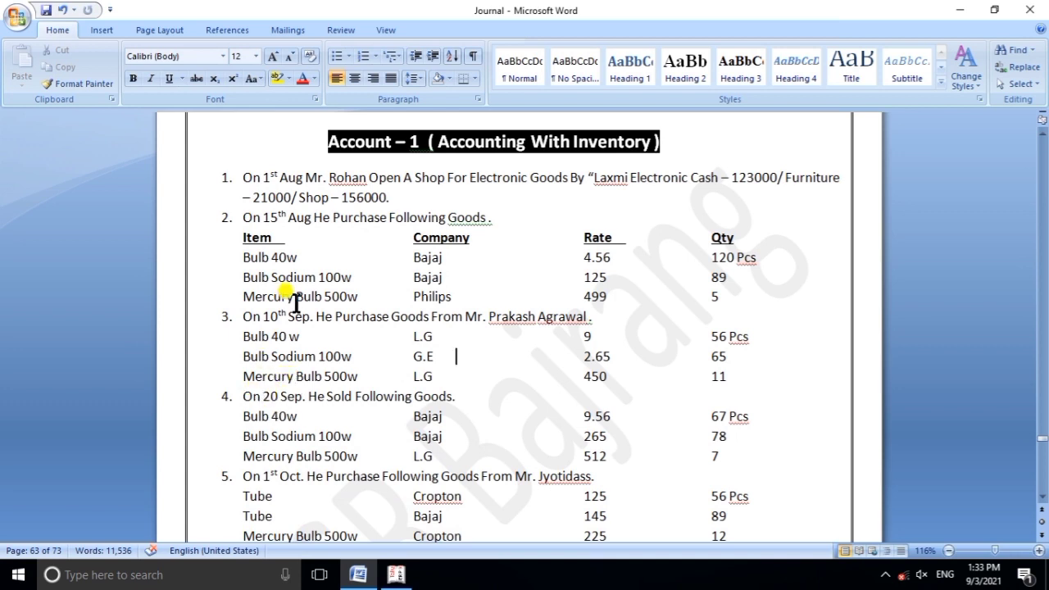
{"action": "scroll", "coordinate": [296, 302], "scroll_direction": "down", "scroll_amount": 2}
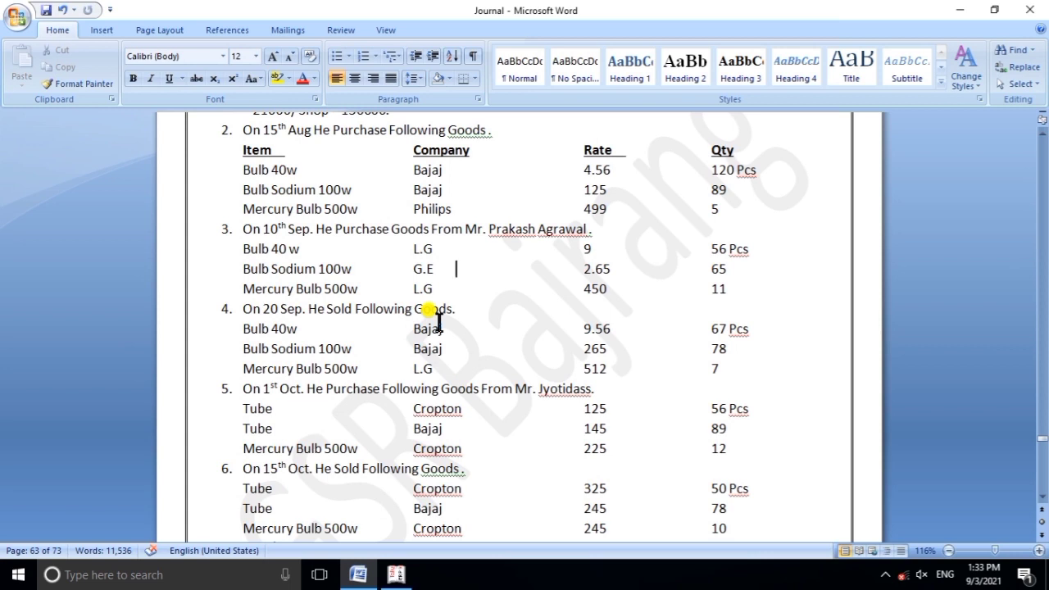
{"action": "left_click", "coordinate": [396, 574]}
{"action": "key", "text": "Return"}
{"action": "key", "text": "Return"}
{"action": "key", "text": "Return"}
{"action": "key", "text": "Return"}
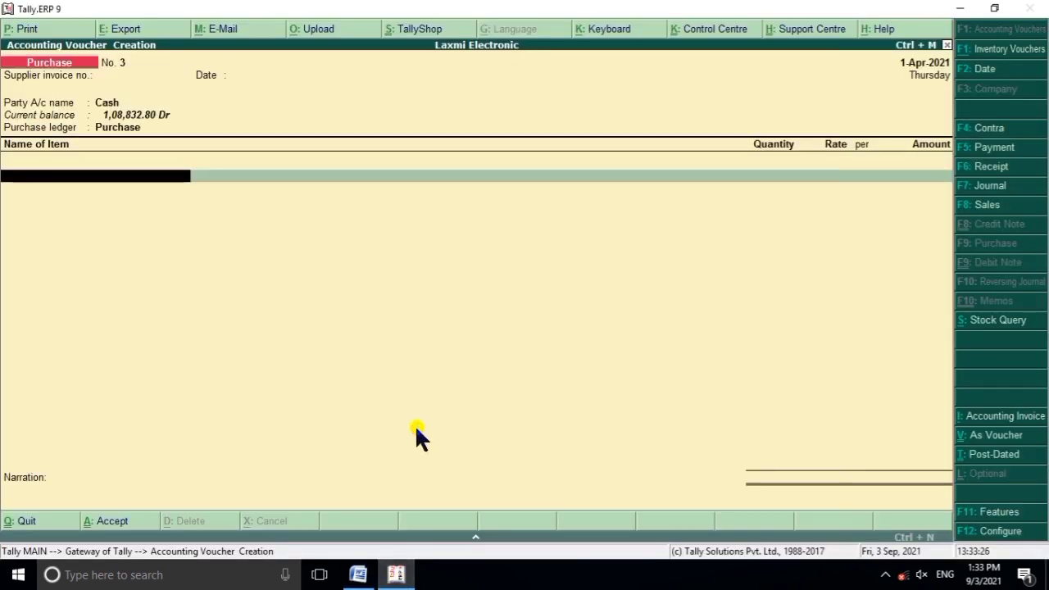
Switch to a Sales voucher, recheck the 20 September sale in Word and accept Cash as the party account in Tally.
{"action": "key", "text": "F8"}
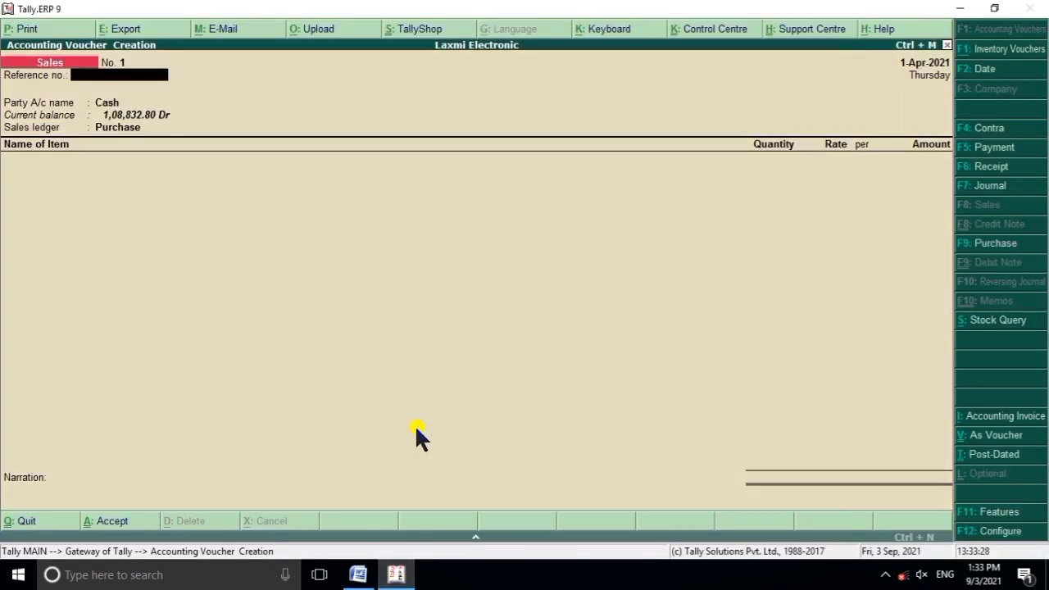
{"action": "key", "text": "Return"}
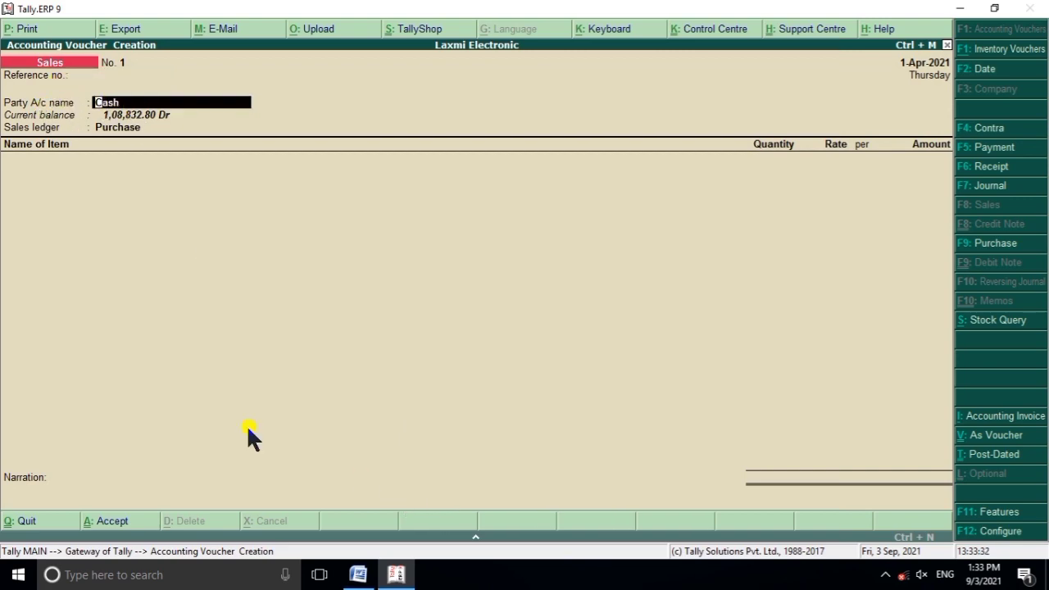
{"action": "left_click", "coordinate": [365, 563]}
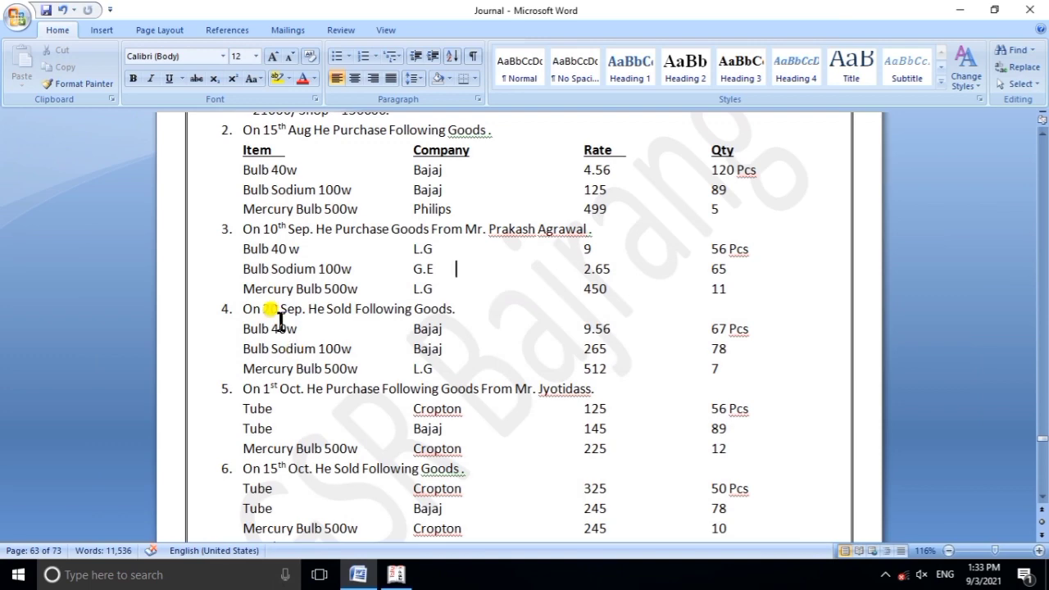
{"action": "left_click", "coordinate": [395, 575]}
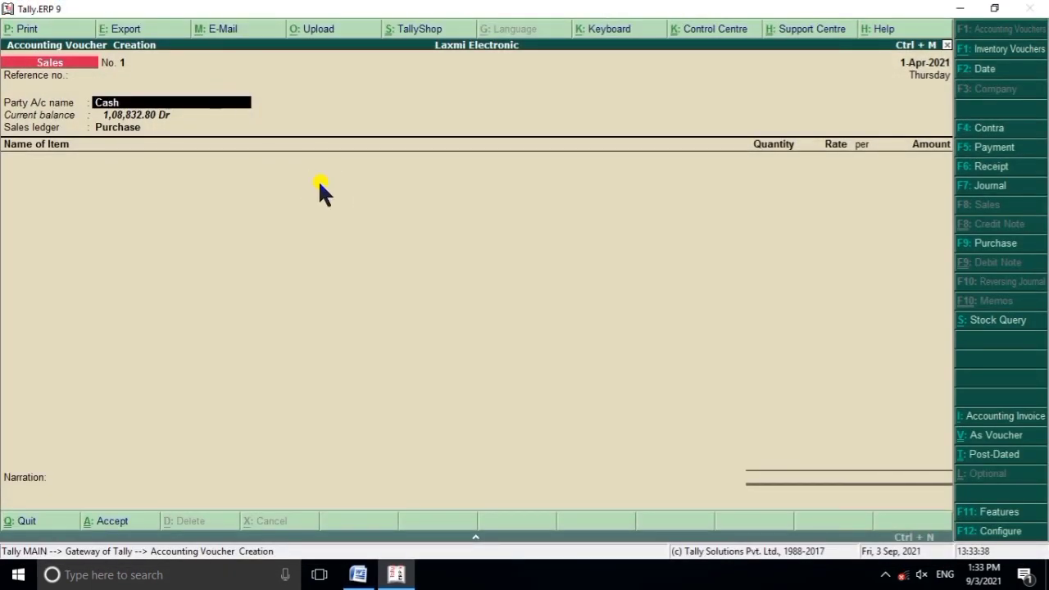
{"action": "key", "text": "Return"}
Fill in only the buyer's state as Uttar Pradesh in the party details and choose Sales as the sales ledger.
{"action": "key", "text": "Return"}
{"action": "key", "text": "Return"}
{"action": "key", "text": "Return"}
{"action": "key", "text": "Return"}
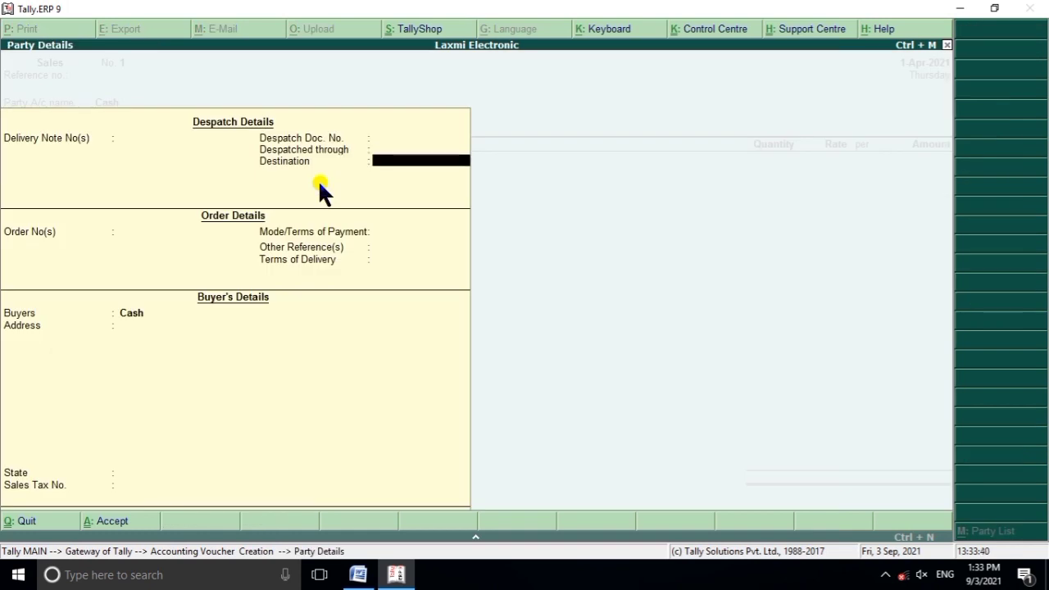
{"action": "key", "text": "Return"}
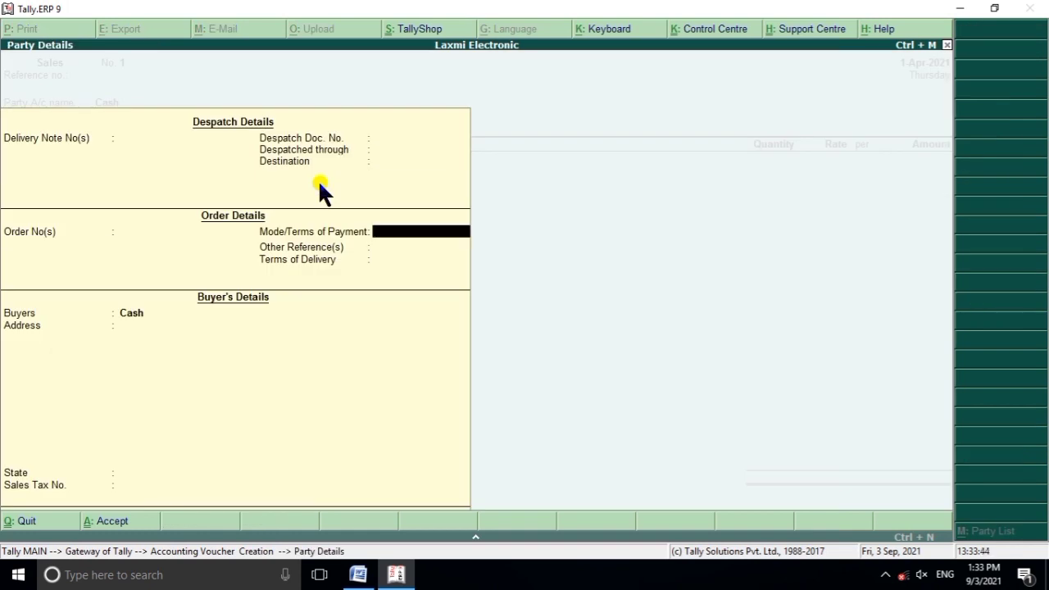
{"action": "key", "text": "Return"}
{"action": "key", "text": "Return"}
{"action": "key", "text": "Return"}
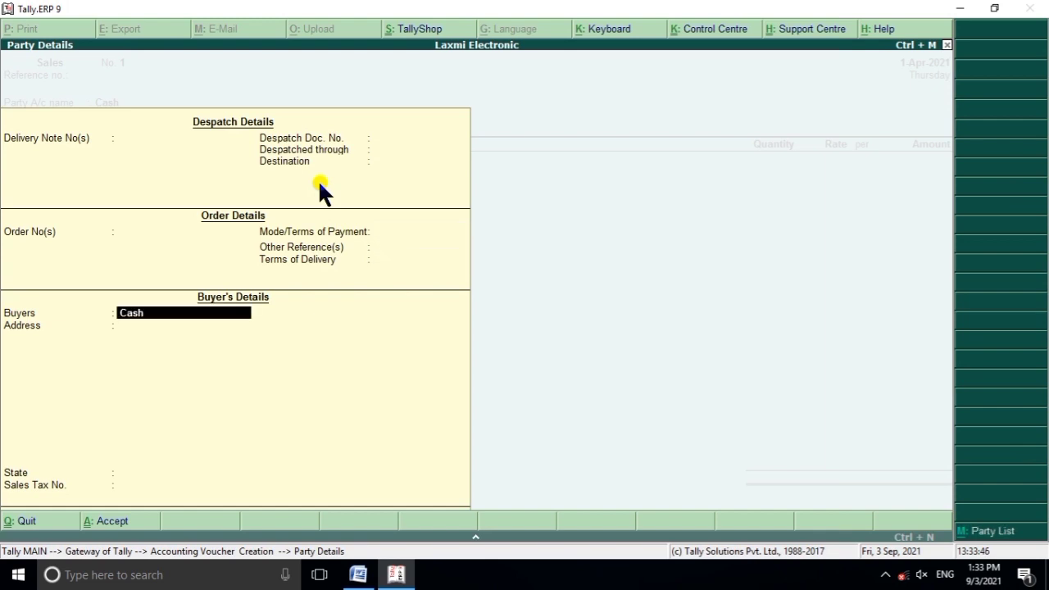
{"action": "key", "text": "Return"}
{"action": "key", "text": "Return"}
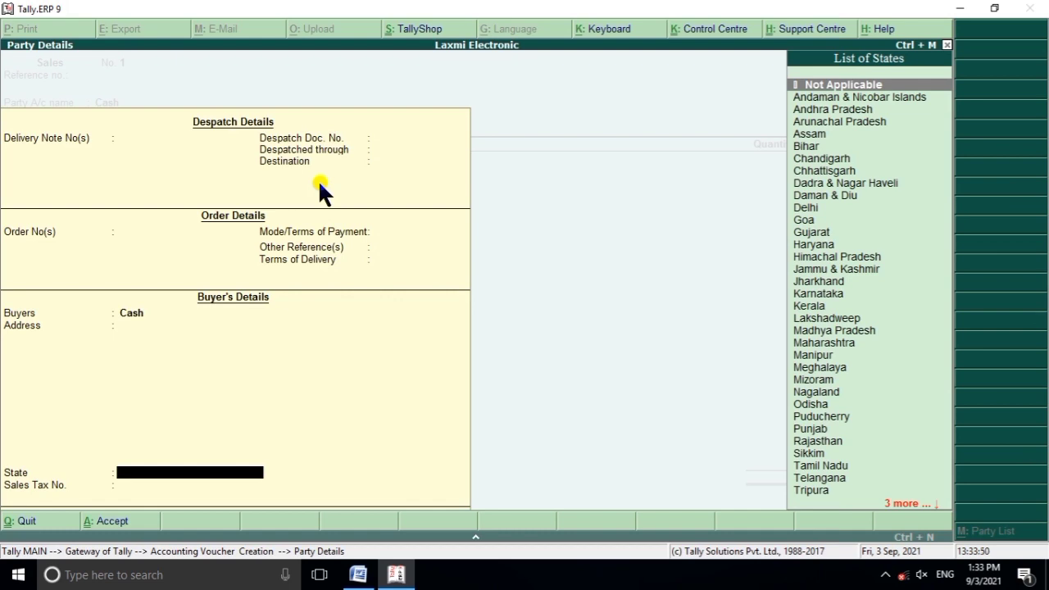
{"action": "type", "text": "U"}
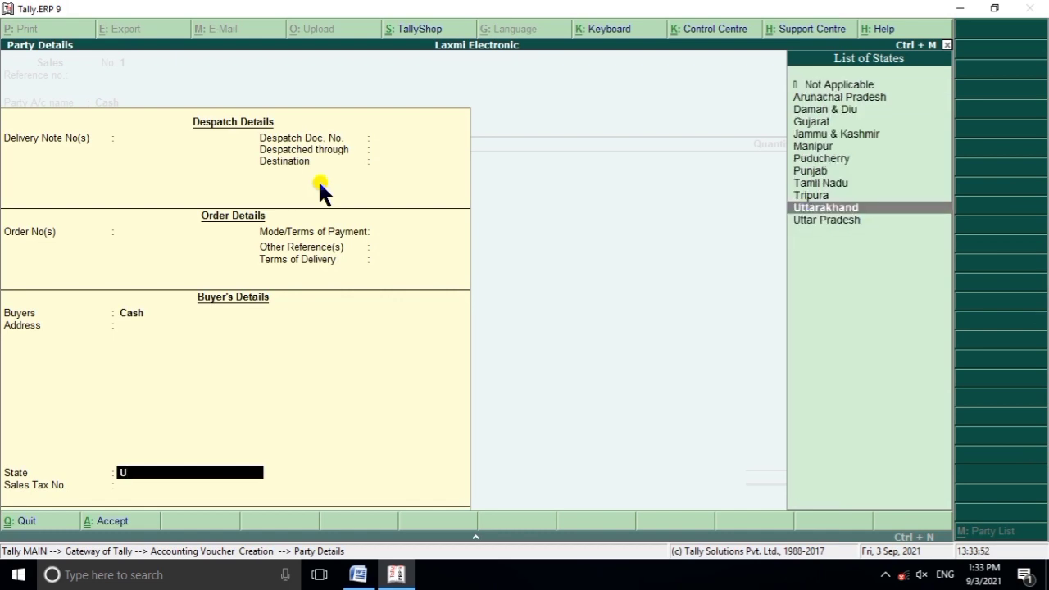
{"action": "key", "text": "Down"}
{"action": "key", "text": "Return"}
{"action": "key", "text": "Return"}
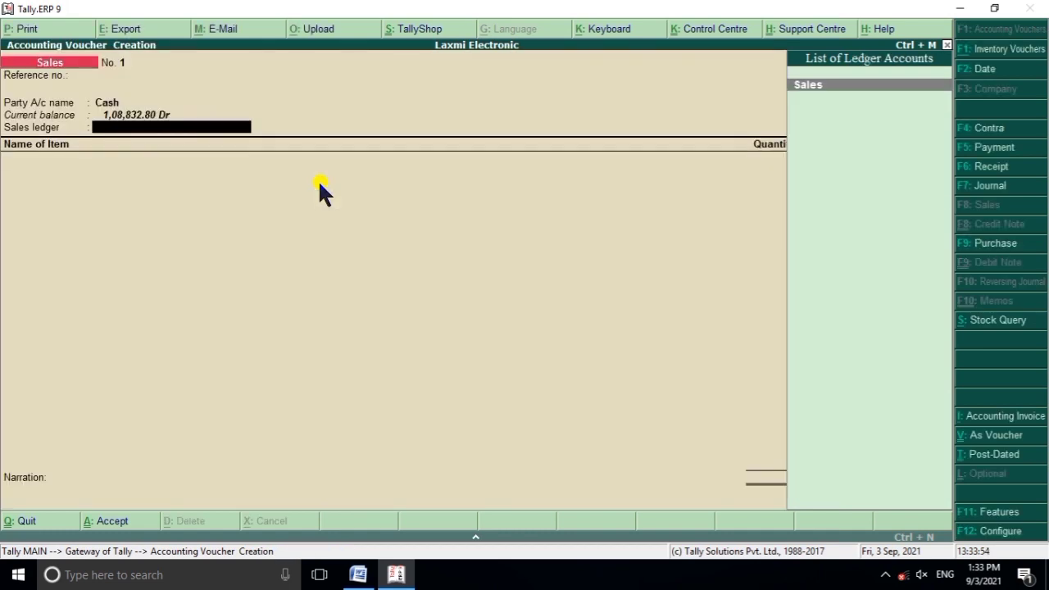
{"action": "key", "text": "Return"}
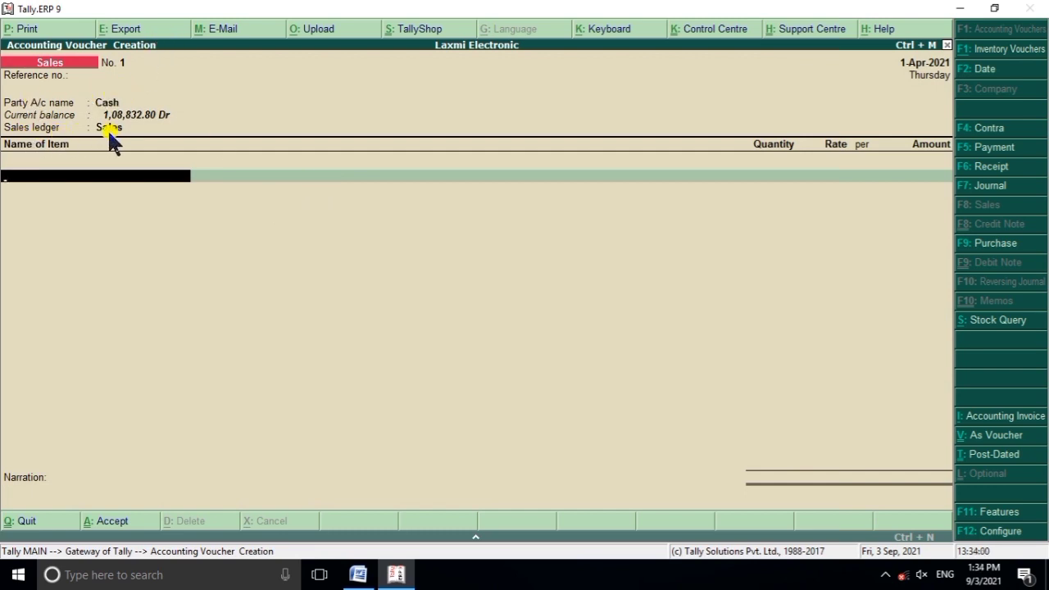
Check the first item of the 20 September sale in Word and add Bajaj Bulb 40w to the Tally sales voucher.
{"action": "left_click", "coordinate": [396, 574]}
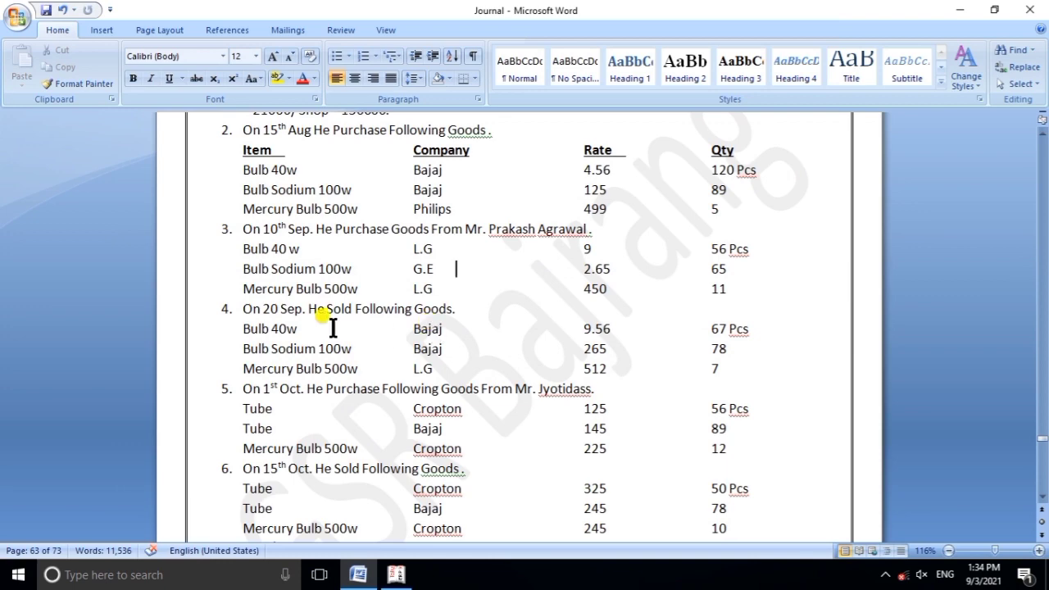
{"action": "left_click", "coordinate": [396, 575]}
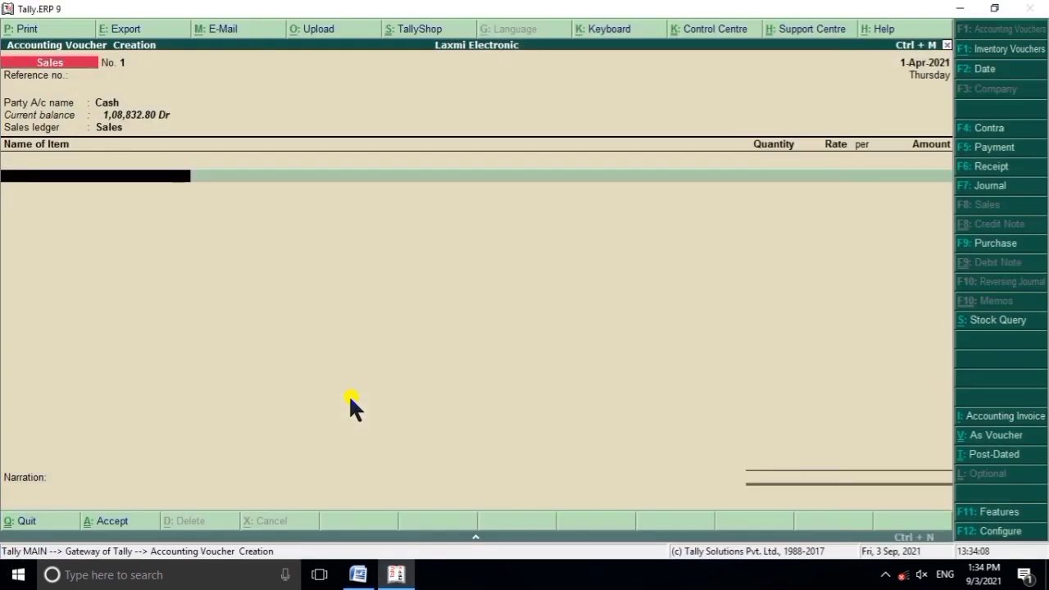
{"action": "type", "text": "B"}
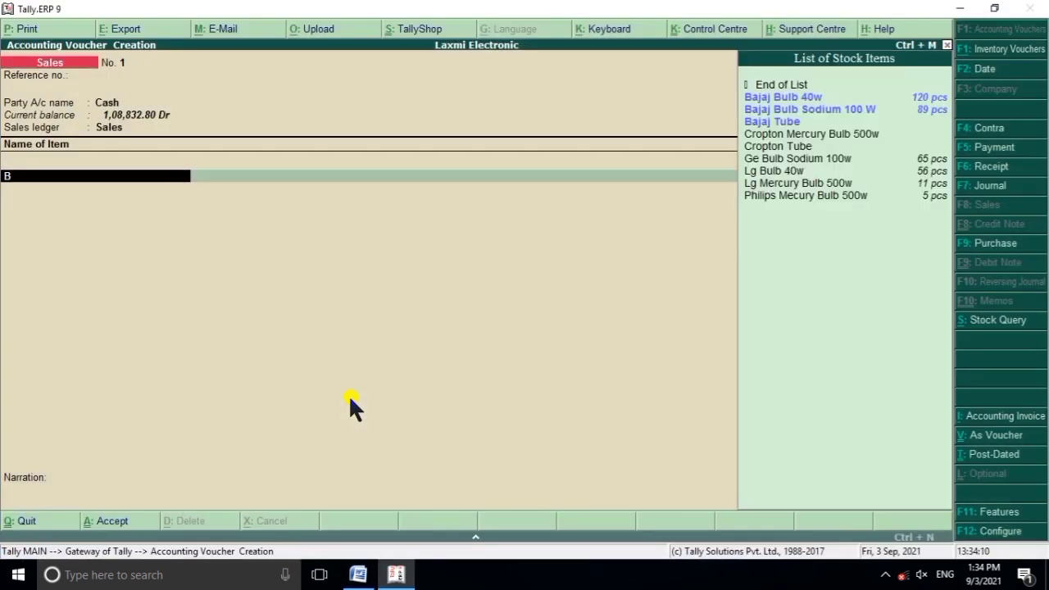
{"action": "key", "text": "Return"}
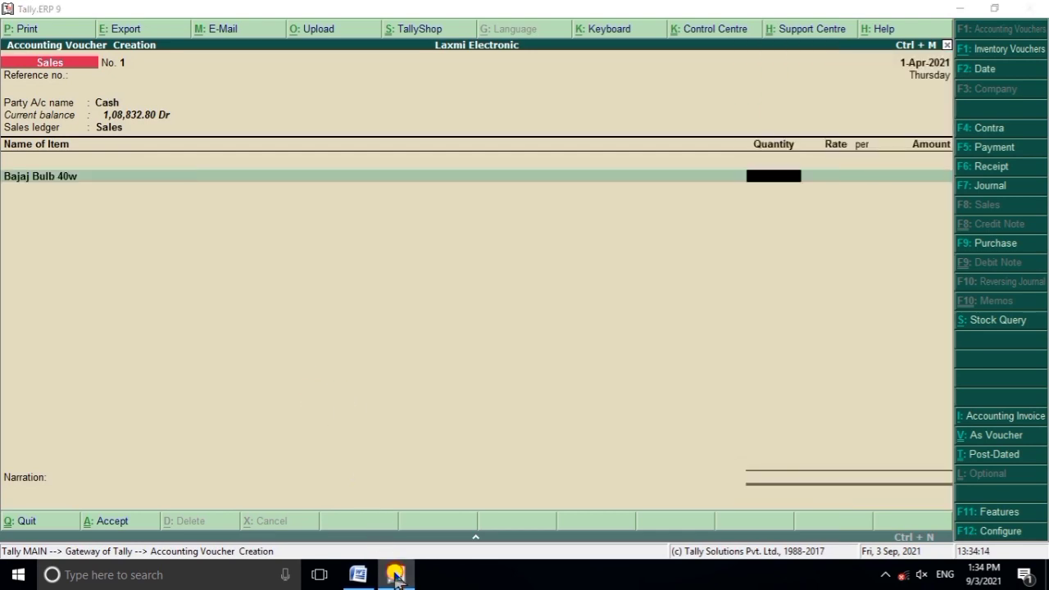
Look up the quantity sold of the Bajaj bulb in Word and enter 67 pcs in Tally.
{"action": "left_click", "coordinate": [396, 575]}
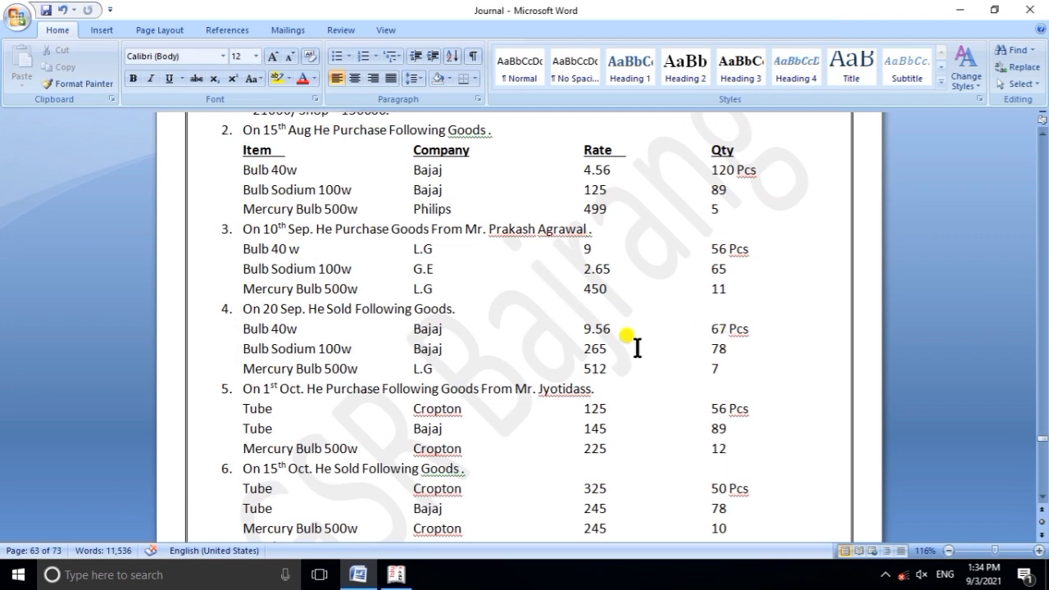
{"action": "left_click", "coordinate": [399, 576]}
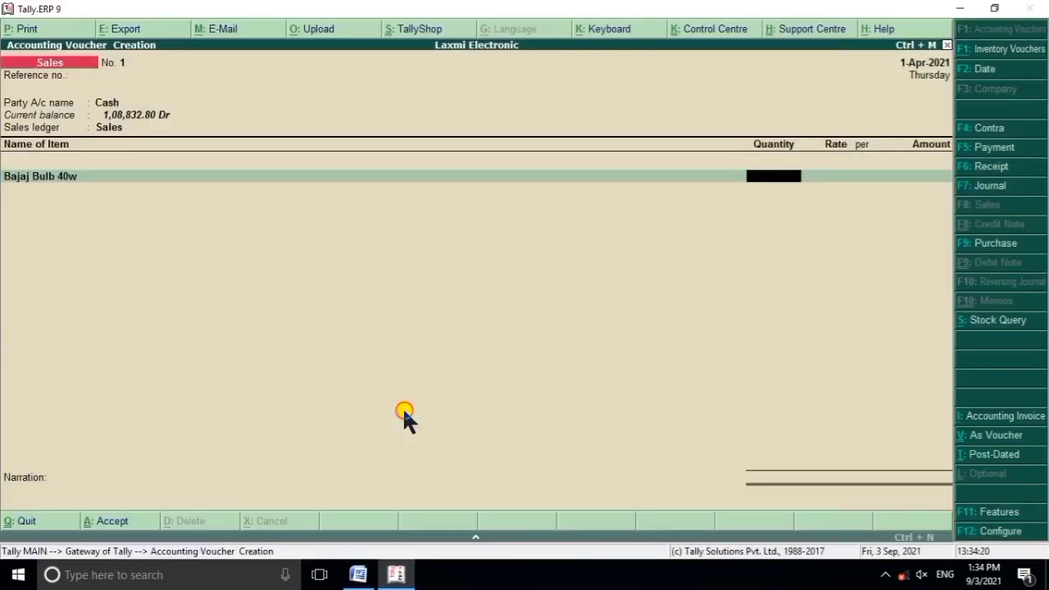
{"action": "type", "text": "67"}
{"action": "key", "text": "Return"}
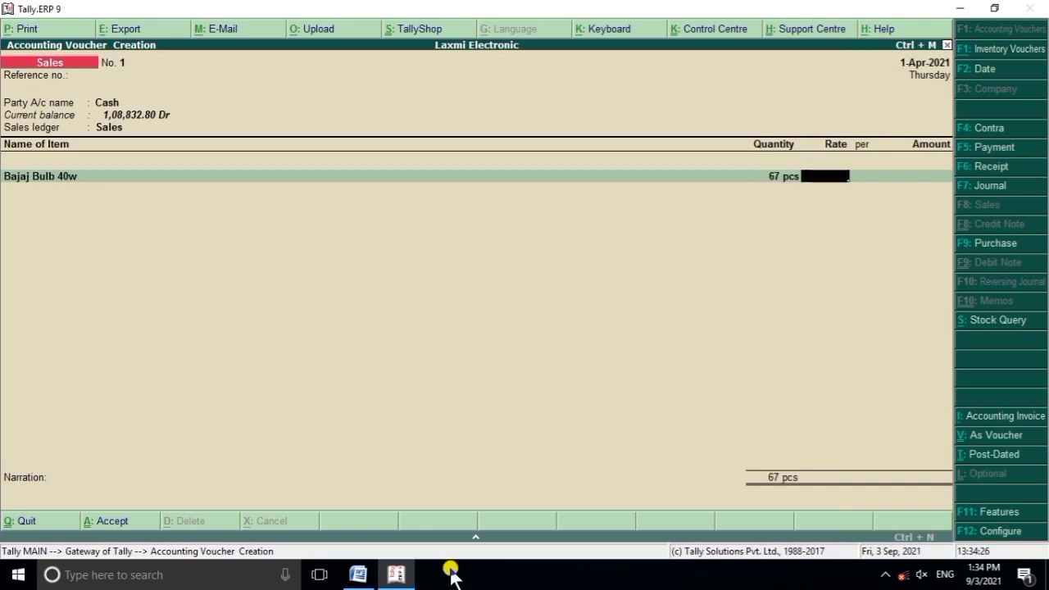
Look up the selling rate of the Bajaj 40w bulb in the Word exercise and return to Tally.
{"action": "left_click", "coordinate": [396, 574]}
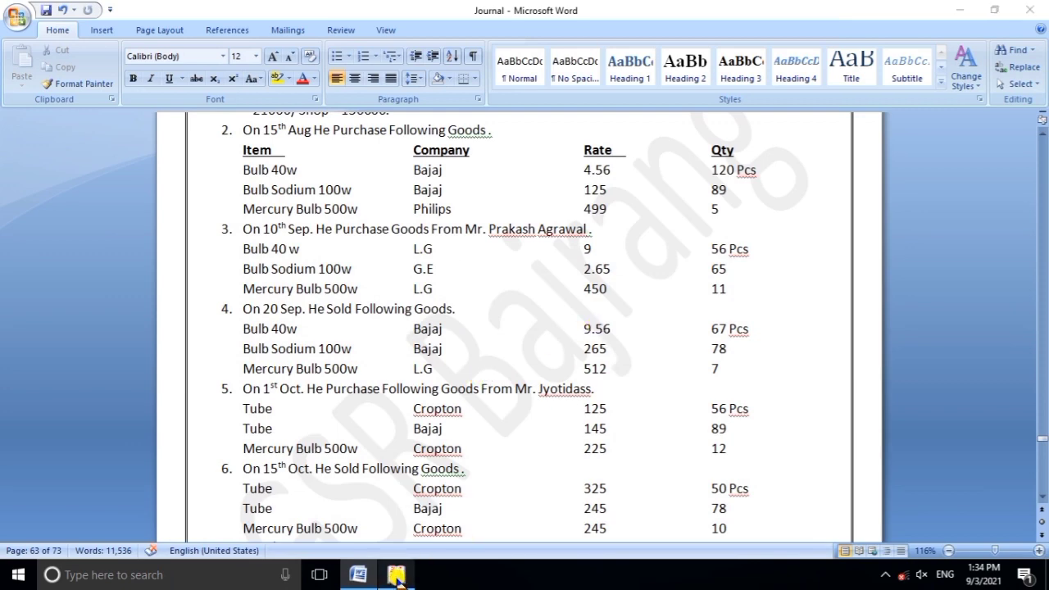
{"action": "left_click", "coordinate": [396, 574]}
{"action": "key", "text": "Return"}
{"action": "key", "text": "Return"}
{"action": "type", "text": "9"}
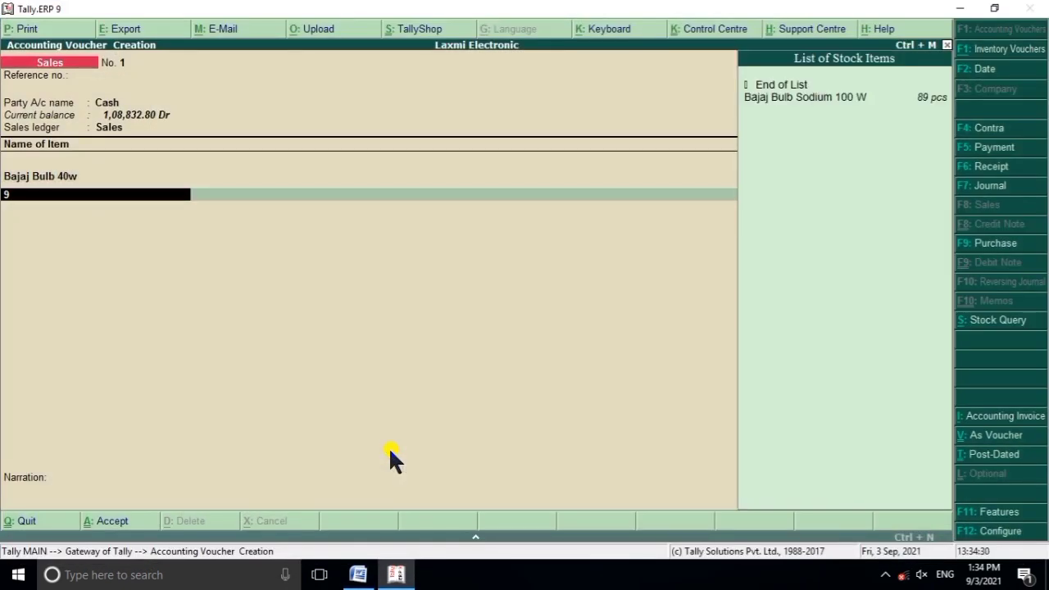
{"action": "key", "text": "Return"}
{"action": "key", "text": "BackSpace"}
{"action": "key", "text": "BackSpace"}
{"action": "key", "text": "BackSpace"}
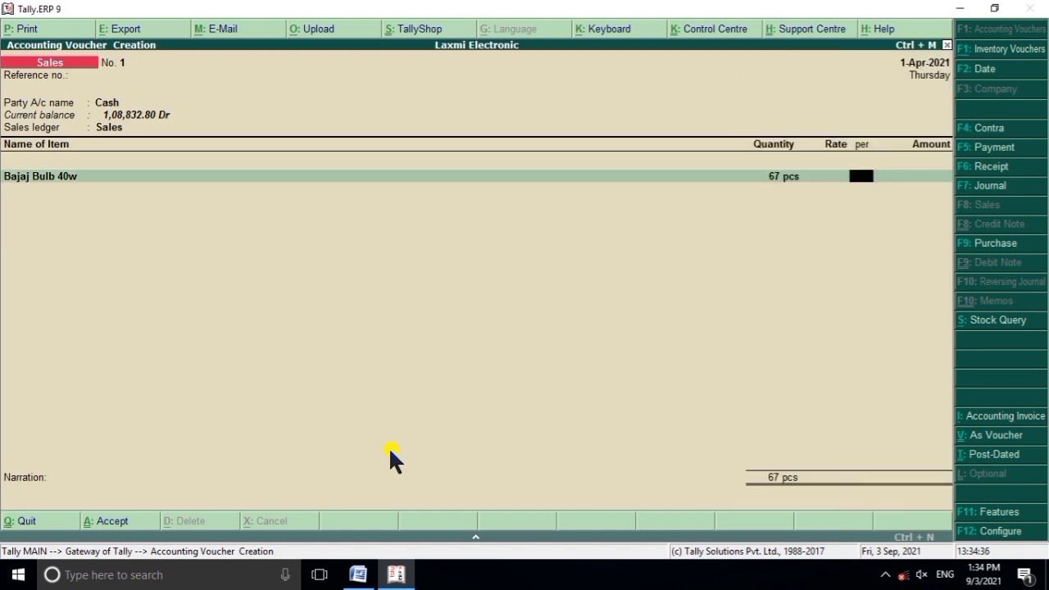
{"action": "key", "text": "BackSpace"}
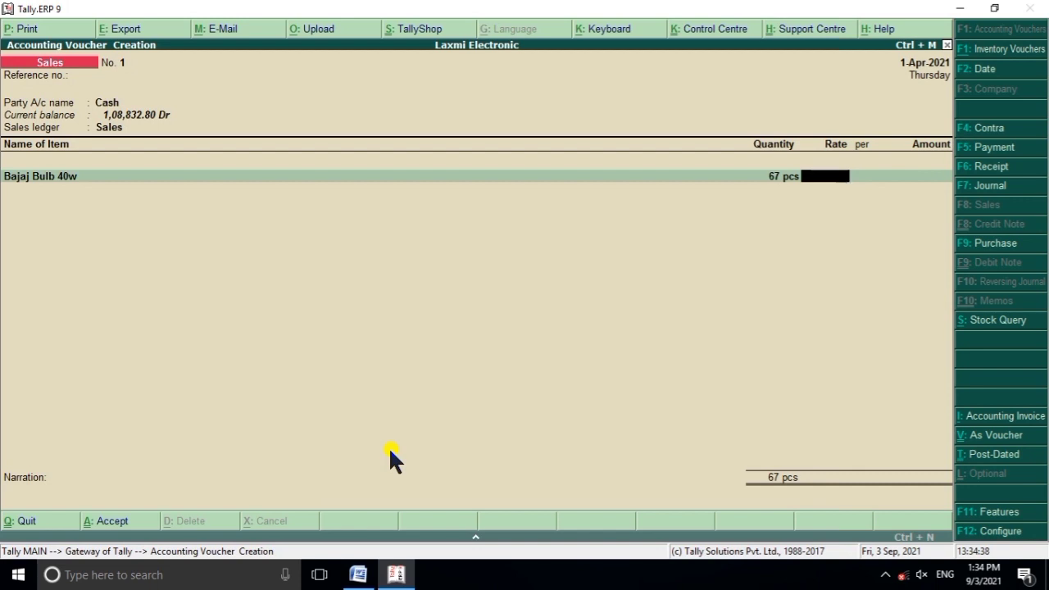
Set the Bajaj Bulb 40w rate to 9.56 per piece and accept the line's amount.
{"action": "type", "text": "9.56"}
{"action": "key", "text": "Return"}
{"action": "key", "text": "Return"}
{"action": "key", "text": "Return"}
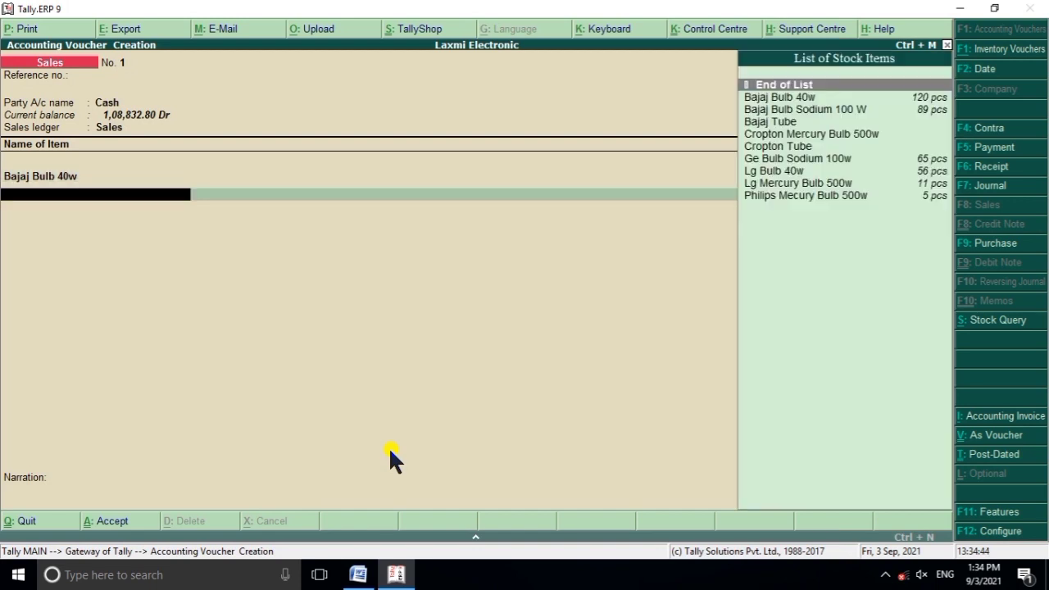
Check the second item of the 20 September sale in Word and add Bajaj Bulb Sodium 100 W to the Tally sales voucher.
{"action": "left_click", "coordinate": [397, 574]}
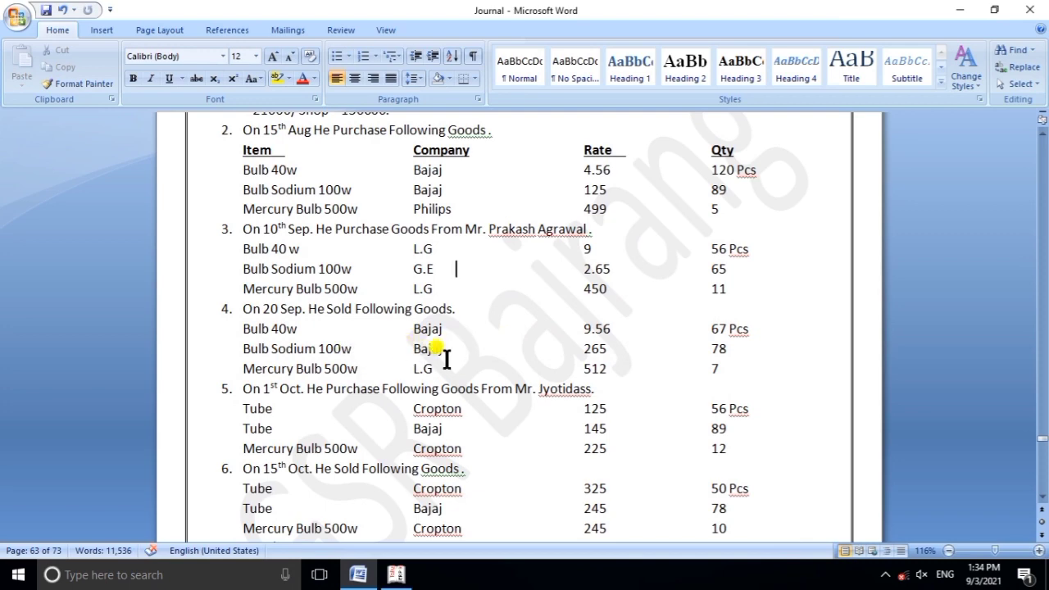
{"action": "left_click", "coordinate": [397, 574]}
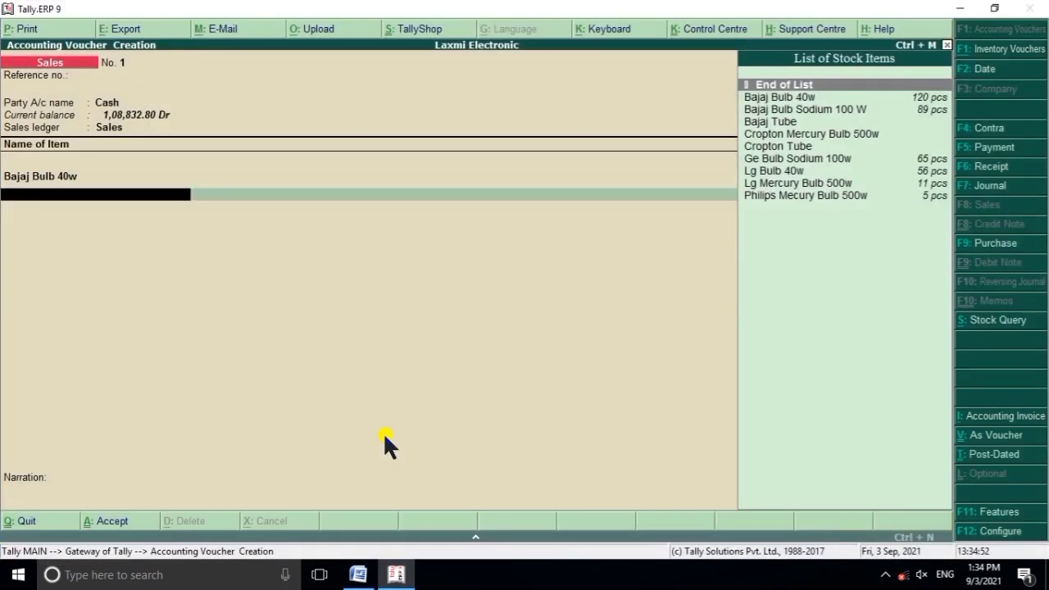
{"action": "type", "text": "B"}
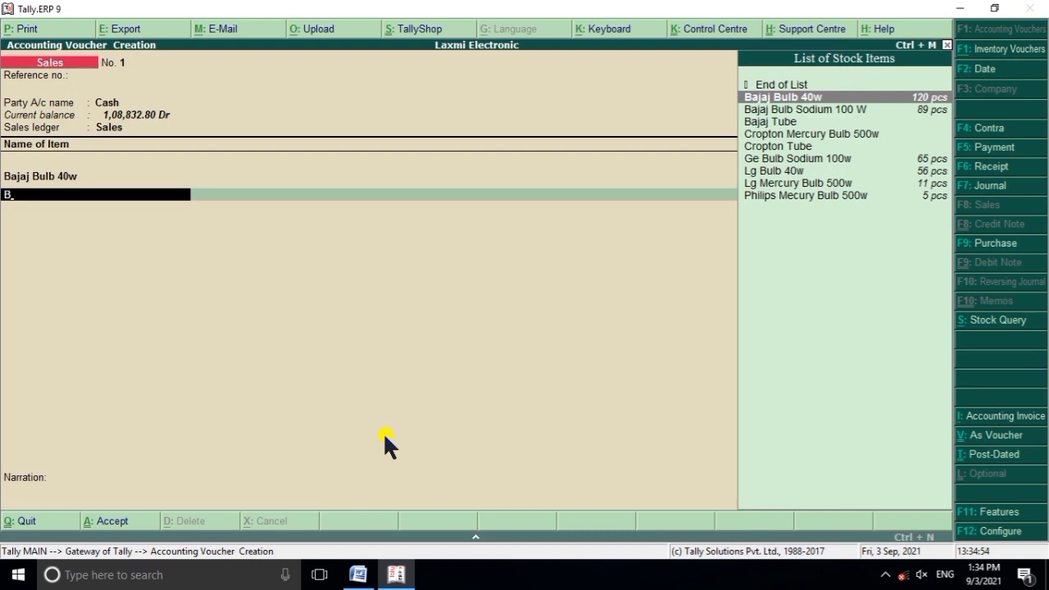
{"action": "key", "text": "Down"}
{"action": "key", "text": "Return"}
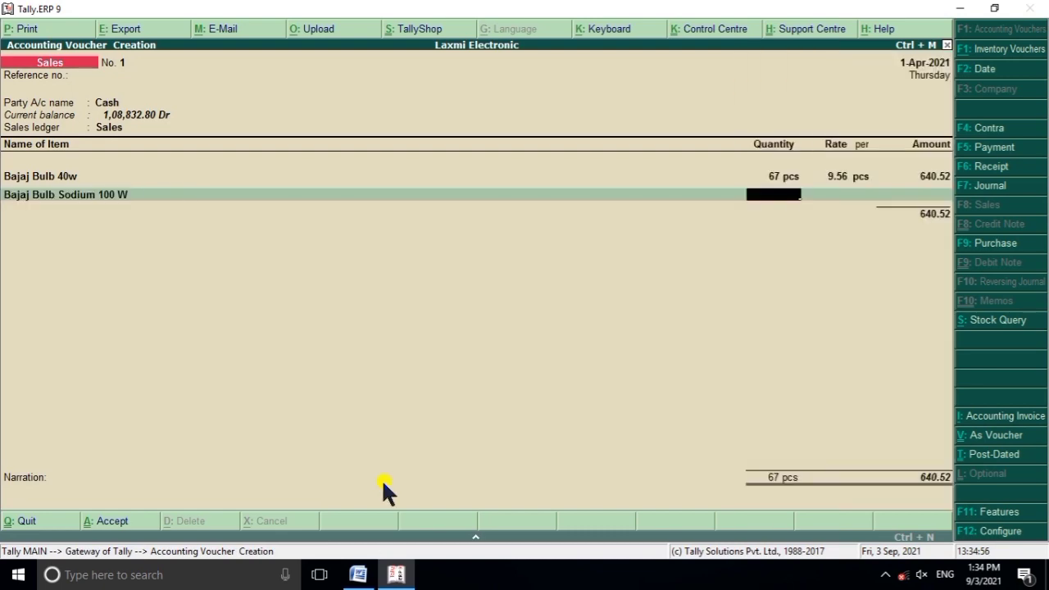
Look up the sodium bulb's sold quantity and rate in Word and return to Tally.
{"action": "left_click", "coordinate": [394, 575]}
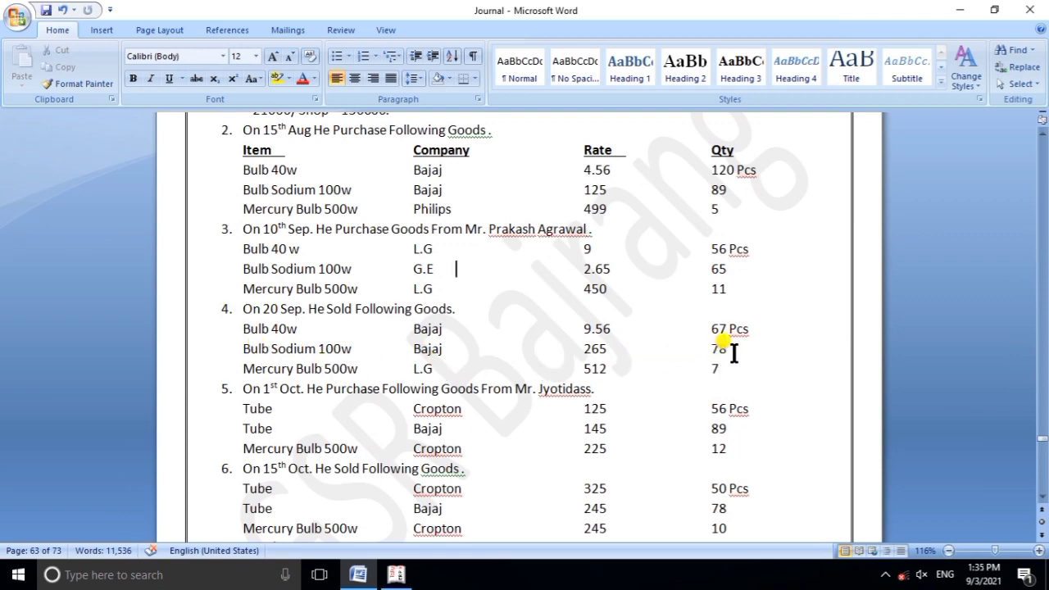
{"action": "left_click", "coordinate": [396, 575]}
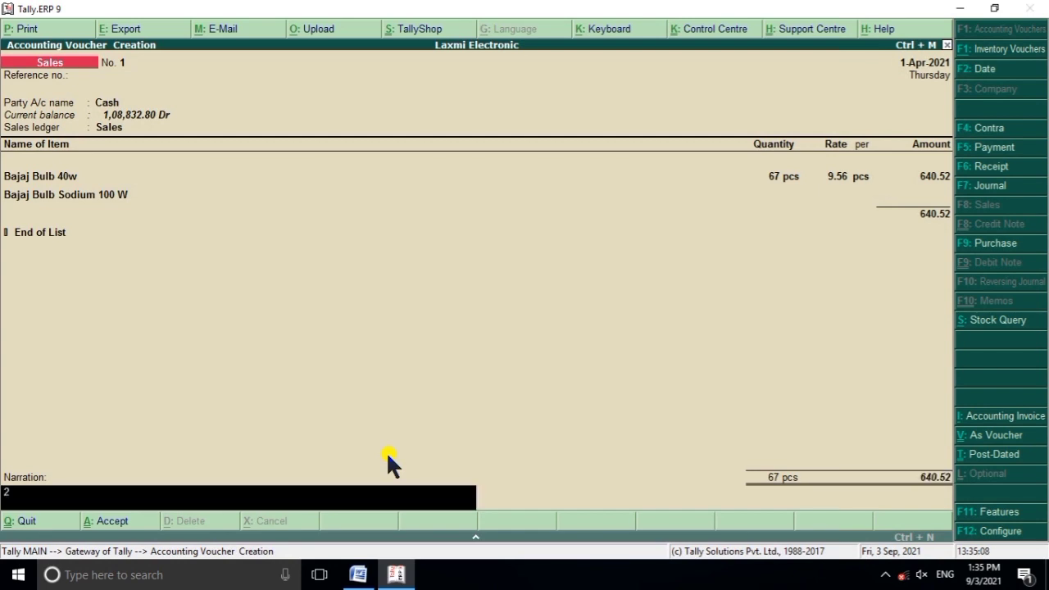
{"action": "type", "text": "65"}
{"action": "key", "text": "BackSpace"}
{"action": "key", "text": "BackSpace"}
{"action": "key", "text": "BackSpace"}
{"action": "key", "text": "BackSpace"}
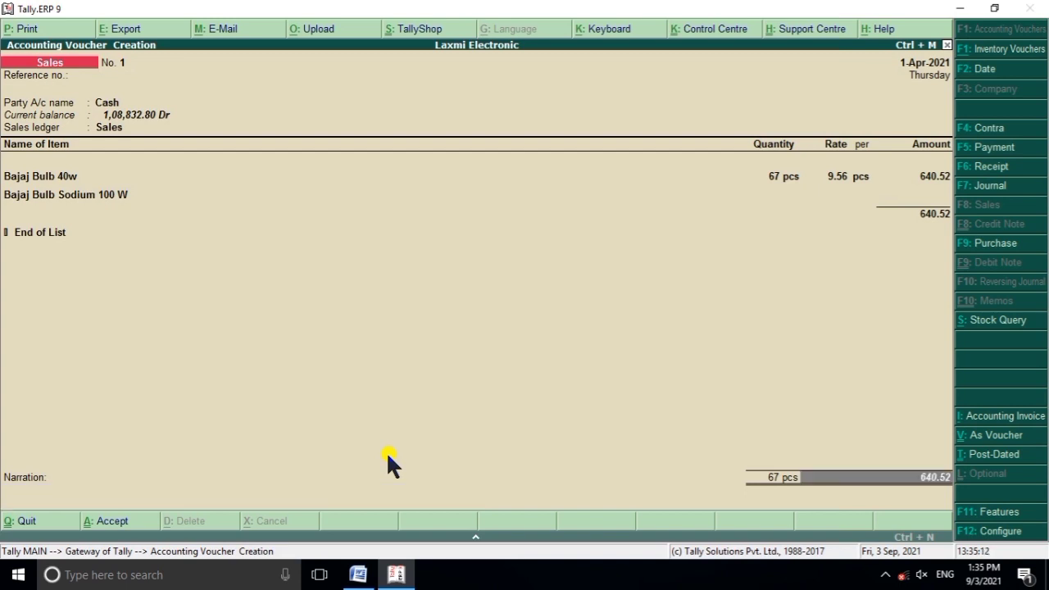
{"action": "key", "text": "BackSpace"}
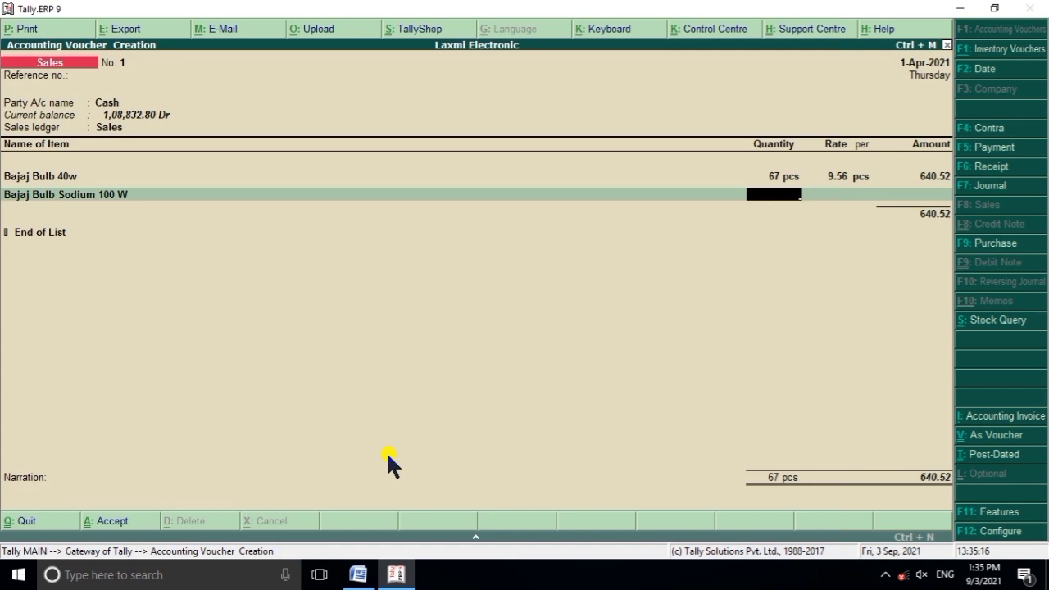
Enter 78 pcs at a rate of 265 for Bajaj Bulb Sodium 100 W and accept the line's amount.
{"action": "type", "text": "78"}
{"action": "key", "text": "Return"}
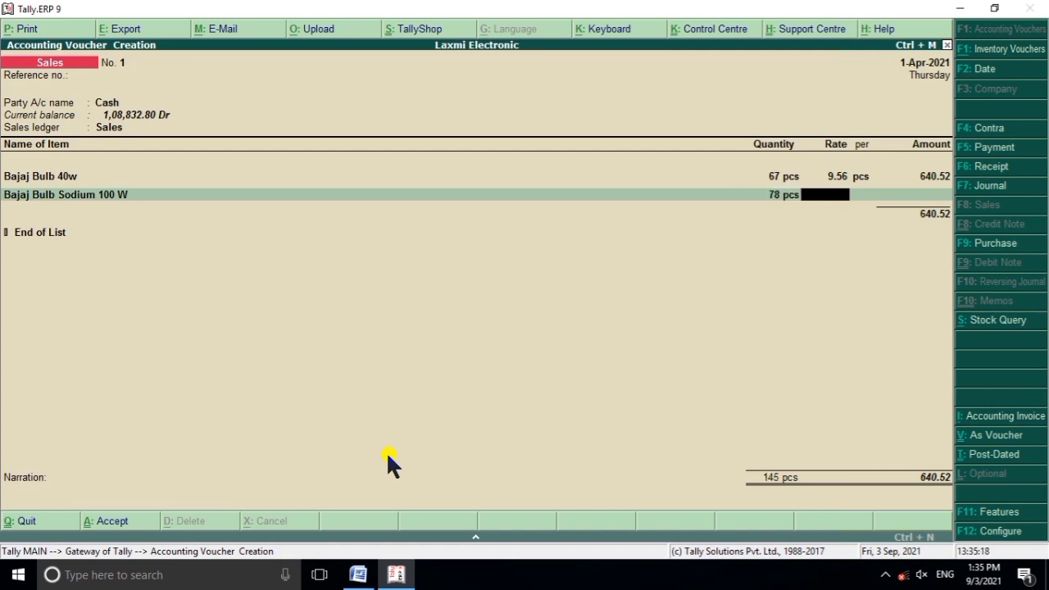
{"action": "type", "text": "265"}
{"action": "key", "text": "Return"}
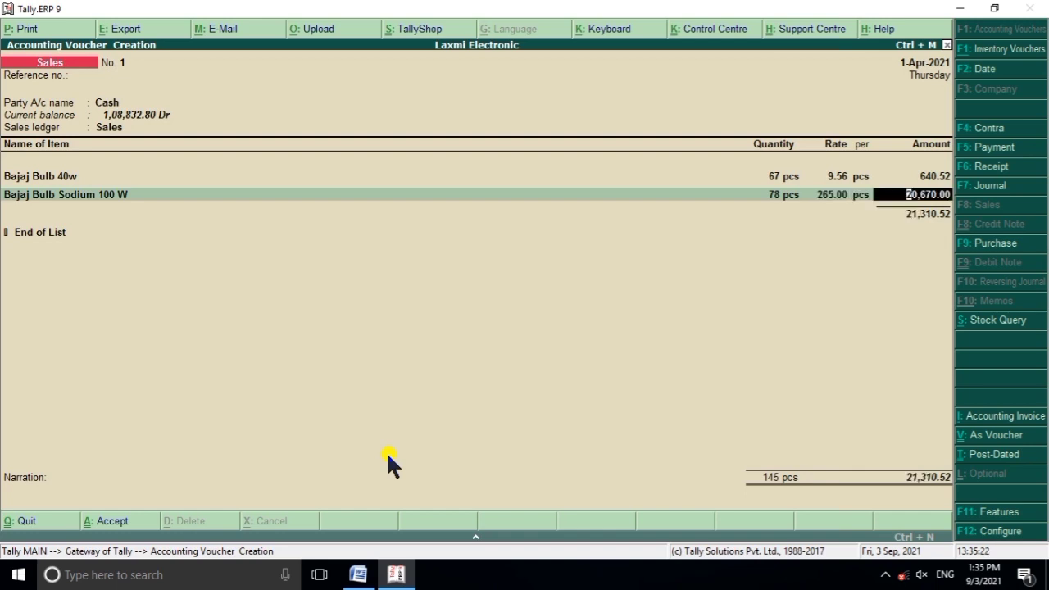
{"action": "key", "text": "Return"}
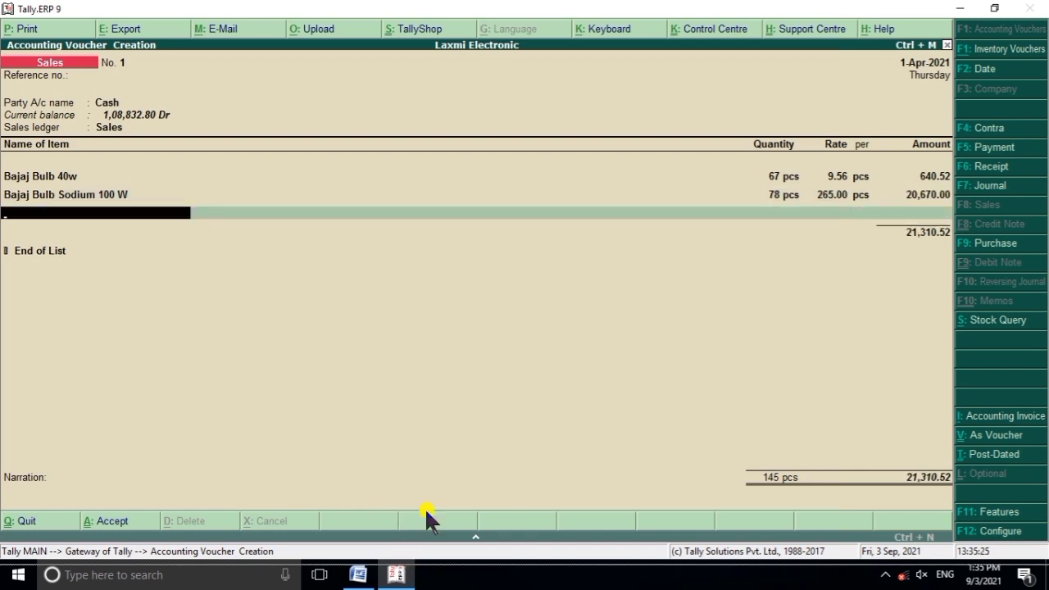
Check the third item of the 20 September sale in Word and add Lg Mercury Bulb 500w to the Tally sales voucher.
{"action": "left_click", "coordinate": [396, 574]}
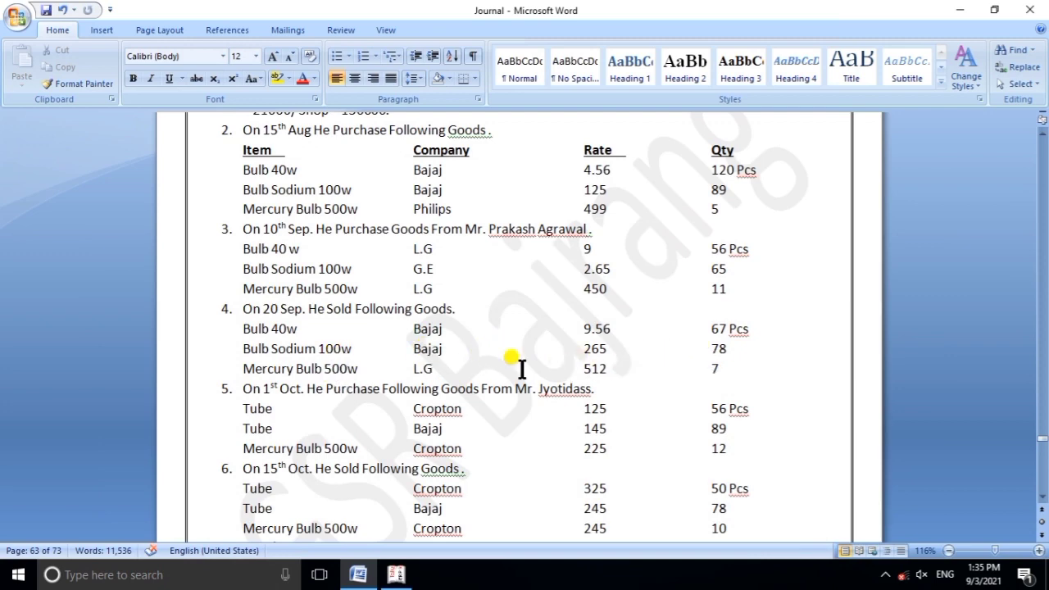
{"action": "left_click", "coordinate": [396, 574]}
{"action": "type", "text": "L"}
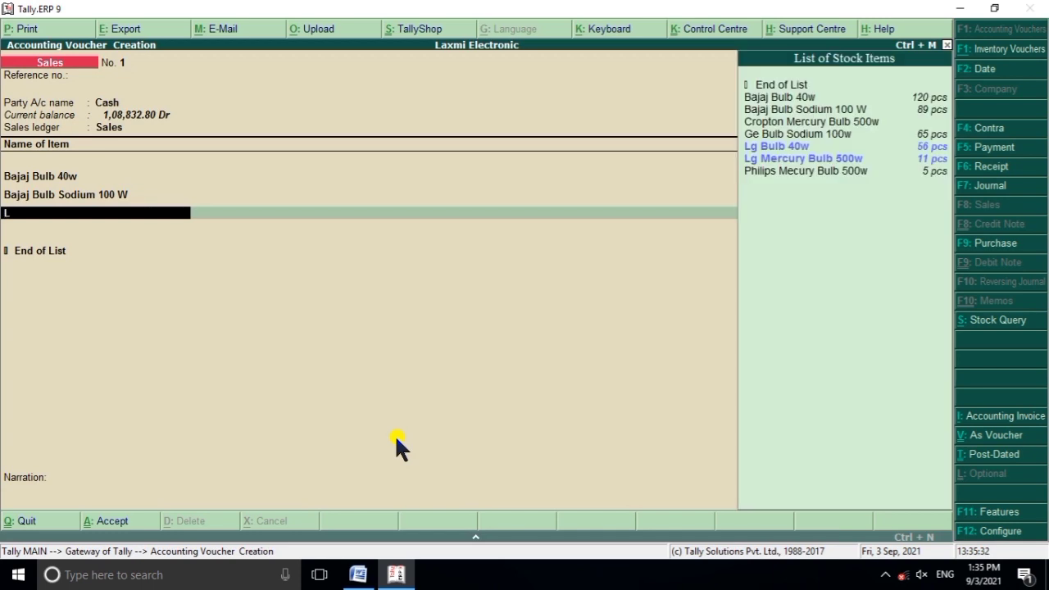
{"action": "key", "text": "Down"}
{"action": "key", "text": "Return"}
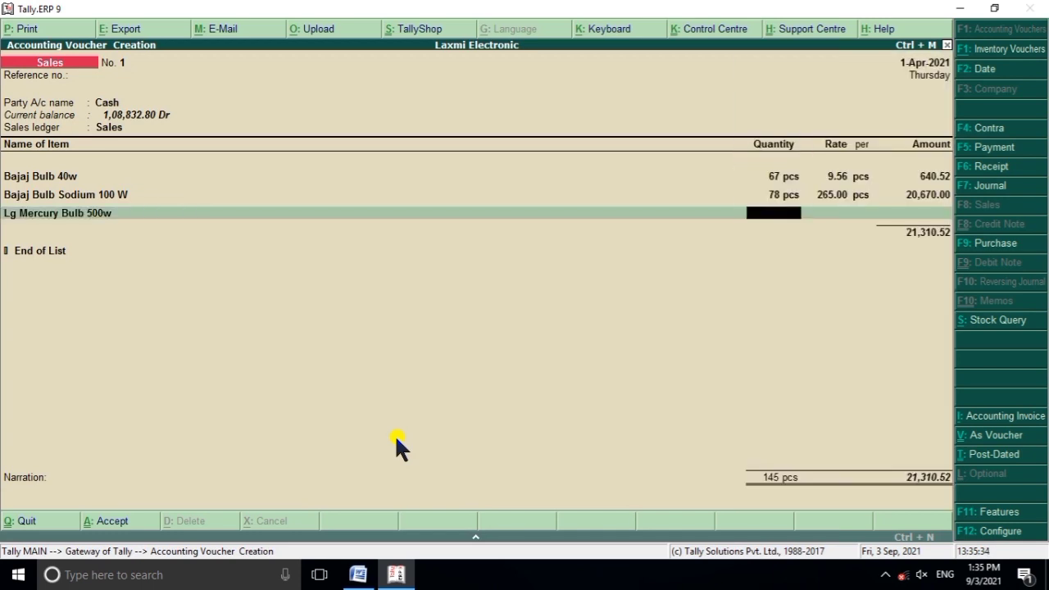
Look up the L.G mercury bulb's sold quantity and rate in Word and return to Tally.
{"action": "left_click", "coordinate": [367, 571]}
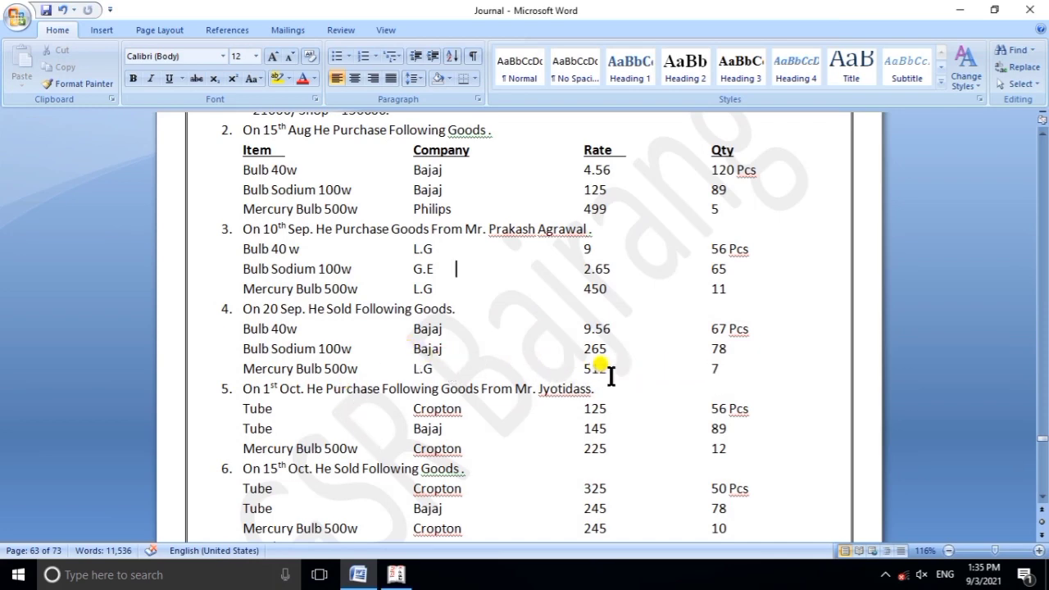
{"action": "left_click", "coordinate": [404, 574]}
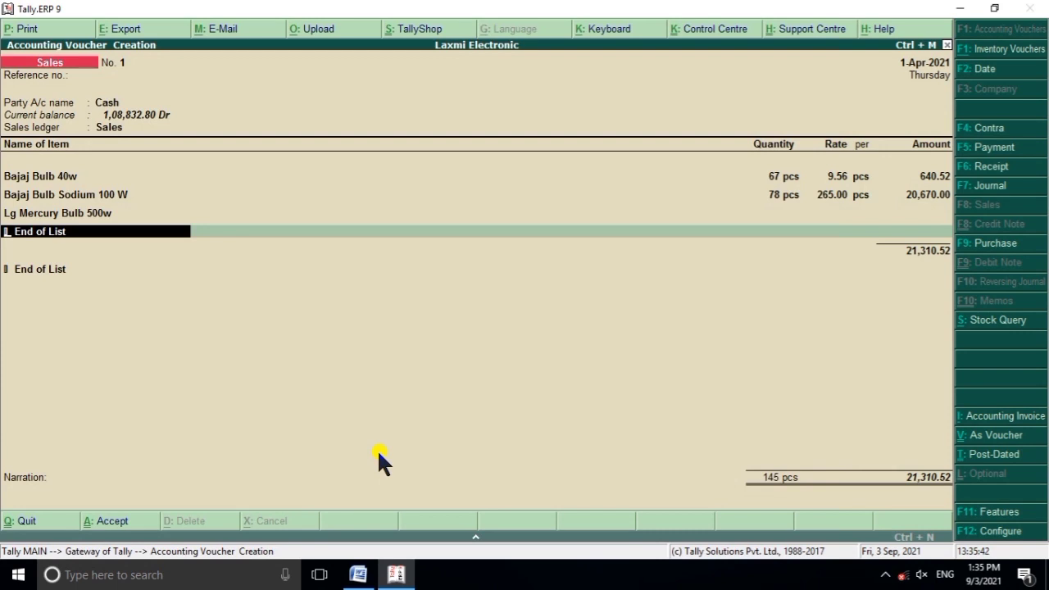
{"action": "type", "text": "b"}
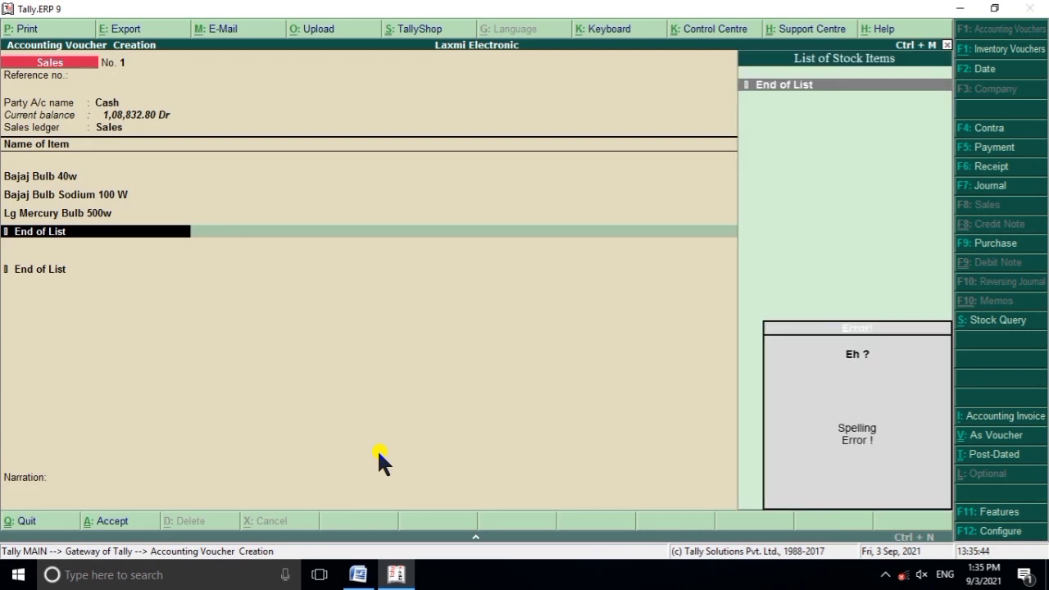
{"action": "key", "text": "BackSpace"}
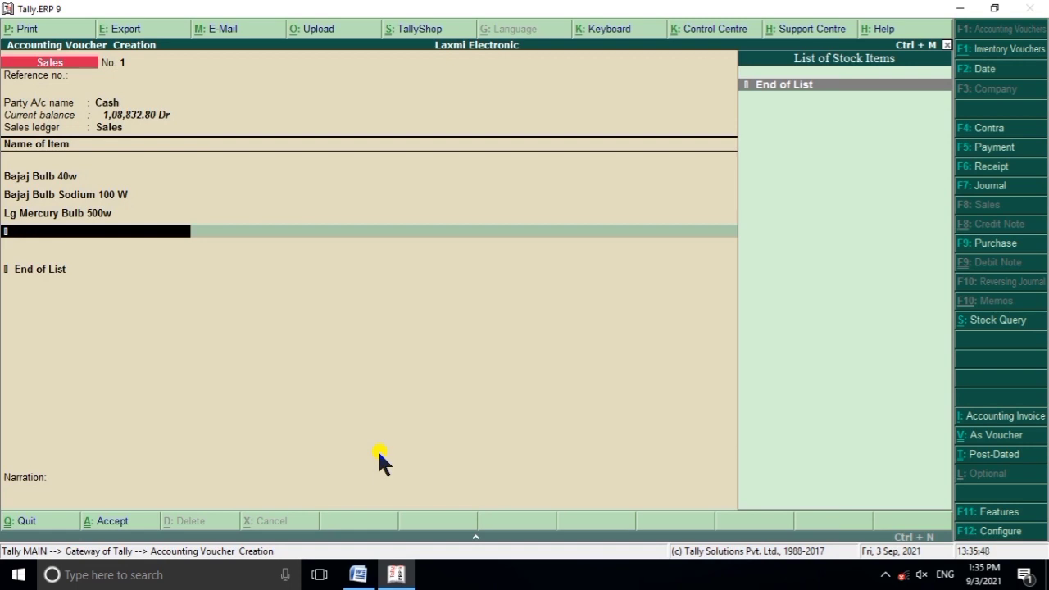
{"action": "key", "text": "BackSpace"}
{"action": "key", "text": "BackSpace"}
{"action": "key", "text": "BackSpace"}
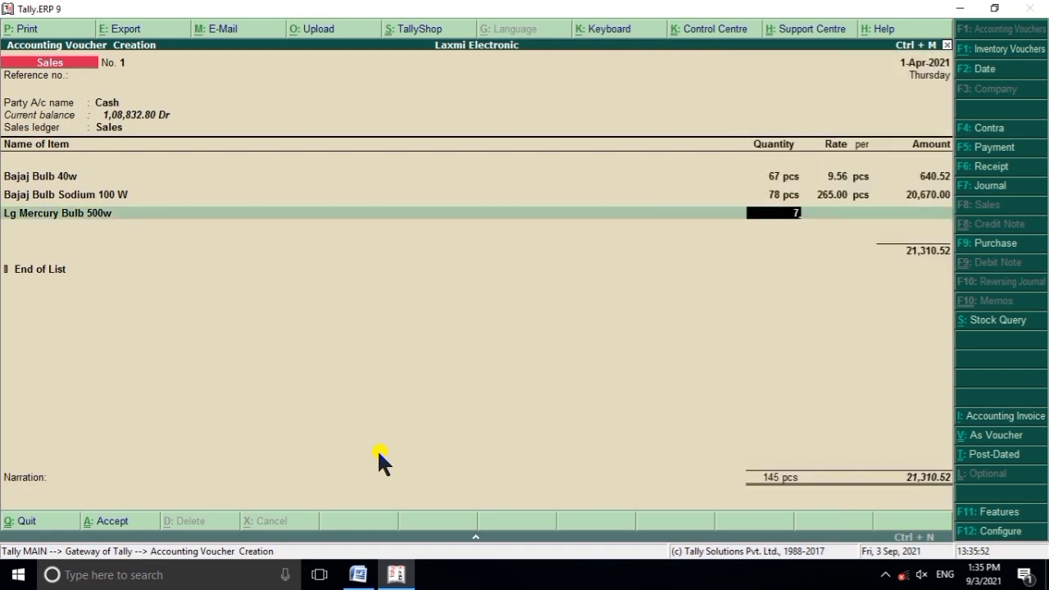
Enter 7 pcs at a rate of 512 for Lg Mercury Bulb 500w, rechecking Word before accepting the line in Tally.
{"action": "type", "text": "7"}
{"action": "key", "text": "Return"}
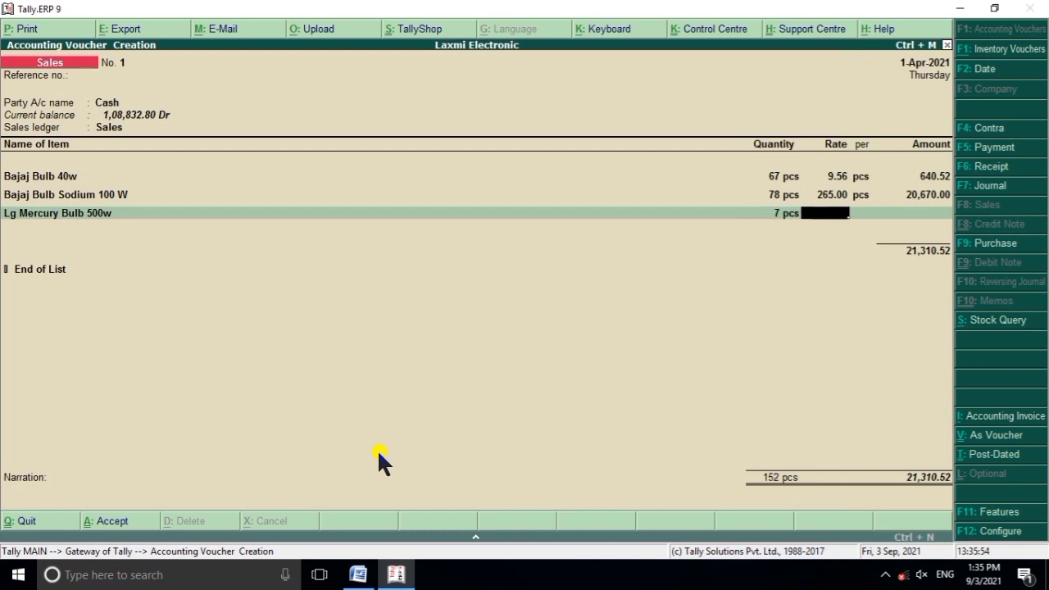
{"action": "type", "text": "512"}
{"action": "left_click", "coordinate": [358, 575]}
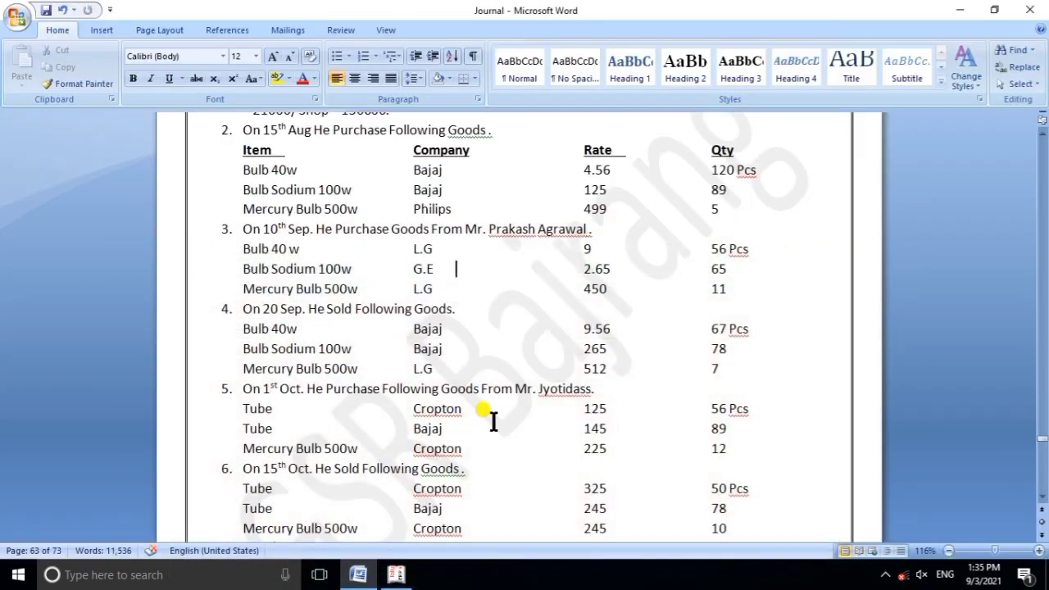
{"action": "left_click", "coordinate": [396, 575]}
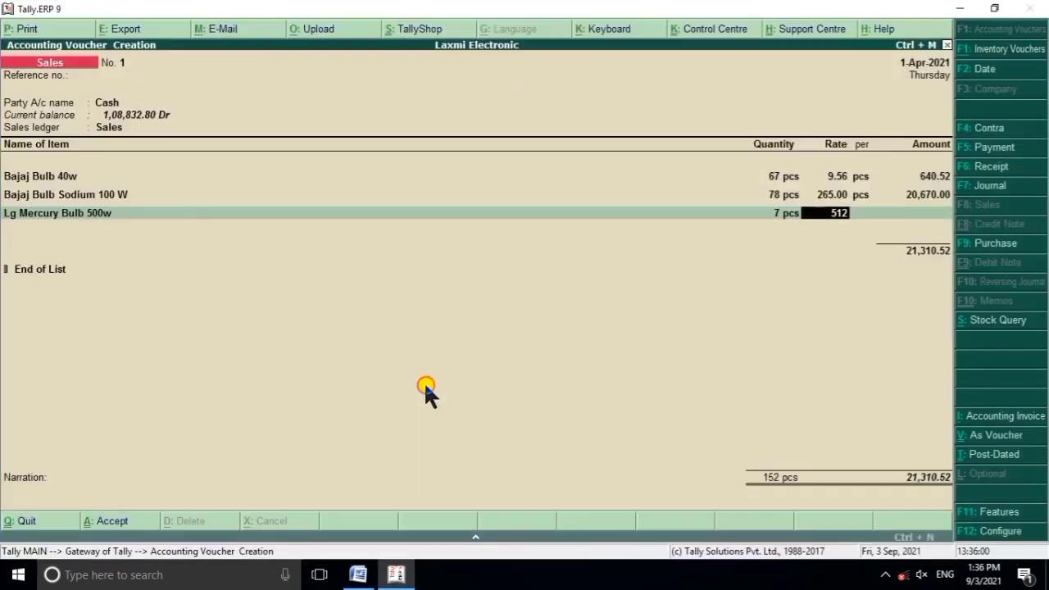
{"action": "key", "text": "Return"}
{"action": "key", "text": "Return"}
{"action": "key", "text": "Return"}
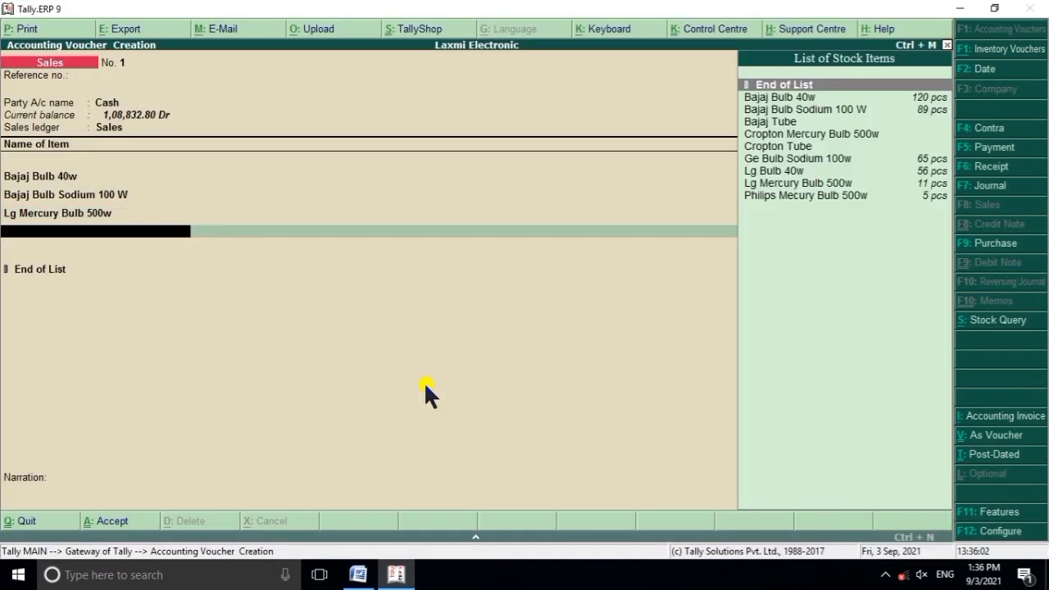
Recheck the 20 September sale in Word, end the item list in Tally and save the sales voucher without a narration.
{"action": "left_click", "coordinate": [358, 575]}
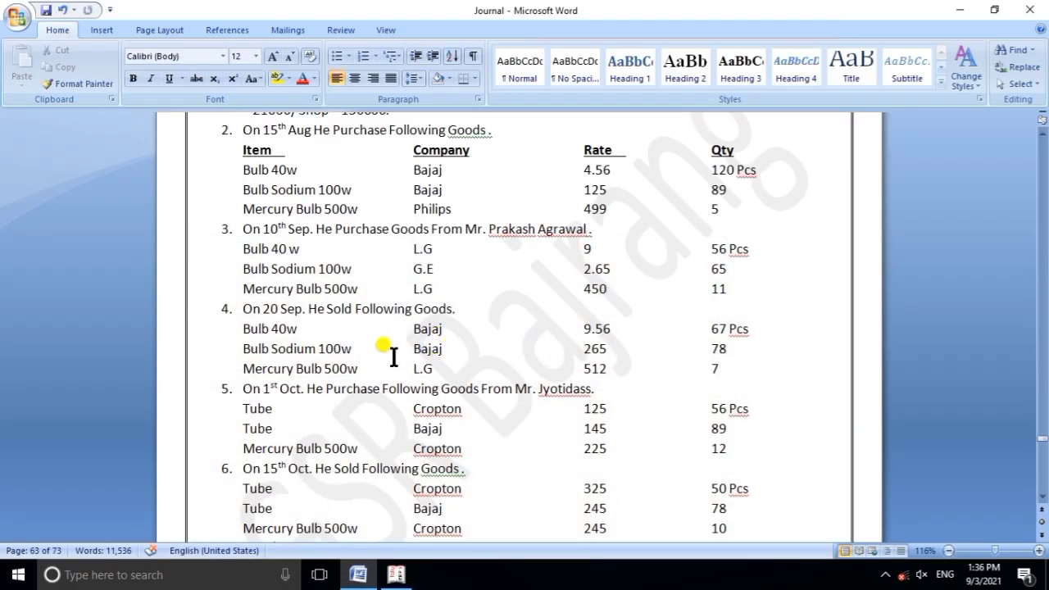
{"action": "left_click", "coordinate": [396, 575]}
{"action": "key", "text": "Return"}
{"action": "key", "text": "Return"}
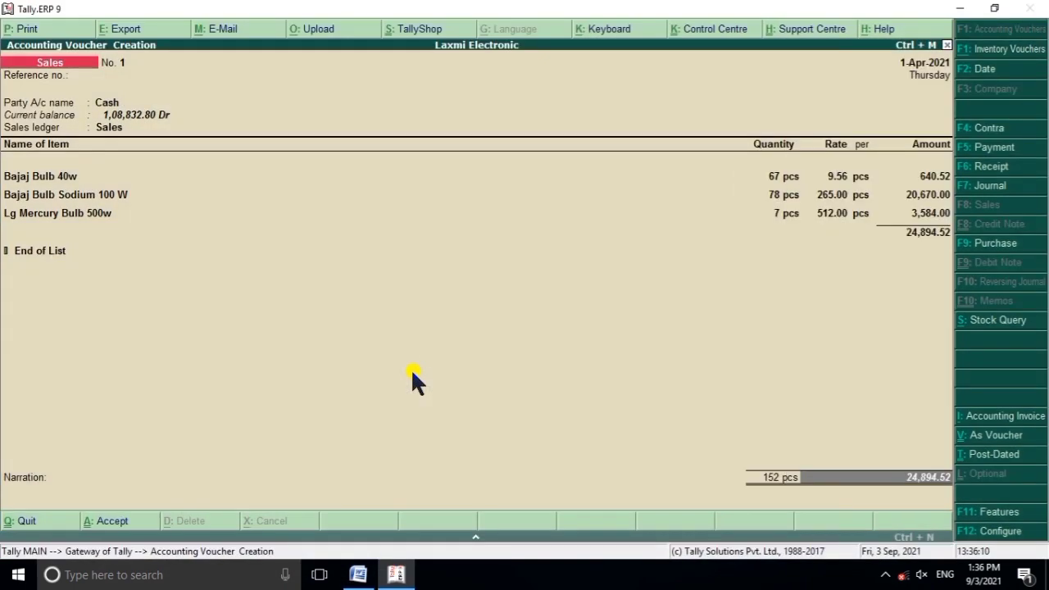
{"action": "key", "text": "Return"}
{"action": "key", "text": "Return"}
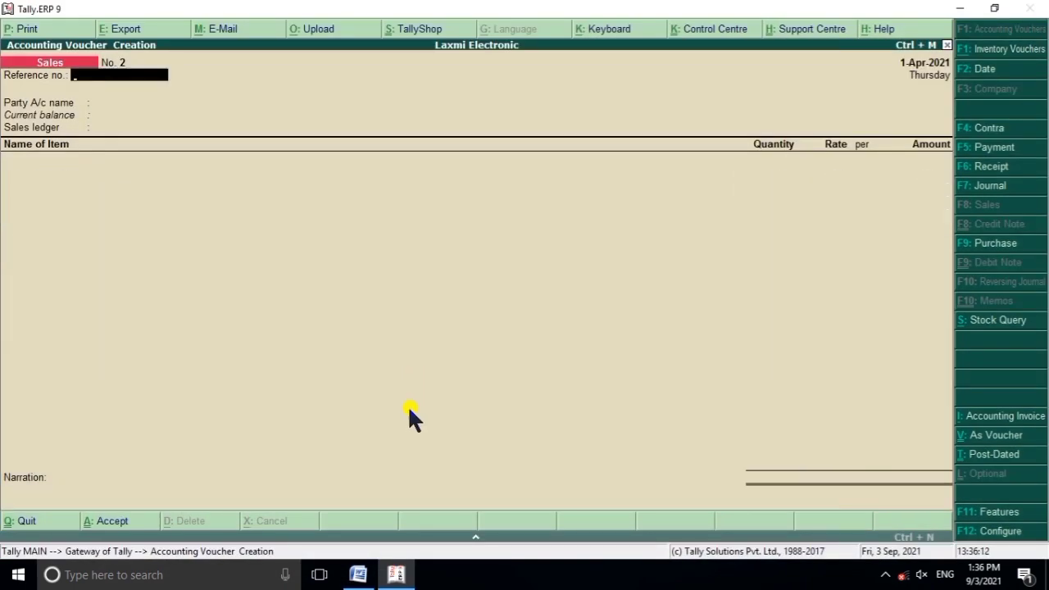
Read the 1 October purchase in the Word exercise and switch Tally to a Purchase voucher.
{"action": "key", "text": "alt+Tab"}
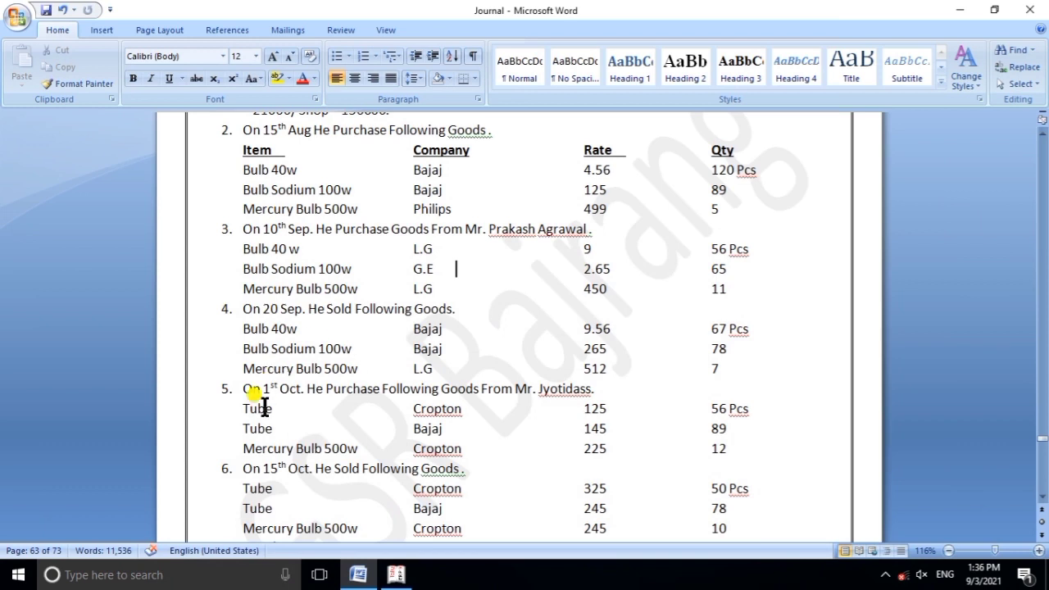
{"action": "scroll", "coordinate": [256, 403], "scroll_direction": "down", "scroll_amount": 1}
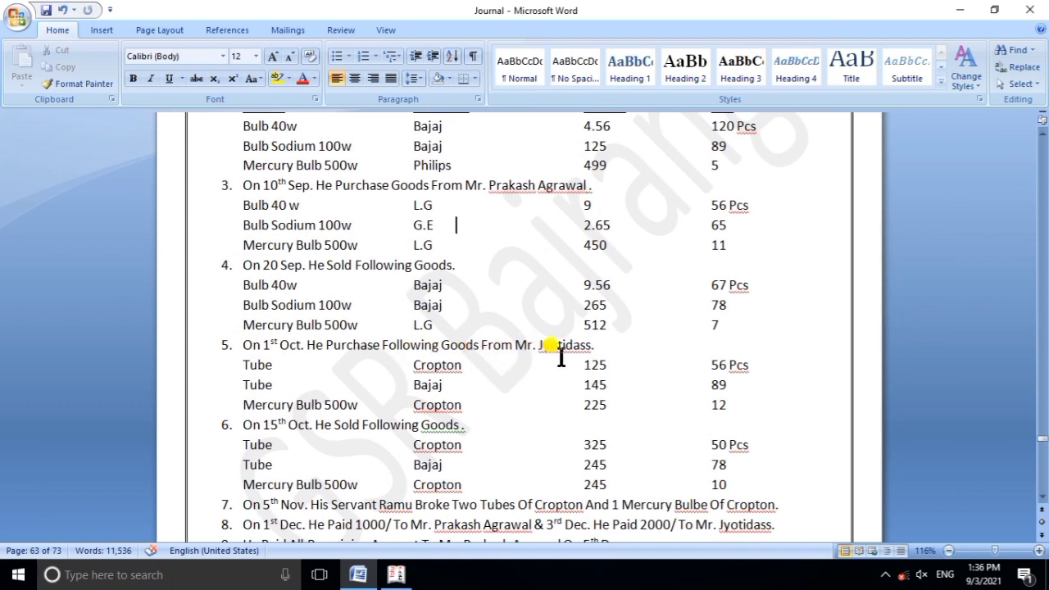
{"action": "left_click", "coordinate": [396, 574]}
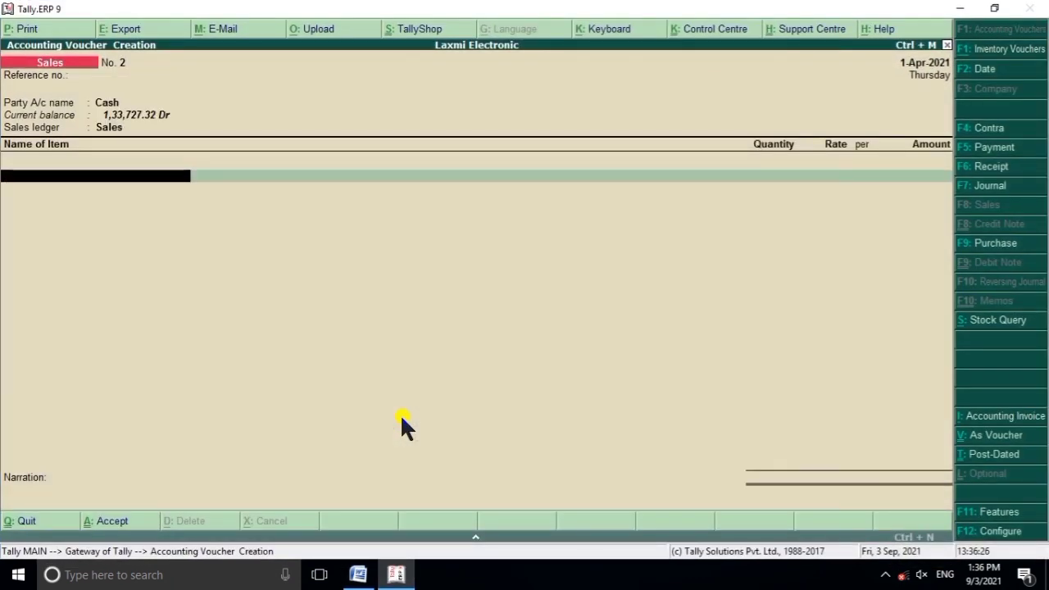
{"action": "key", "text": "F9"}
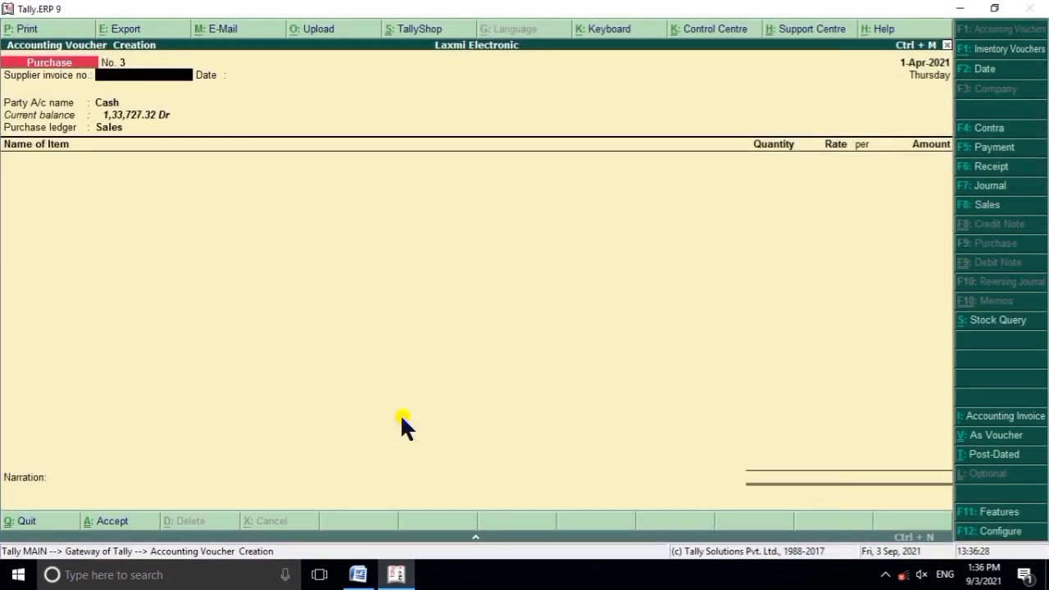
Leave the supplier invoice fields empty, choose the exercise's 1 October supplier as the party account and set the purchase ledger to Purchase.
{"action": "key", "text": "Return"}
{"action": "key", "text": "Return"}
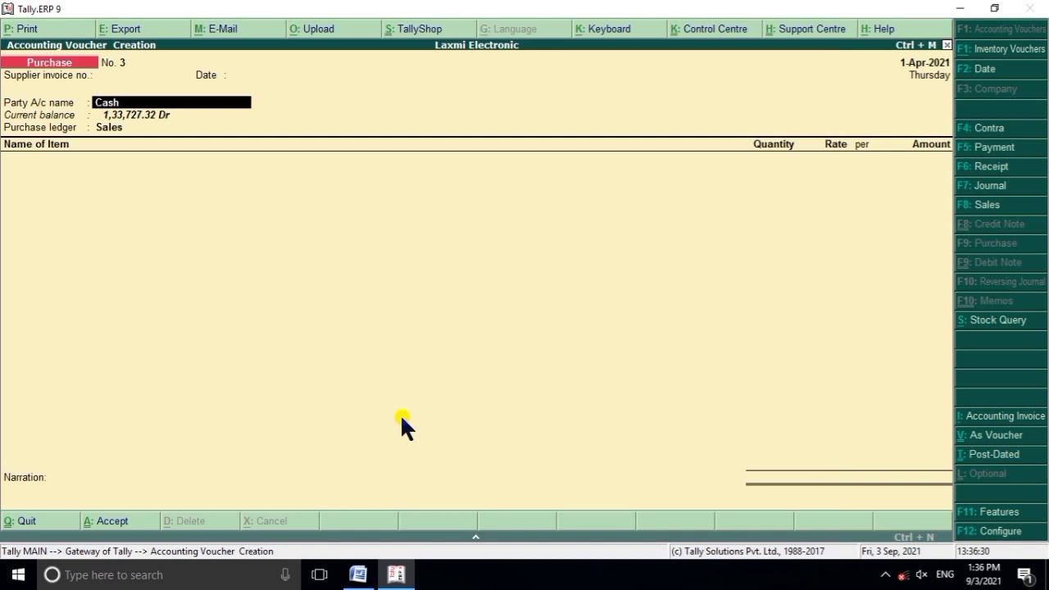
{"action": "type", "text": "M"}
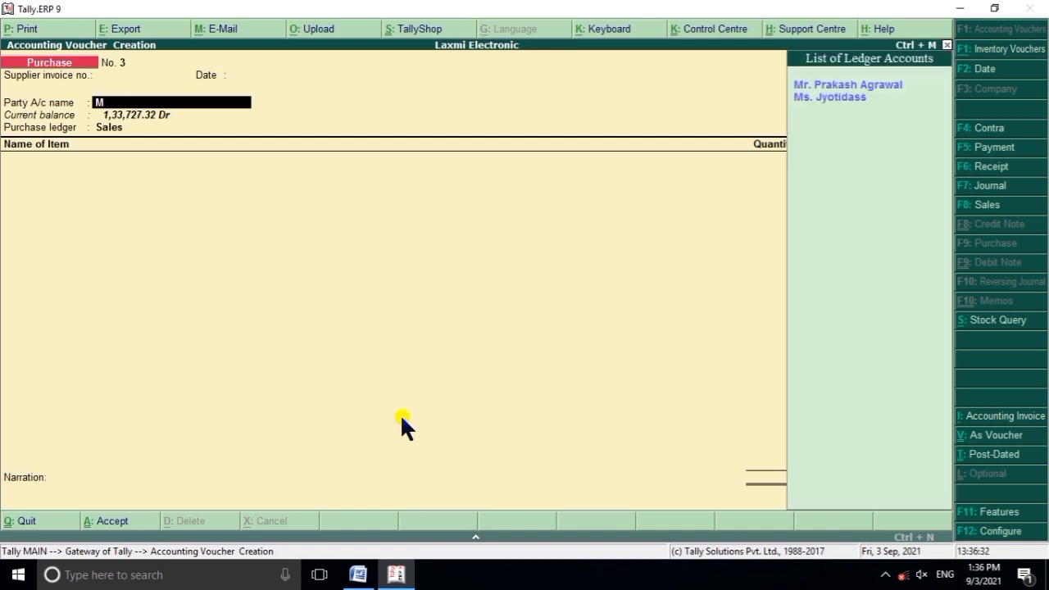
{"action": "key", "text": "Down"}
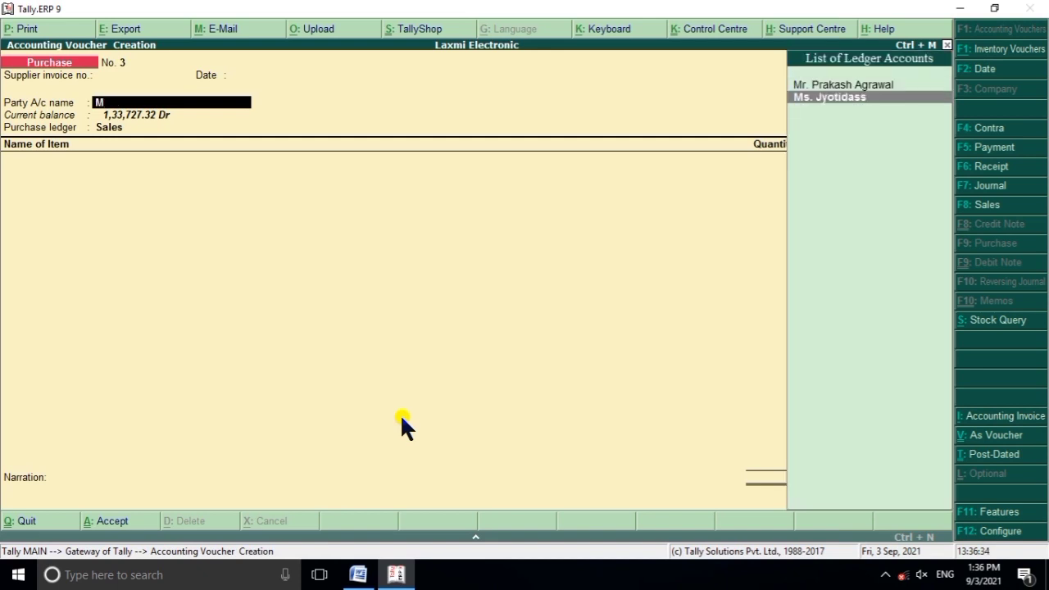
{"action": "key", "text": "Return"}
{"action": "key", "text": "Return"}
{"action": "key", "text": "Return"}
{"action": "key", "text": "Return"}
{"action": "key", "text": "Return"}
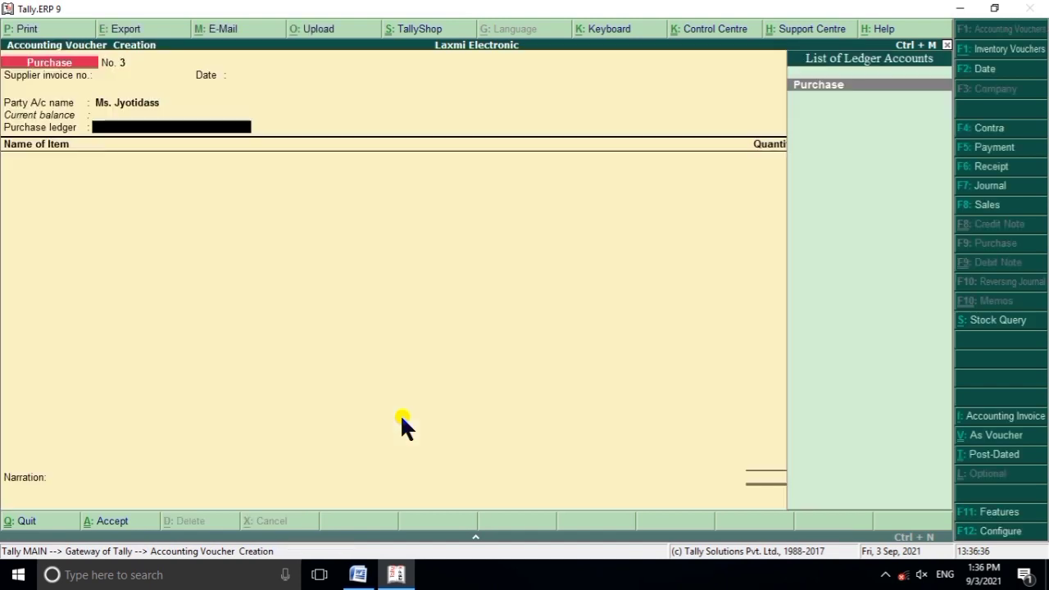
{"action": "key", "text": "Return"}
Look up the first 1 October purchase item in Word and add Cropton Tube to the Tally purchase voucher.
{"action": "left_click", "coordinate": [371, 566]}
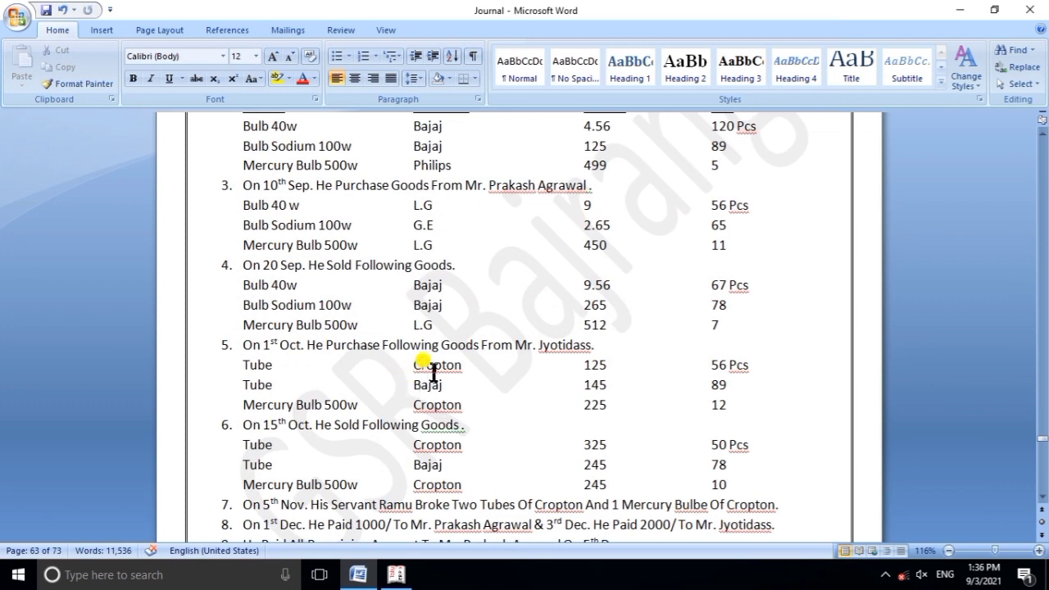
{"action": "left_click", "coordinate": [396, 574]}
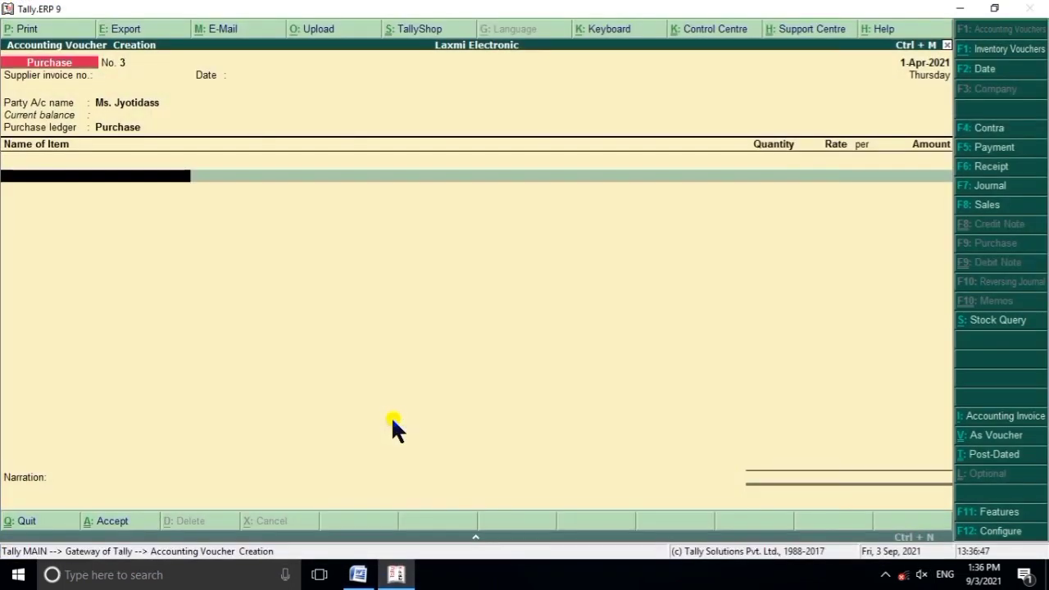
{"action": "type", "text": "C"}
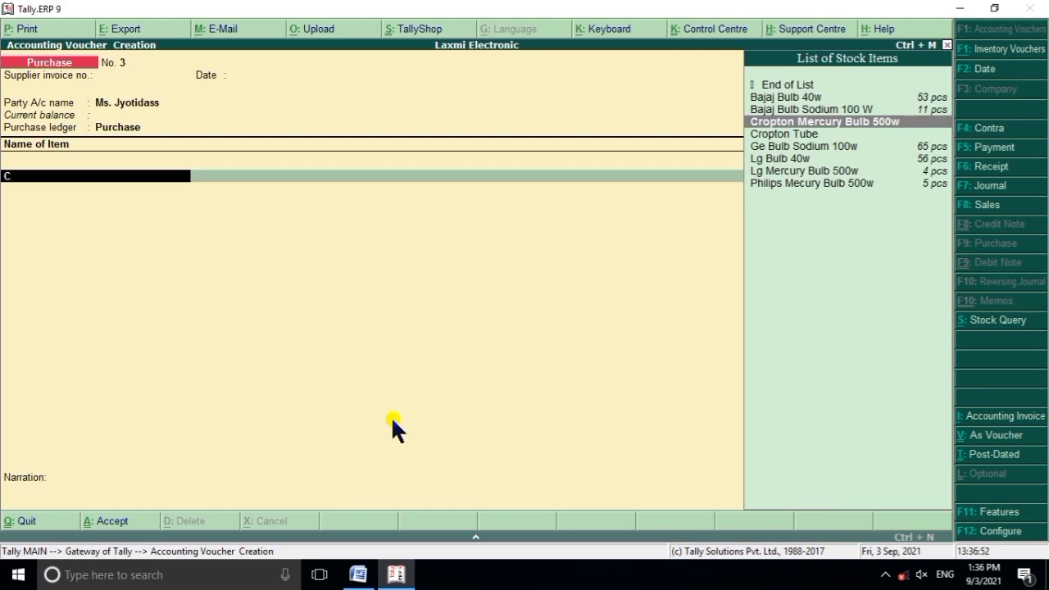
{"action": "key", "text": "Down"}
{"action": "key", "text": "Return"}
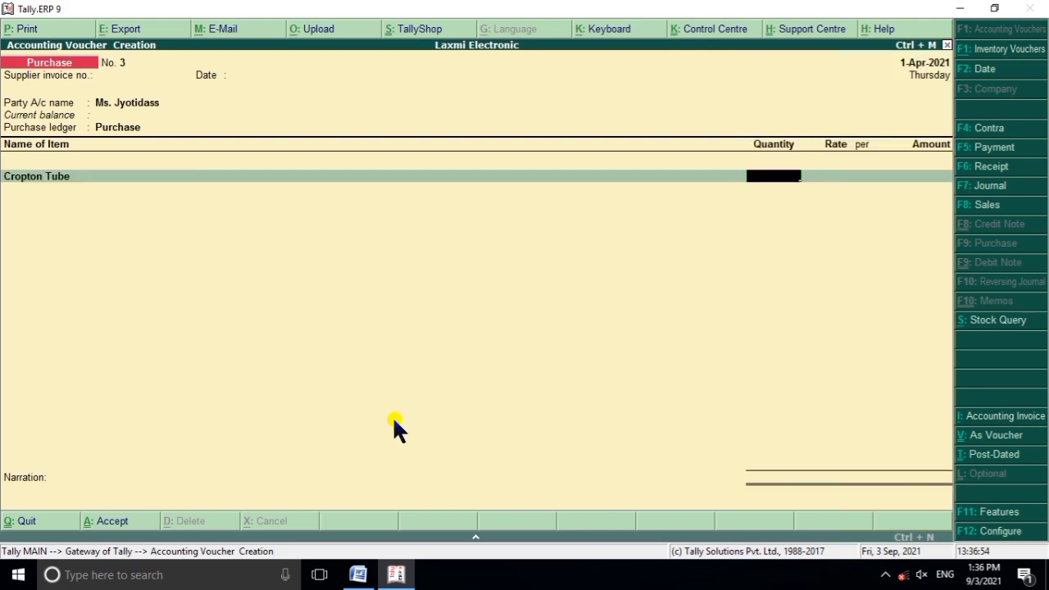
Check the Cropton tube's figures in Word, then enter 56 pcs at a rate of 125 in Tally and accept the line.
{"action": "left_click", "coordinate": [396, 574]}
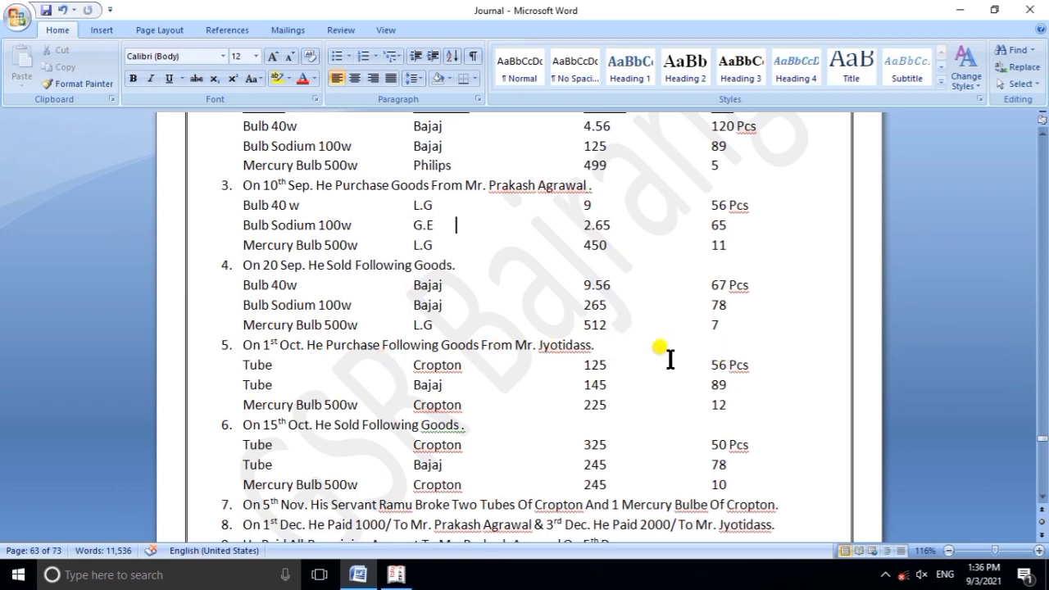
{"action": "left_click", "coordinate": [396, 575]}
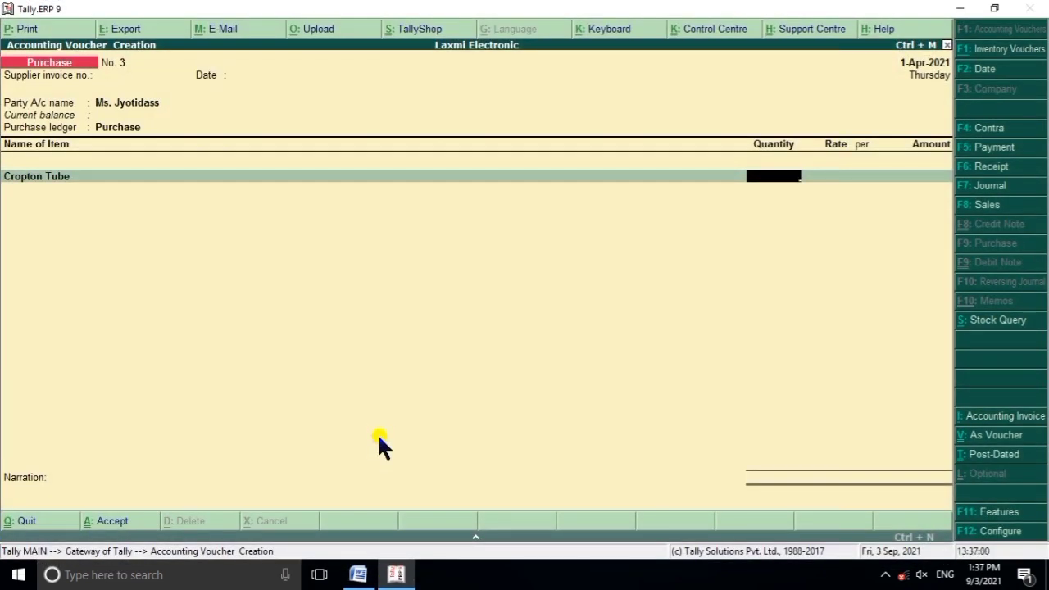
{"action": "key", "text": "Return"}
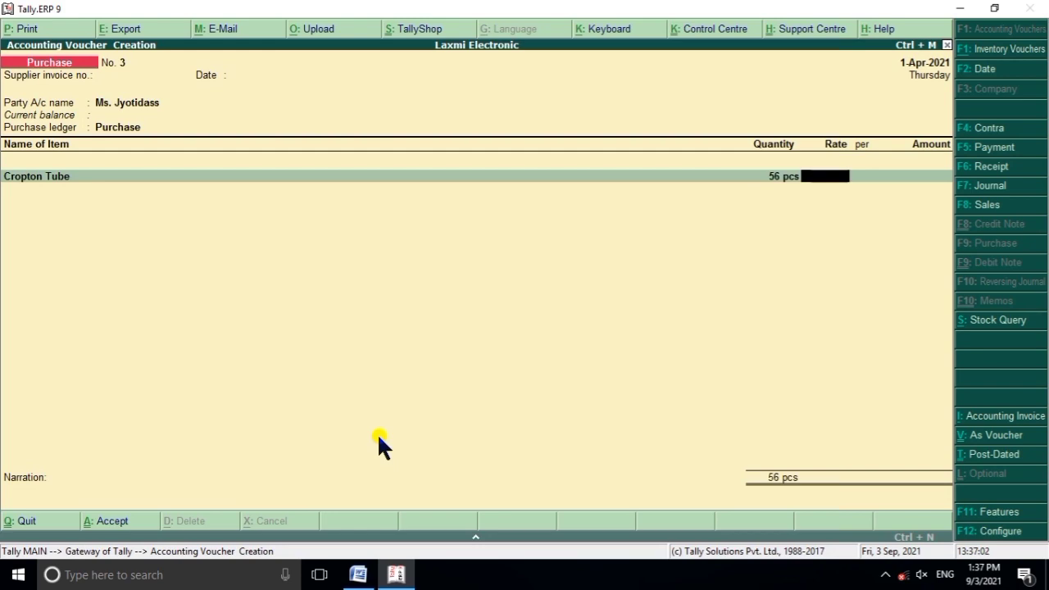
{"action": "type", "text": "125"}
{"action": "key", "text": "Return"}
{"action": "key", "text": "Return"}
{"action": "key", "text": "Return"}
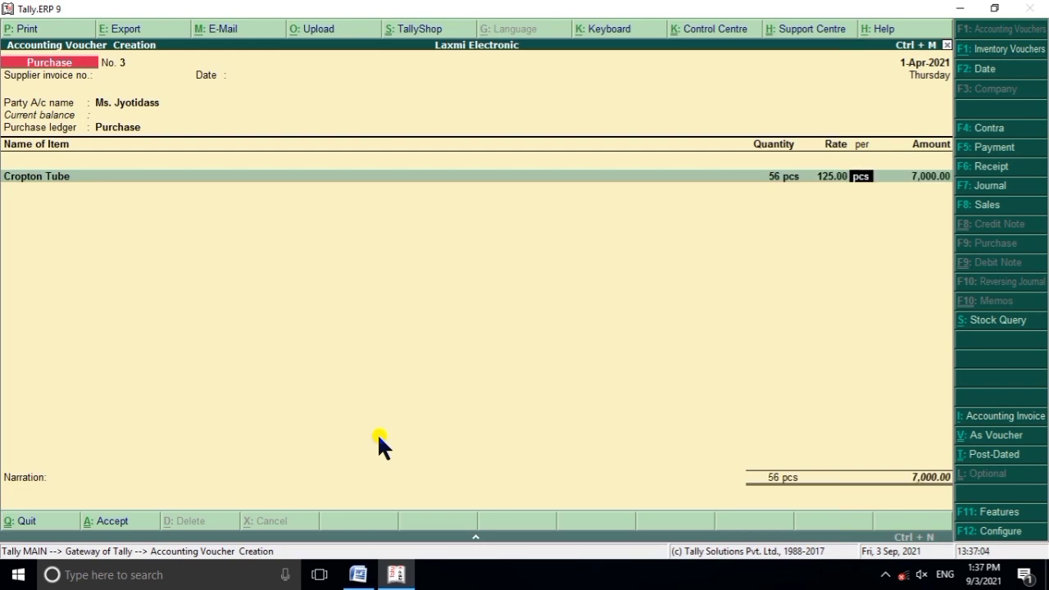
Look up the second purchased item in Word and add Bajaj Tube as the second item line in Tally.
{"action": "left_click", "coordinate": [393, 573]}
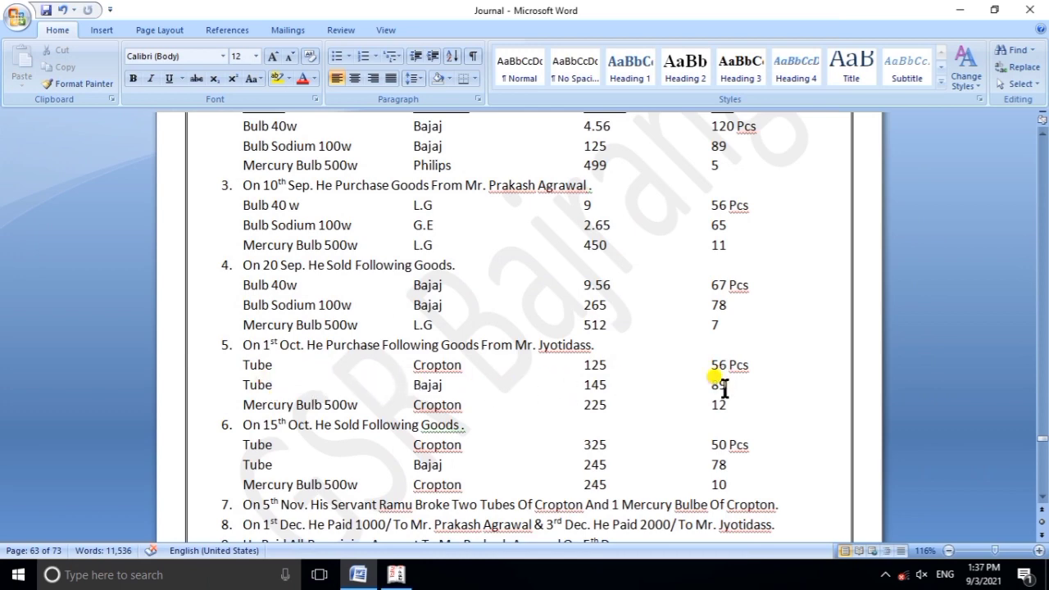
{"action": "left_click", "coordinate": [396, 575]}
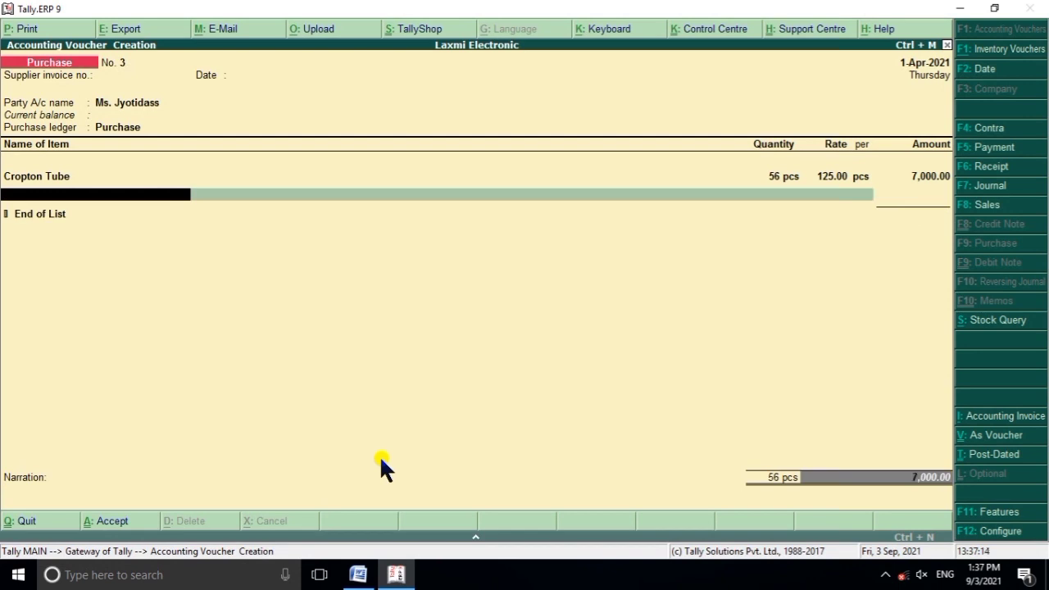
{"action": "key", "text": "Down"}
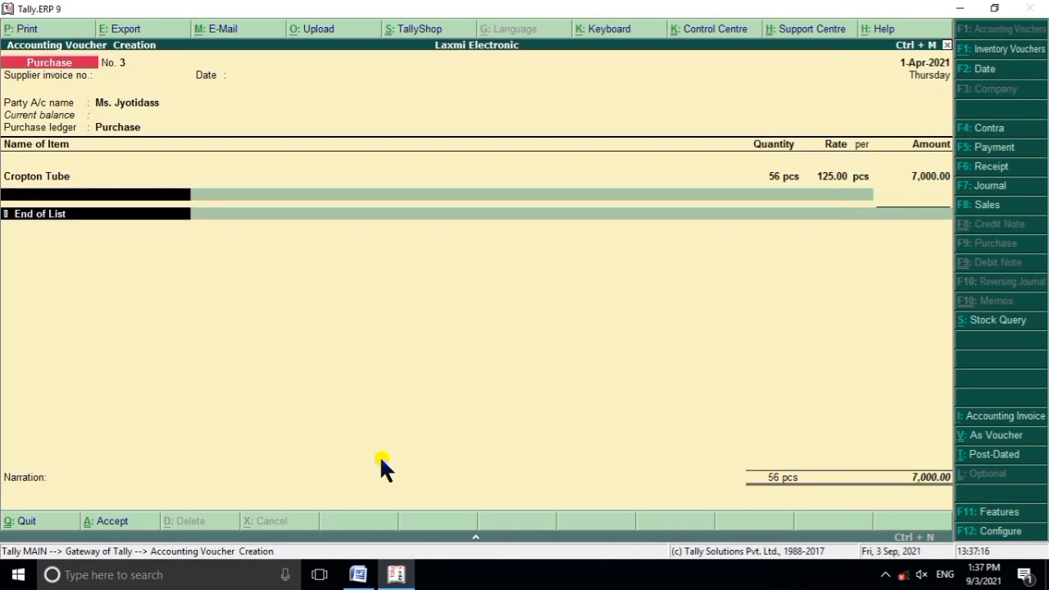
{"action": "key", "text": "BackSpace"}
{"action": "key", "text": "Return"}
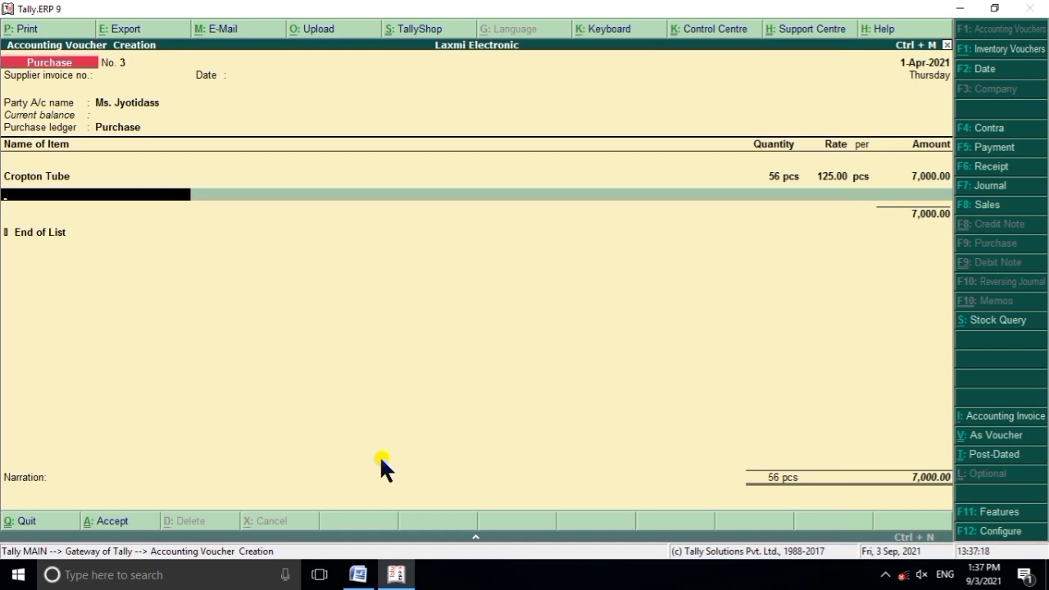
{"action": "type", "text": "B"}
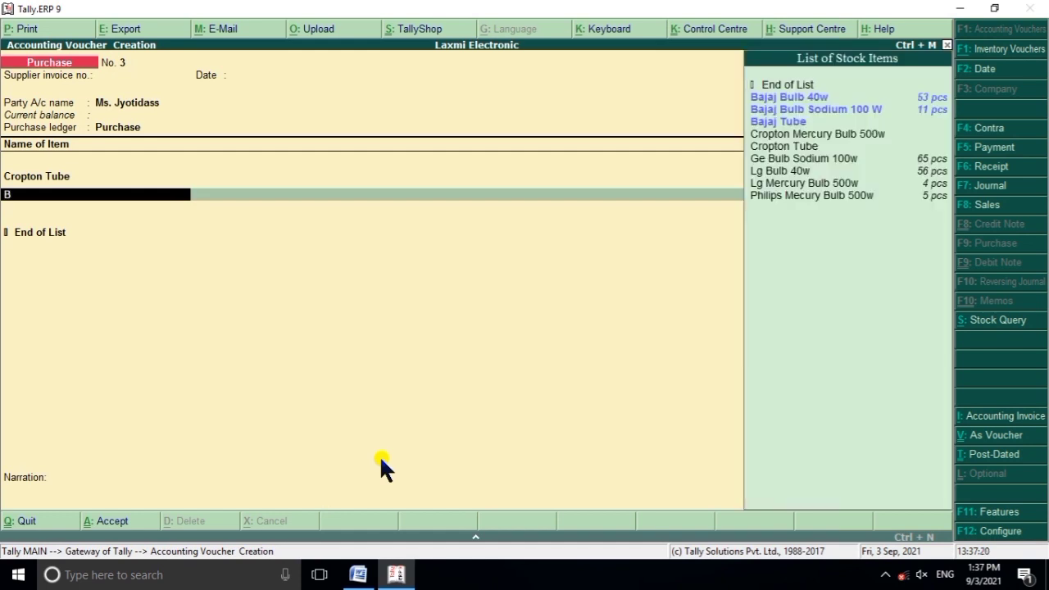
{"action": "key", "text": "Down"}
{"action": "key", "text": "Down"}
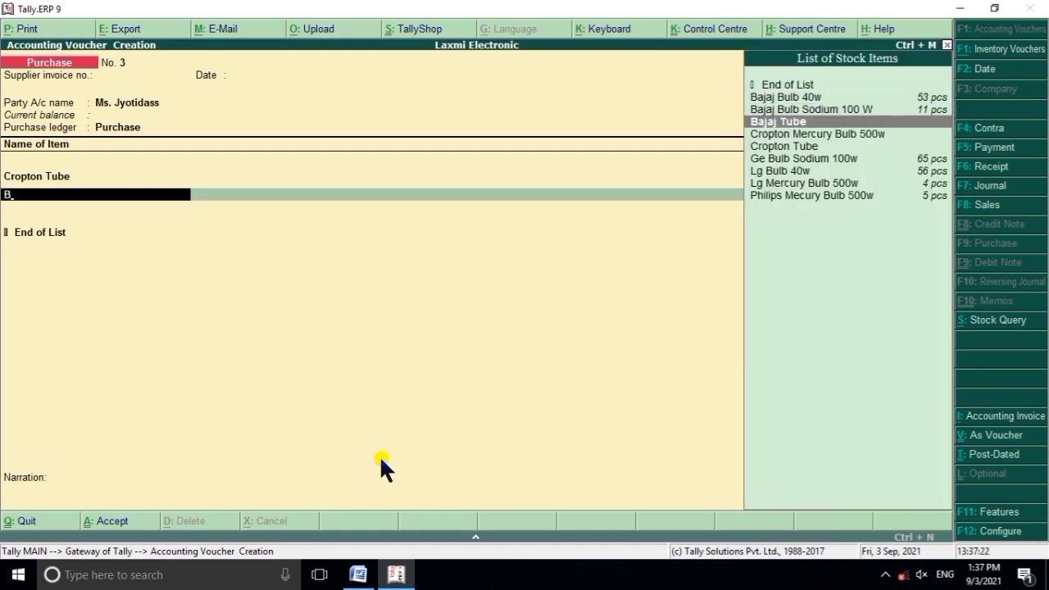
{"action": "key", "text": "Return"}
Check the Bajaj tube's figures in Word, clear the stray End of List entry in Tally and enter 89 pcs at a rate of 145.
{"action": "key", "text": "alt+Tab"}
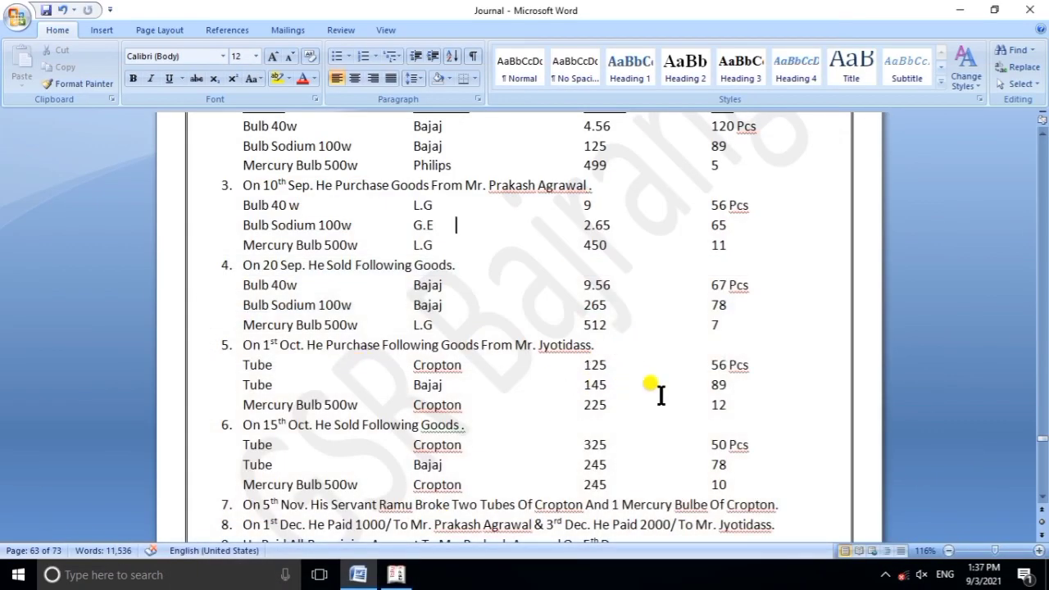
{"action": "left_click", "coordinate": [391, 576]}
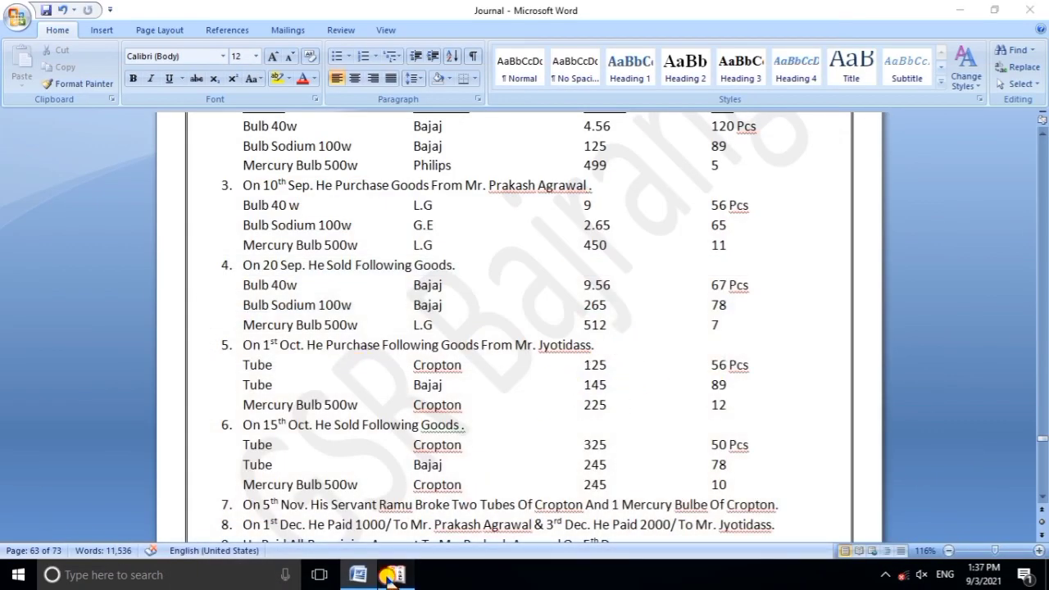
{"action": "key", "text": "Return"}
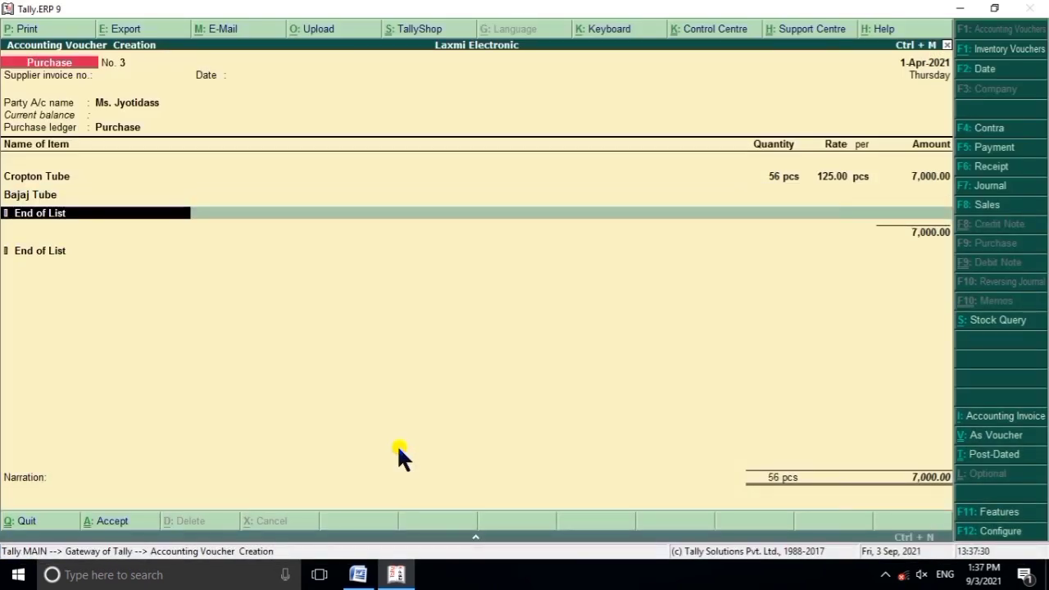
{"action": "key", "text": "space"}
{"action": "key", "text": "BackSpace"}
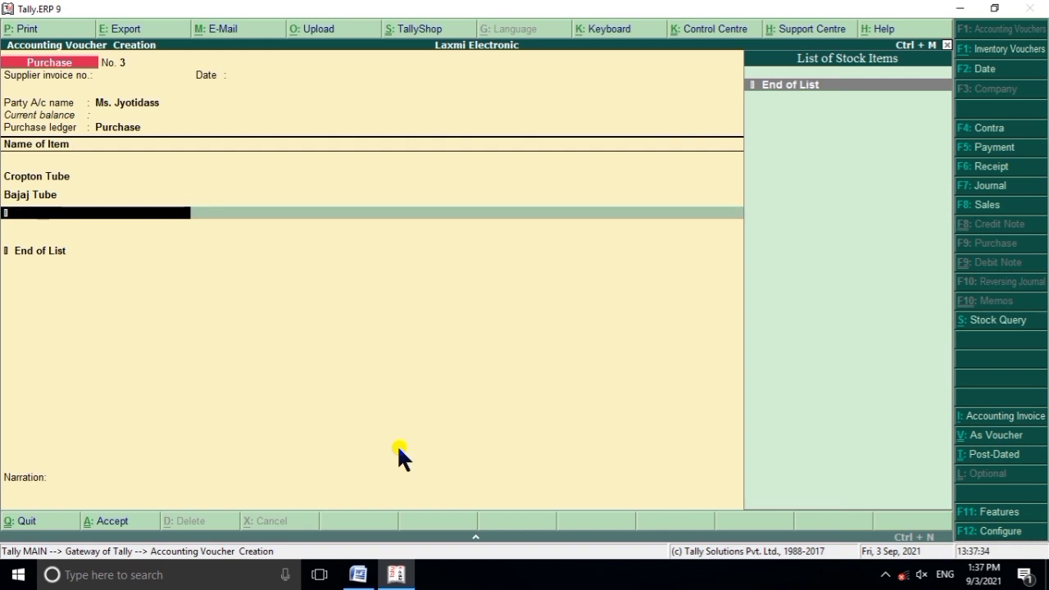
{"action": "key", "text": "BackSpace"}
{"action": "key", "text": "BackSpace"}
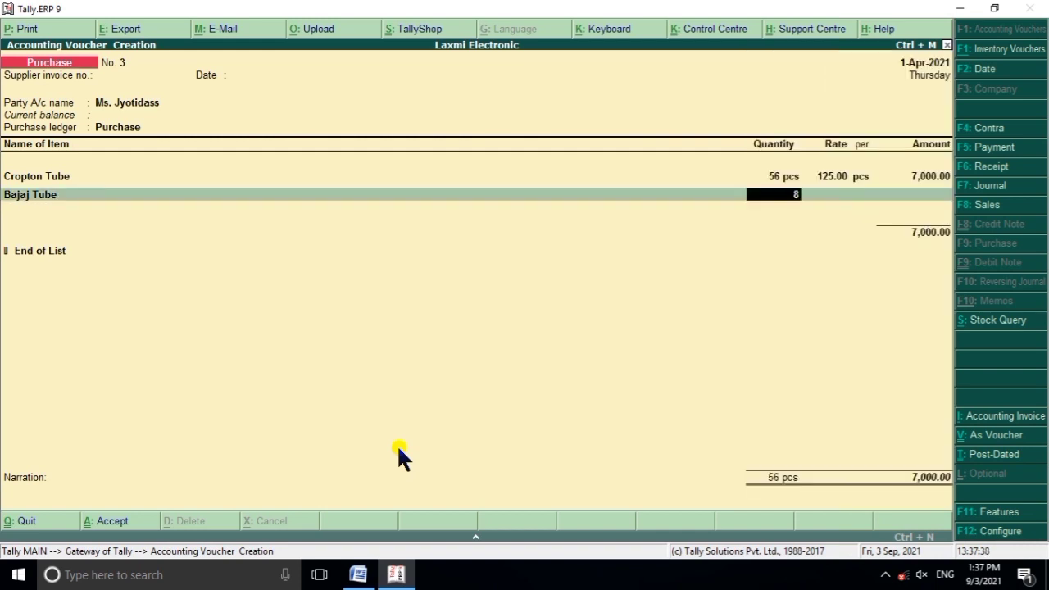
{"action": "key", "text": "Return"}
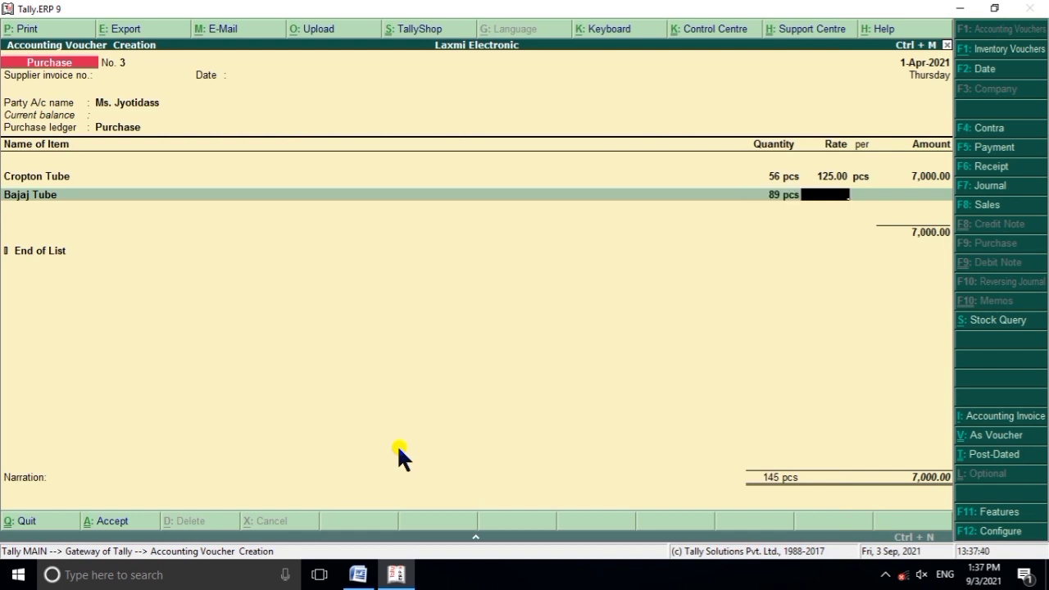
{"action": "type", "text": "145"}
{"action": "key", "text": "Return"}
{"action": "key", "text": "Return"}
{"action": "key", "text": "Return"}
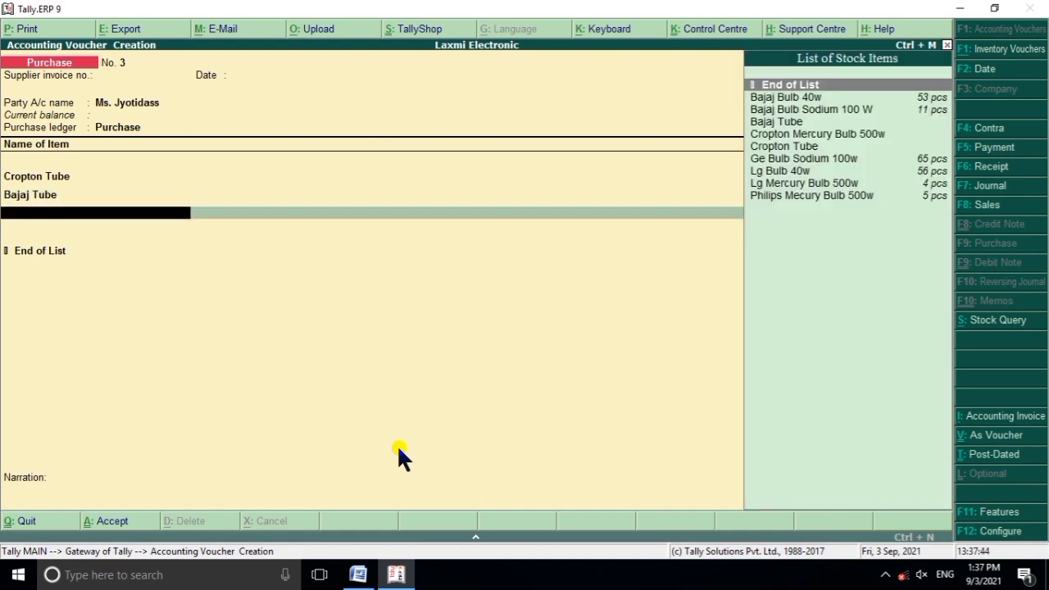
Look up the third purchased item in Word and add Cropton Mercury Bulb 500w as the third item line in Tally.
{"action": "left_click", "coordinate": [396, 574]}
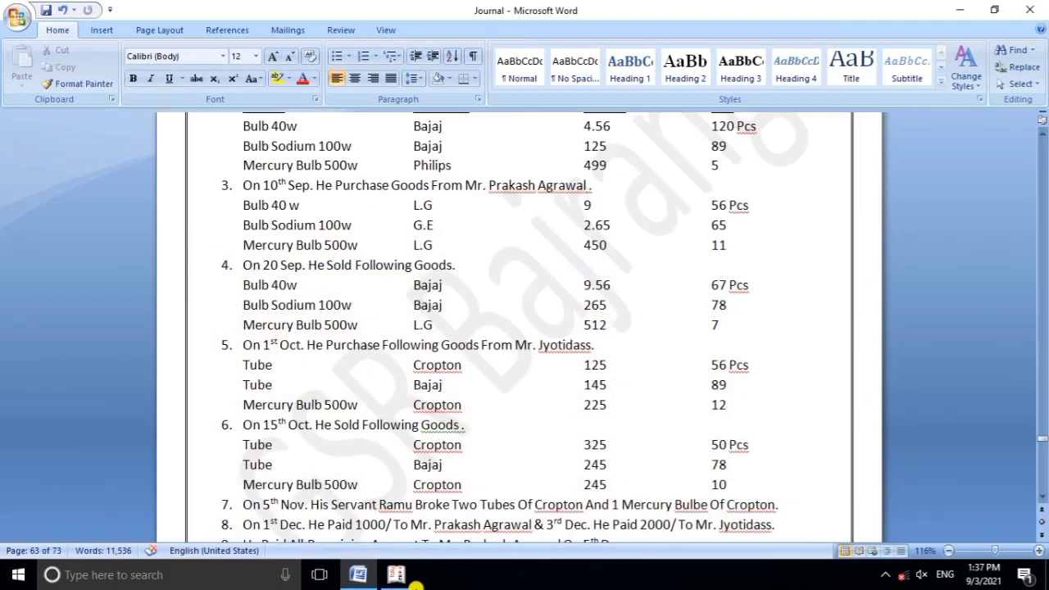
{"action": "left_click", "coordinate": [396, 575]}
{"action": "left_click", "coordinate": [396, 575]}
{"action": "left_click", "coordinate": [396, 574]}
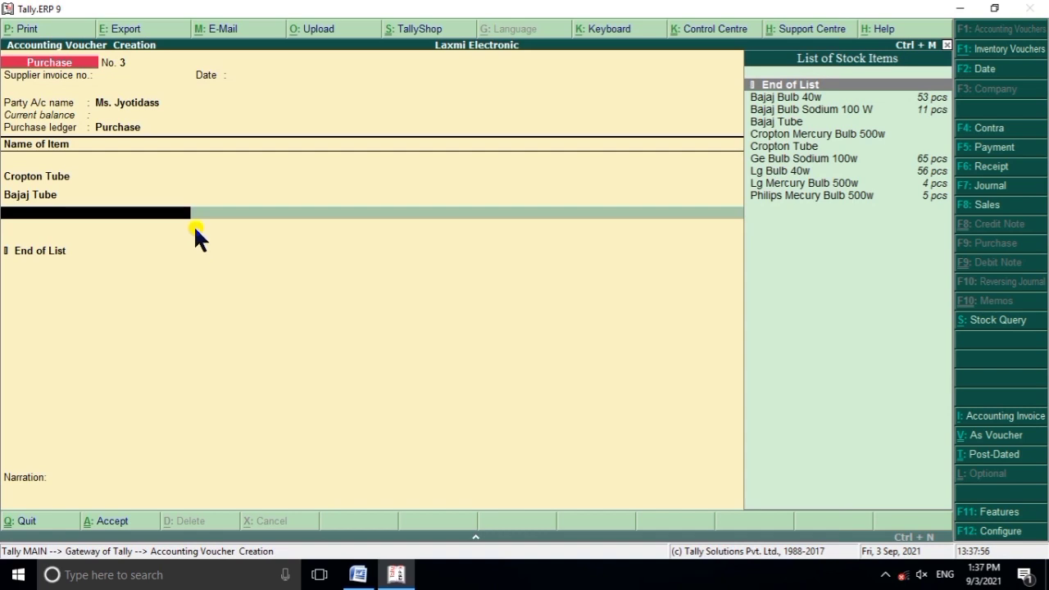
{"action": "key", "text": "Down"}
{"action": "key", "text": "Down"}
{"action": "key", "text": "Down"}
{"action": "key", "text": "Down"}
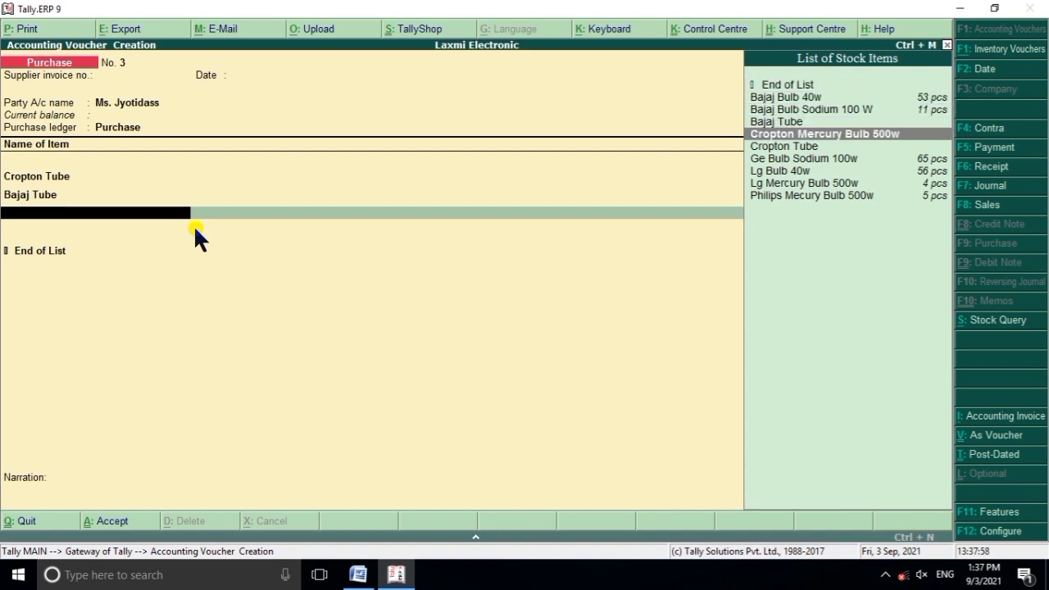
{"action": "key", "text": "Return"}
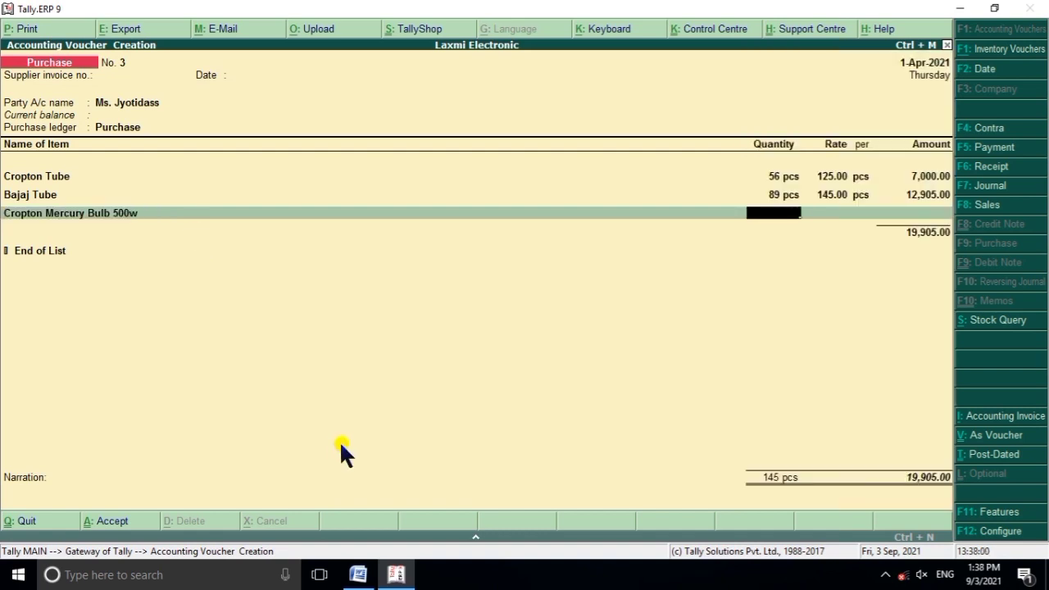
Check the Cropton mercury bulb's figures in Word, then enter 12 pcs at a rate of 225 in Tally and accept the line.
{"action": "left_click", "coordinate": [358, 574]}
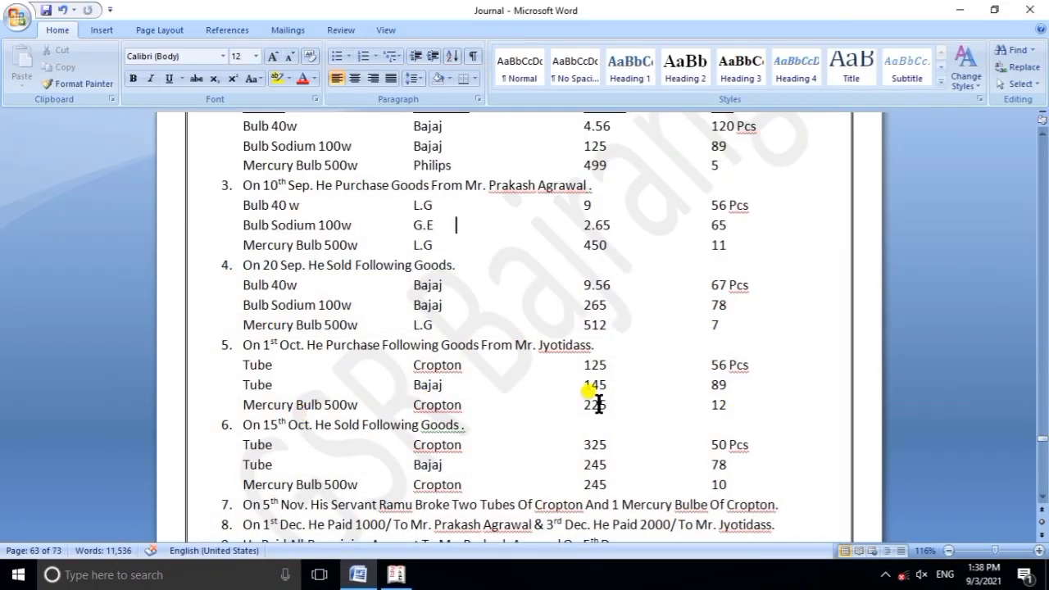
{"action": "left_click", "coordinate": [396, 575]}
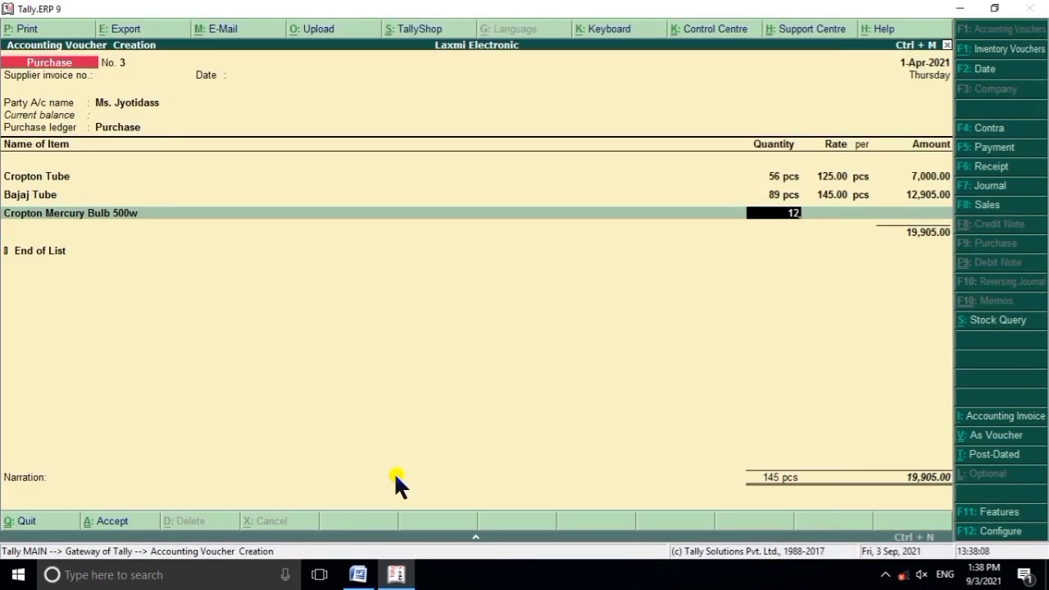
{"action": "key", "text": "Return"}
{"action": "type", "text": "225"}
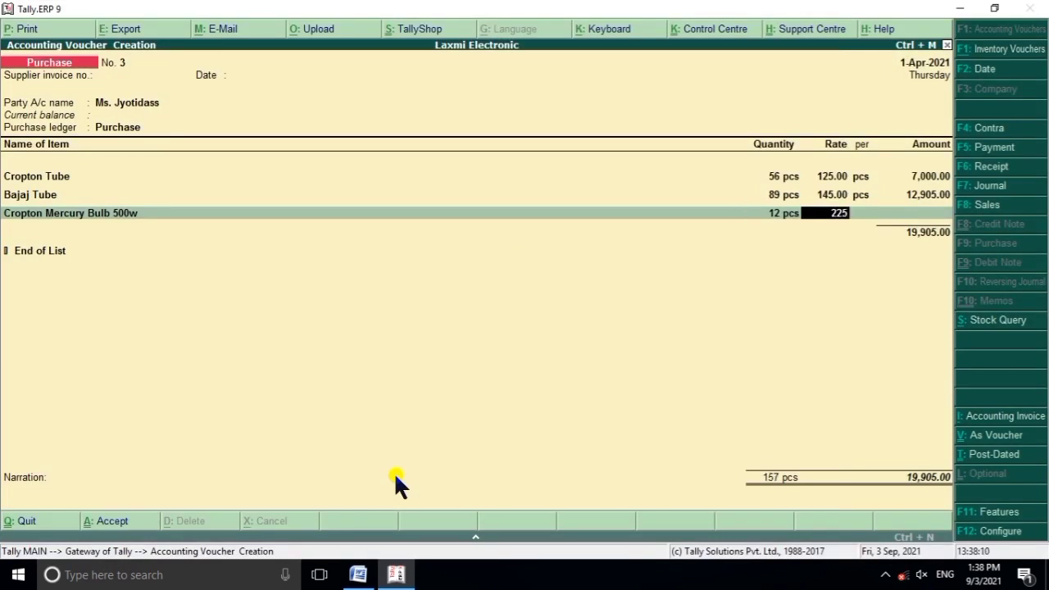
{"action": "key", "text": "Return"}
{"action": "key", "text": "Return"}
{"action": "key", "text": "Return"}
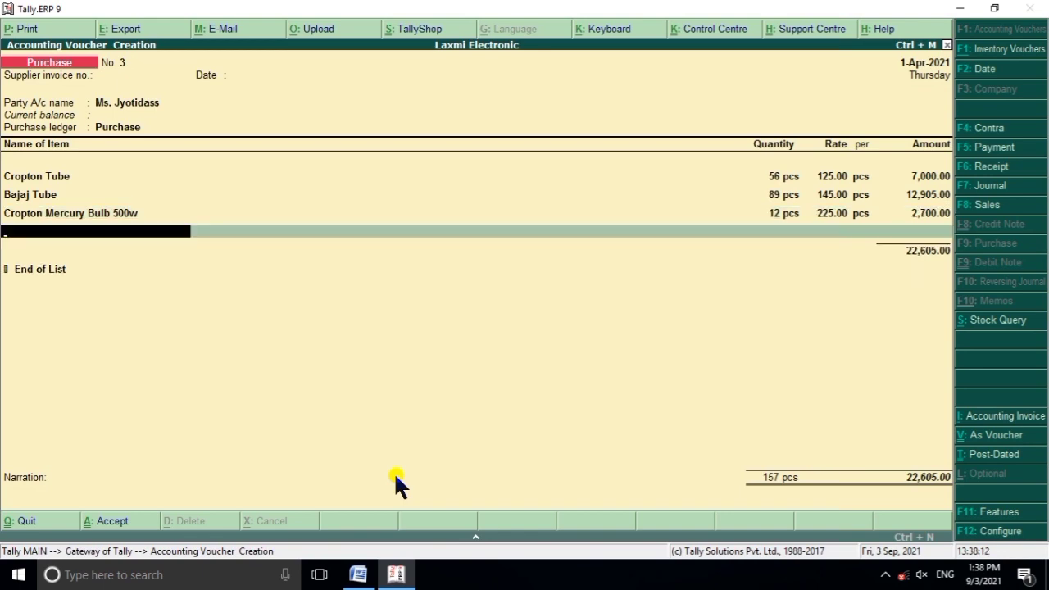
Check in Word that all three 1 October purchase items are entered, then finish the item list and save the purchase voucher in Tally.
{"action": "left_click", "coordinate": [396, 574]}
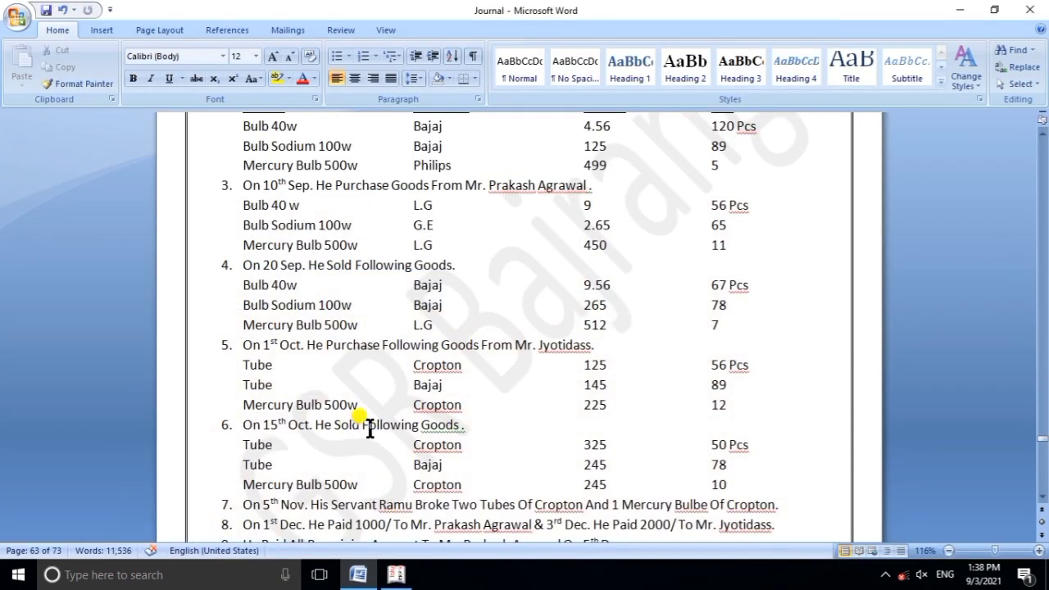
{"action": "scroll", "coordinate": [370, 429], "scroll_direction": "down", "scroll_amount": 1}
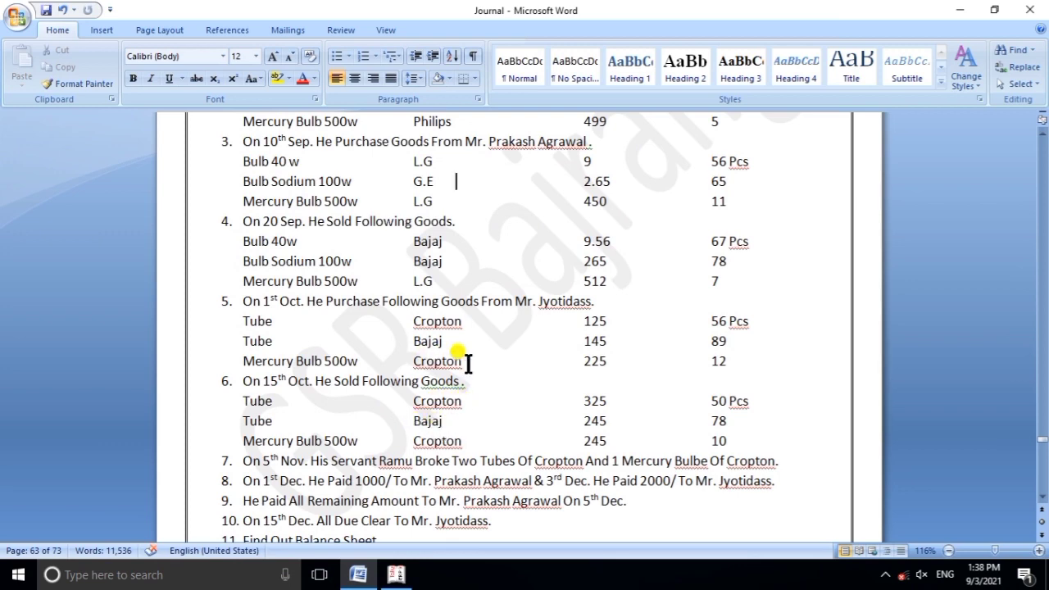
{"action": "left_click", "coordinate": [396, 574]}
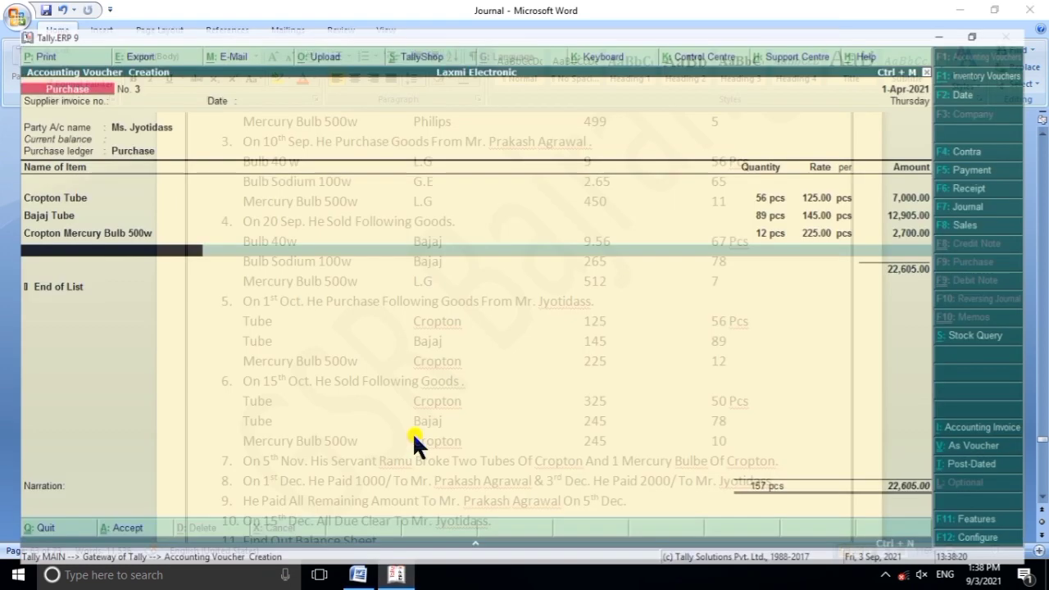
{"action": "key", "text": "Return"}
{"action": "key", "text": "Return"}
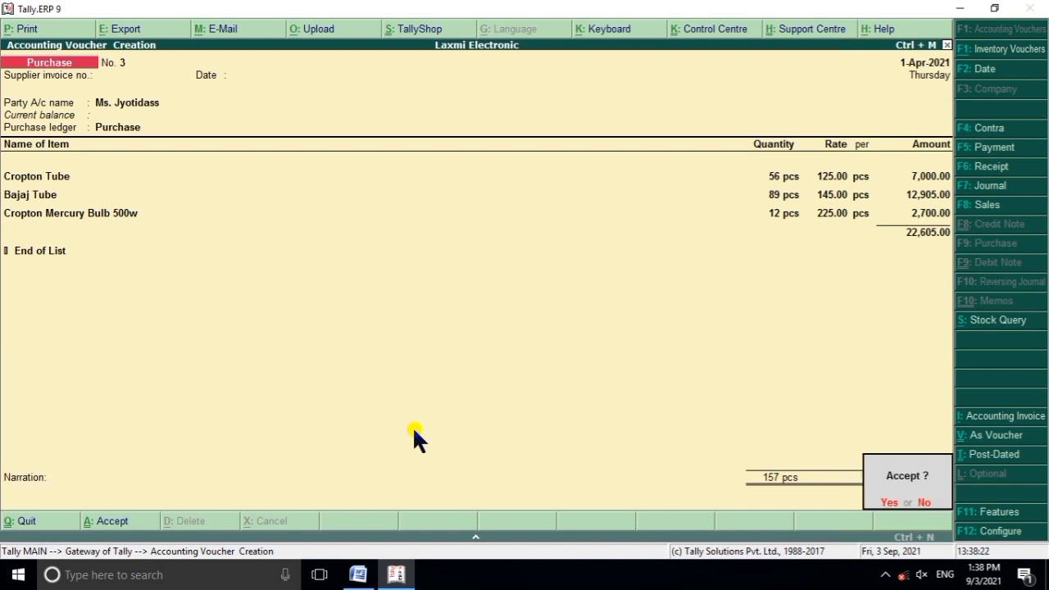
{"action": "key", "text": "Return"}
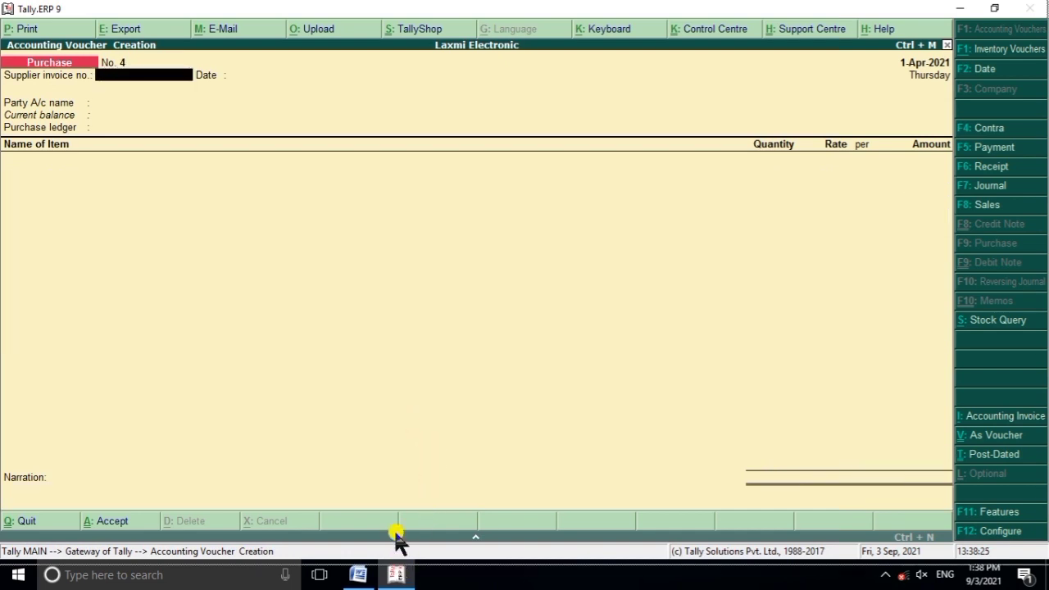
Read the 15 October sale in Word, then switch Tally from the purchase voucher to a new sales voucher.
{"action": "left_click", "coordinate": [396, 574]}
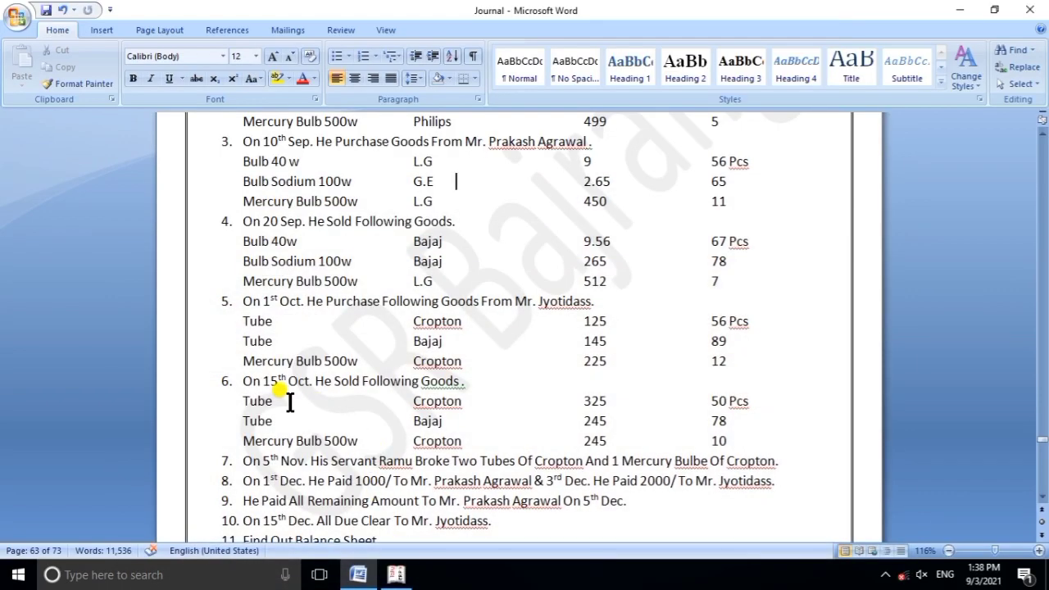
{"action": "scroll", "coordinate": [286, 402], "scroll_direction": "down", "scroll_amount": 1}
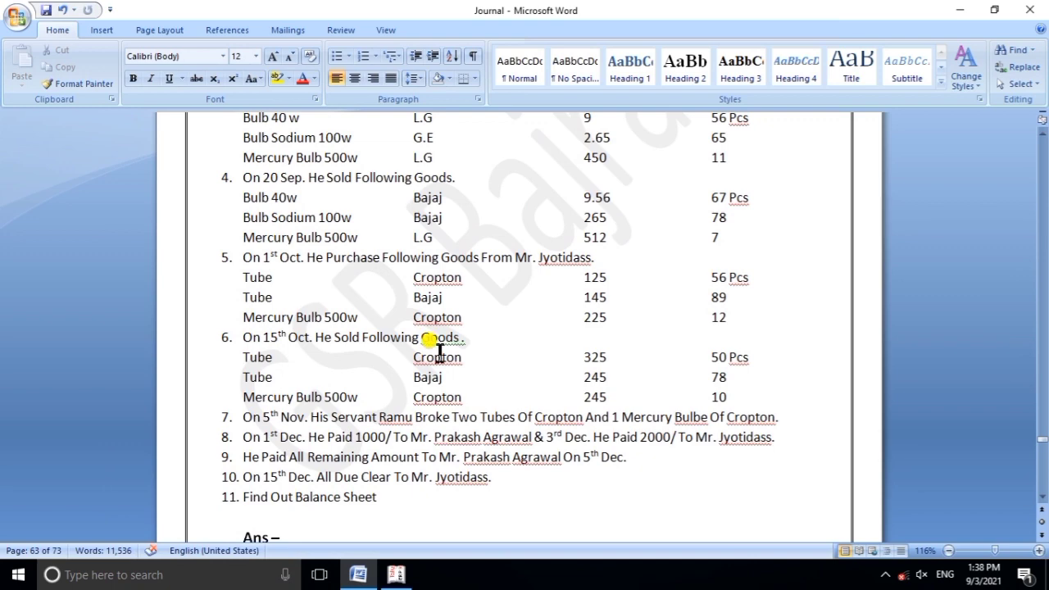
{"action": "left_click", "coordinate": [396, 575]}
{"action": "left_click", "coordinate": [377, 449]}
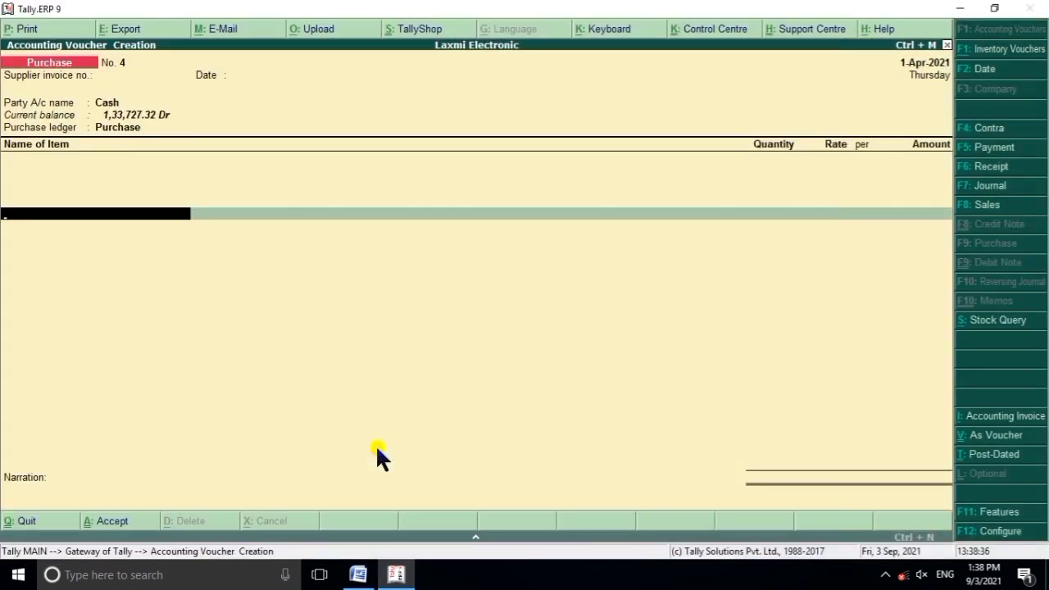
{"action": "key", "text": "F8"}
{"action": "key", "text": "Return"}
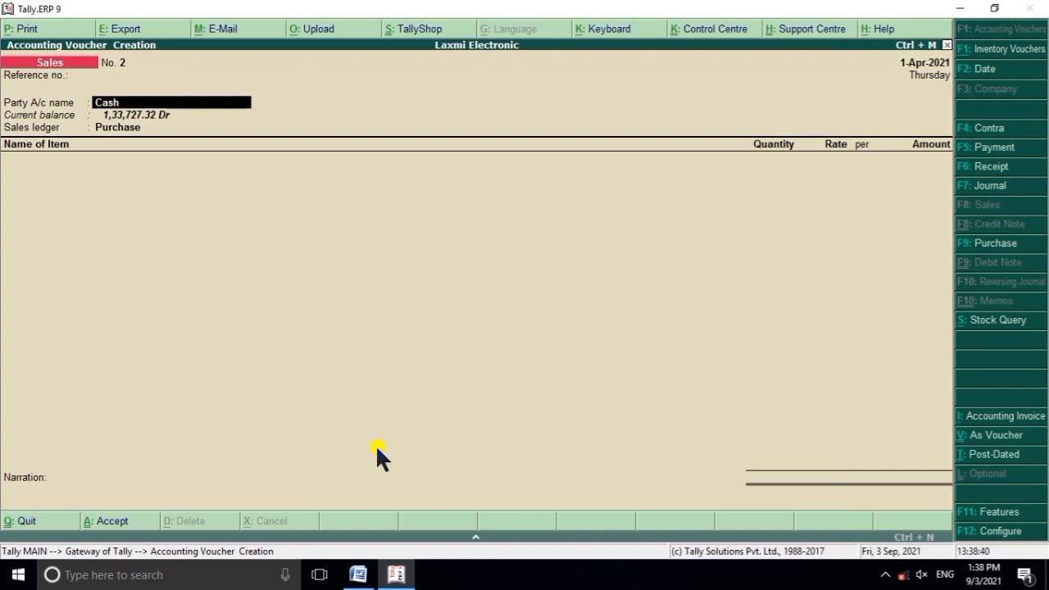
Set the sales voucher's party to Cash, leave the despatch, order and buyer's details unfilled, and choose Sales as the sales ledger.
{"action": "key", "text": "Return"}
{"action": "key", "text": "Return"}
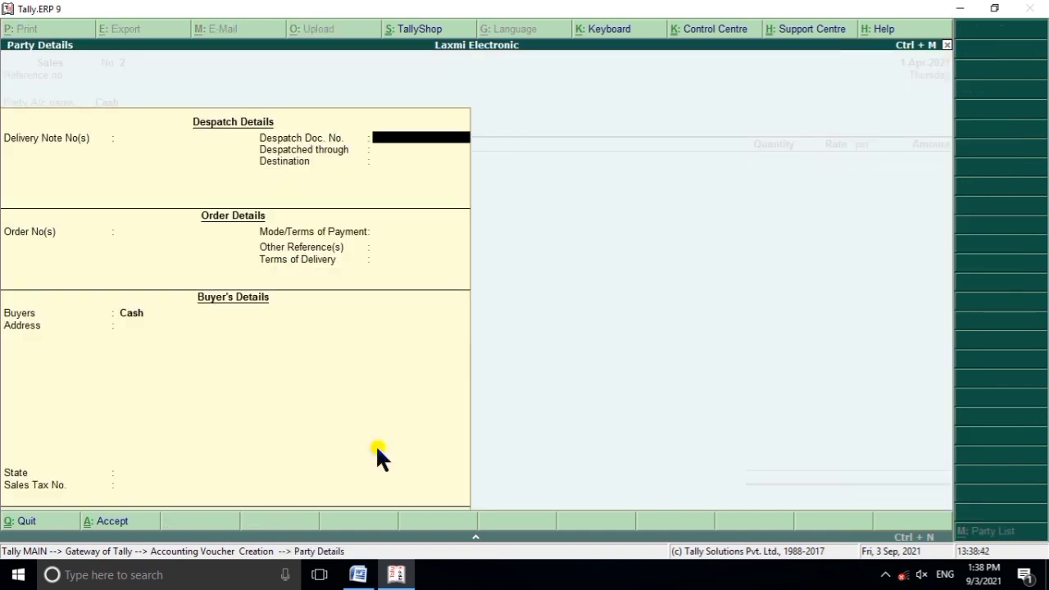
{"action": "key", "text": "Return"}
{"action": "key", "text": "Return"}
{"action": "key", "text": "Return"}
{"action": "key", "text": "Return"}
{"action": "key", "text": "Return"}
{"action": "key", "text": "Return"}
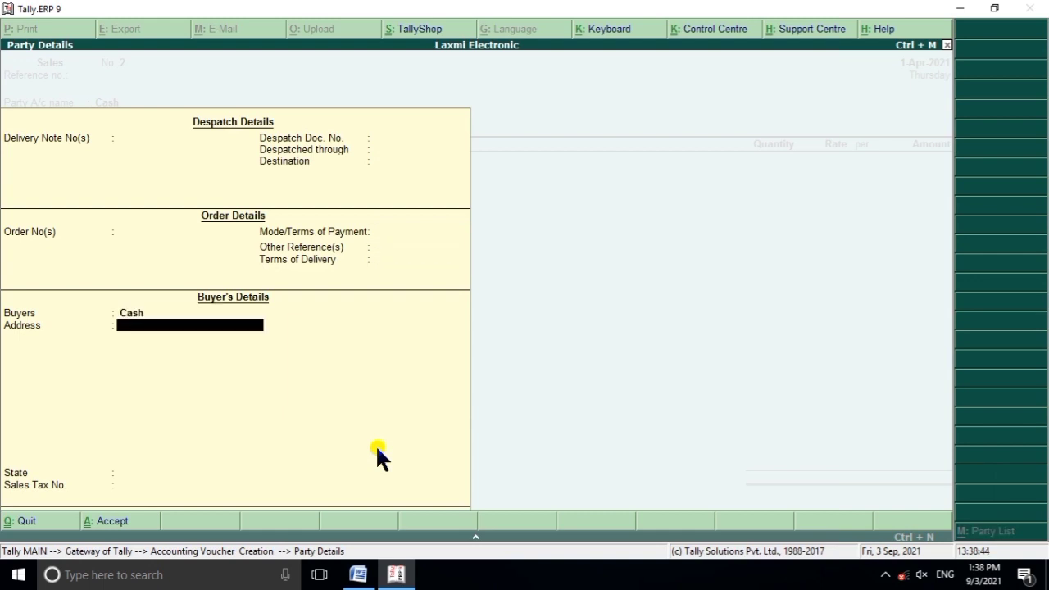
{"action": "key", "text": "Return"}
{"action": "key", "text": "Return"}
{"action": "key", "text": "Return"}
{"action": "key", "text": "Return"}
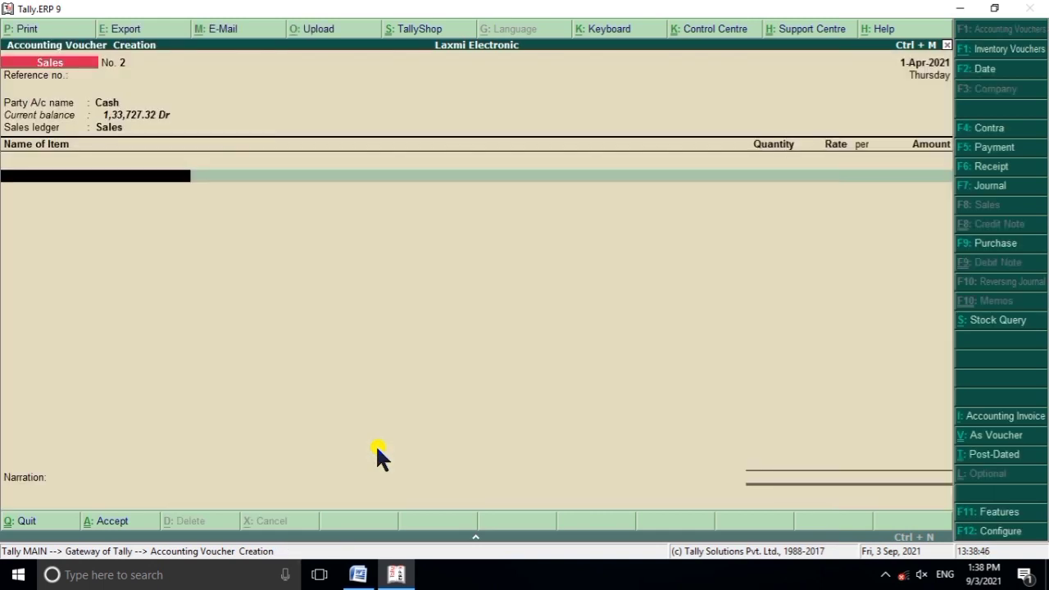
Look up the first sold item in Word and add Cropton Tube as the first item line in Tally.
{"action": "left_click", "coordinate": [386, 573]}
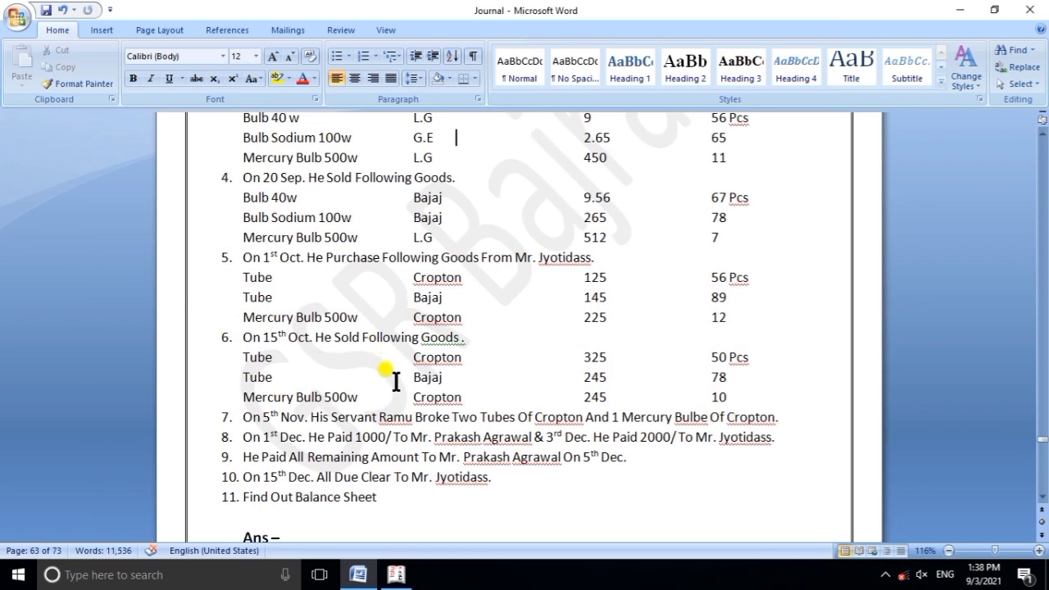
{"action": "scroll", "coordinate": [396, 382], "scroll_direction": "down", "scroll_amount": 1}
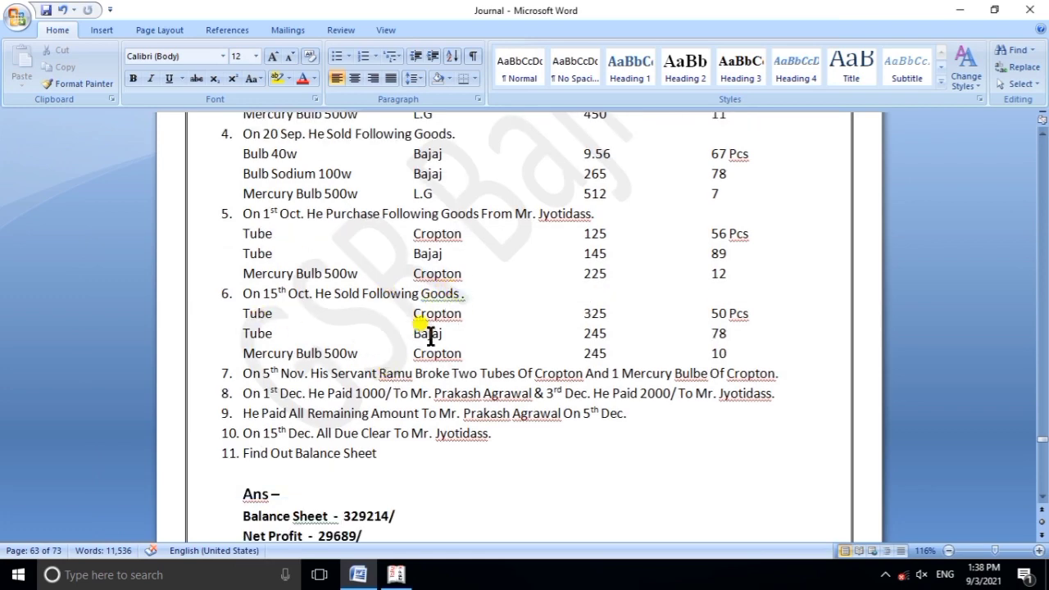
{"action": "left_click", "coordinate": [396, 575]}
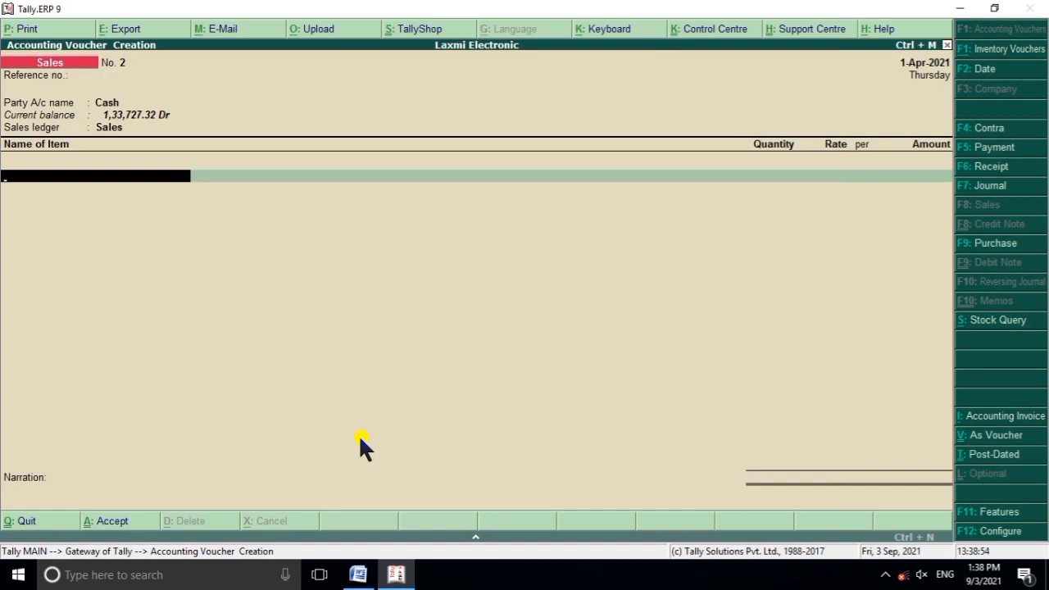
{"action": "type", "text": "C"}
{"action": "key", "text": "Down"}
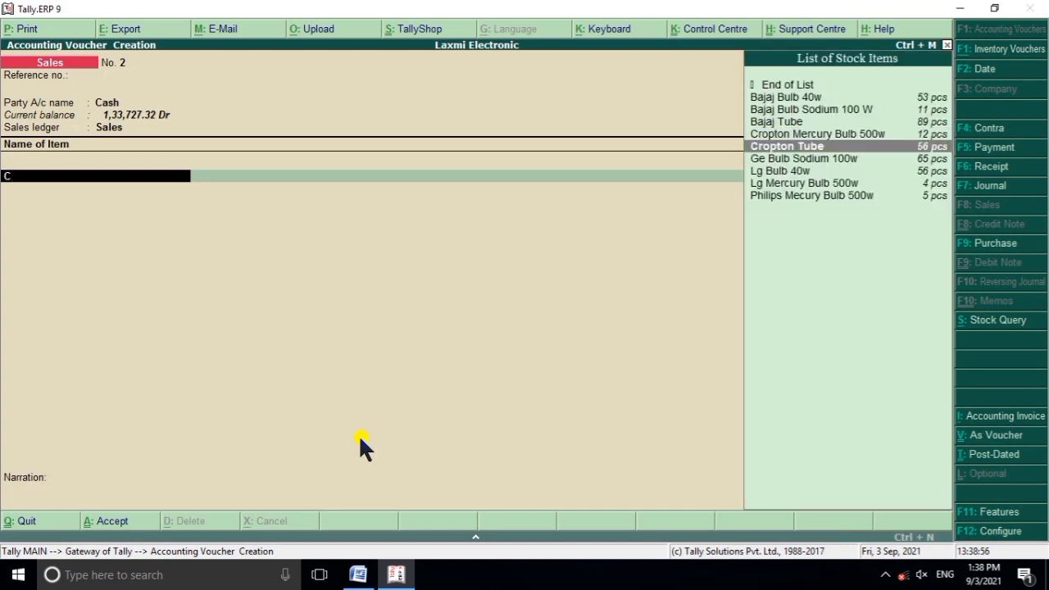
{"action": "key", "text": "Return"}
Check the Cropton tube's sale figures in Word, then enter 50 pcs at a rate of 325 in Tally and accept the line.
{"action": "left_click", "coordinate": [358, 575]}
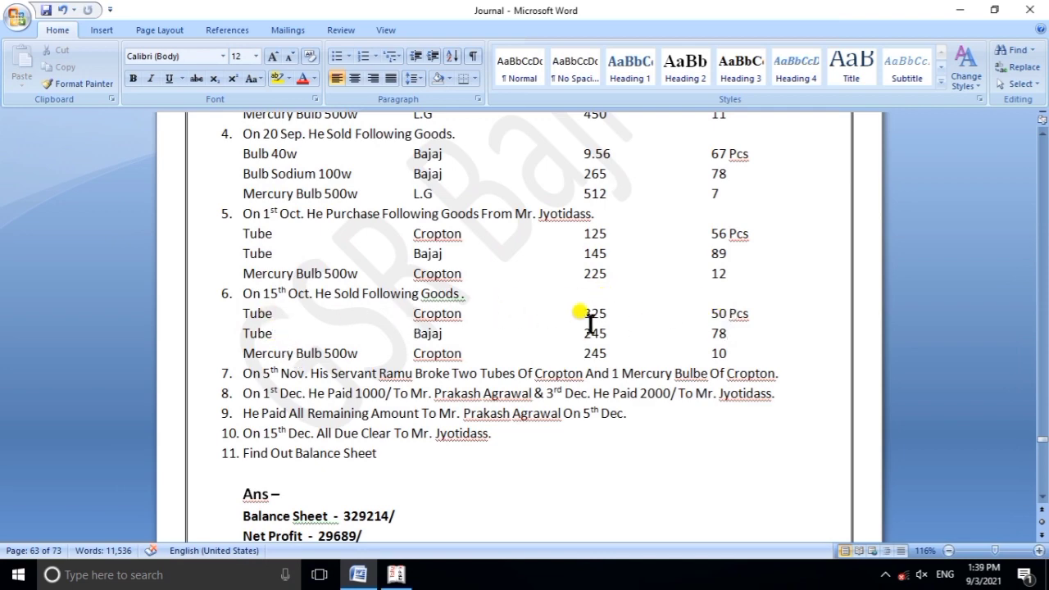
{"action": "left_click", "coordinate": [396, 576]}
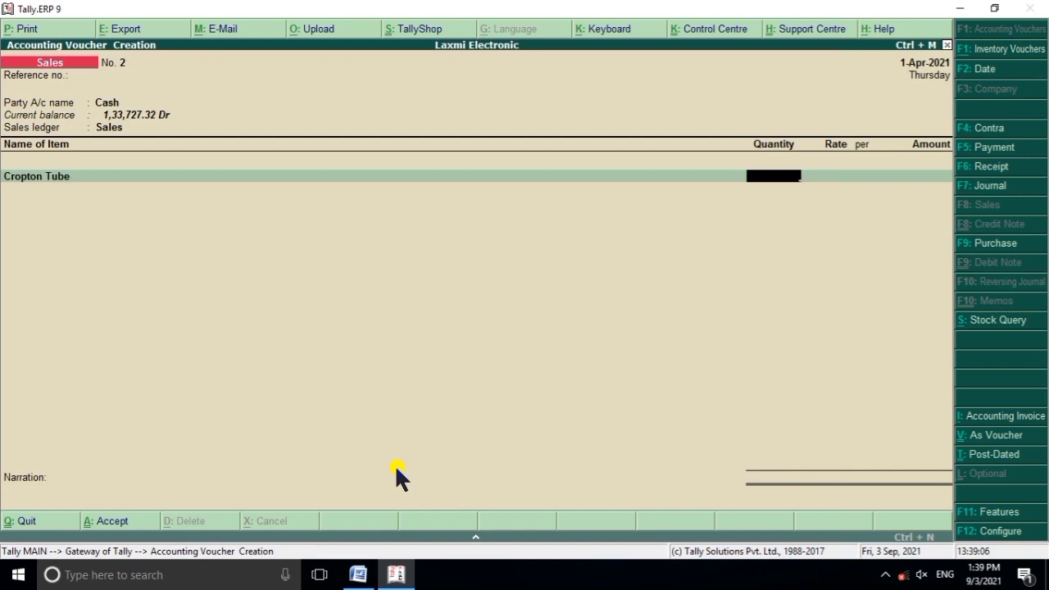
{"action": "type", "text": "50"}
{"action": "key", "text": "Return"}
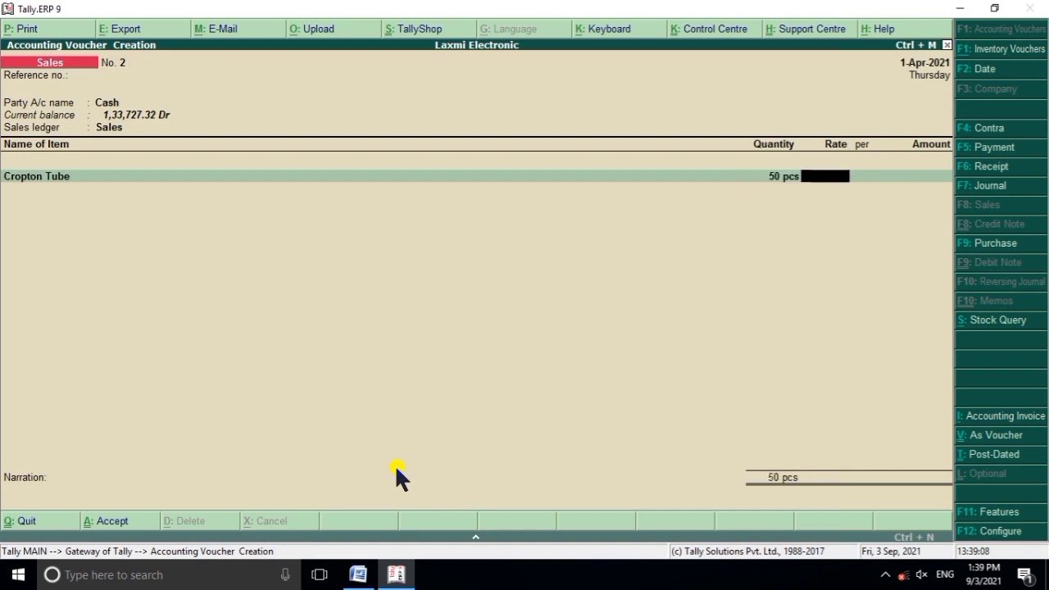
{"action": "type", "text": "325"}
{"action": "key", "text": "Return"}
{"action": "key", "text": "Return"}
{"action": "key", "text": "Return"}
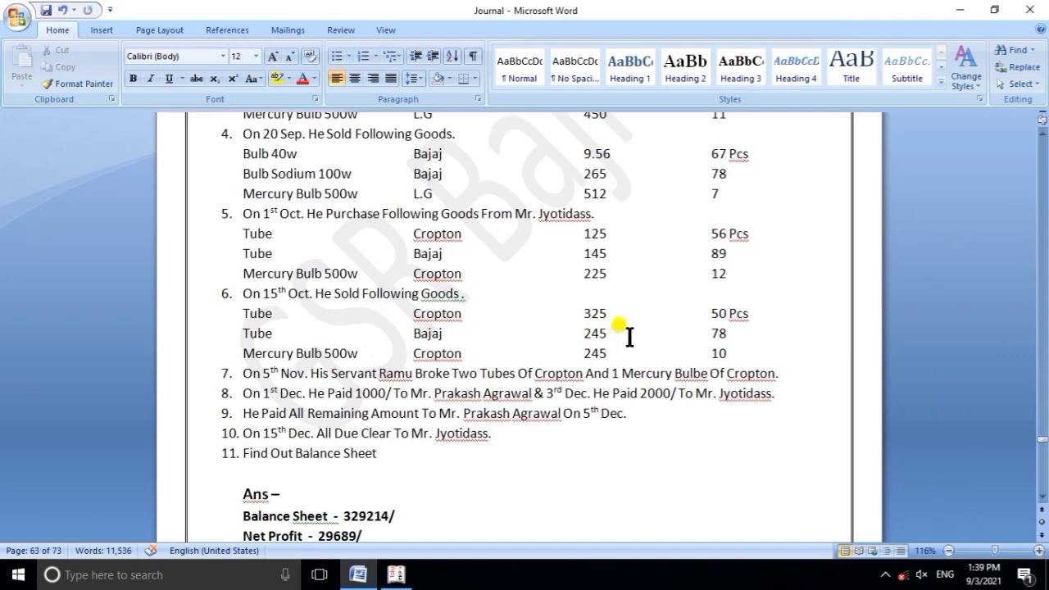
Return to Tally, go back from the ledger line to the item list and add Bajaj Tube as the second sold item.
{"action": "left_click", "coordinate": [408, 567]}
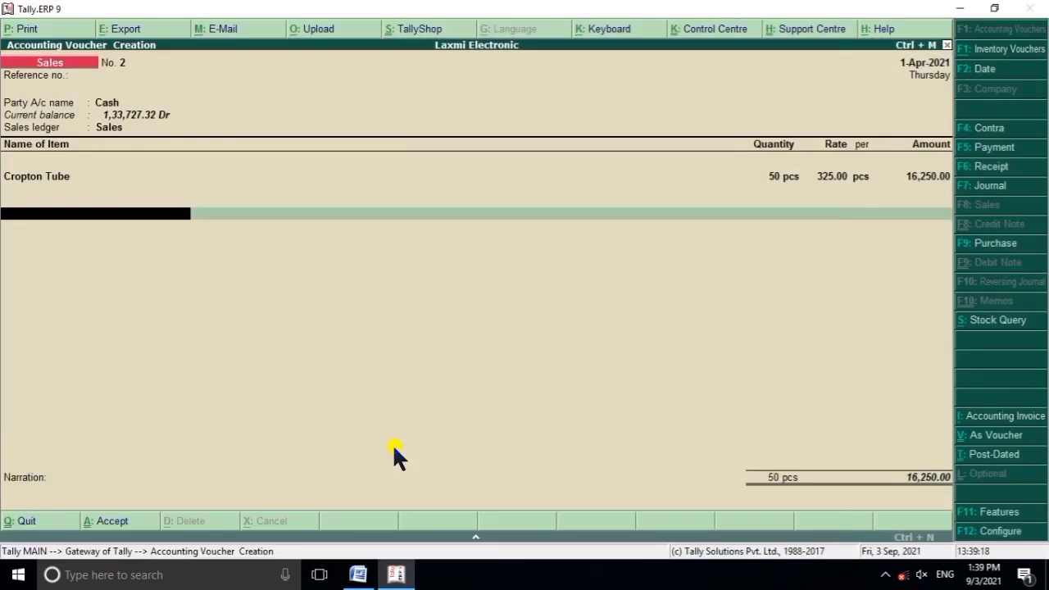
{"action": "type", "text": "c"}
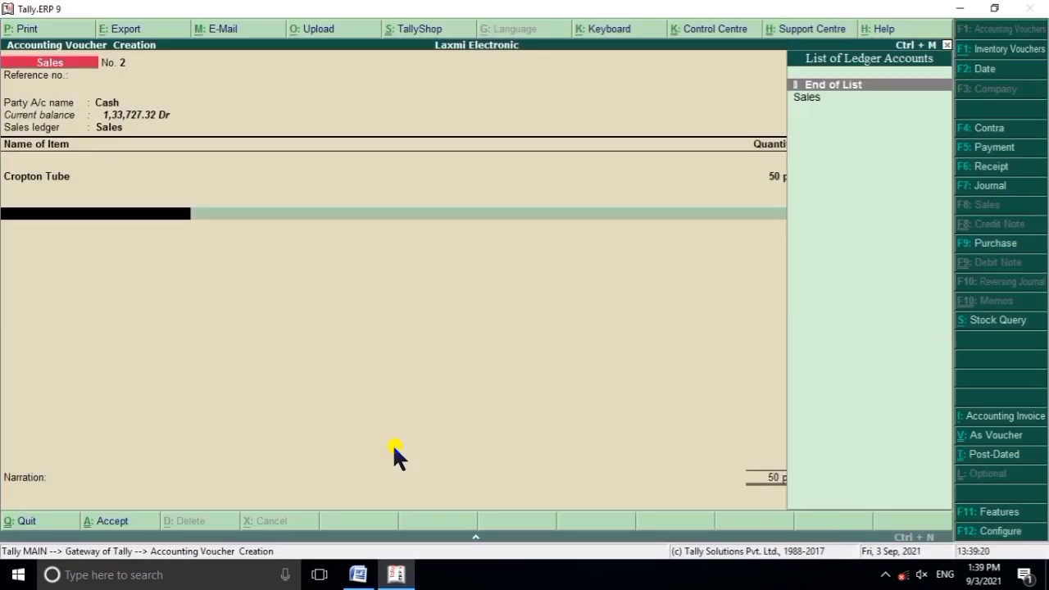
{"action": "key", "text": "BackSpace"}
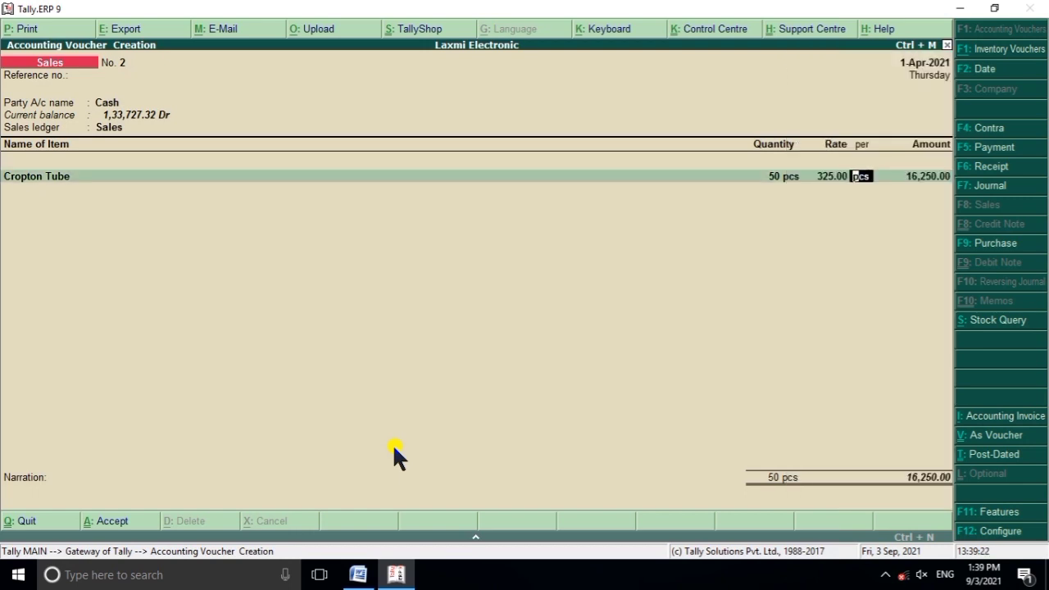
{"action": "key", "text": "Return"}
{"action": "type", "text": "B"}
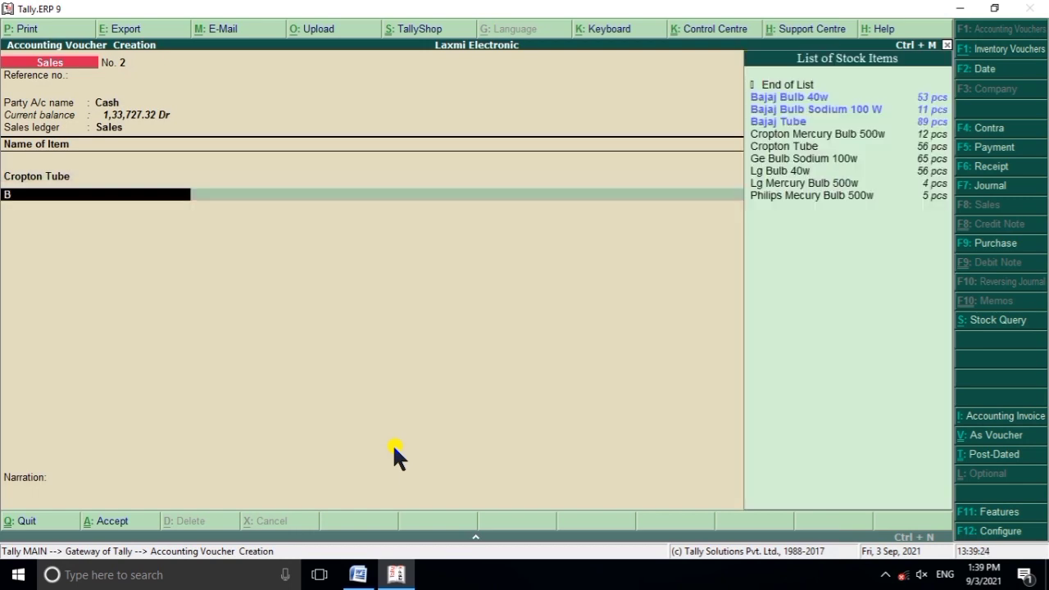
{"action": "key", "text": "Down"}
{"action": "key", "text": "Down"}
{"action": "key", "text": "Return"}
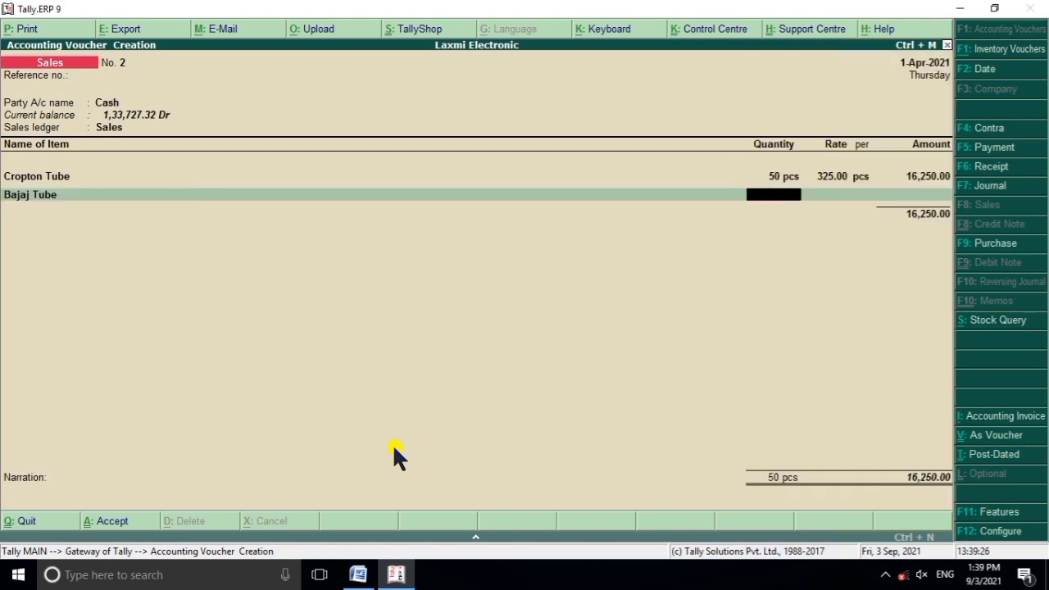
Check the Bajaj tube's sale figures in Word, then enter 78 pcs at a rate of 245 in Tally and accept the line.
{"action": "left_click", "coordinate": [396, 573]}
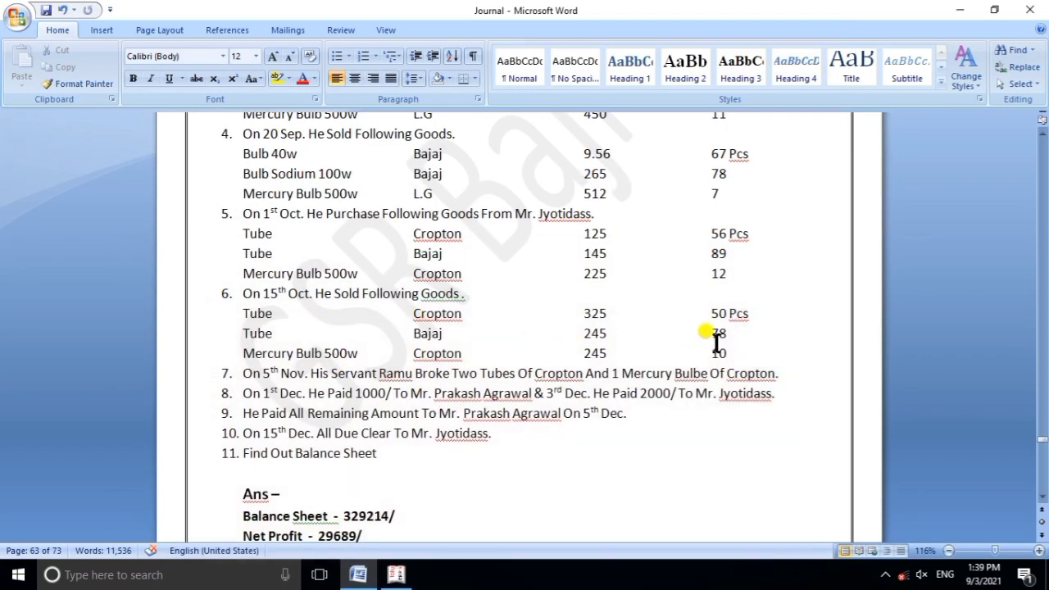
{"action": "left_click", "coordinate": [397, 574]}
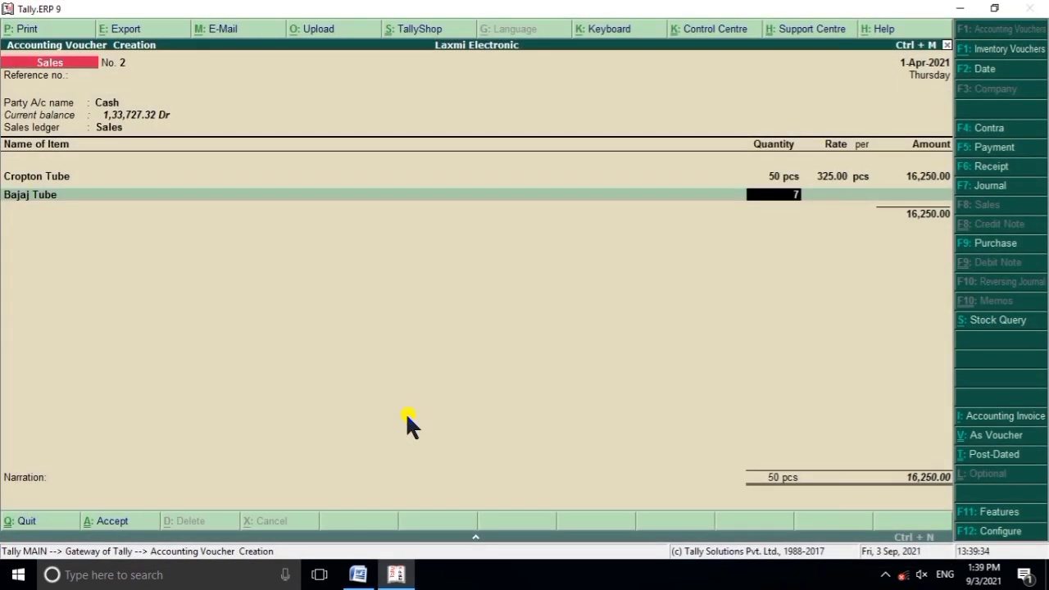
{"action": "type", "text": "78"}
{"action": "key", "text": "Return"}
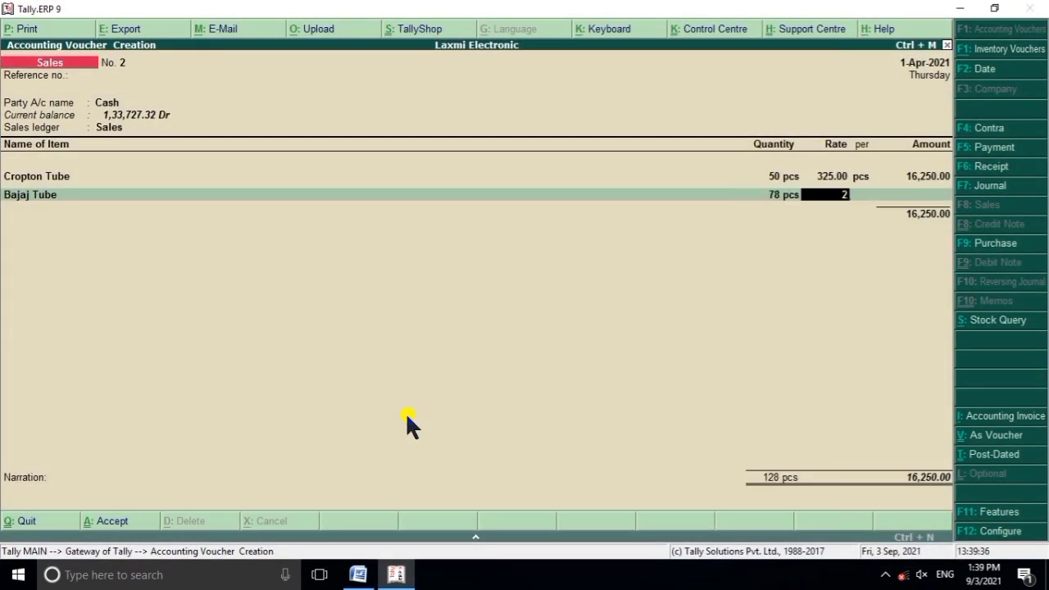
{"action": "type", "text": "245"}
{"action": "key", "text": "Return"}
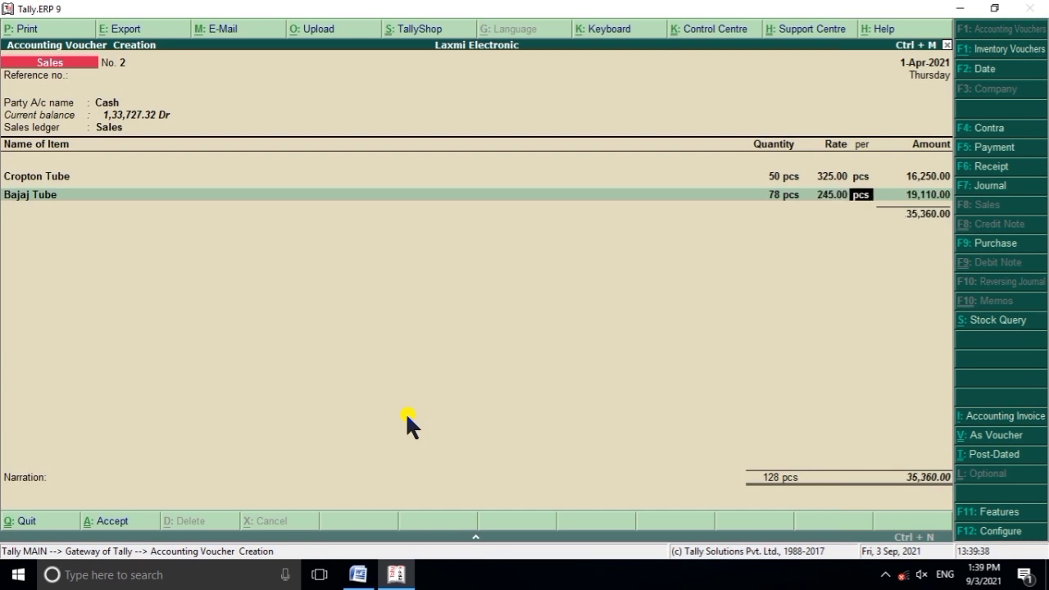
{"action": "key", "text": "Return"}
{"action": "key", "text": "Return"}
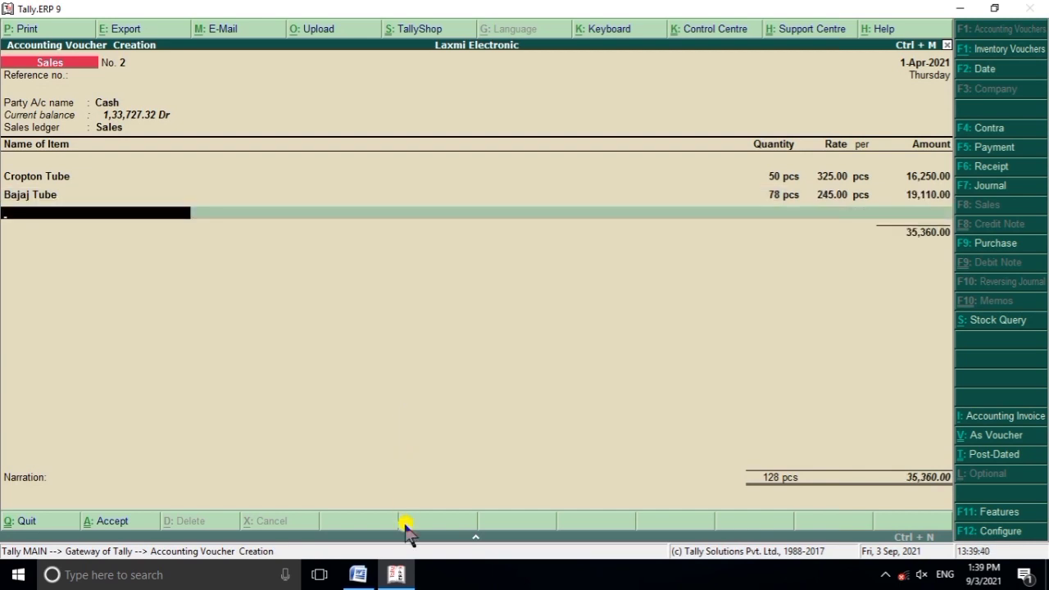
Look up the third sold item in Word and add Cropton Mercury Bulb 500w as the third item line in Tally.
{"action": "left_click", "coordinate": [358, 574]}
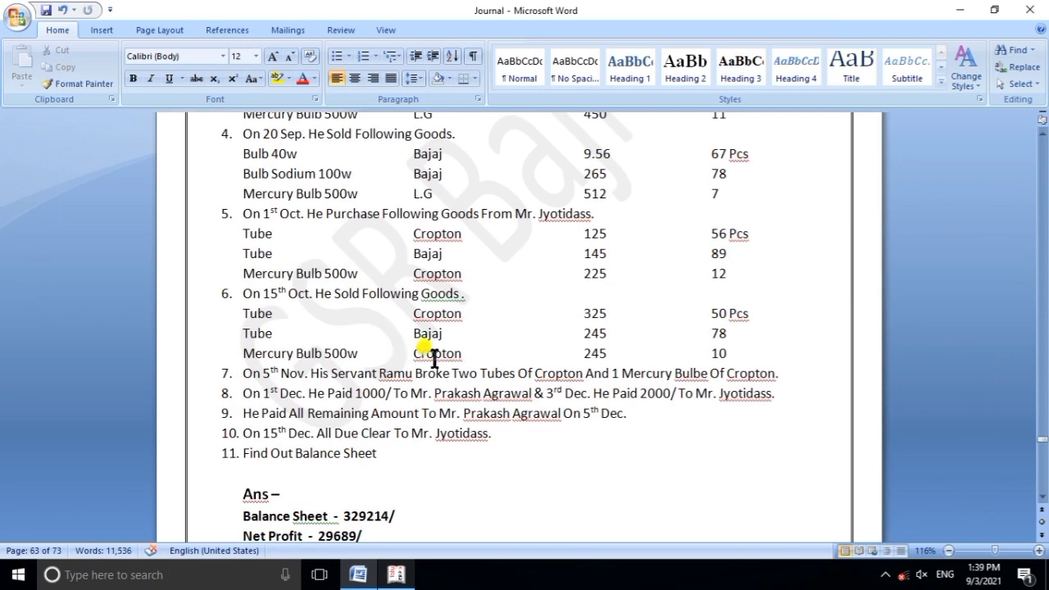
{"action": "left_click", "coordinate": [396, 574]}
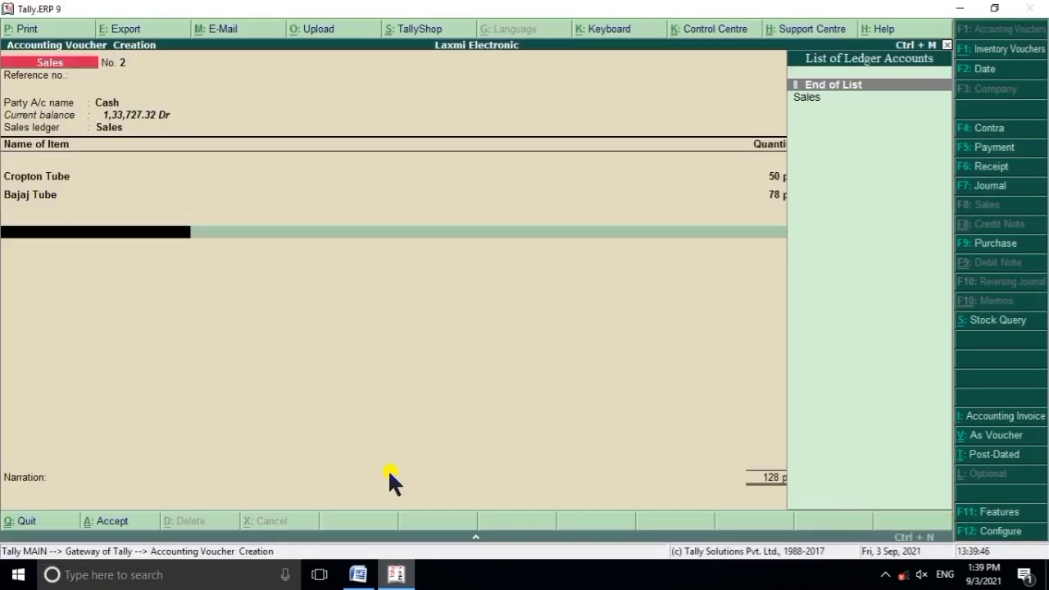
{"action": "key", "text": "Return"}
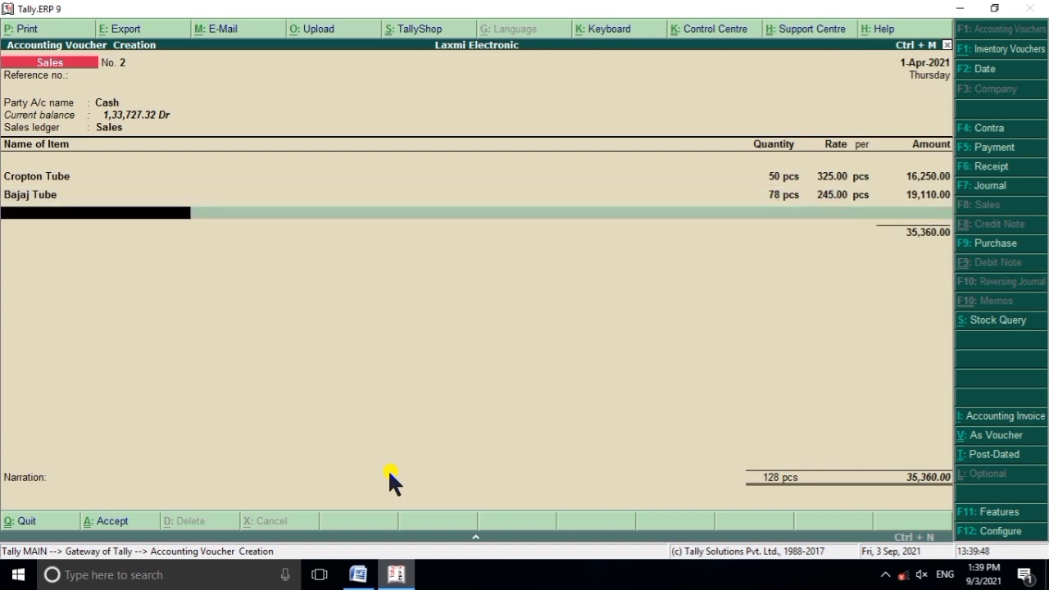
{"action": "type", "text": "C"}
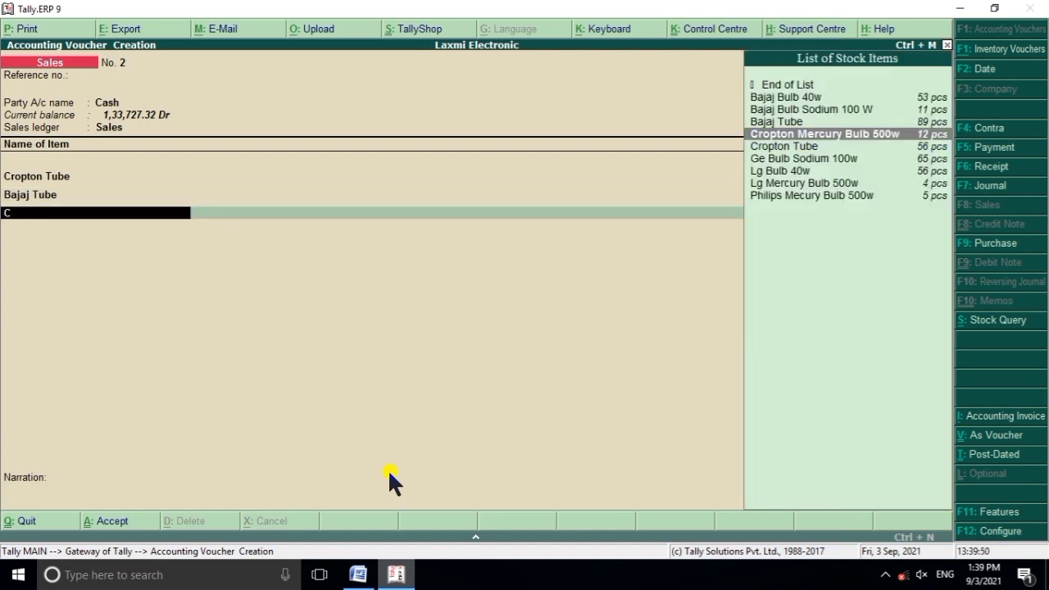
{"action": "key", "text": "Return"}
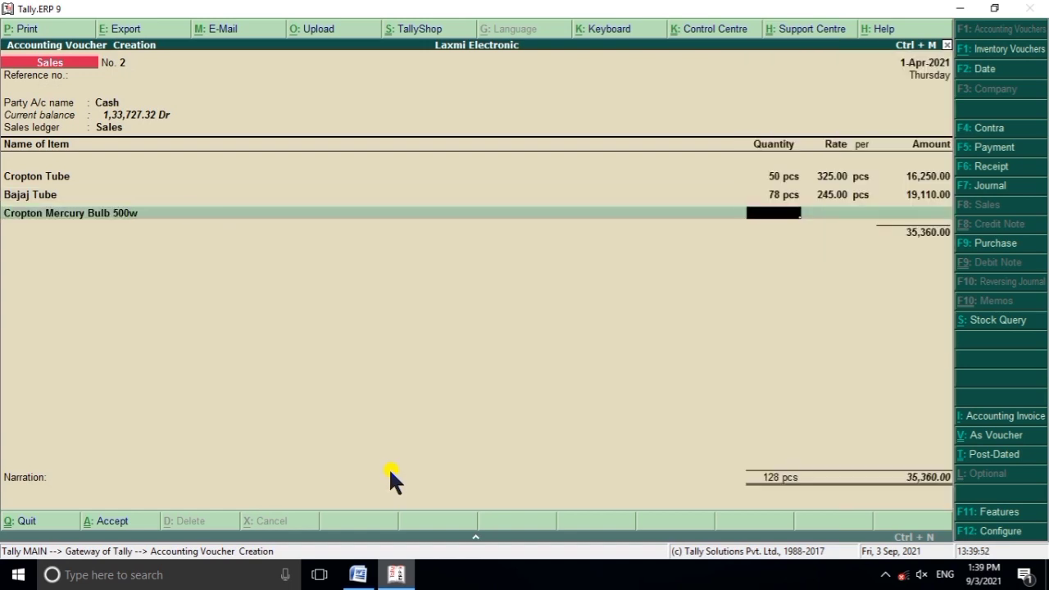
Check the Cropton mercury bulb's sale figures in Word, then enter 10 pcs at a rate of 245 in Tally and accept the line.
{"action": "left_click", "coordinate": [398, 573]}
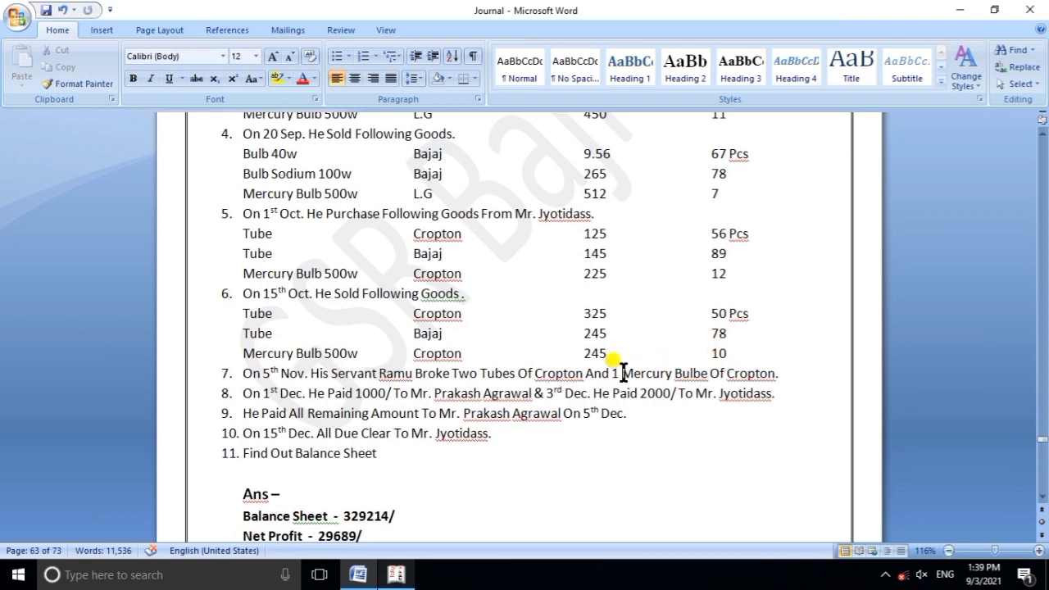
{"action": "left_click", "coordinate": [398, 572]}
{"action": "type", "text": "1"}
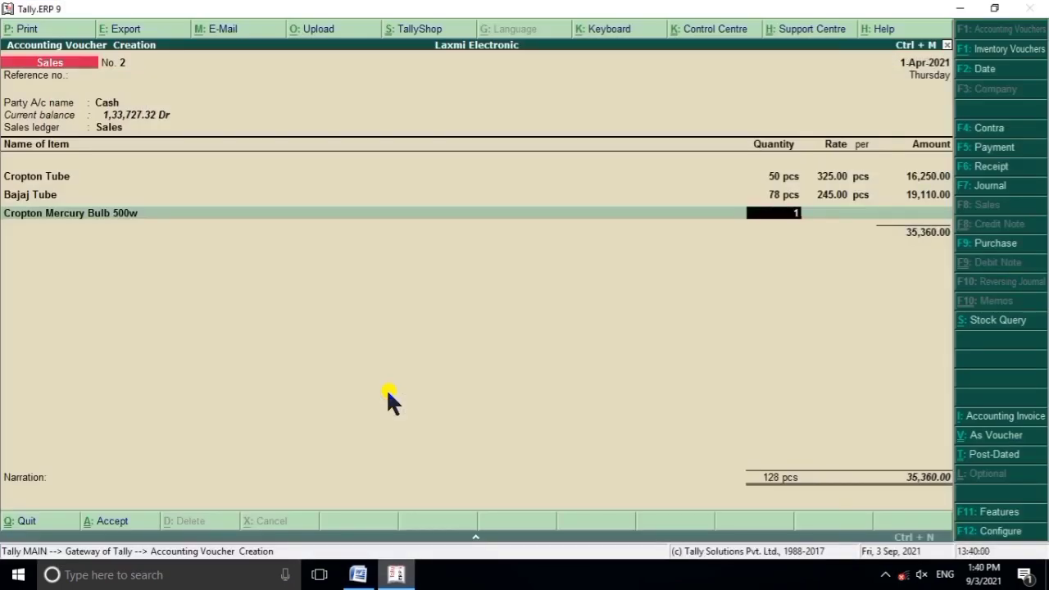
{"action": "type", "text": "0"}
{"action": "key", "text": "Return"}
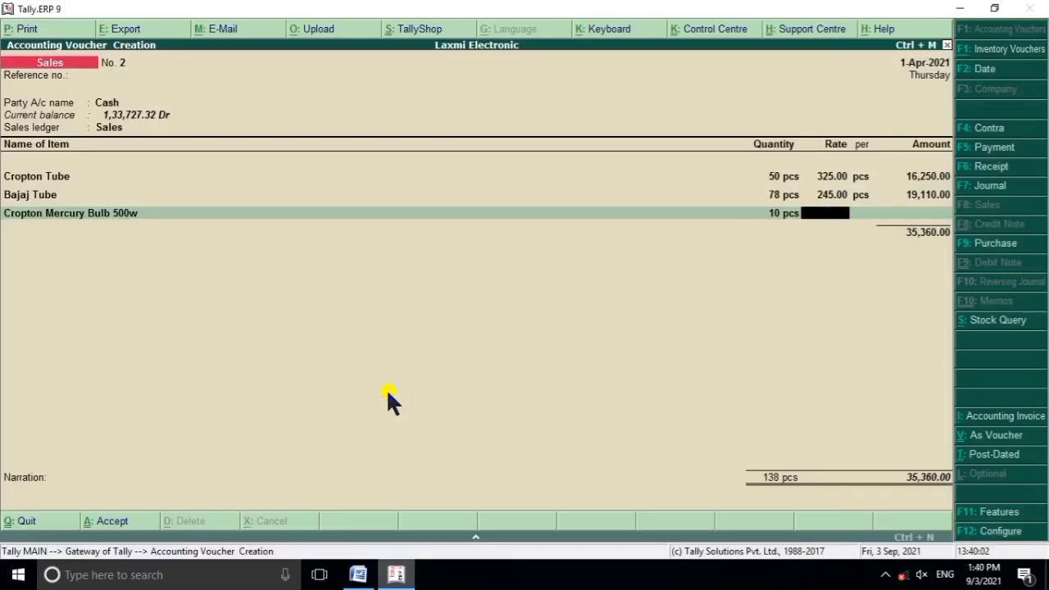
{"action": "type", "text": "245"}
{"action": "key", "text": "Return"}
{"action": "key", "text": "Return"}
{"action": "key", "text": "Return"}
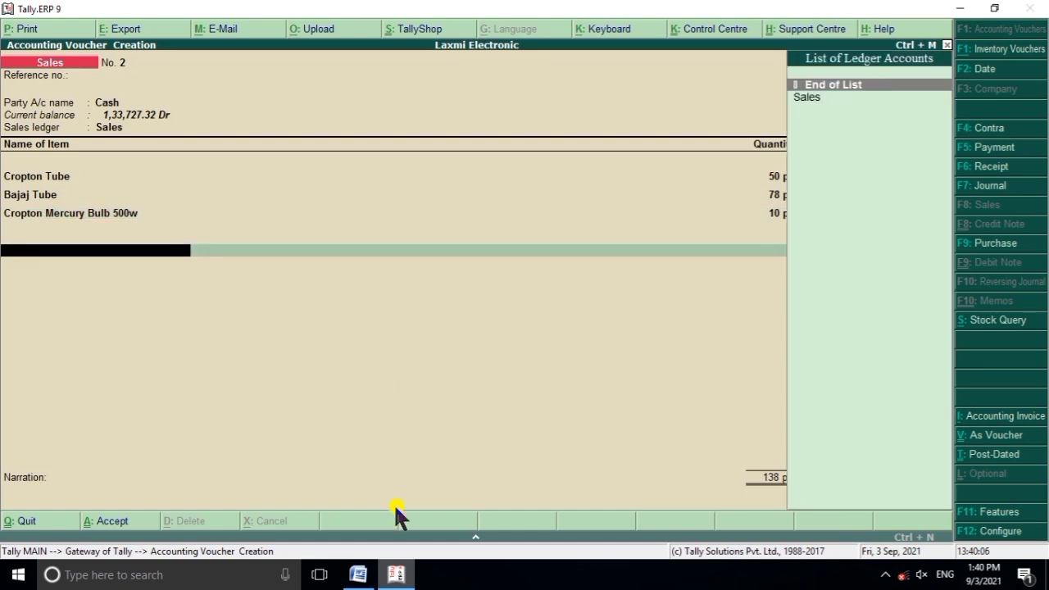
Check in Word that all sold items are entered, then end the item list in Tally and save the sales voucher.
{"action": "left_click", "coordinate": [395, 574]}
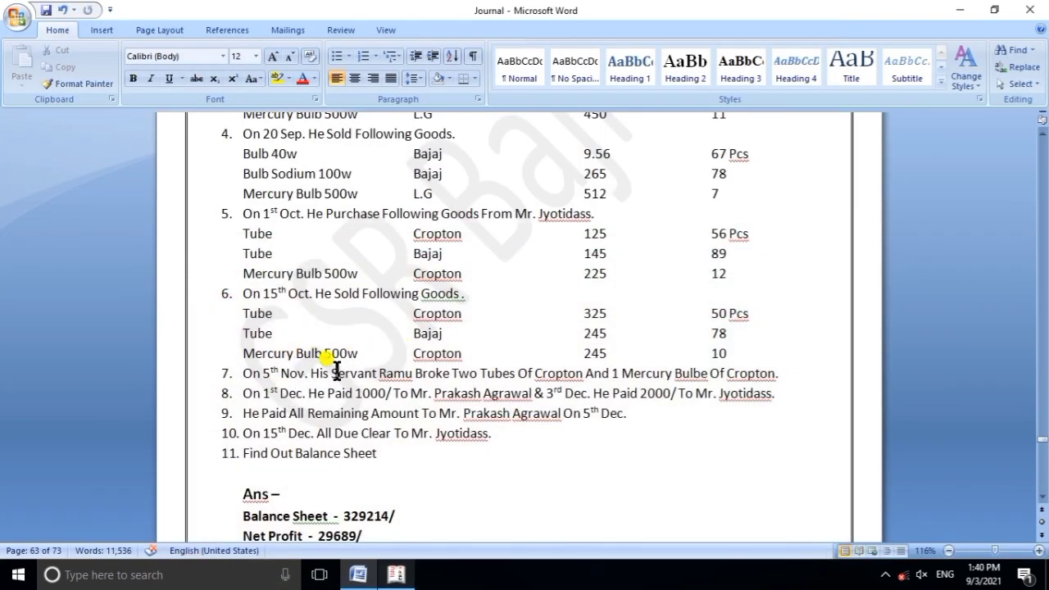
{"action": "key", "text": "alt+Tab"}
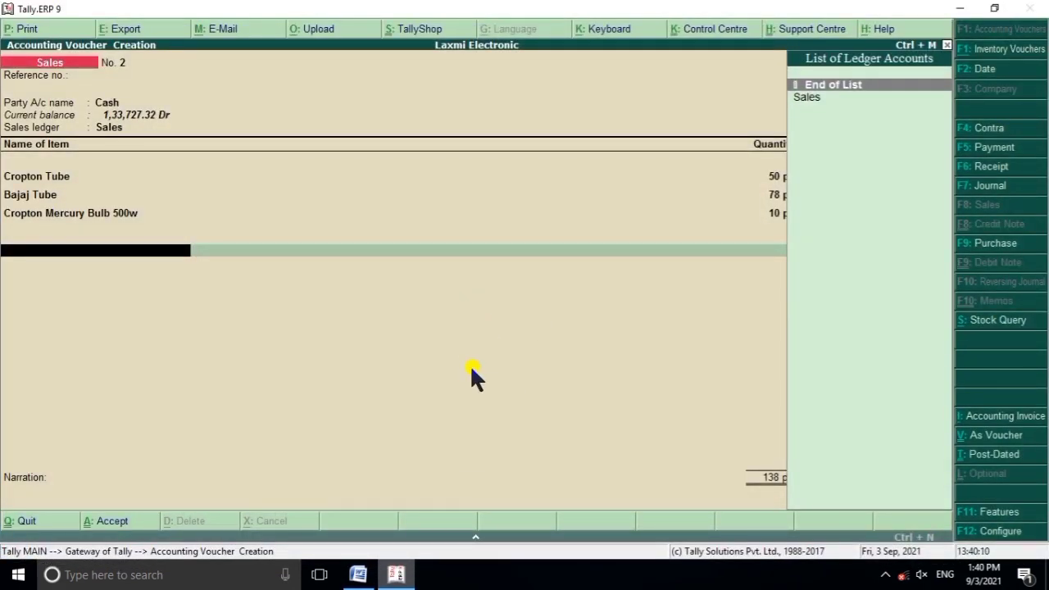
{"action": "key", "text": "Return"}
{"action": "key", "text": "Return"}
{"action": "key", "text": "Return"}
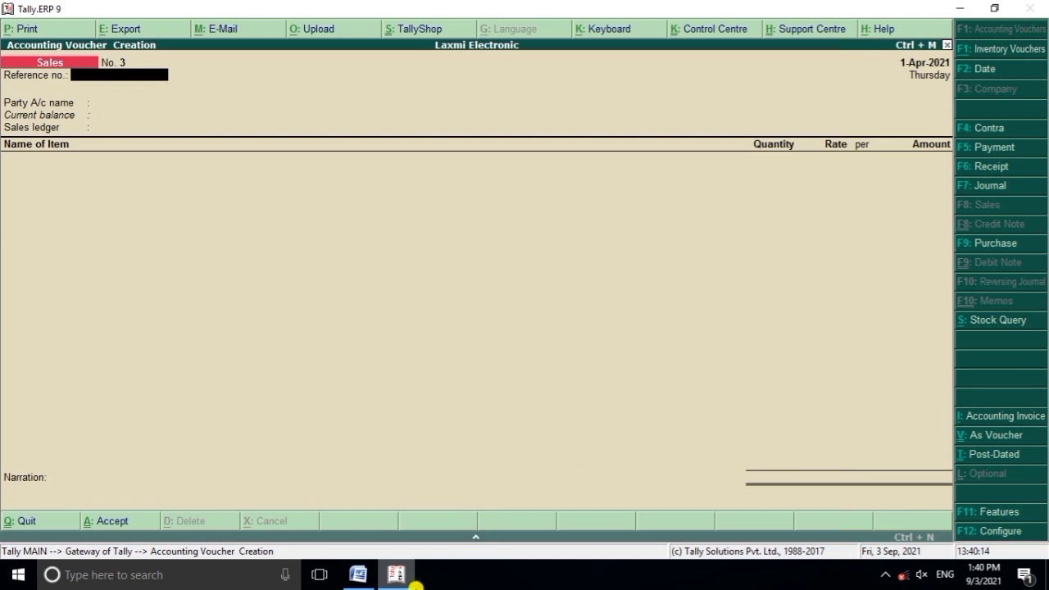
Read the 5 November breakage transaction in Word and return to Tally.
{"action": "left_click", "coordinate": [401, 576]}
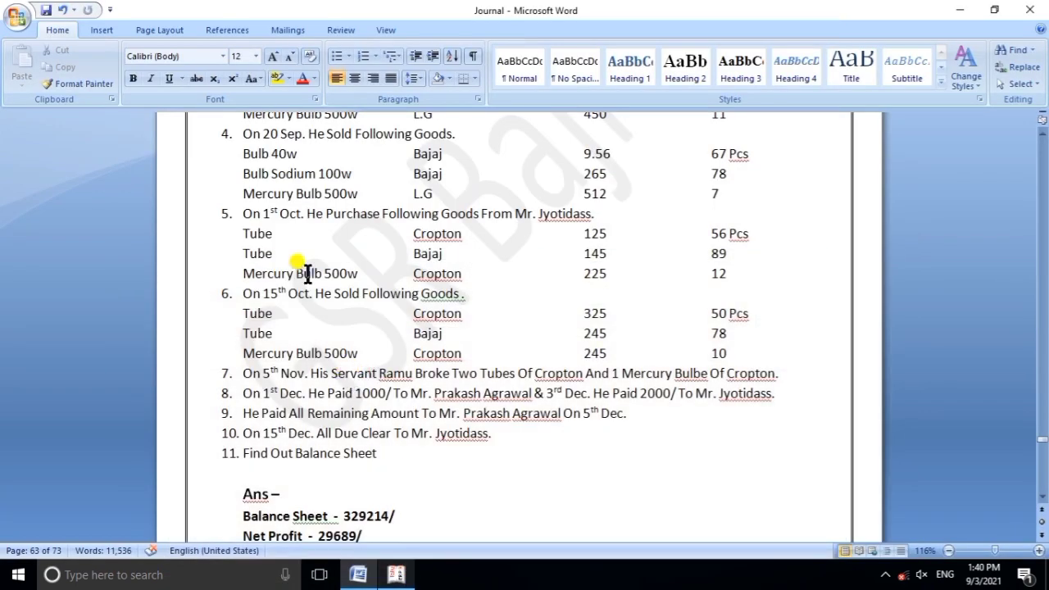
{"action": "scroll", "coordinate": [259, 368], "scroll_direction": "down", "scroll_amount": 1}
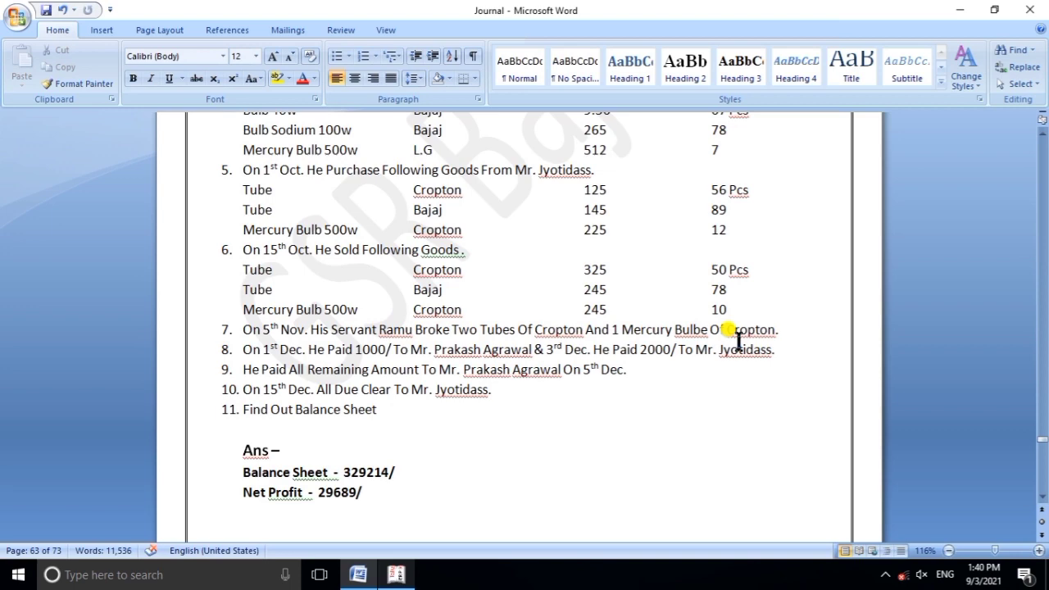
{"action": "left_click", "coordinate": [396, 574]}
{"action": "key", "text": "Return"}
{"action": "key", "text": "Return"}
{"action": "key", "text": "Return"}
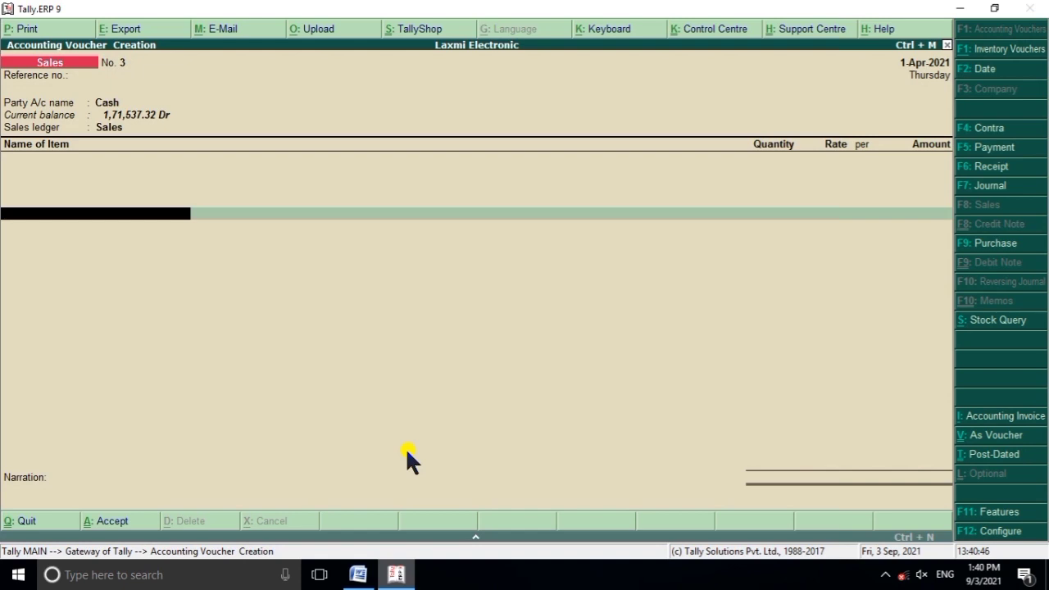
Switch to a Journal voucher and debit Profit & Loss A/c with a placeholder amount of 1.
{"action": "key", "text": "F7"}
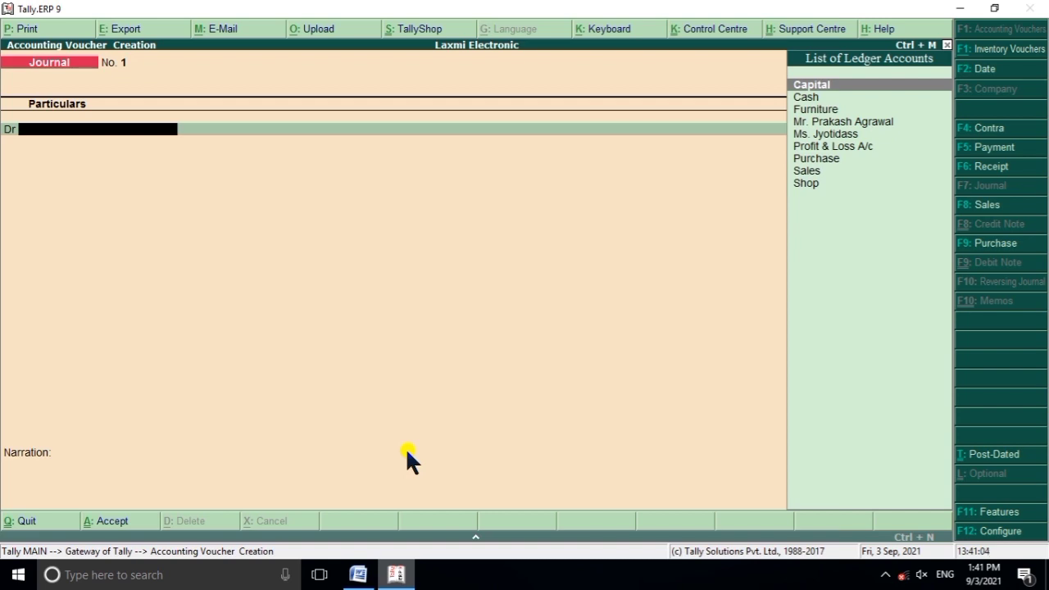
{"action": "key", "text": "Down"}
{"action": "key", "text": "Down"}
{"action": "key", "text": "Down"}
{"action": "key", "text": "Down"}
{"action": "key", "text": "Down"}
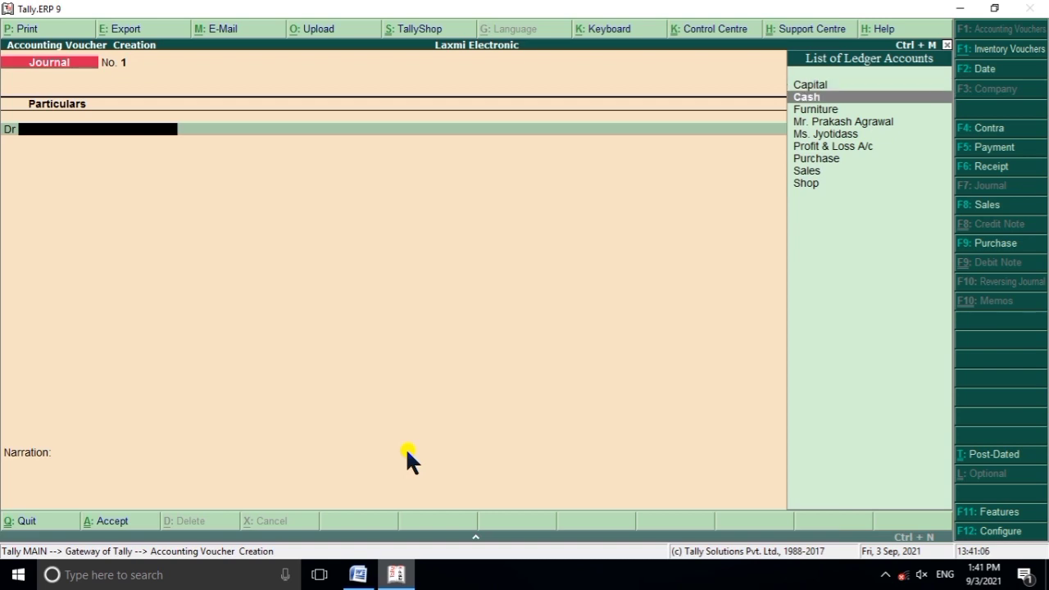
{"action": "key", "text": "Return"}
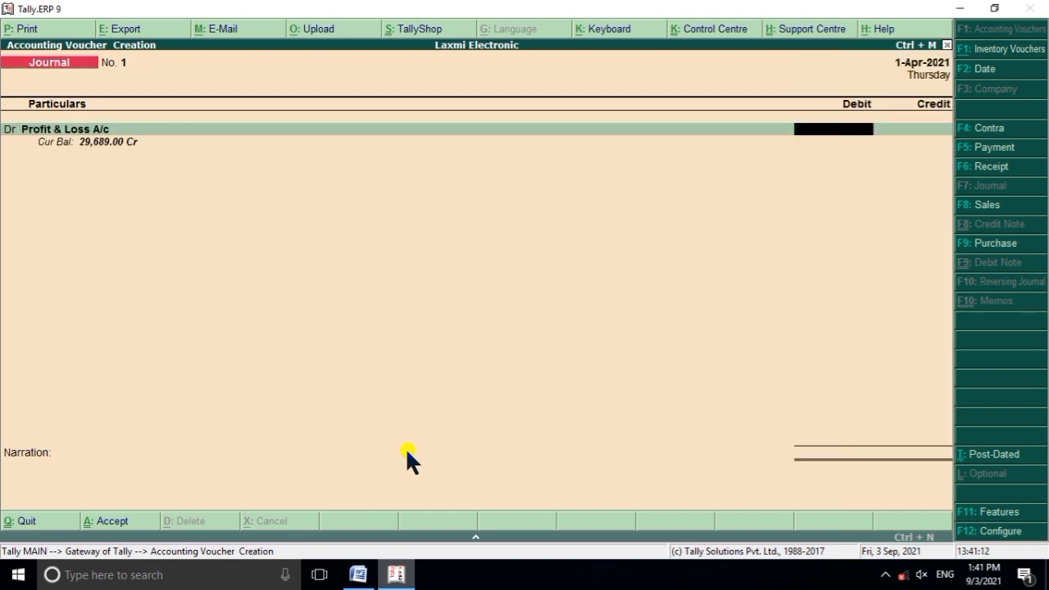
{"action": "type", "text": "1"}
{"action": "key", "text": "Return"}
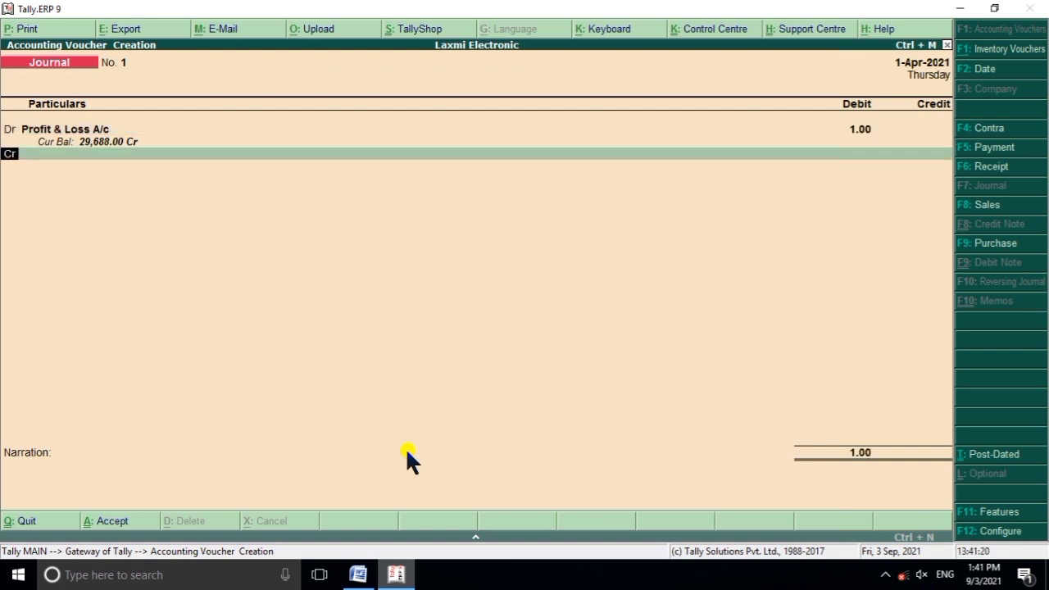
Credit the Purchase ledger in the journal voucher and open its inventory allocations.
{"action": "key", "text": "Return"}
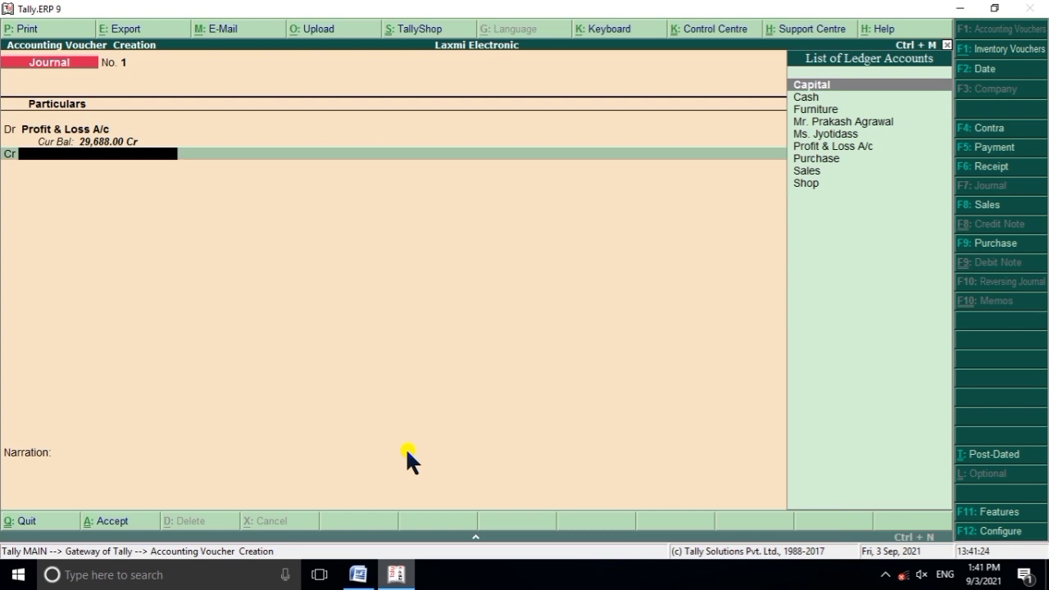
{"action": "type", "text": "P"}
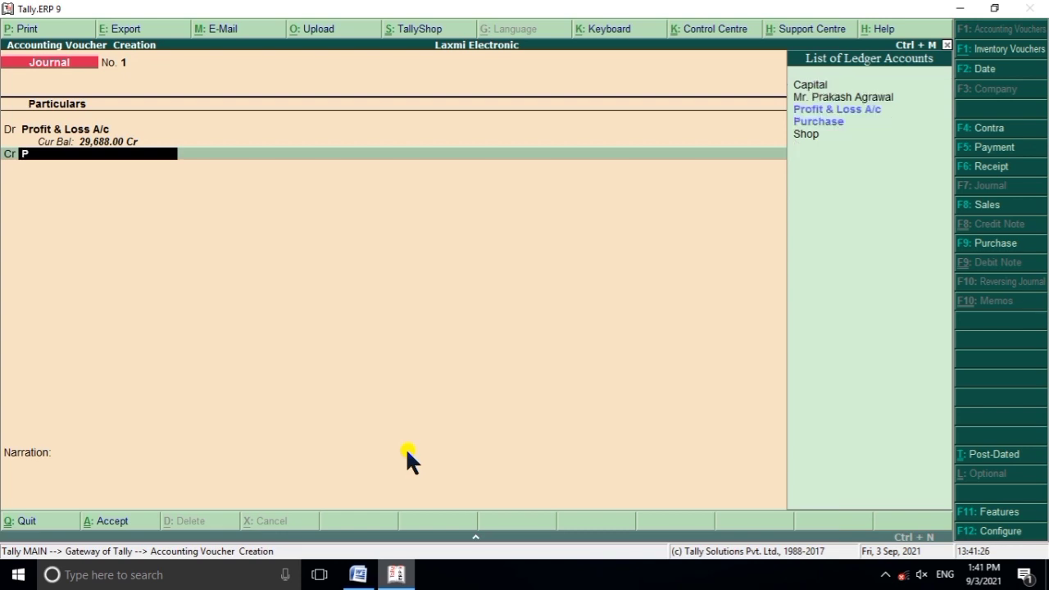
{"action": "key", "text": "Down"}
{"action": "key", "text": "Down"}
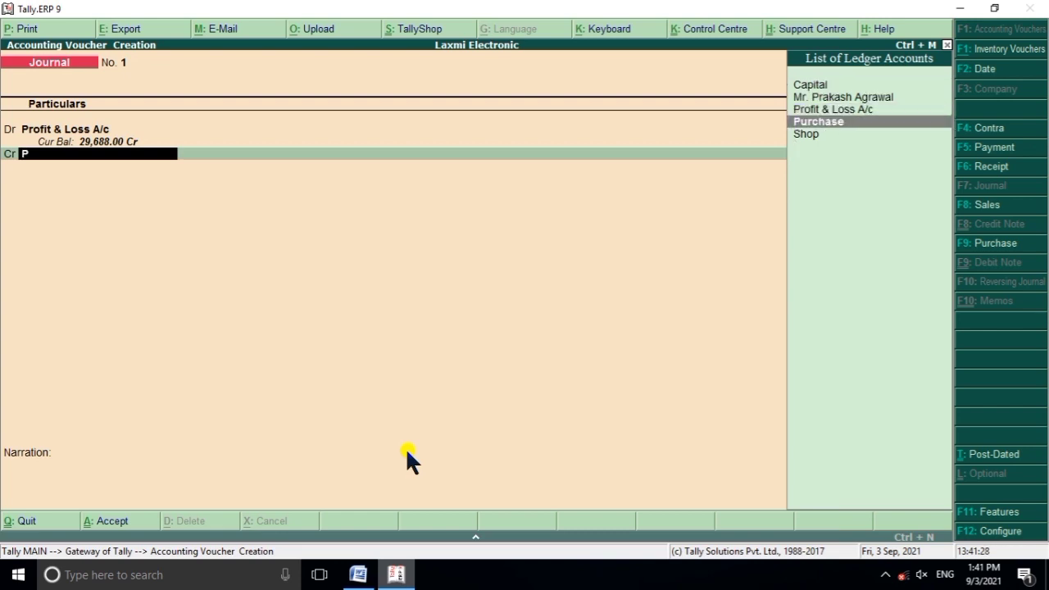
{"action": "key", "text": "Return"}
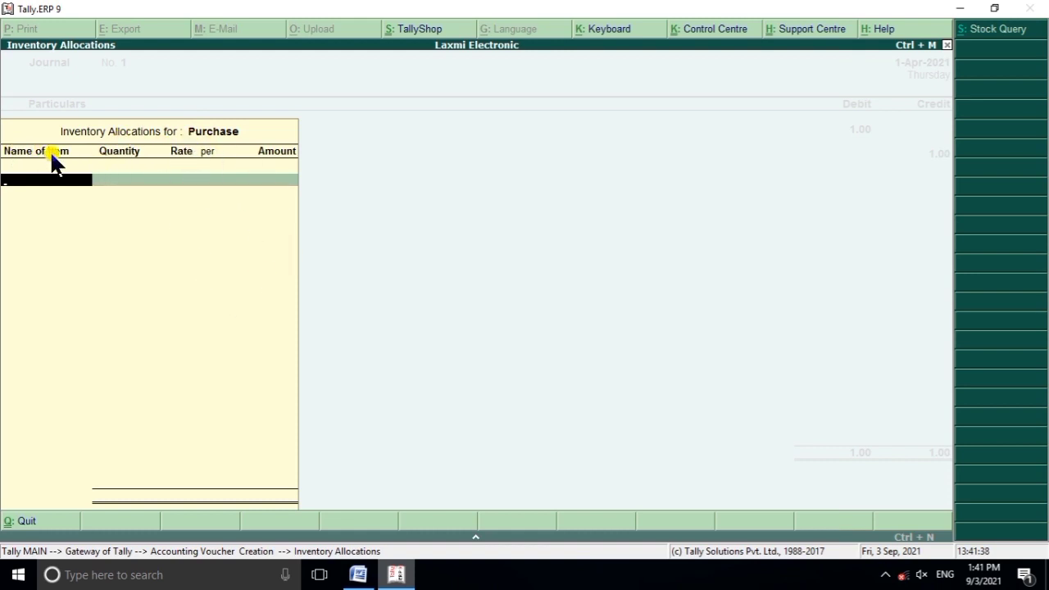
Check the broken tubes in Word, then allocate 2 pcs of Cropton Tube at a rate of 125 in Tally.
{"action": "left_click", "coordinate": [396, 573]}
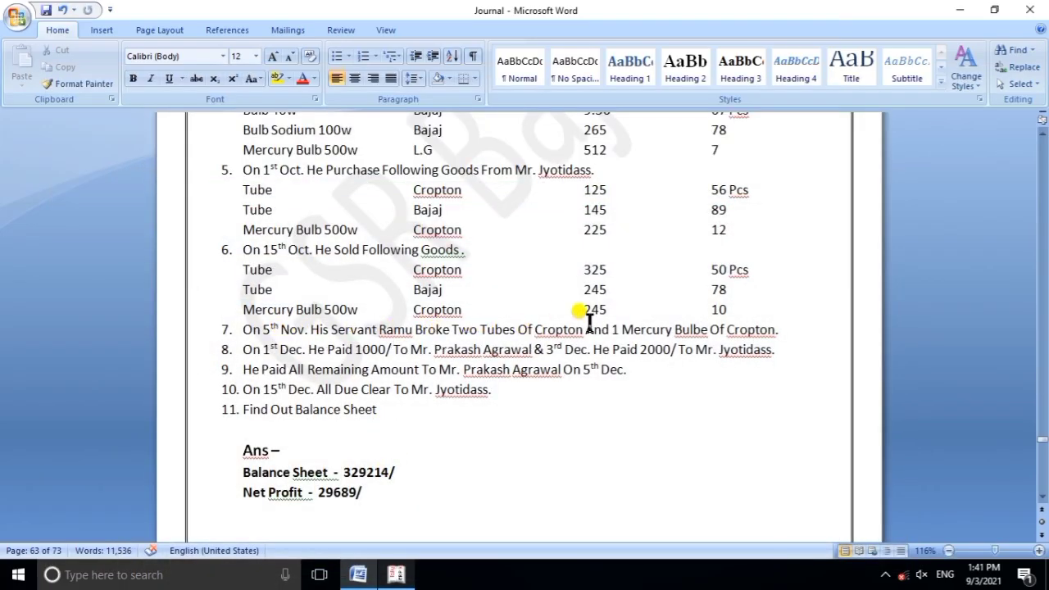
{"action": "left_click", "coordinate": [399, 578]}
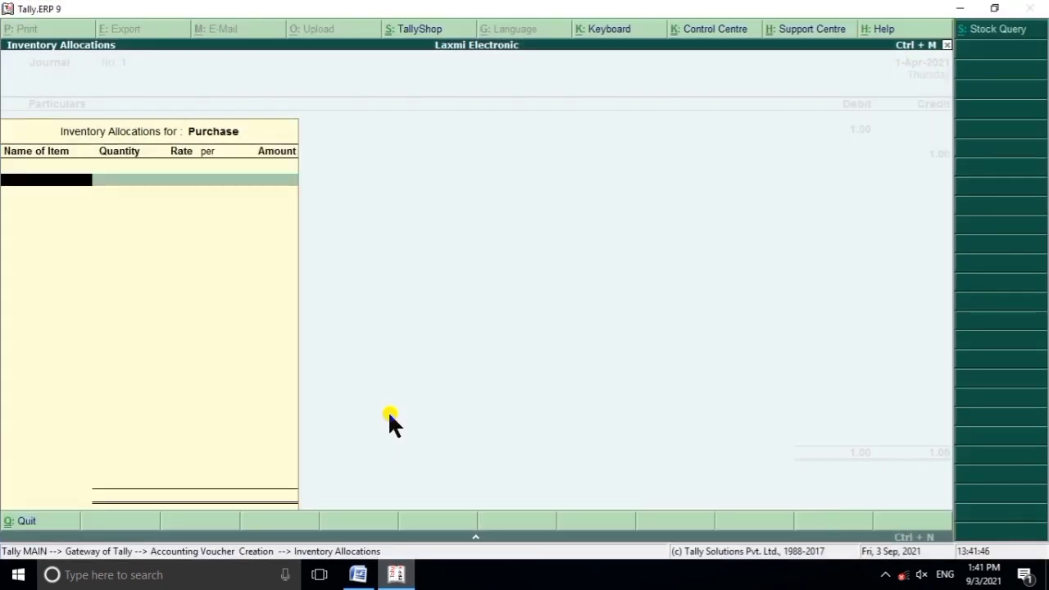
{"action": "type", "text": "C"}
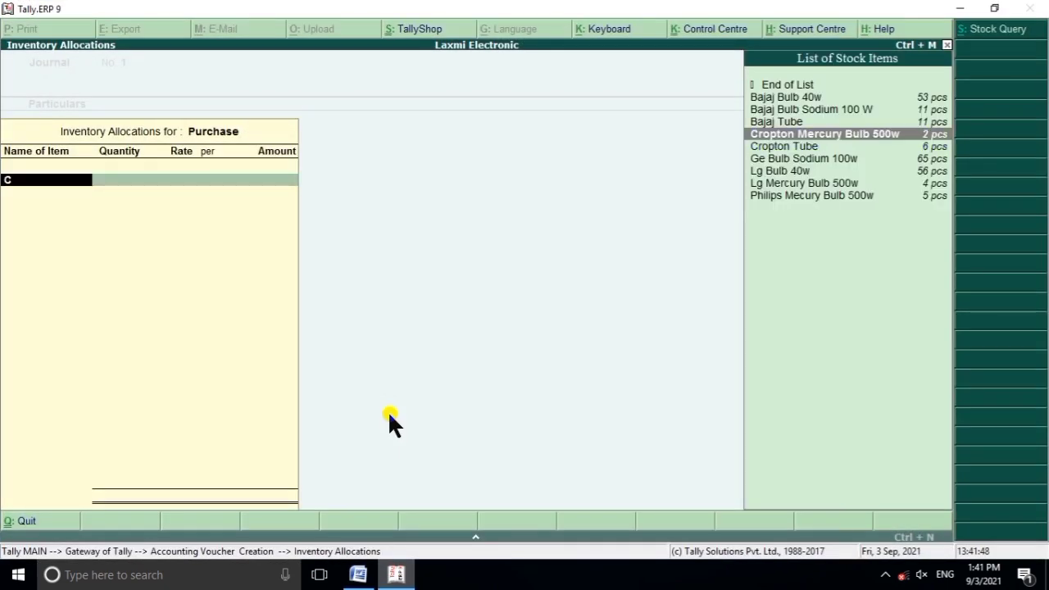
{"action": "key", "text": "Down"}
{"action": "key", "text": "Return"}
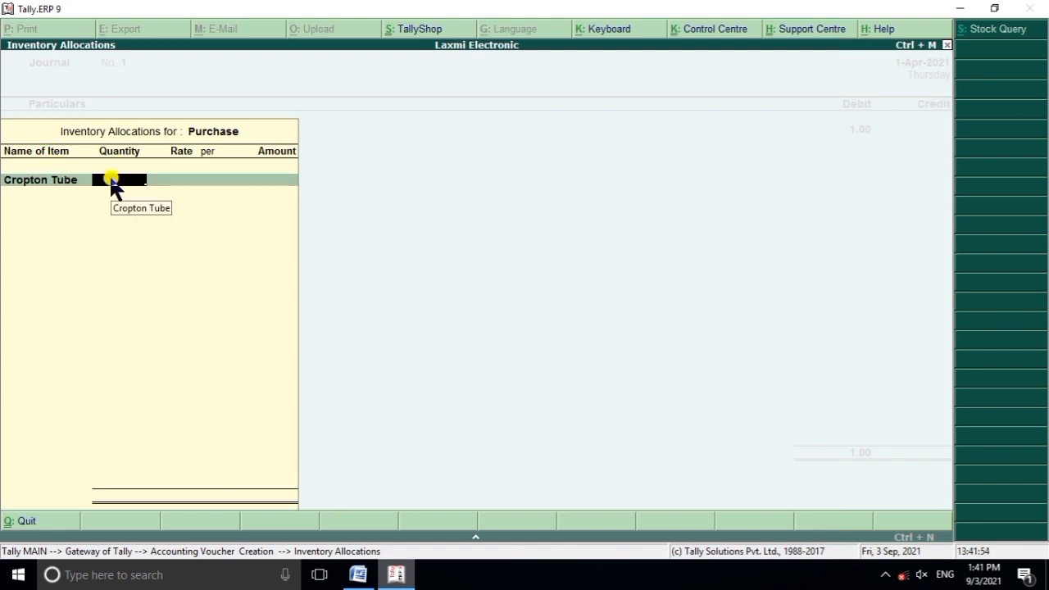
{"action": "type", "text": "2"}
{"action": "key", "text": "Return"}
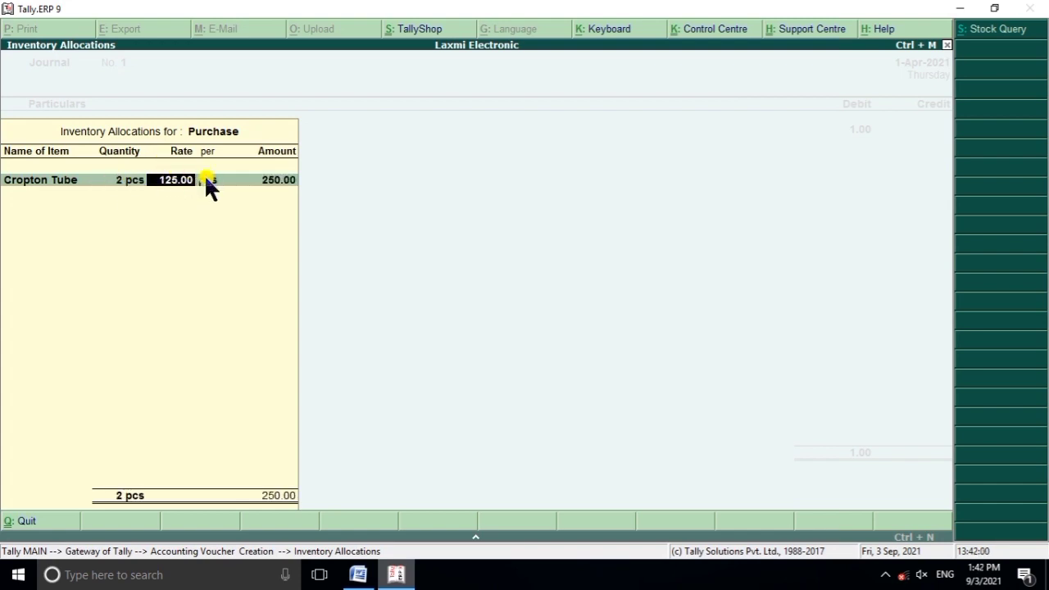
{"action": "key", "text": "Return"}
{"action": "key", "text": "Return"}
{"action": "key", "text": "Return"}
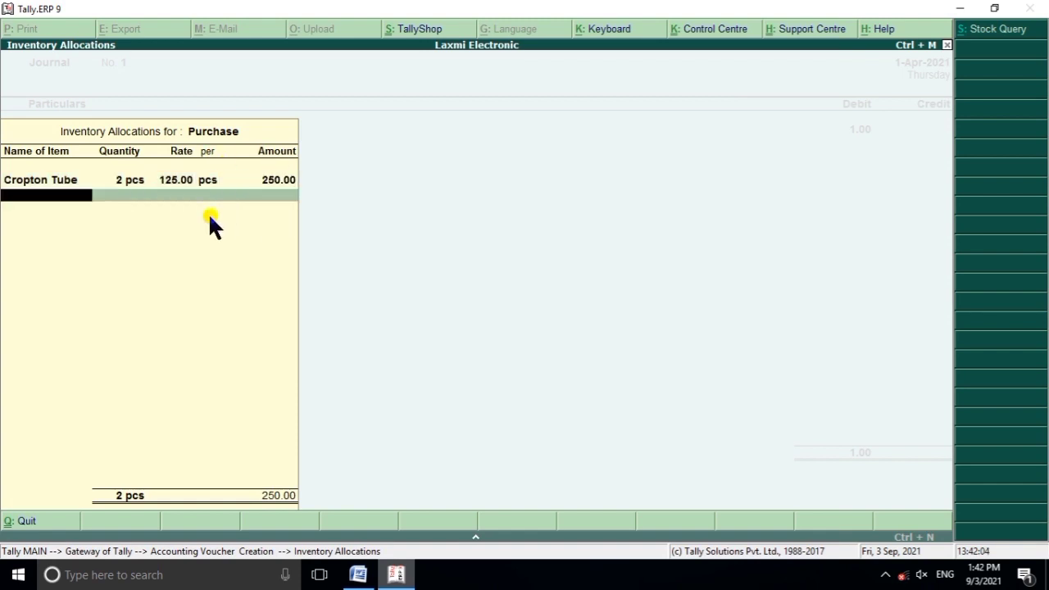
Check the broken bulb in Word, then allocate 1 pc of Cropton Mercury Bulb 500w at a rate of 225 in Tally.
{"action": "left_click", "coordinate": [397, 576]}
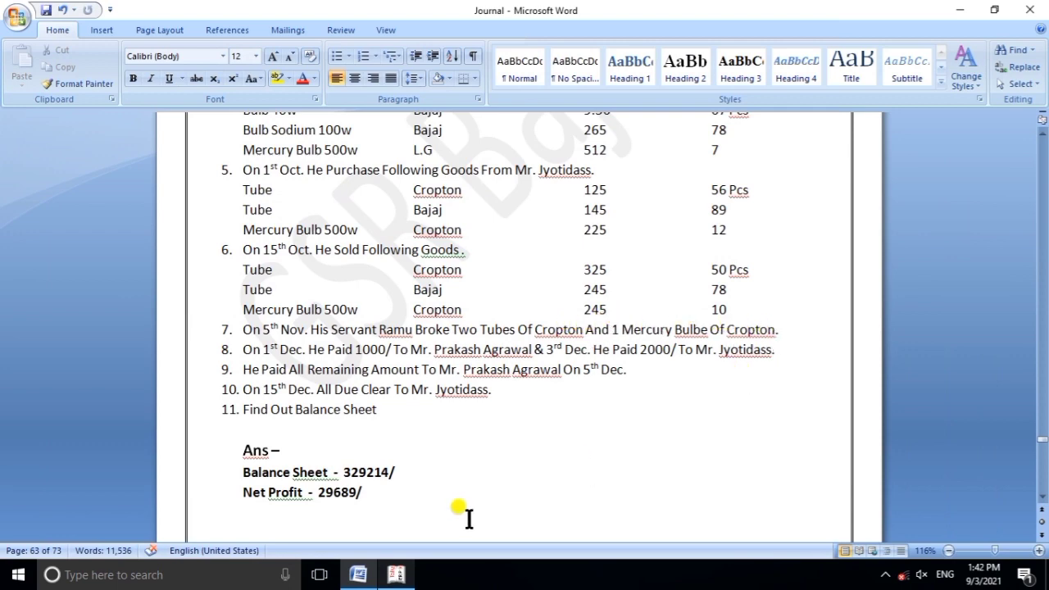
{"action": "key", "text": "alt+Tab"}
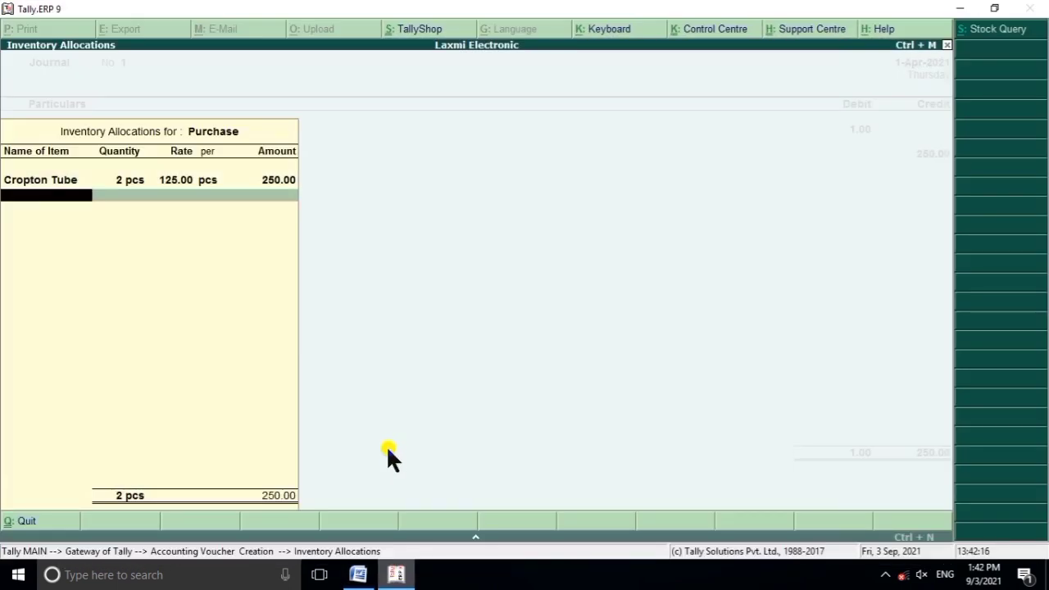
{"action": "type", "text": "C"}
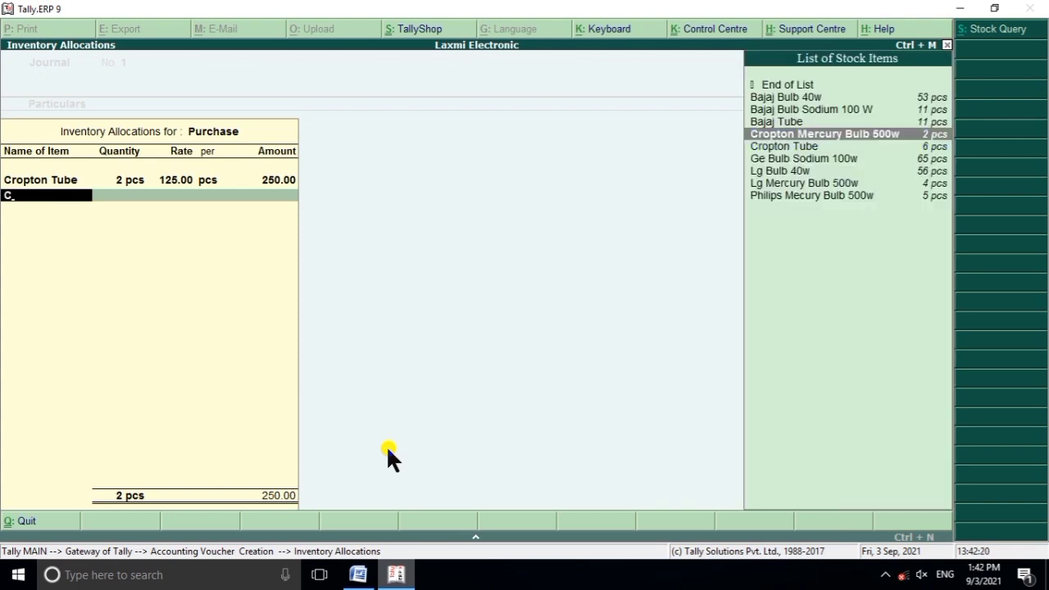
{"action": "key", "text": "Return"}
{"action": "type", "text": "1"}
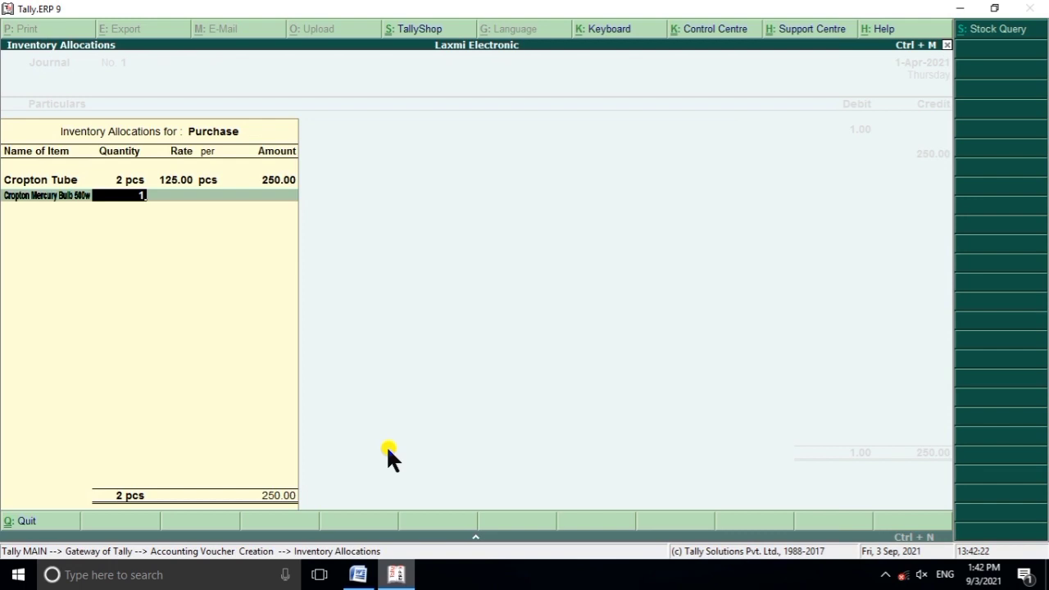
{"action": "key", "text": "Return"}
{"action": "key", "text": "Return"}
{"action": "key", "text": "Return"}
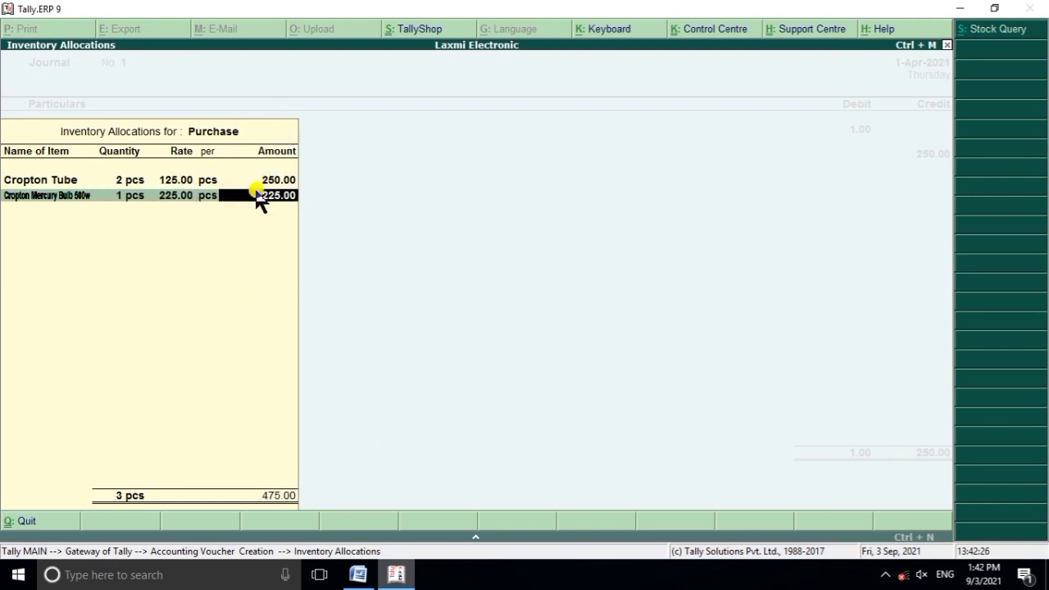
Check the breakage entry in Word once more, then accept the Purchase inventory allocations in Tally.
{"action": "left_click", "coordinate": [394, 574]}
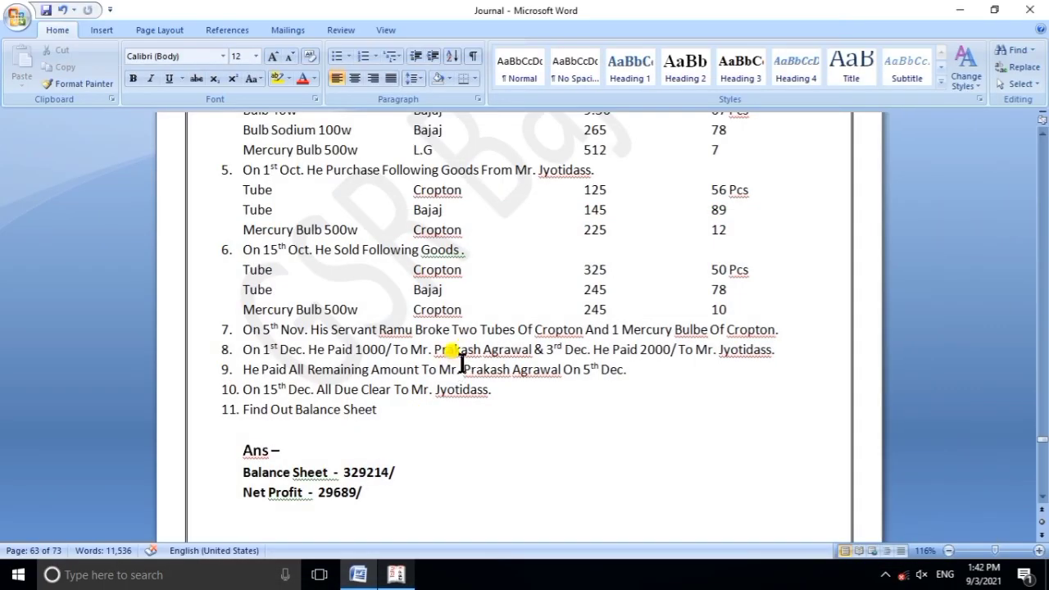
{"action": "left_click", "coordinate": [396, 574]}
{"action": "key", "text": "Return"}
{"action": "key", "text": "Return"}
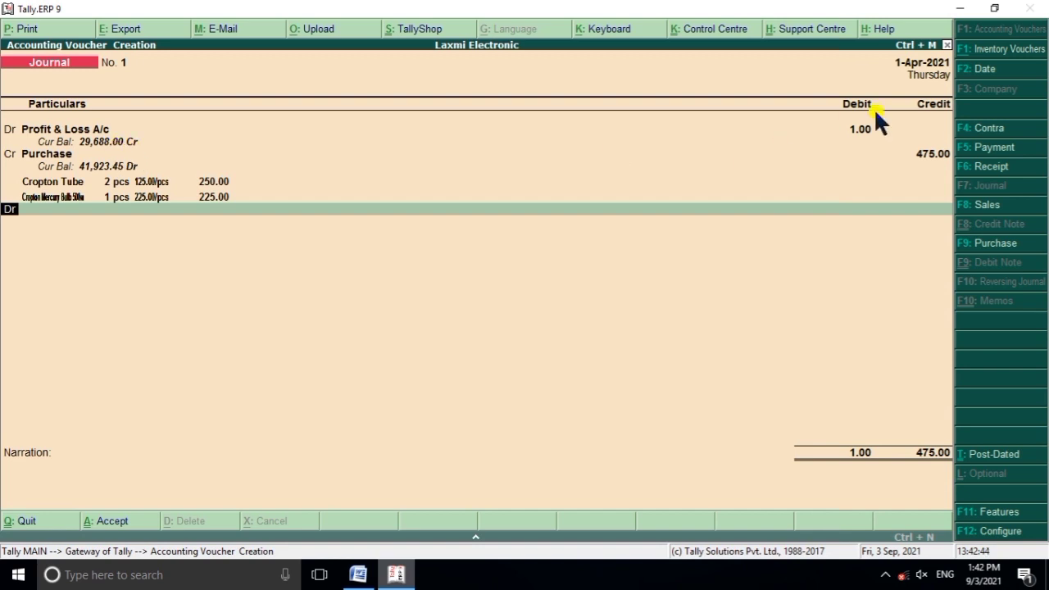
Set the Profit & Loss A/c debit to 475, accept the purchase and item lines, and go to the narration.
{"action": "left_click", "coordinate": [844, 131]}
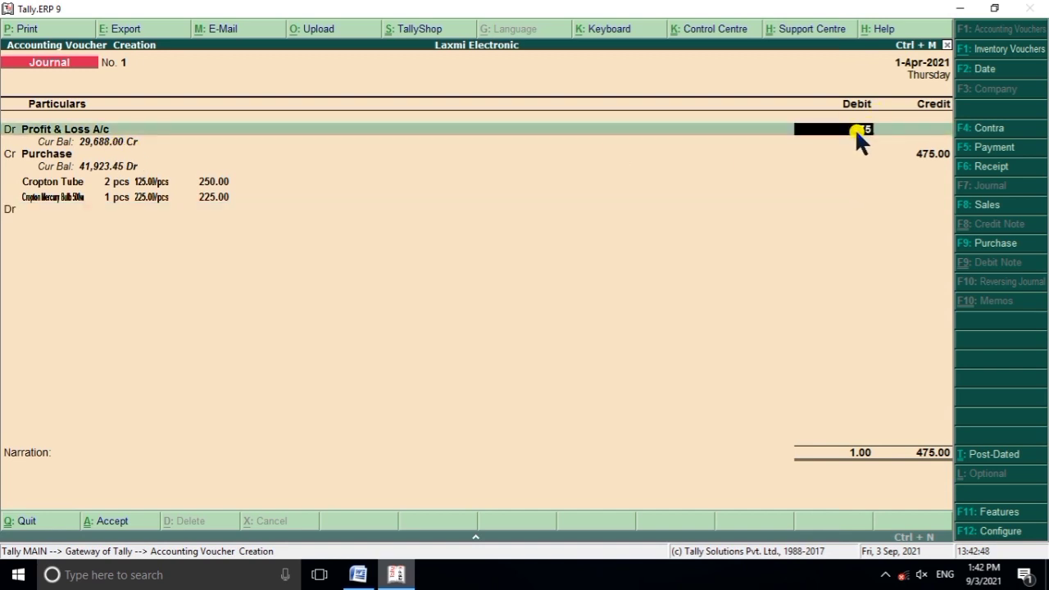
{"action": "key", "text": "Return"}
{"action": "key", "text": "Return"}
{"action": "key", "text": "Return"}
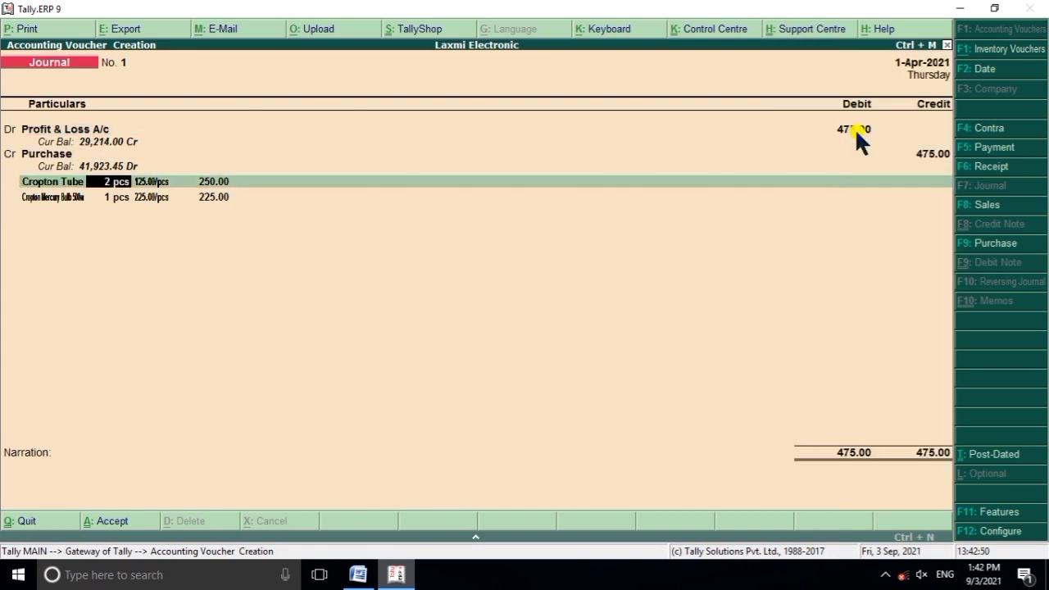
{"action": "key", "text": "Return"}
{"action": "key", "text": "Return"}
{"action": "key", "text": "Return"}
{"action": "key", "text": "Return"}
{"action": "key", "text": "Return"}
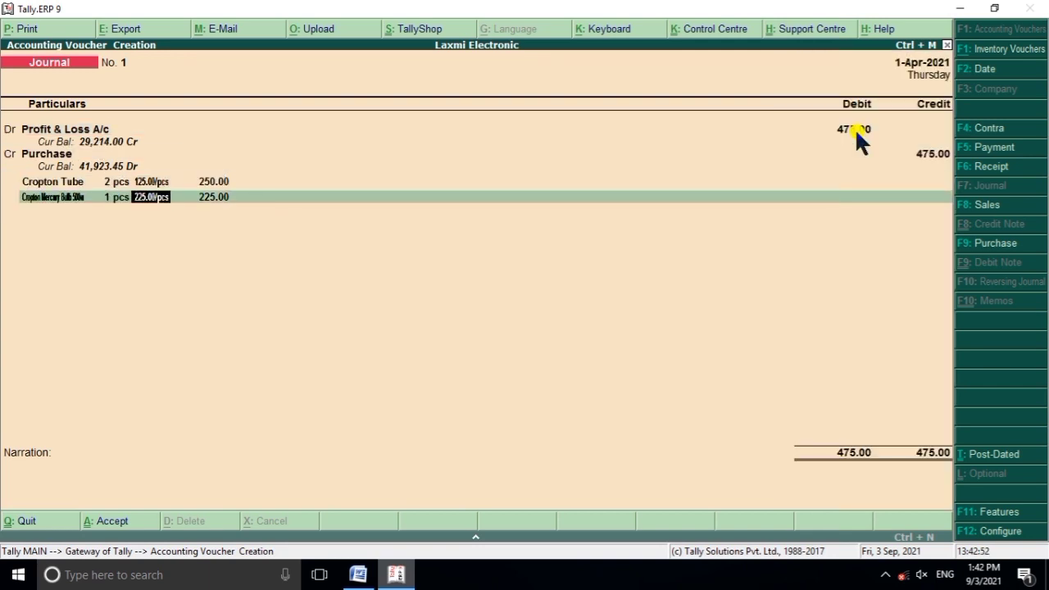
{"action": "key", "text": "Return"}
{"action": "key", "text": "Return"}
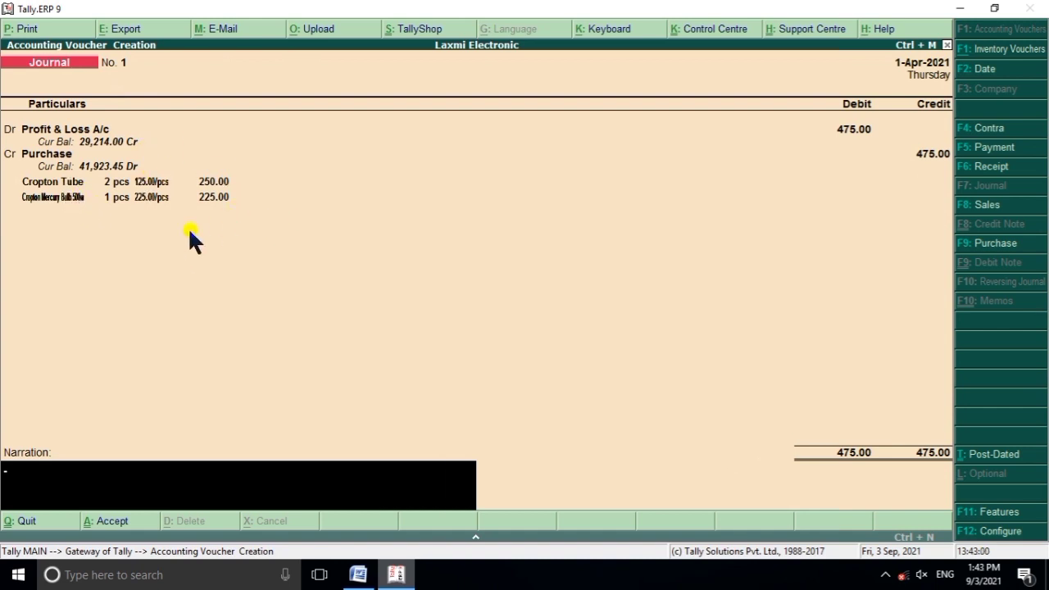
Save the breakage journal voucher without a narration, then check the December payments in Word and return to Tally.
{"action": "key", "text": "Return"}
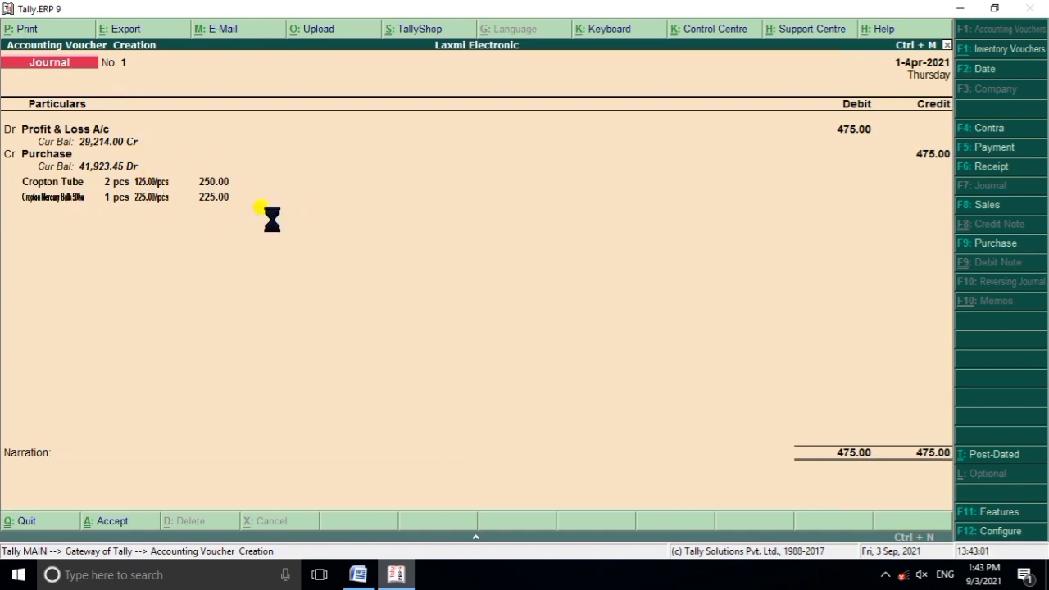
{"action": "left_click", "coordinate": [357, 575]}
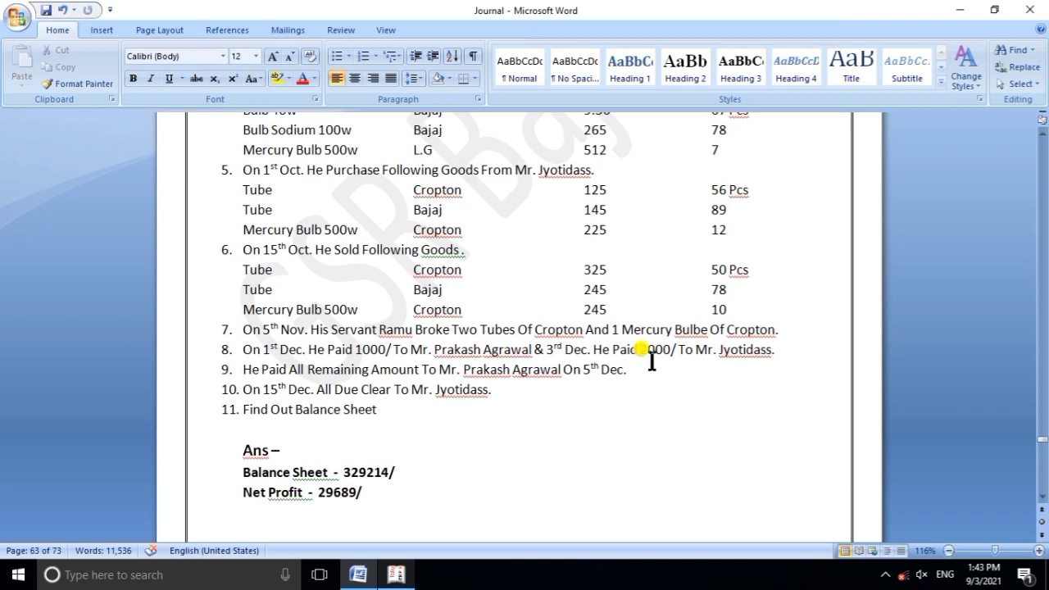
{"action": "left_click", "coordinate": [398, 572]}
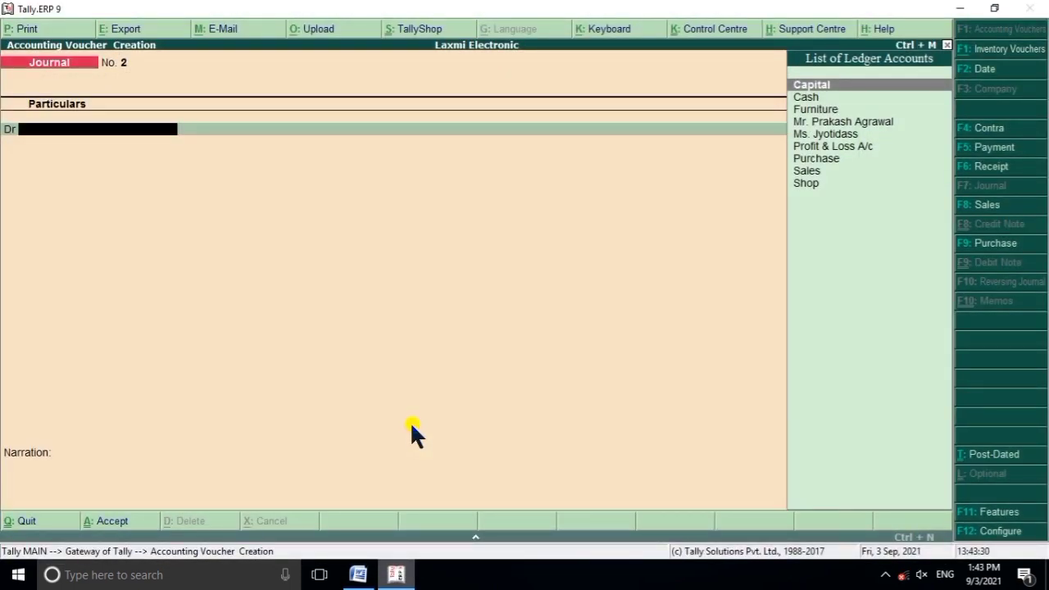
Start a Payment voucher and choose the supplier paid on 1 December as the debit ledger.
{"action": "key", "text": "F5"}
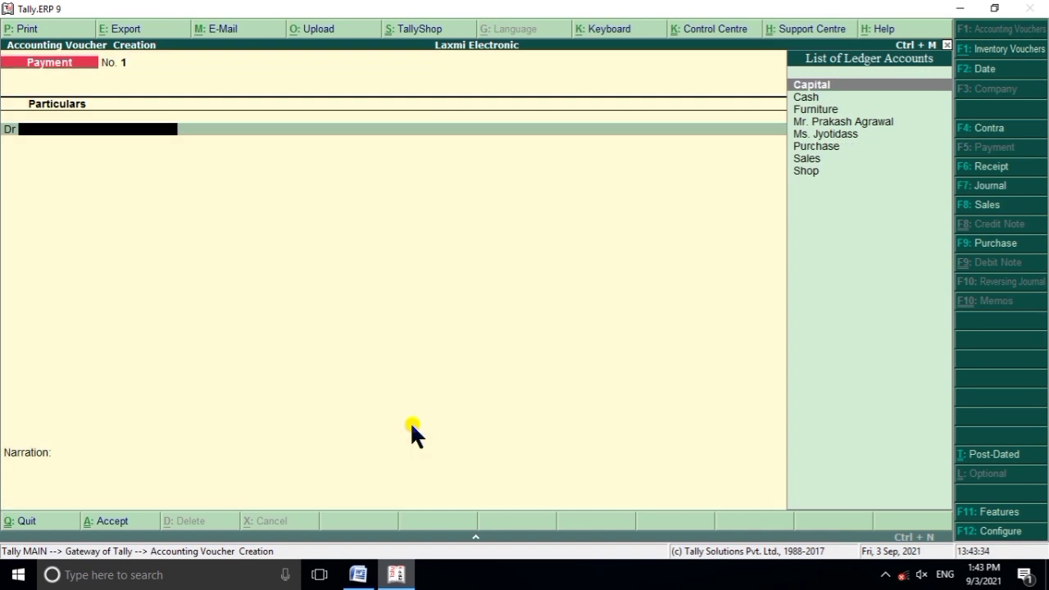
{"action": "key", "text": "Down"}
{"action": "key", "text": "Down"}
{"action": "key", "text": "Down"}
{"action": "key", "text": "Return"}
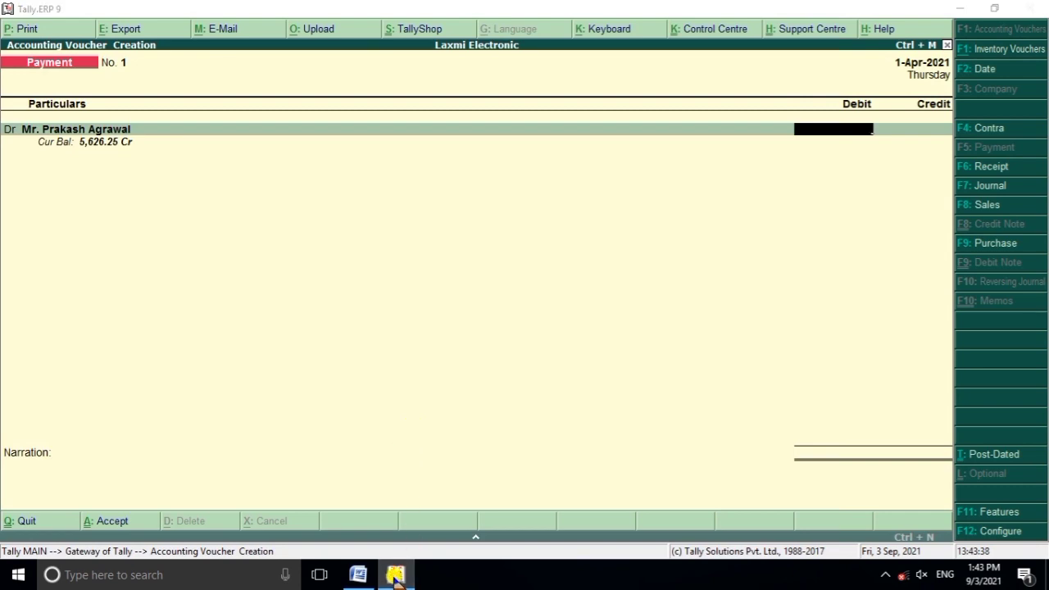
Check the 1 December payment in Word, then set that supplier's debit to 1,000 in Tally.
{"action": "left_click", "coordinate": [395, 574]}
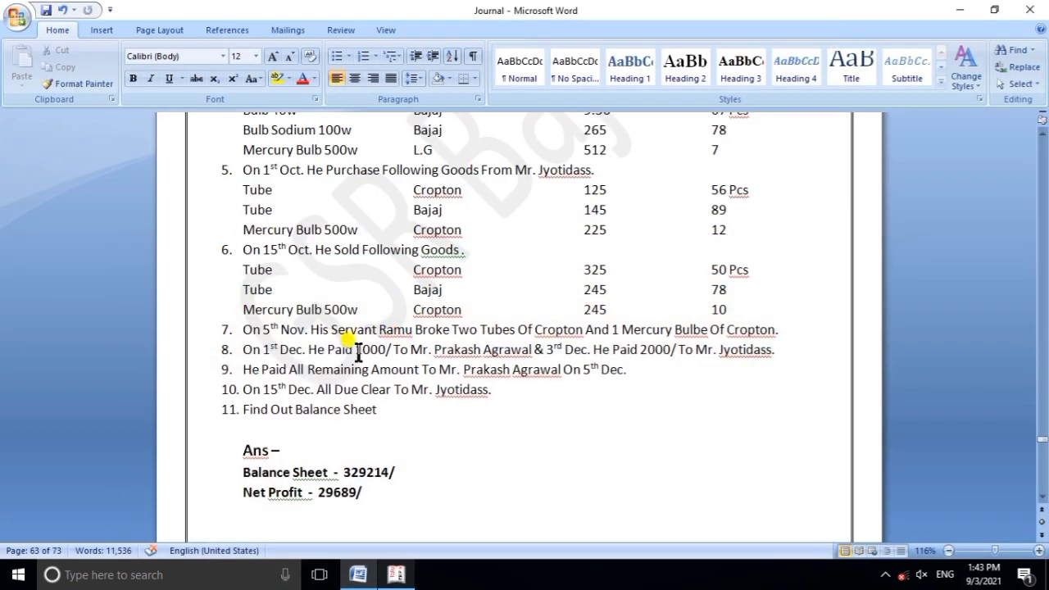
{"action": "left_click", "coordinate": [400, 573]}
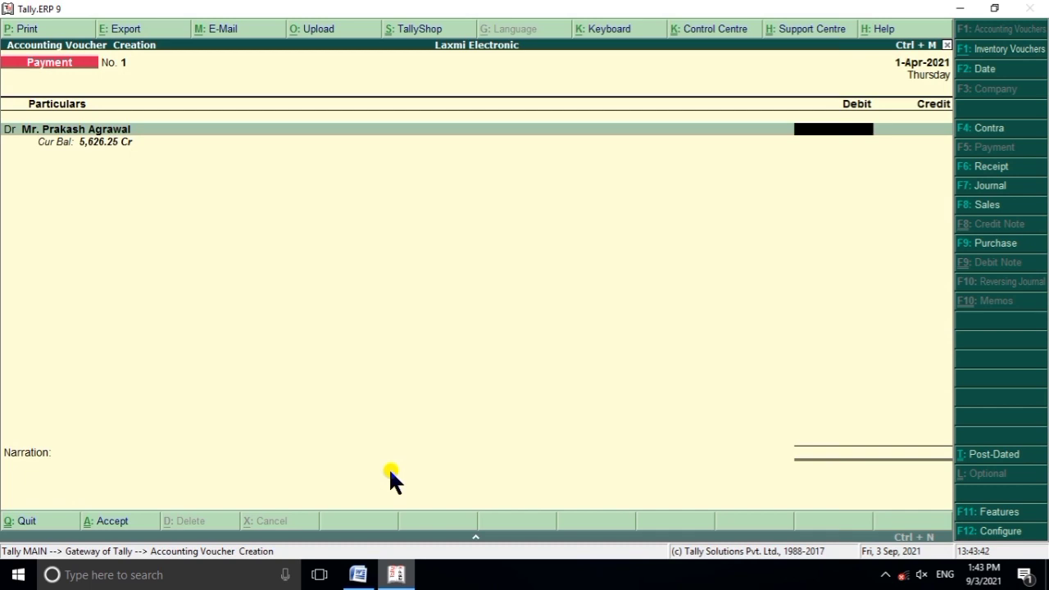
{"action": "type", "text": "1,"}
{"action": "type", "text": "000"}
{"action": "key", "text": "Return"}
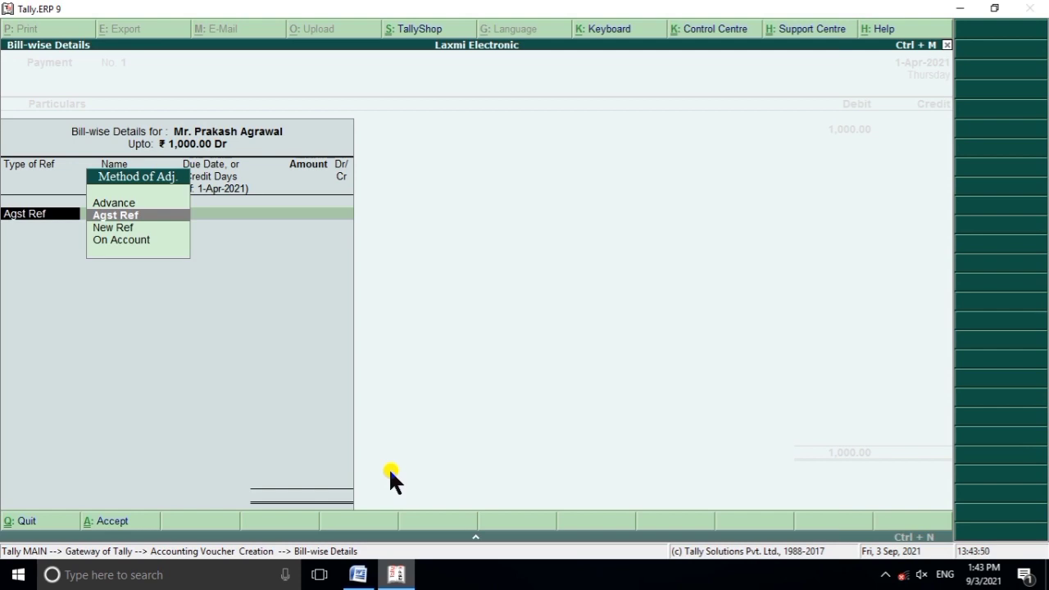
Allocate the supplier's 1,000 payment as On Account in the bill-wise details and accept it.
{"action": "key", "text": "Down"}
{"action": "key", "text": "Down"}
{"action": "key", "text": "Return"}
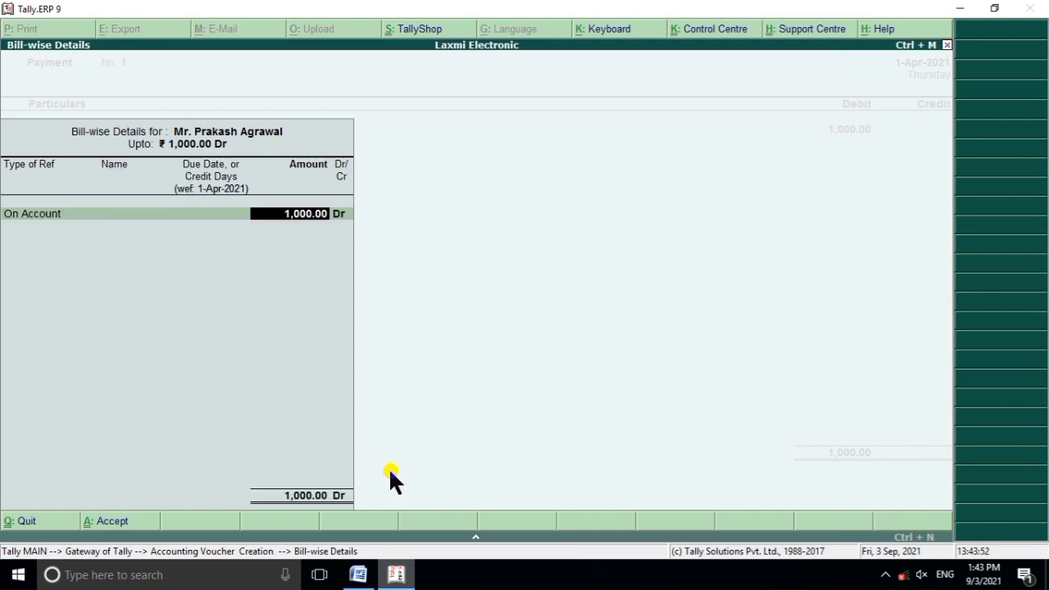
{"action": "key", "text": "Return"}
{"action": "key", "text": "Return"}
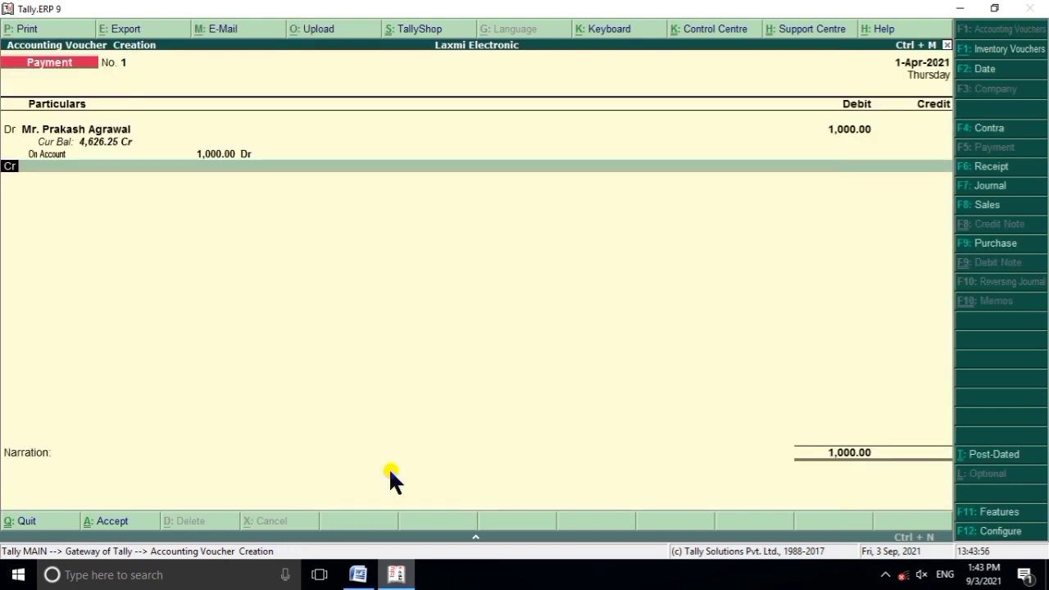
Add a second debit line to the voucher for the supplier paid on 3 December.
{"action": "type", "text": "d"}
{"action": "key", "text": "Return"}
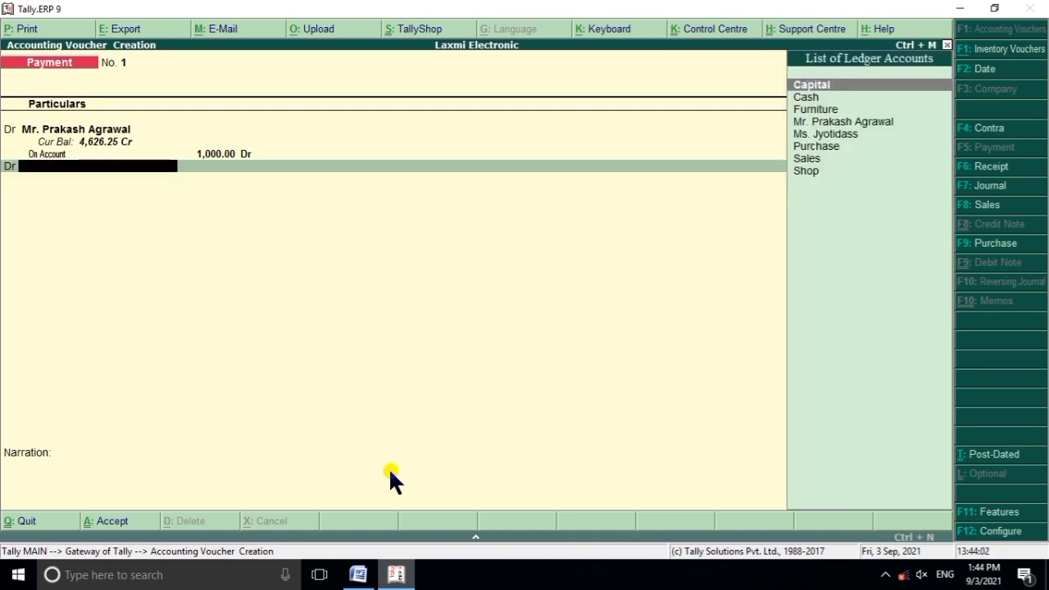
{"action": "key", "text": "Down"}
{"action": "key", "text": "Down"}
{"action": "key", "text": "Down"}
{"action": "key", "text": "Down"}
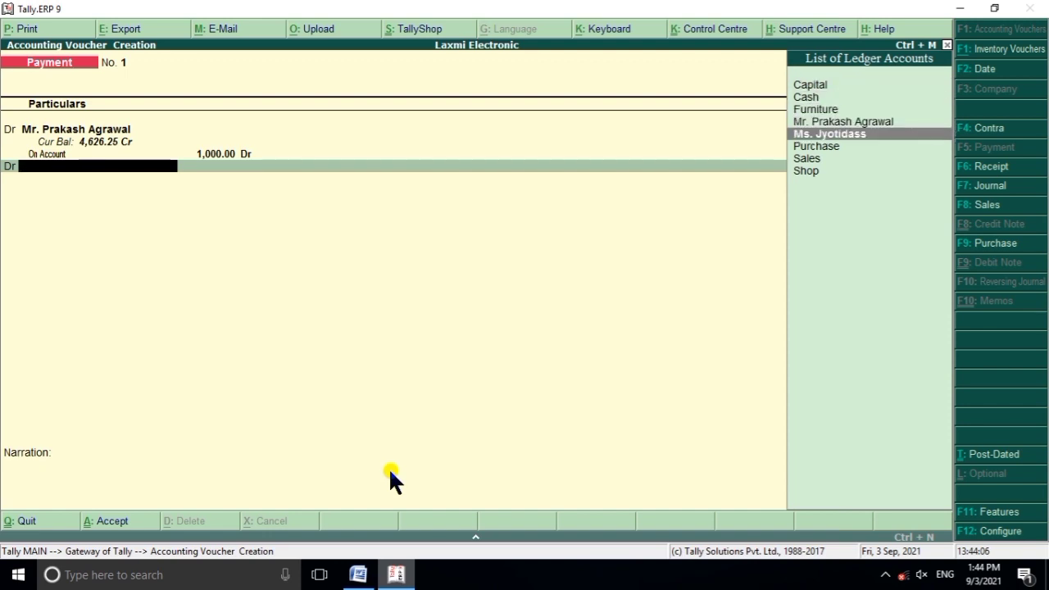
{"action": "key", "text": "Return"}
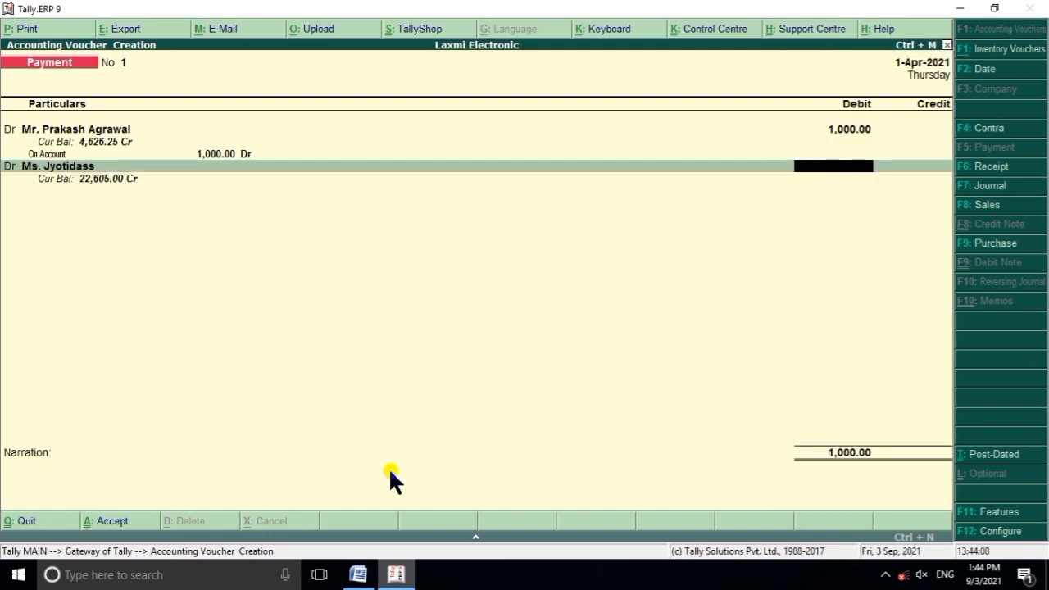
Set the second supplier's debit to 2,000 and allocate it as On Account.
{"action": "type", "text": "2,"}
{"action": "type", "text": "000"}
{"action": "key", "text": "Return"}
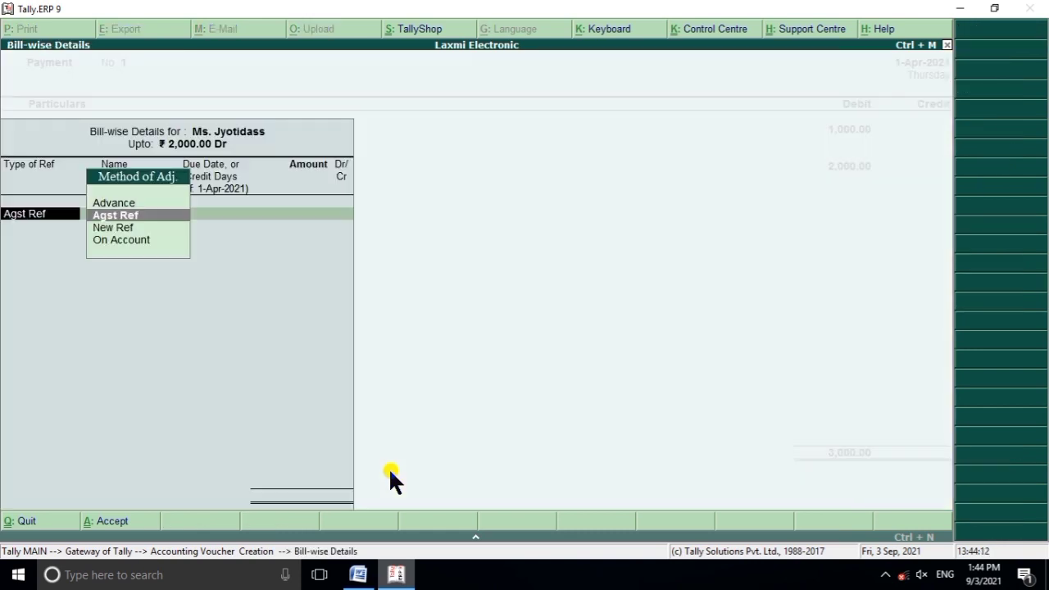
{"action": "key", "text": "Down"}
{"action": "key", "text": "Down"}
{"action": "key", "text": "Return"}
{"action": "key", "text": "Return"}
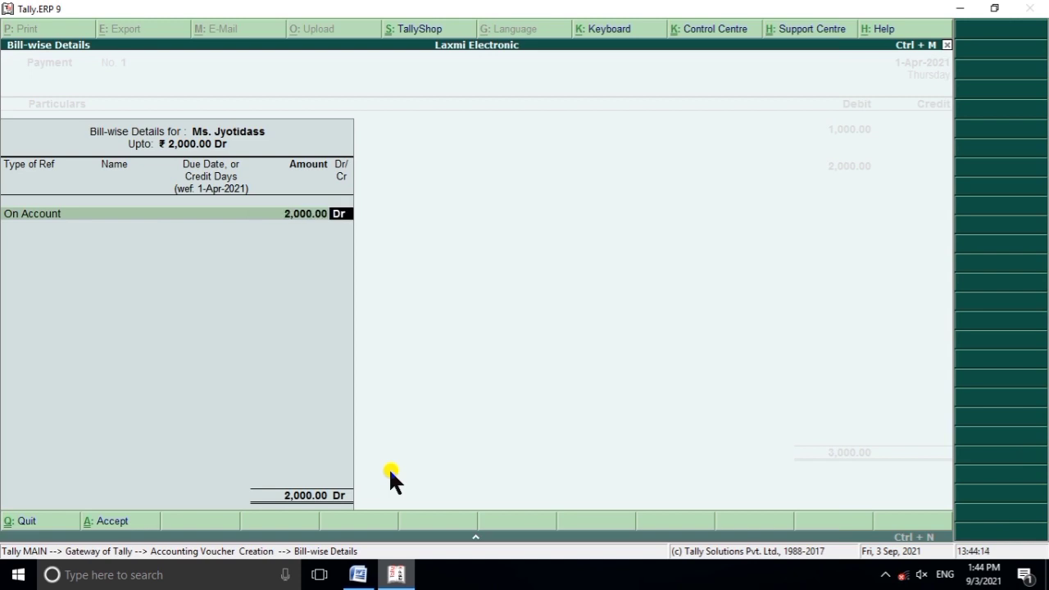
{"action": "key", "text": "Return"}
{"action": "key", "text": "Return"}
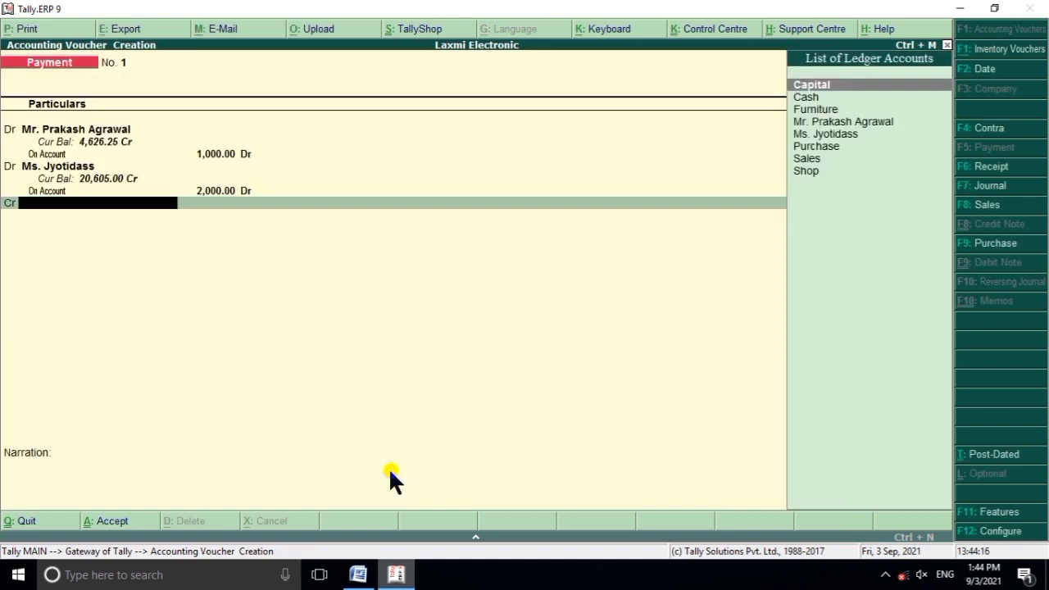
Credit Cash with 3,000 and save the payment voucher without a narration.
{"action": "key", "text": "Down"}
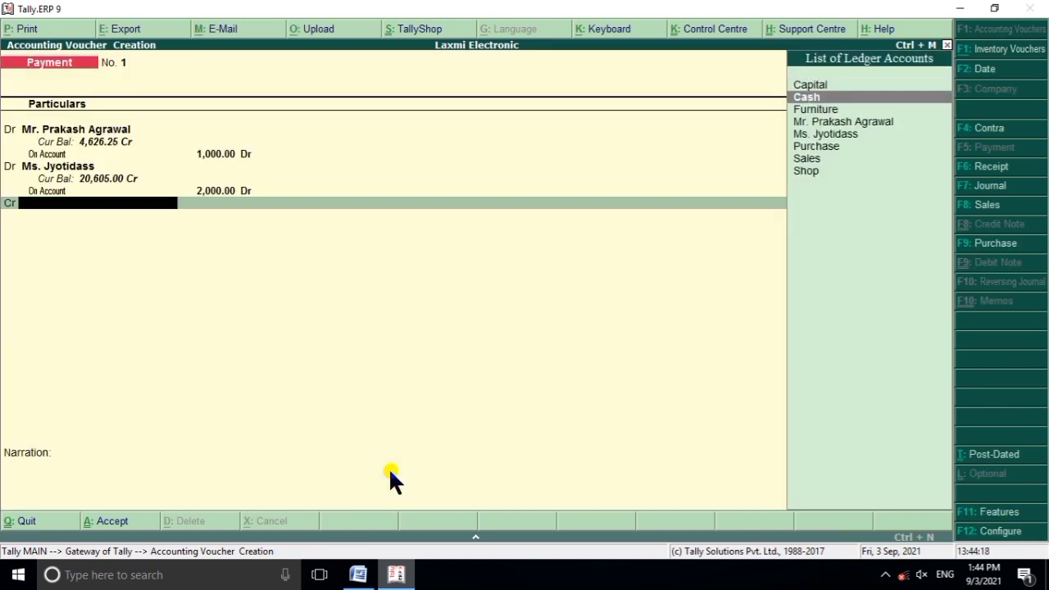
{"action": "key", "text": "Return"}
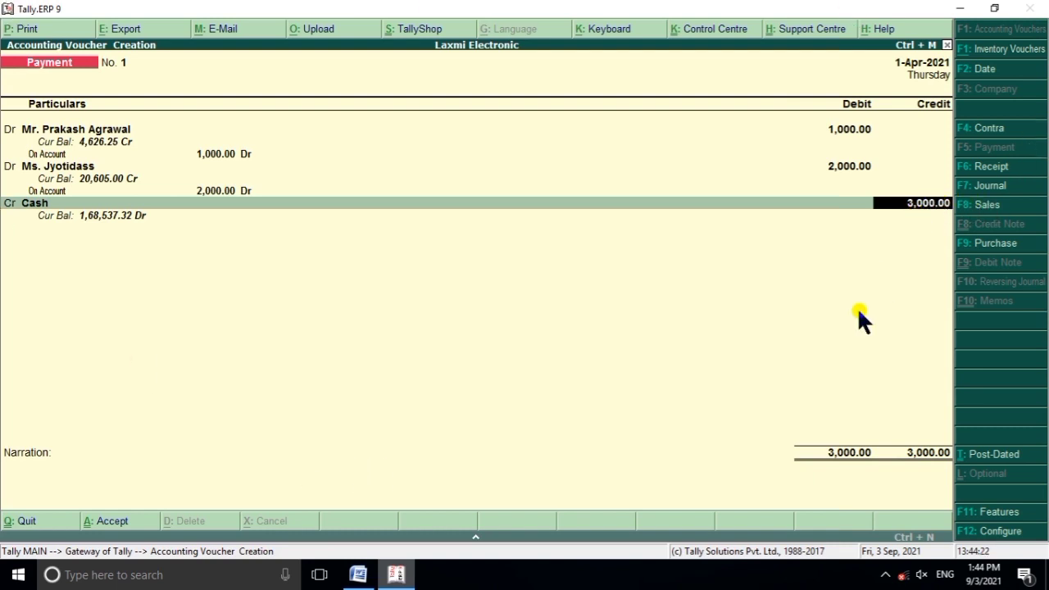
{"action": "key", "text": "Return"}
{"action": "key", "text": "Return"}
{"action": "key", "text": "Return"}
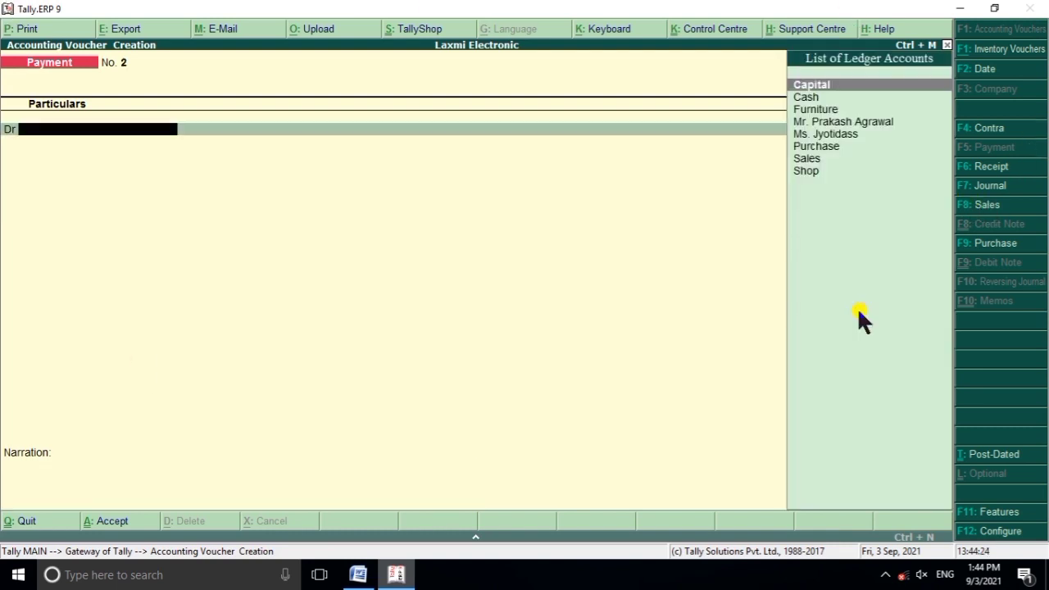
Check the 5 December settlement in Word, then debit that supplier 4,626.25 in the new Tally payment voucher.
{"action": "key", "text": "alt+Tab"}
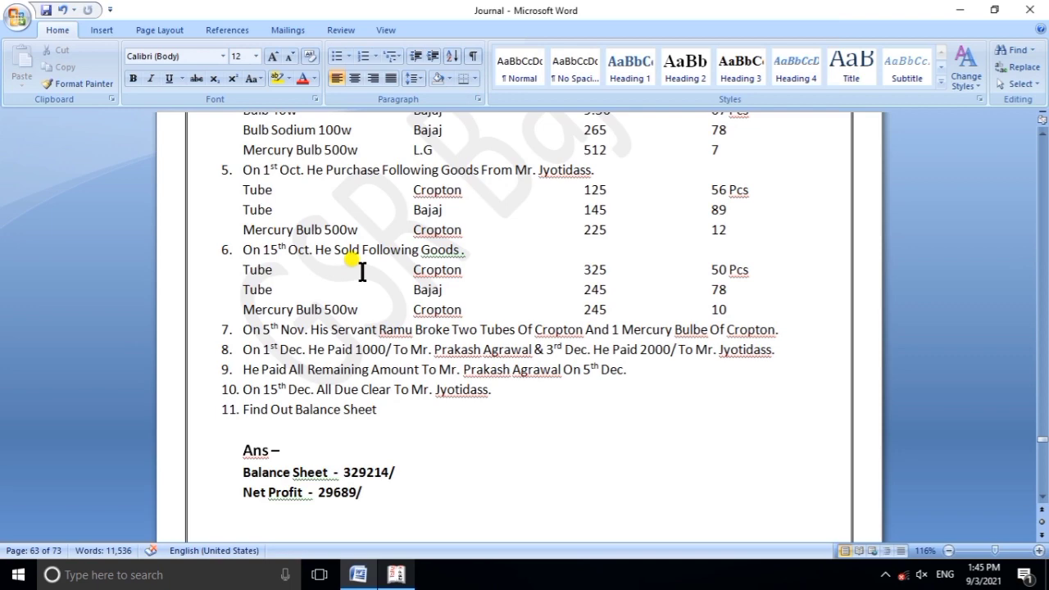
{"action": "left_click", "coordinate": [395, 575]}
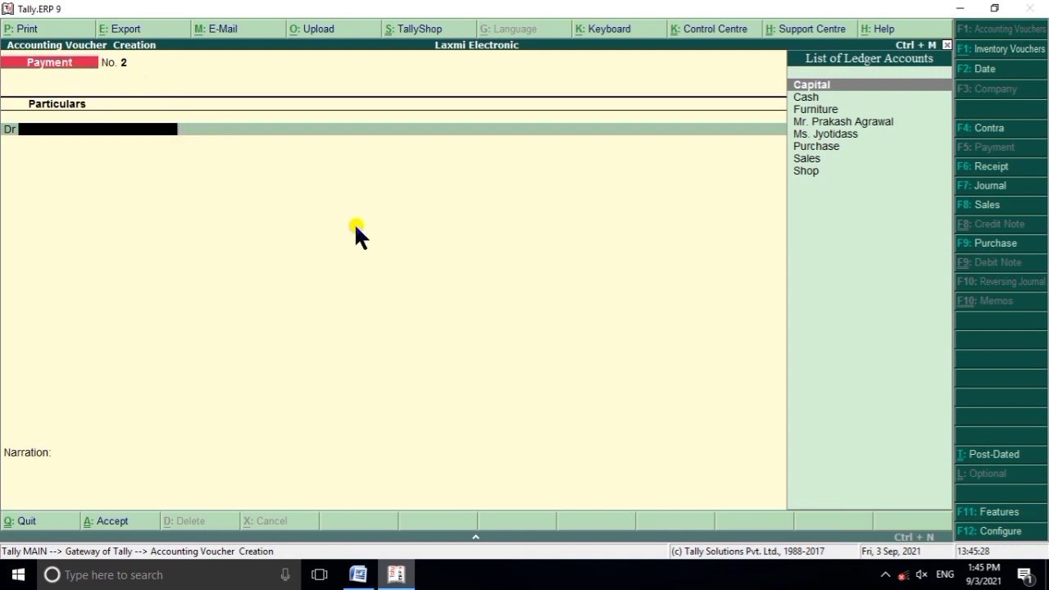
{"action": "type", "text": "M"}
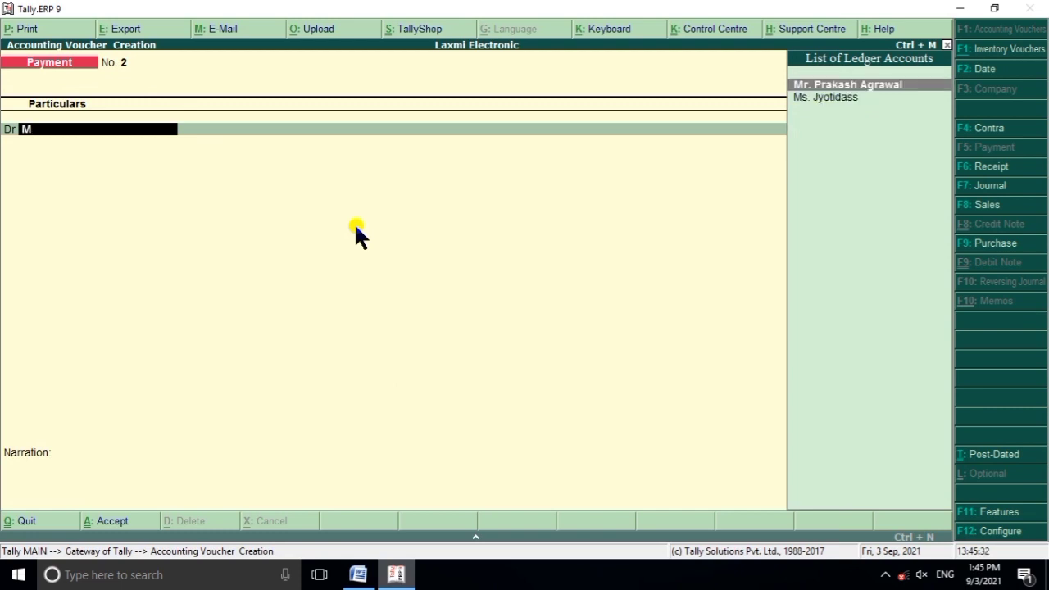
{"action": "key", "text": "Return"}
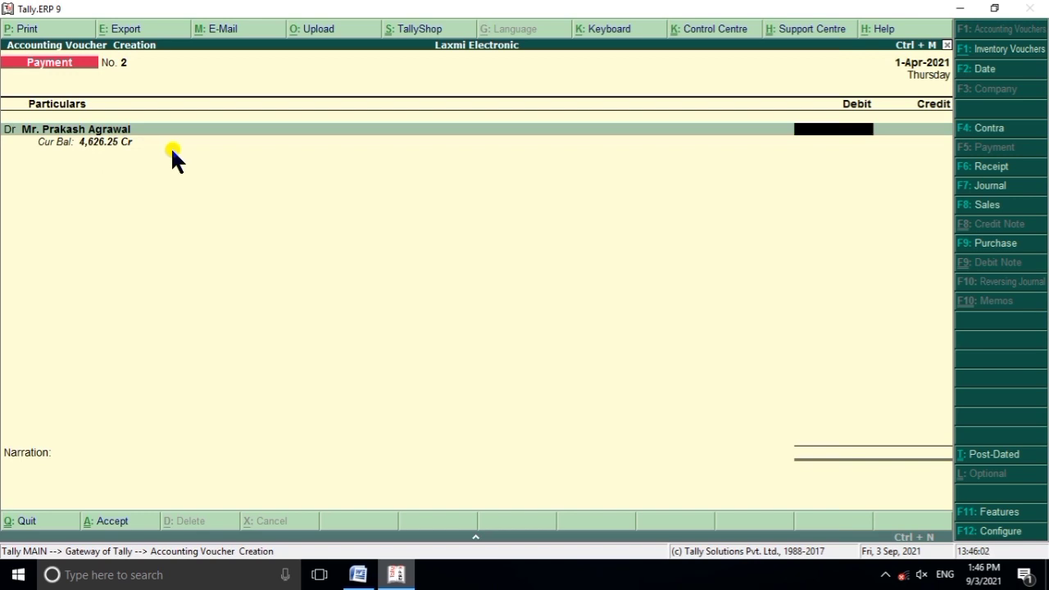
{"action": "type", "text": "4626.25"}
{"action": "key", "text": "Return"}
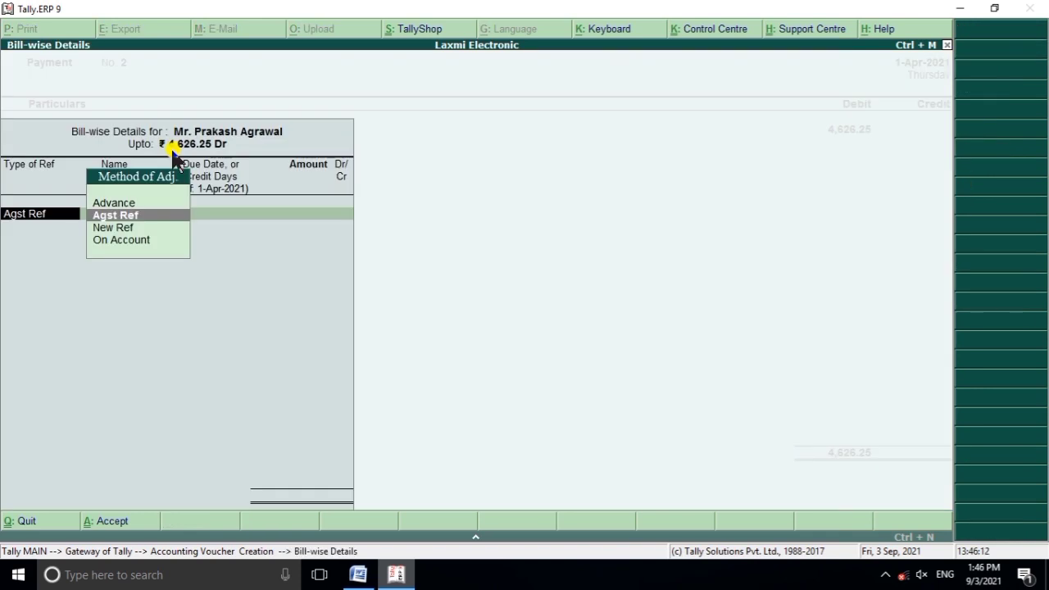
Allocate the supplier's 4,626.25 as On Account and credit Cash with the same amount.
{"action": "key", "text": "Down"}
{"action": "key", "text": "Down"}
{"action": "key", "text": "Return"}
{"action": "key", "text": "Return"}
{"action": "key", "text": "Return"}
{"action": "key", "text": "Return"}
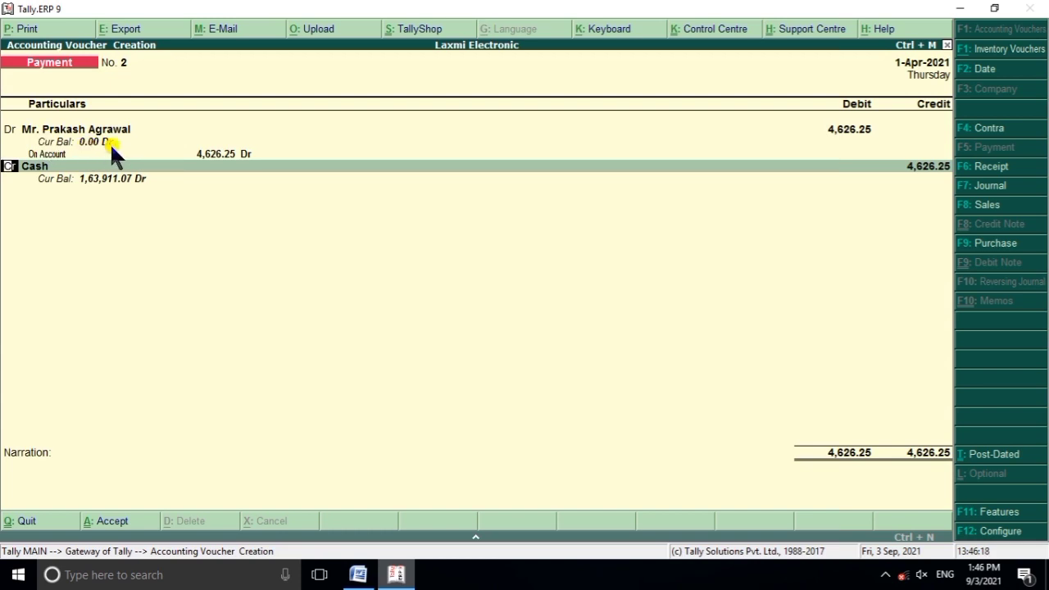
Accept the Cash credit line and save the 5 December payment voucher without a narration.
{"action": "key", "text": "Return"}
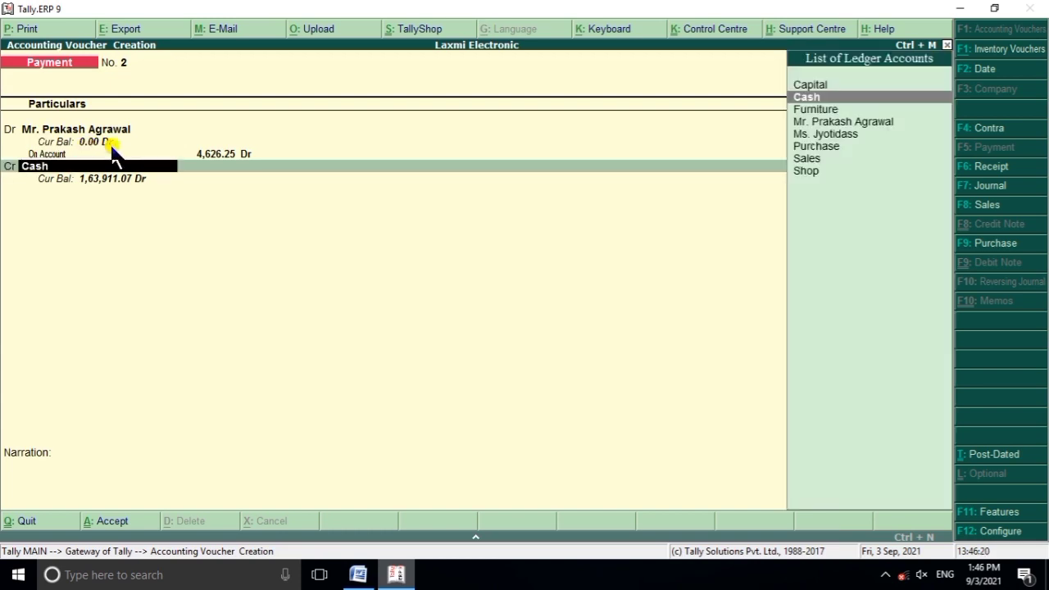
{"action": "key", "text": "Return"}
{"action": "key", "text": "Return"}
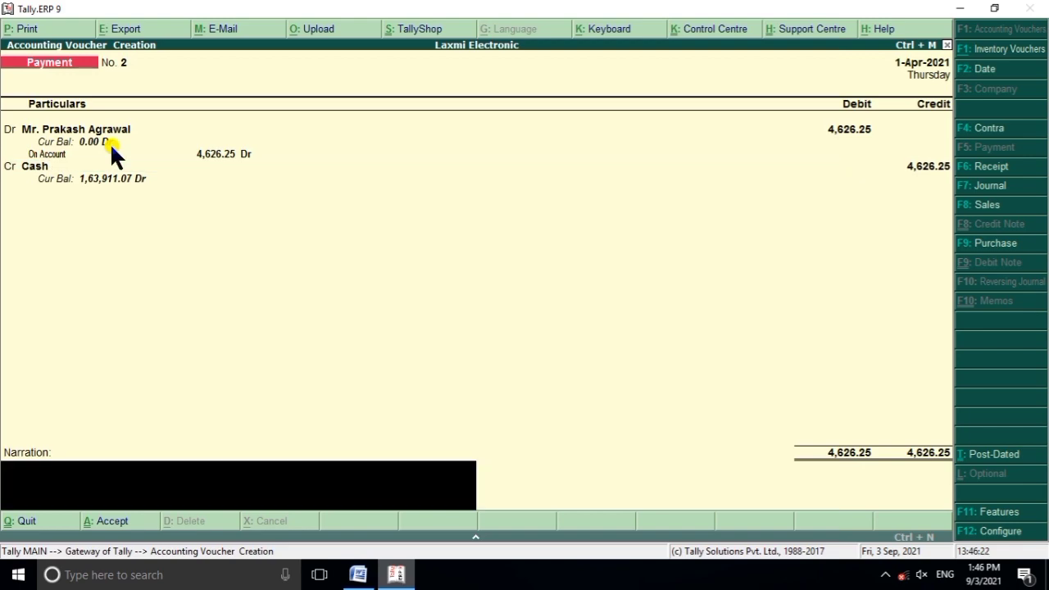
{"action": "key", "text": "Return"}
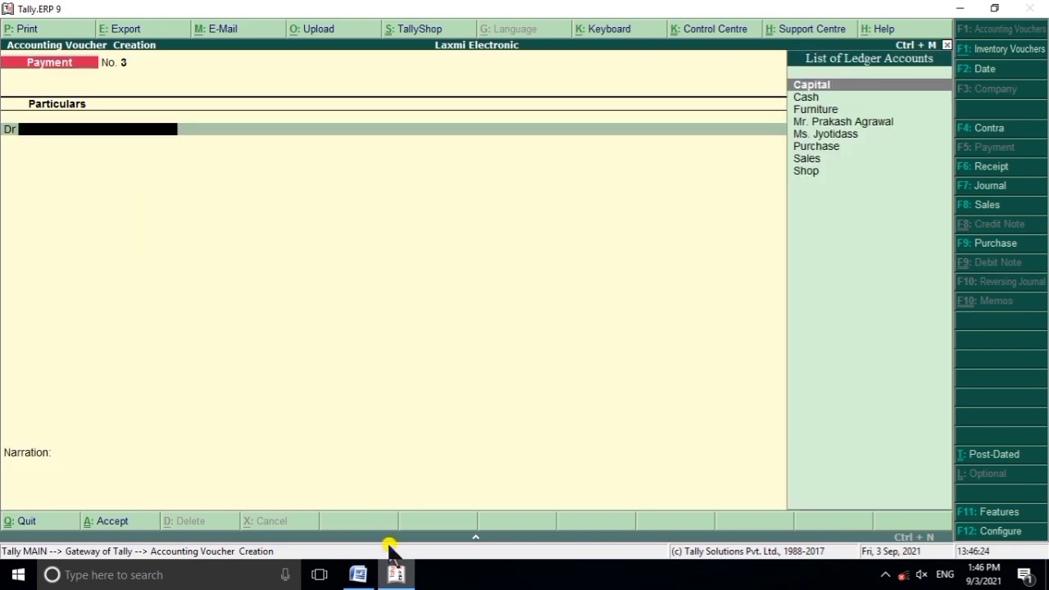
Check the 15 December settlement in Word, then choose that supplier as the debit ledger in the new Tally payment voucher.
{"action": "left_click", "coordinate": [358, 575]}
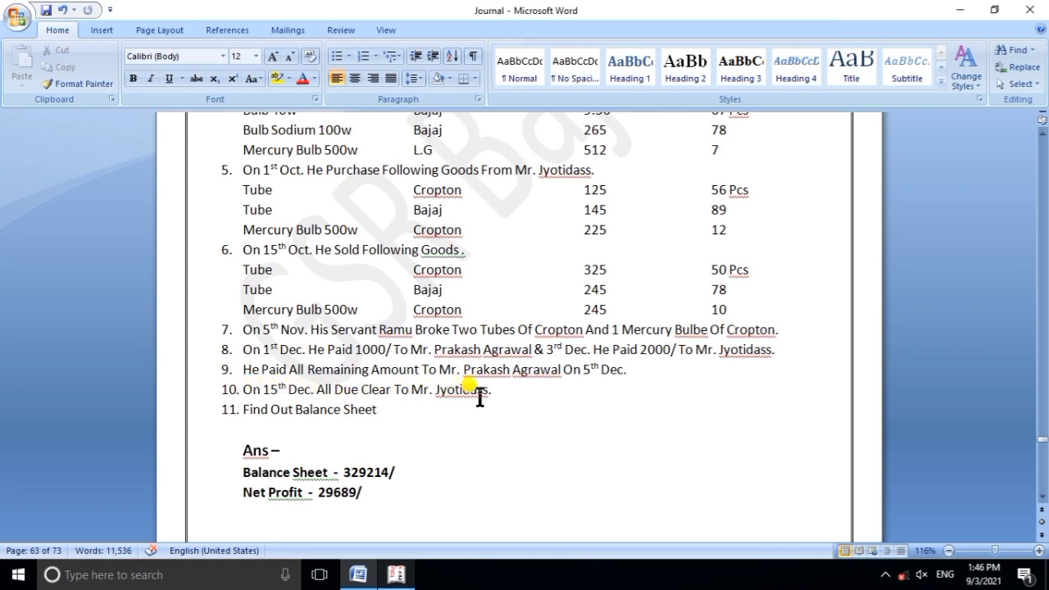
{"action": "left_click", "coordinate": [395, 576]}
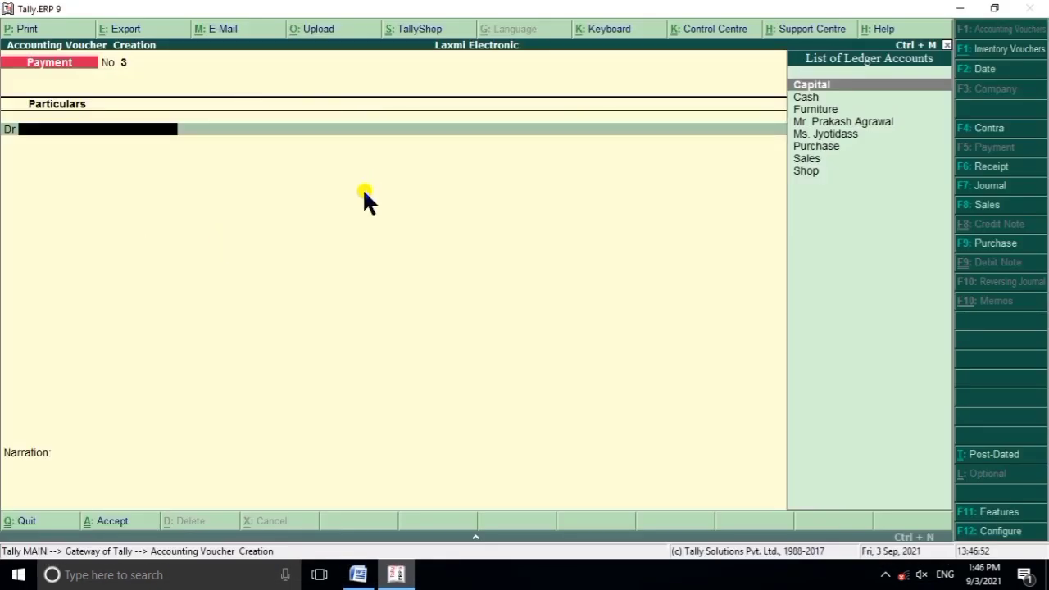
{"action": "type", "text": "M"}
{"action": "key", "text": "Down"}
{"action": "key", "text": "Down"}
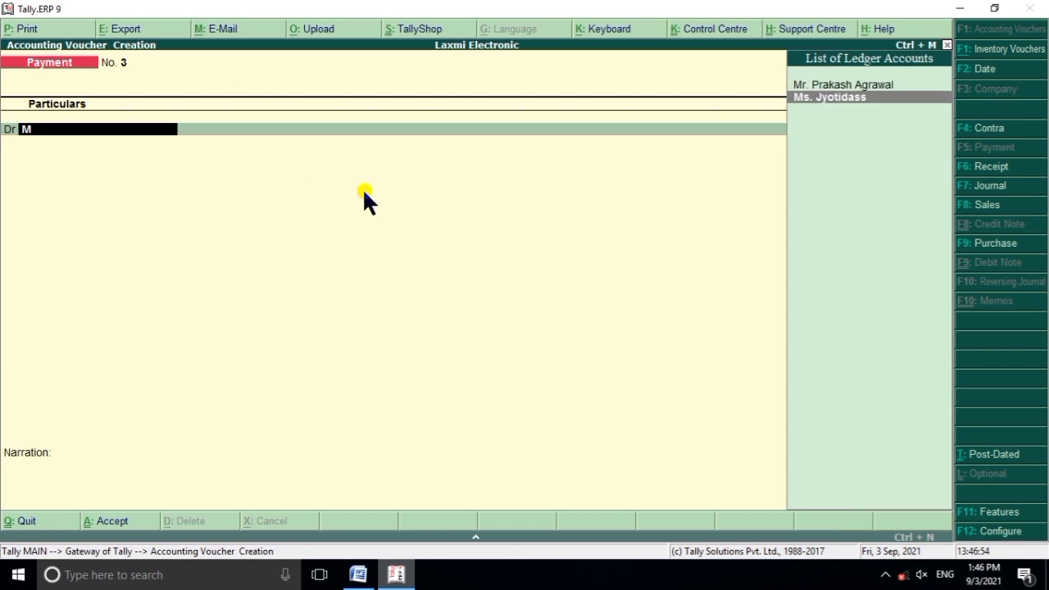
{"action": "key", "text": "Return"}
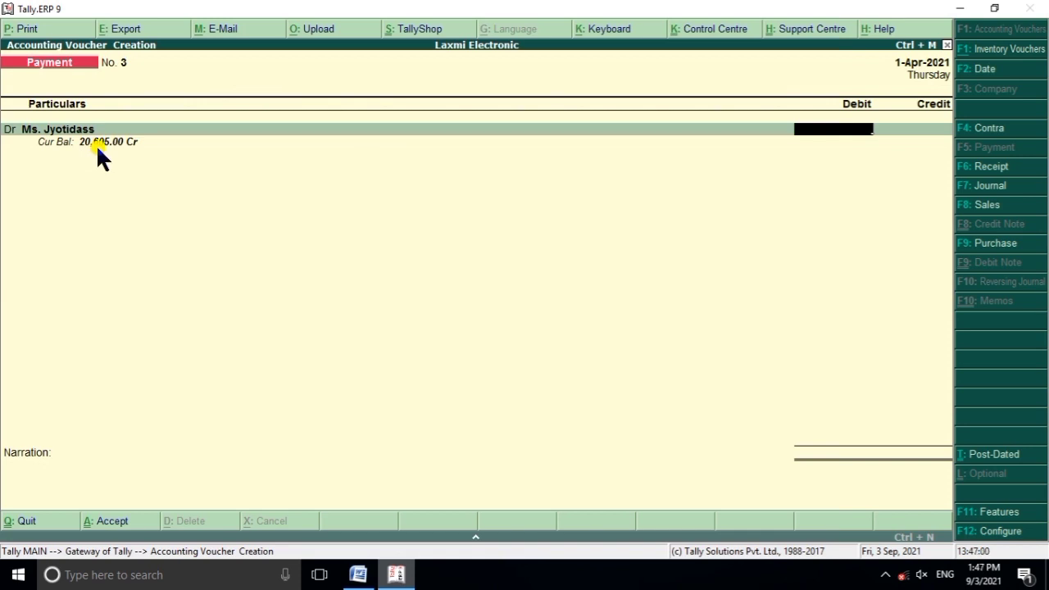
Set the supplier's debit to 20,605 and allocate it as On Account.
{"action": "type", "text": "20605"}
{"action": "key", "text": "Return"}
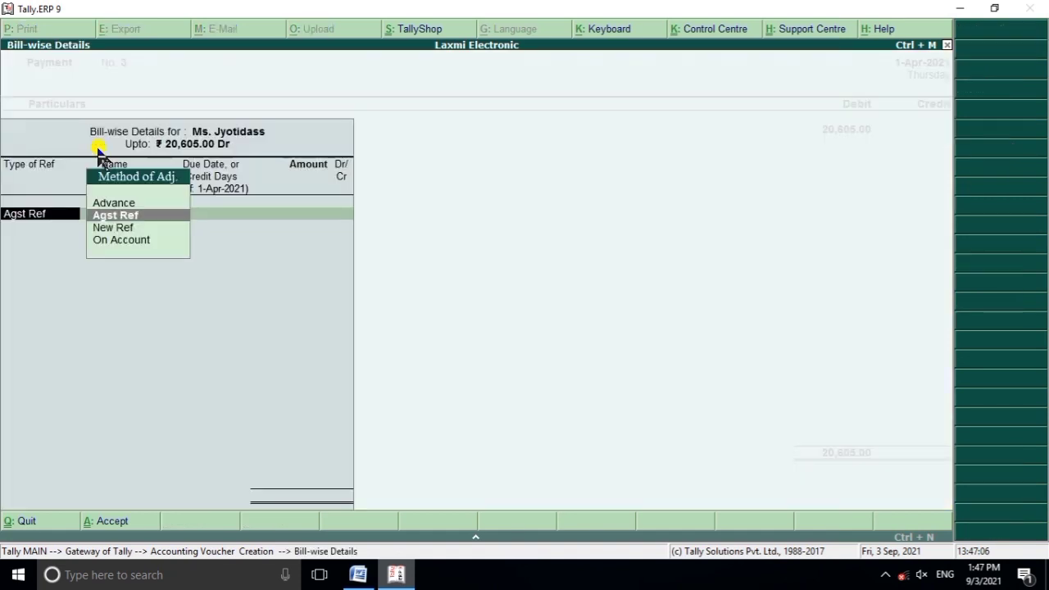
{"action": "key", "text": "Down"}
{"action": "key", "text": "Down"}
{"action": "key", "text": "Return"}
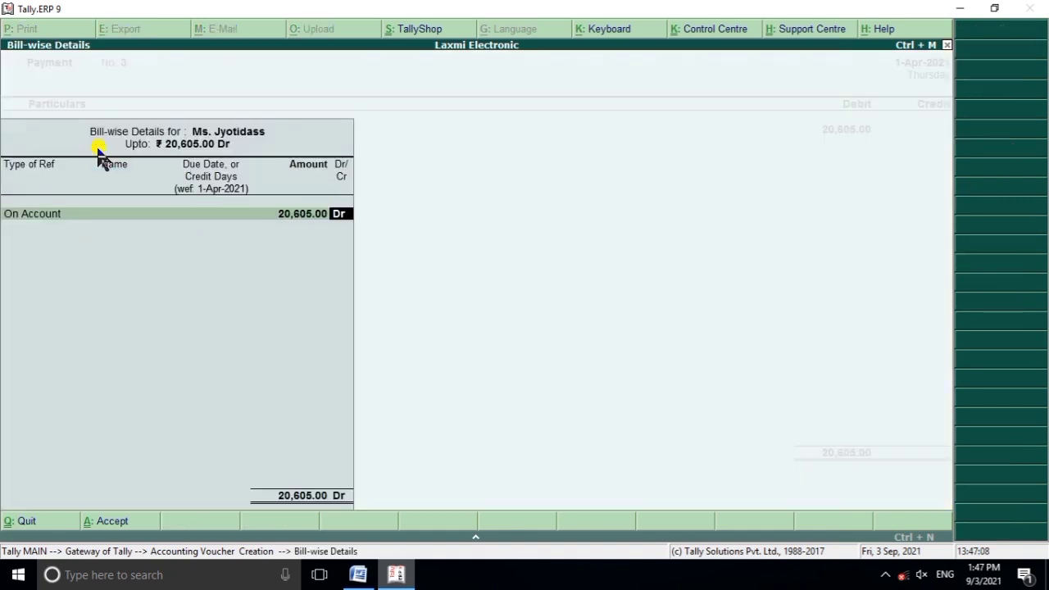
{"action": "key", "text": "Return"}
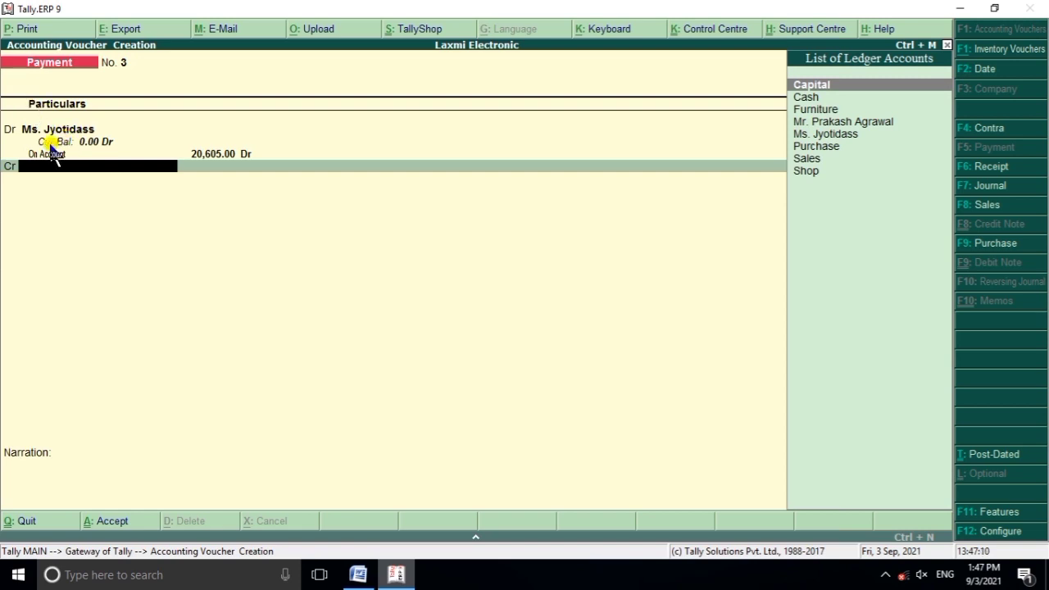
Credit Cash with 20,605 and save the 15 December payment voucher without a narration.
{"action": "key", "text": "Down"}
{"action": "key", "text": "Return"}
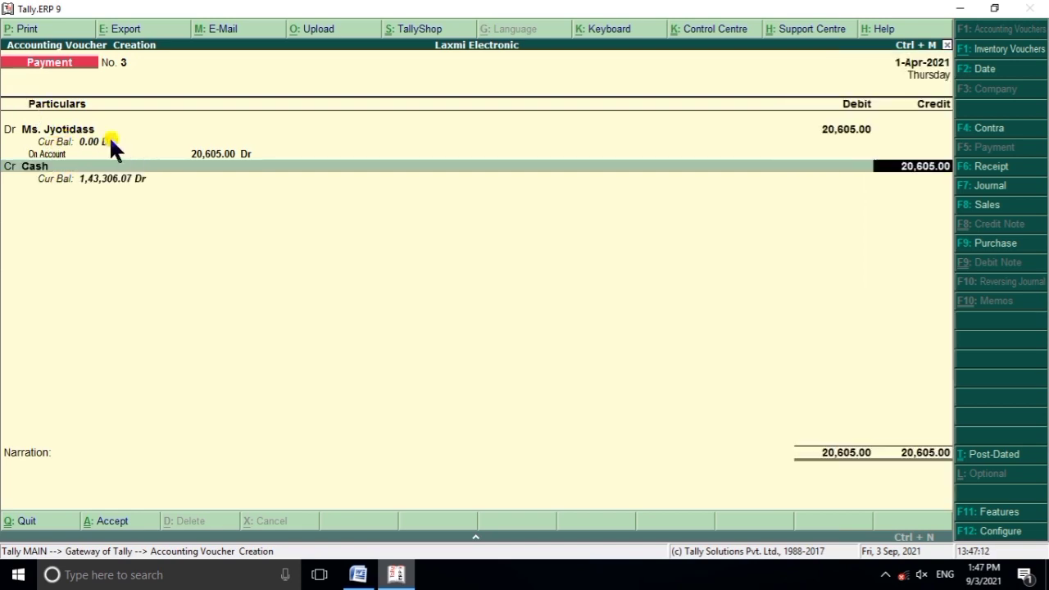
{"action": "key", "text": "Return"}
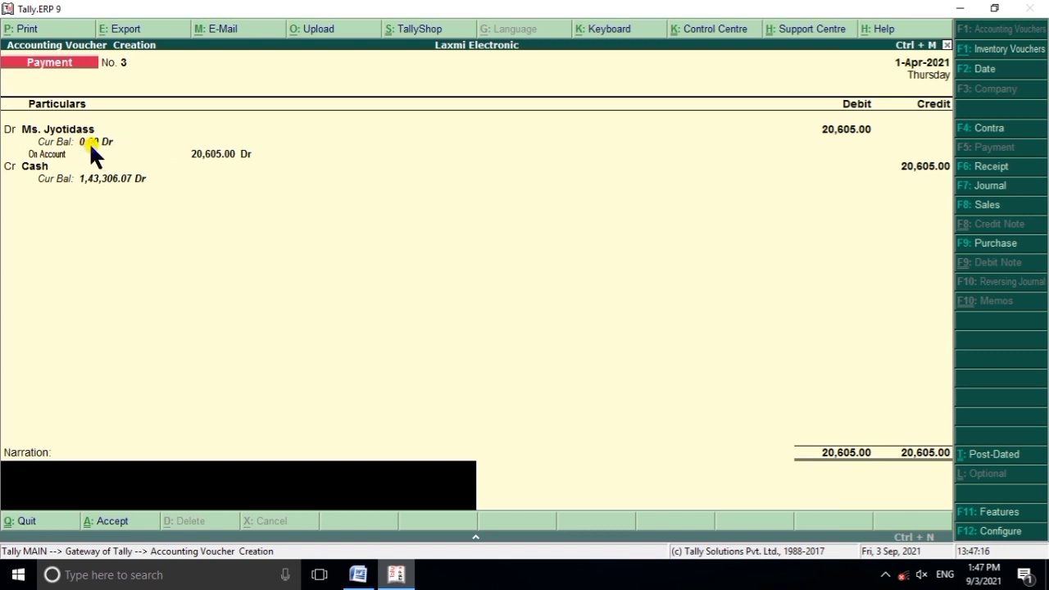
{"action": "key", "text": "Return"}
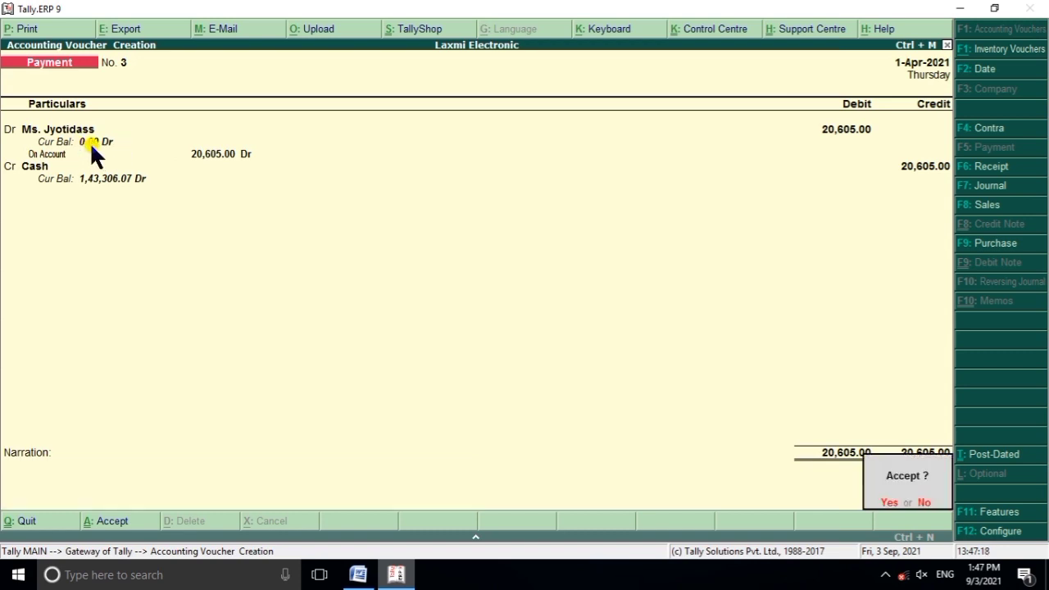
{"action": "key", "text": "Return"}
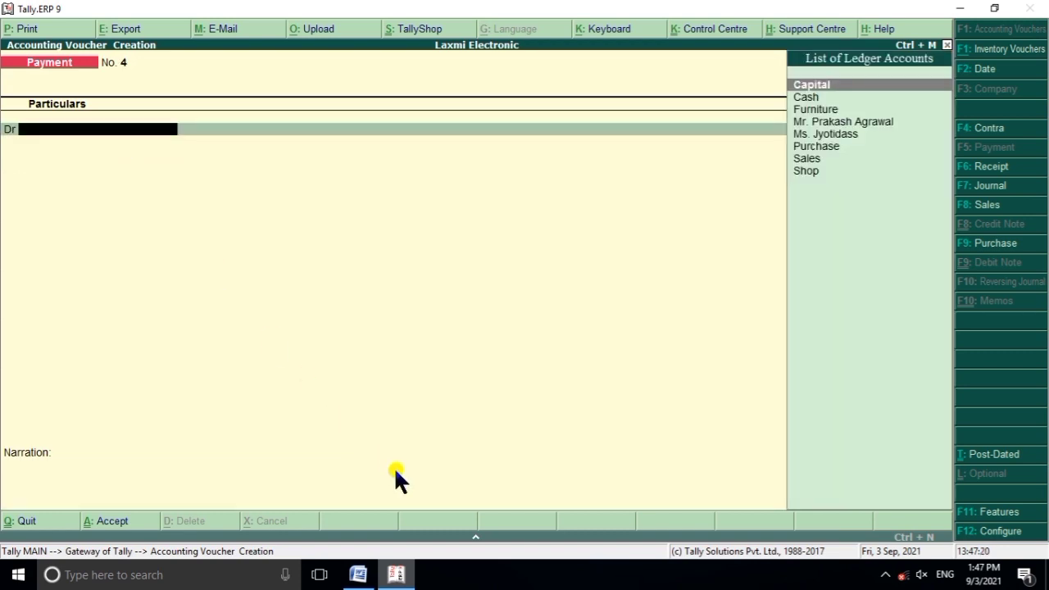
Review the last exercise items and the expected balance sheet and net profit answers in Word, returning to Tally.
{"action": "left_click", "coordinate": [398, 574]}
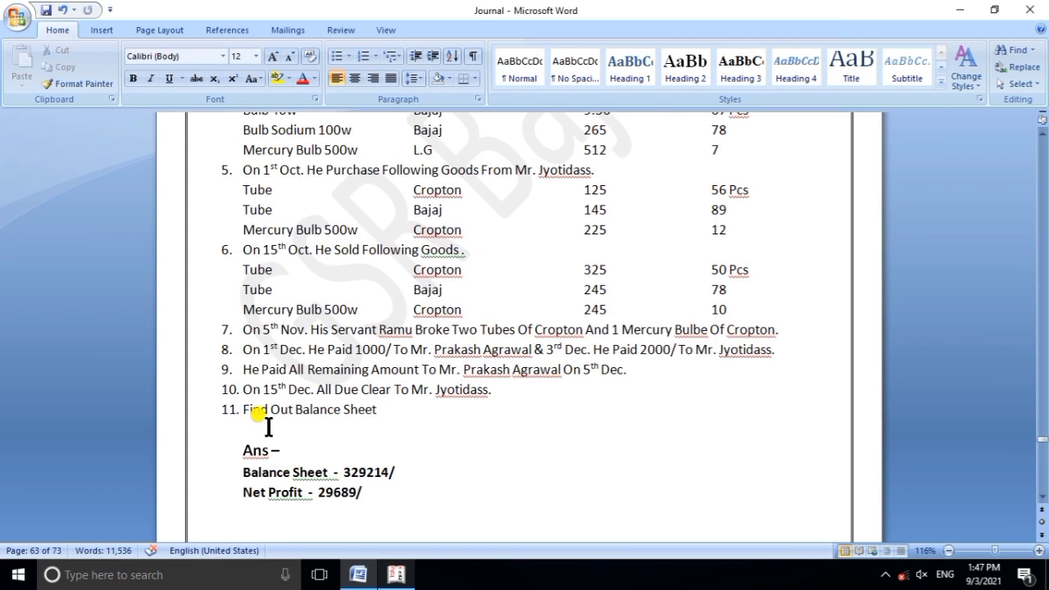
{"action": "scroll", "coordinate": [361, 383], "scroll_direction": "down", "scroll_amount": 2}
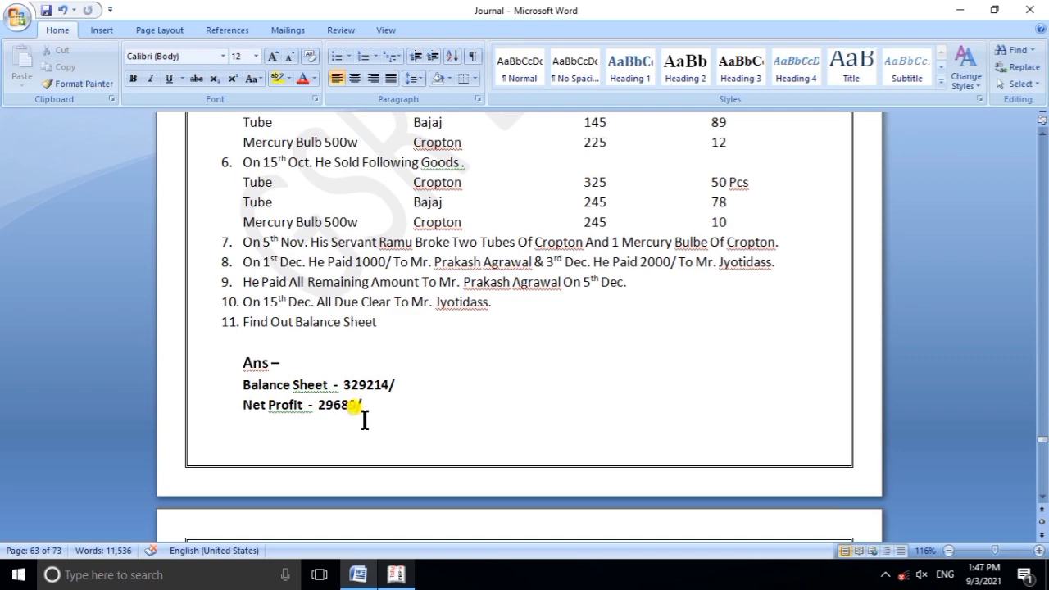
{"action": "left_click", "coordinate": [396, 574]}
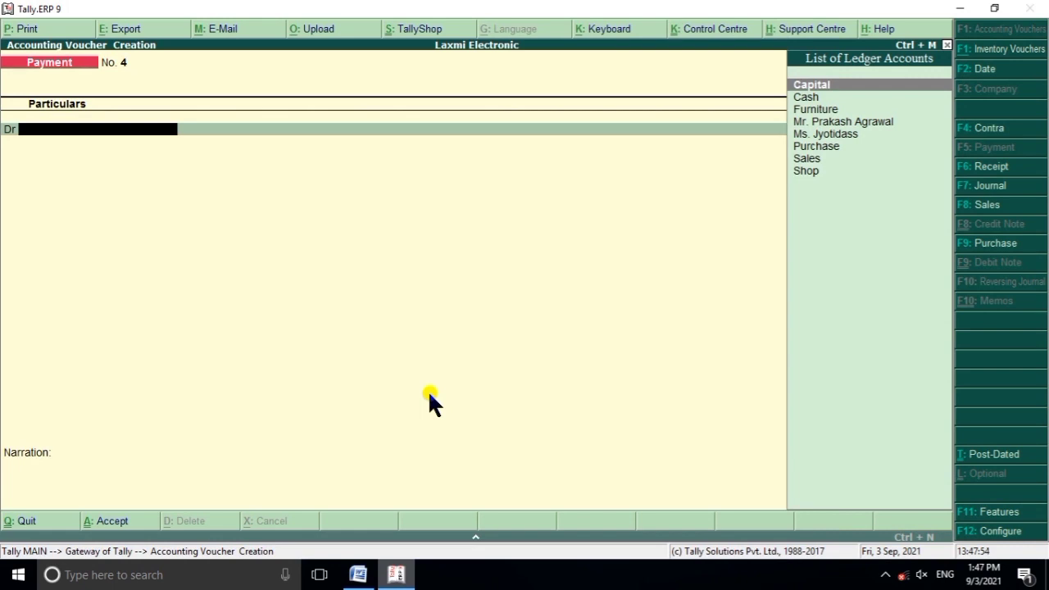
Leave voucher entry, open Laxmi Electronic's Balance Sheet and compare its total with the answer in Word.
{"action": "key", "text": "Escape"}
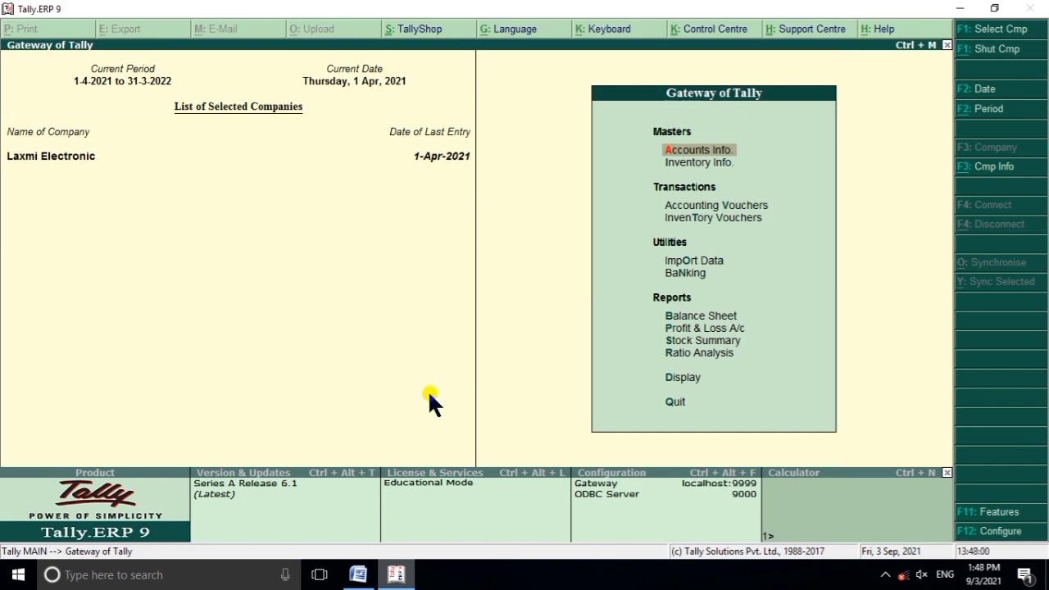
{"action": "key", "text": "Down"}
{"action": "key", "text": "Down"}
{"action": "key", "text": "Down"}
{"action": "key", "text": "Down"}
{"action": "key", "text": "Down"}
{"action": "key", "text": "Down"}
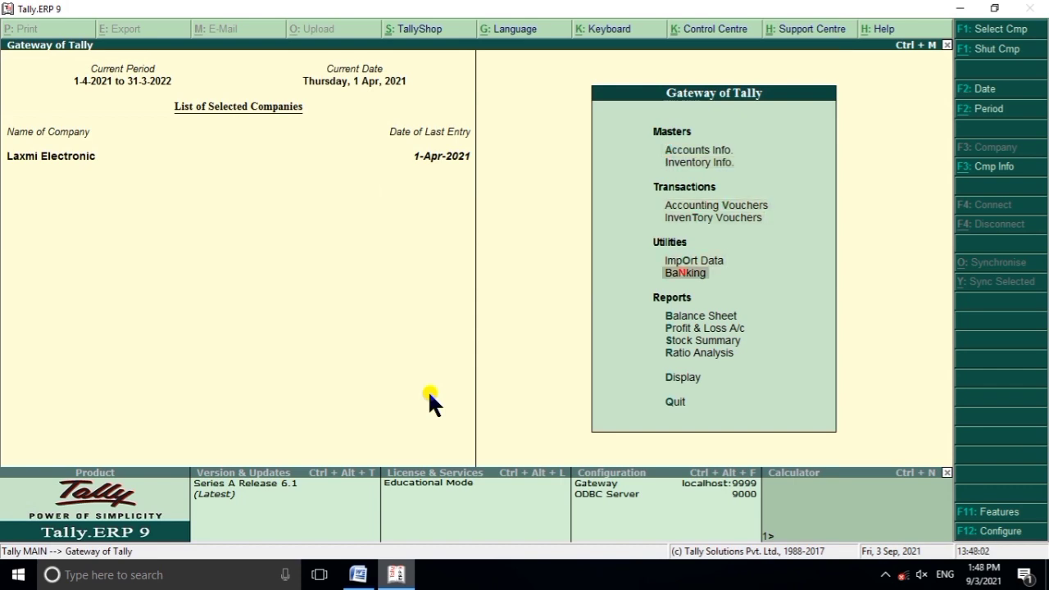
{"action": "key", "text": "Return"}
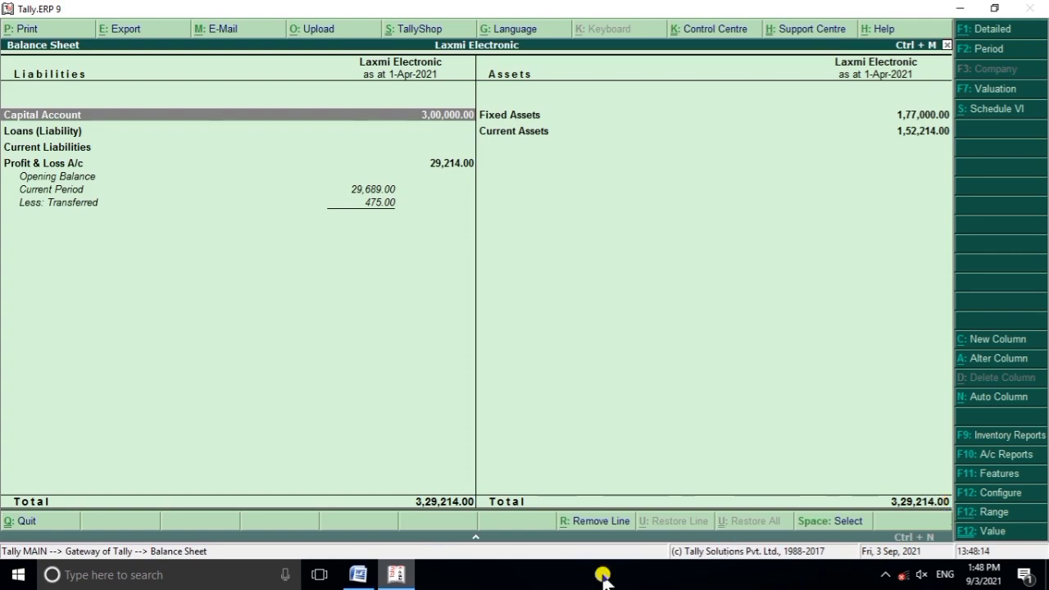
{"action": "left_click", "coordinate": [396, 575]}
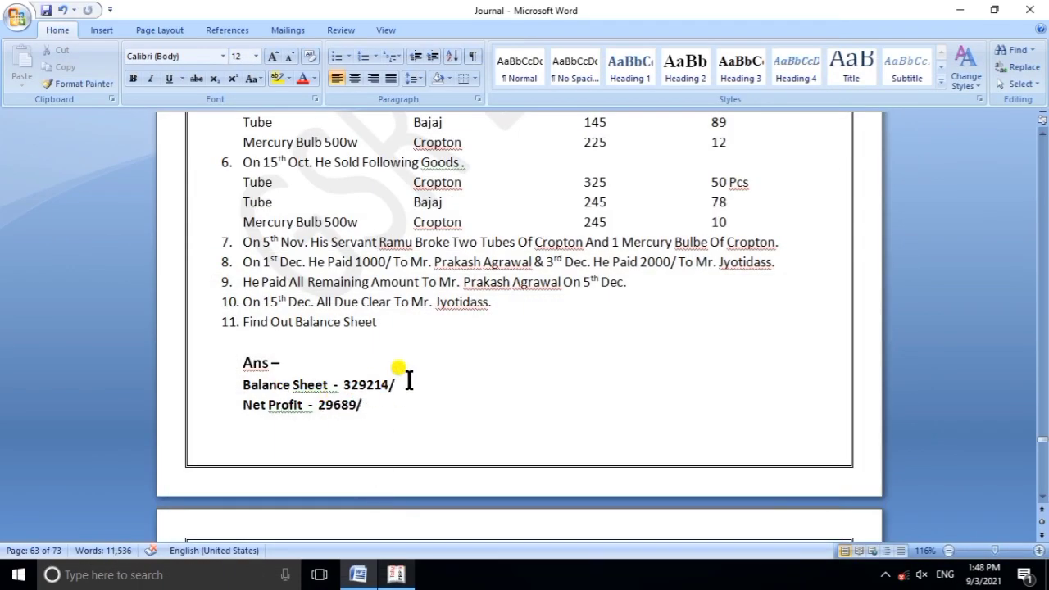
{"action": "left_click", "coordinate": [396, 575]}
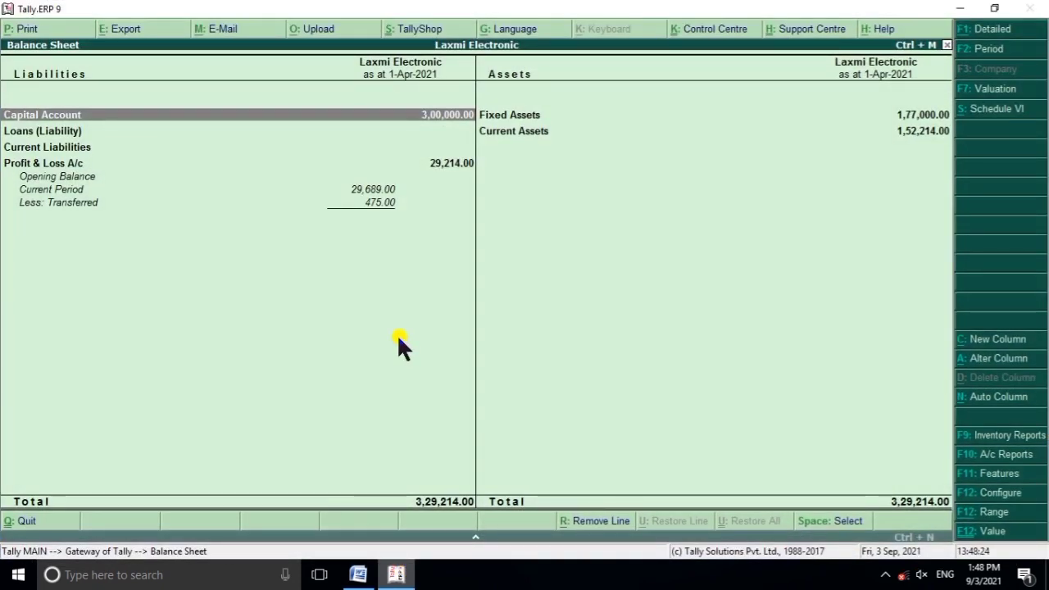
Drill into the Profit & Loss A/c from the Balance Sheet and compare the nett profit with Word's answer.
{"action": "key", "text": "Down"}
{"action": "key", "text": "Down"}
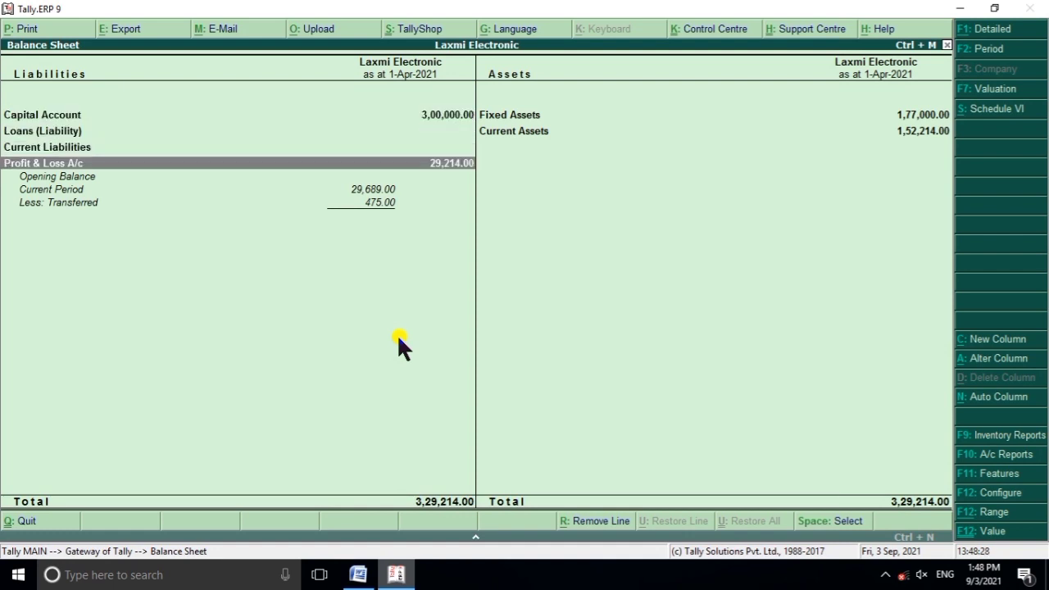
{"action": "key", "text": "Return"}
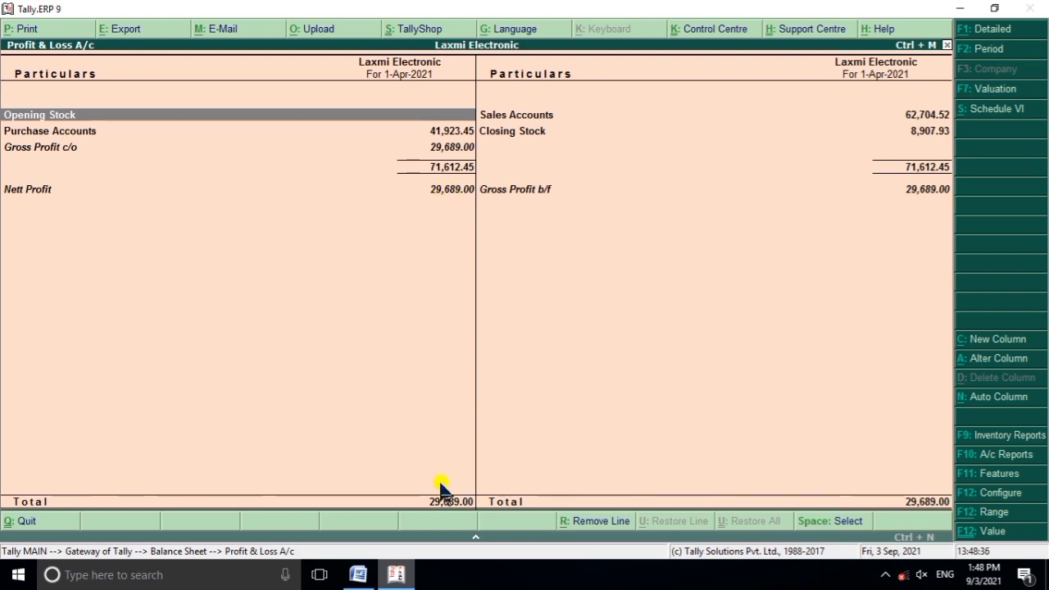
{"action": "left_click", "coordinate": [398, 574]}
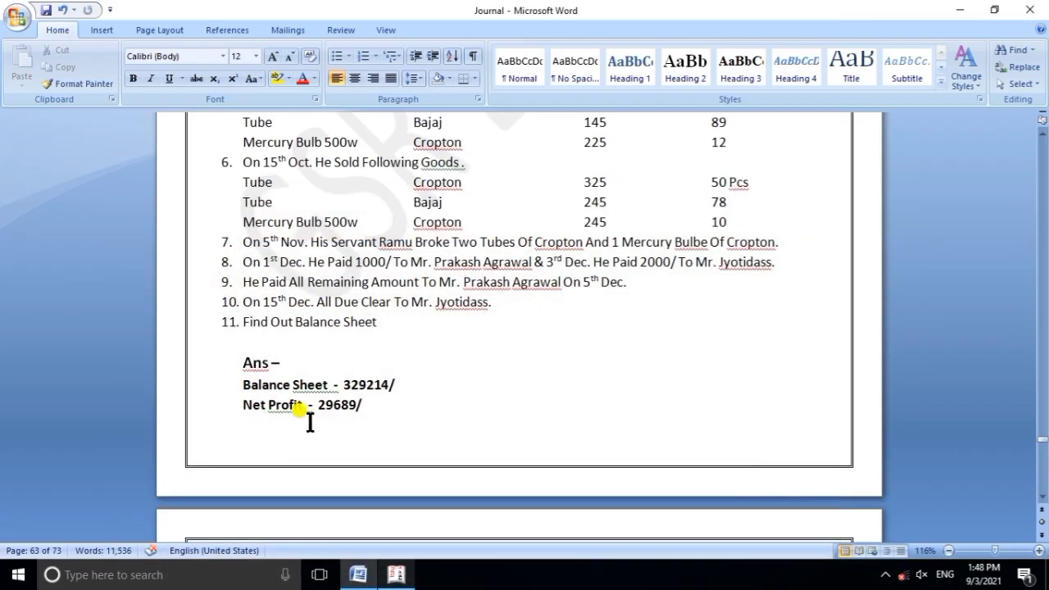
{"action": "left_click", "coordinate": [397, 574]}
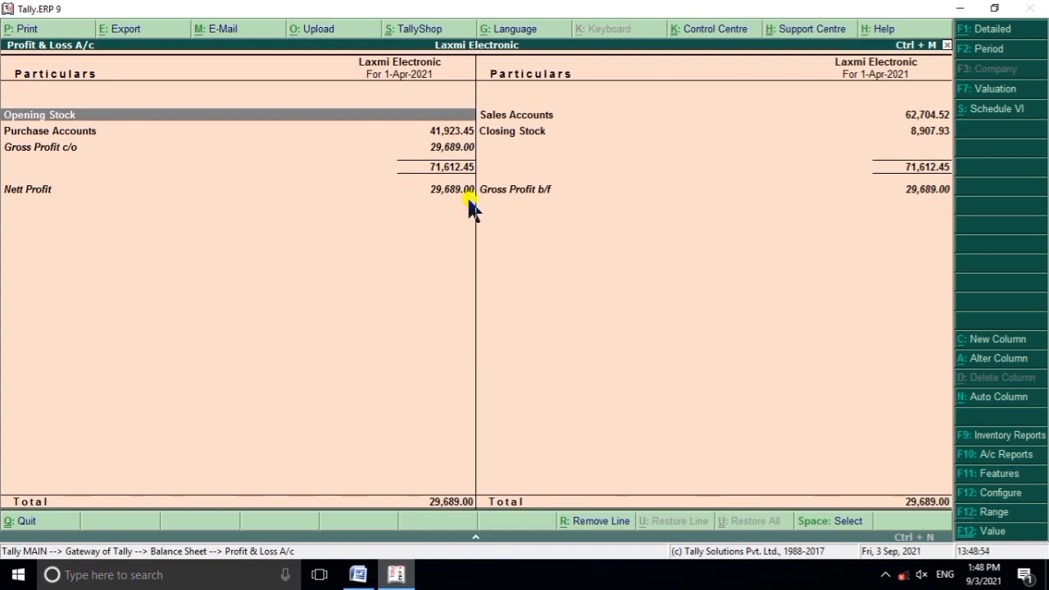
Return to the Balance Sheet, switch to Word and look back over the exercise's transactions and answers.
{"action": "key", "text": "Escape"}
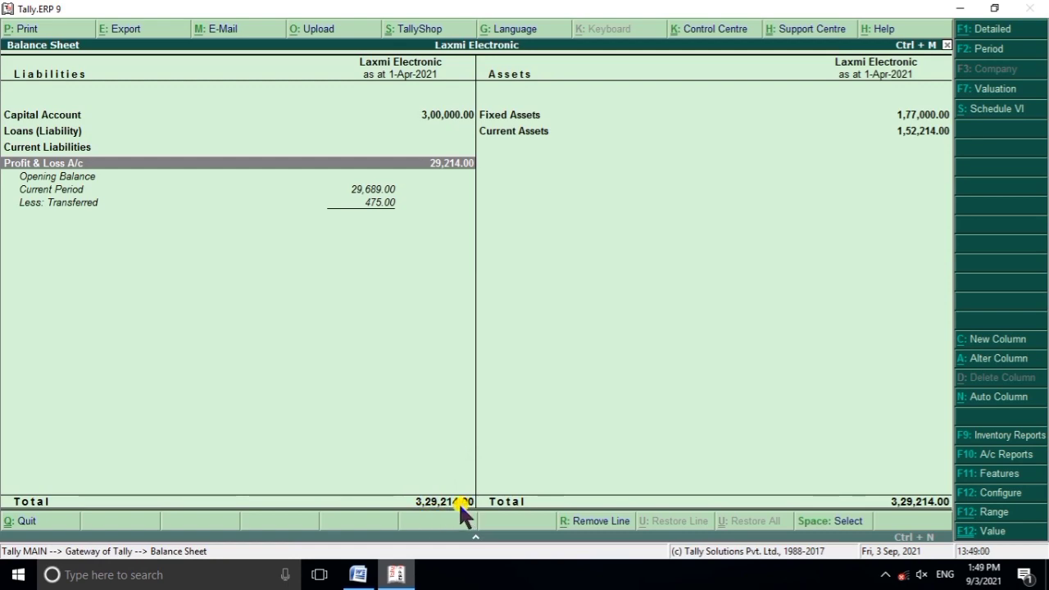
{"action": "left_click", "coordinate": [394, 573]}
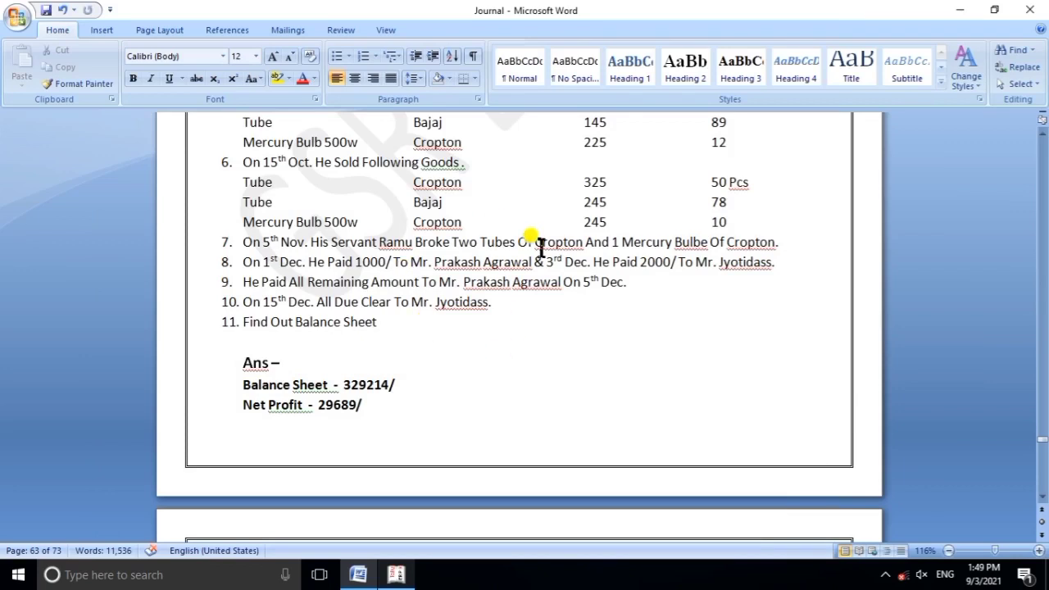
{"action": "scroll", "coordinate": [507, 366], "scroll_direction": "up", "scroll_amount": 2}
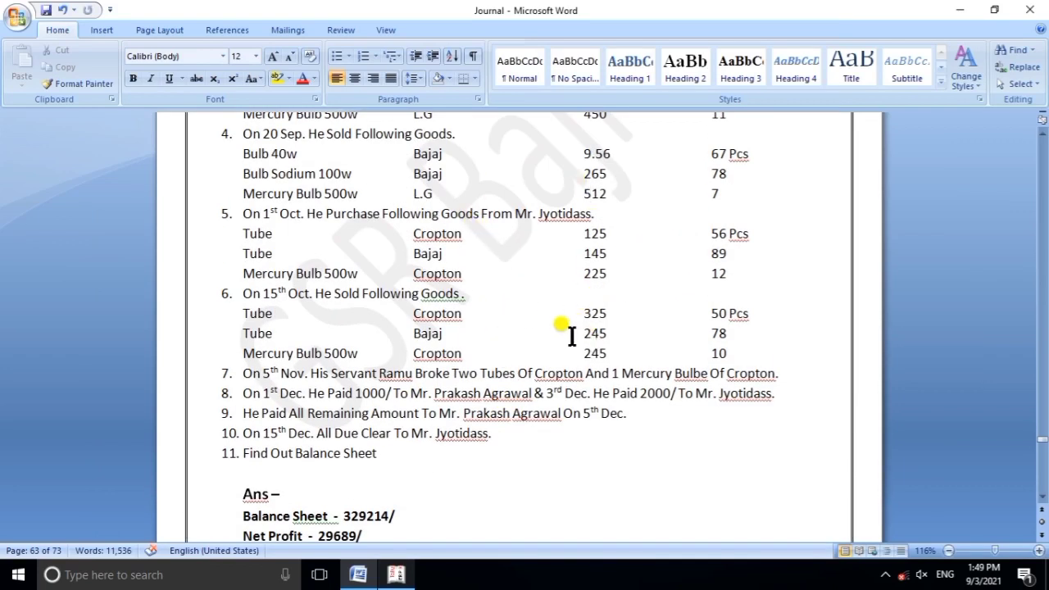